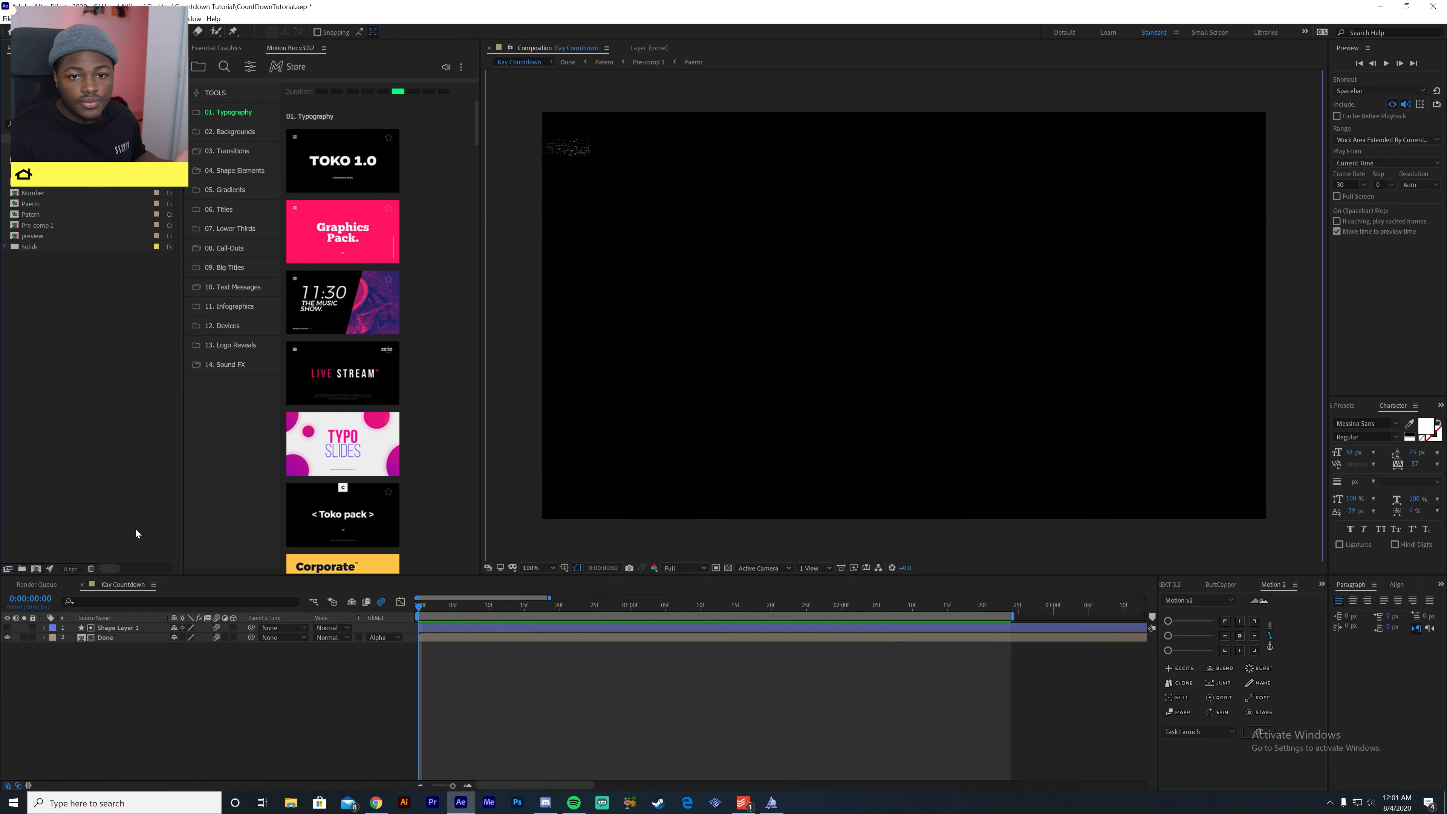
- Start a new composition and set its duration to 0:00:03:00
right_click(115, 506)
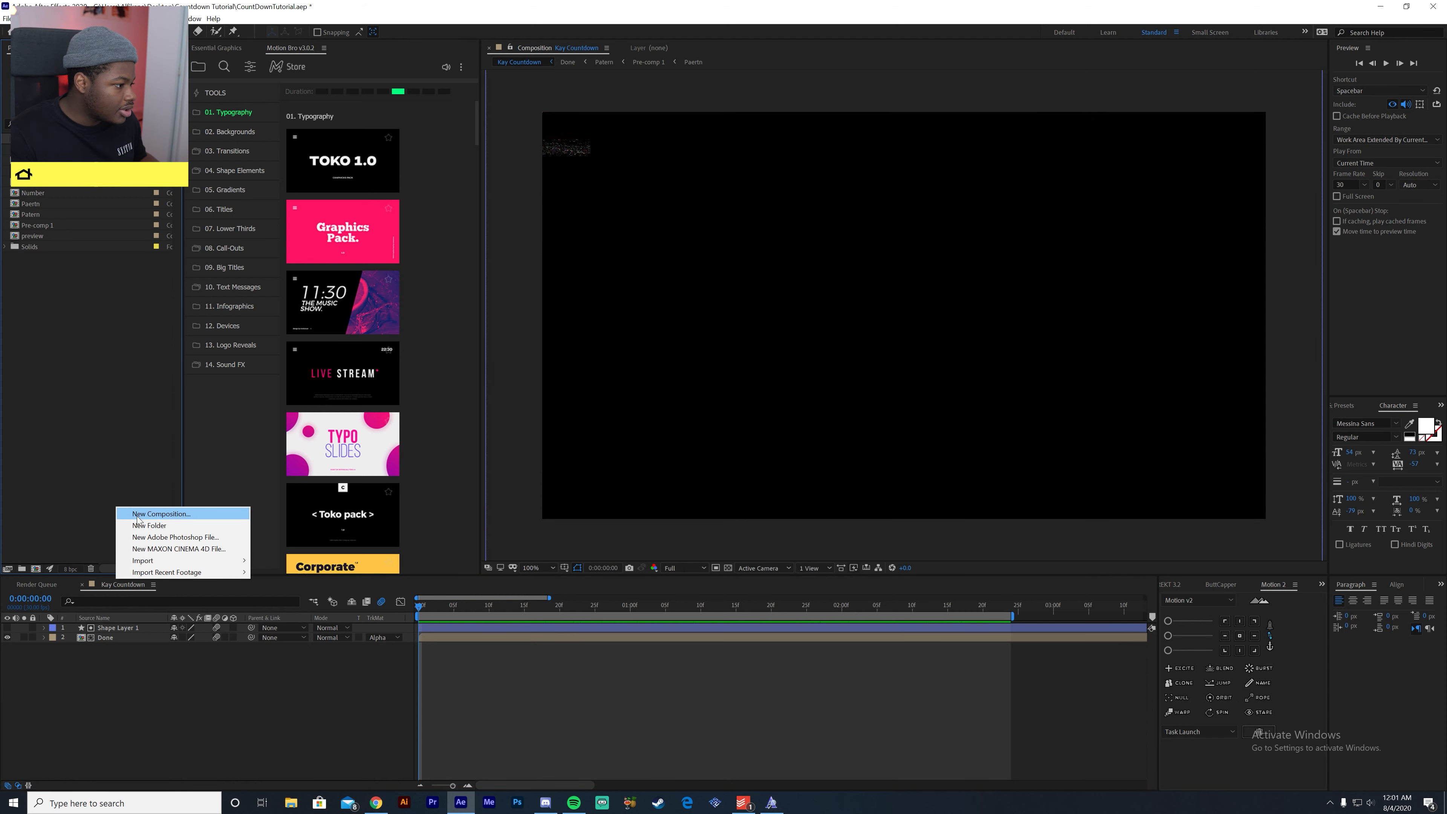
left_click(184, 516)
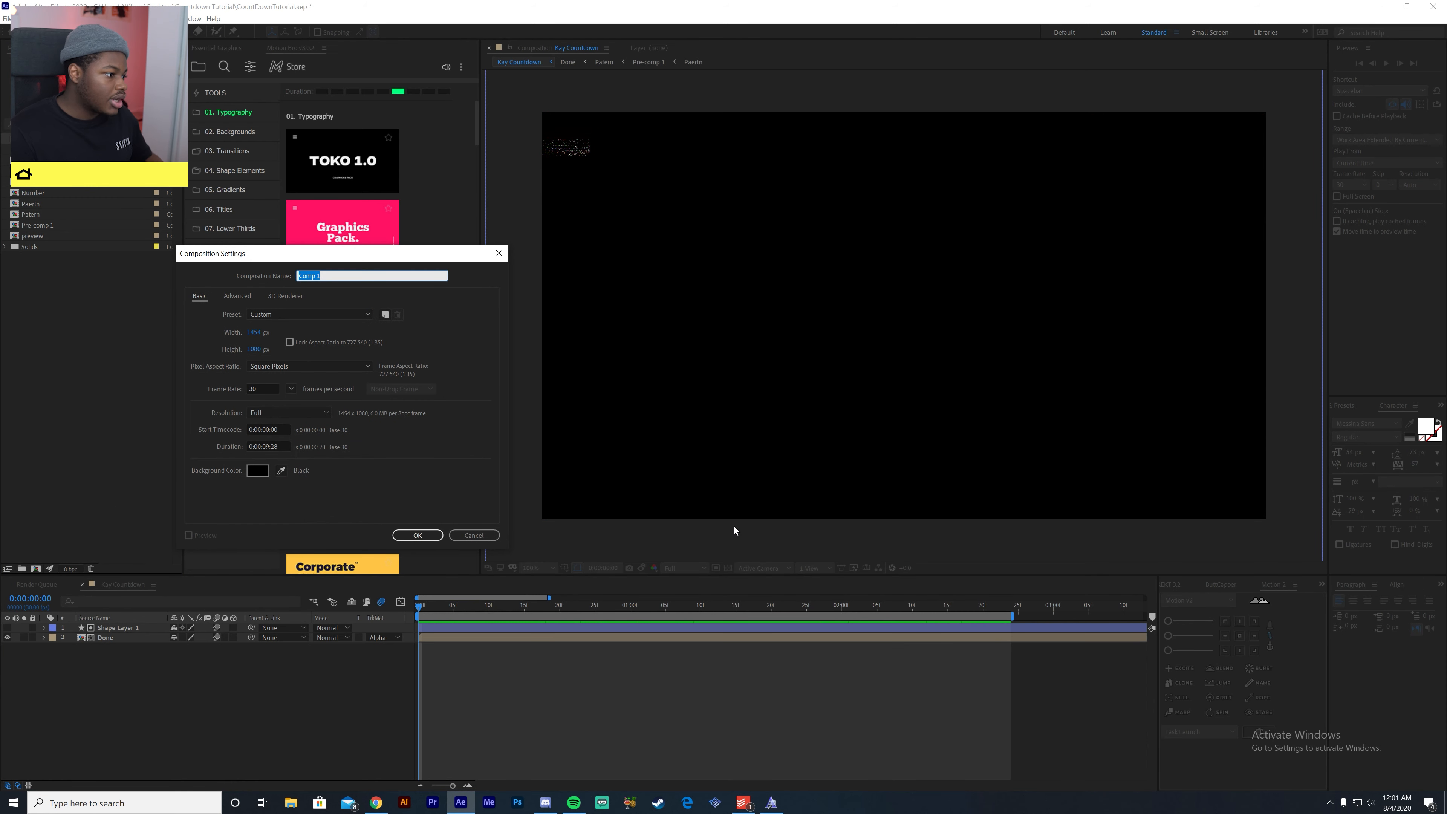
left_click(270, 446)
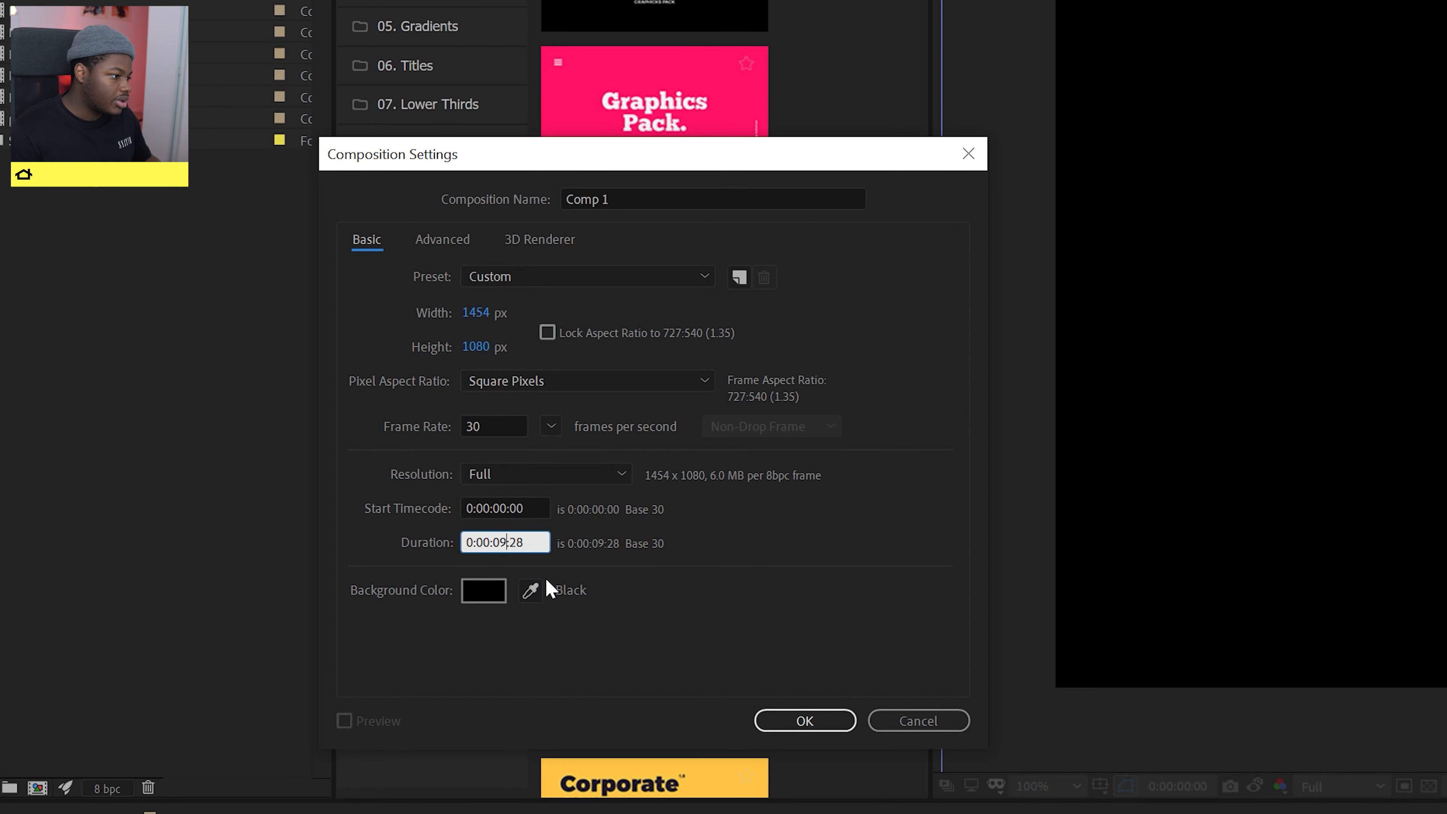
key("BackSpace")
type("3")
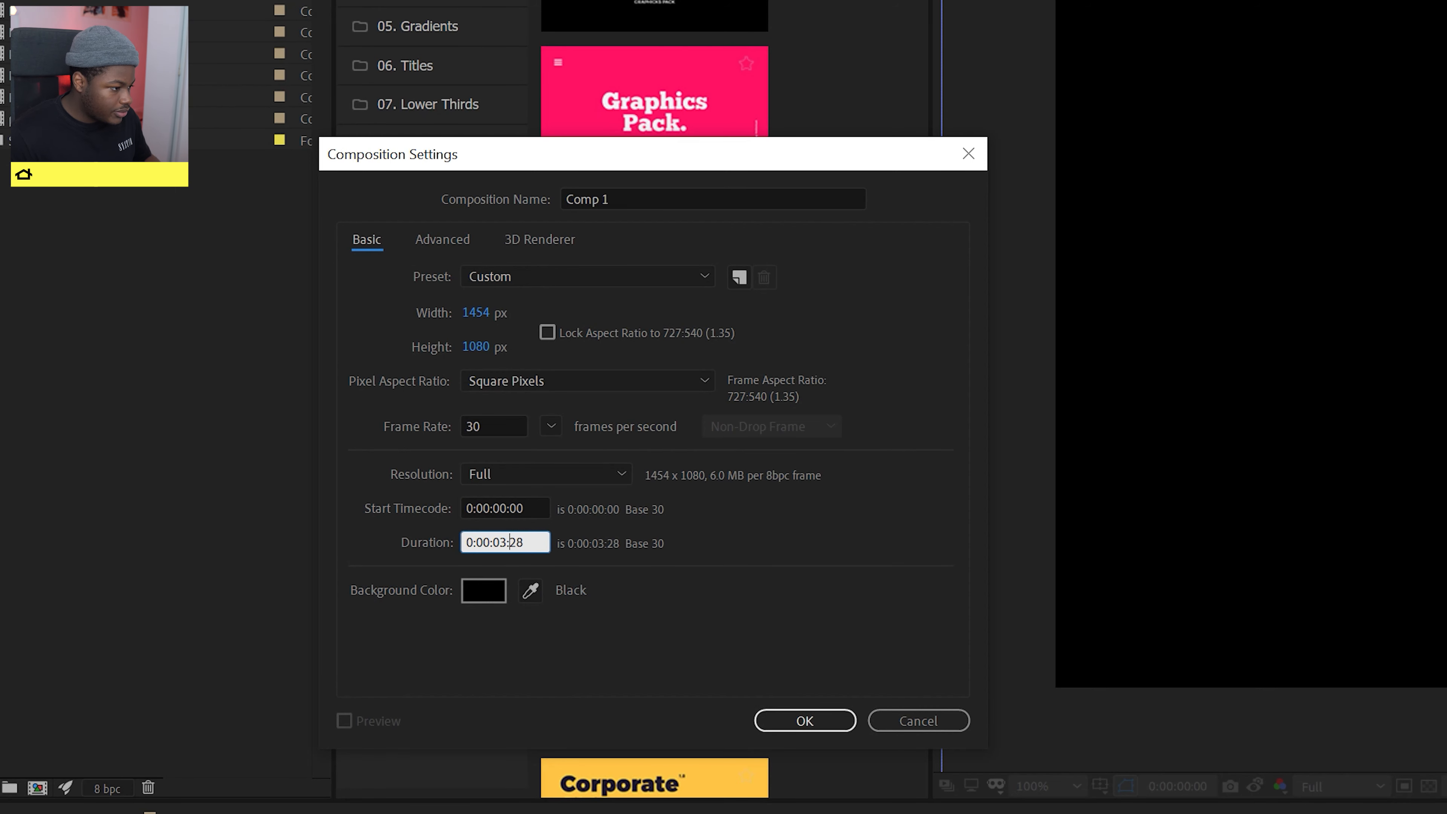
key("BackSpace")
key("BackSpace")
type("00")
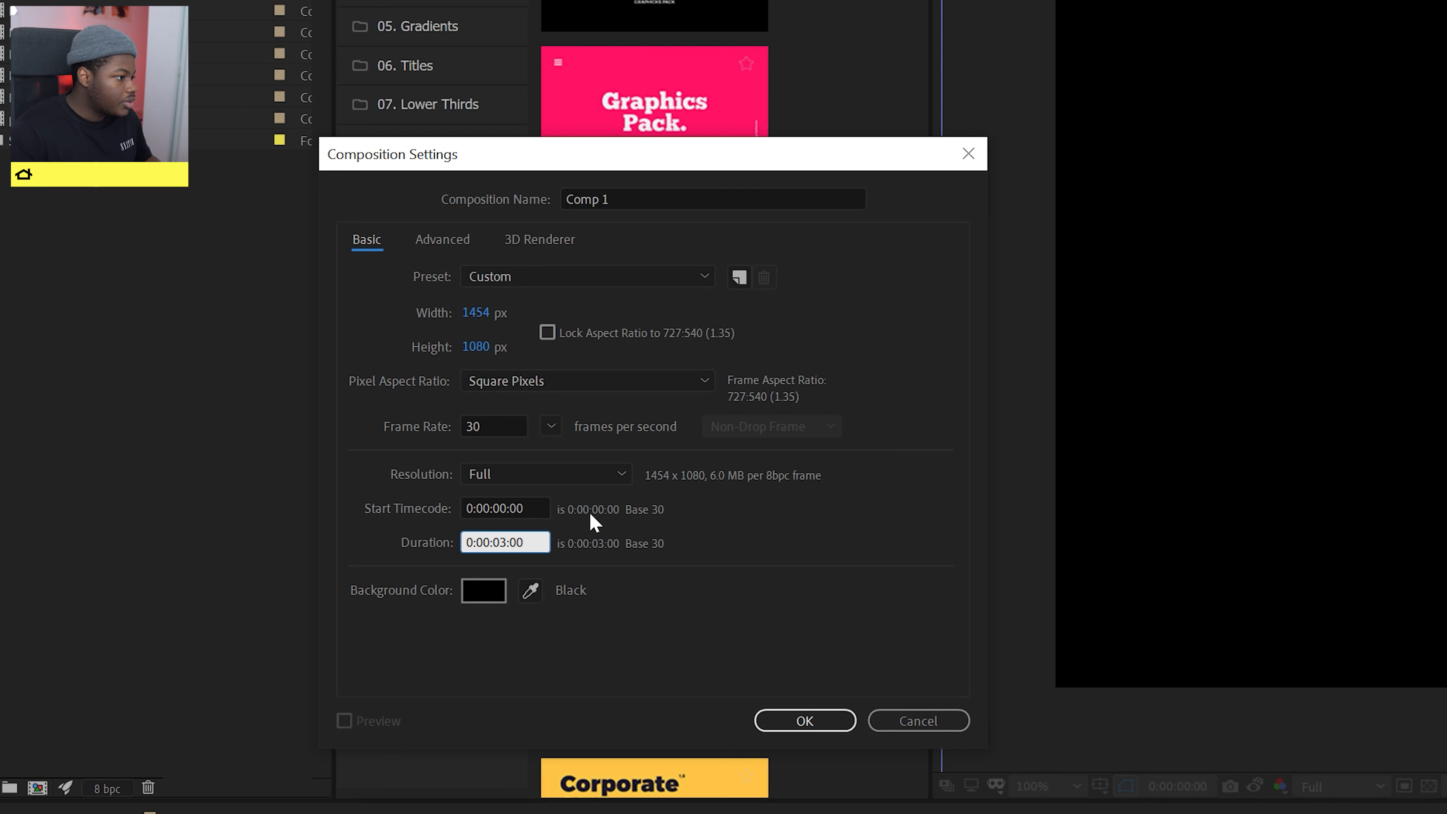
- Set the new composition's width to 1920 px and lock its aspect ratio to 16:9
left_click(474, 314)
type("1920")
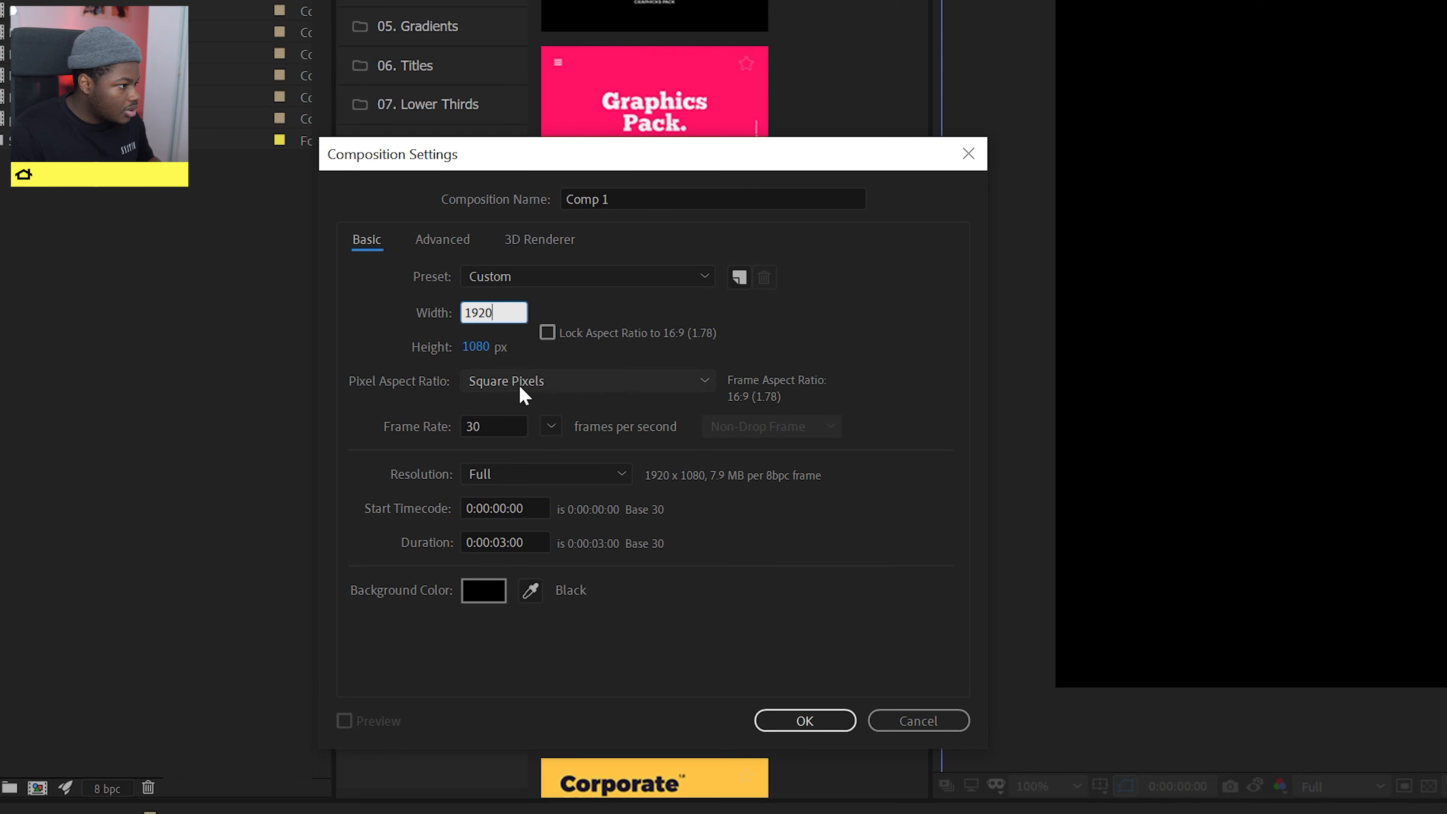
left_click(547, 333)
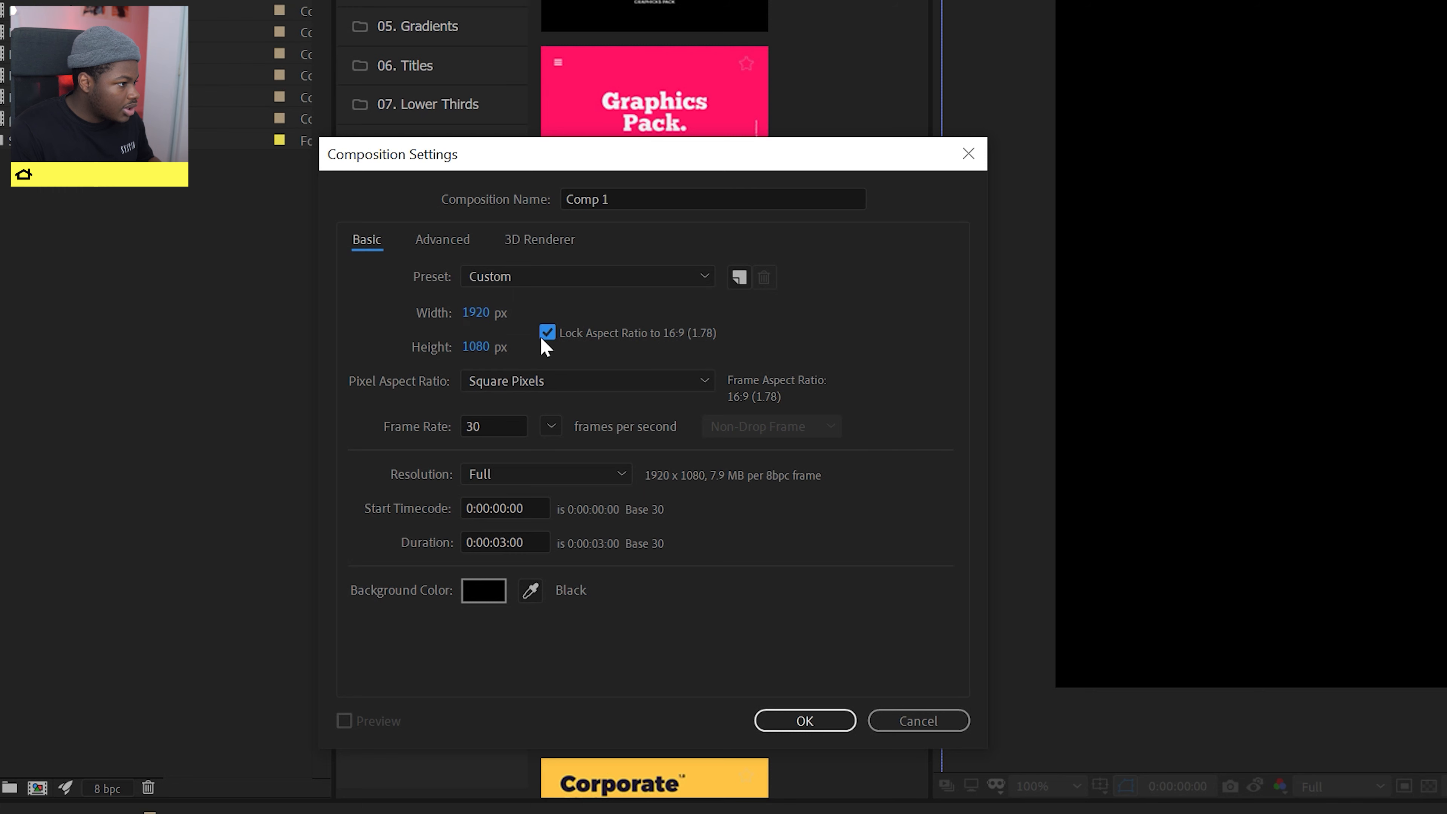
- Name the composition CountDownTut and create it
left_click(696, 197)
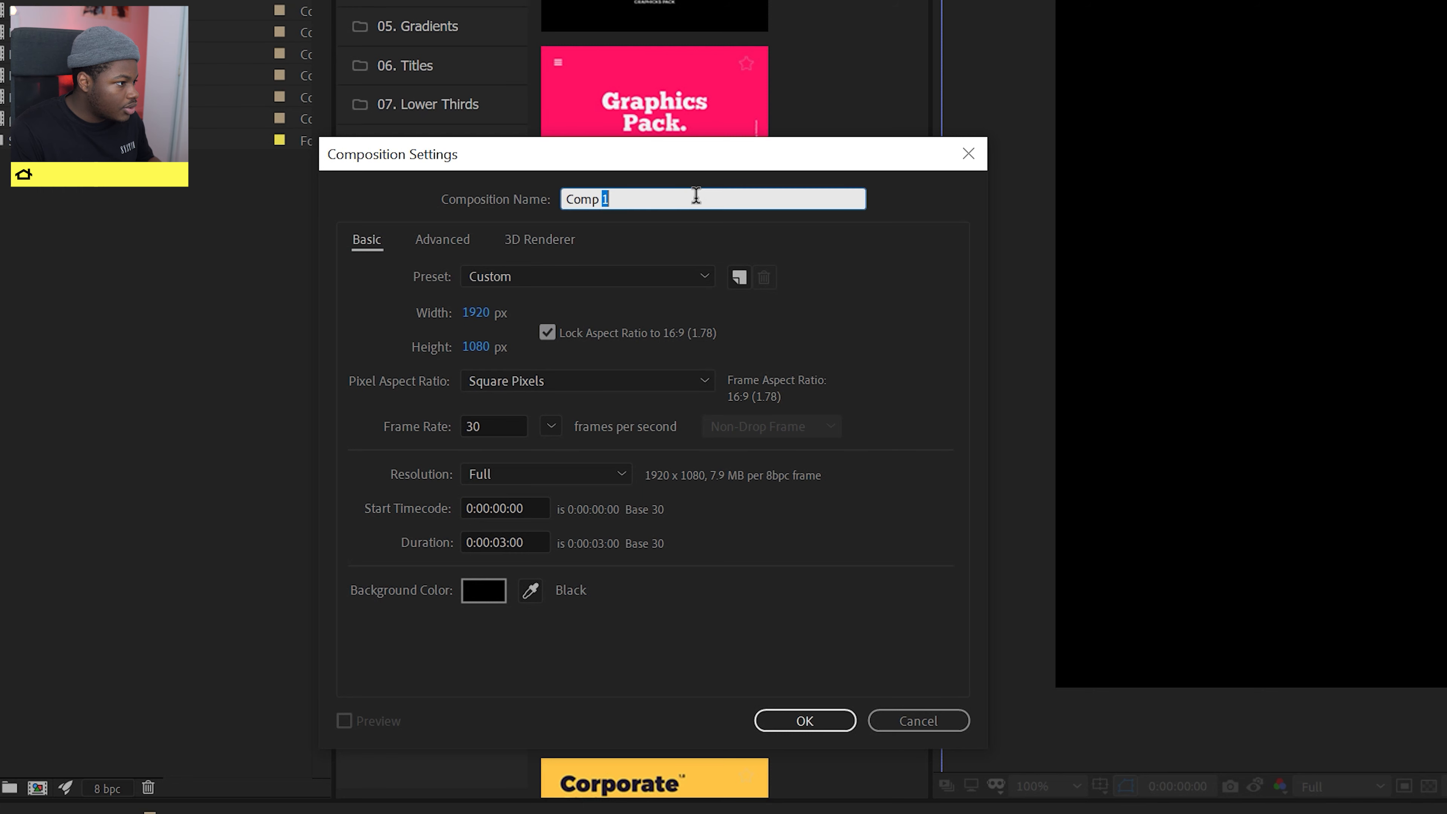
type("C")
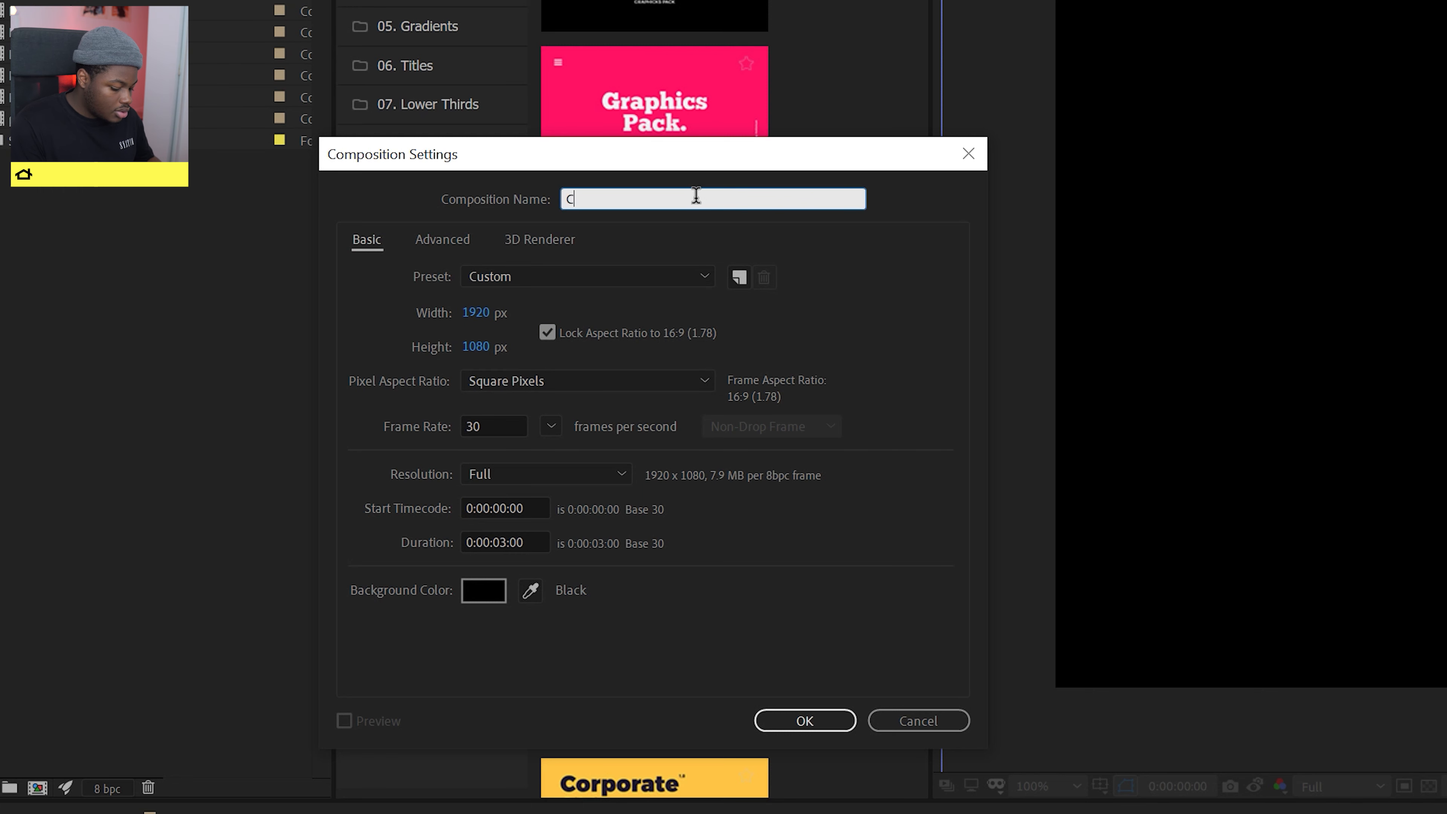
type("ountDownTut")
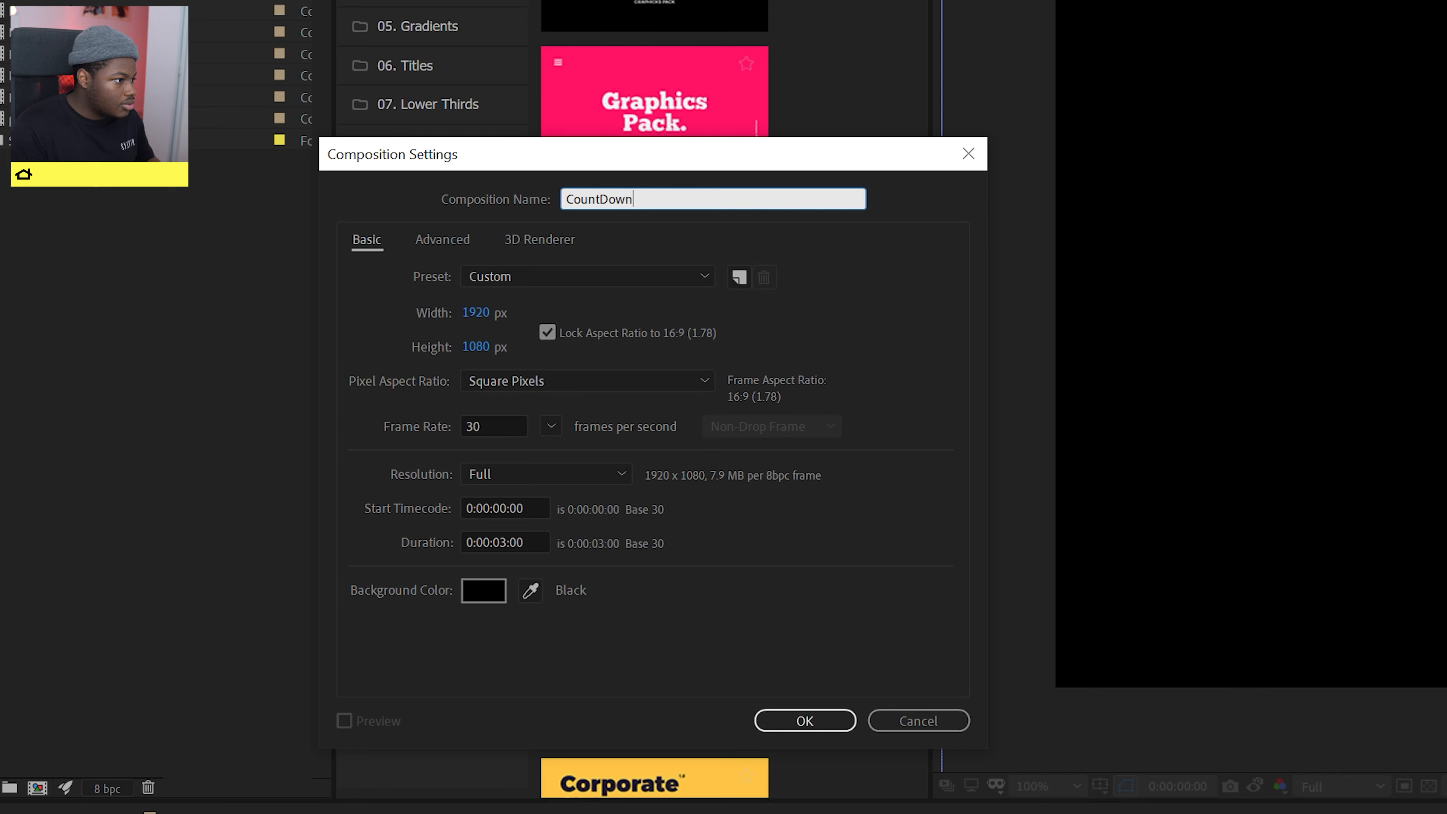
key("Return")
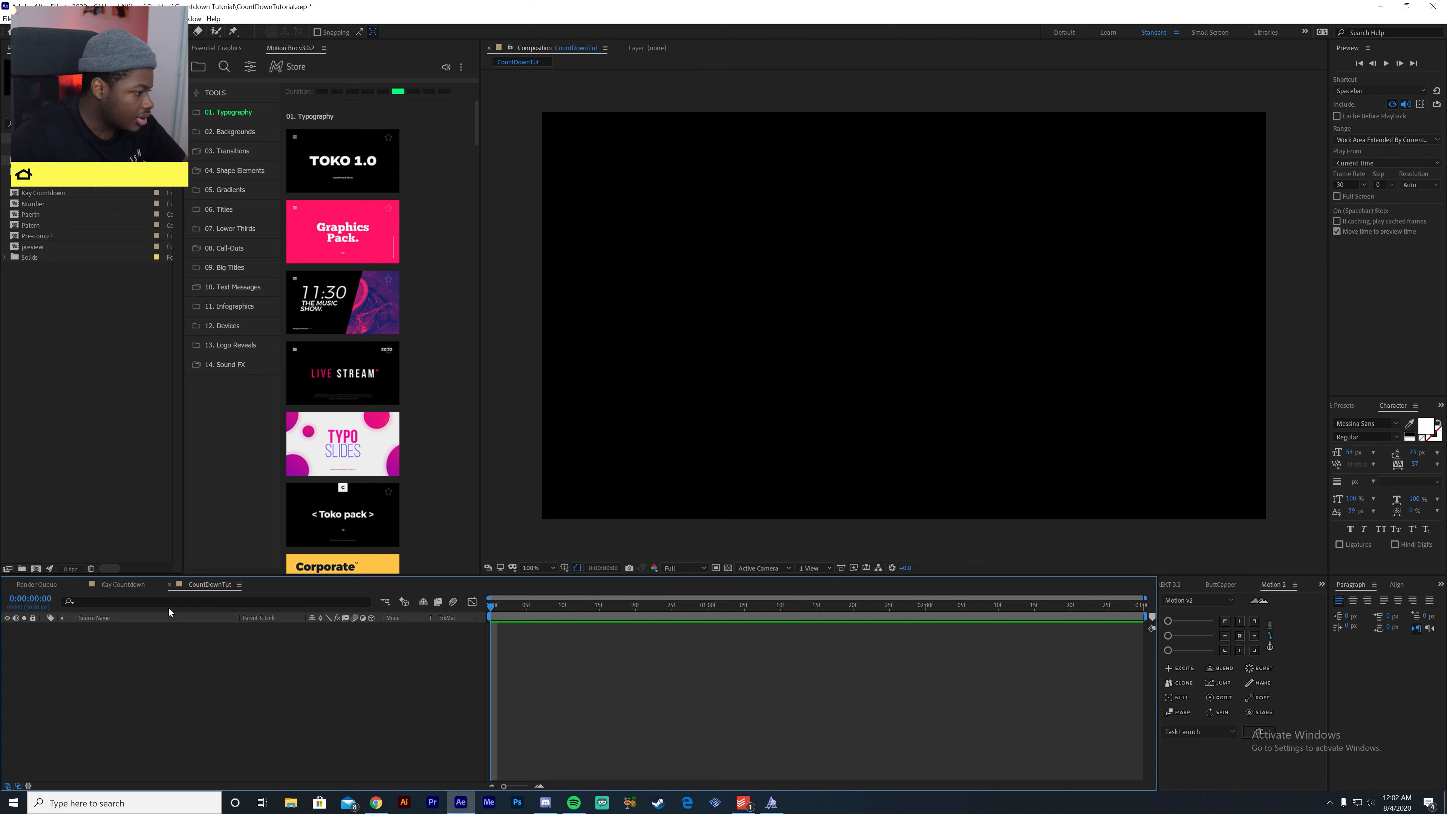
- Check the start of the Kay Countdown composition's animation up to frame 8, and return to CountDownTut
left_click(131, 585)
left_click_drag(422, 609, 478, 614)
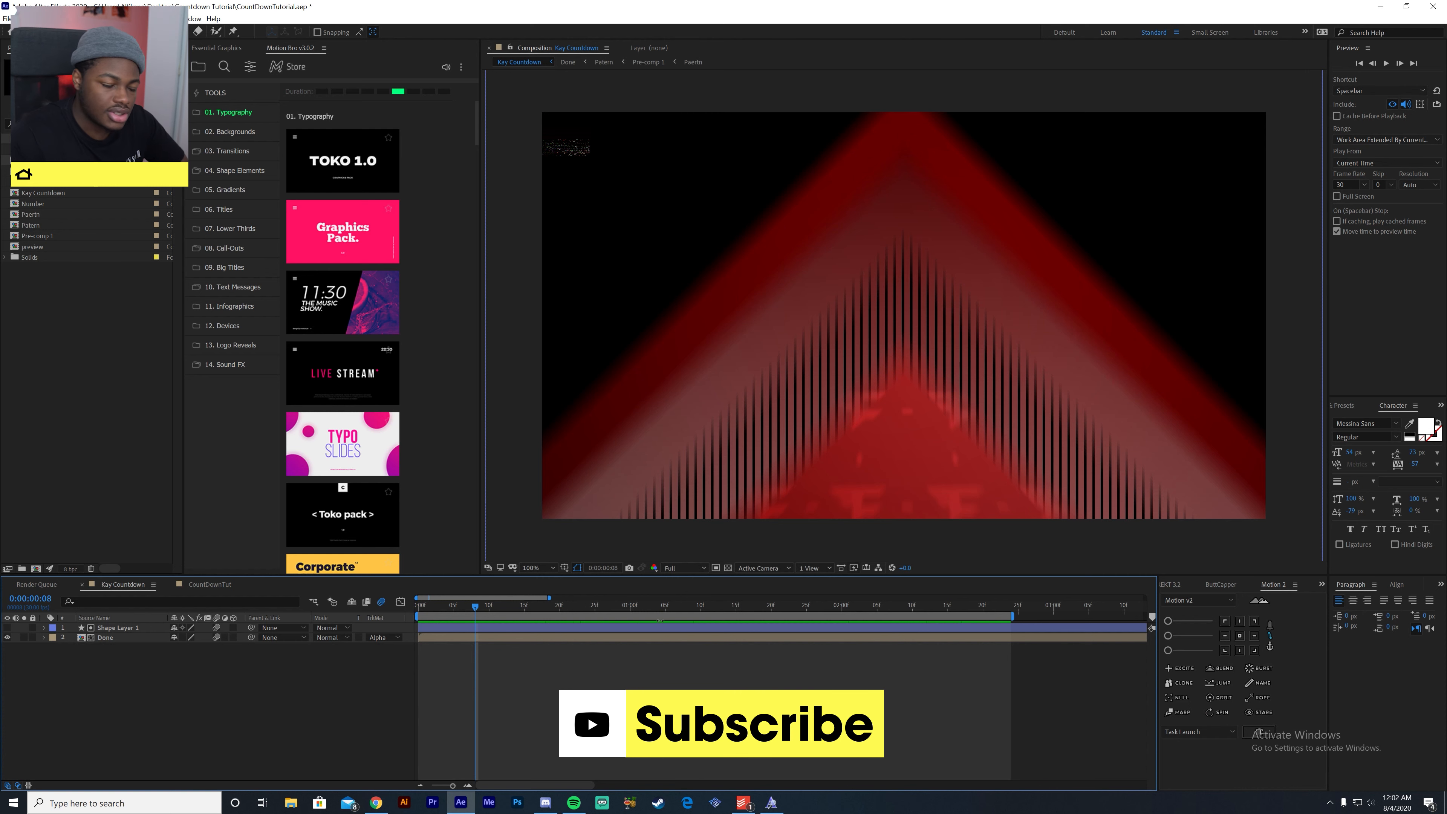
left_click(195, 584)
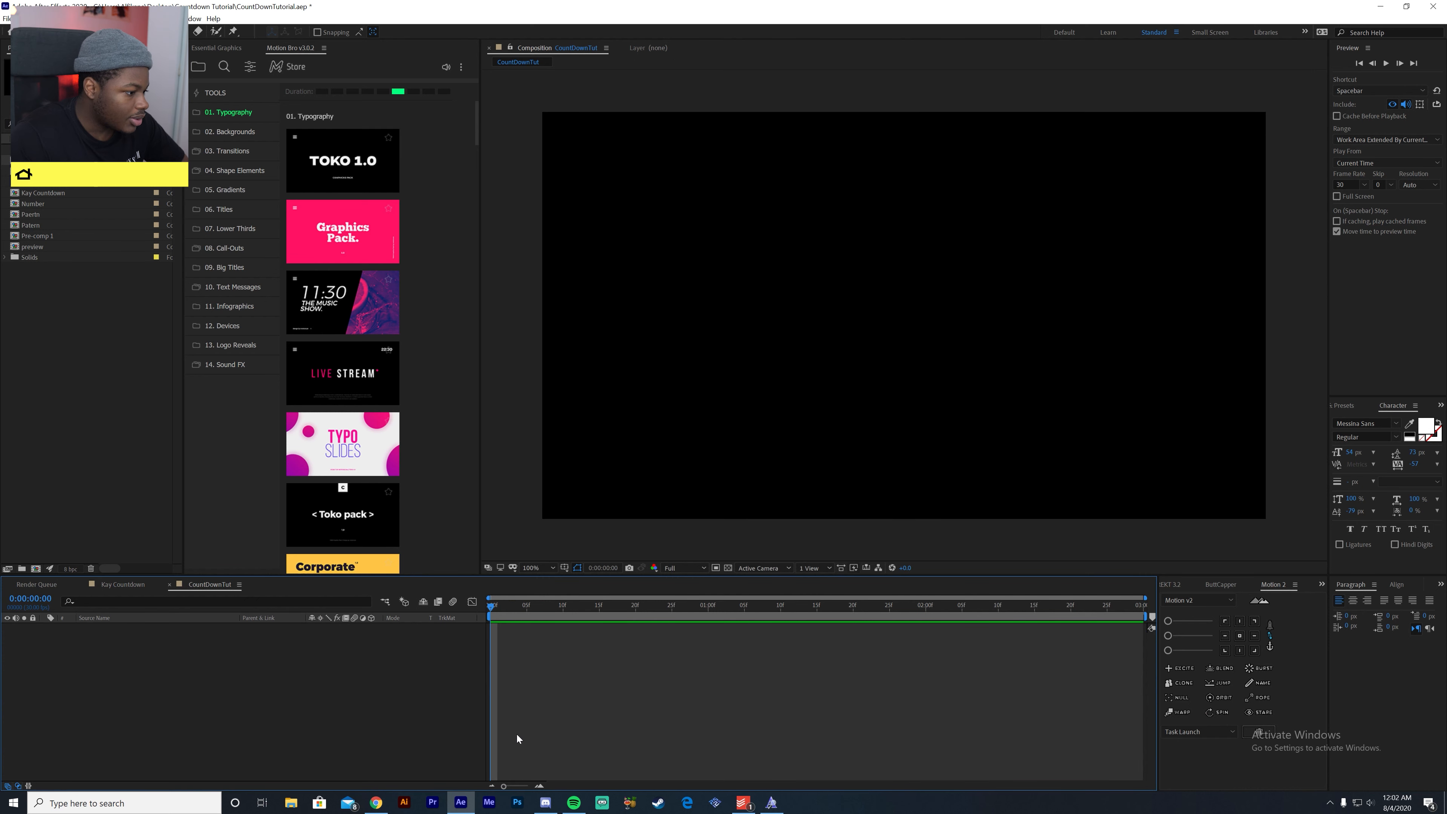
- Draw a square shape slightly left of the composition's centre with the Rectangle tool and give it a red fill
key("q")
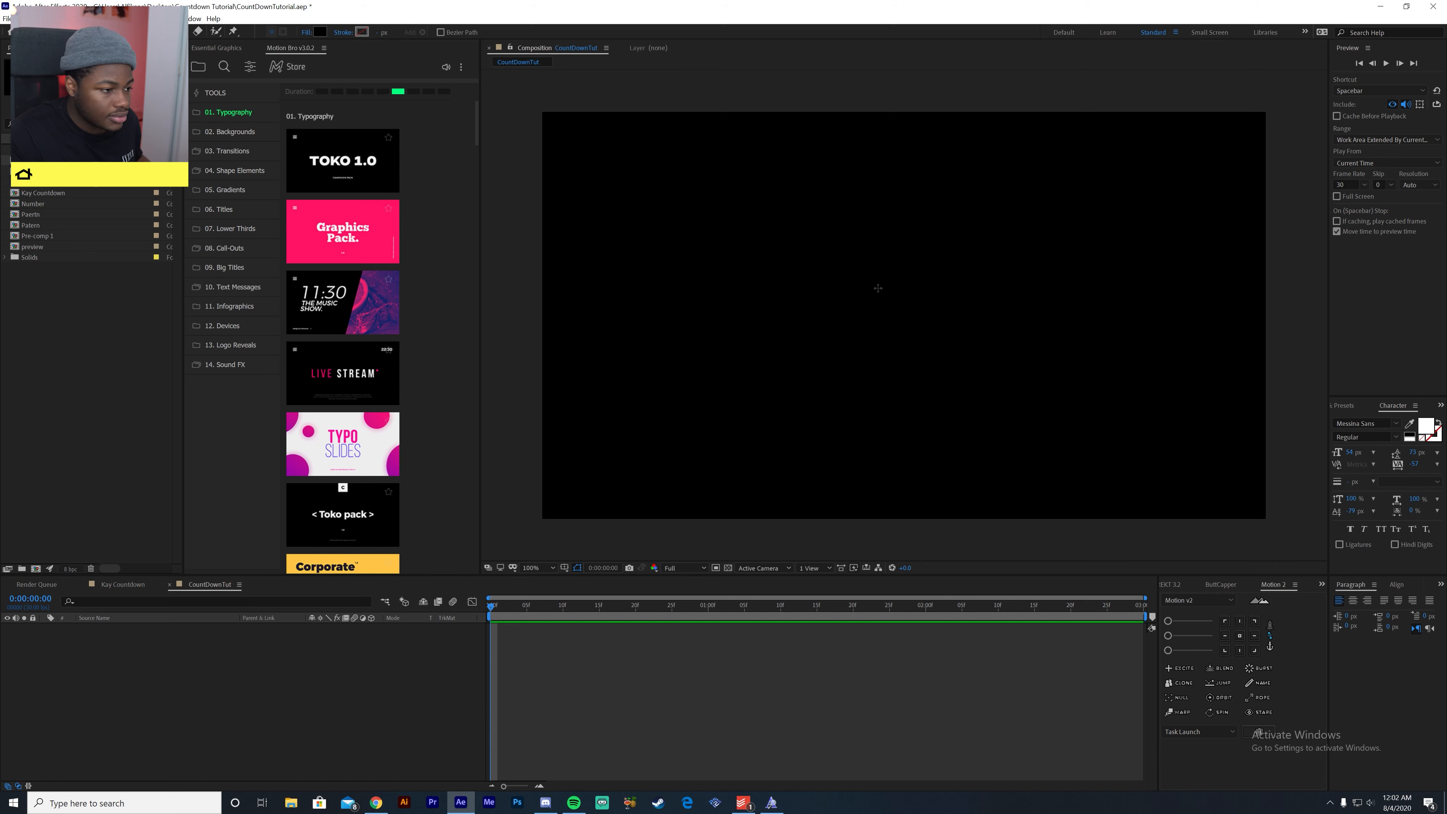
left_click_drag(740, 220, 937, 415)
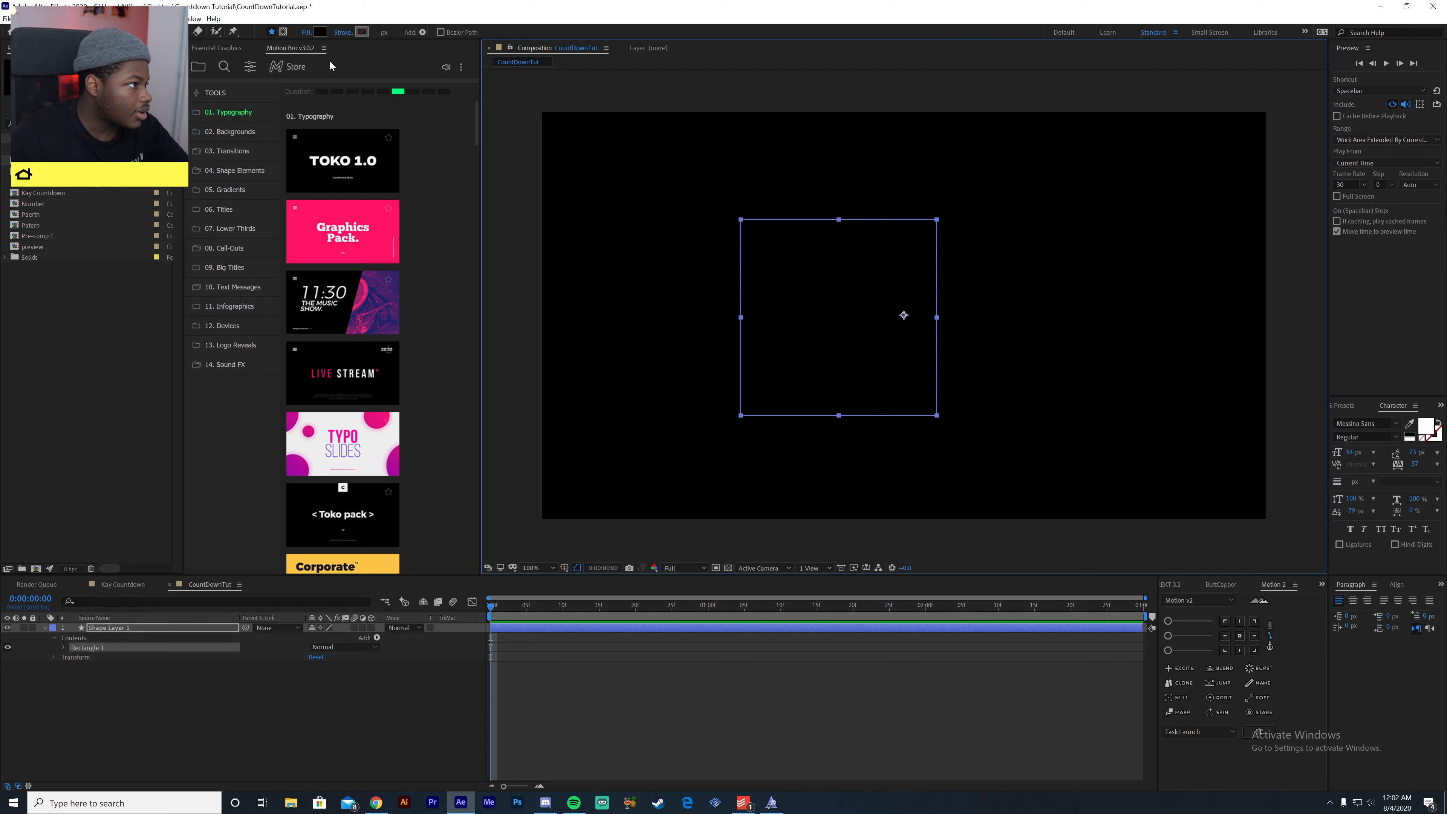
left_click(323, 33)
left_click_drag(720, 545, 711, 508)
left_click(842, 485)
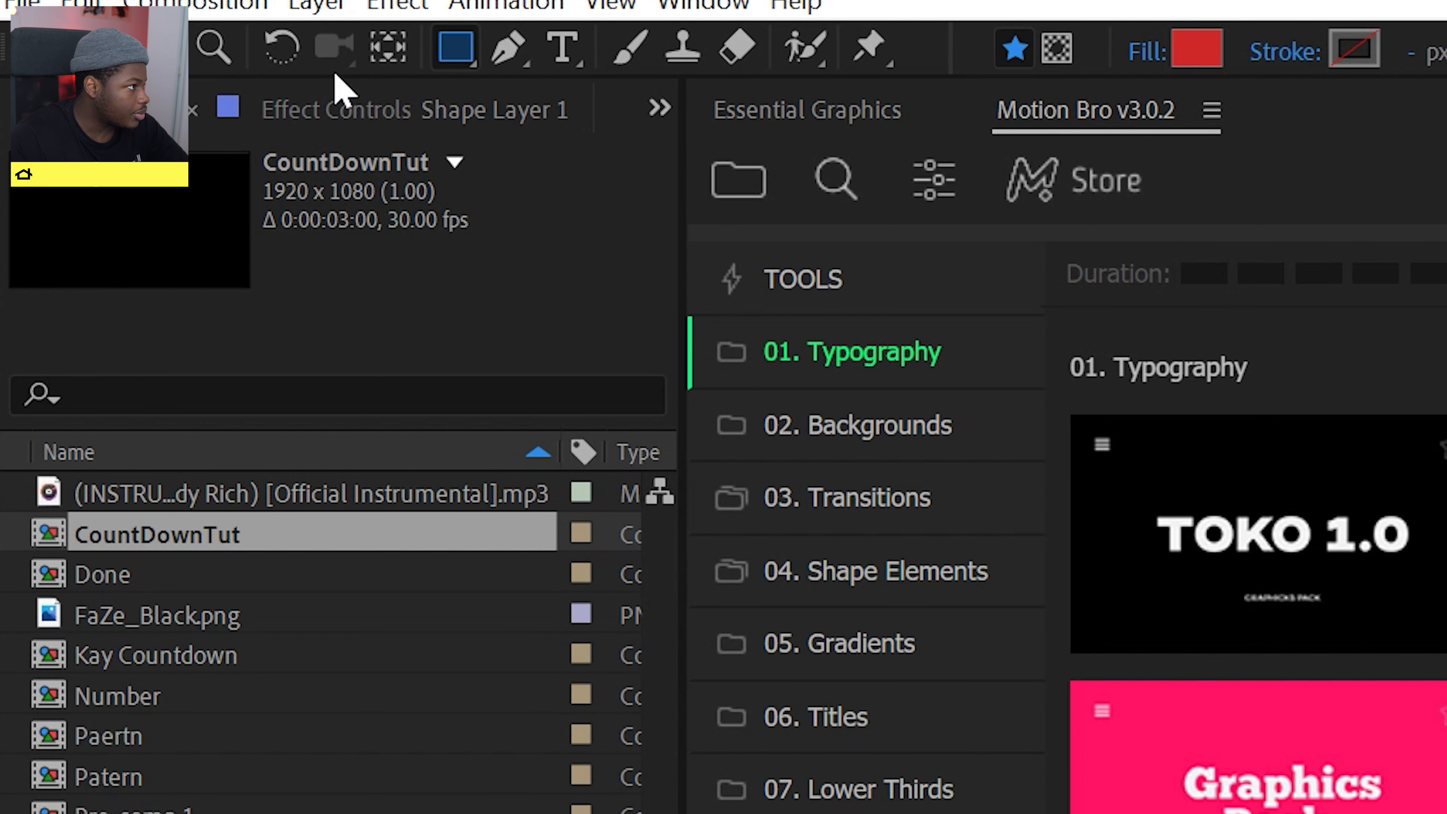
- Move the shape layer's anchor point to the exact centre of the red square with snapping enabled
left_click(389, 52)
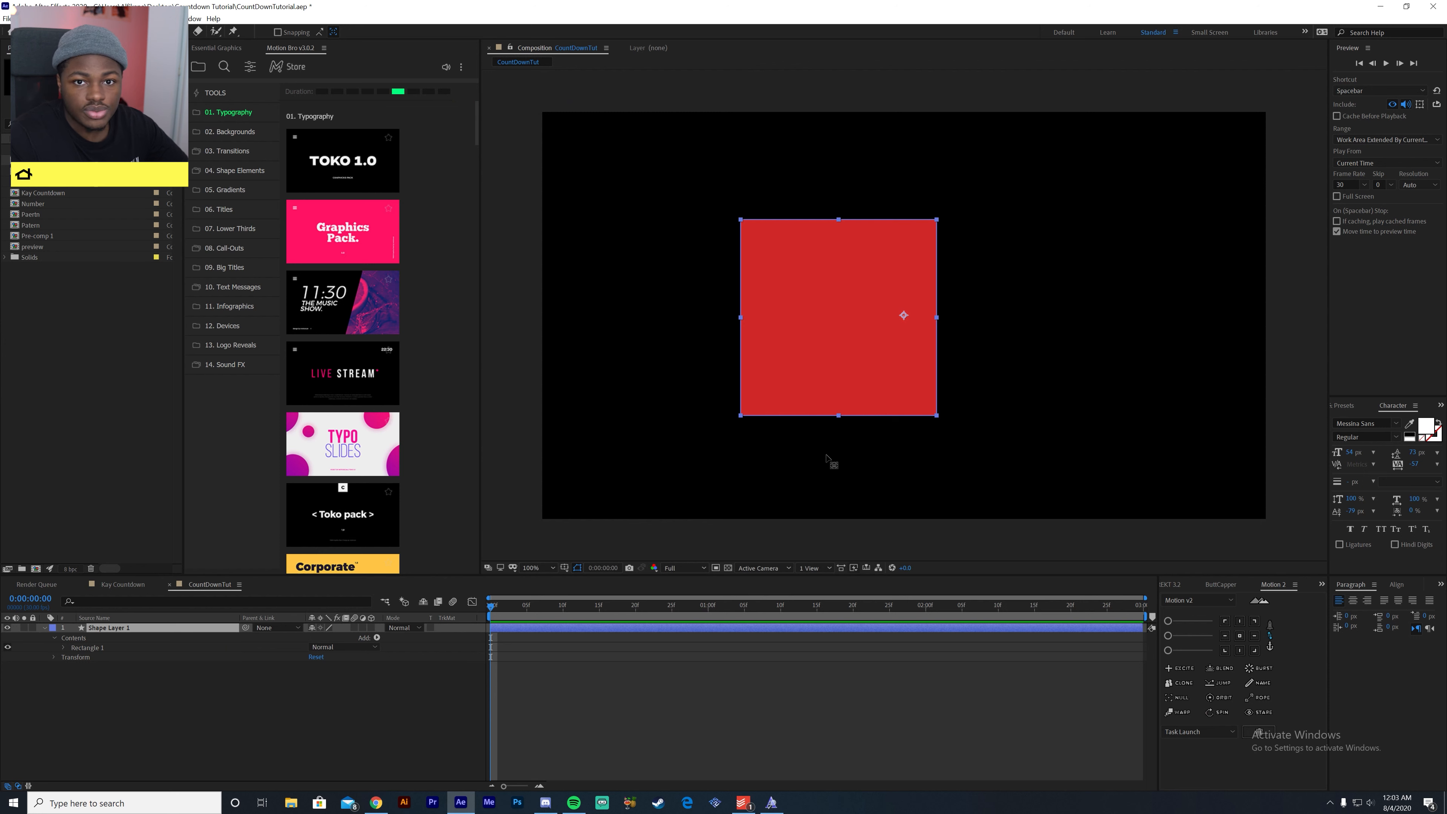
left_click_drag(905, 315, 839, 325)
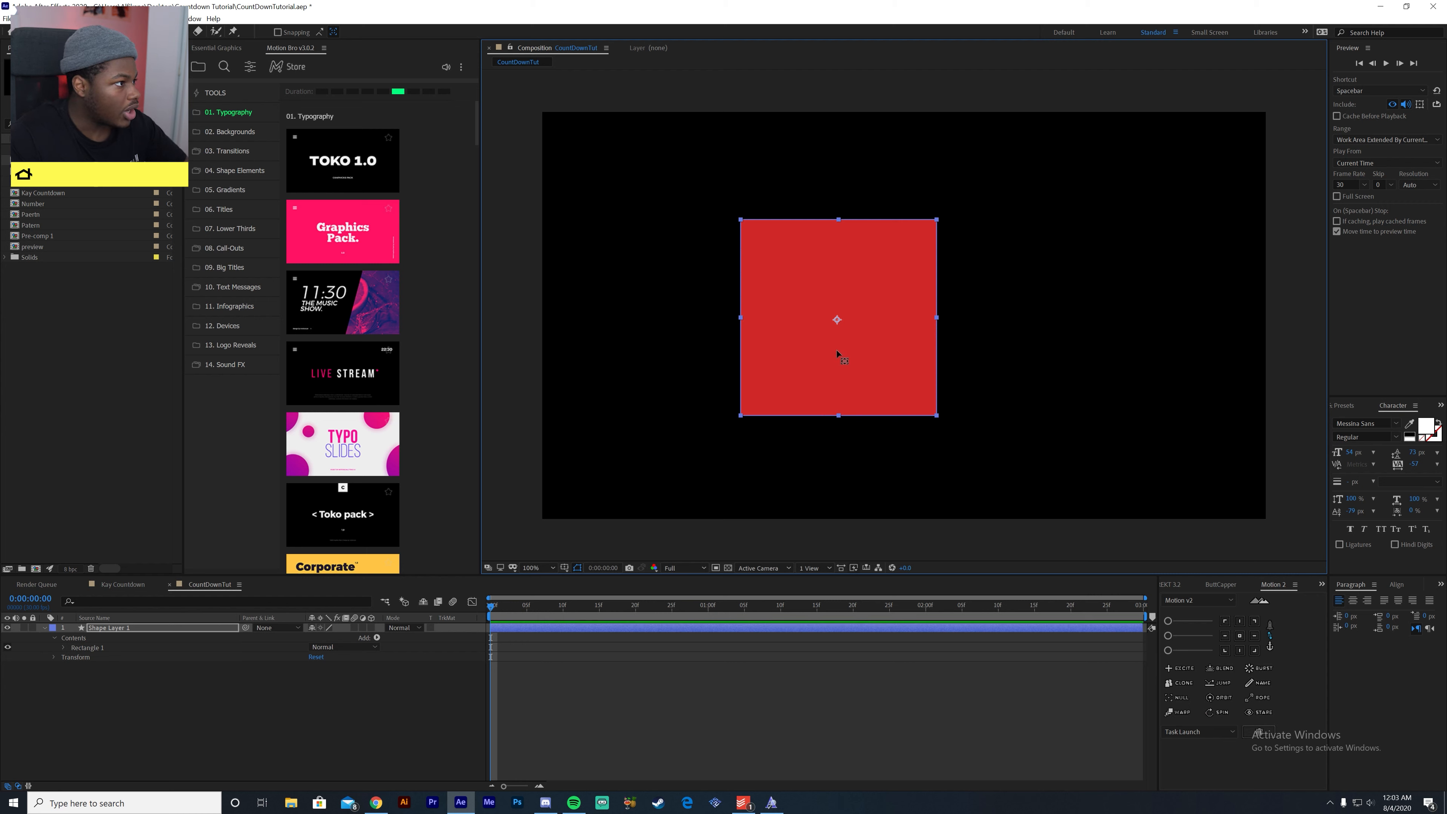
left_click_drag(853, 317, 846, 312)
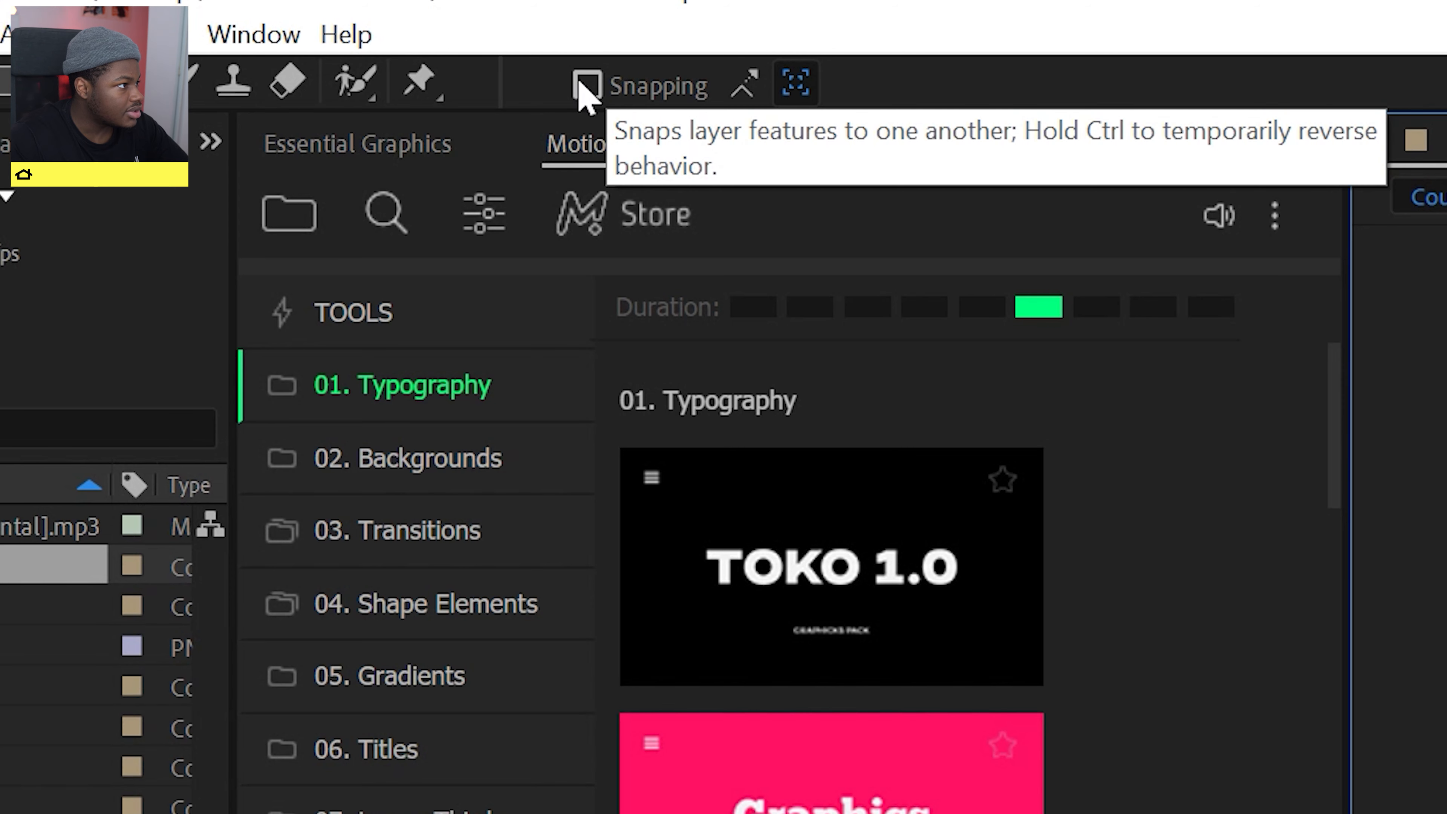
left_click(586, 84)
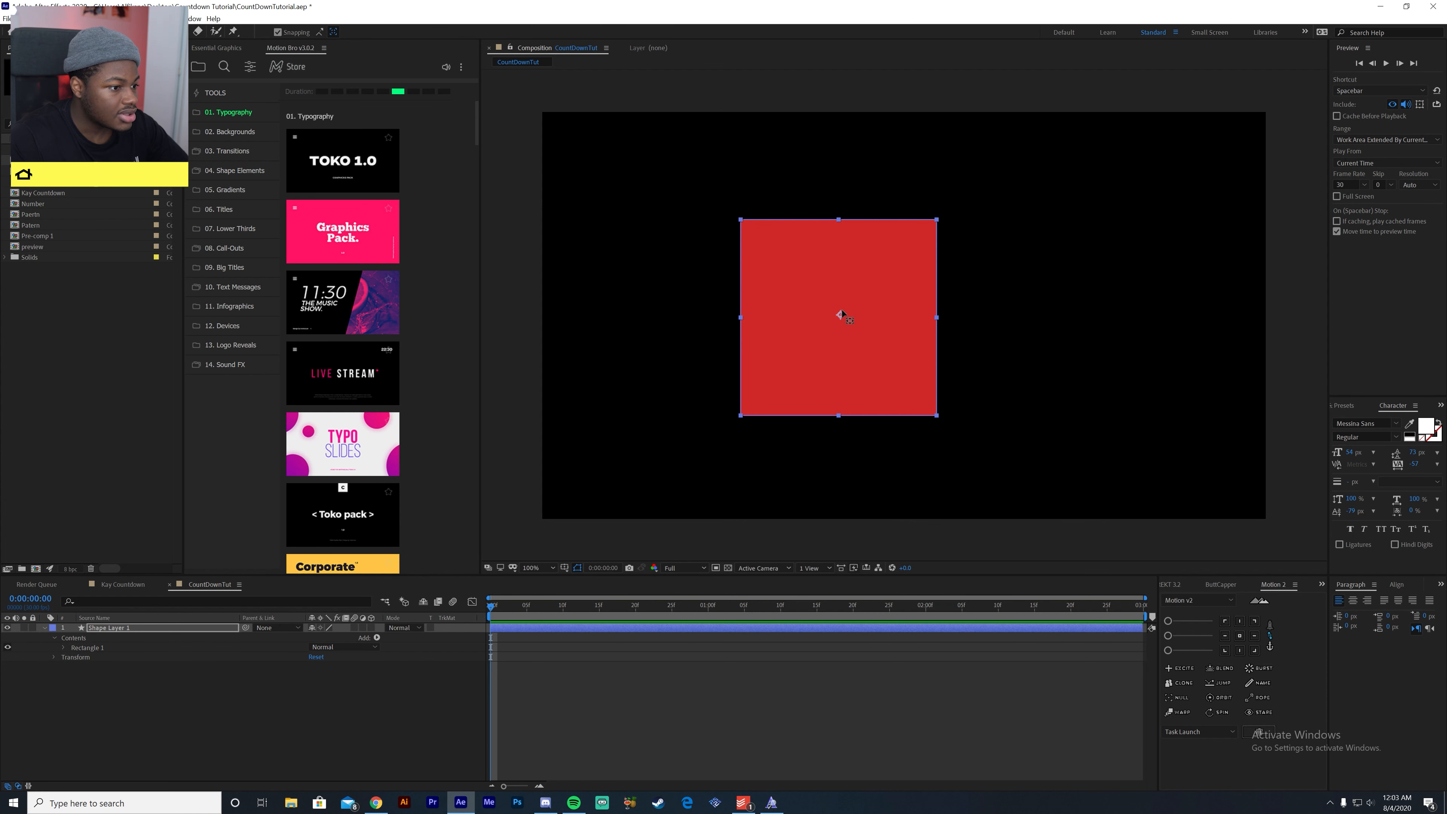
mouse_move(839, 320)
left_mouse_down()
mouse_move(872, 310)
mouse_move(872, 295)
mouse_move(837, 317)
left_mouse_up()
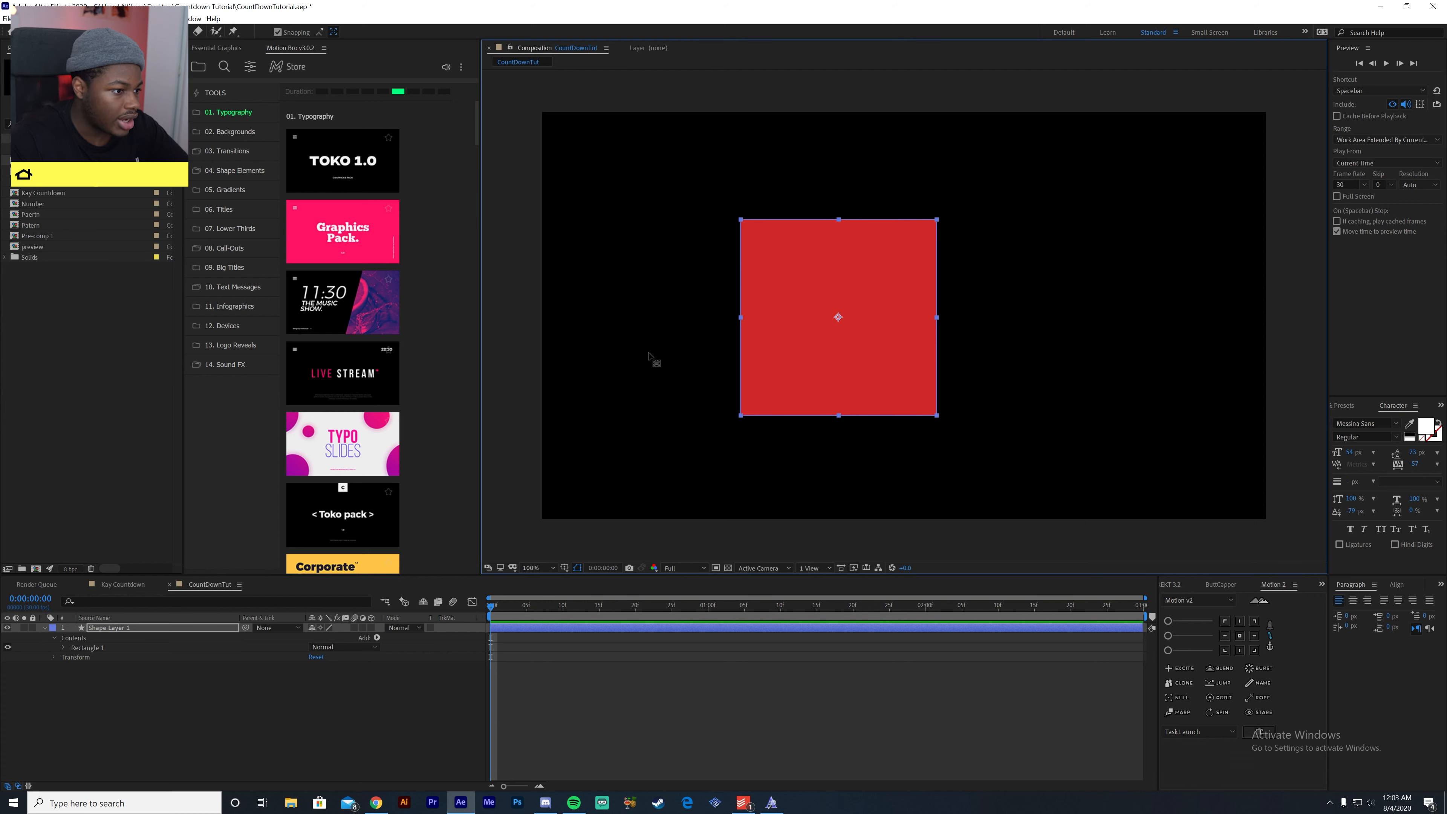
- Scale Shape Layer 1 up uniformly to about 280% so that it exceeds the frame's height
left_click(25, 32)
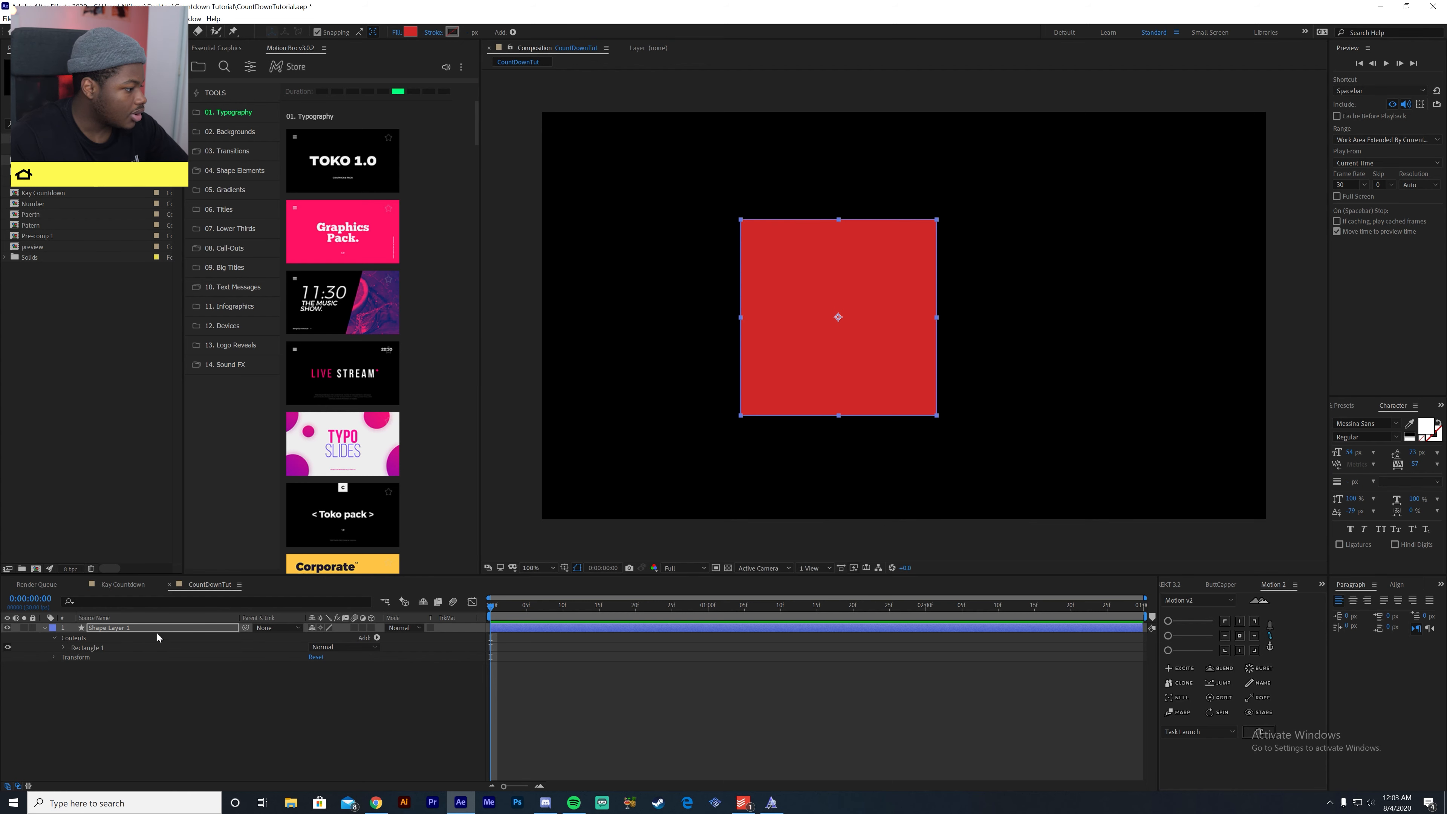
left_click(156, 636)
left_click(154, 627)
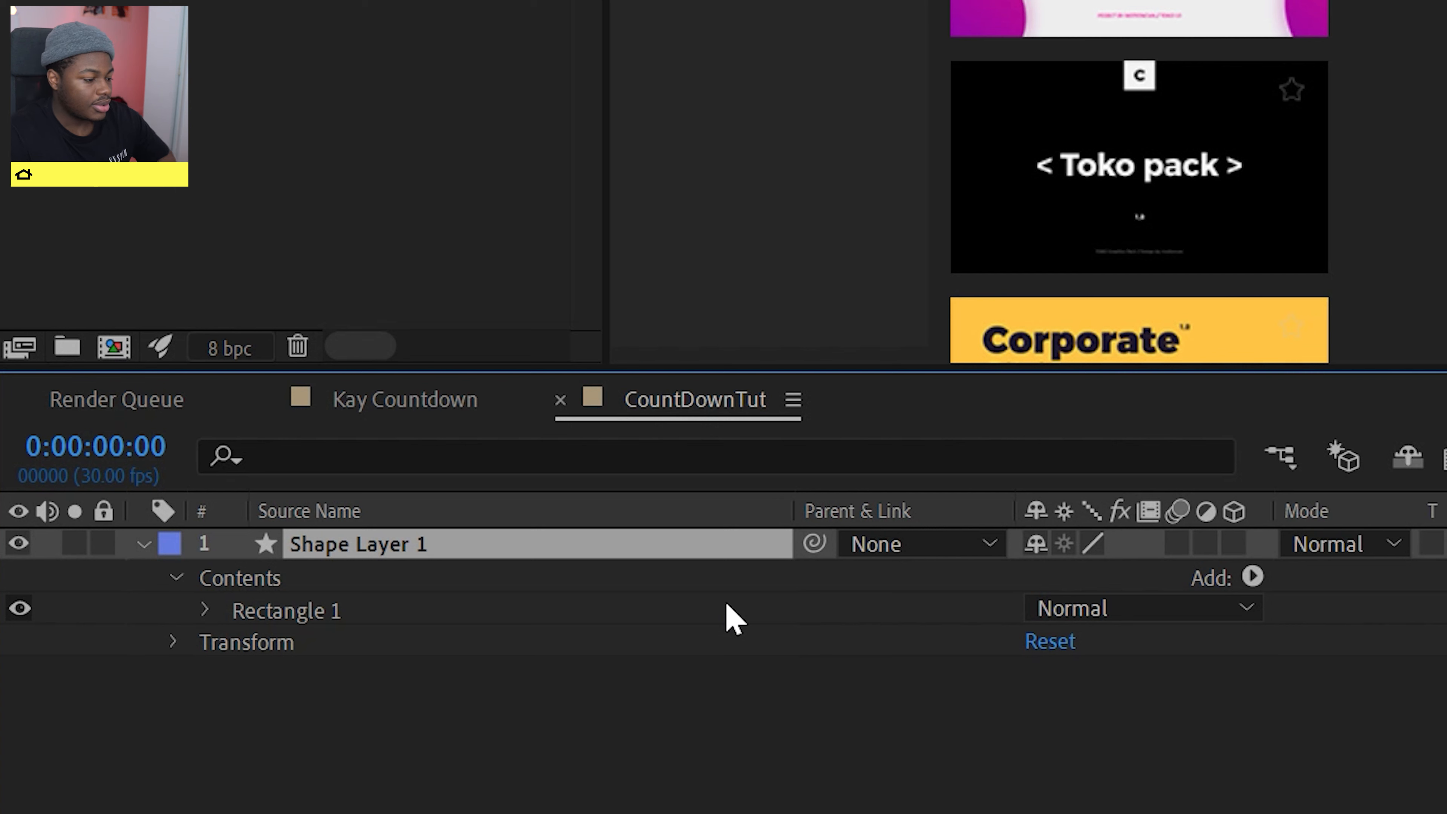
key("s")
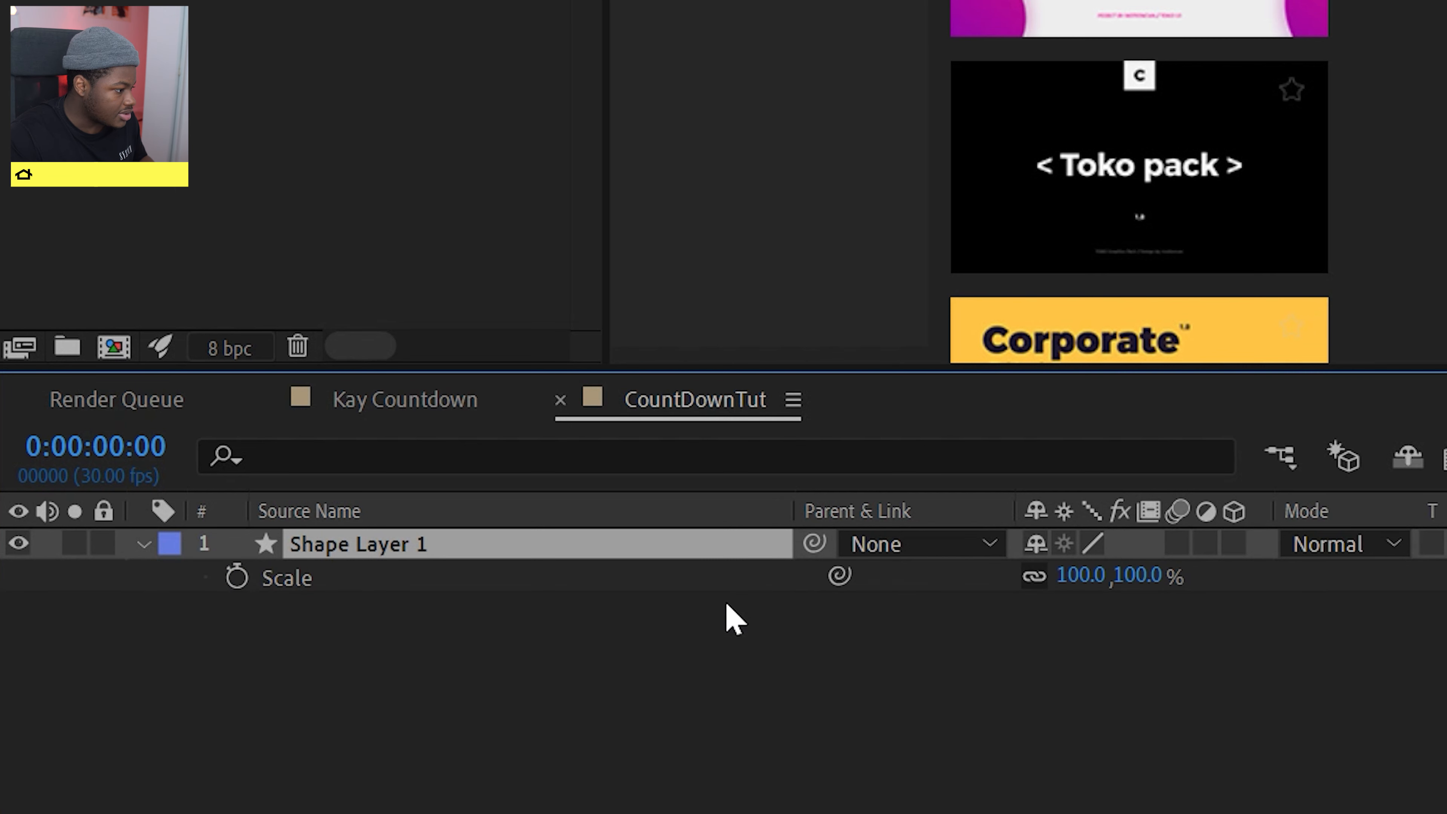
left_click_drag(1098, 584, 1445, 616)
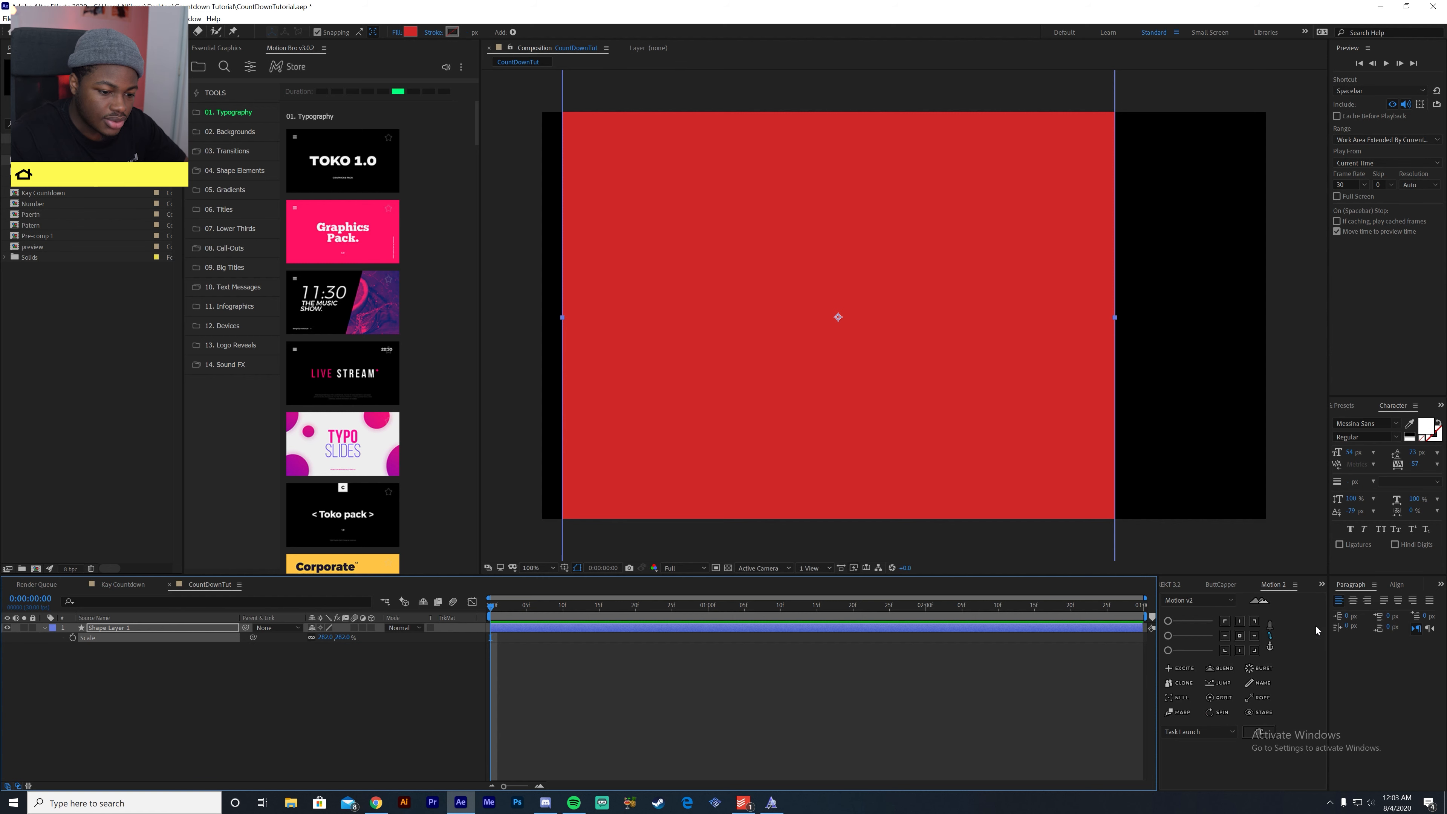
- Align the red shape layer to the centre of the composition
left_click(1396, 585)
left_click(1360, 613)
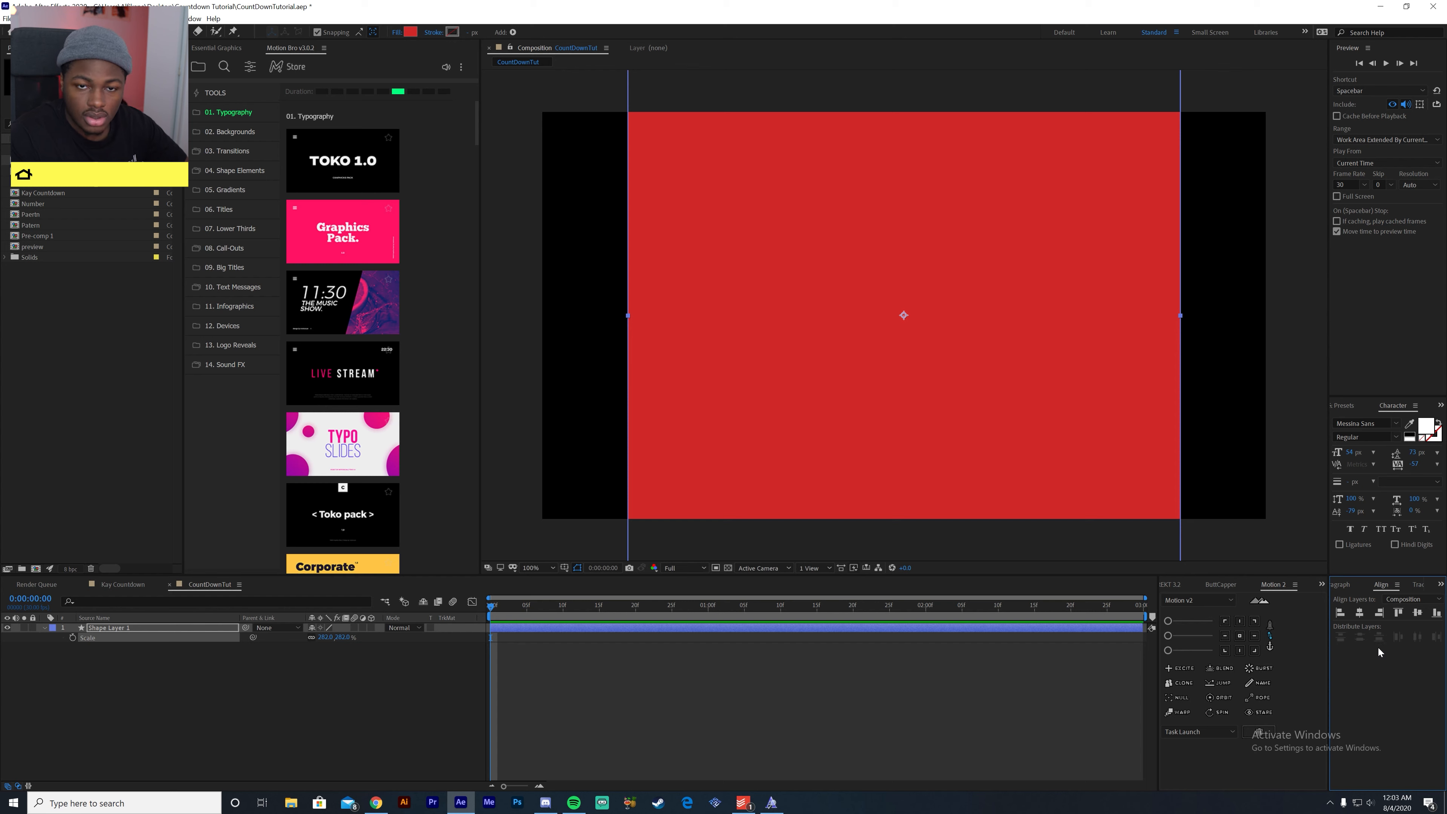
left_click(200, 667)
- Rotate Shape Layer 1 by 45° so that it becomes a diamond
left_click(162, 628)
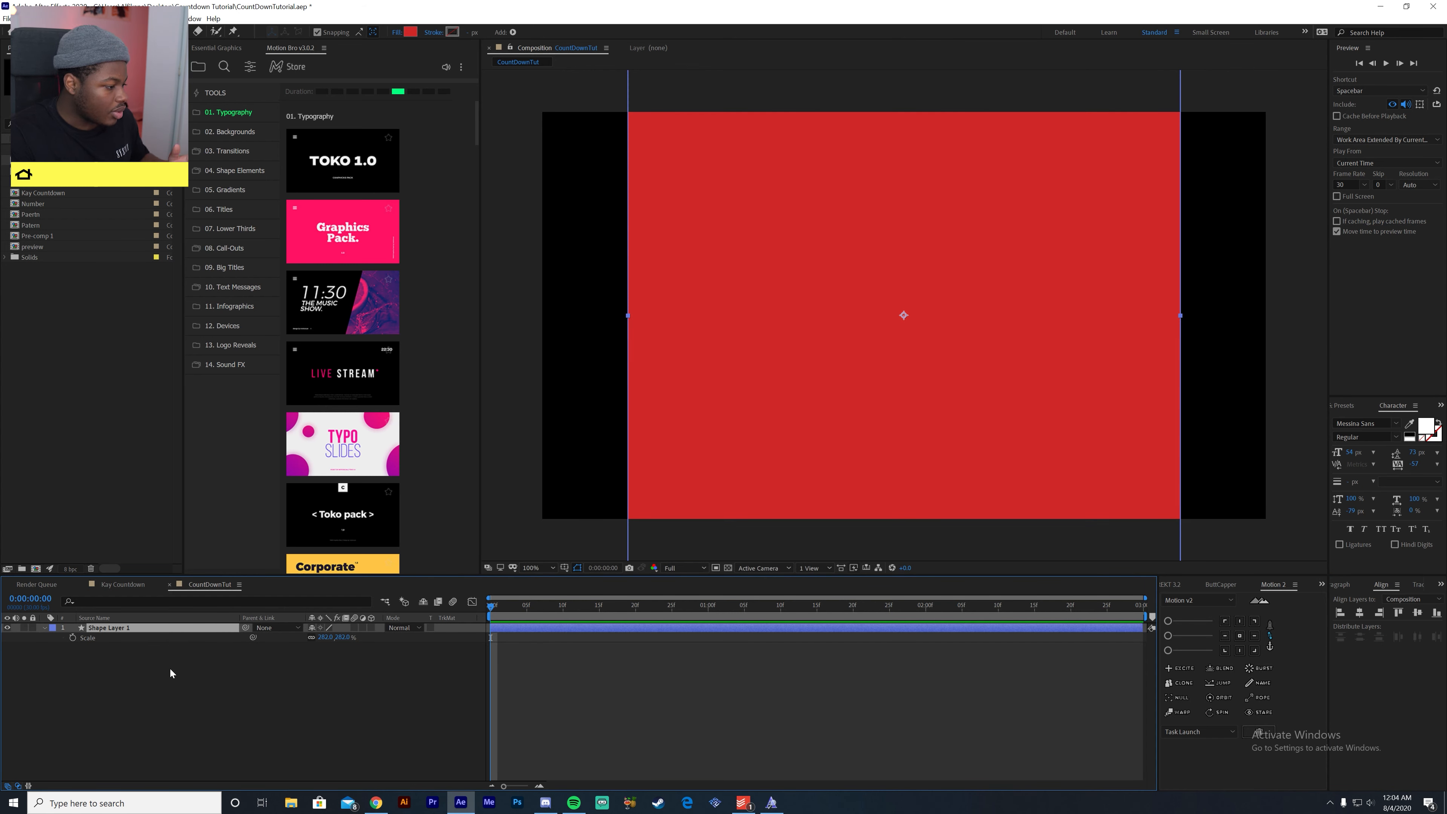
key("r")
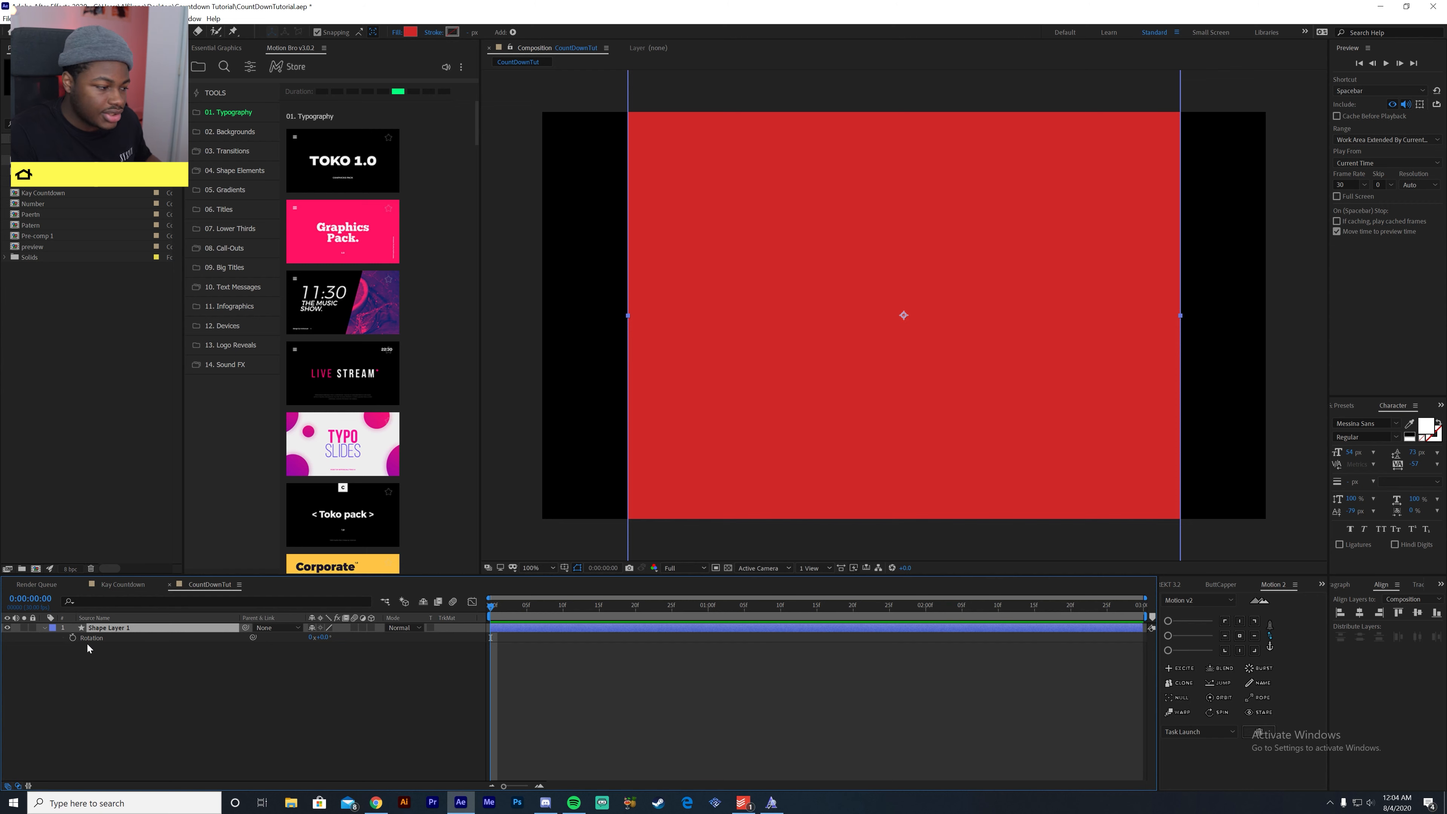
left_click(106, 639)
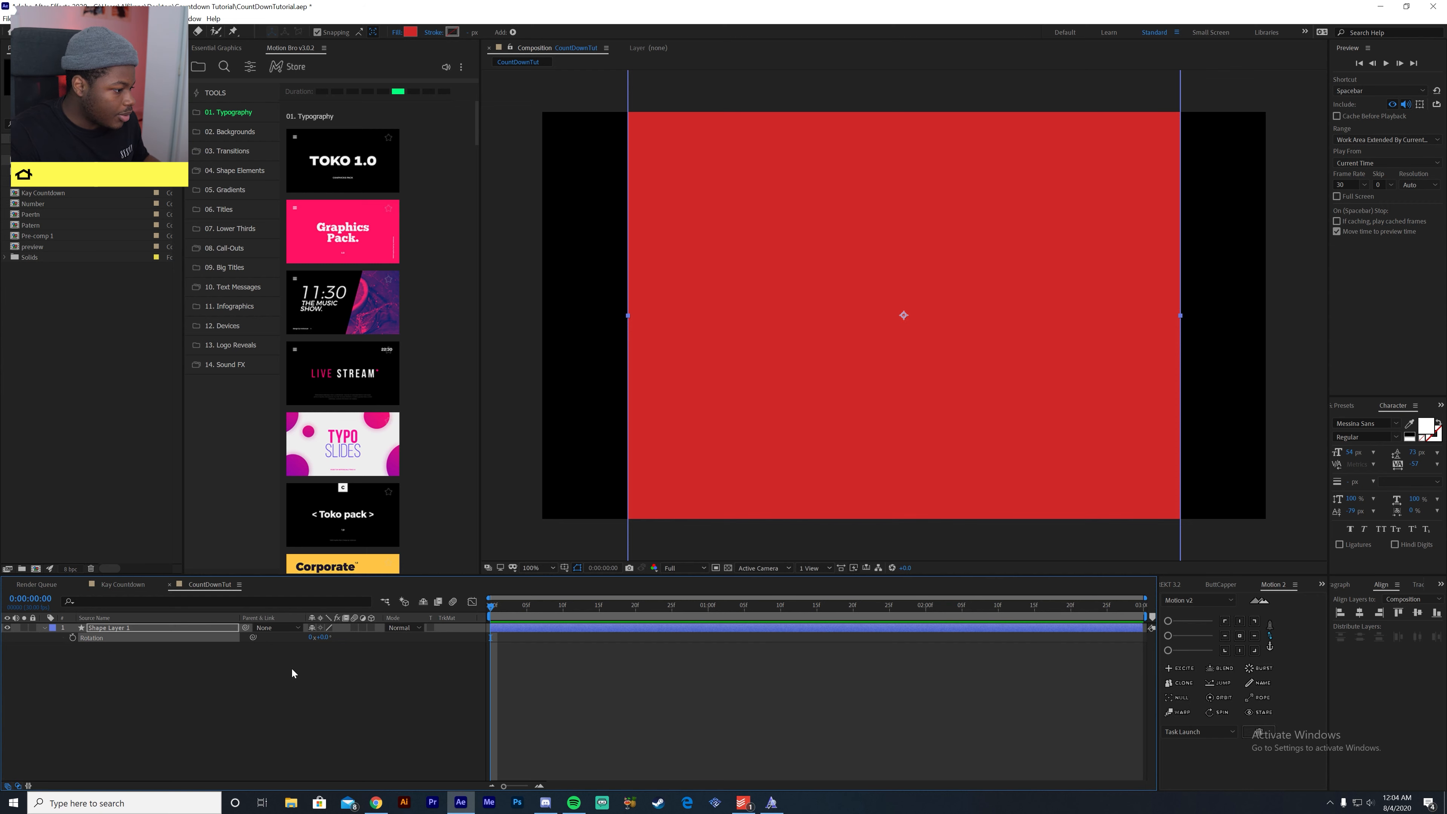
left_click(328, 637)
type("45")
key("Return")
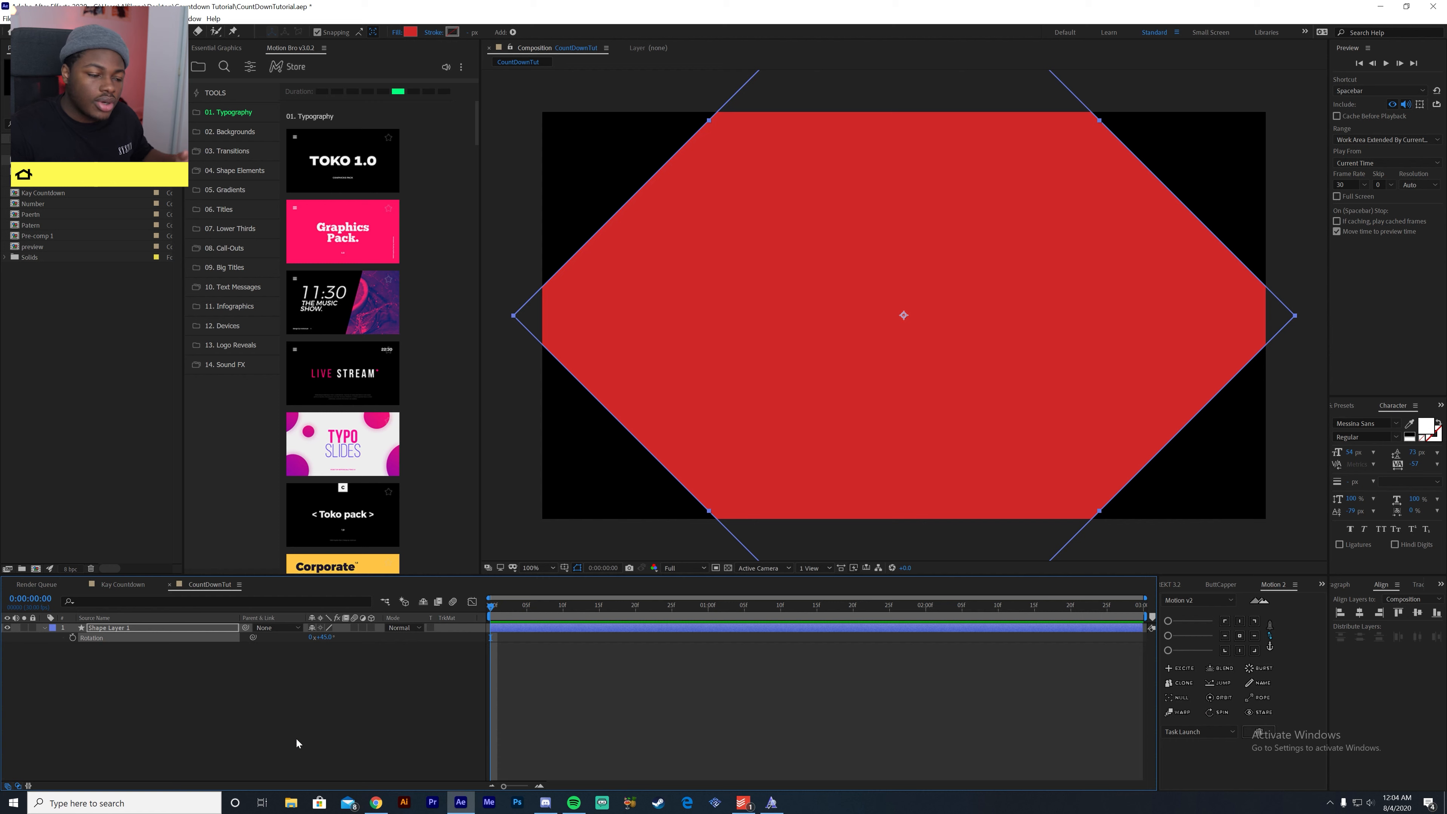
left_click(219, 668)
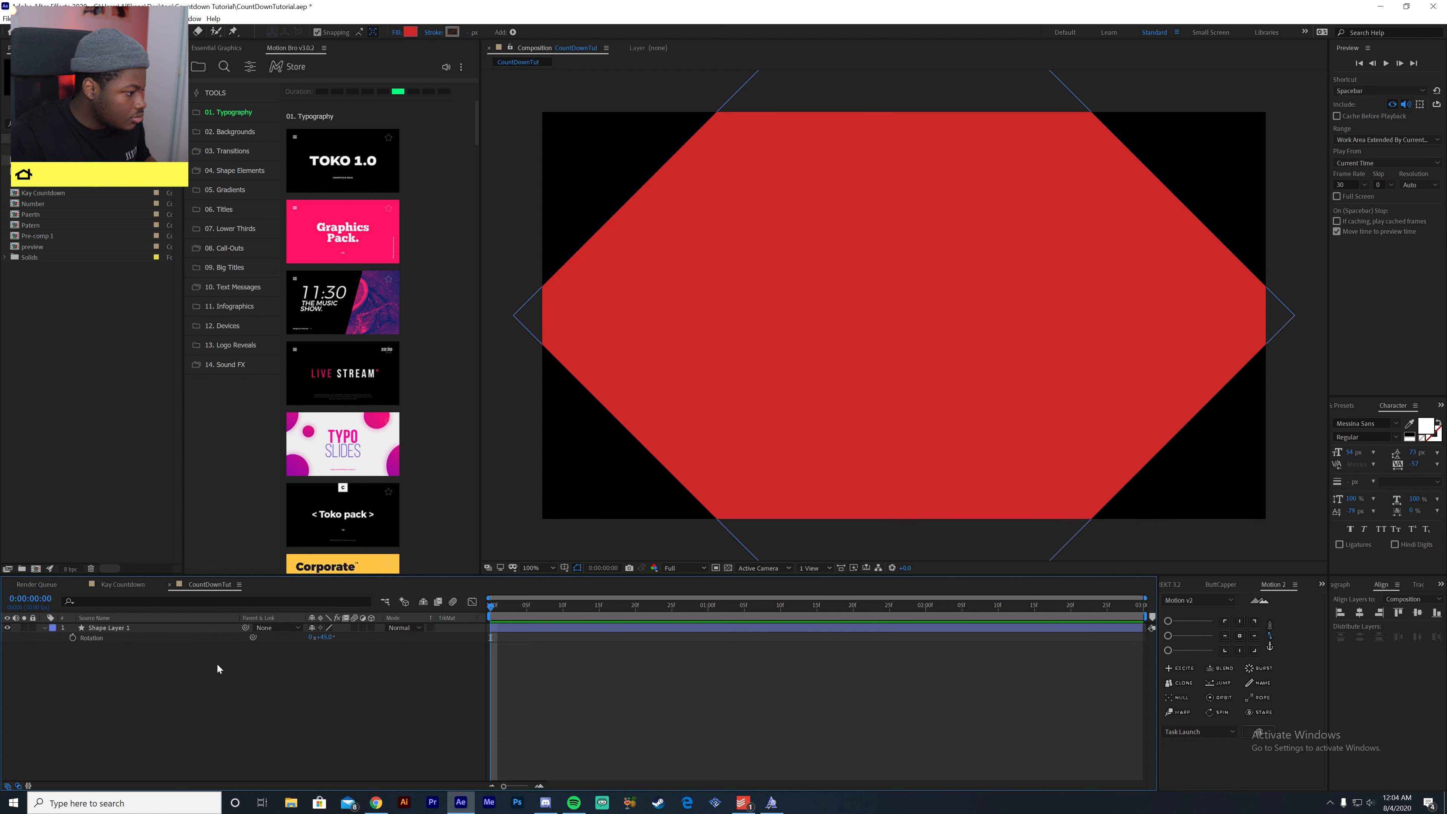
- Scale the rotated Shape Layer 1 up uniformly to about 410% so that it covers the whole frame
left_click(197, 633)
key("s")
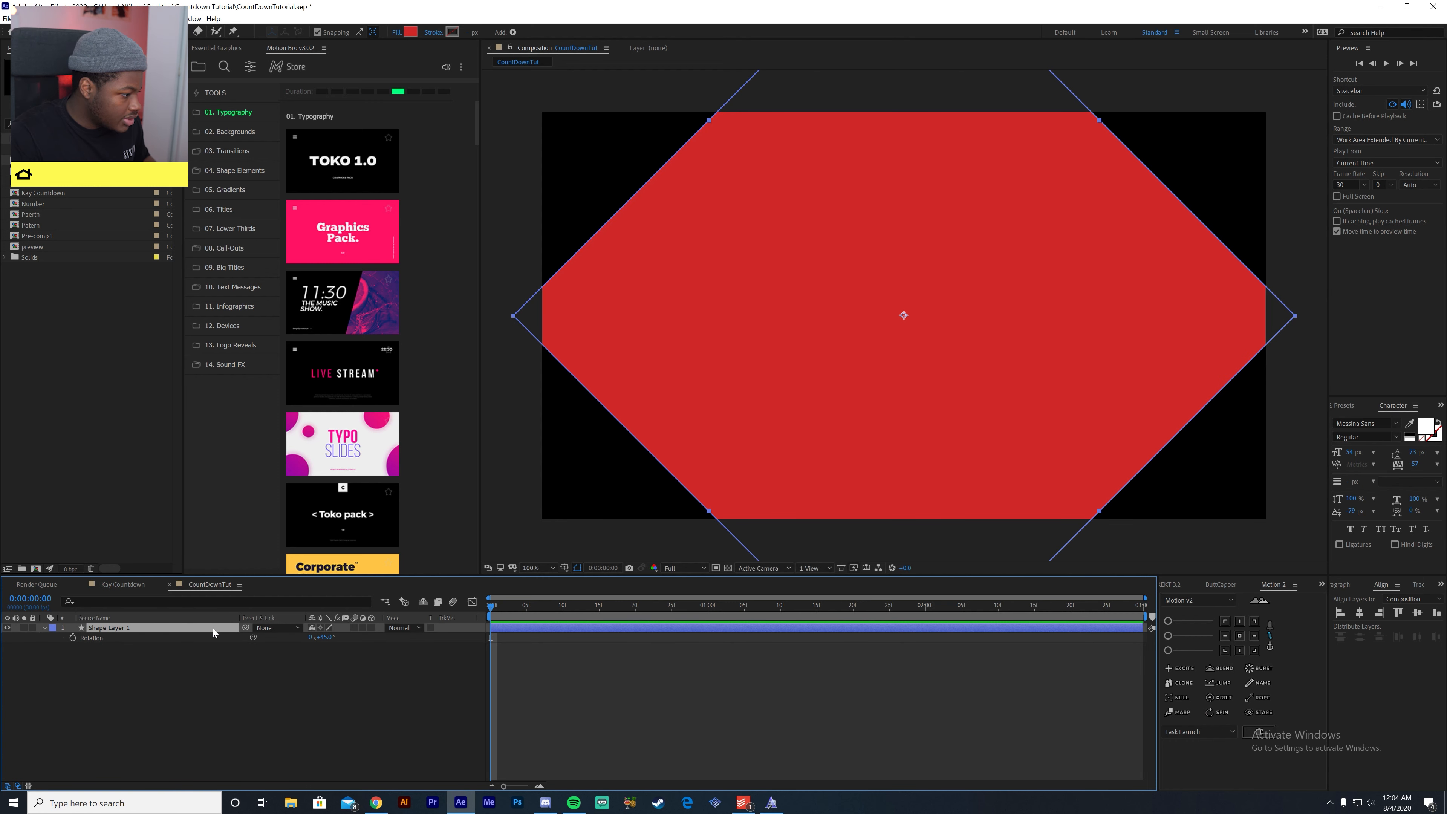
left_click_drag(326, 637, 404, 644)
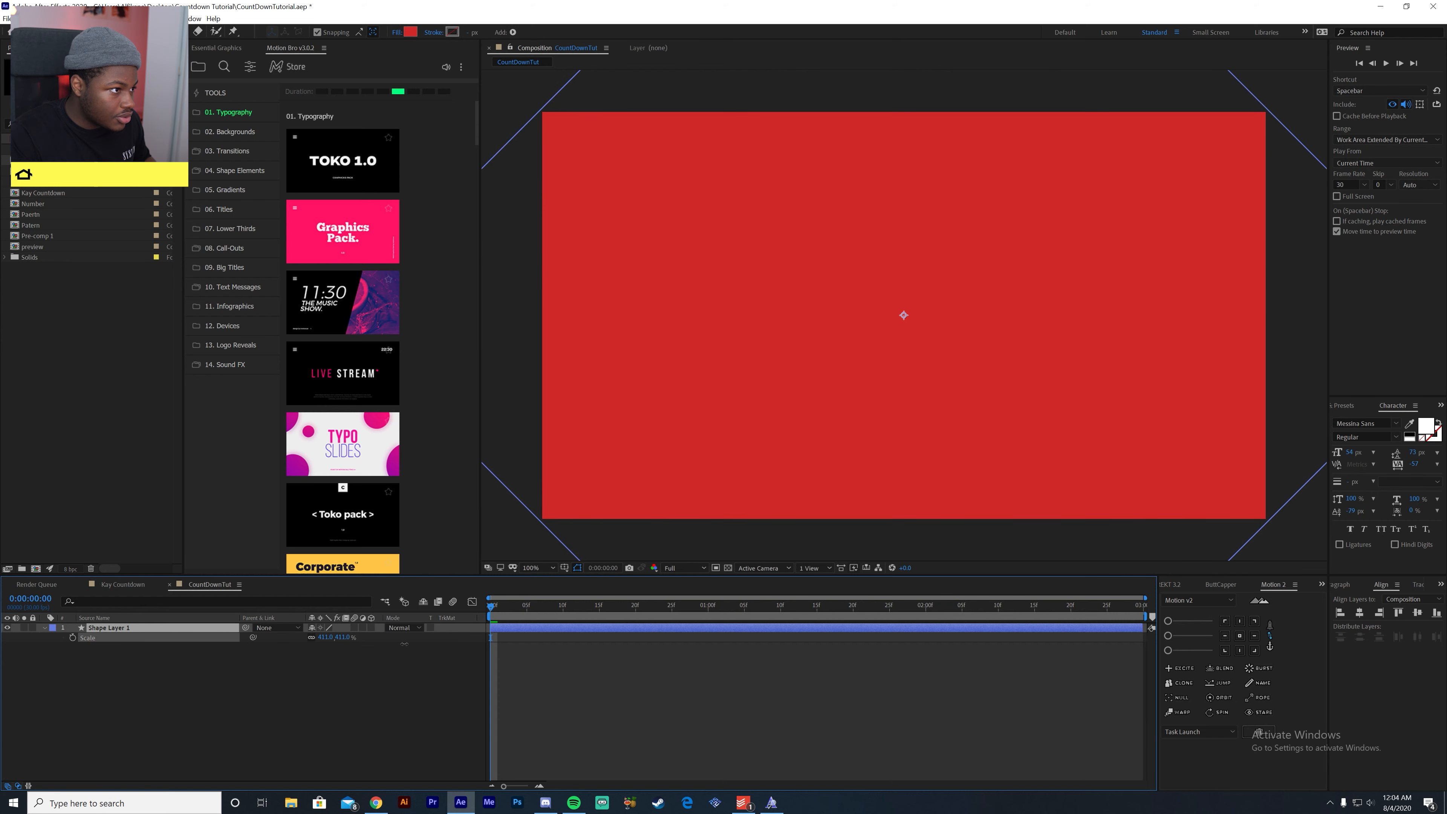
left_click(381, 681)
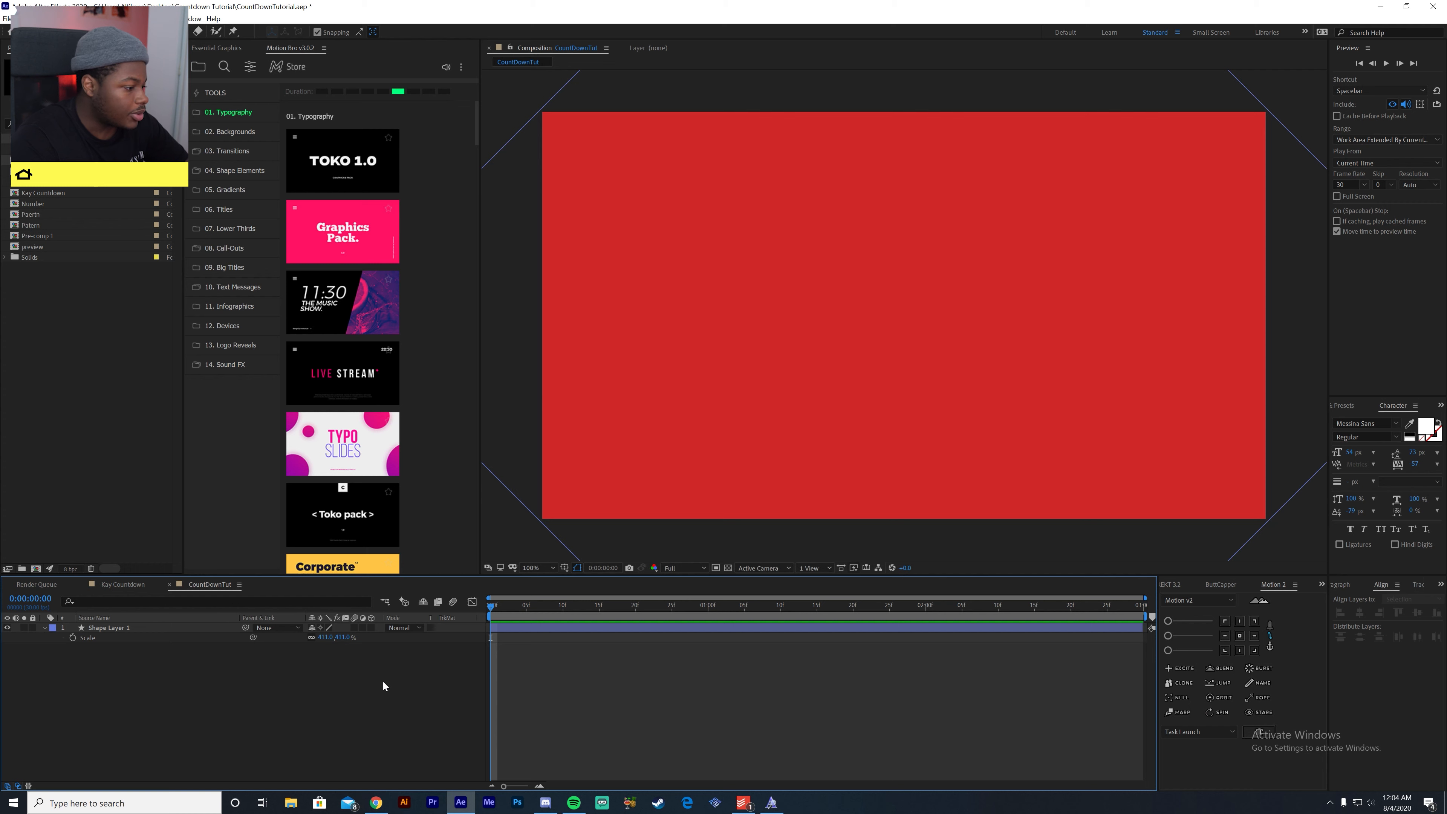
left_click(212, 627)
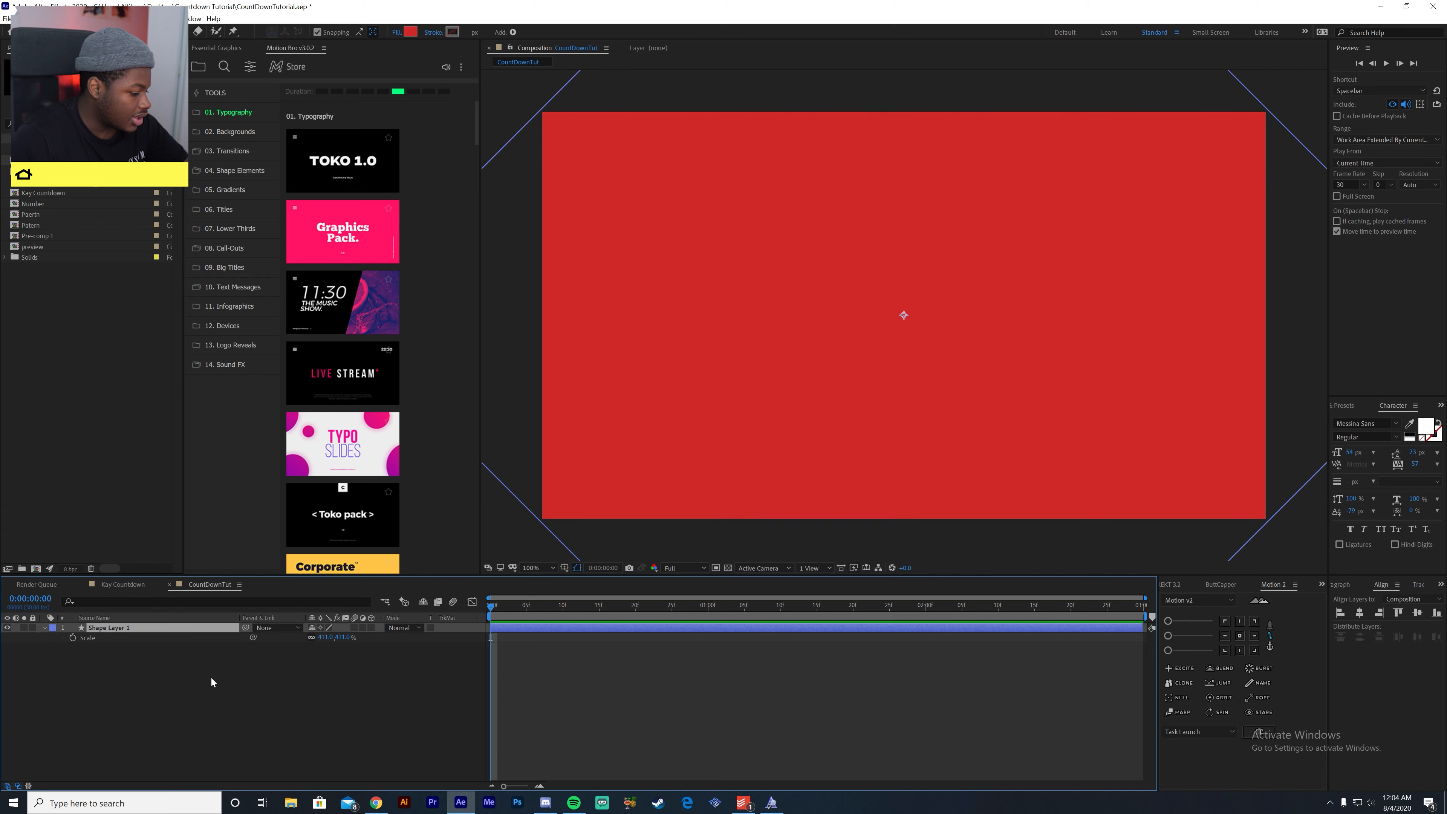
- Keyframe Shape Layer 1's centred position of 960, 540 at 0:00 and again at the one-second mark
key("p")
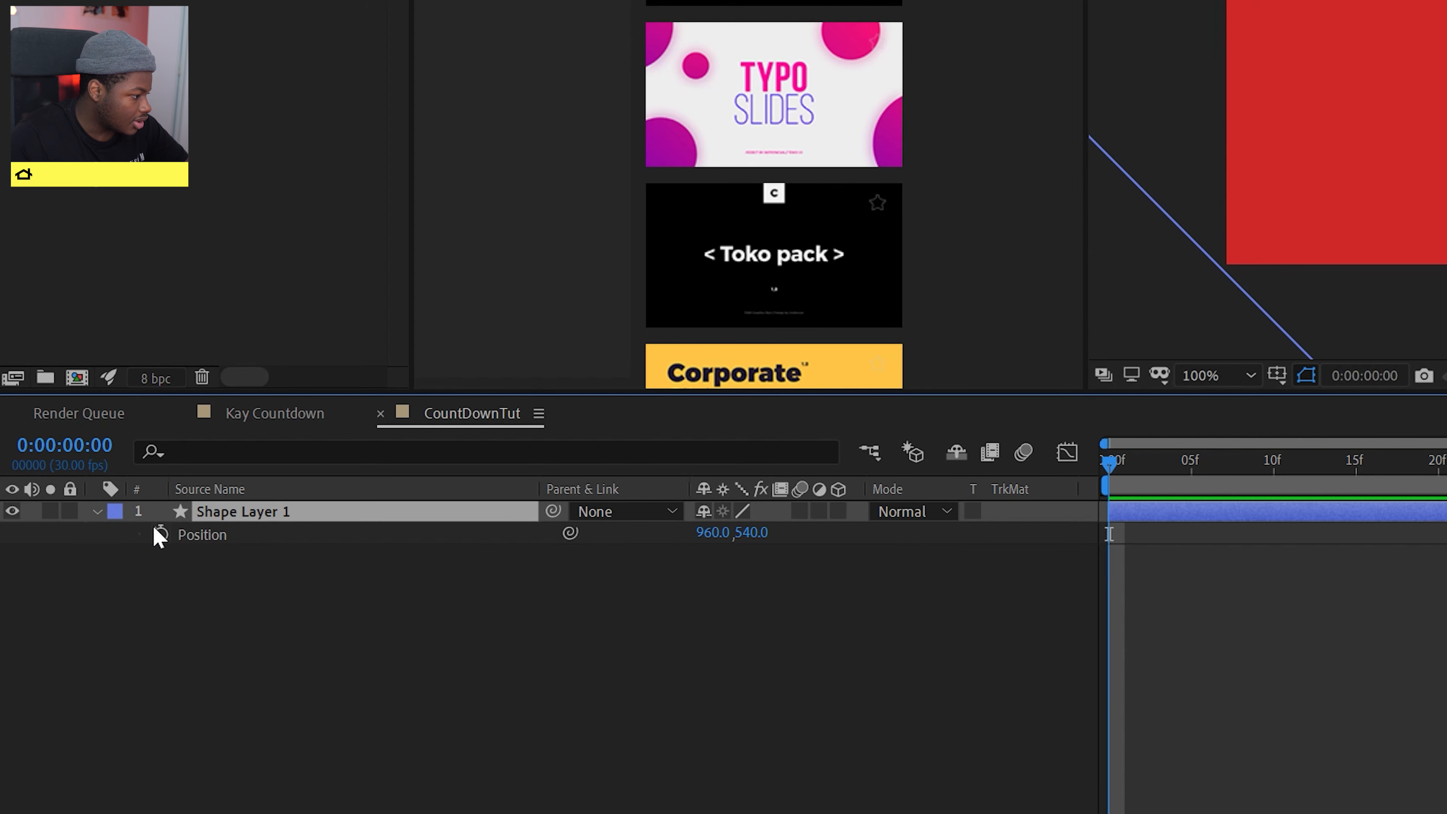
left_click(161, 534)
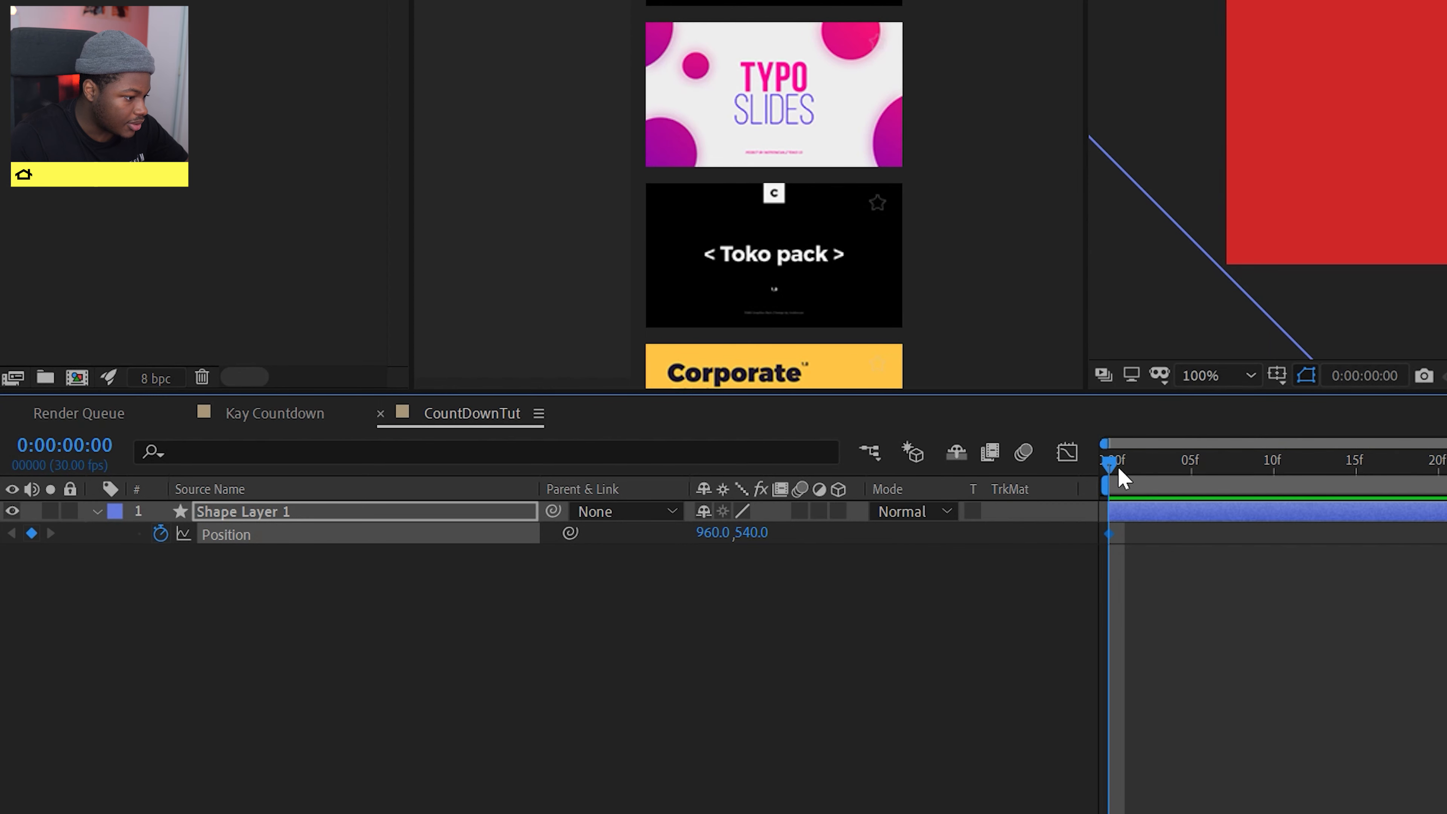
left_click(1261, 483)
left_click_drag(1262, 484, 1446, 496)
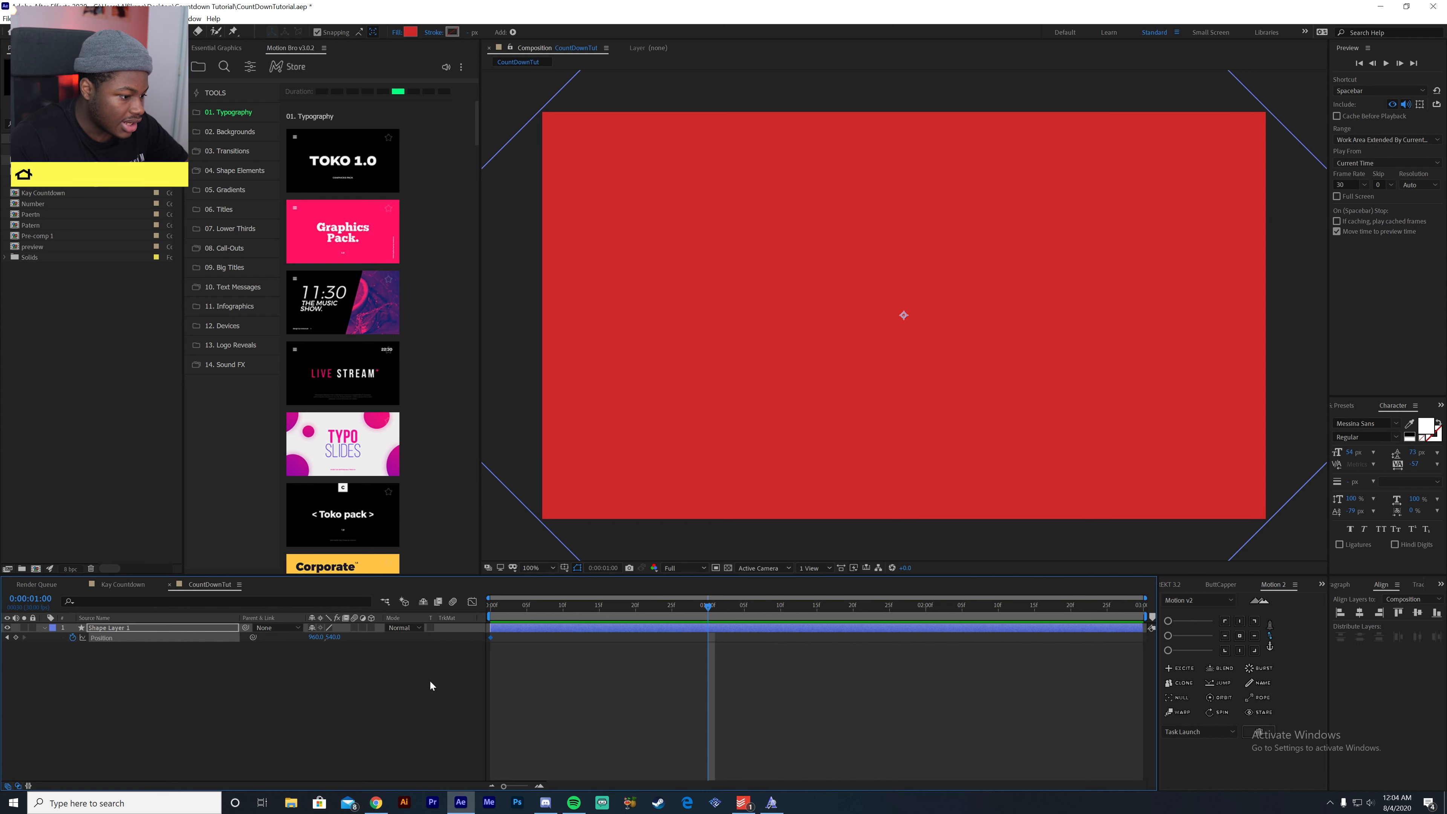
left_click(16, 639)
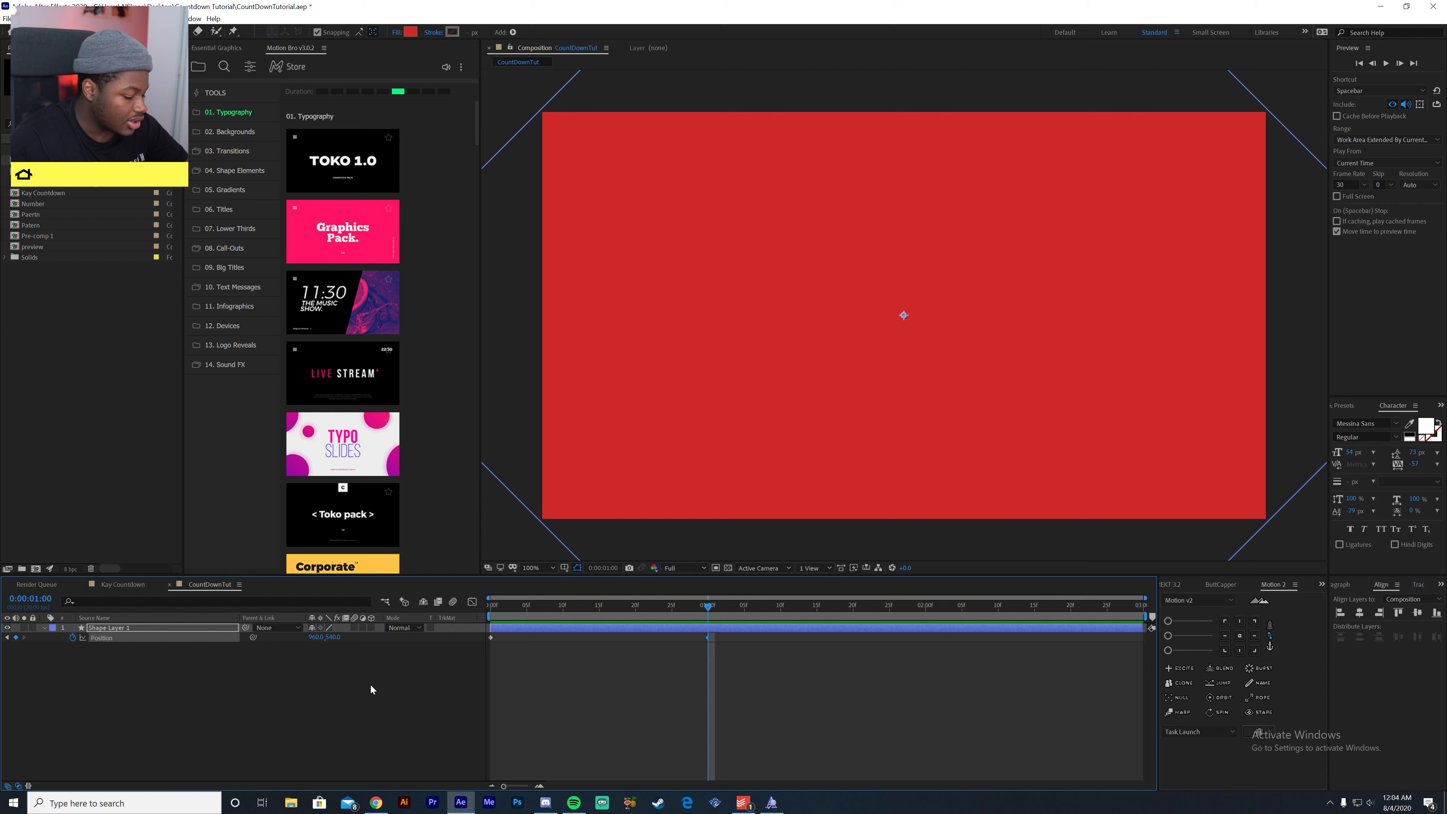
- At the first frame, set Shape Layer 1's vertical position to about 2595 so that it starts below the frame
left_click_drag(707, 607, 466, 679)
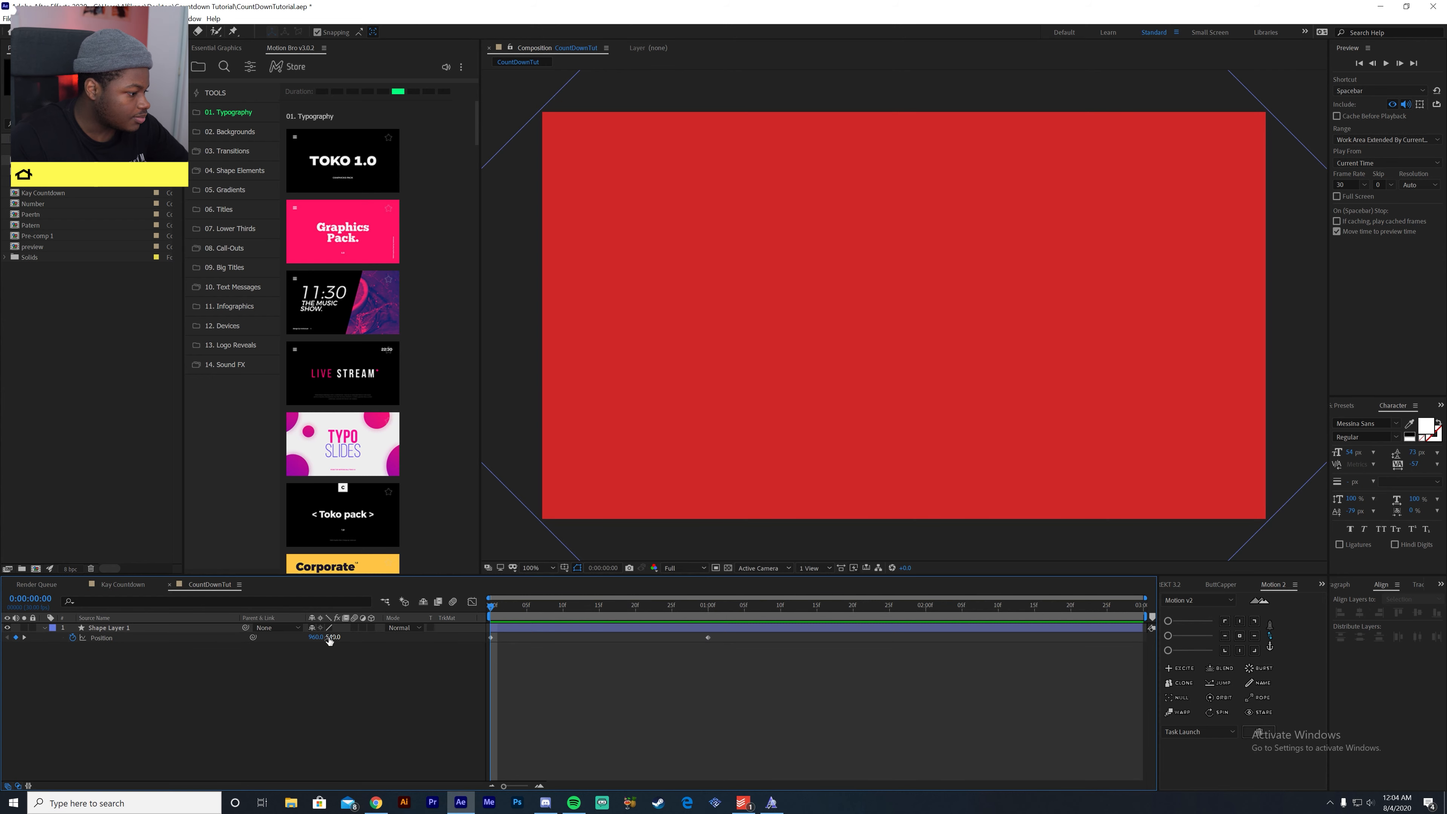
left_click_drag(333, 637, 1438, 712)
left_click(275, 731)
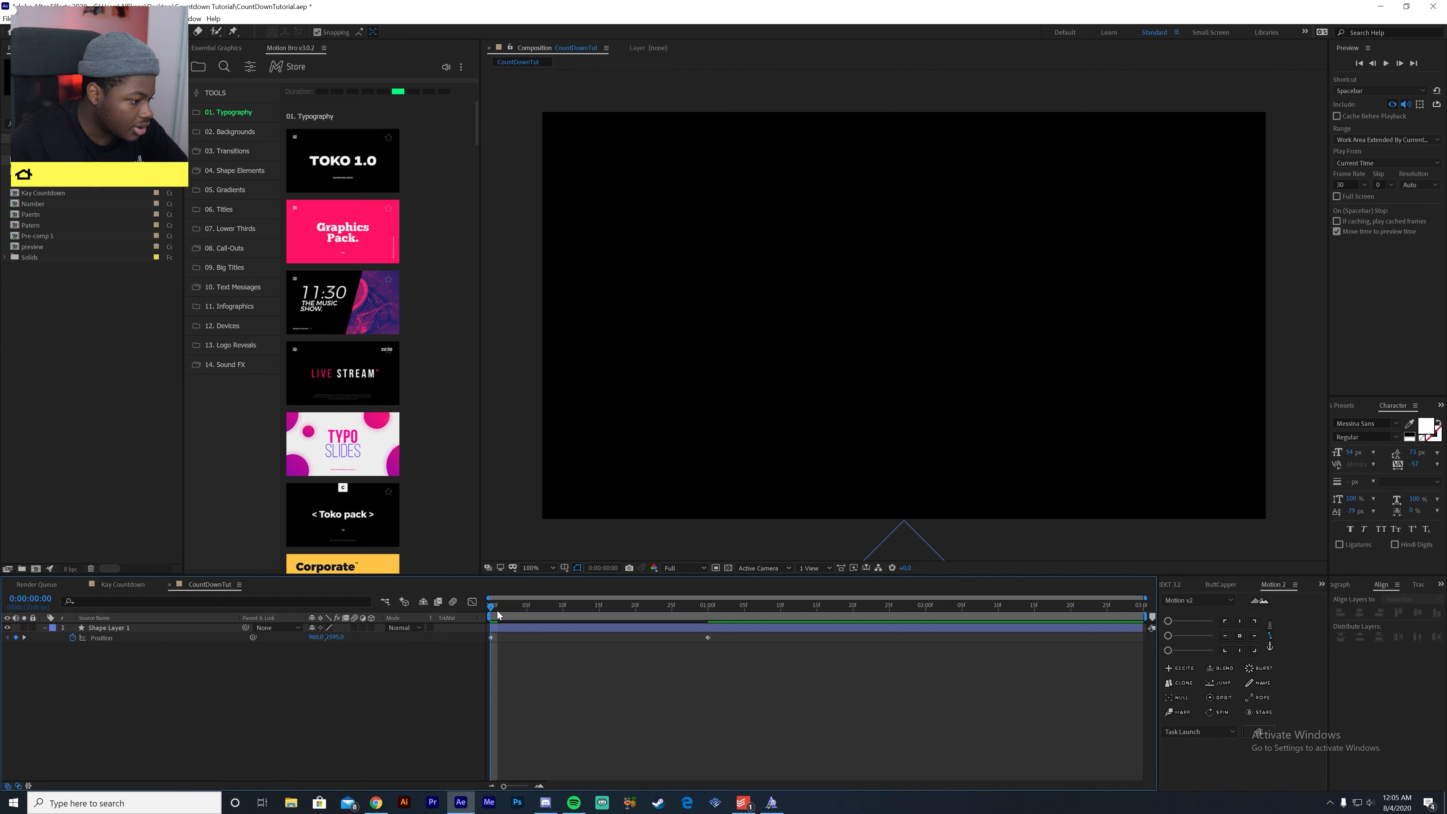
- Preview the red shape's rise into the frame several times from the start
key("space")
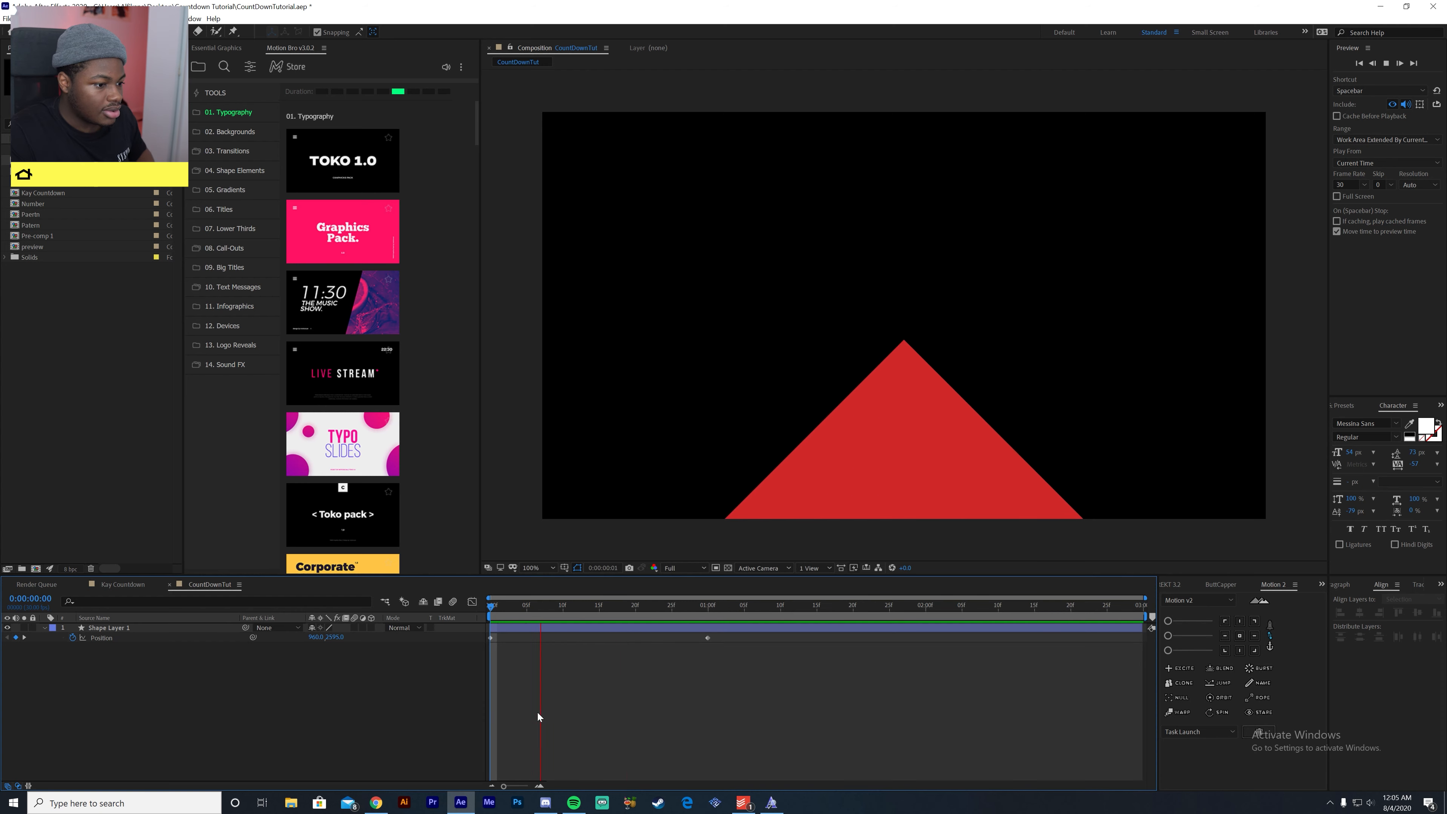
key("Home")
key("space")
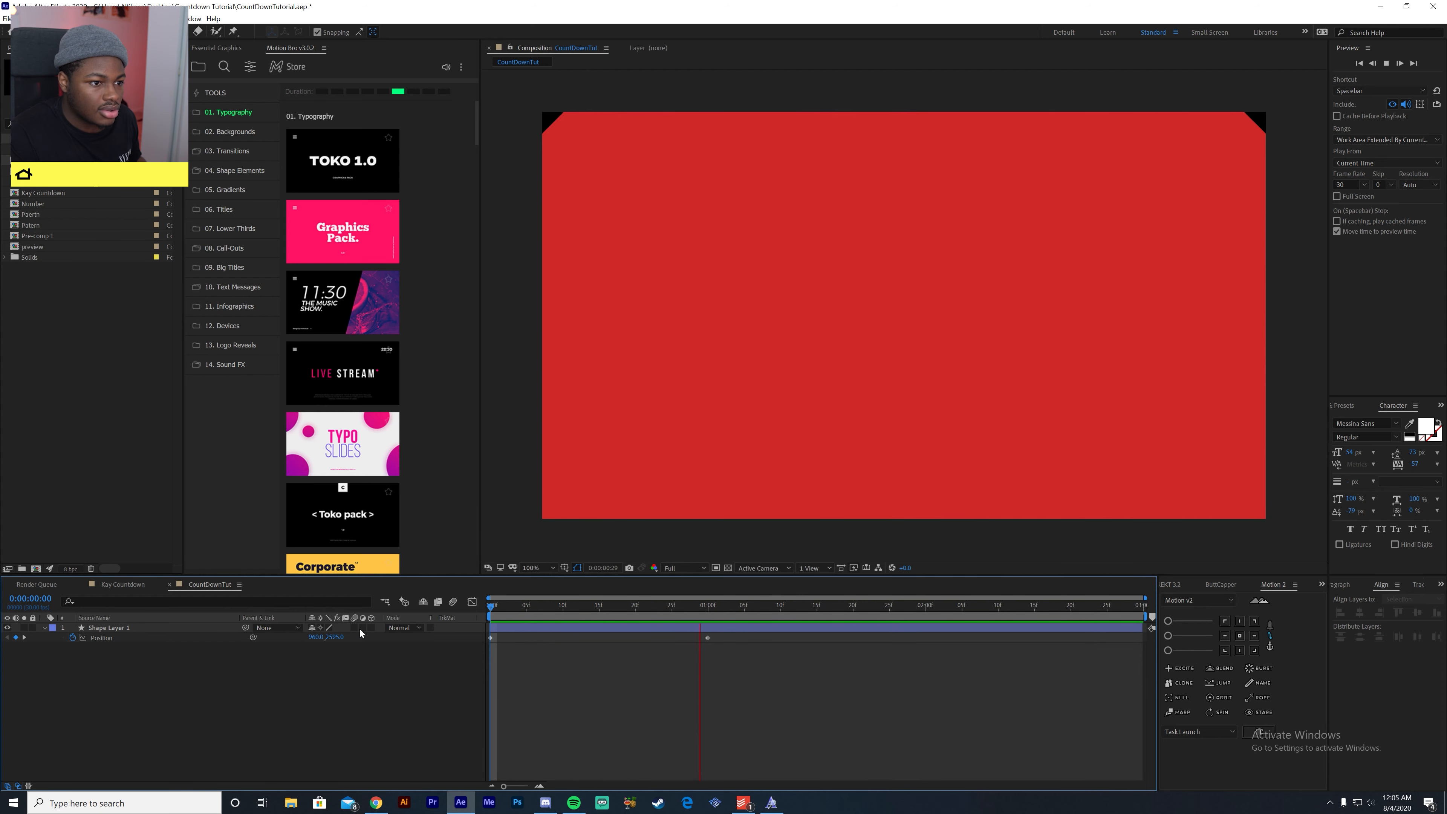
key("space")
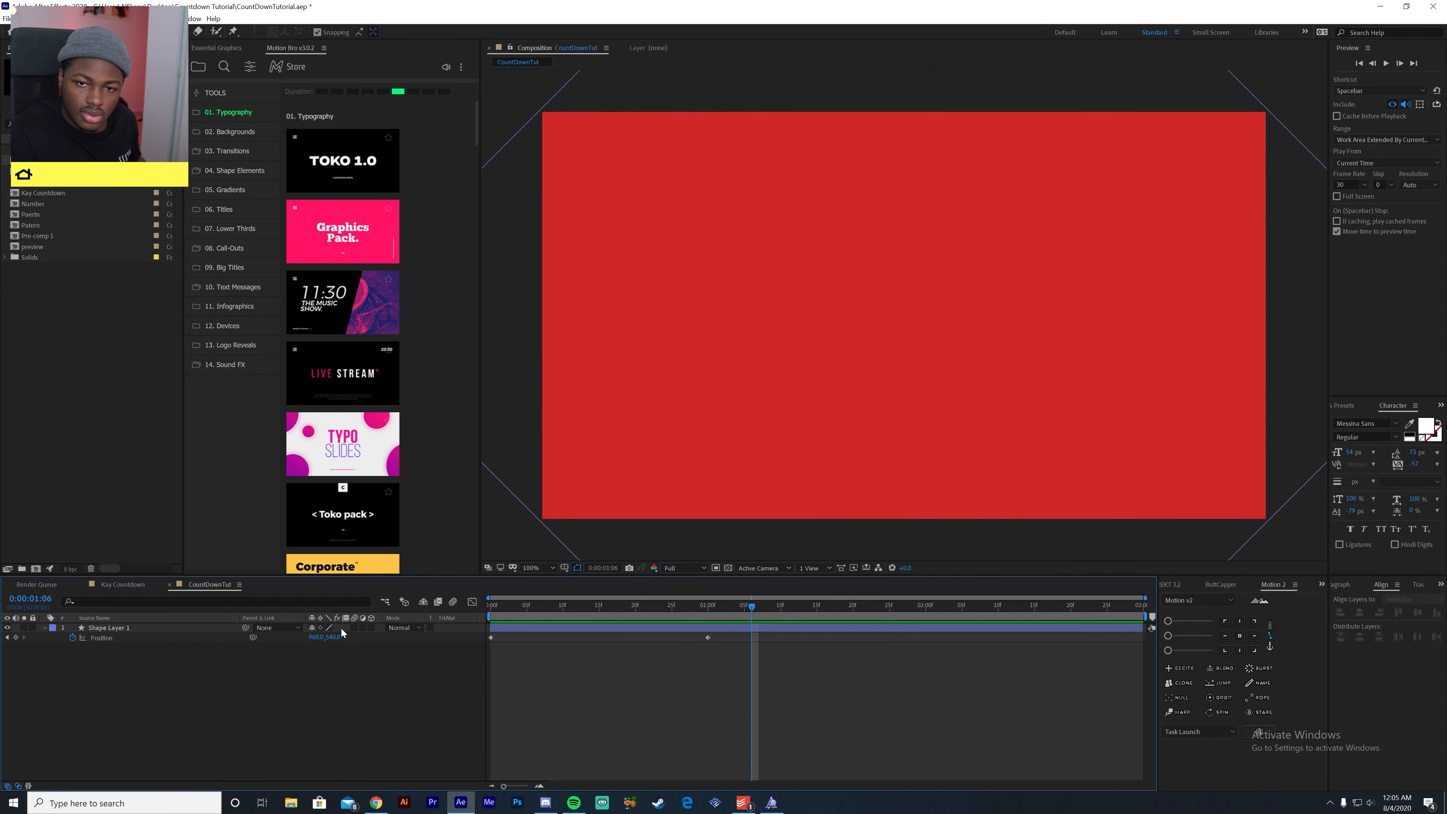
key("Home")
key("space")
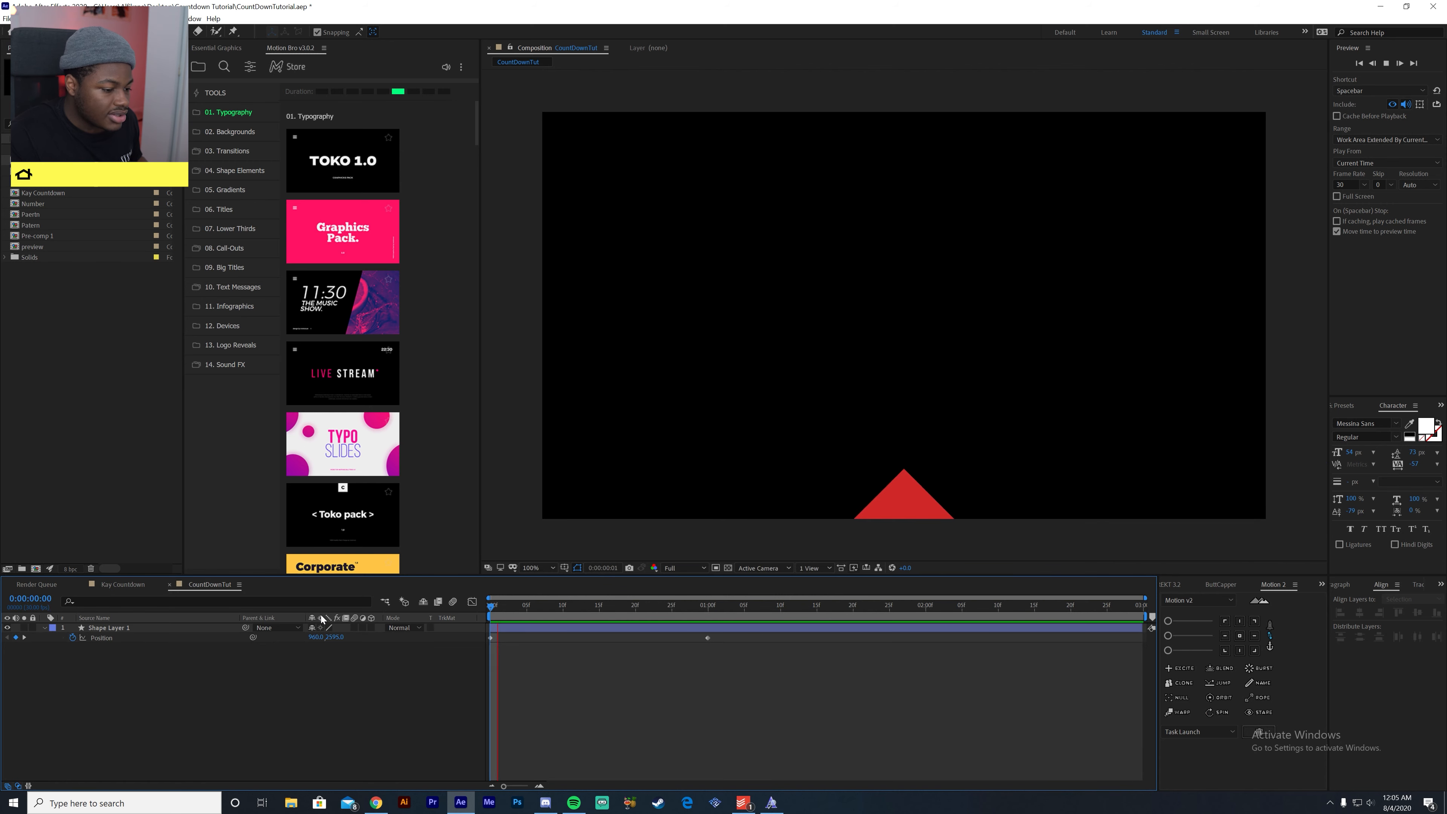
key("space")
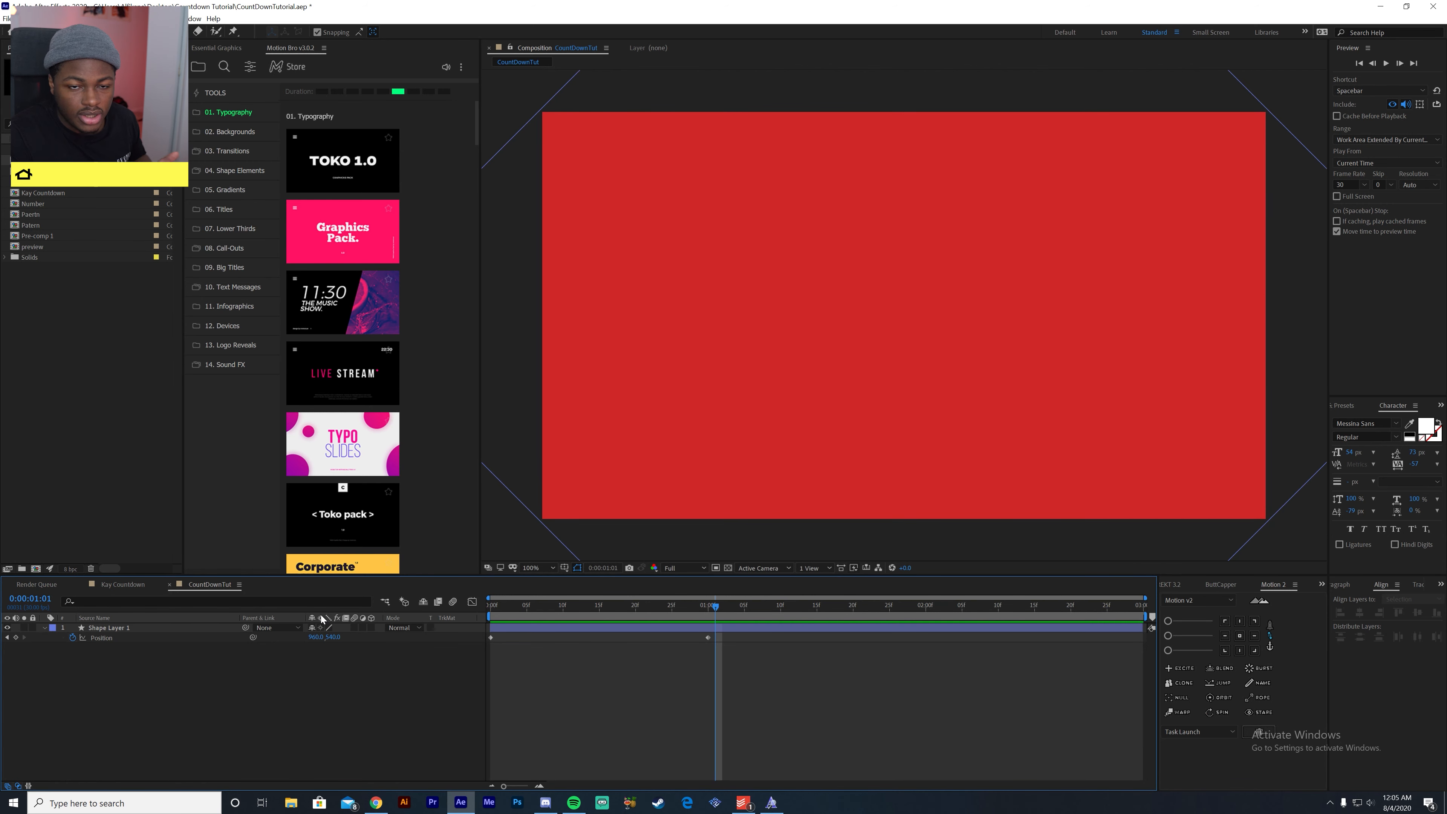
- Apply Easy Ease to both of Shape Layer 1's position keyframes and show their speed graph
left_click_drag(793, 705, 408, 638)
key("F9")
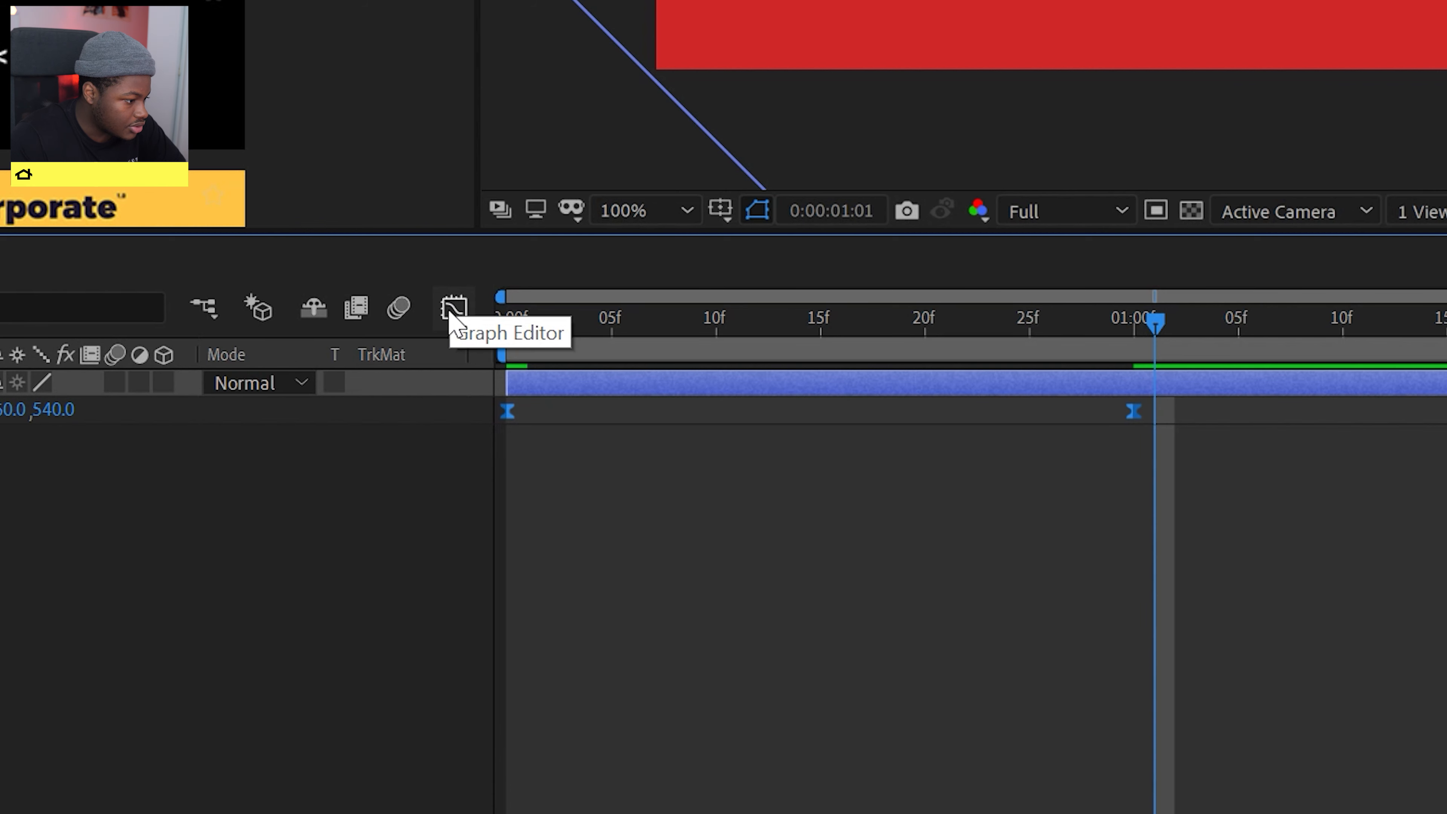
left_click(454, 309)
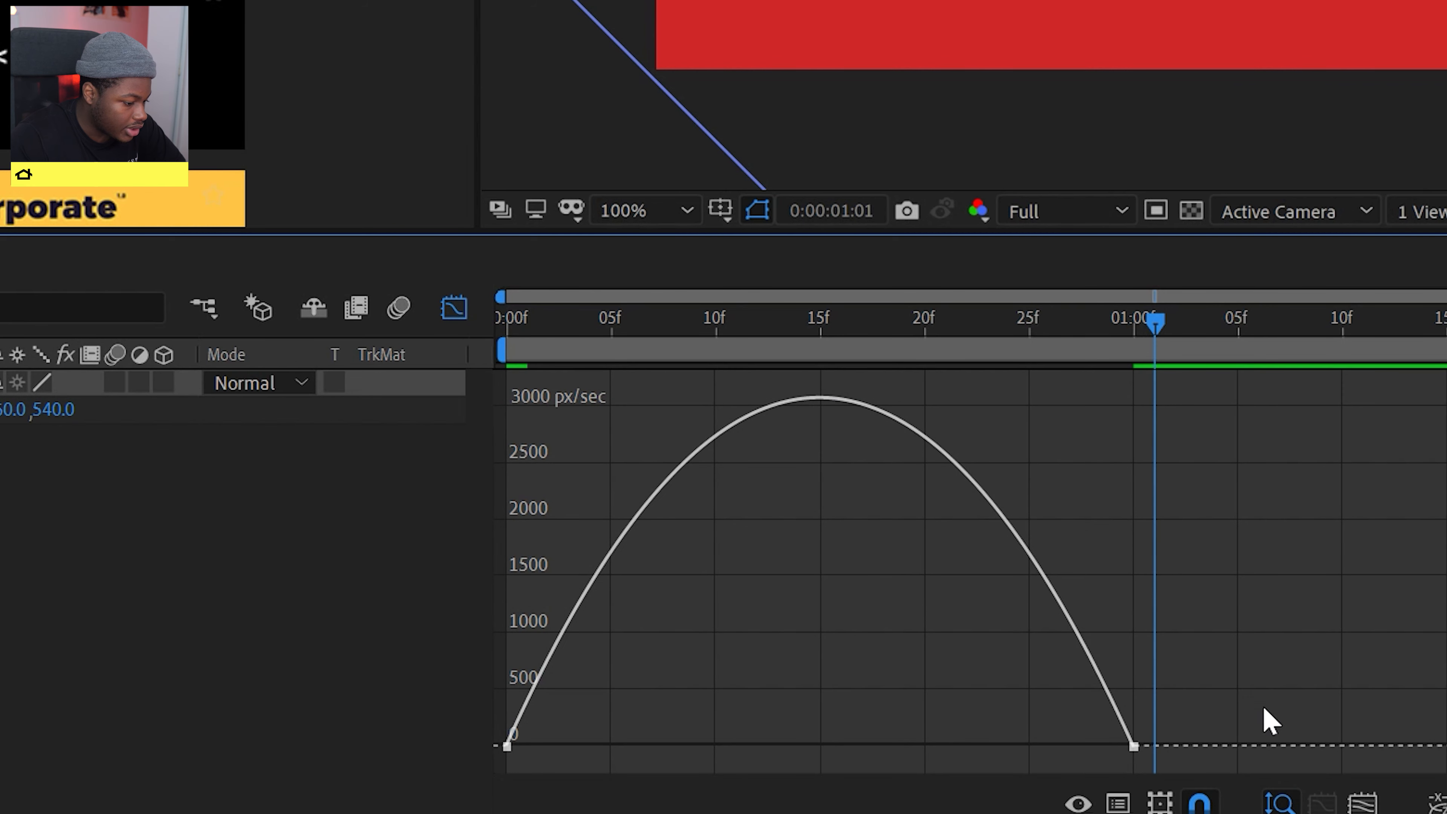
- Extend the incoming speed handle of the one-second position keyframe back to about frame 15
left_click_drag(1227, 609, 1060, 773)
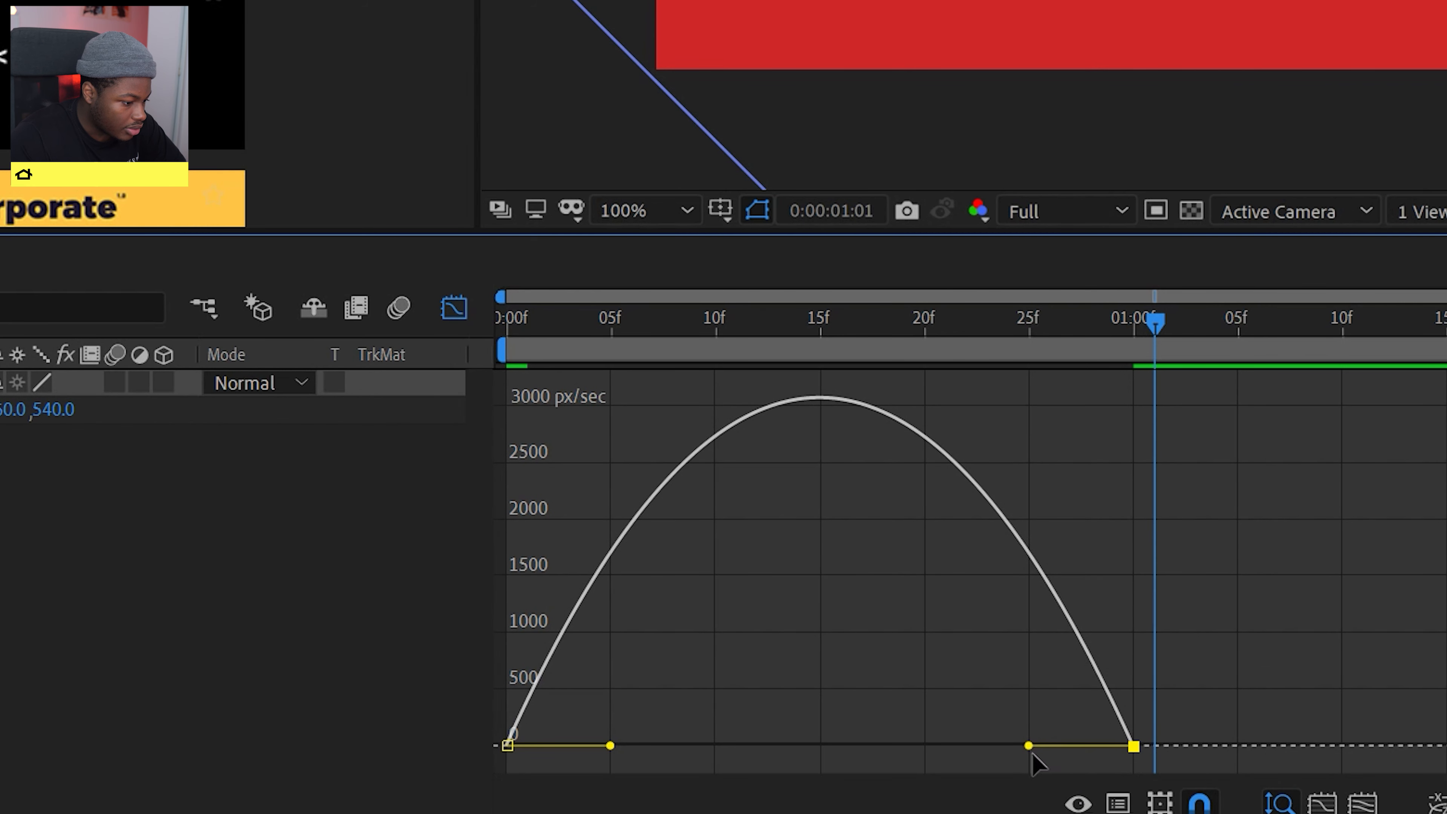
left_click(1178, 705)
left_click_drag(1240, 664, 1080, 793)
left_click(1164, 710)
left_click(1134, 747)
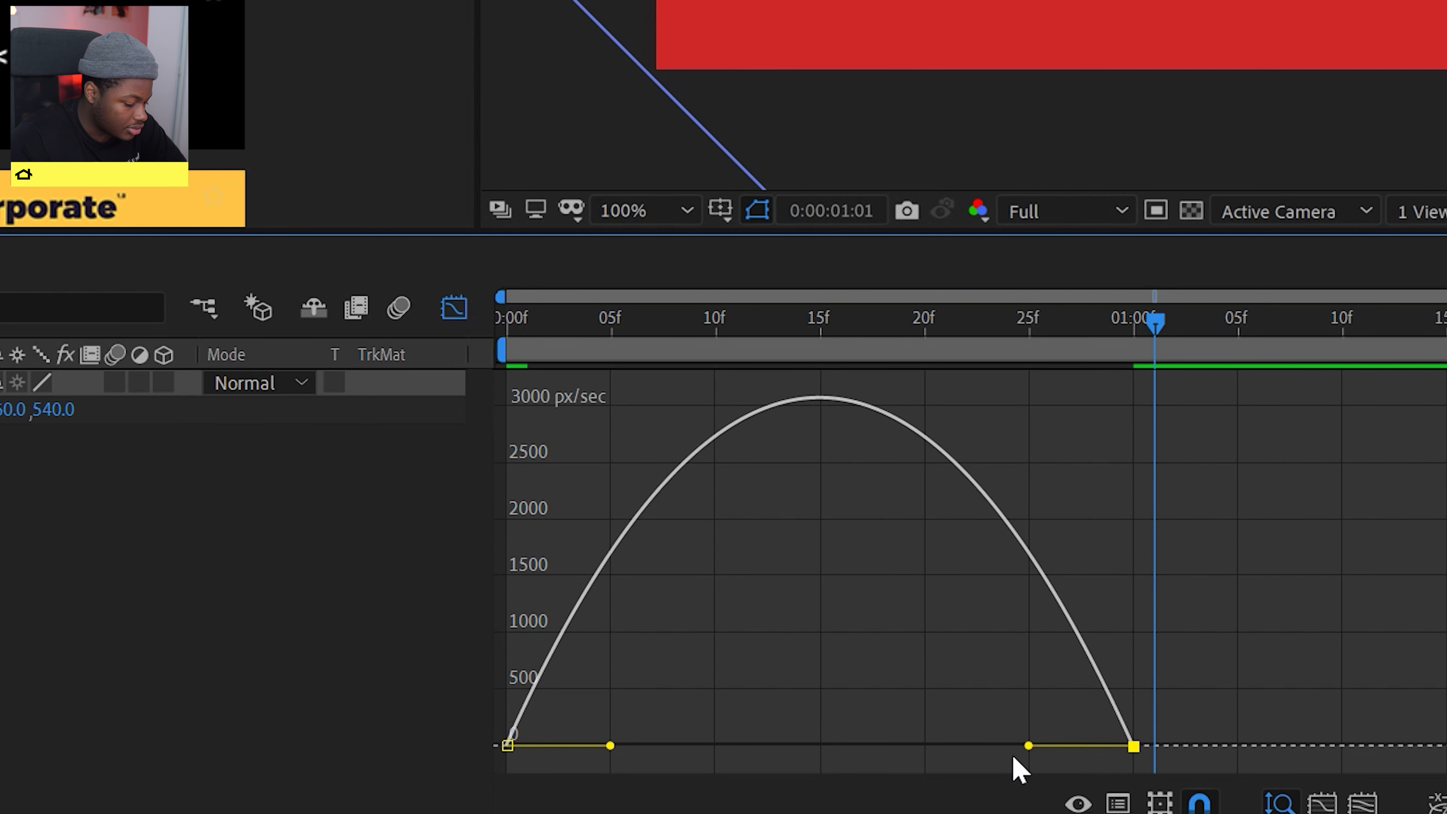
left_click_drag(1029, 745, 815, 767)
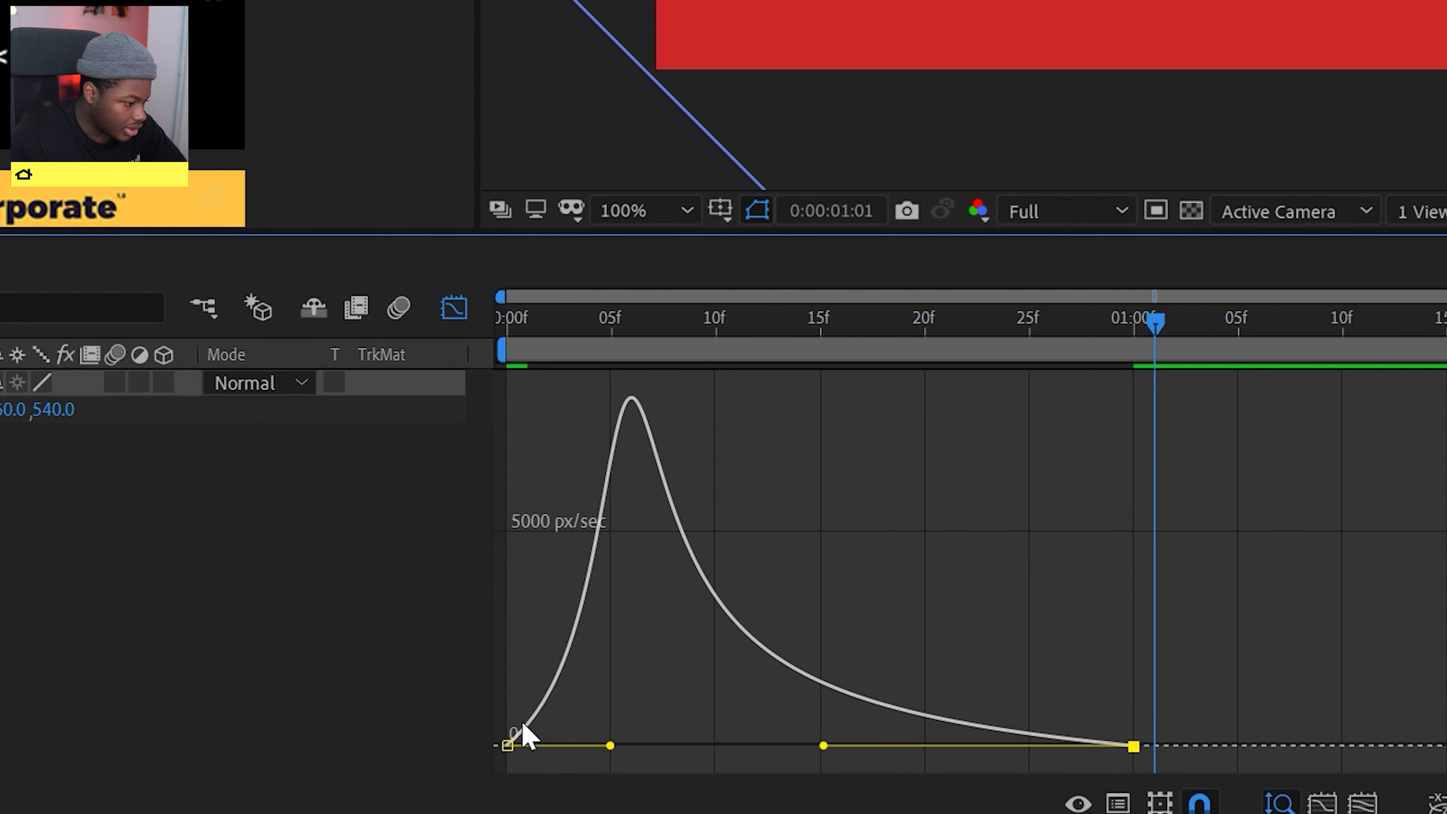
- Extend the first position keyframe's outgoing speed handle to about frame 15 and preview the eased motion
left_click(509, 743)
left_click(508, 747)
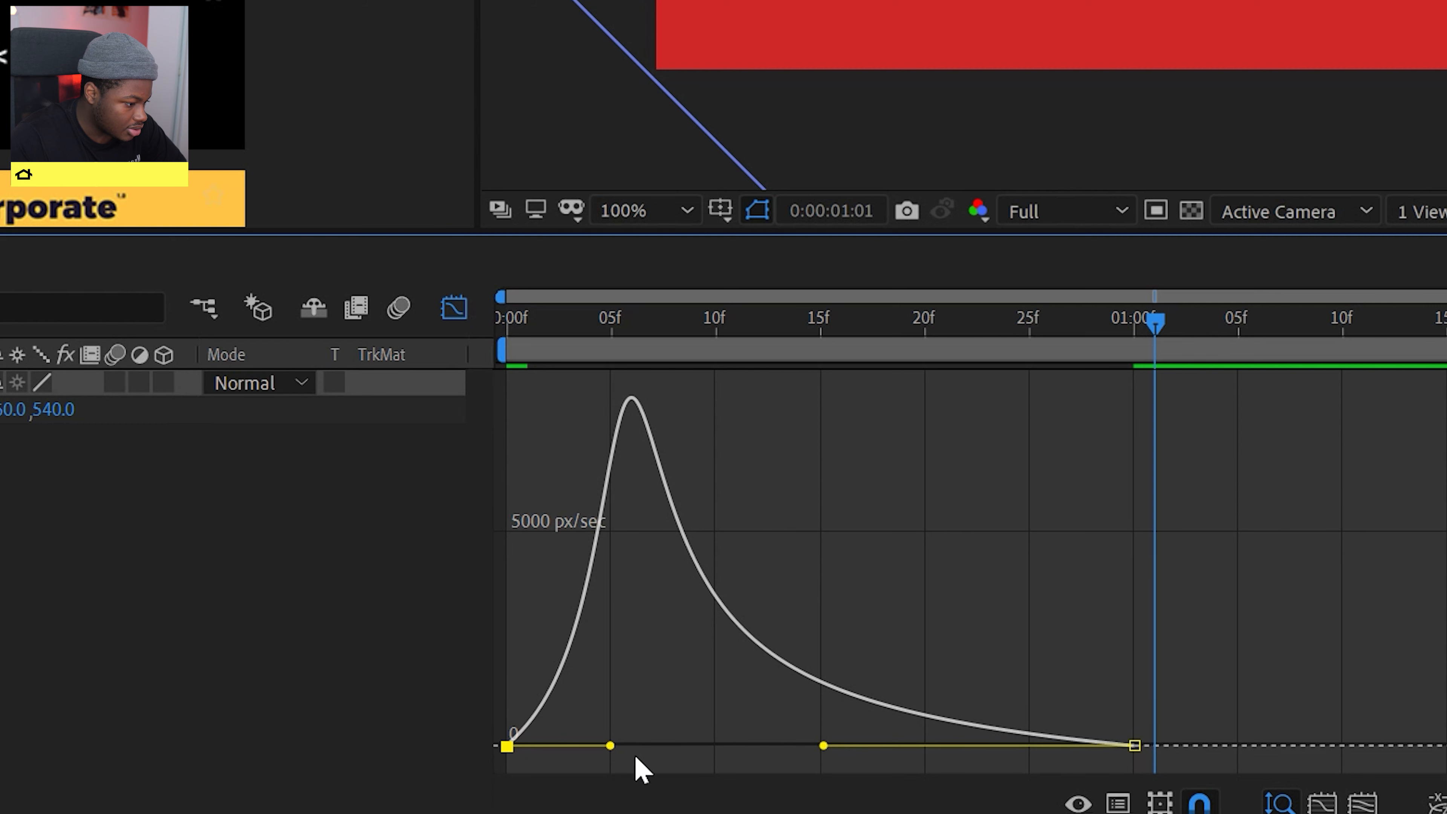
left_click_drag(608, 747, 830, 770)
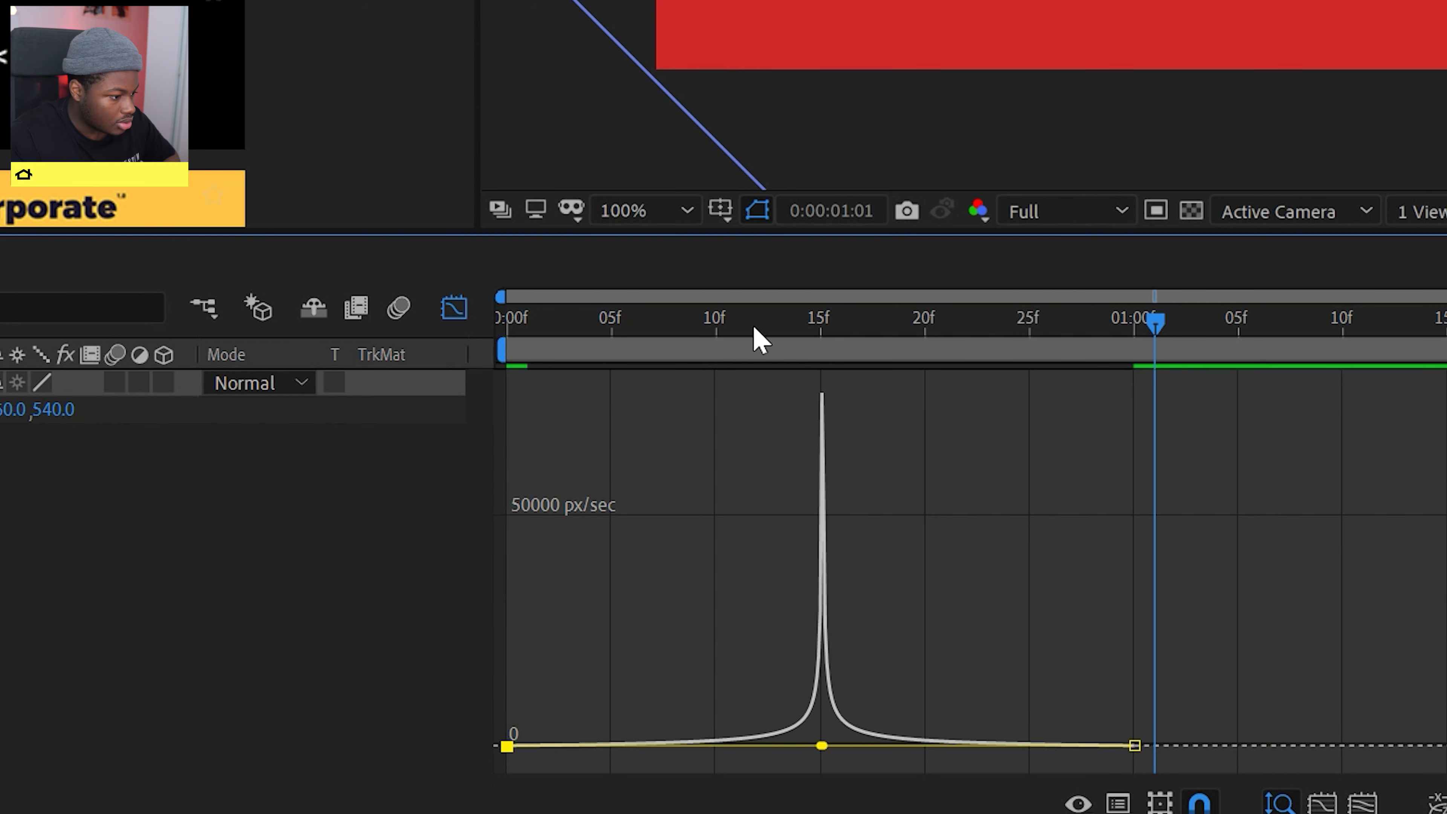
key("space")
left_click(802, 320)
key("space")
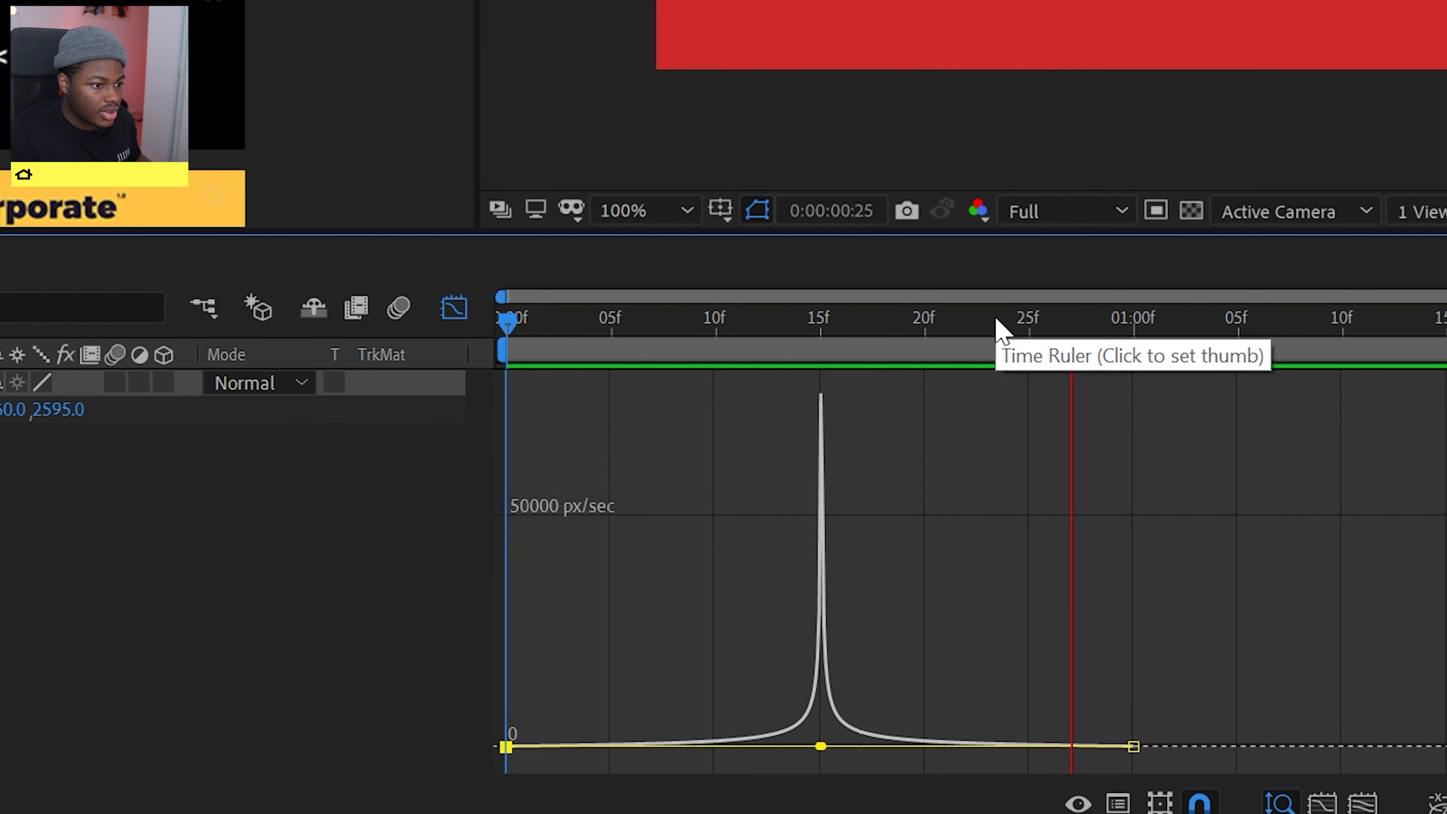
key("space")
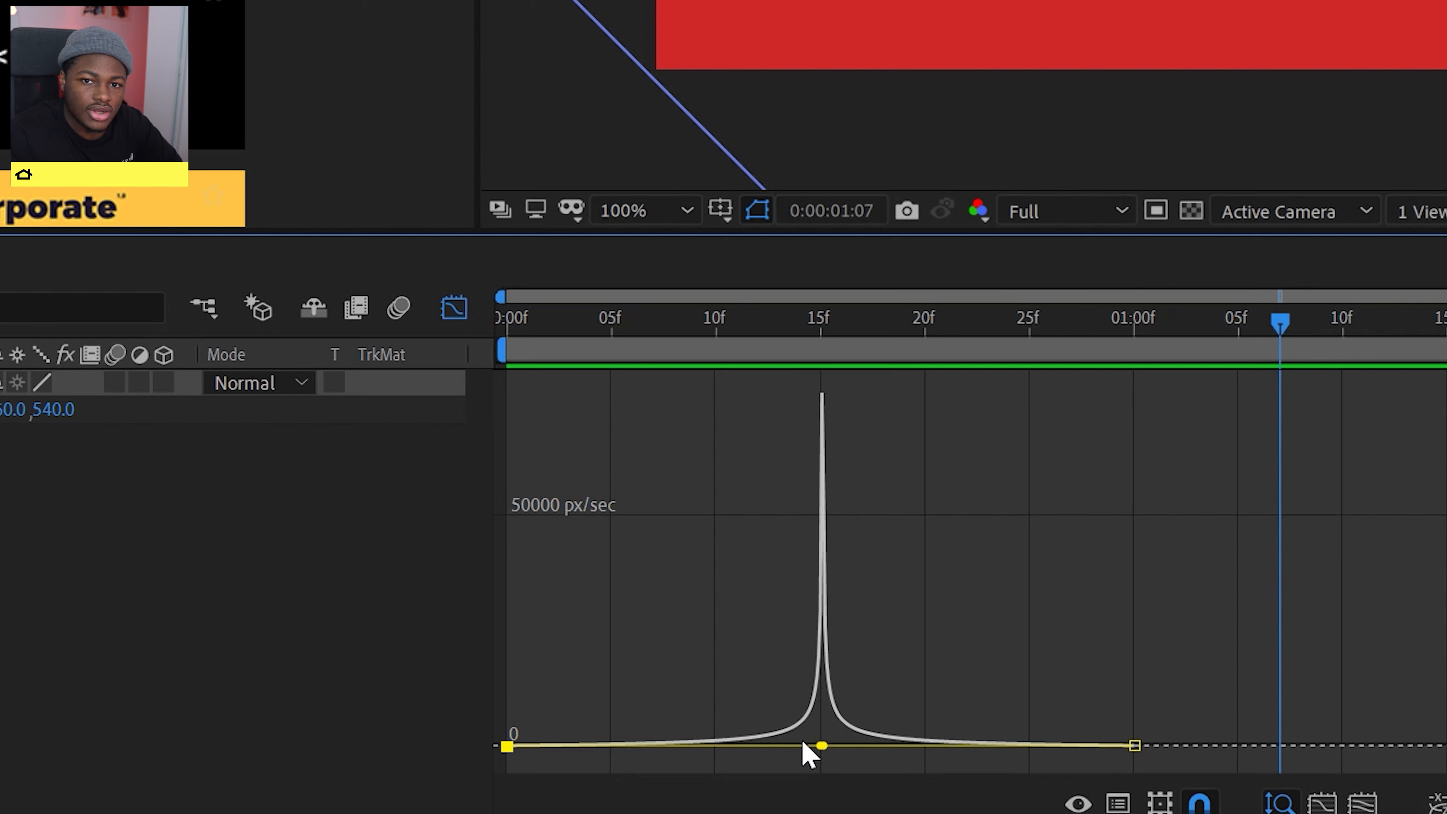
- Soften the speed peak by separating the two handles to about frames 13 and 16, and preview the motion
left_click_drag(827, 748, 789, 747)
key("space")
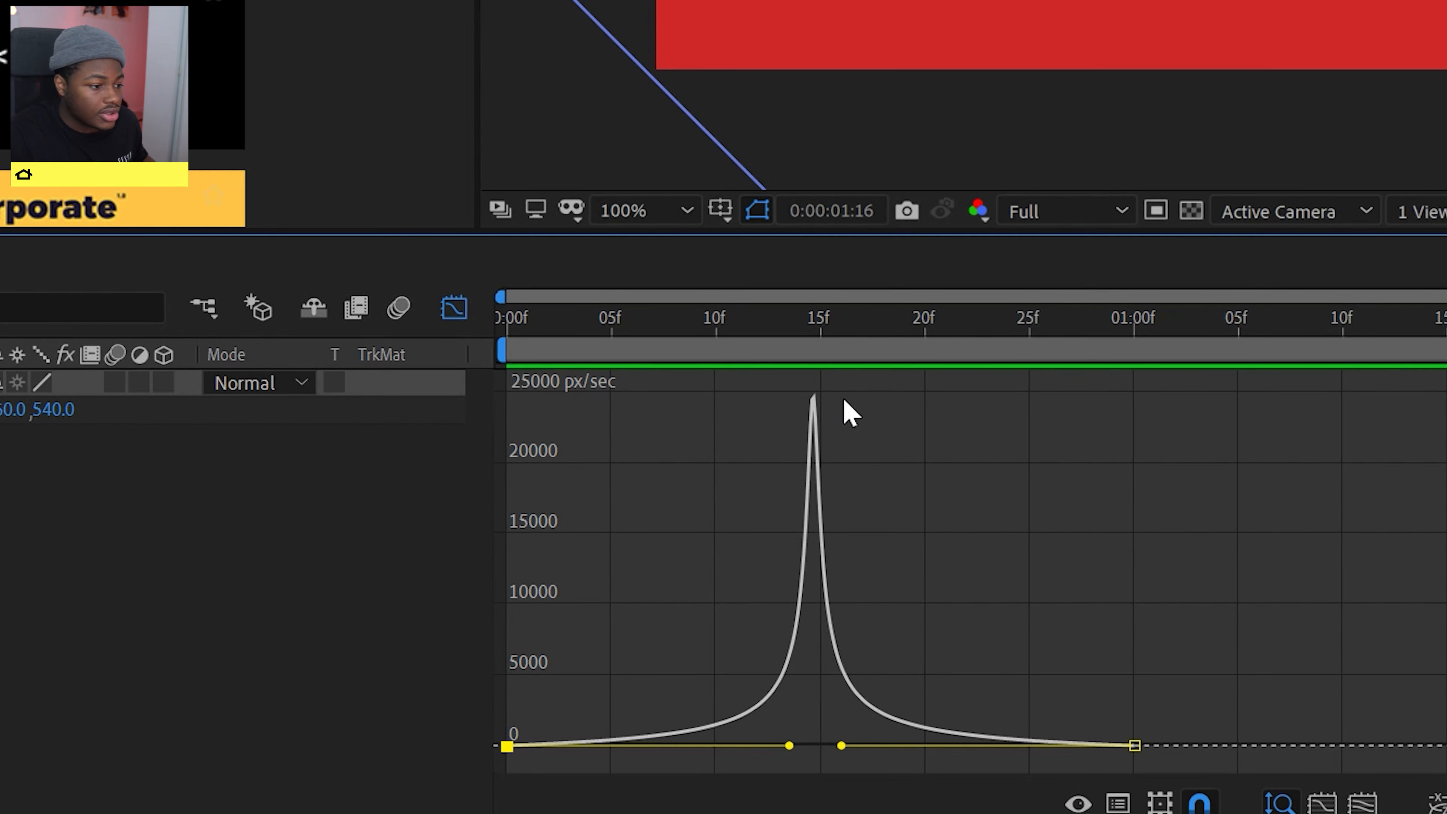
left_click_drag(861, 333, 804, 333)
left_click_drag(804, 332, 506, 332)
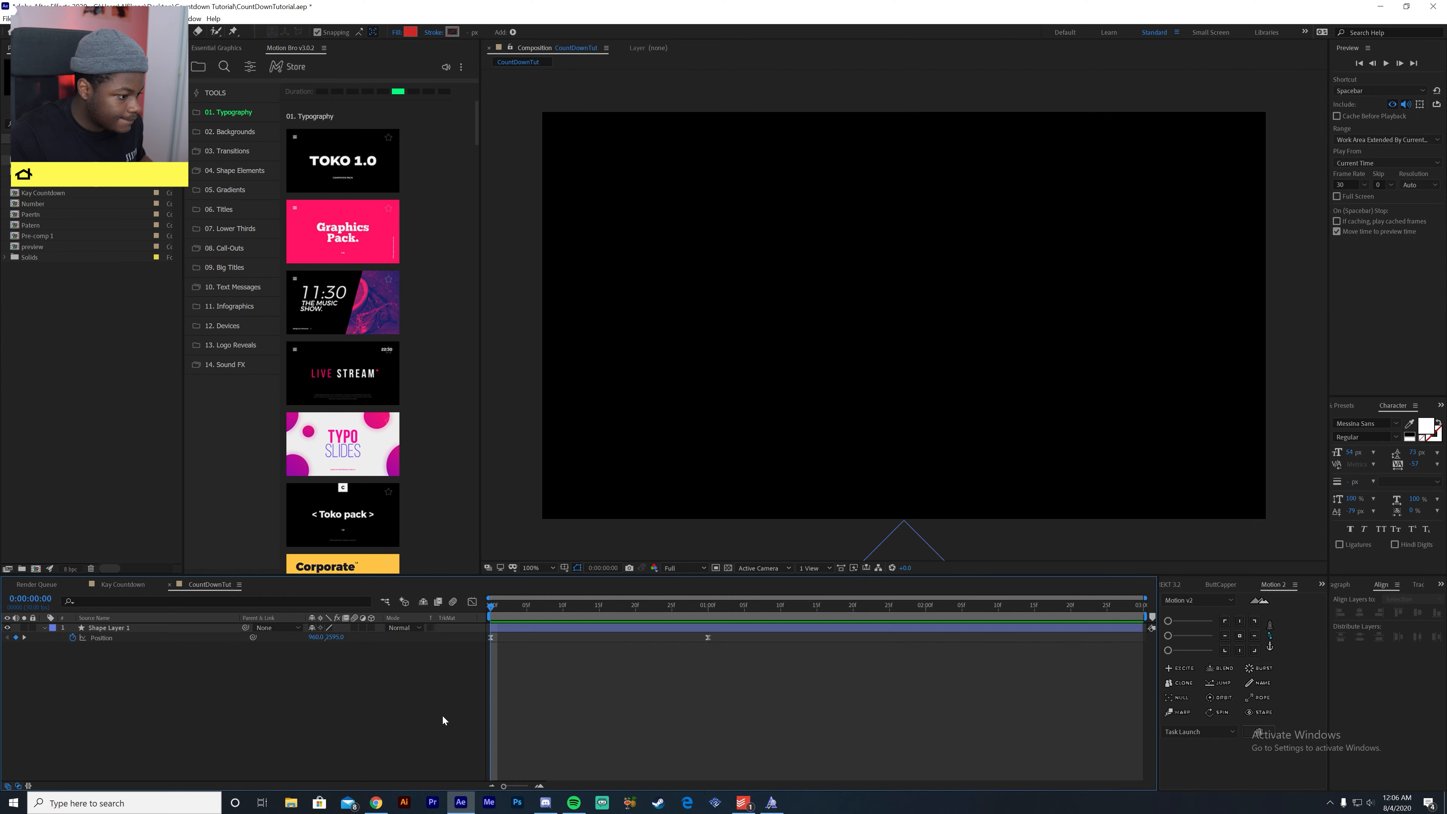
key("space")
key("space")
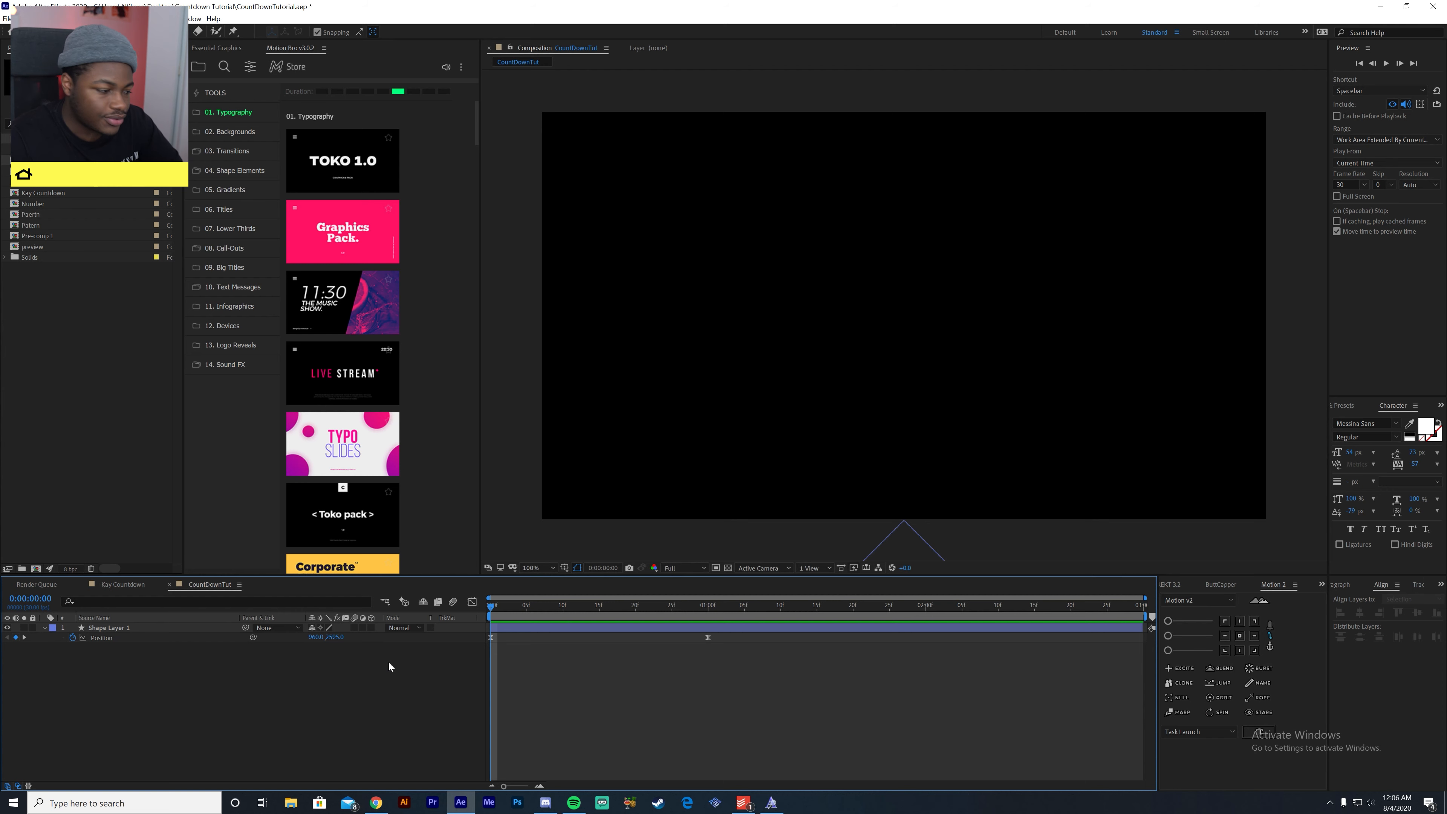
- After checking the finished Kay Countdown composition, duplicate Shape Layer 1 in CountDownTut and delay the copy by about one frame
left_click(126, 587)
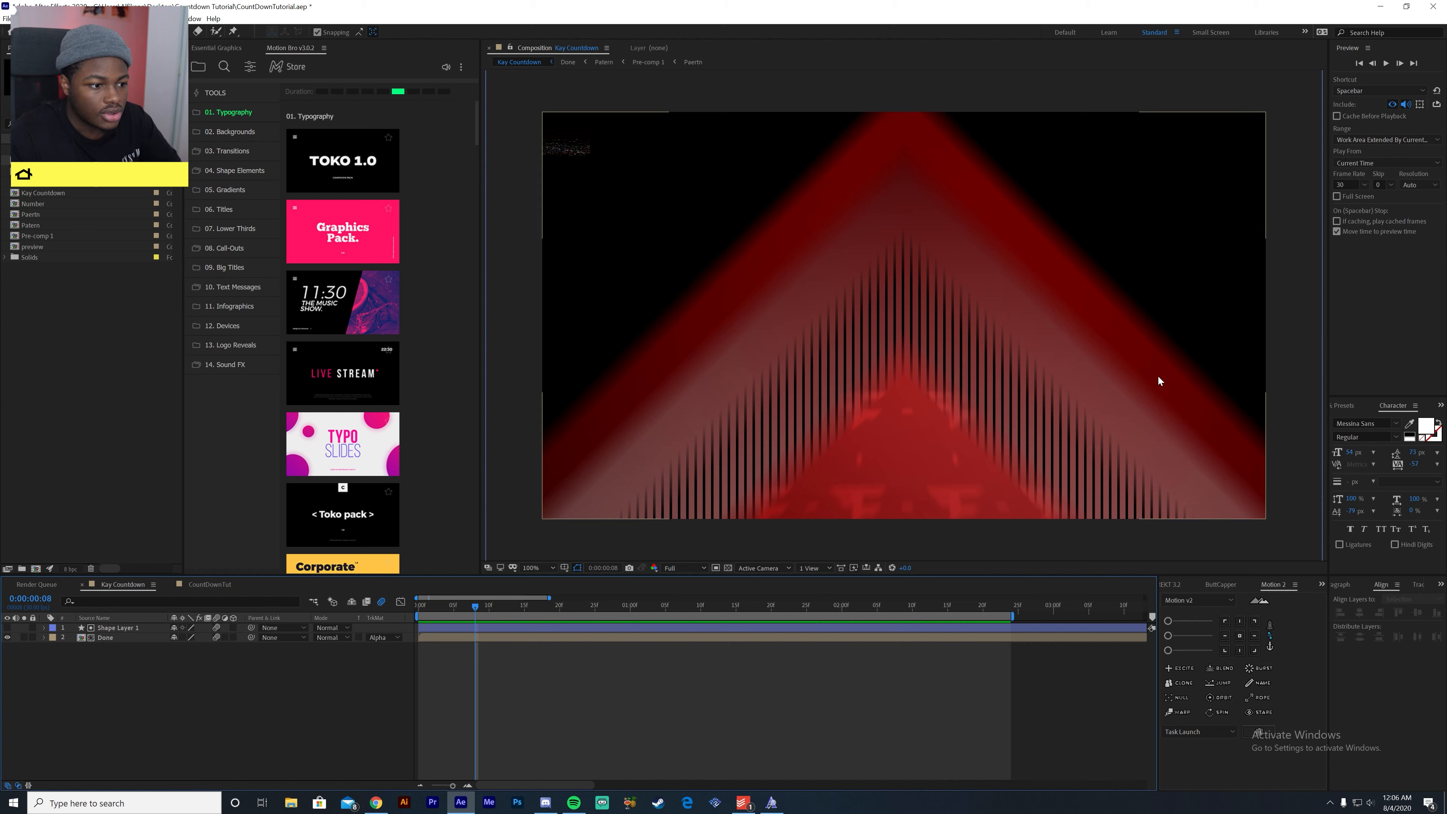
left_click(219, 585)
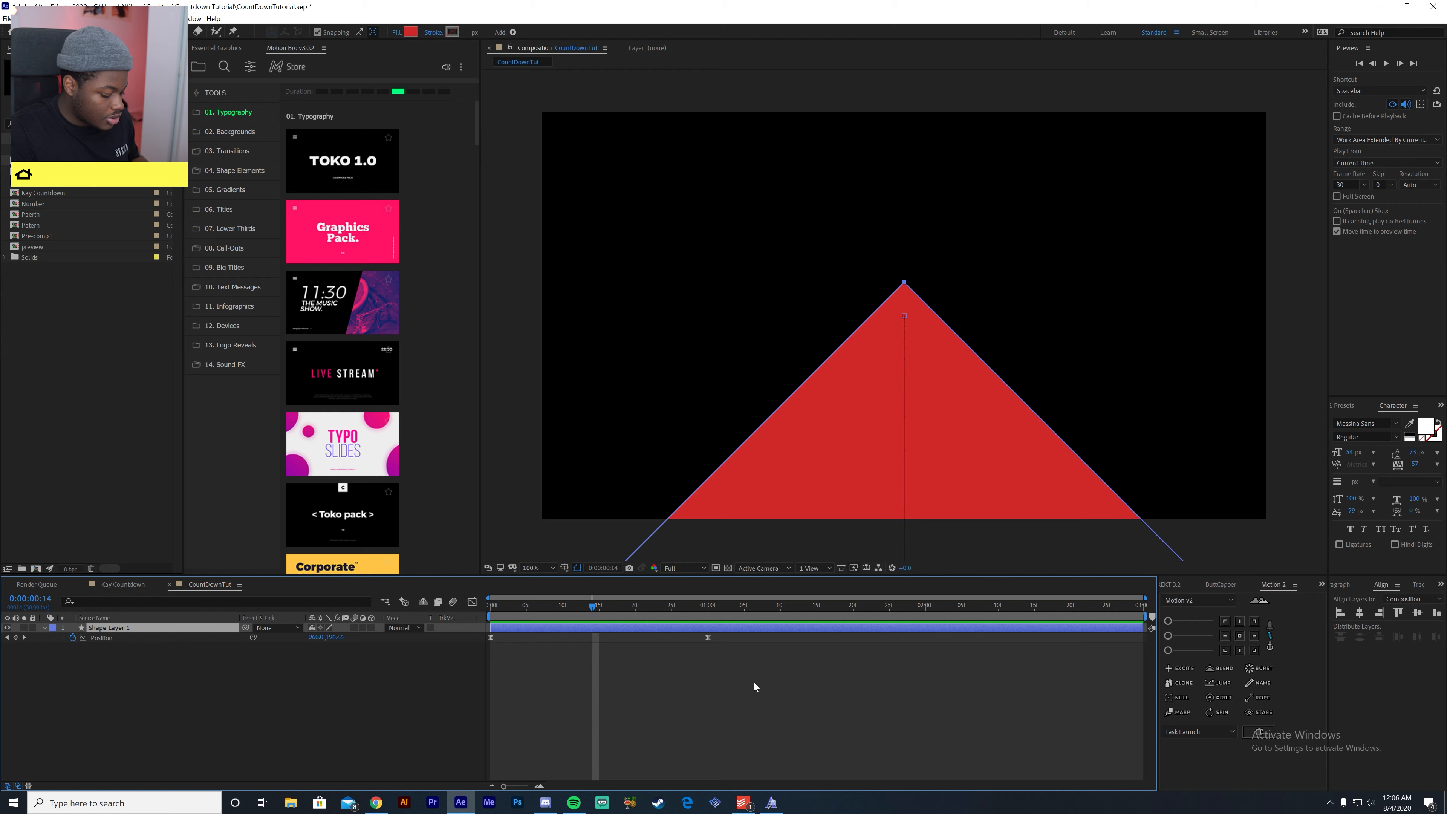
key("ctrl+d")
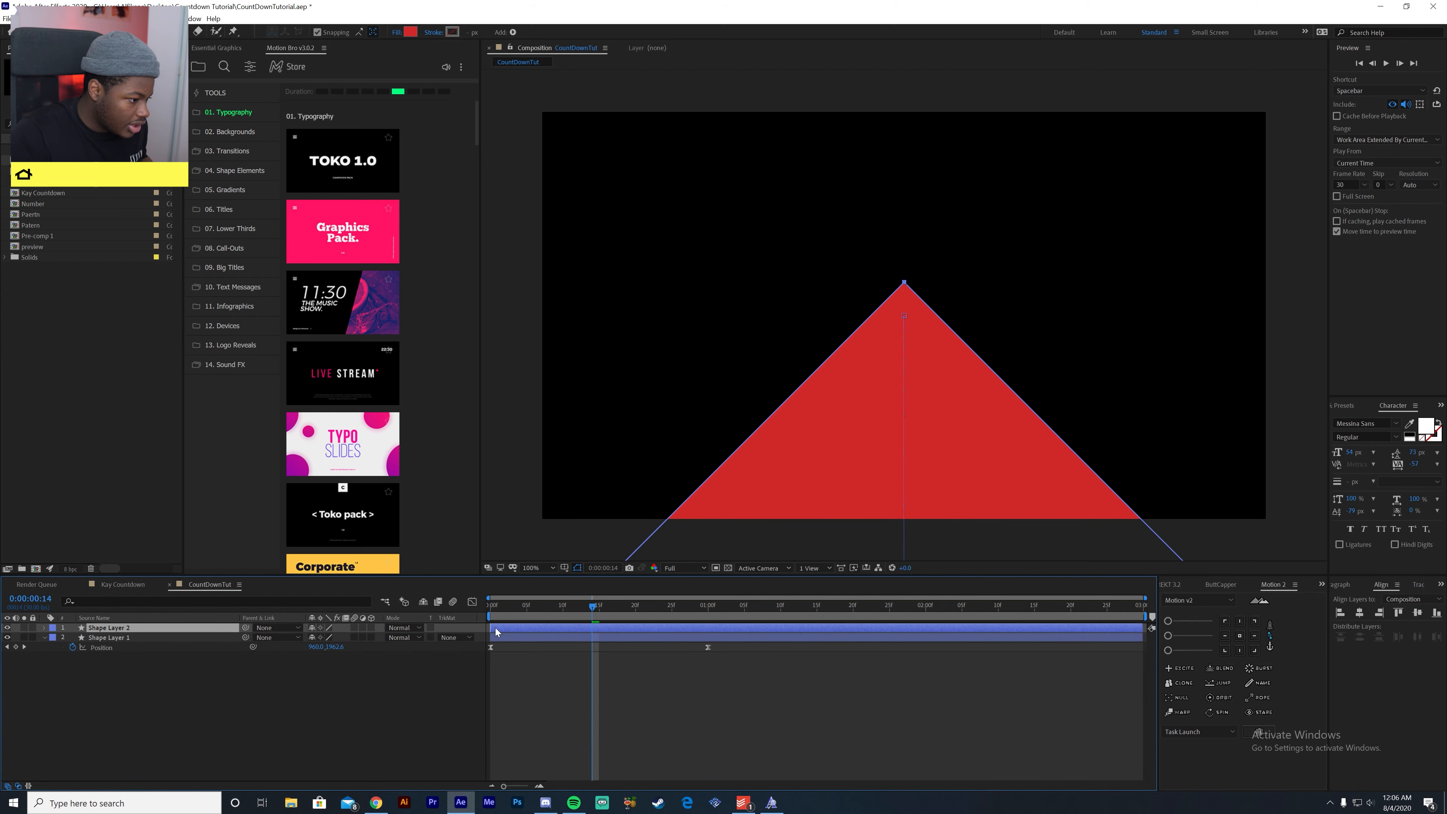
left_click_drag(494, 625, 499, 625)
key("Home")
key("space")
key("space")
left_click_drag(585, 604, 535, 787)
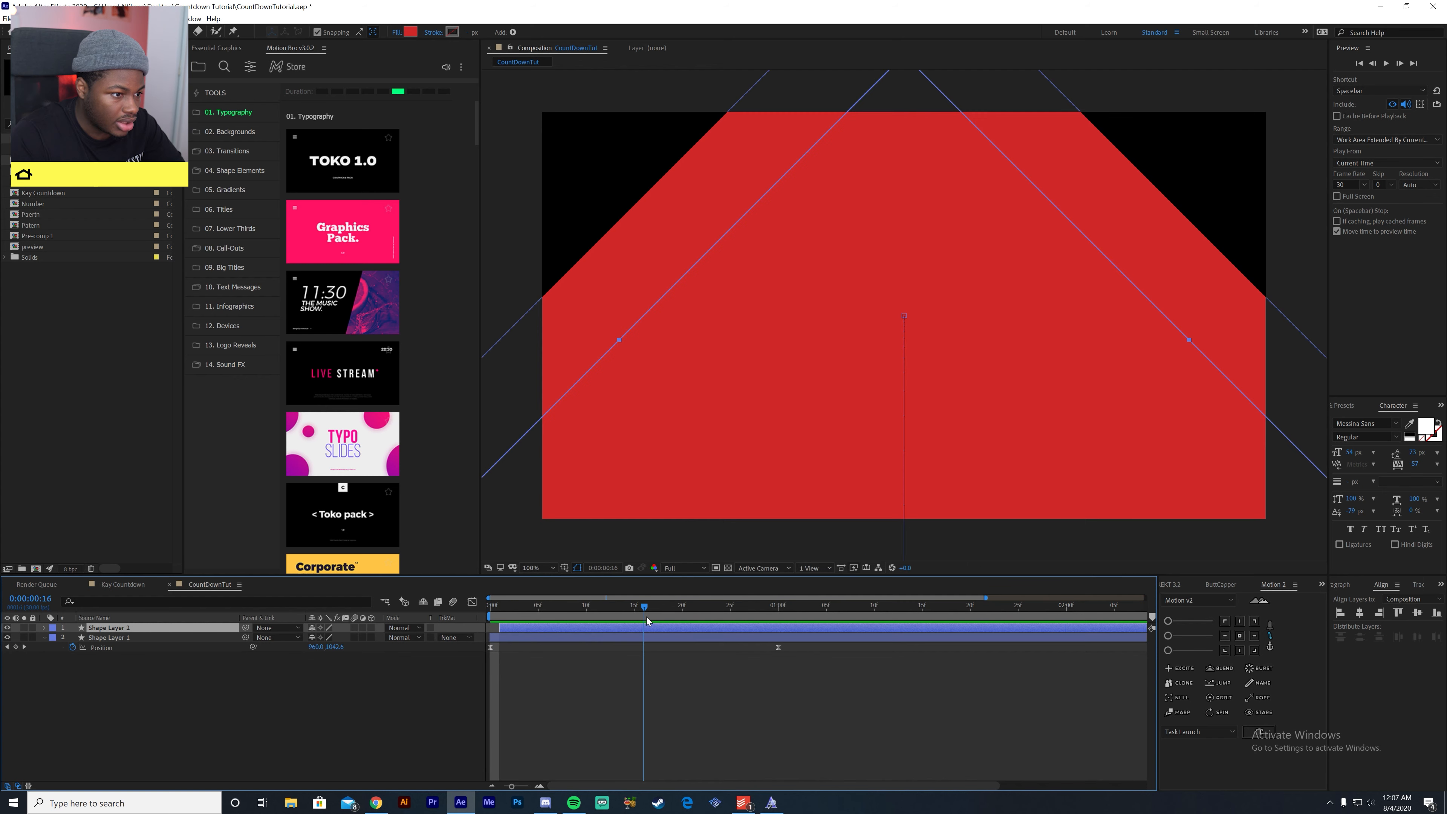
- Set Shape Layer 2's fill to the lighter red E73232 while viewing frame 15
left_click_drag(647, 616, 637, 617)
left_click(410, 32)
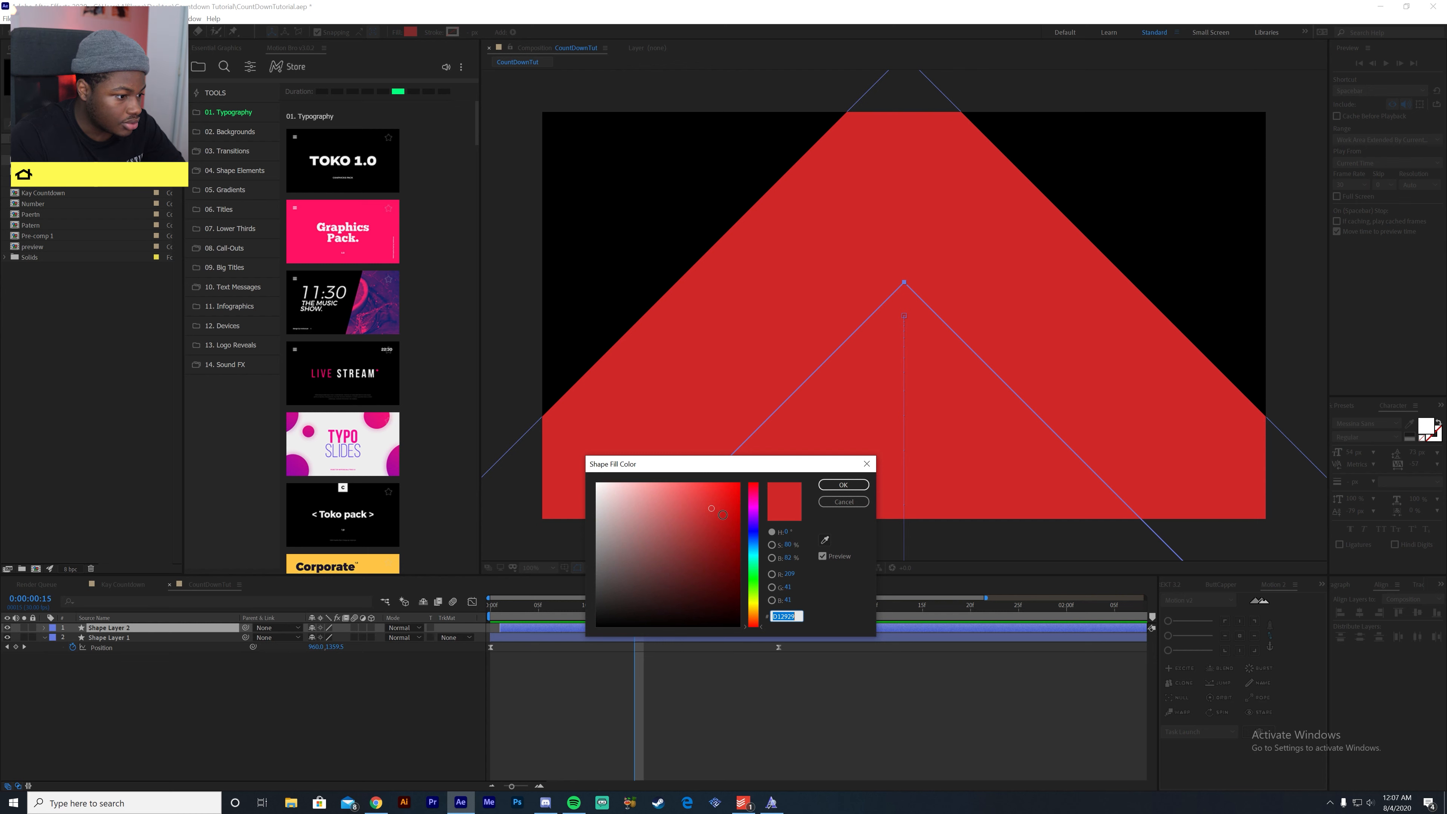
left_click_drag(713, 509, 709, 494)
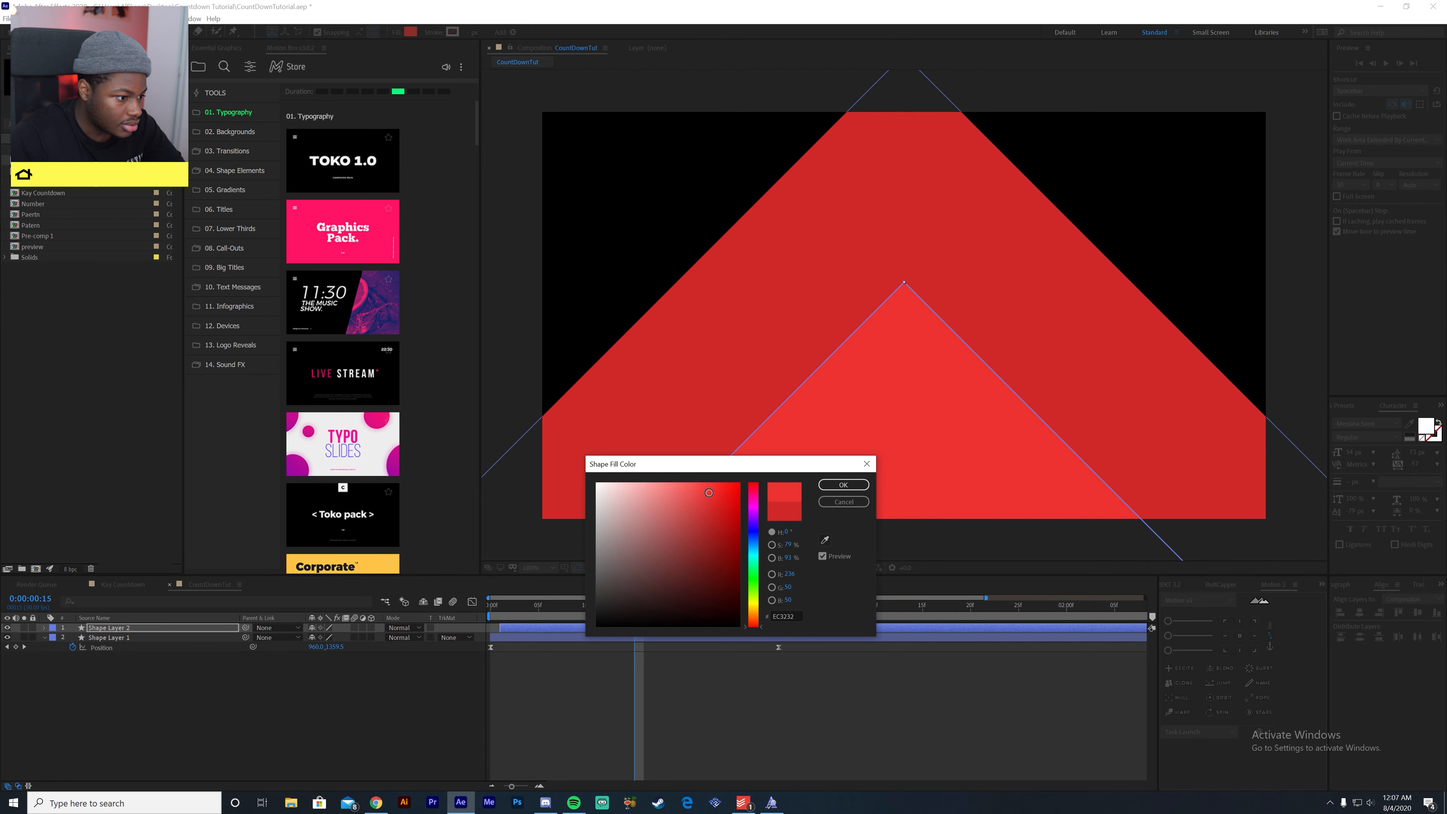
left_click(827, 486)
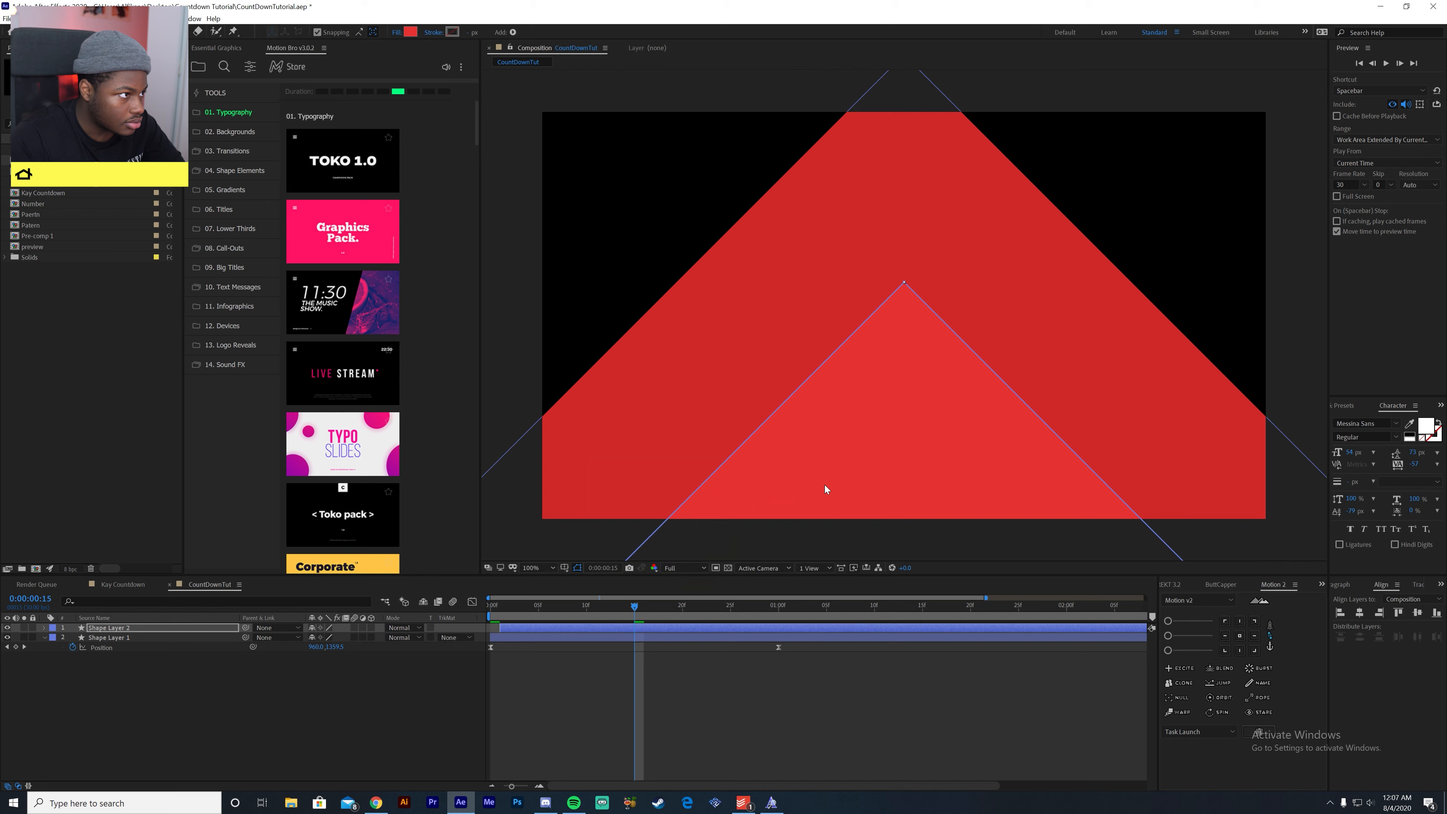
- Set Shape Layer 1's fill to the darker red AF1D1D
left_click(606, 638)
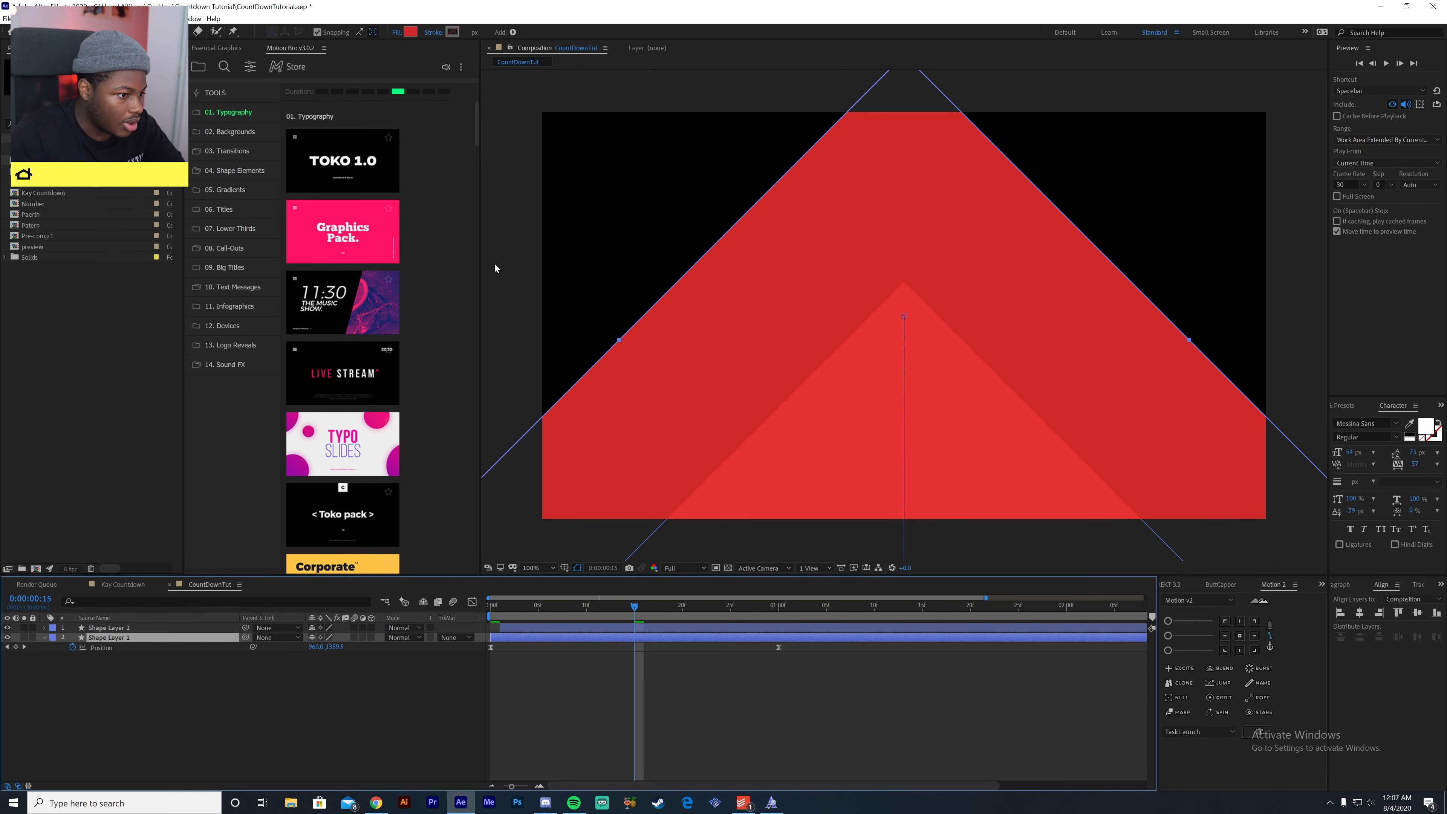
left_click(407, 34)
left_click_drag(712, 511, 716, 527)
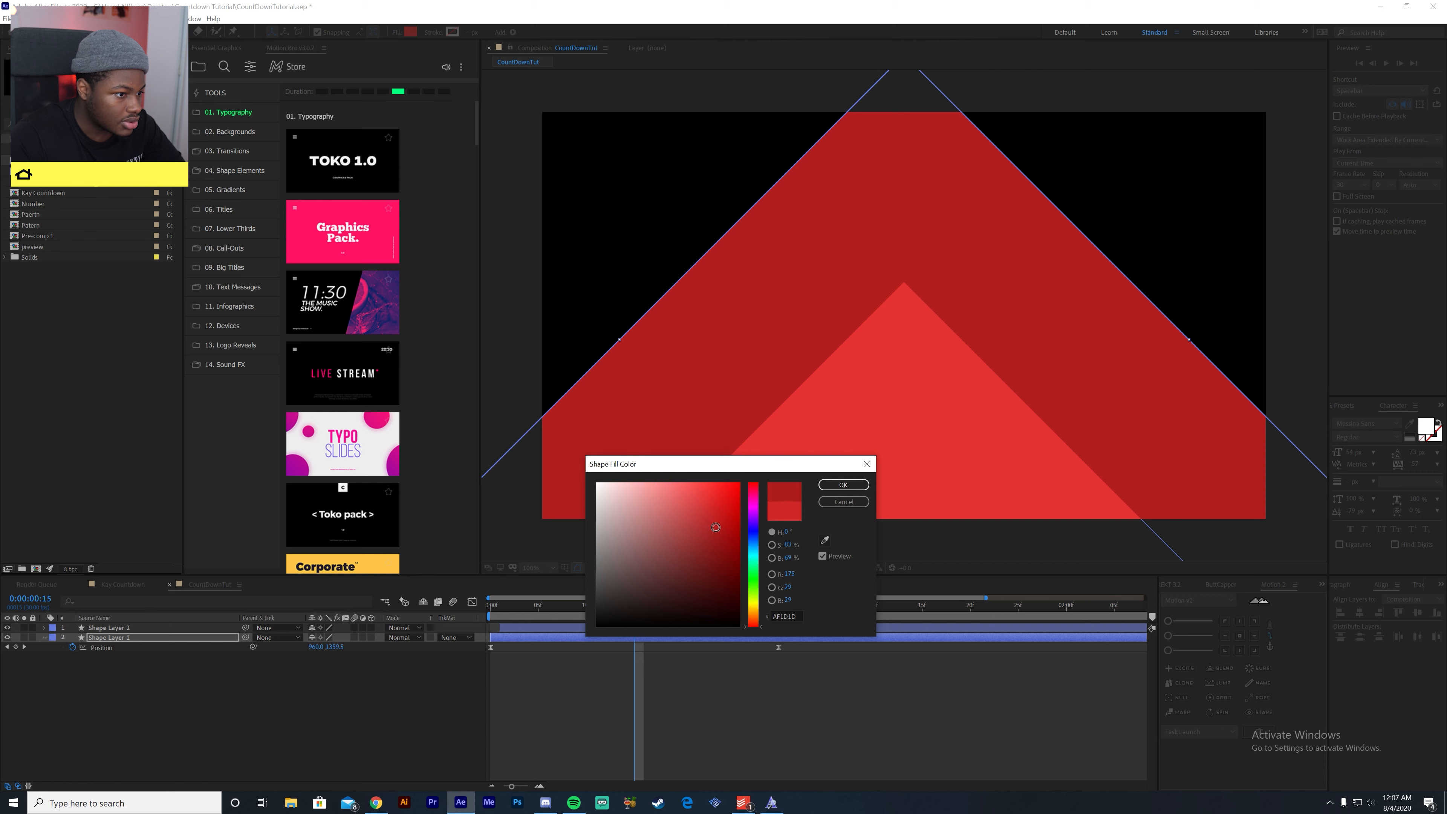
left_click(844, 485)
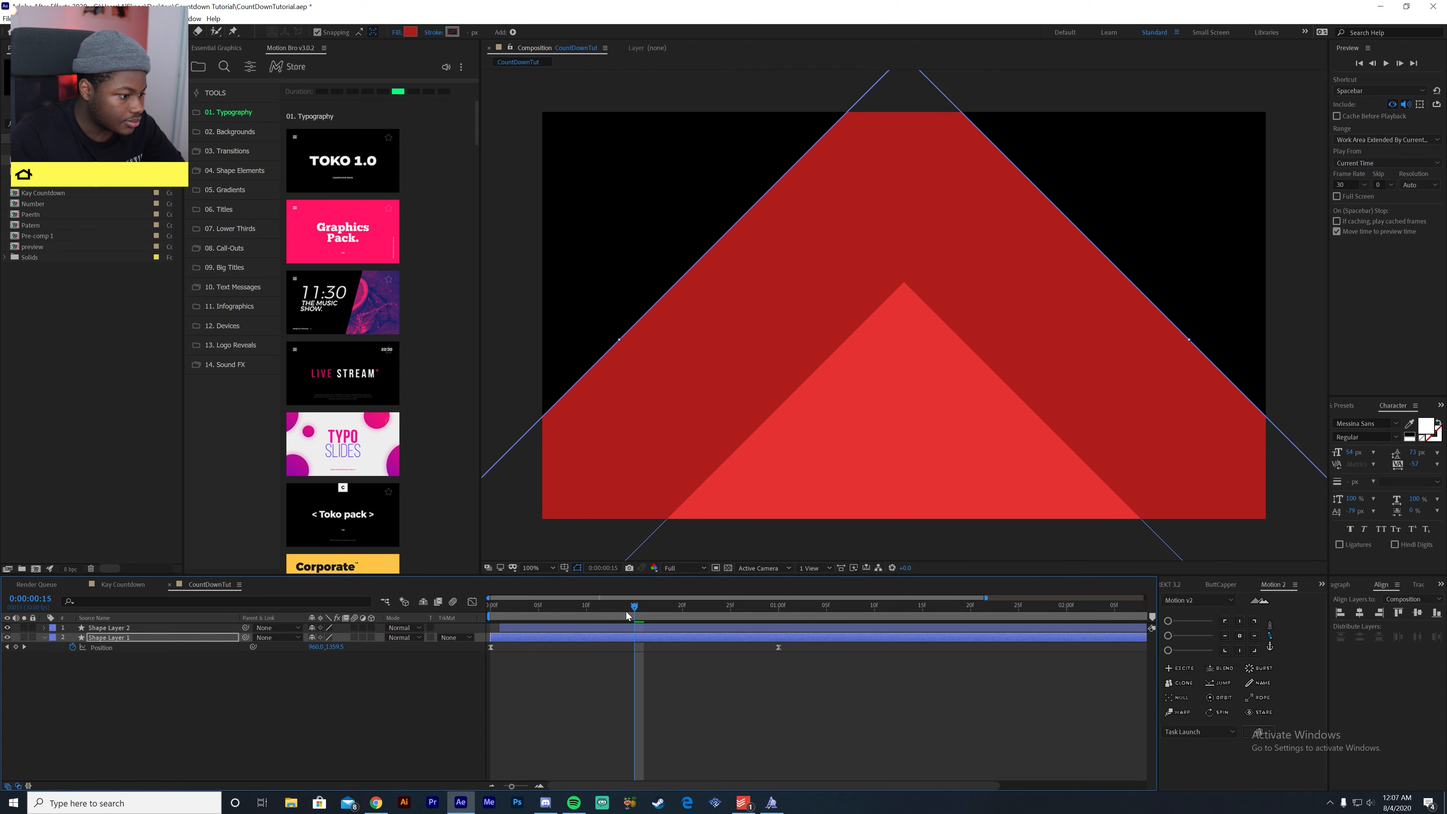
- Preview the two offset red layers from the start of the composition
left_click_drag(626, 605, 492, 605)
key("space")
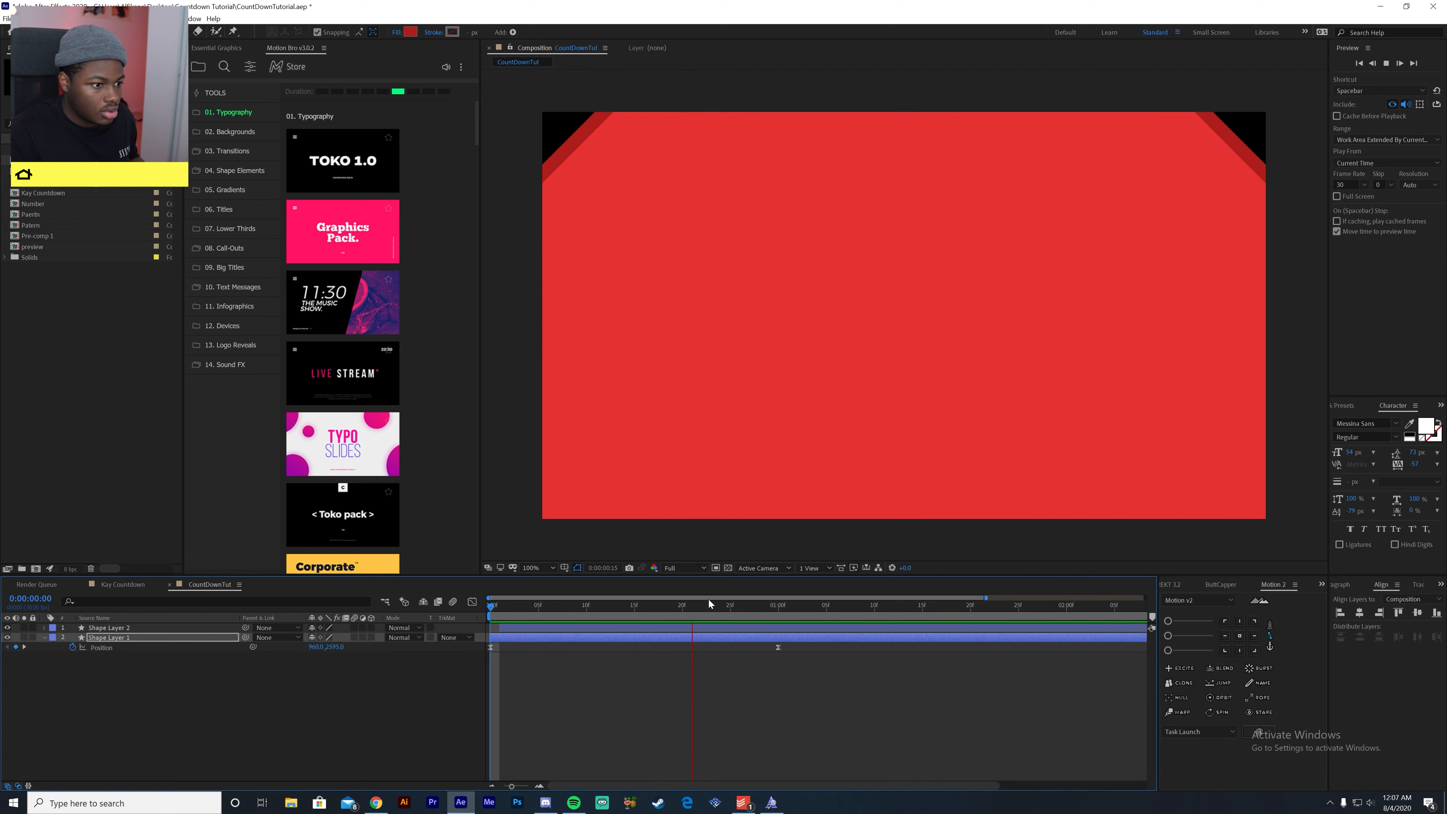
key("space")
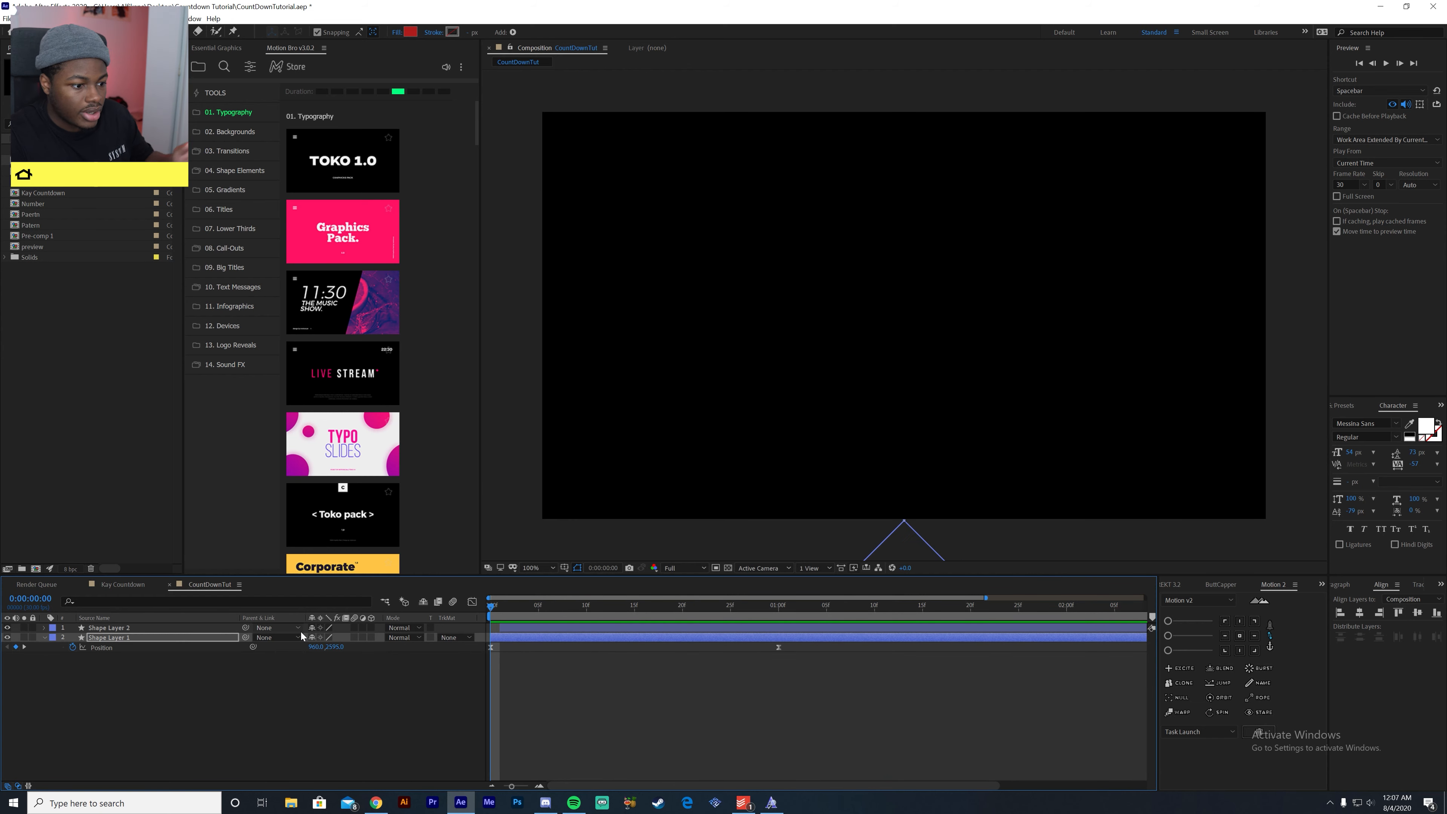
- Set Shape Layer 1's fill to the deeper red 7F1717 while viewing frame 16
left_click_drag(529, 618, 644, 615)
left_click(415, 32)
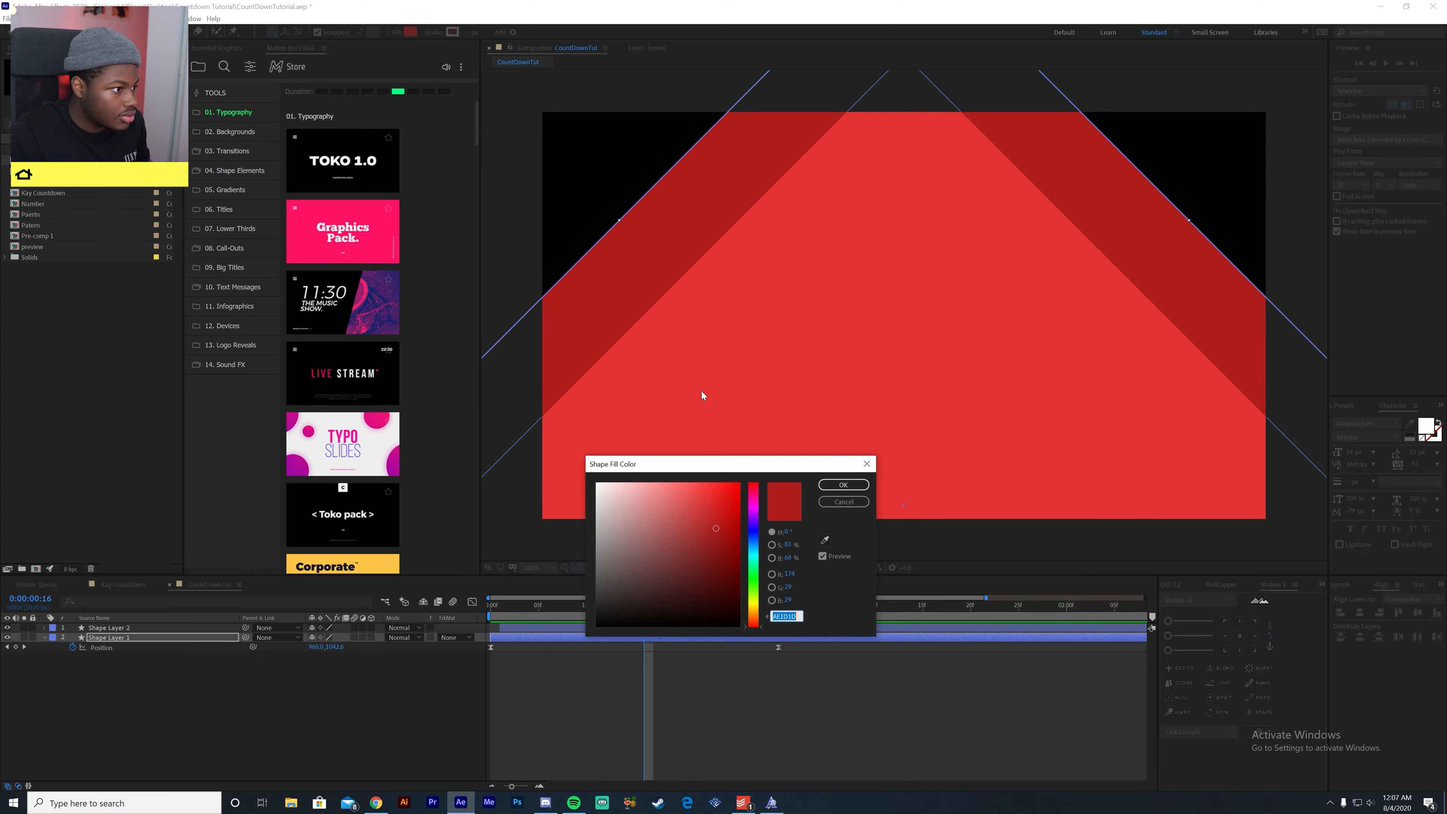
left_click_drag(717, 543, 713, 554)
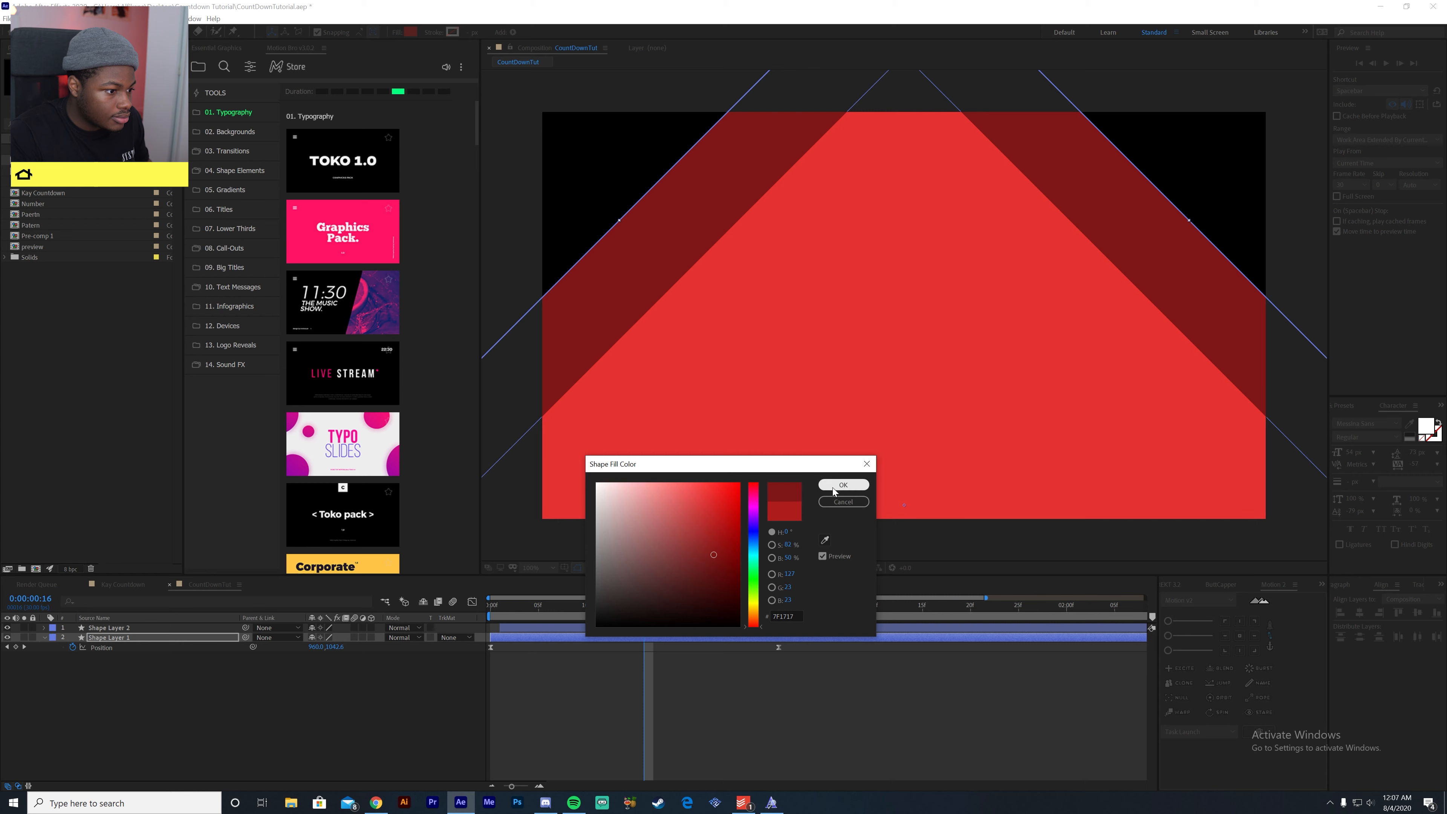
left_click(838, 485)
- Preview the two red layers with the new contrast and return to the composition's first frame
key("space")
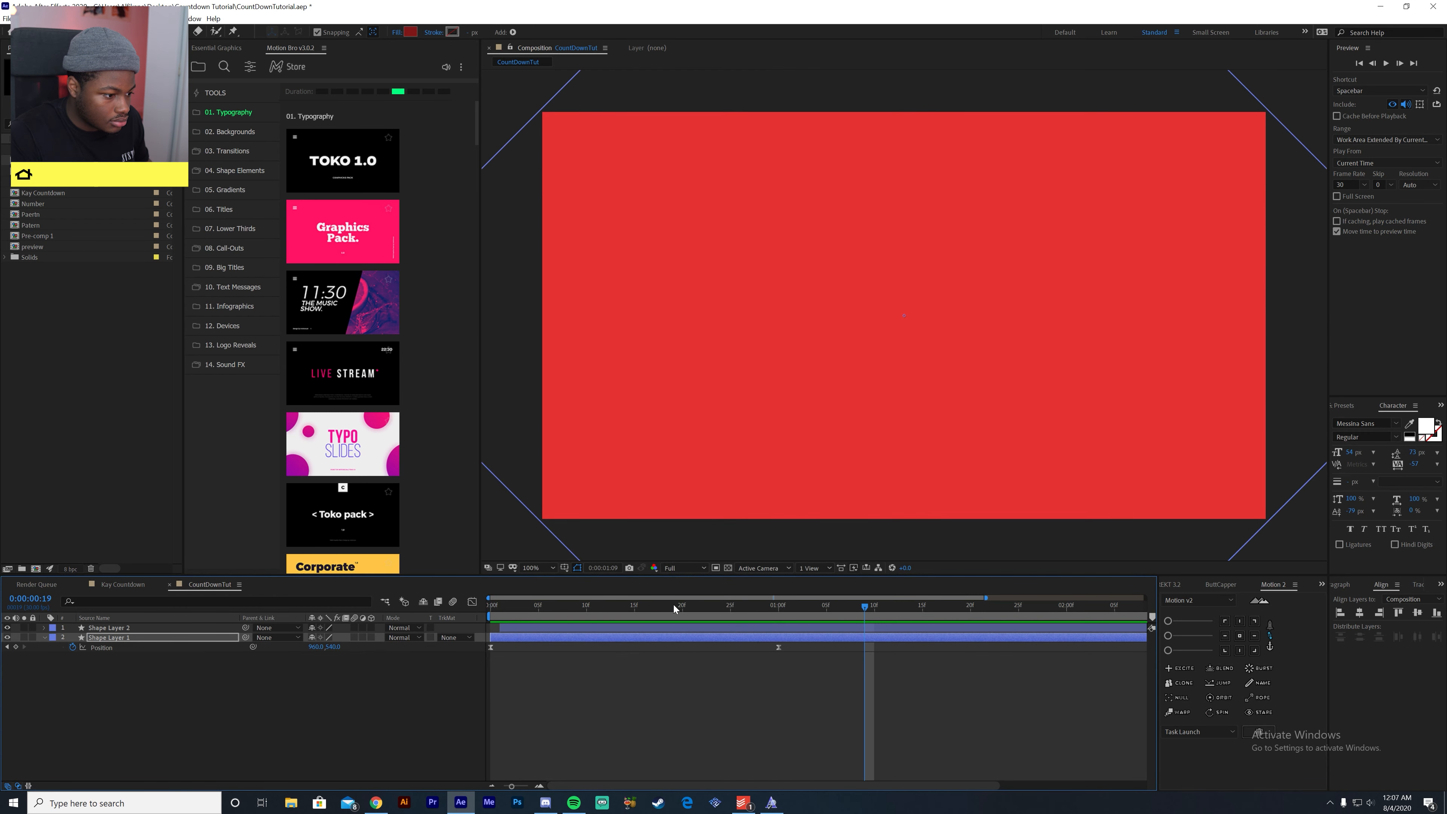
key("space")
left_click_drag(488, 624, 354, 635)
- Duplicate Shape Layer 2 and delay the copy by one frame, viewing the composition at frame 16
left_click_drag(490, 609, 646, 630)
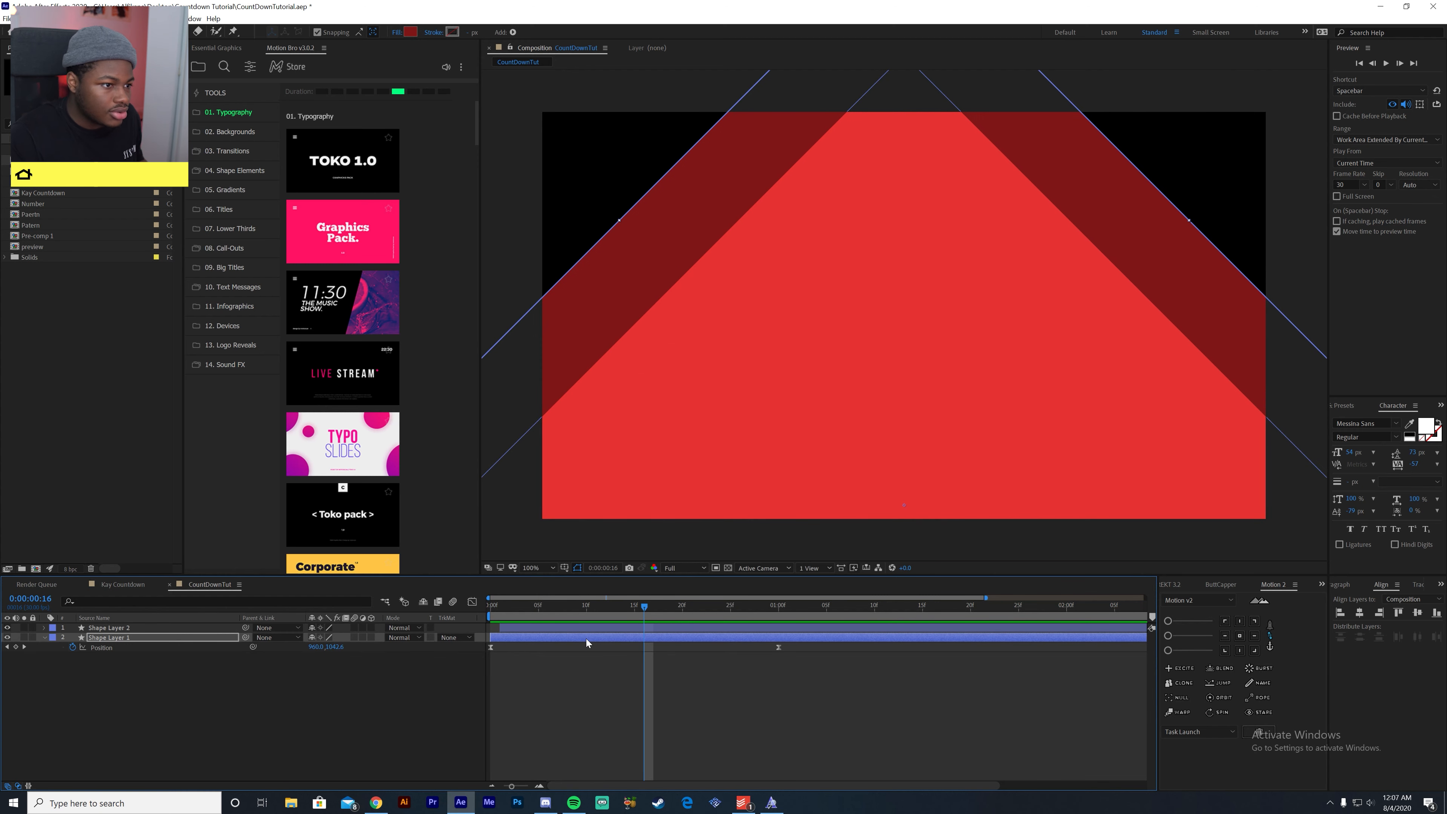
left_click(598, 629)
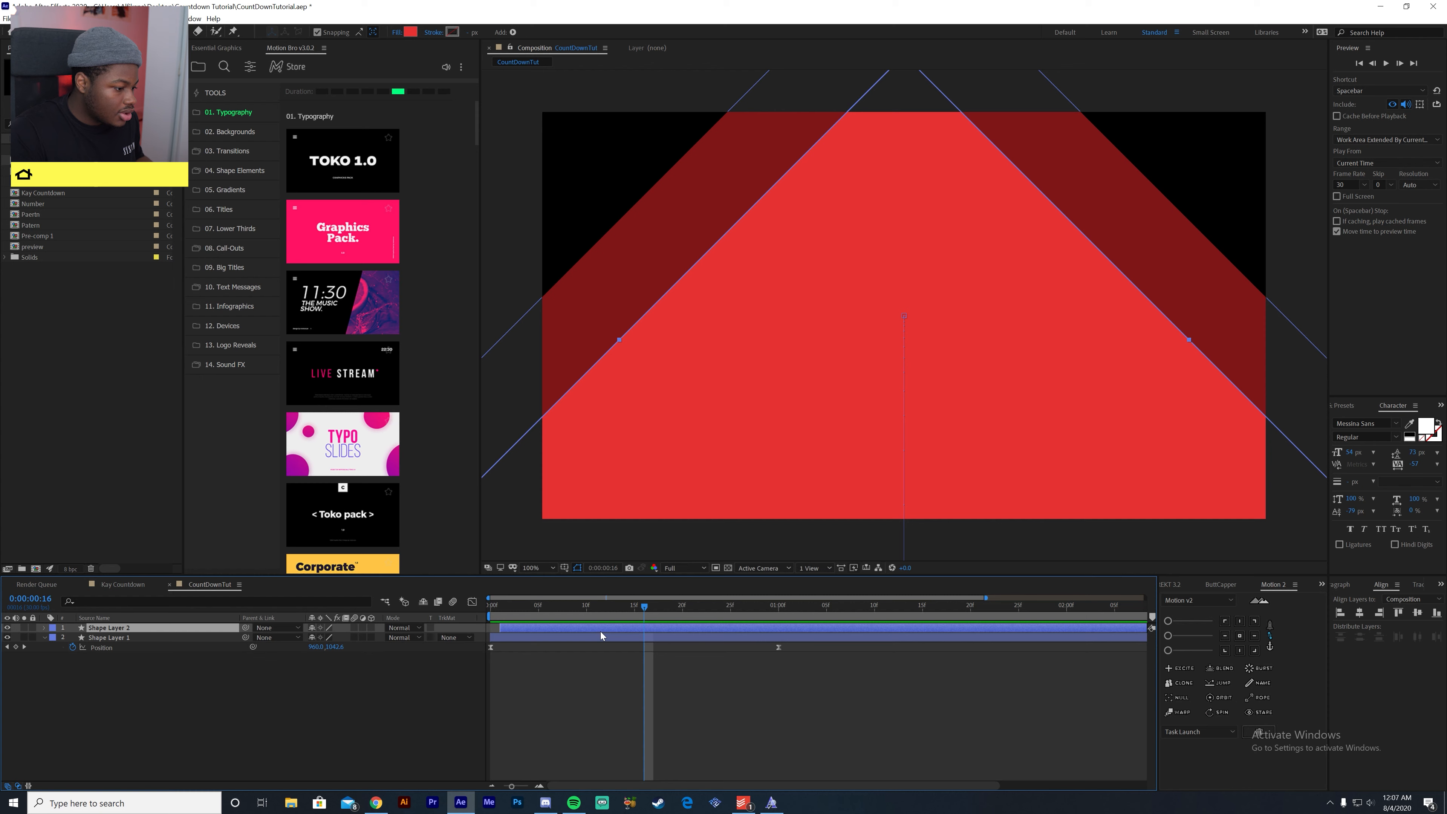
key("ctrl+d")
left_click_drag(513, 627, 518, 629)
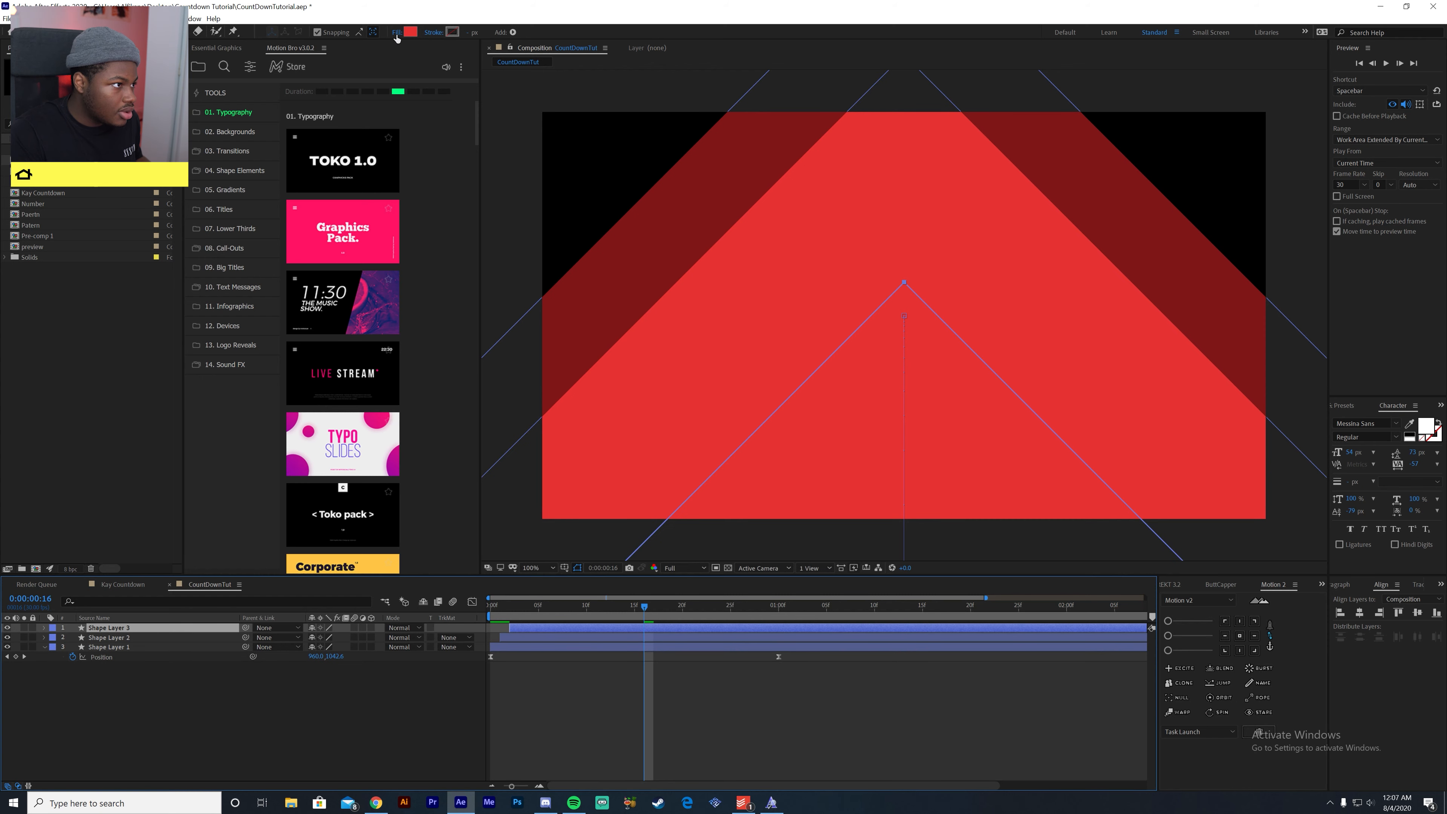
- Set Shape Layer 3's fill to a muted dark red, 8D2222
left_click(410, 32)
left_click_drag(710, 496, 714, 536)
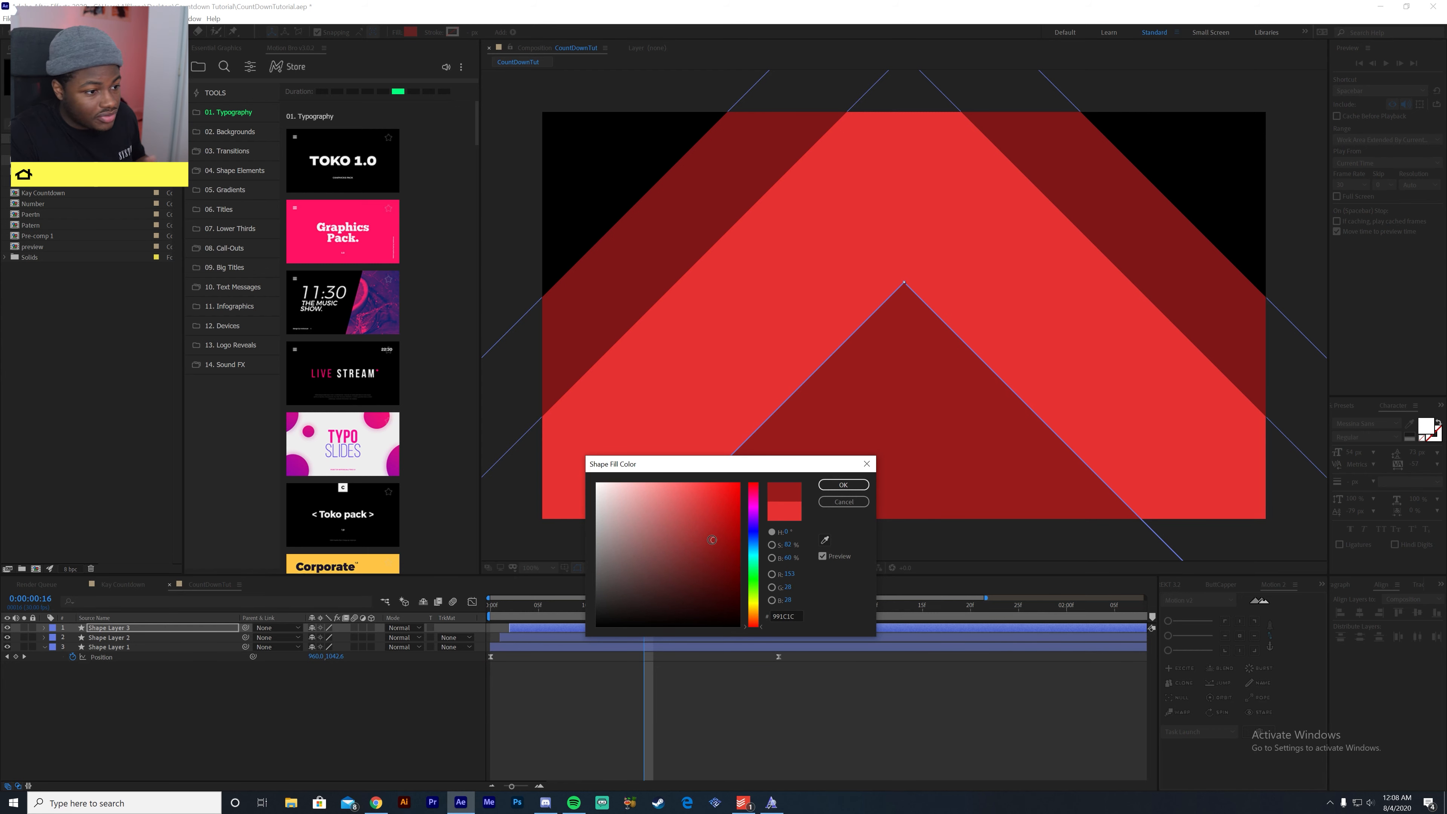
mouse_move(711, 540)
left_mouse_down()
mouse_move(702, 523)
mouse_move(704, 537)
left_mouse_up()
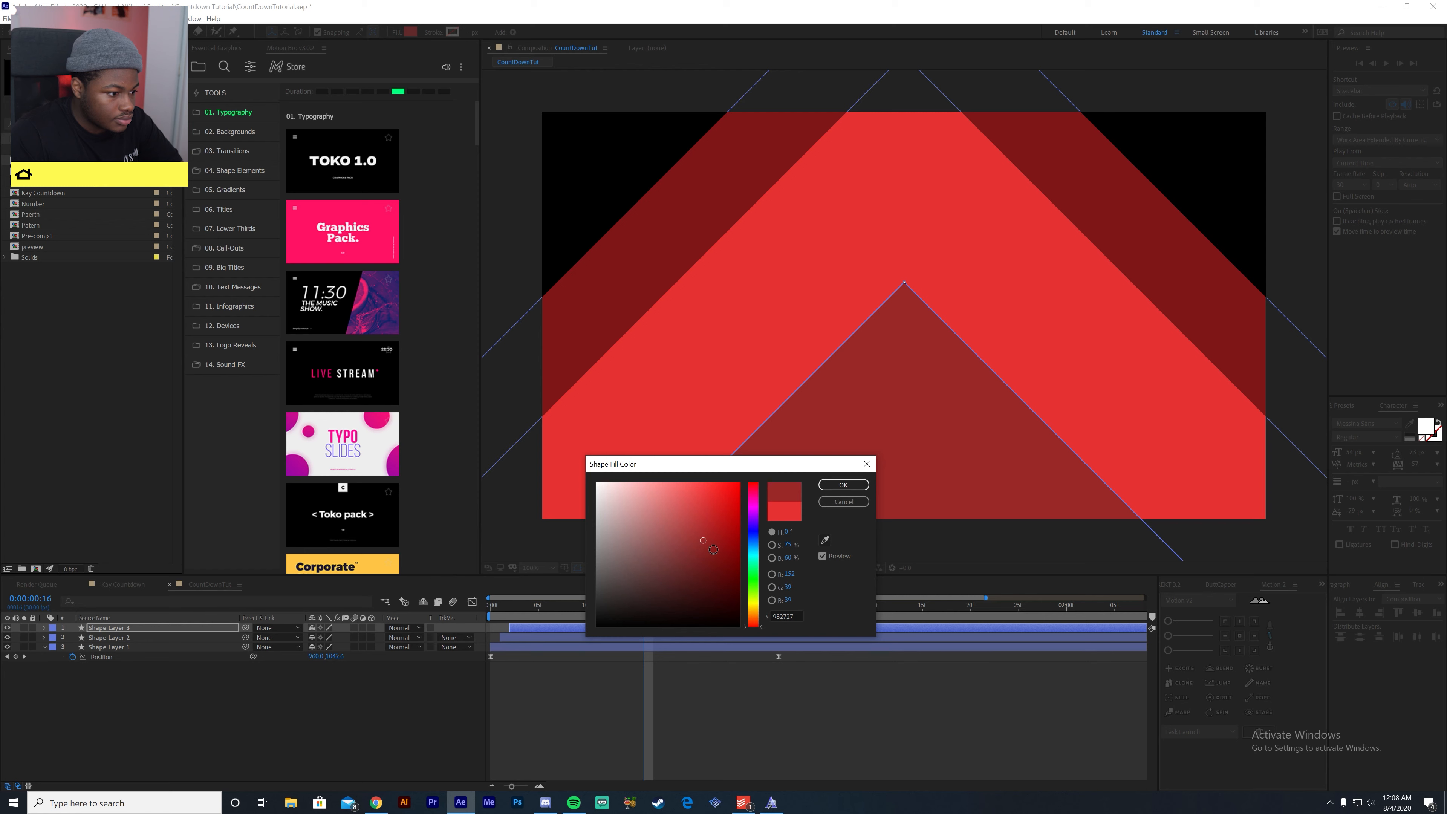
left_click_drag(705, 546, 704, 545)
left_click(843, 485)
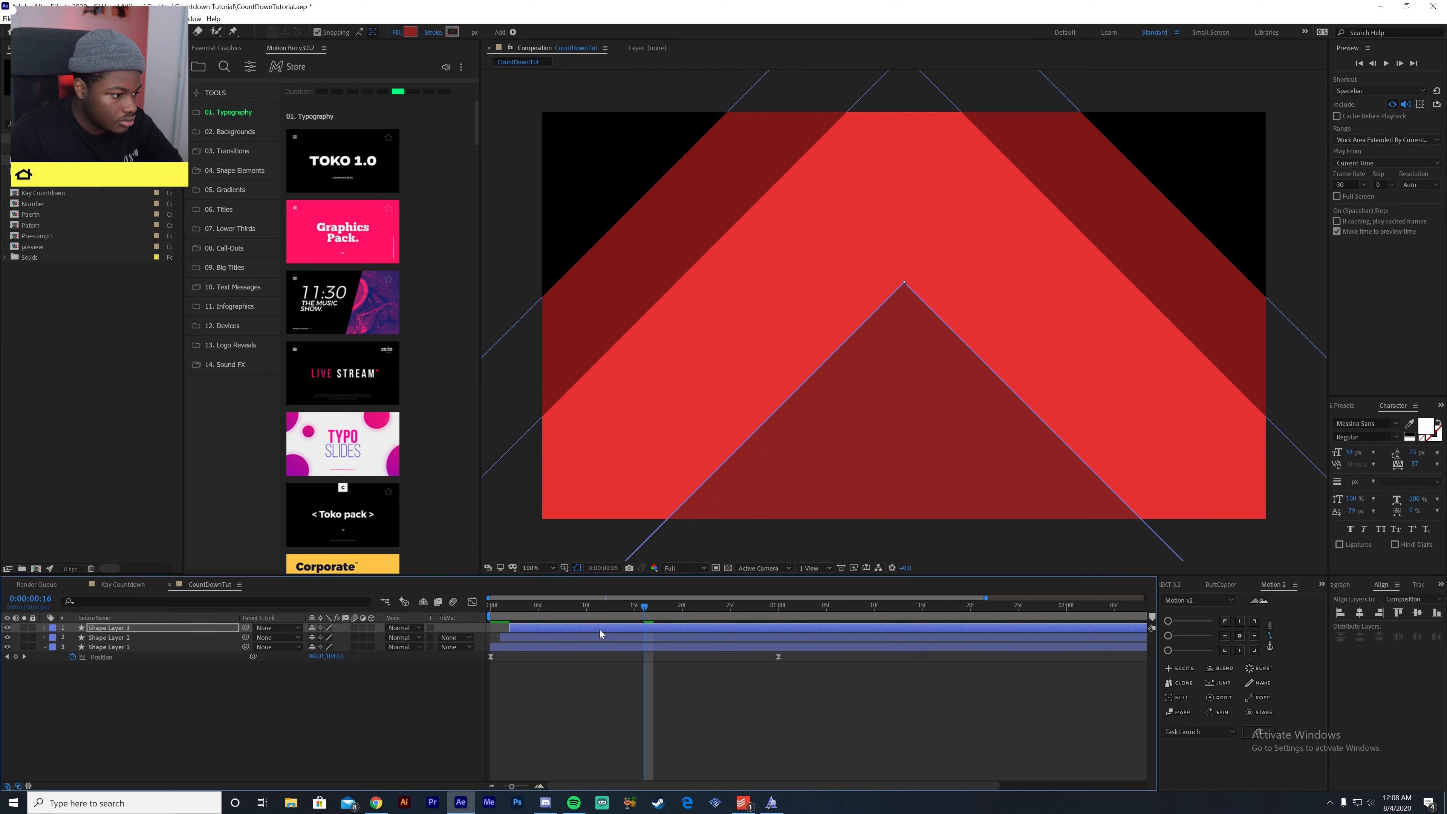
- Preview the three staggered red layers from the start of the composition
left_click(635, 617)
key("space")
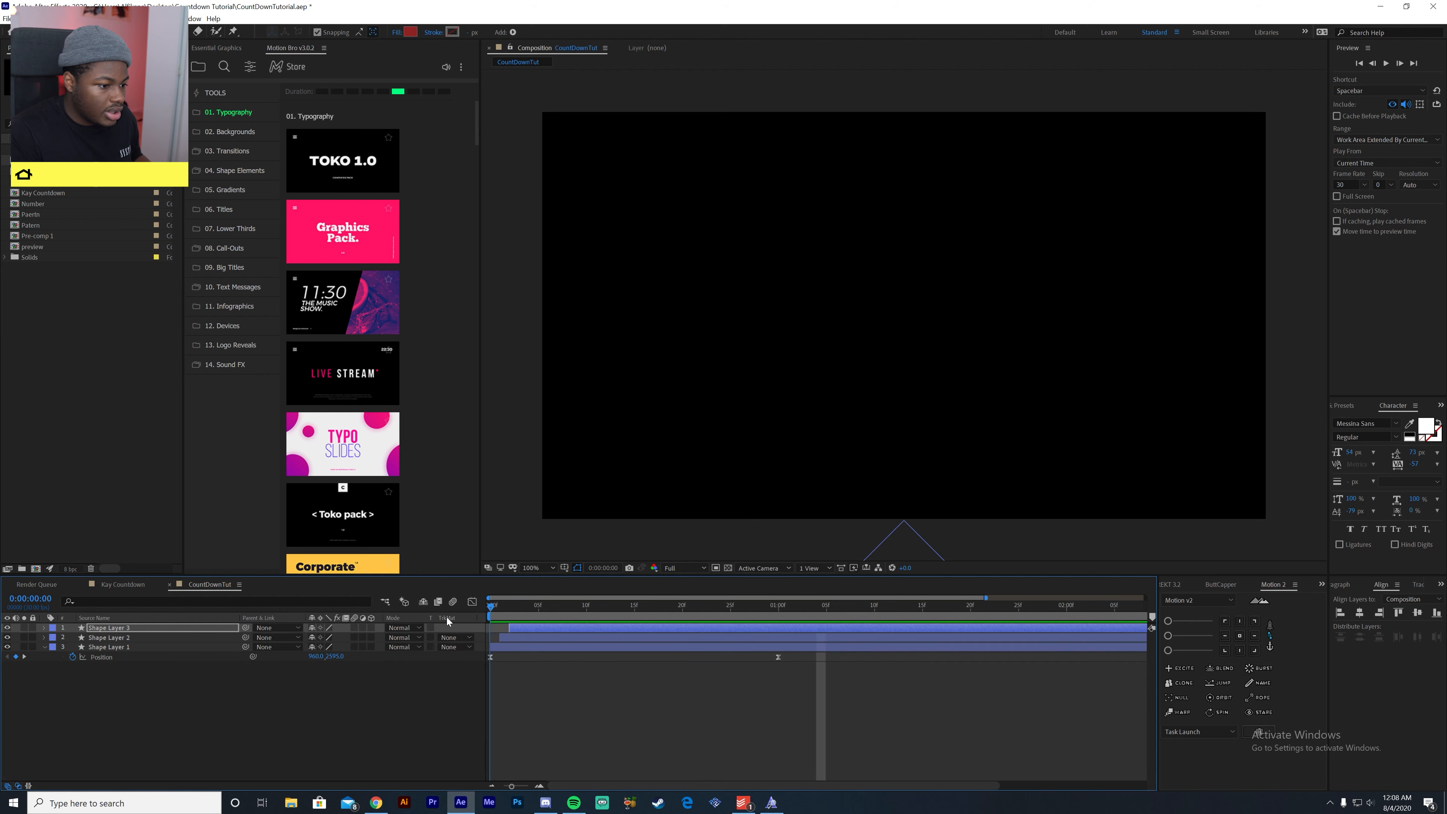
key("space")
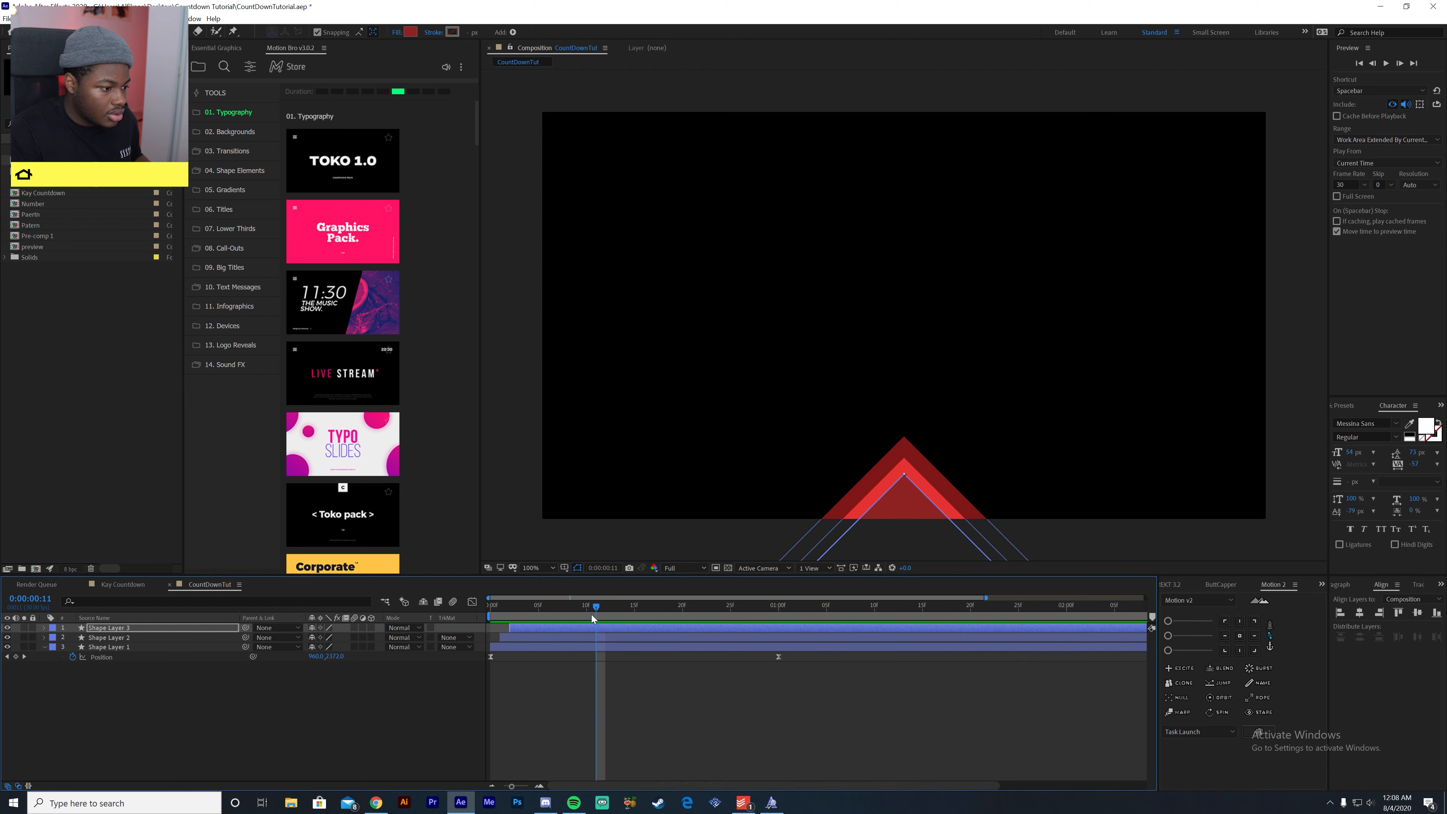
- Duplicate Shape Layer 3, delay the copy by one frame, and view the composition at frame 17
key("ctrl+z")
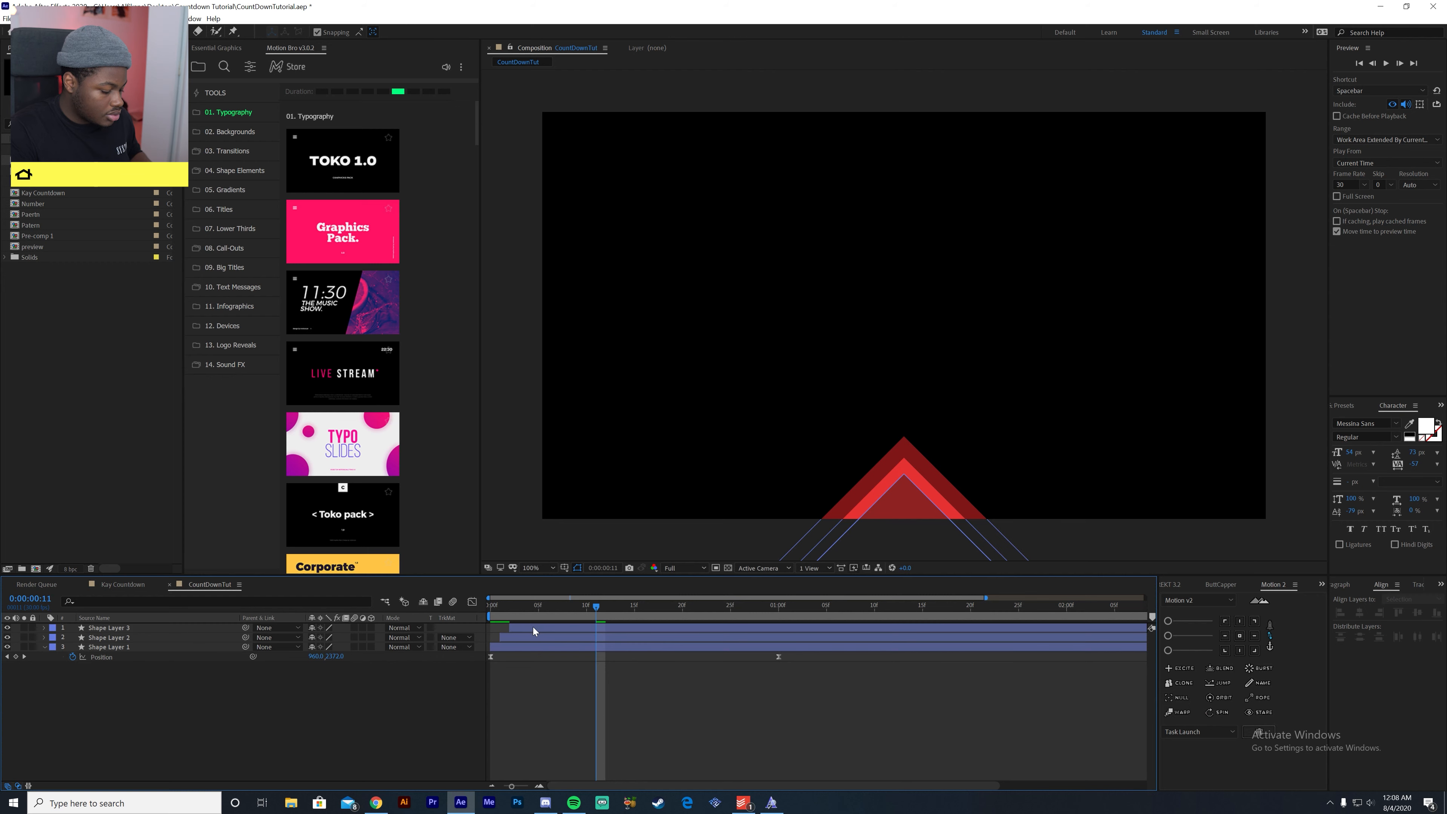
left_click(533, 626)
key("ctrl+d")
left_click_drag(534, 628, 653, 623)
- Set Shape Layer 4's fill to black, 000000
left_click(410, 31)
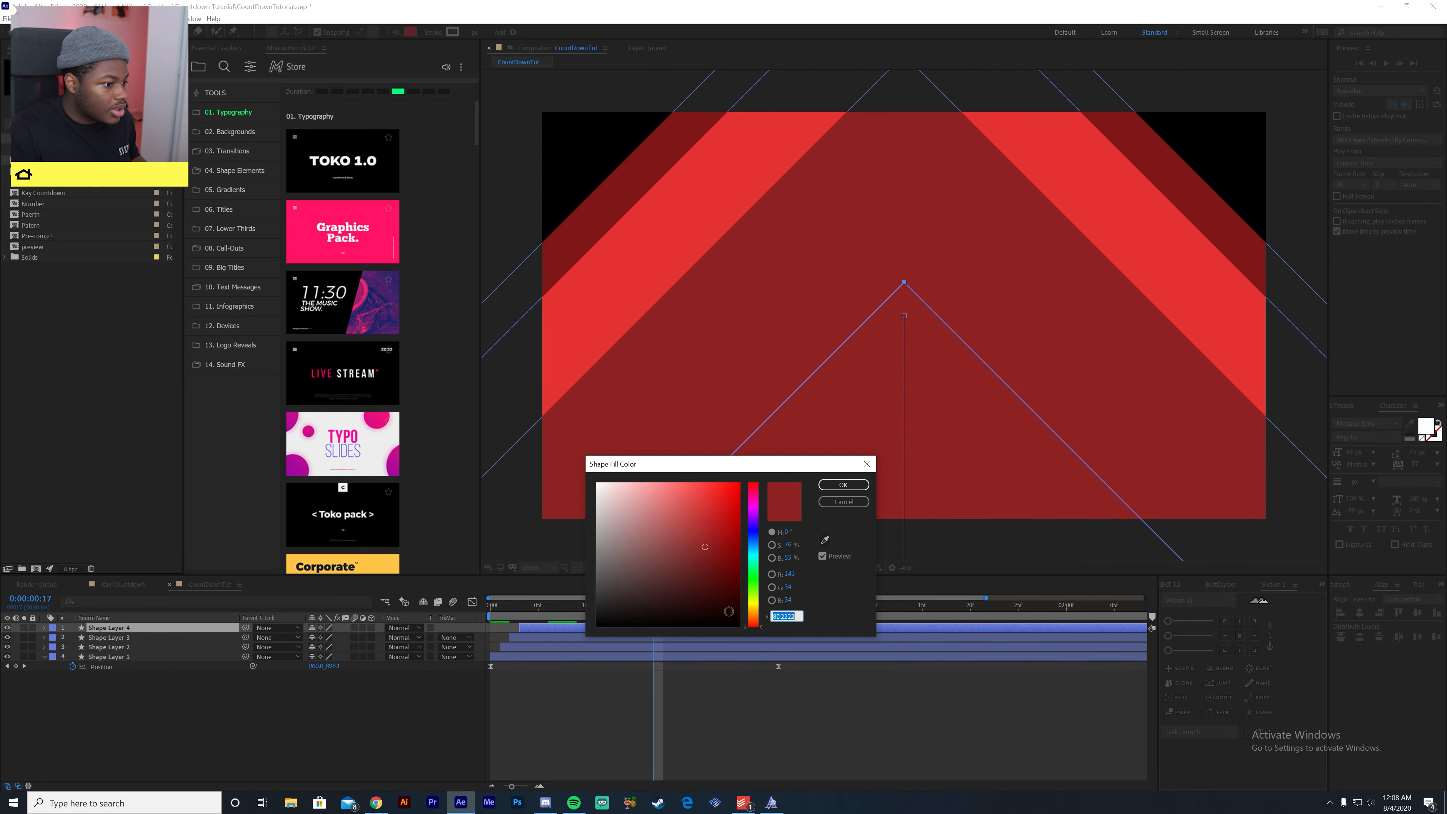
left_click(610, 614)
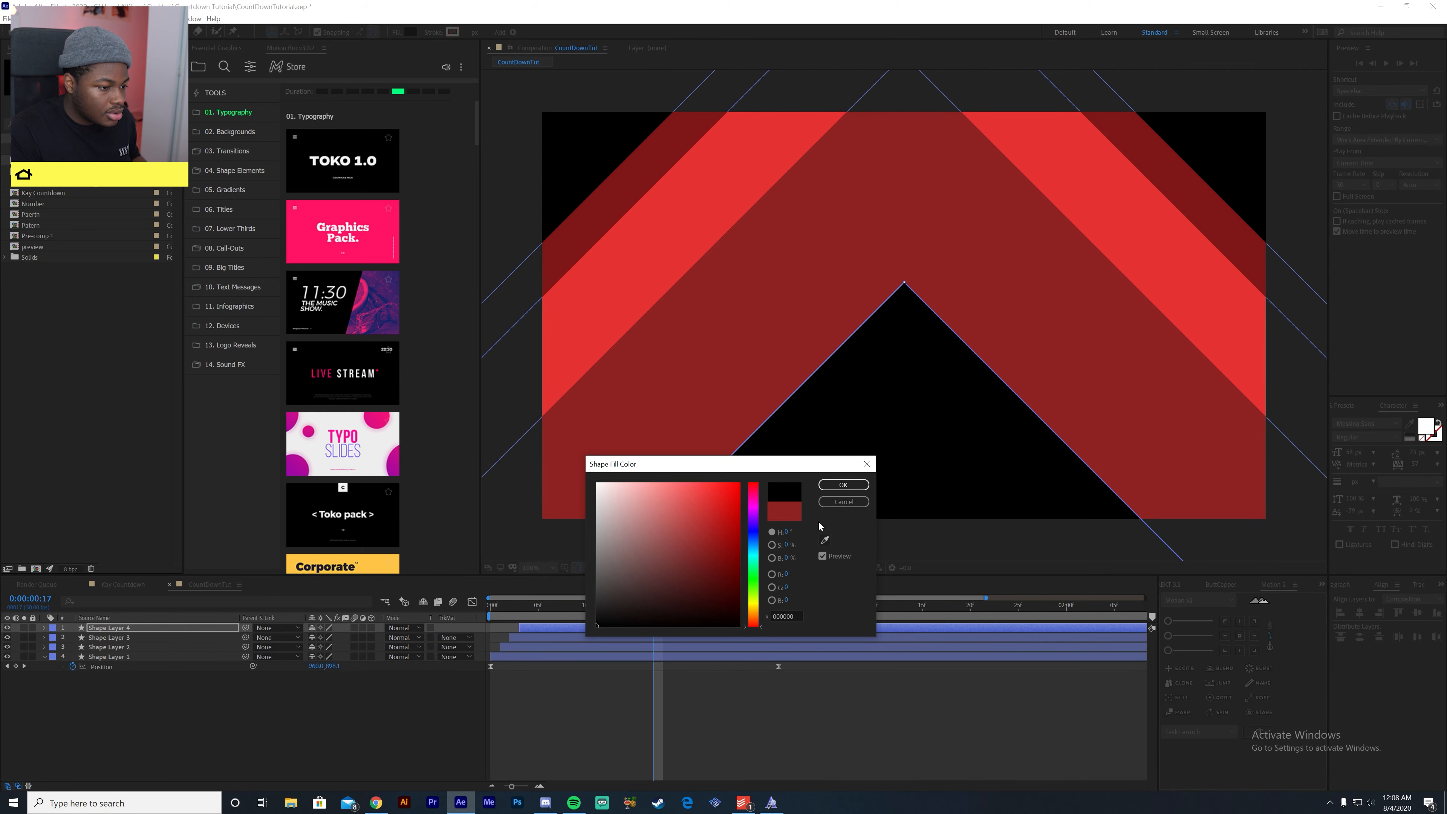
left_click(843, 485)
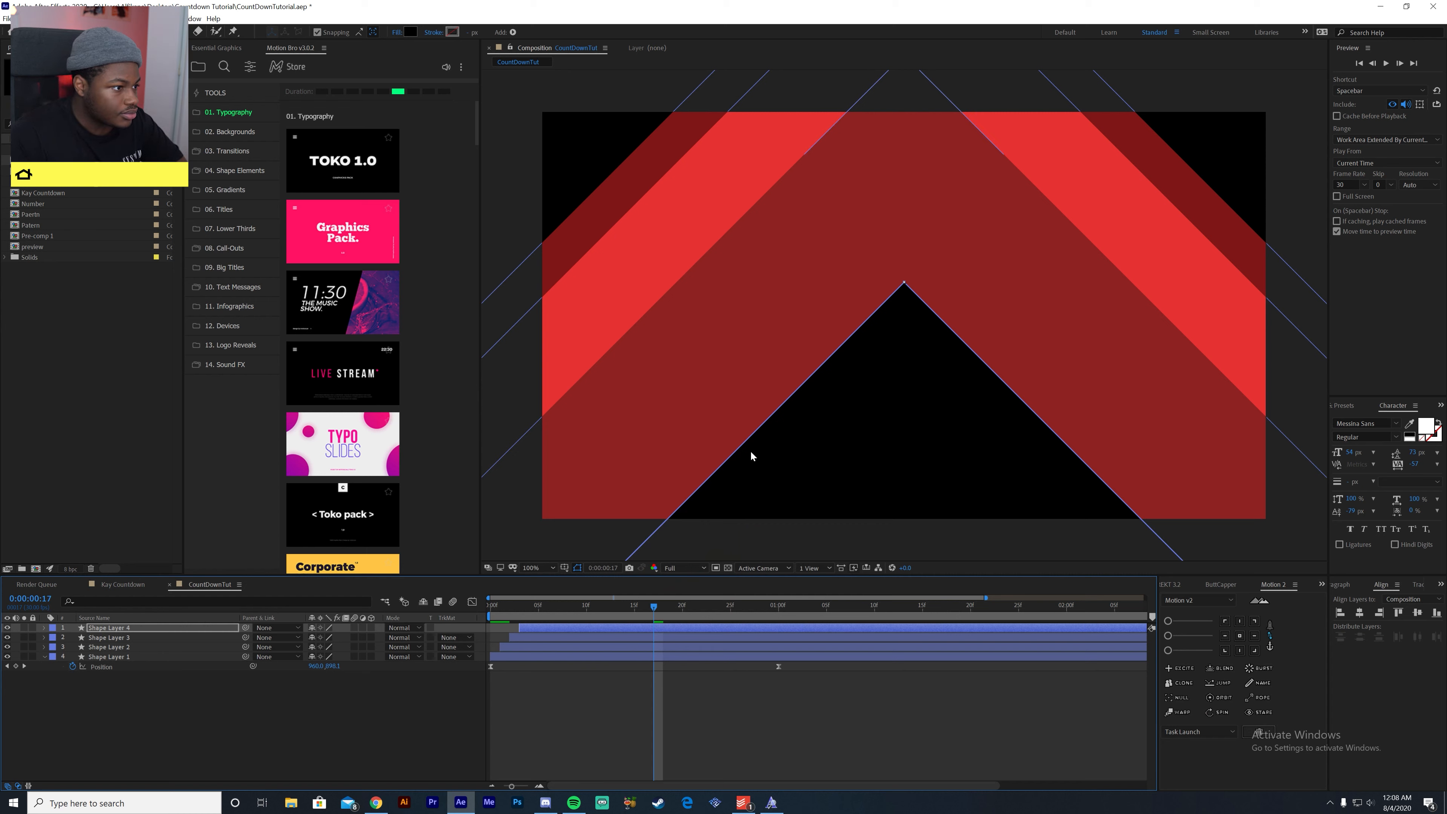
- Compare the finished Kay Countdown composition with CountDownTut's shape layers to identify the band that needs vertical stripes
left_click(688, 395)
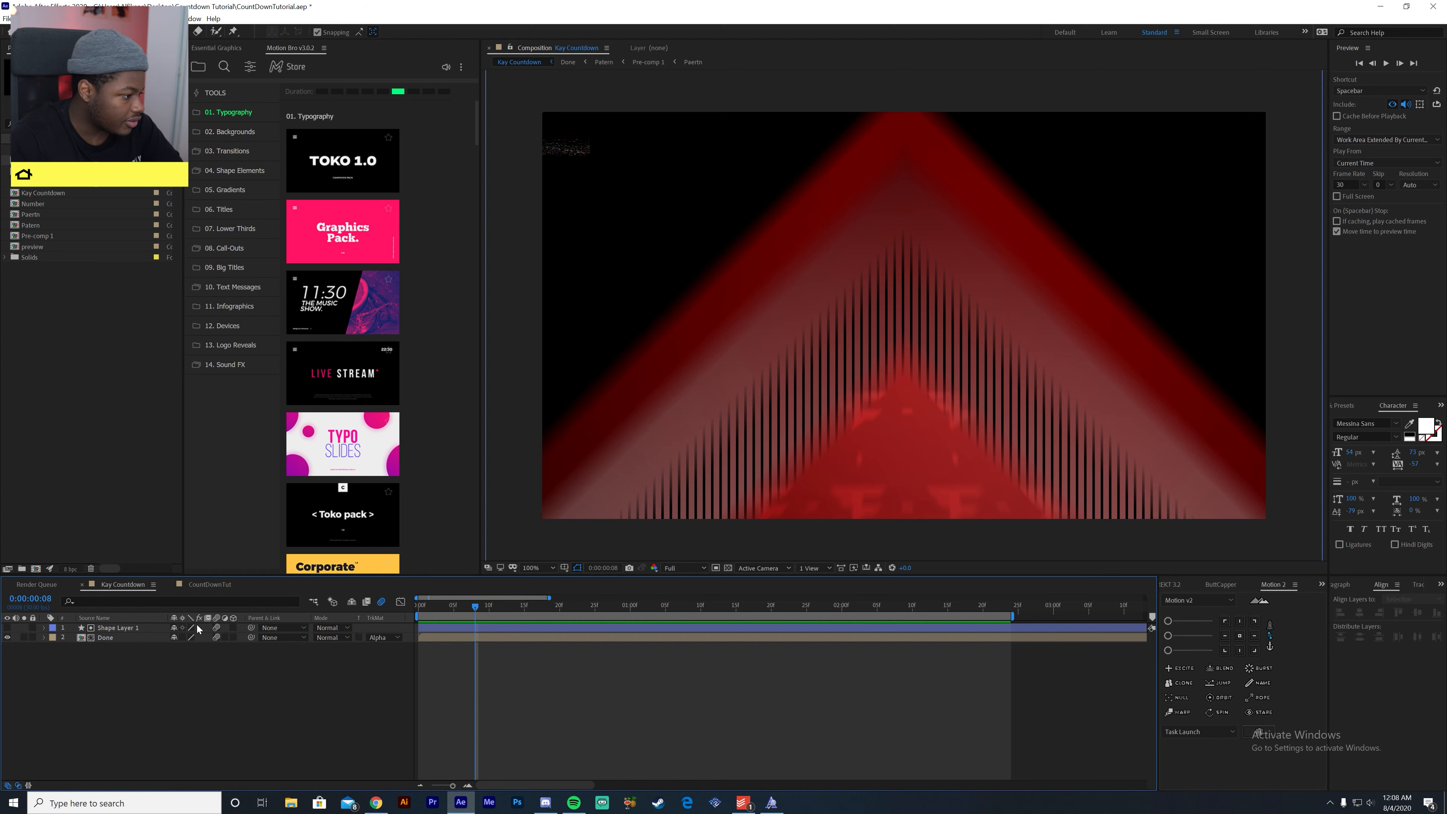
left_click(207, 585)
left_click(176, 718)
left_click(160, 639)
left_click(165, 648)
left_click(177, 656)
left_click(178, 648)
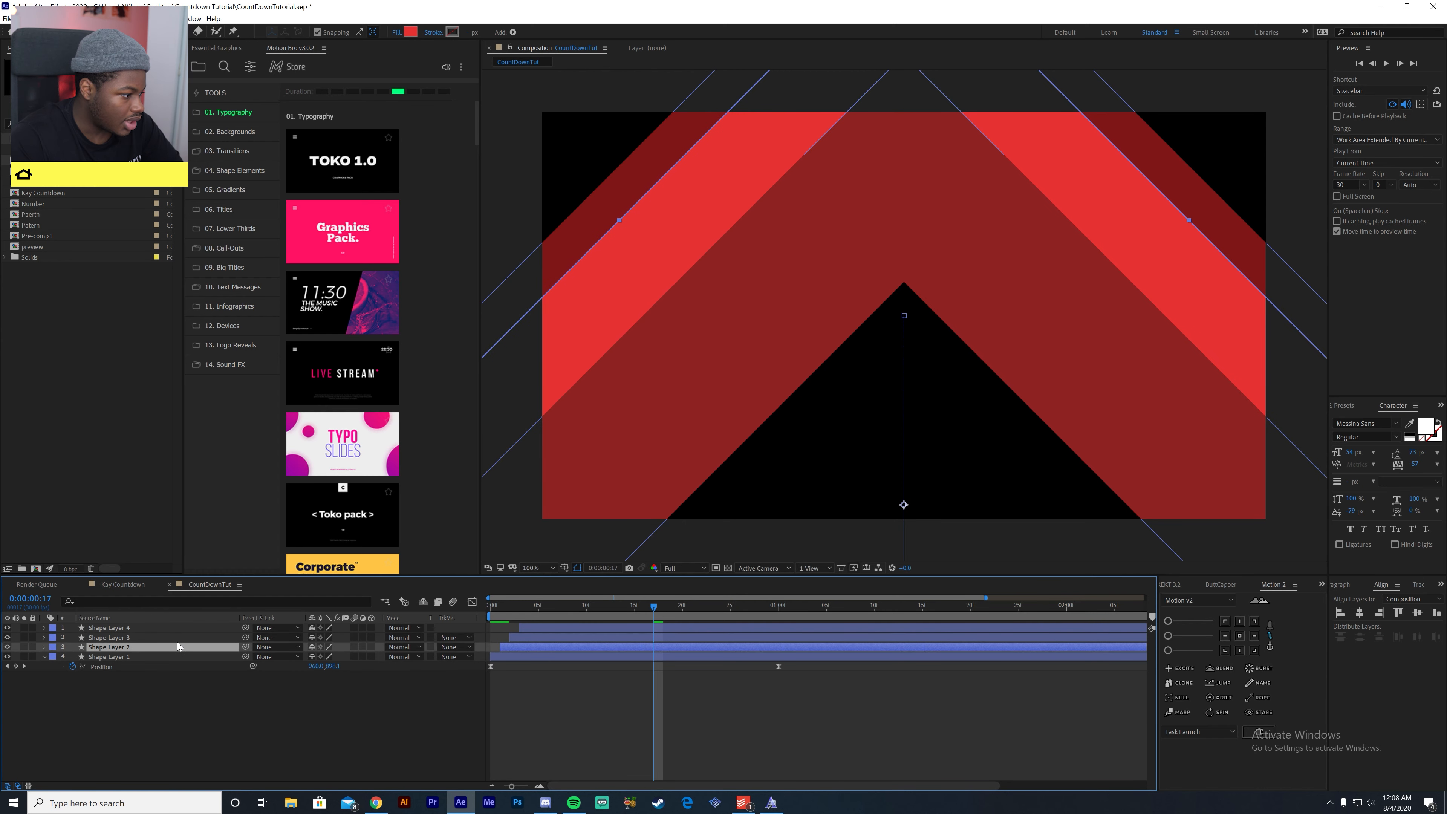
- Find the Venetian Blinds transition effect by searching for "blind" and apply it to Shape Layer 3
left_click(179, 637)
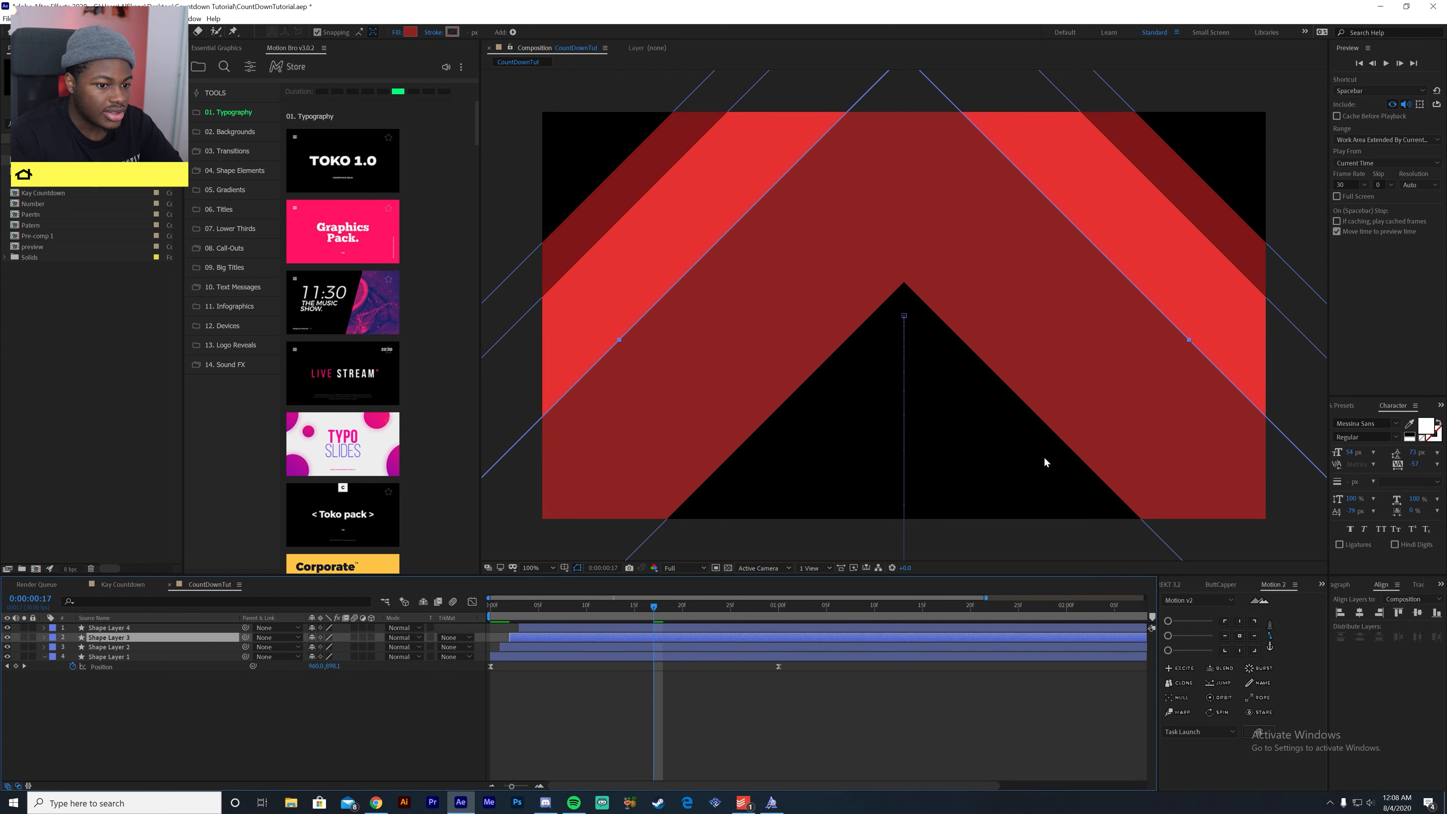
key("ctrl+5")
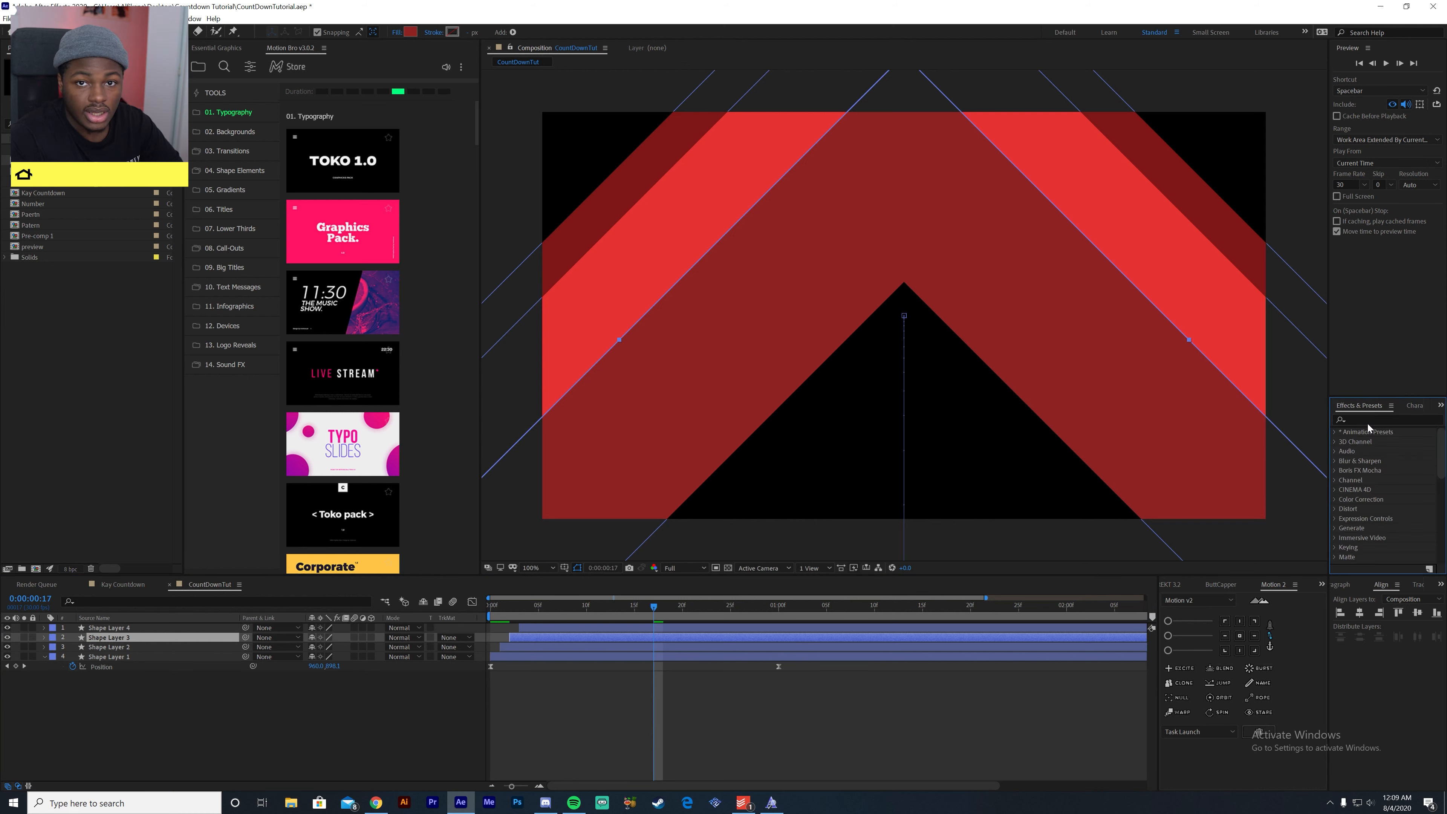
left_click(1369, 420)
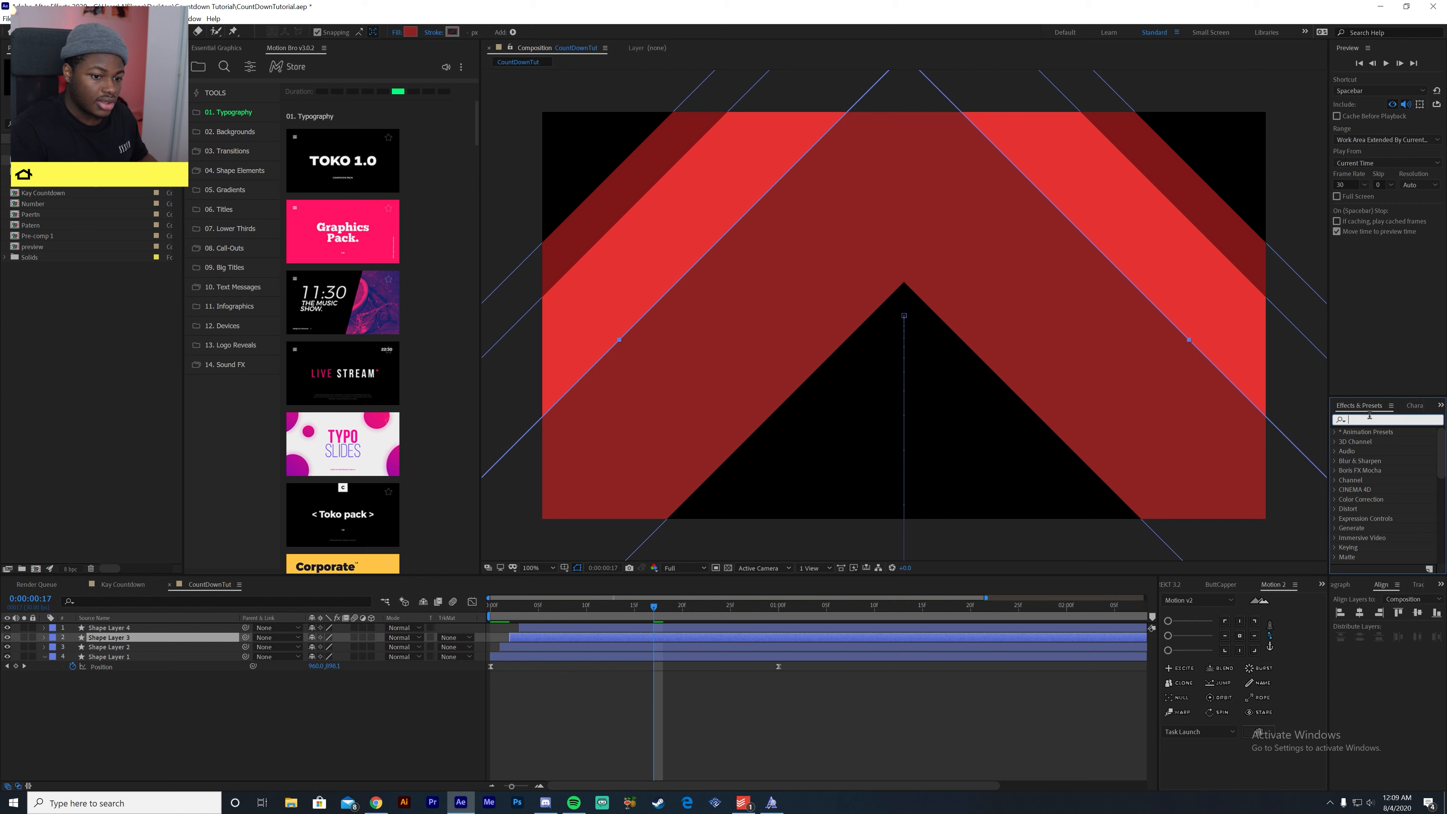
type("blind")
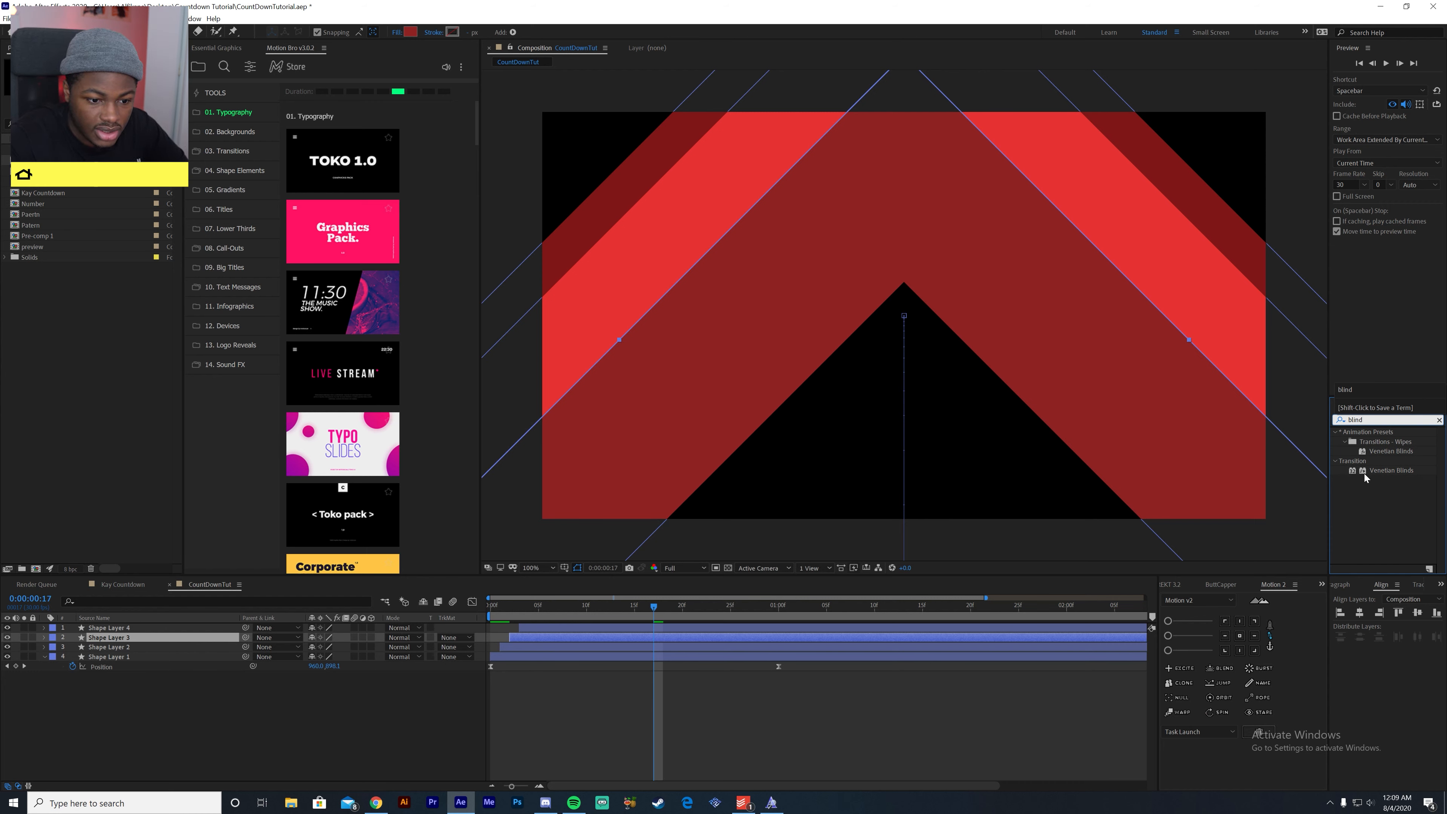
left_click_drag(1374, 468, 620, 637)
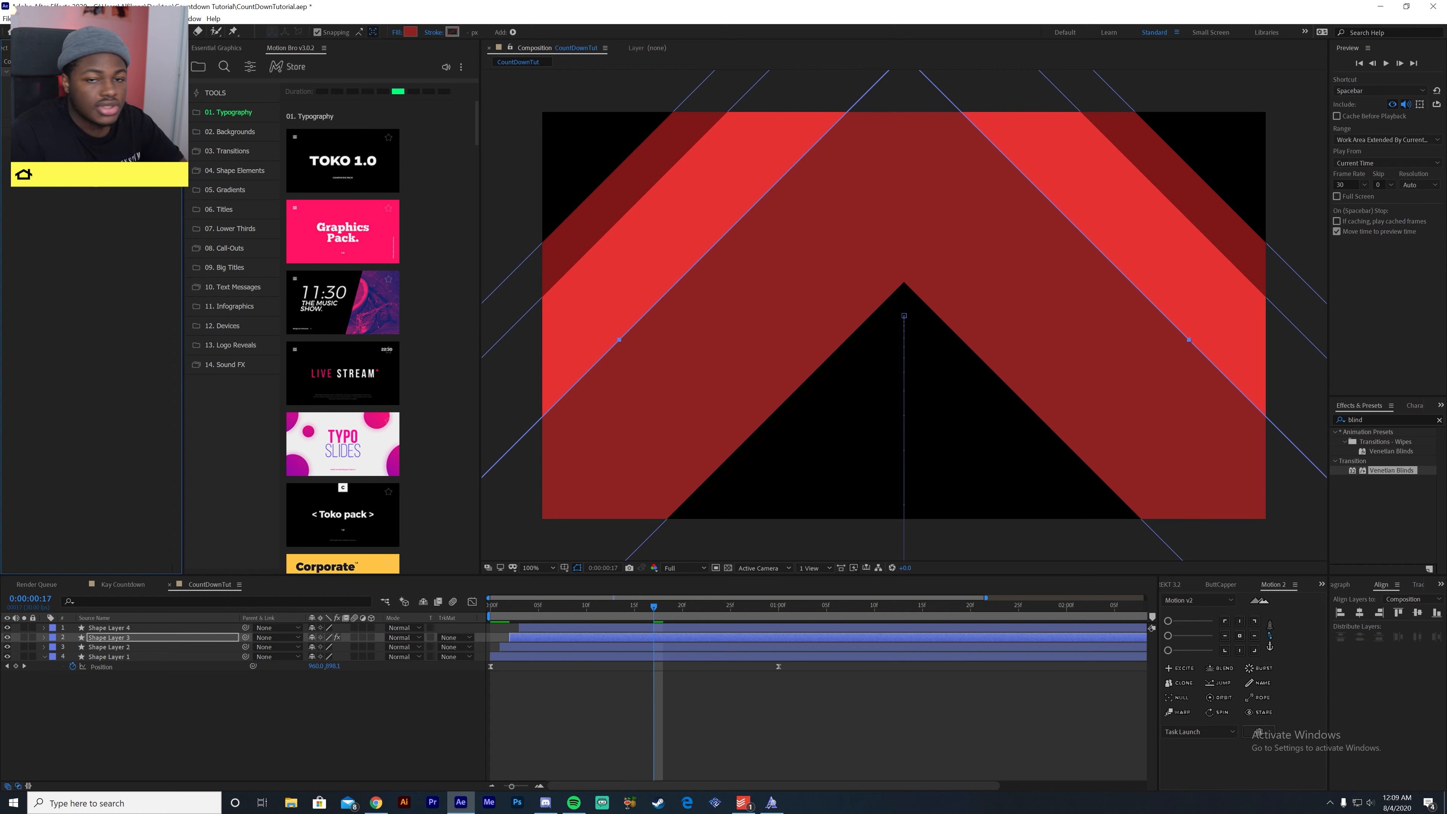
- Raise the Venetian Blinds transition completion to cut Shape Layer 3 into thin vertical stripes
left_click_drag(104, 81, 125, 81)
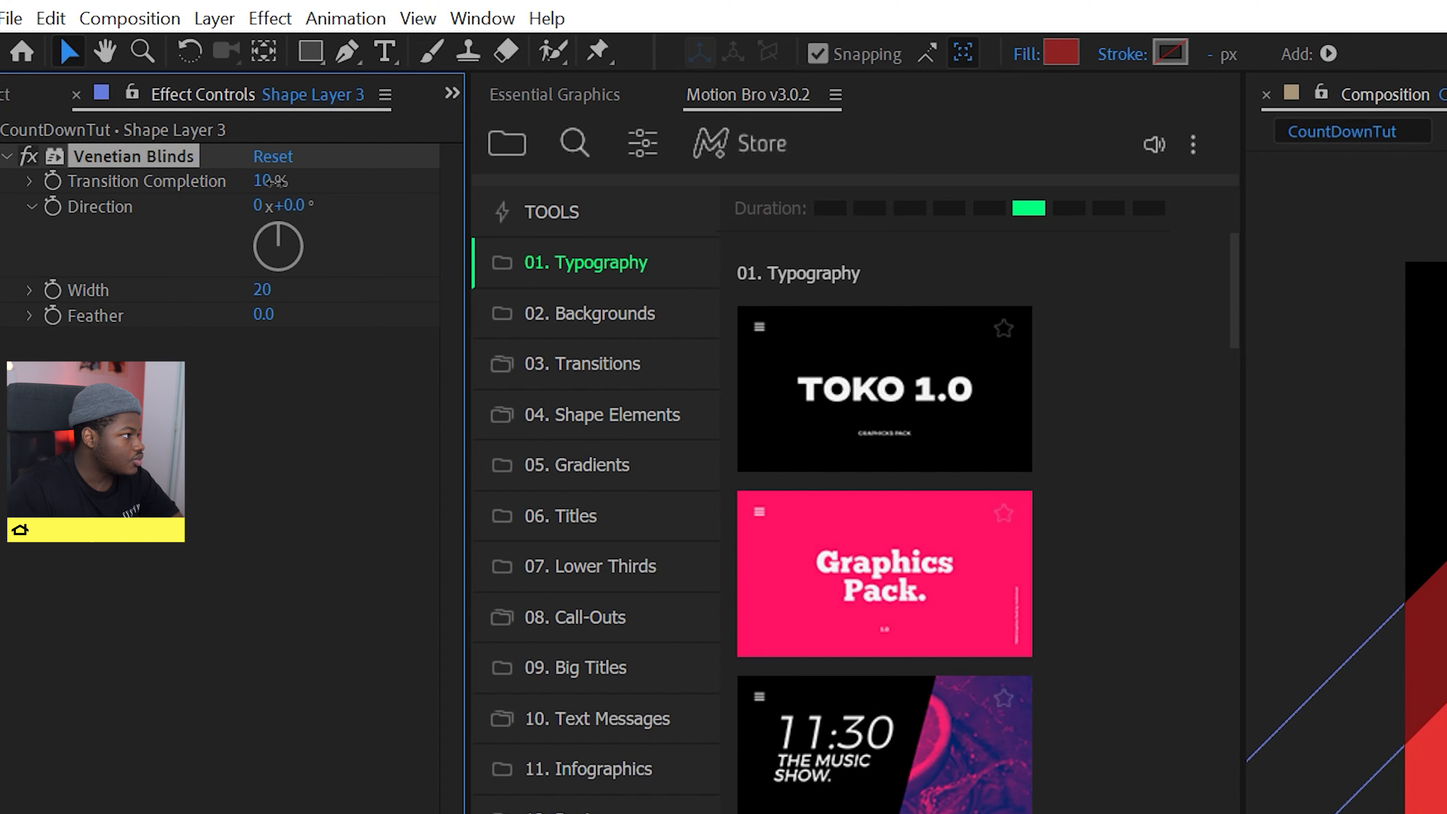
left_click_drag(314, 182, 326, 182)
left_click(306, 471)
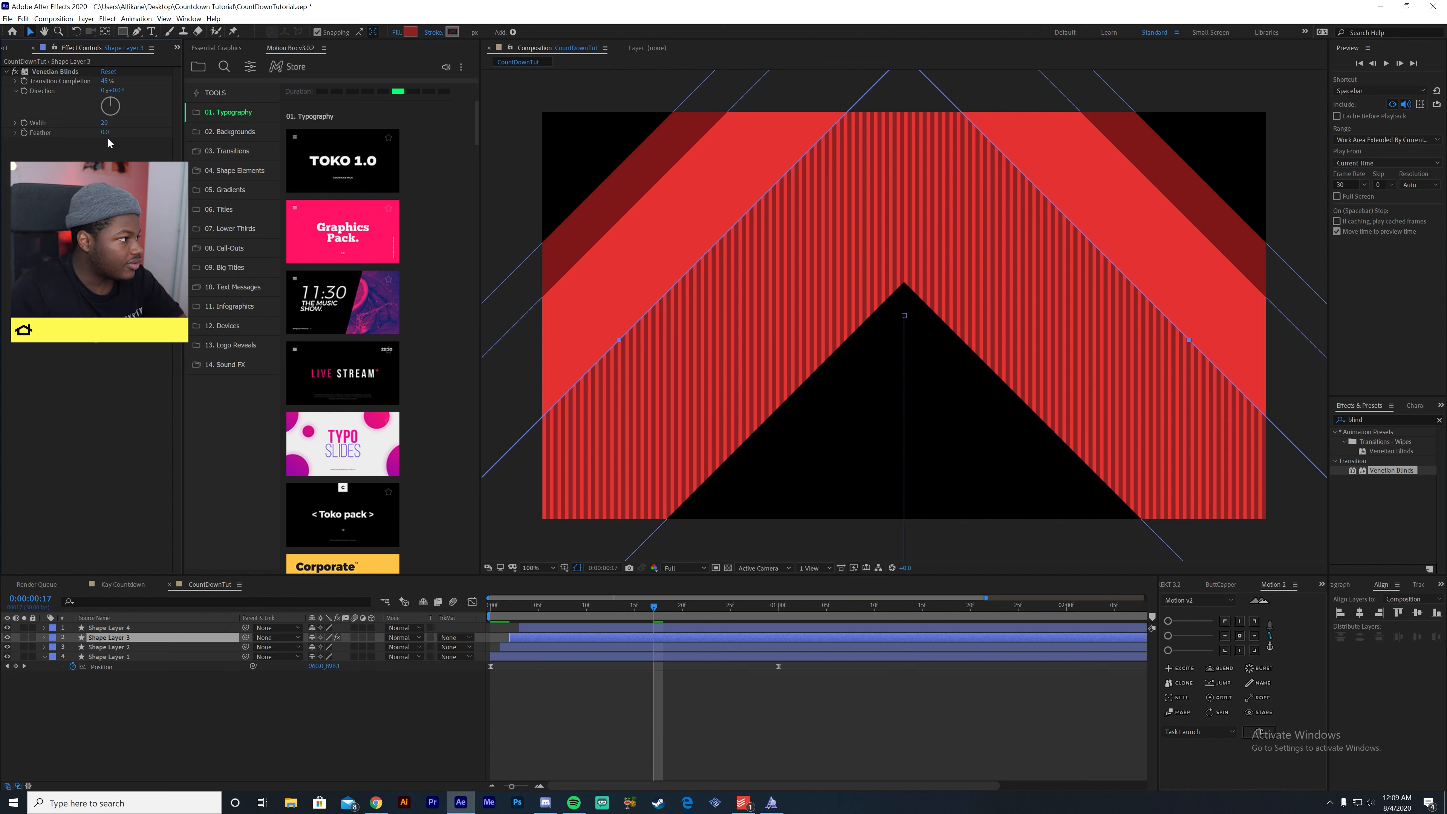
- Try other feather and direction settings for the Venetian Blinds, and reset the direction to 0
mouse_move(106, 132)
left_mouse_down()
mouse_move(129, 137)
mouse_move(109, 139)
left_mouse_up()
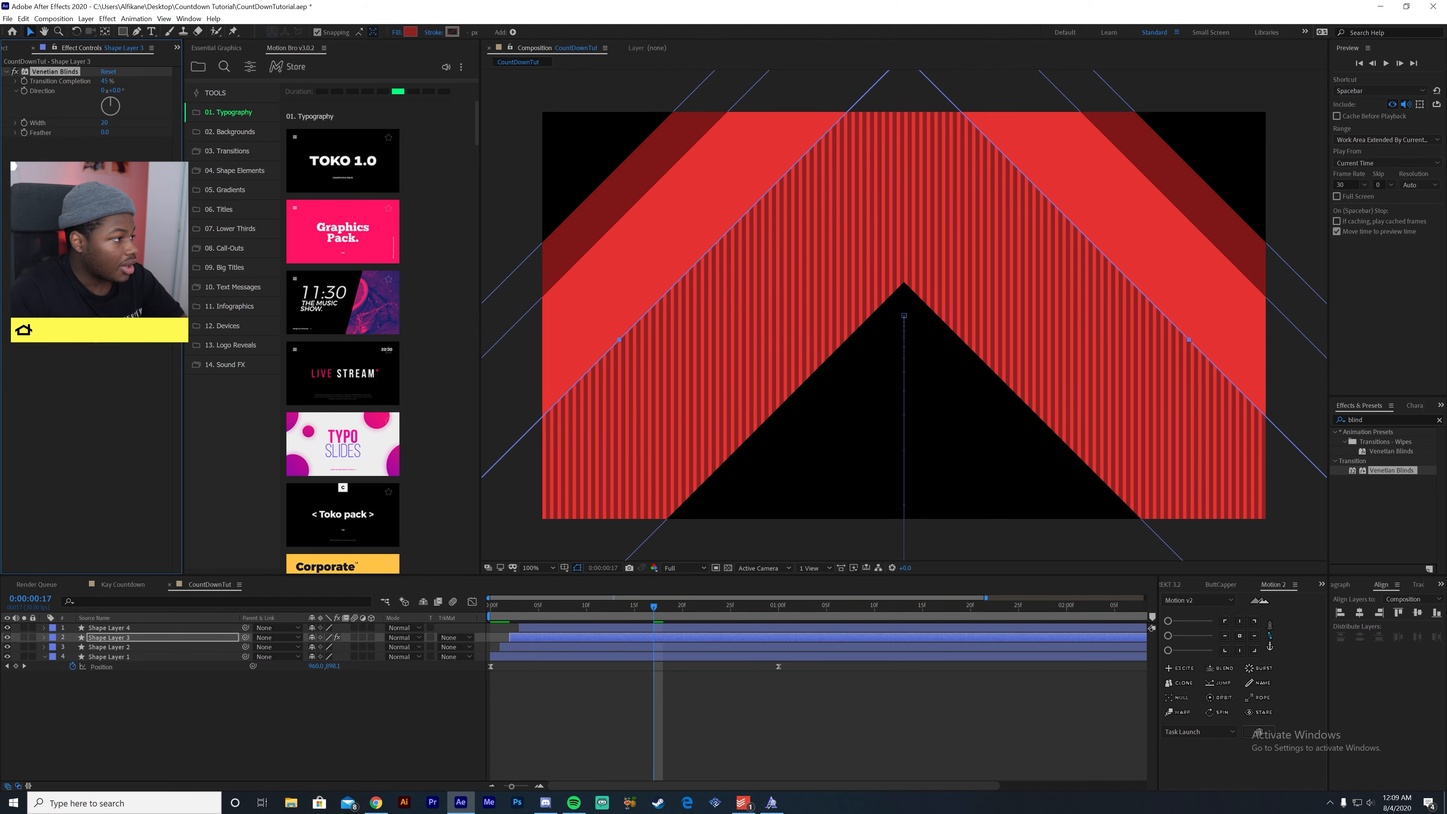
left_click_drag(116, 111, 131, 147)
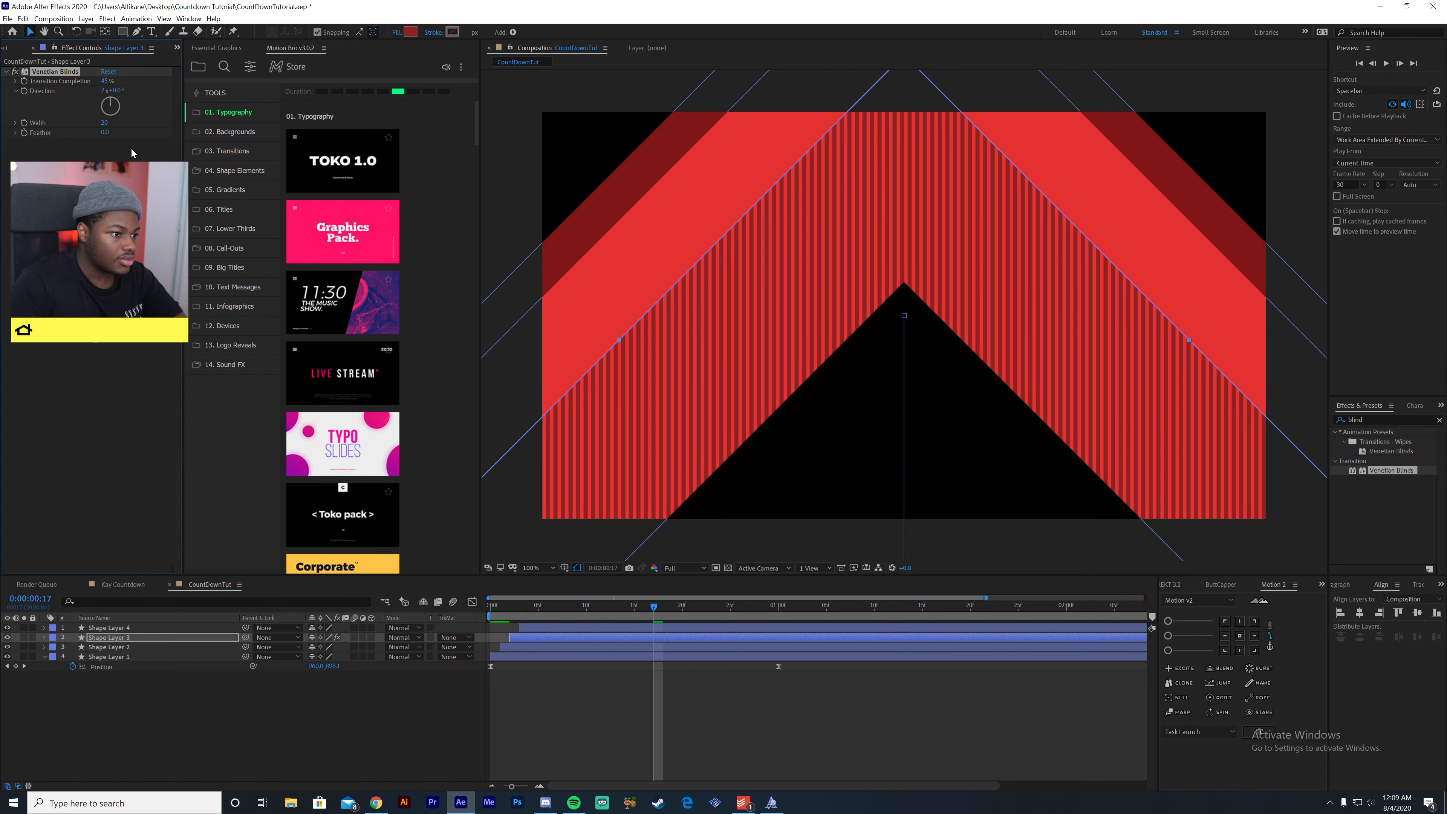
left_click(103, 91)
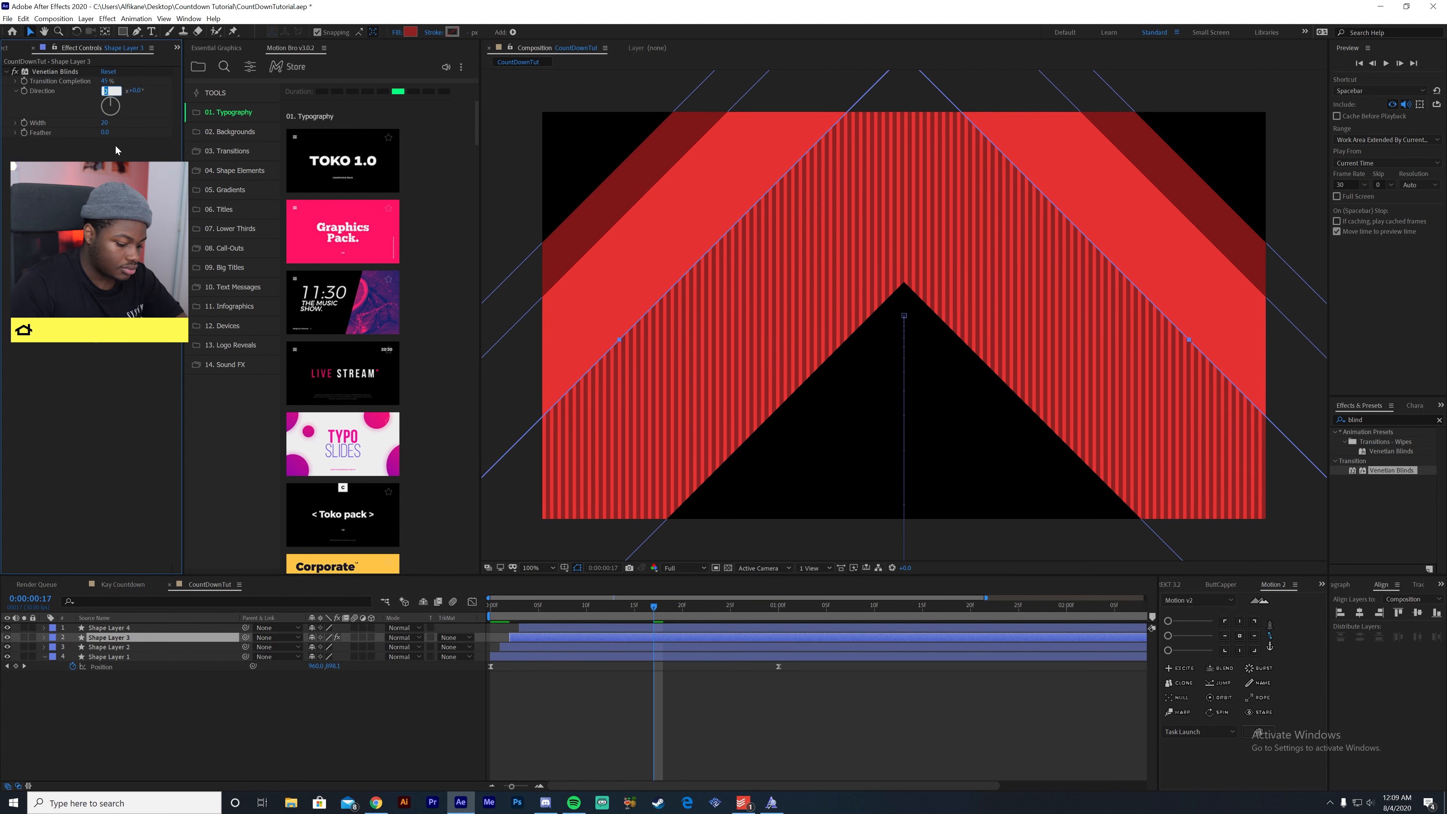
type("0")
key("Return")
- Try an earlier start for Shape Layer 4 and preview the four-layer animation with its striped band
left_click(548, 667)
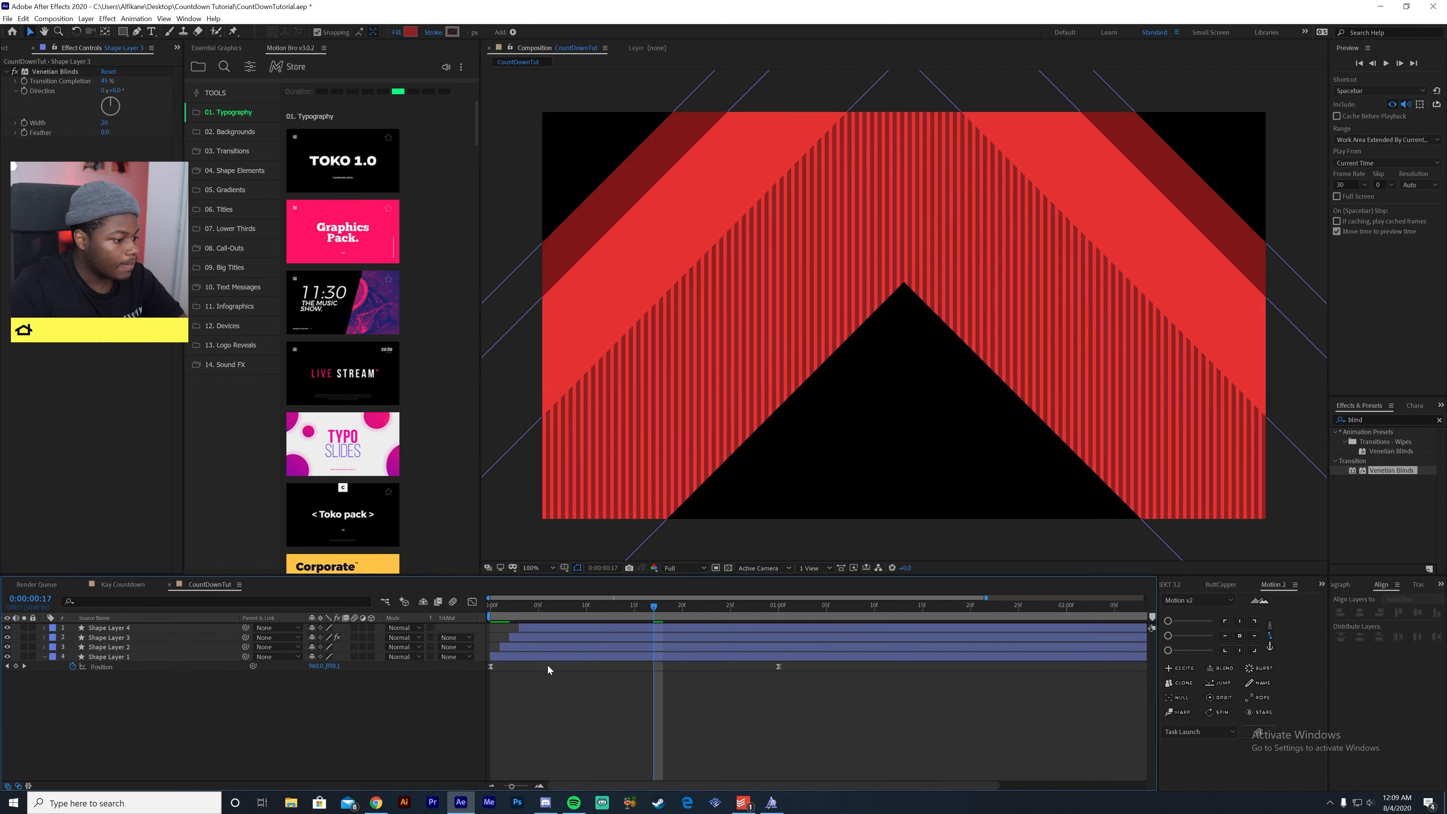
left_click_drag(589, 630, 575, 634)
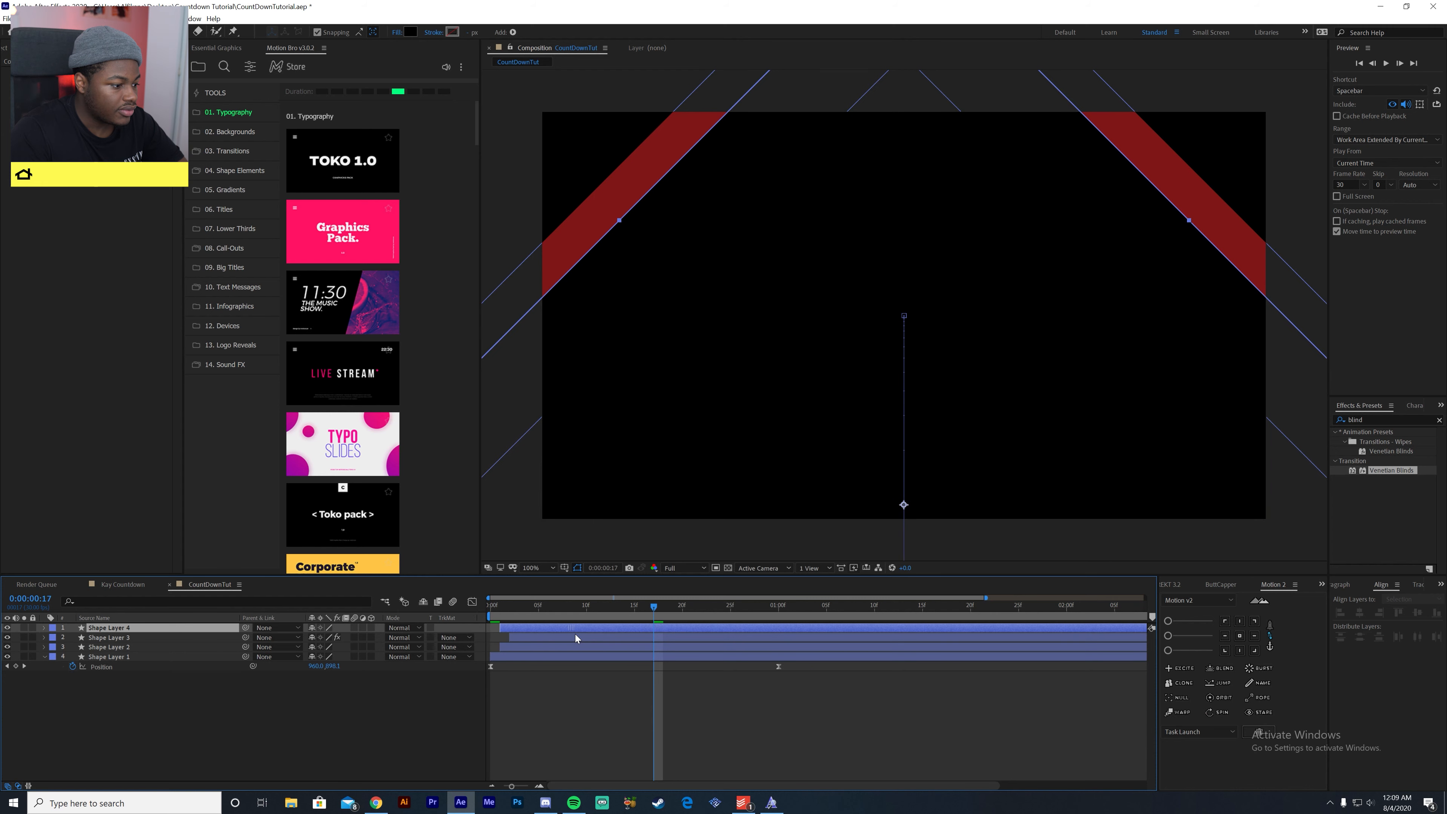
key("space")
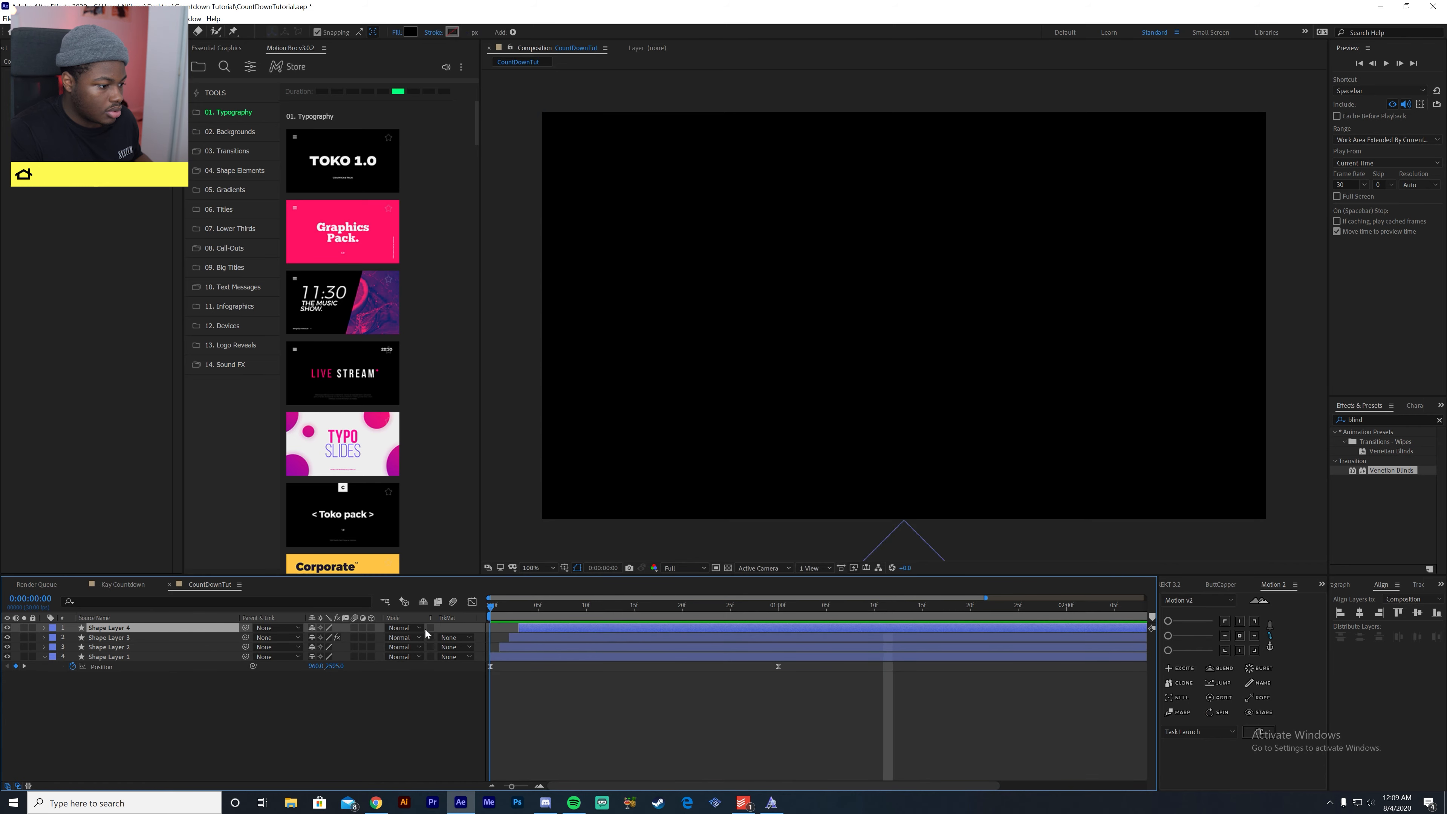
key("space")
mouse_move(664, 612)
left_mouse_down()
mouse_move(564, 630)
mouse_move(659, 637)
left_mouse_up()
- Enable motion blur for all four shape layers in the CountDownTut composition
left_click(247, 727)
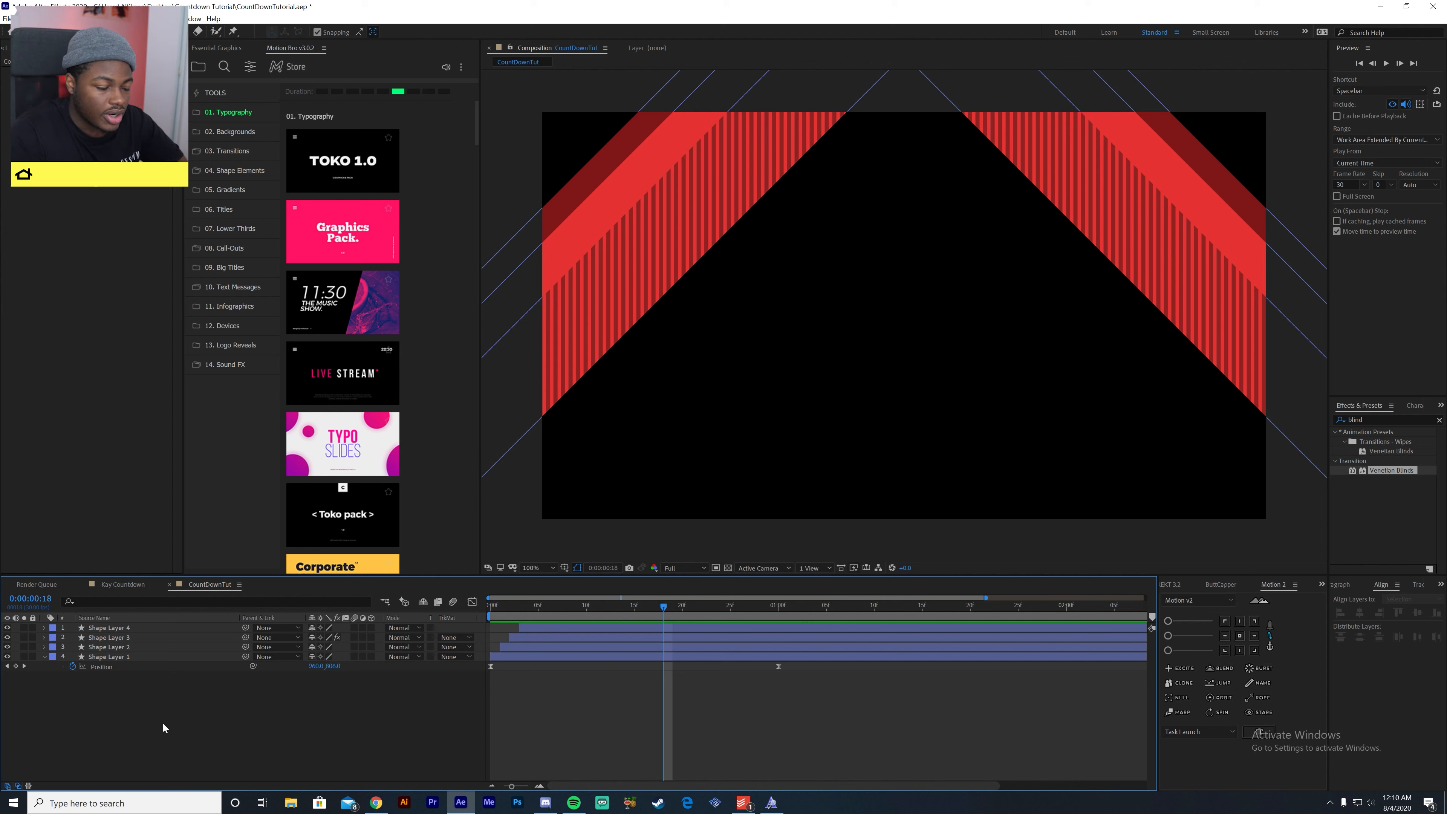
left_click_drag(181, 717, 161, 594)
left_click_drag(212, 722, 124, 621)
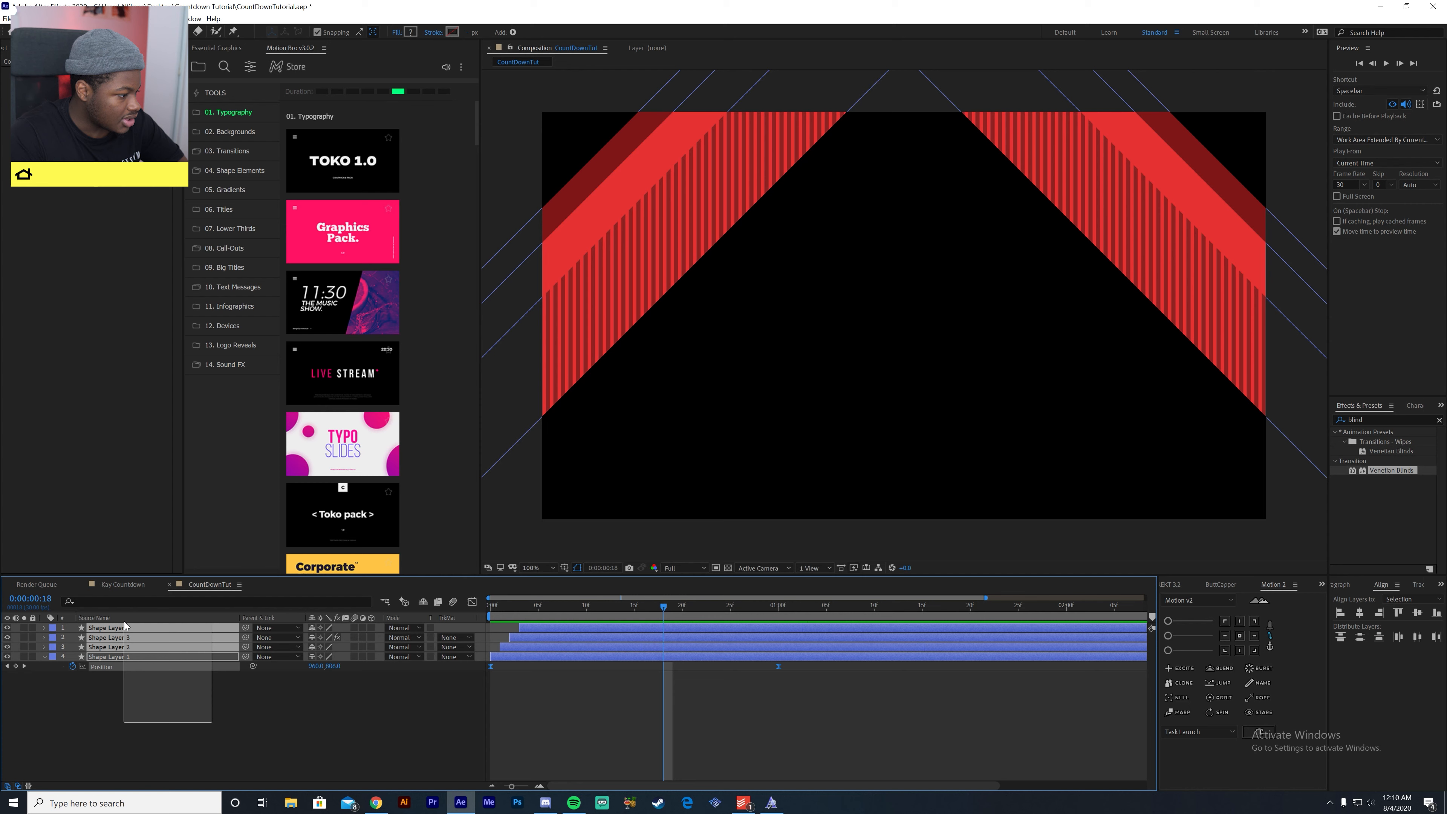
left_click(352, 628)
left_click(355, 702)
- Preview the motion-blurred shape animation from the start of the composition
left_click_drag(603, 610, 442, 625)
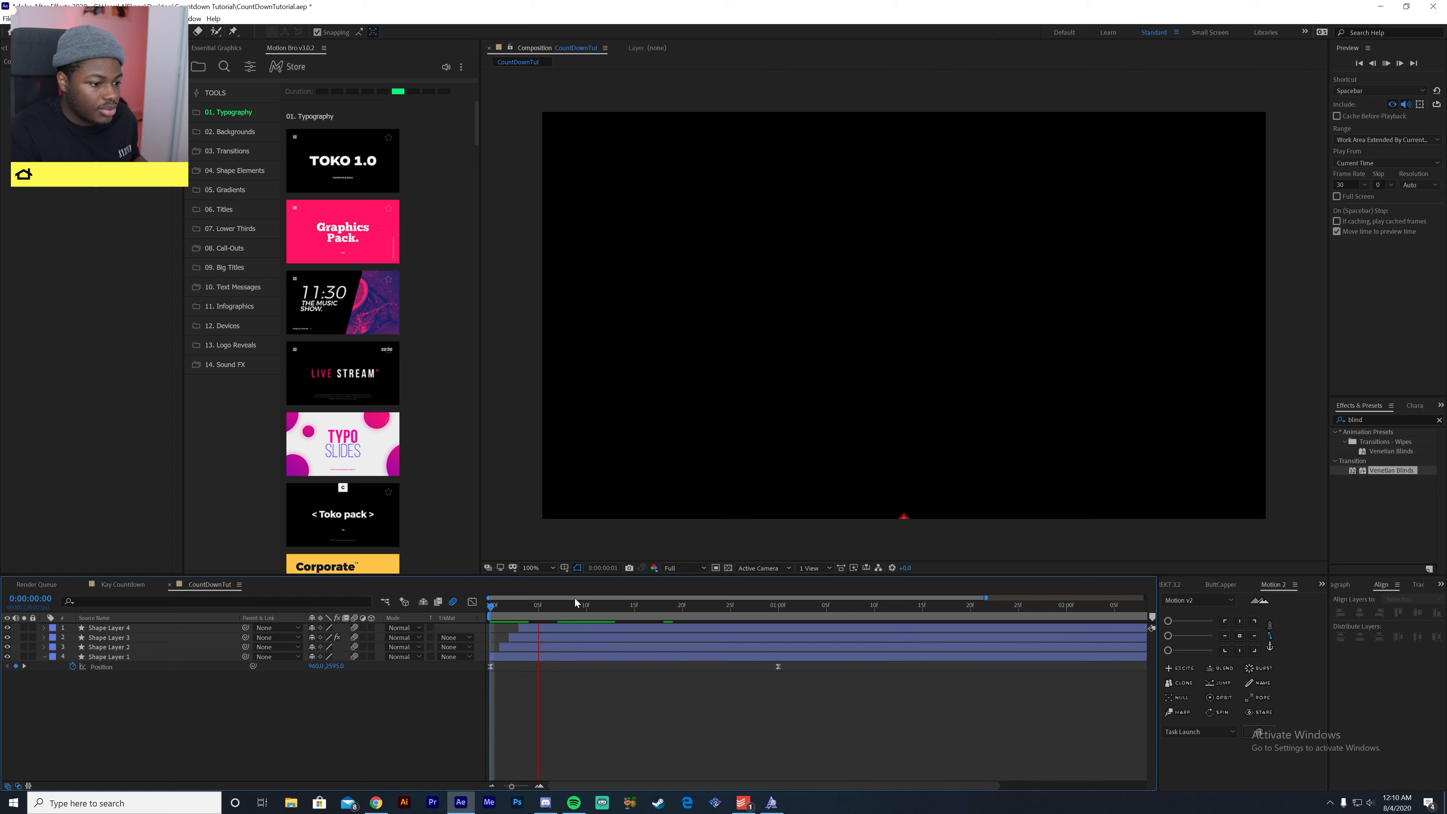
key("space")
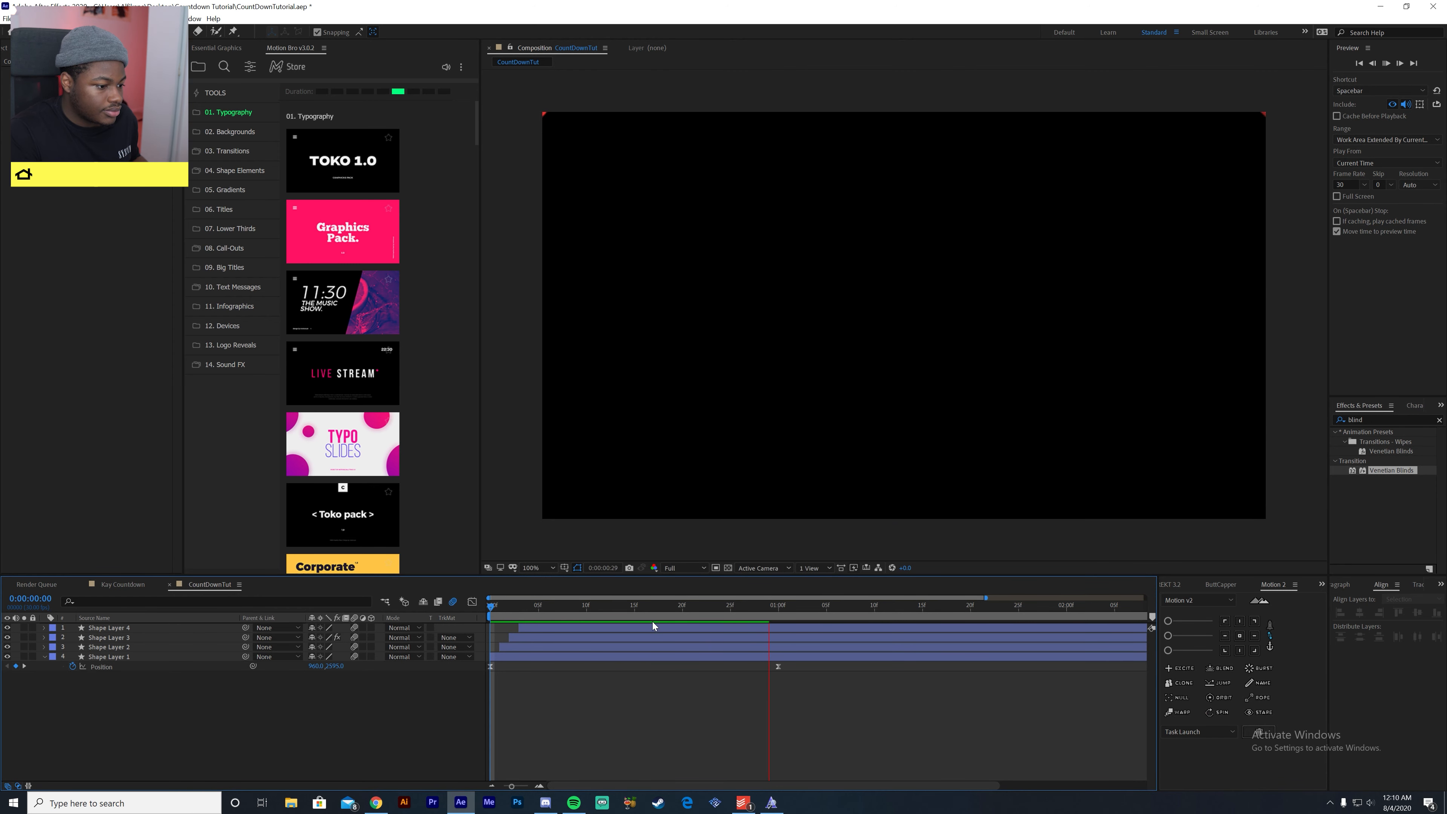
key("space")
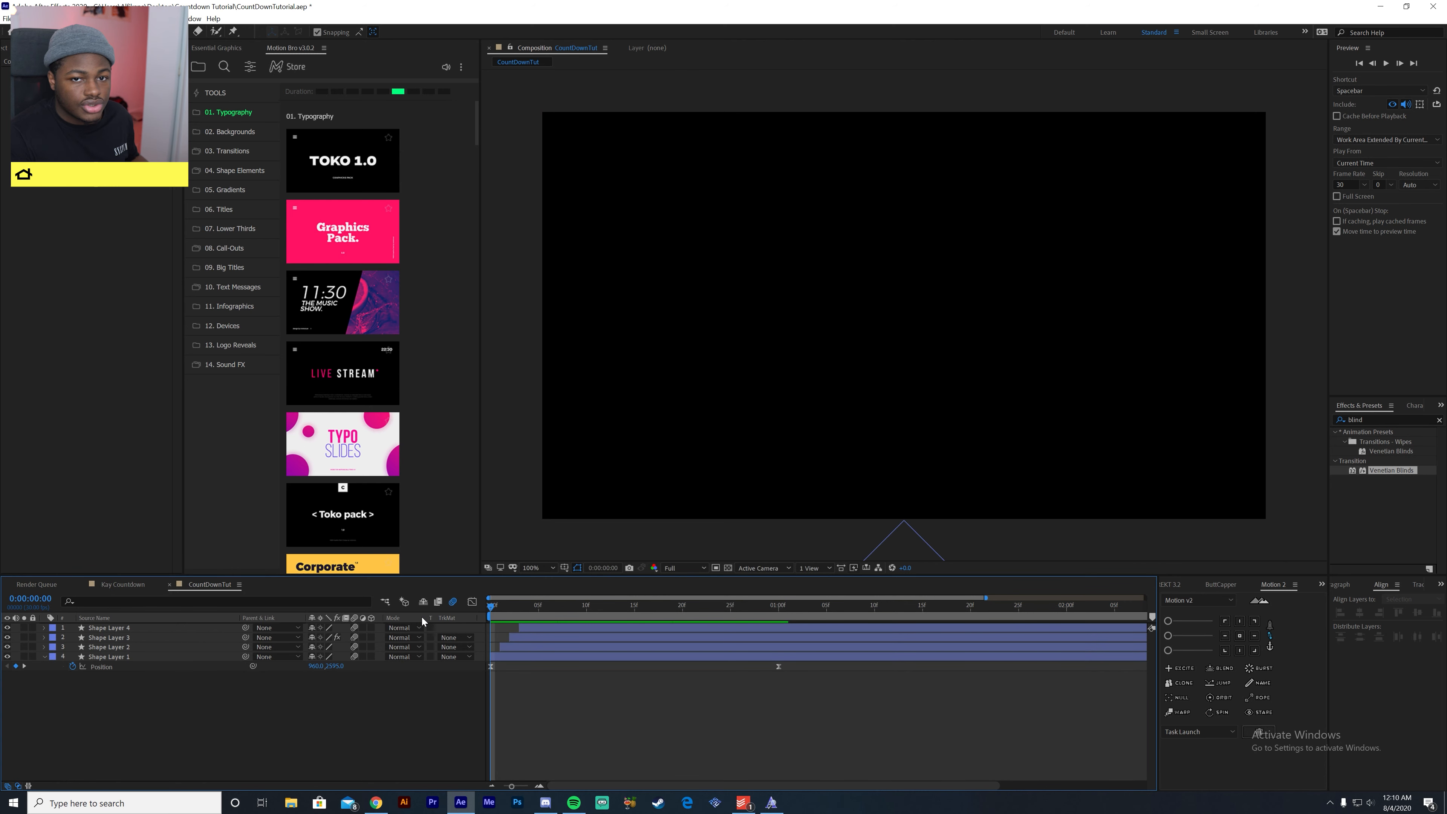
key("space")
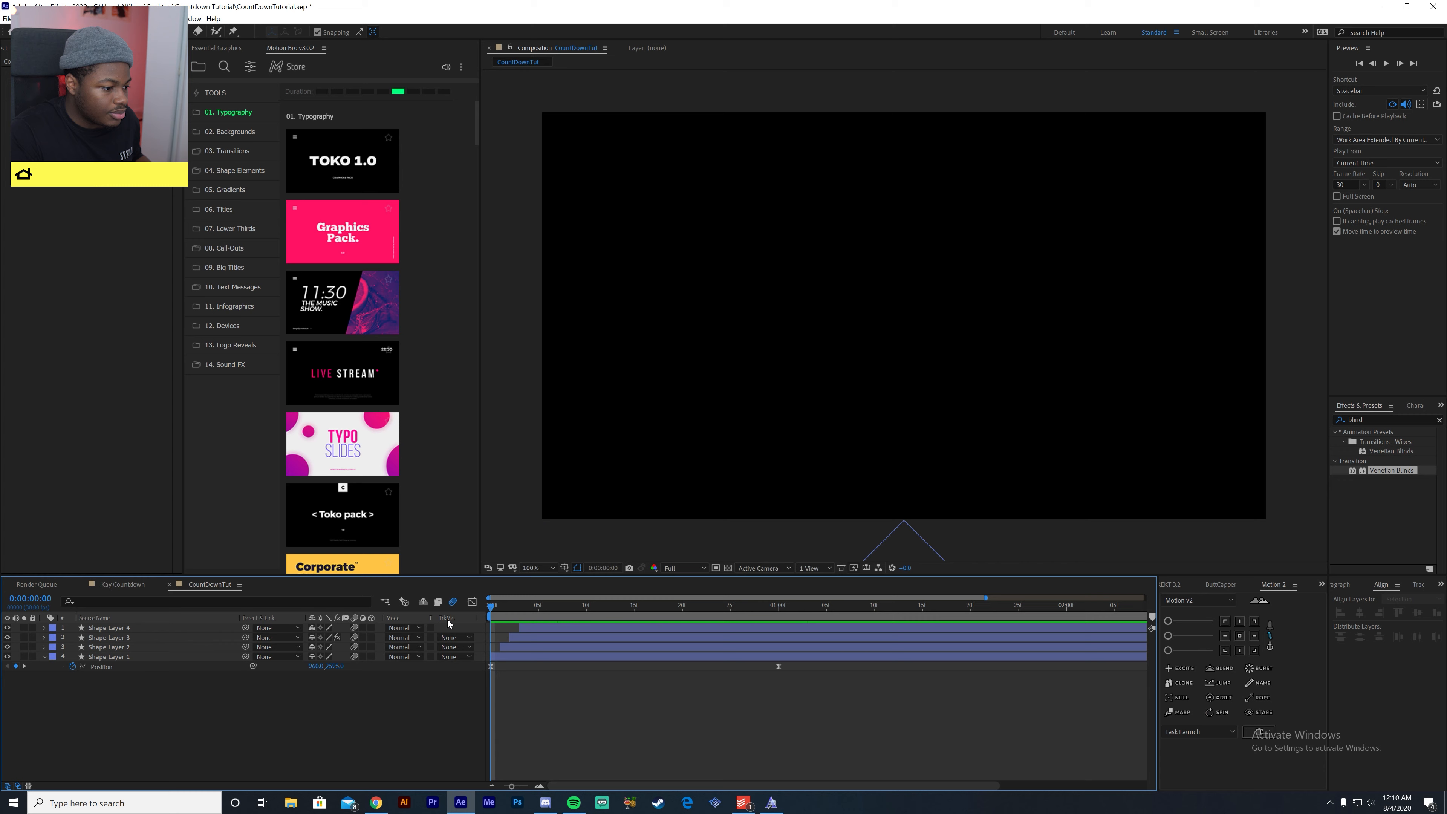
- Preview the shape animation, move to frame 16, and toggle the composition's motion blur off and on to compare the result
key("space")
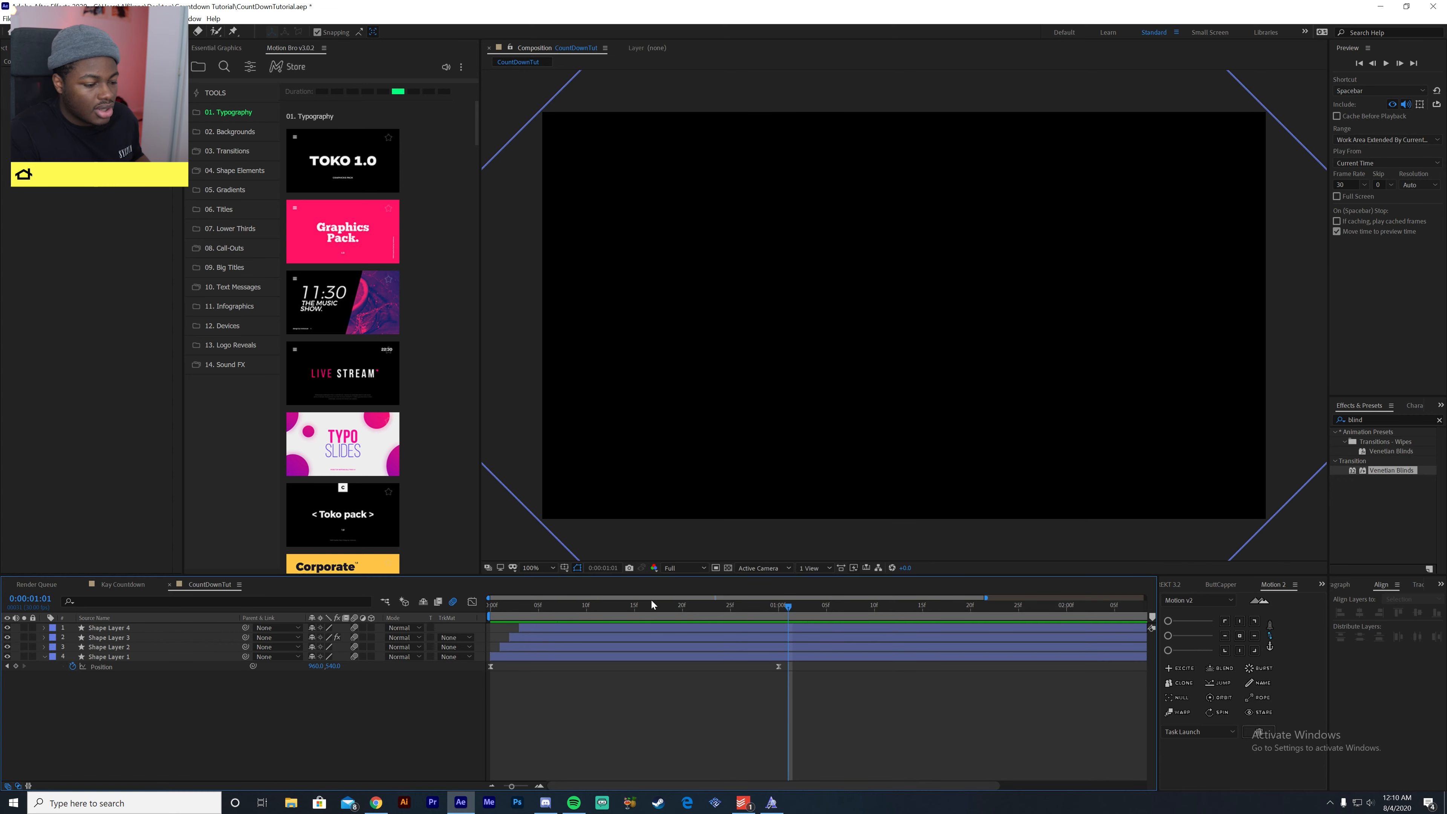
left_click_drag(651, 599, 634, 668)
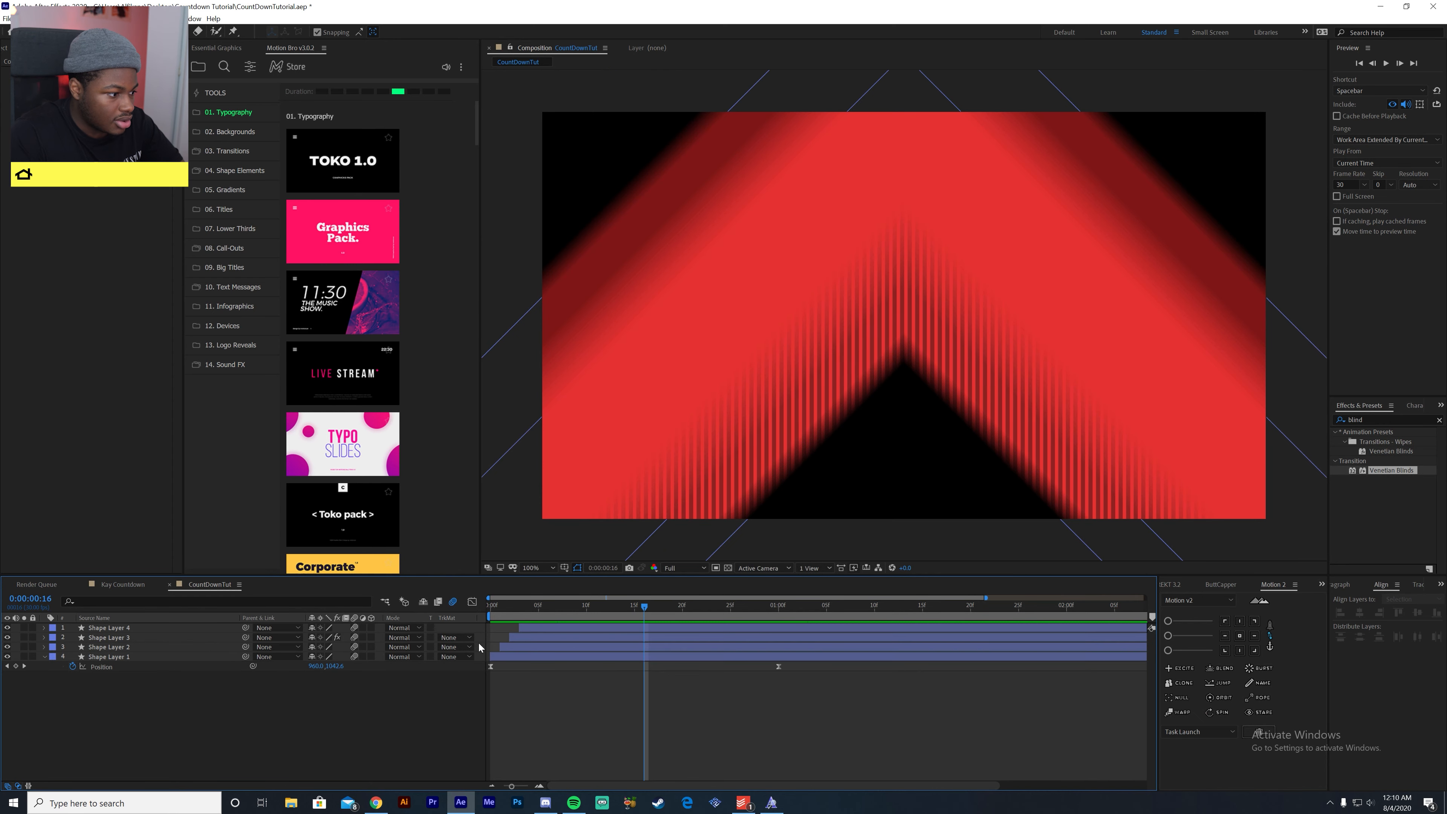
left_click(453, 602)
left_click(453, 602)
left_click(453, 602)
left_click(453, 602)
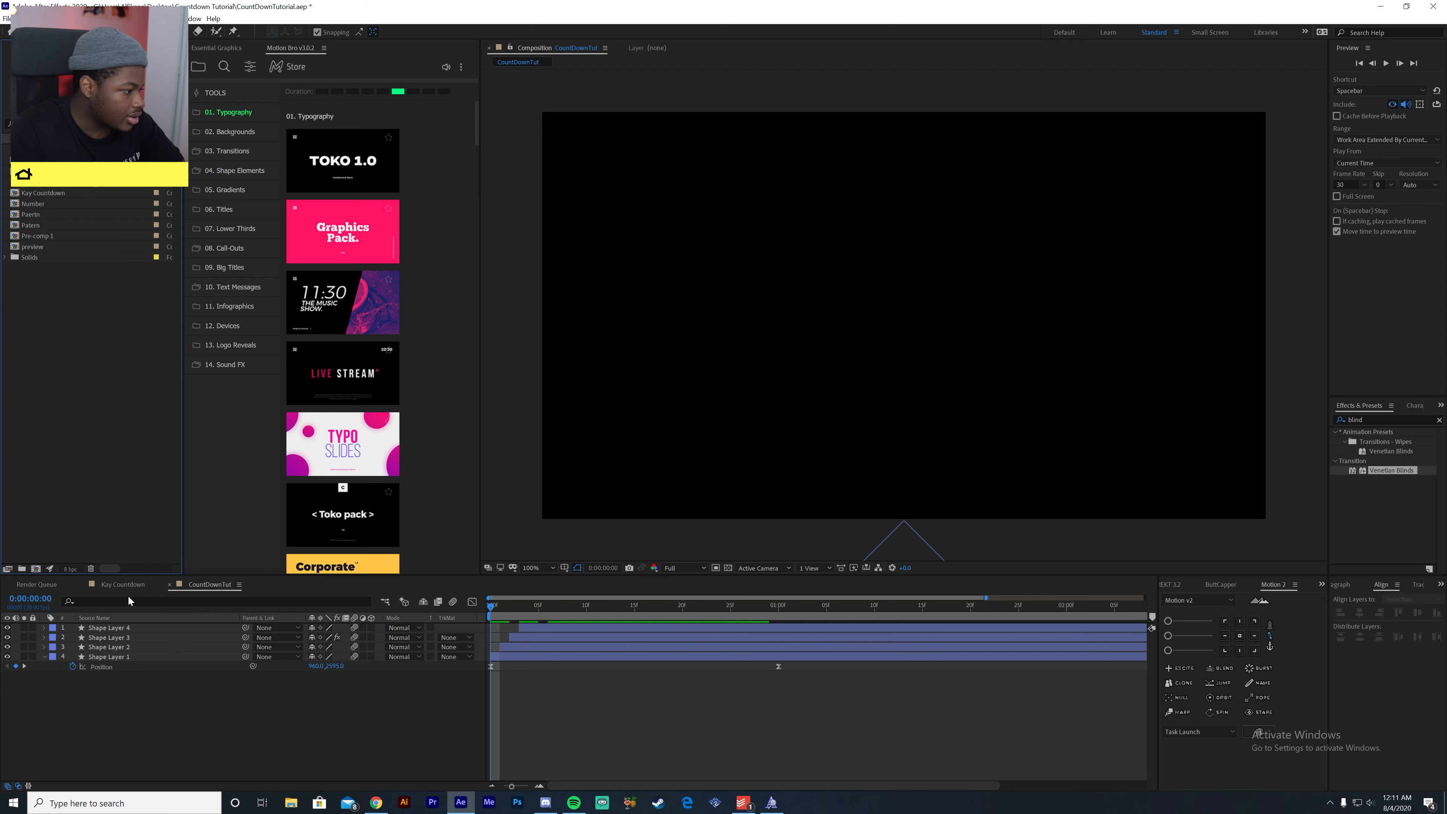
- Examine the finished Kay Countdown composition around 0:00:01:08 and return to the CountDownTut composition
left_click(122, 584)
left_click_drag(663, 605, 687, 605)
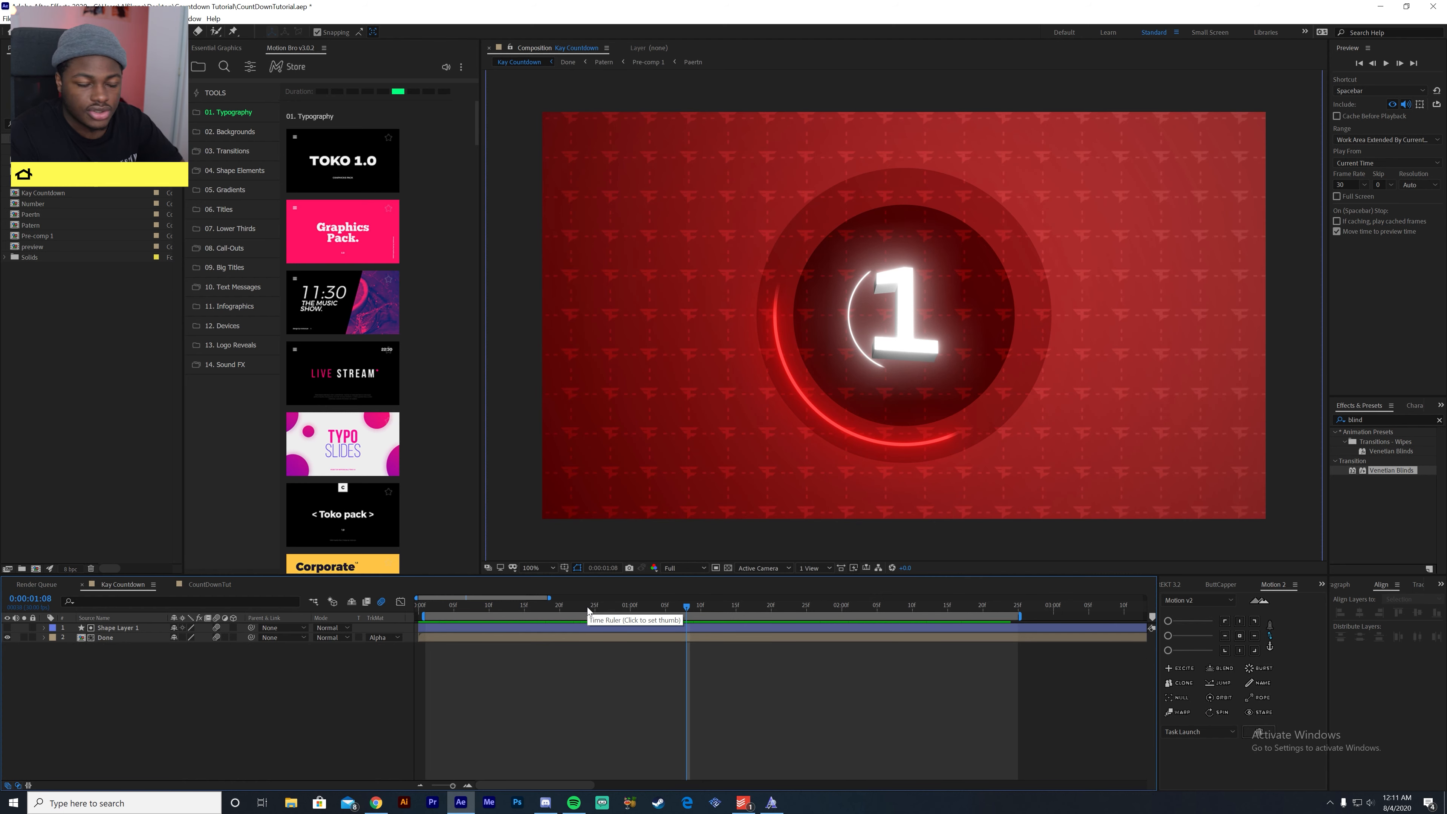
left_click(209, 584)
- Create a new composition named Backing at 1920 x 1080, 30 fps, with a three-second duration
right_click(9, 370)
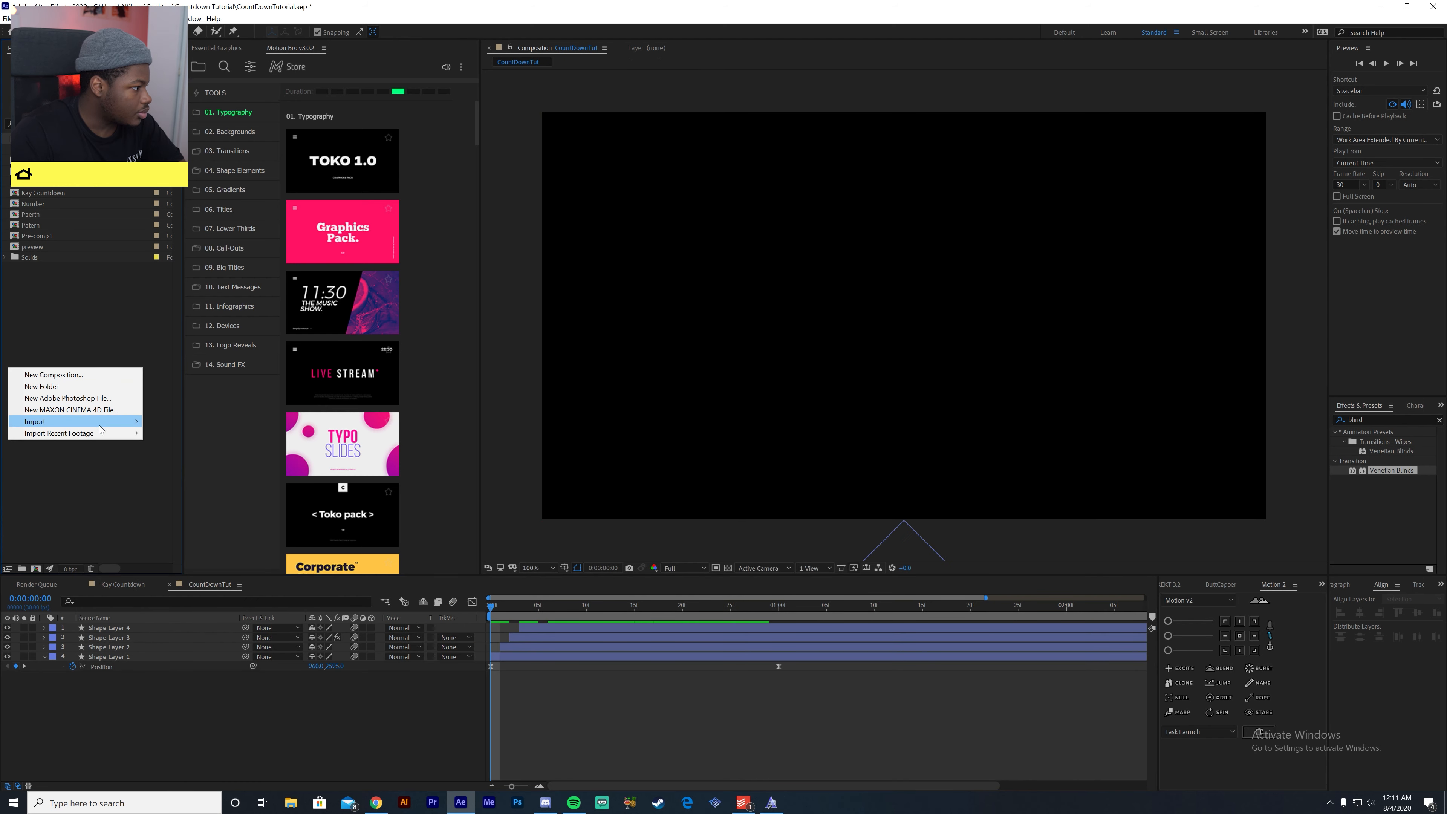
left_click(120, 375)
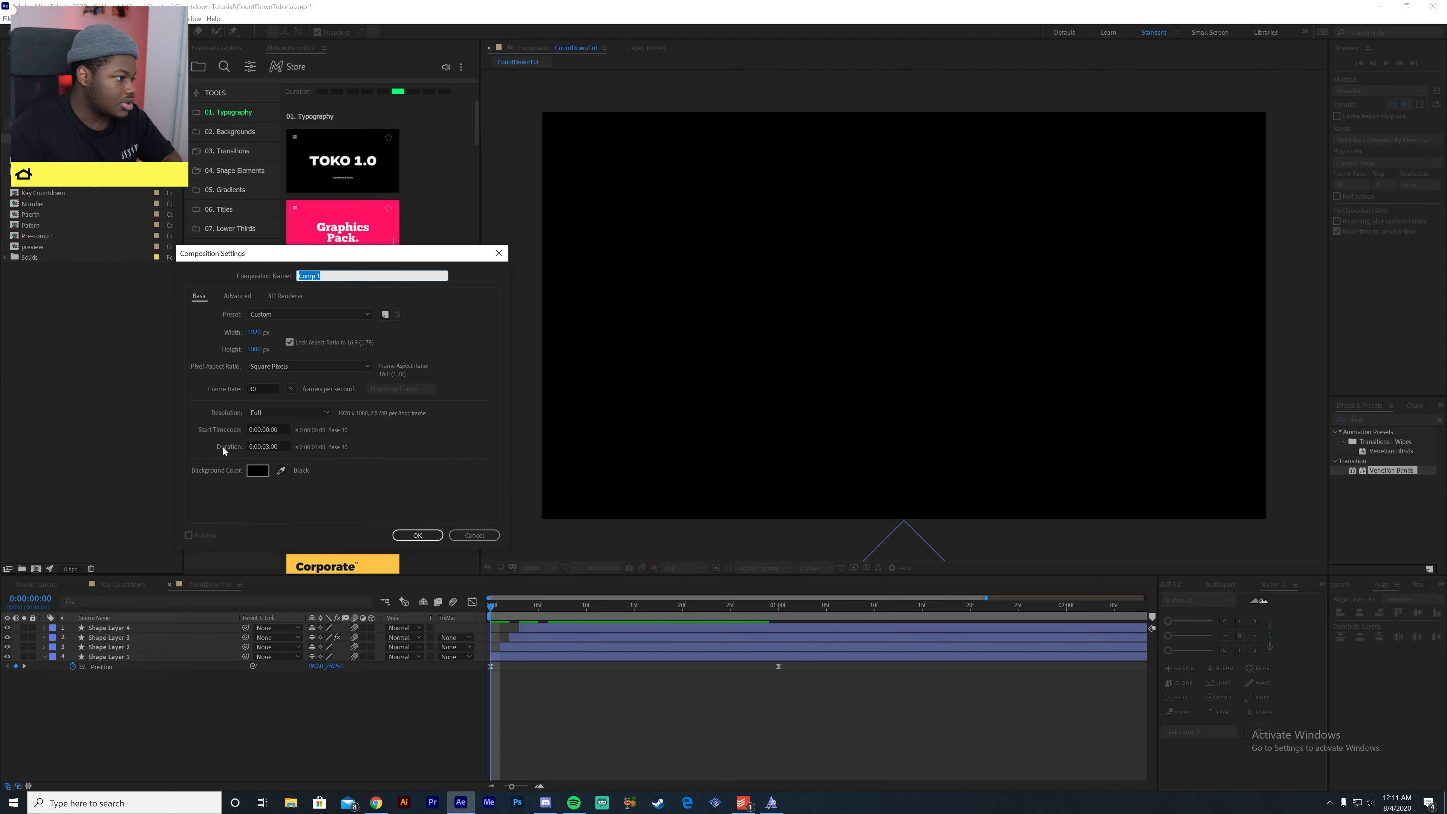
type("Backing")
key("Return")
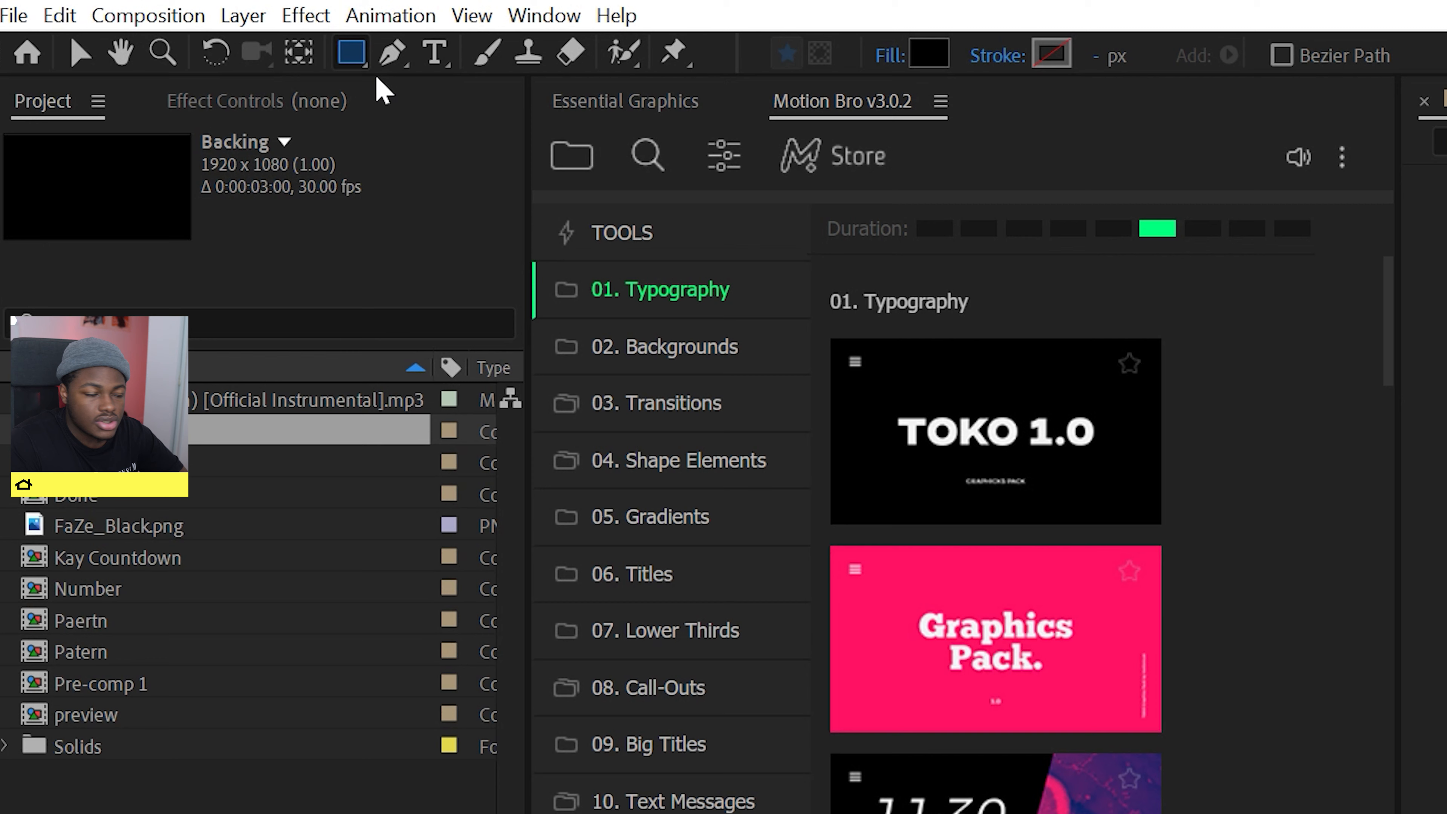
- Draw a small circle with the Ellipse tool in the upper-left corner of the Backing frame and make its fill white
left_click(365, 64)
left_click(415, 123)
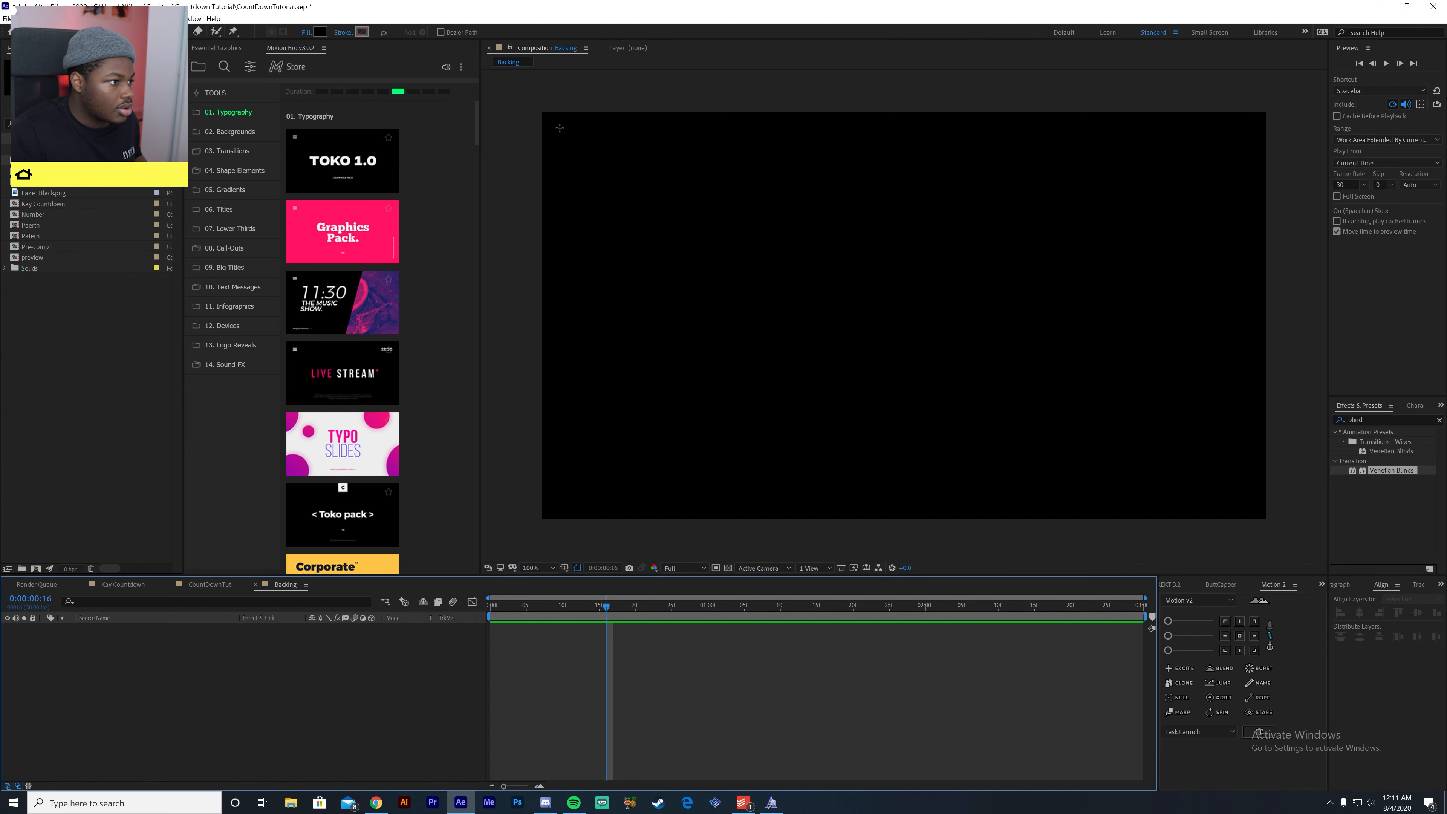
left_click_drag(546, 118, 559, 129)
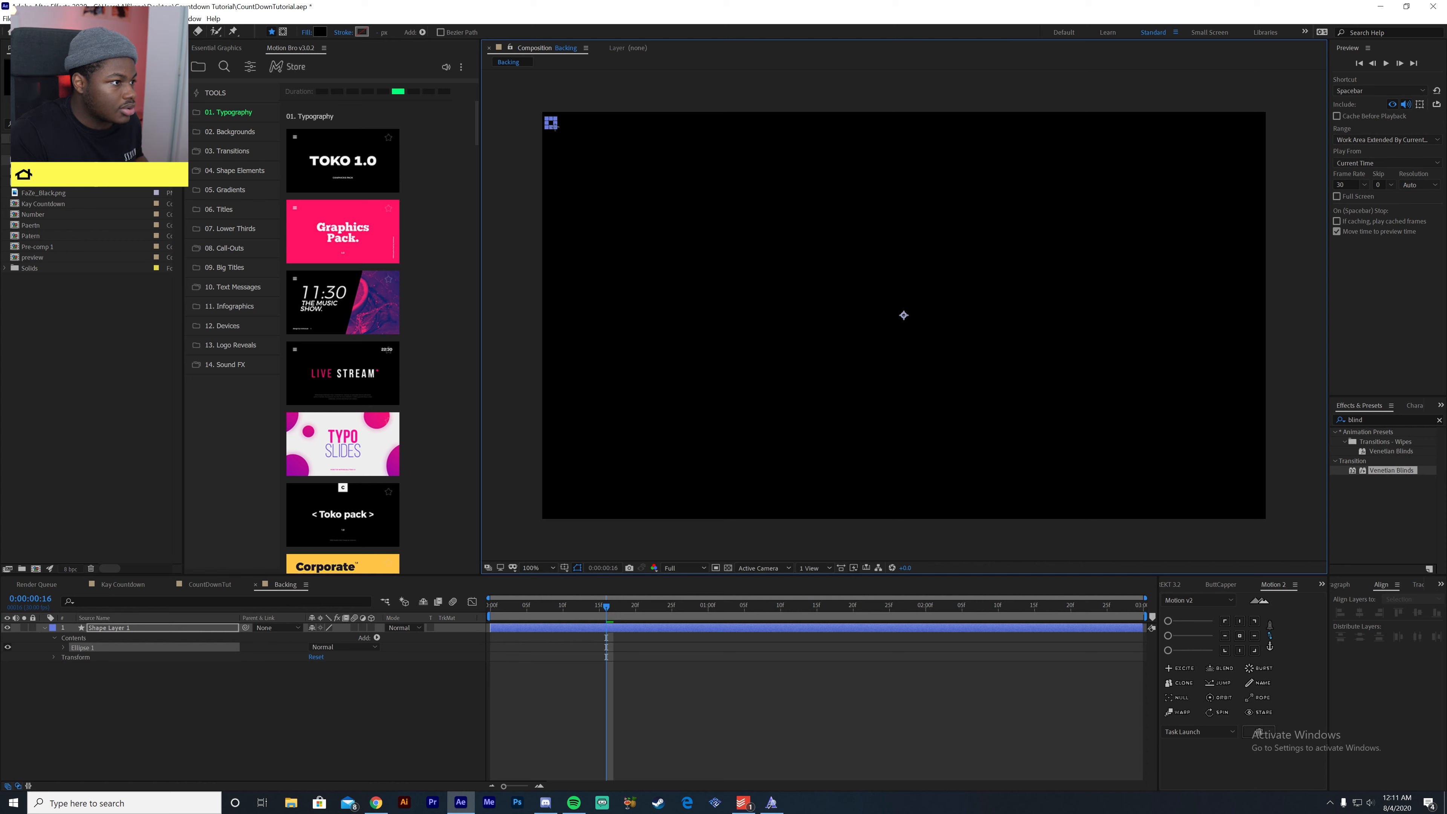
left_click(320, 33)
left_click_drag(668, 585, 594, 481)
left_click(838, 488)
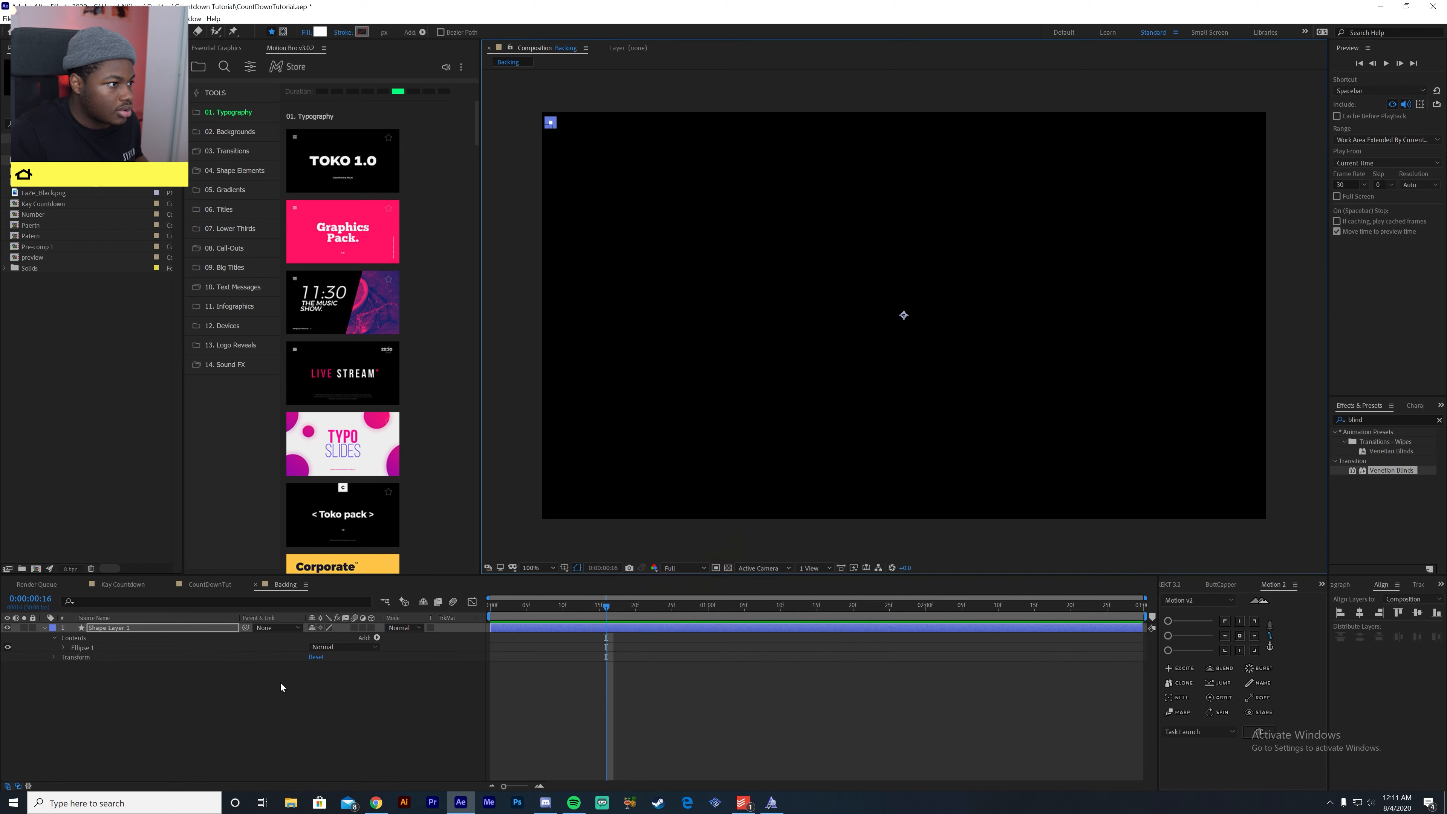
left_click(281, 683)
left_click(123, 629)
left_click(165, 685)
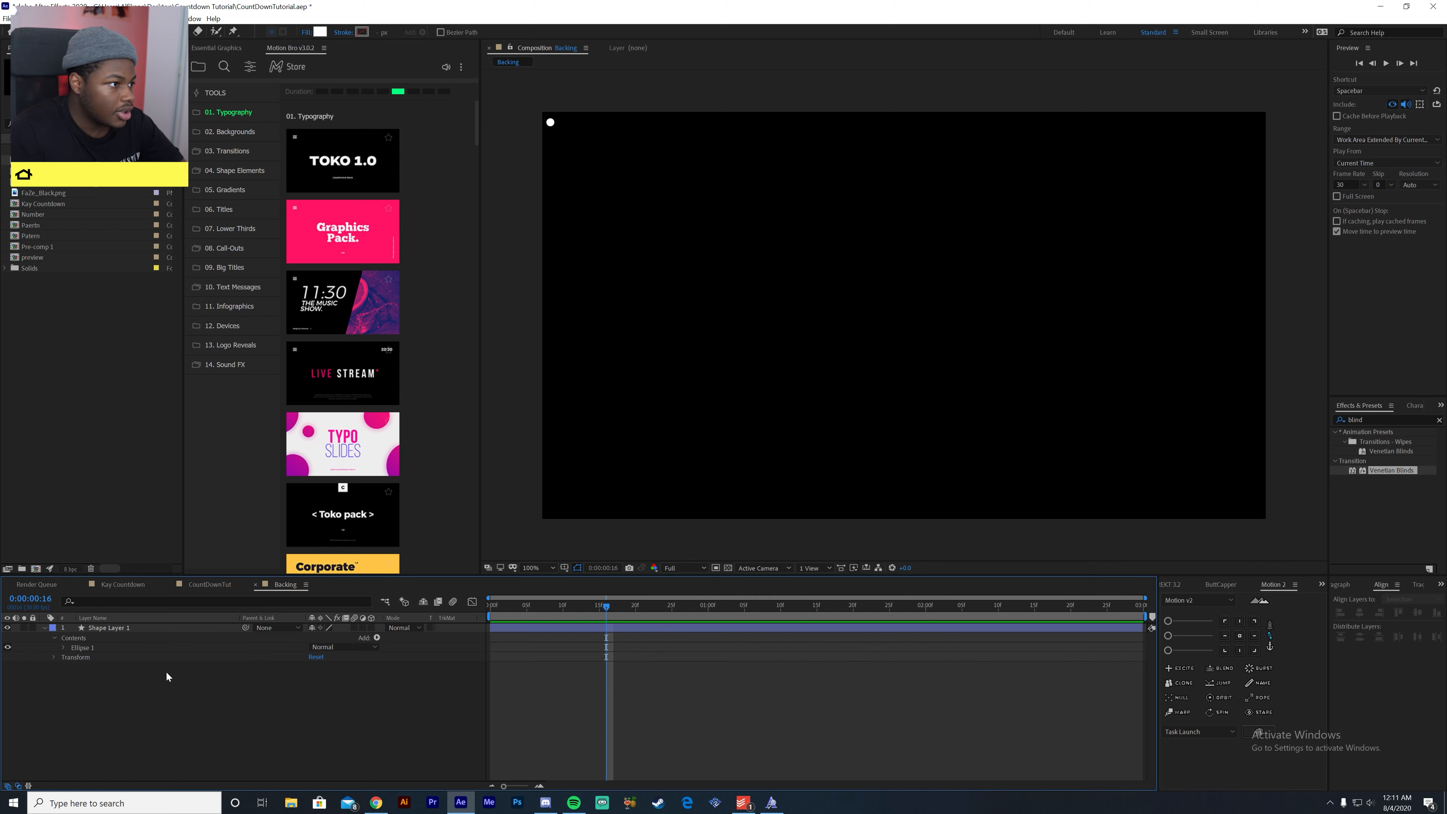
- Center Shape Layer 1's anchor point on the circle and nudge the circle slightly within the frame's upper-left corner
left_click(170, 630)
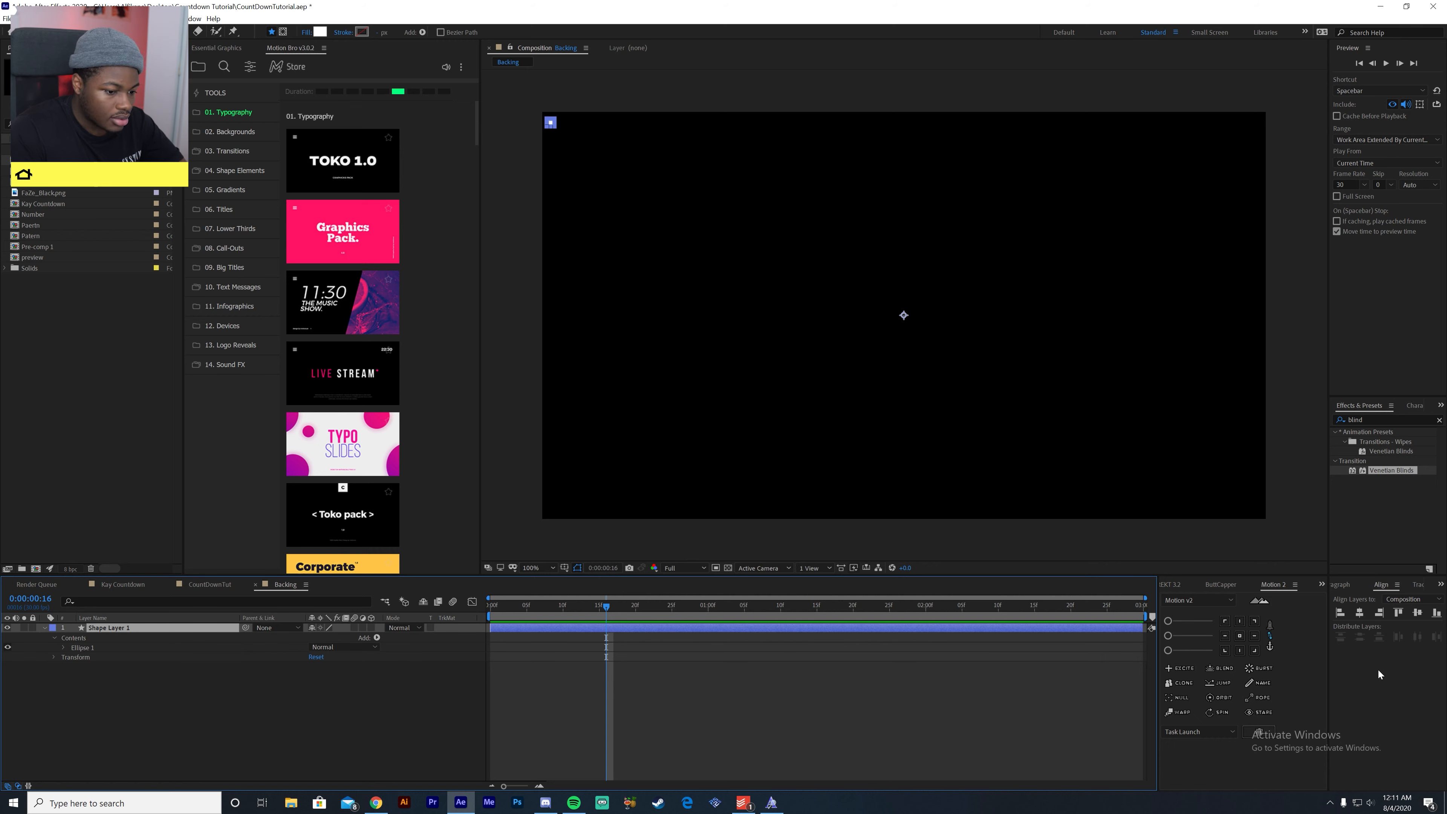
left_click(1240, 636)
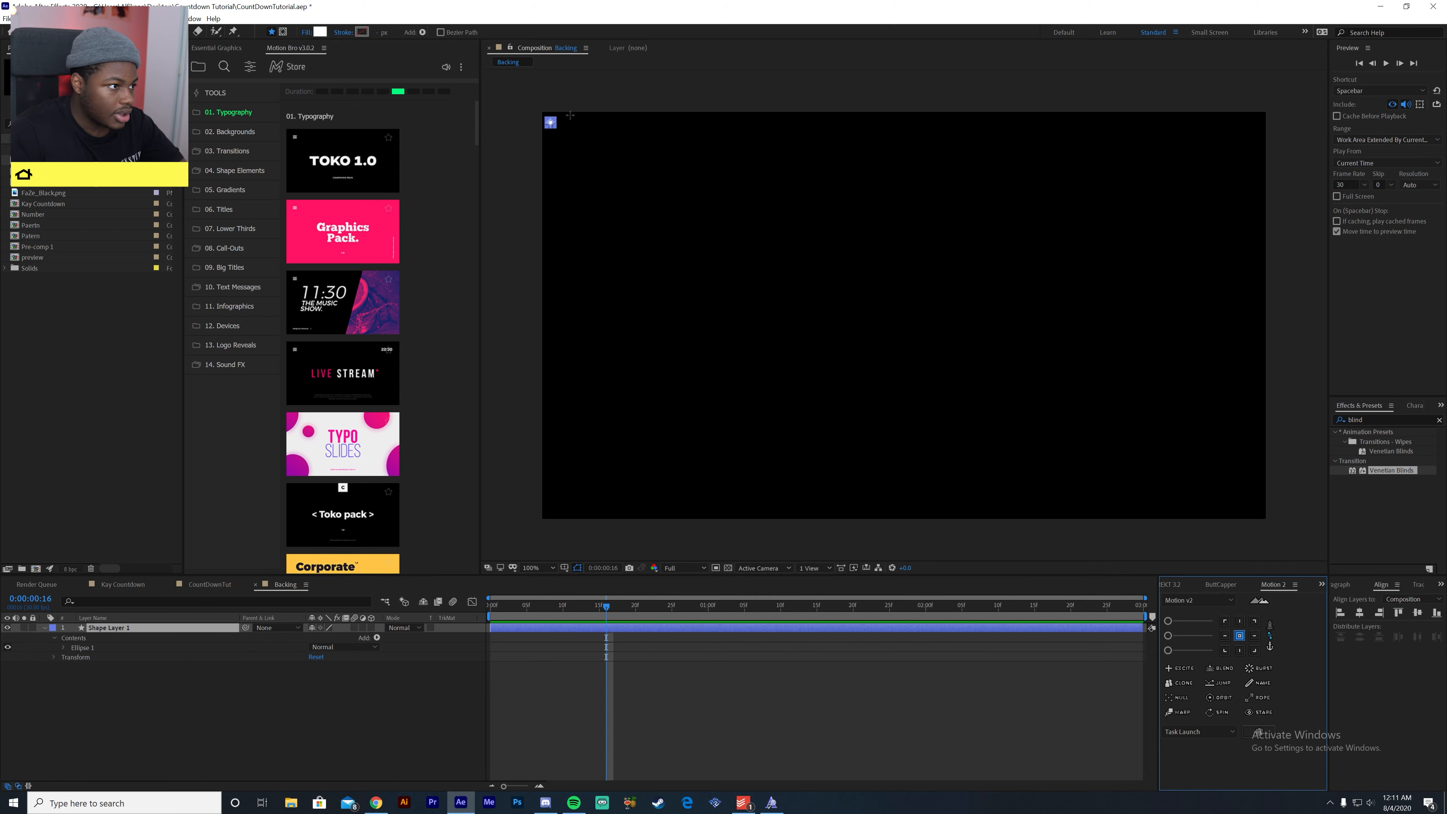
left_click(24, 32)
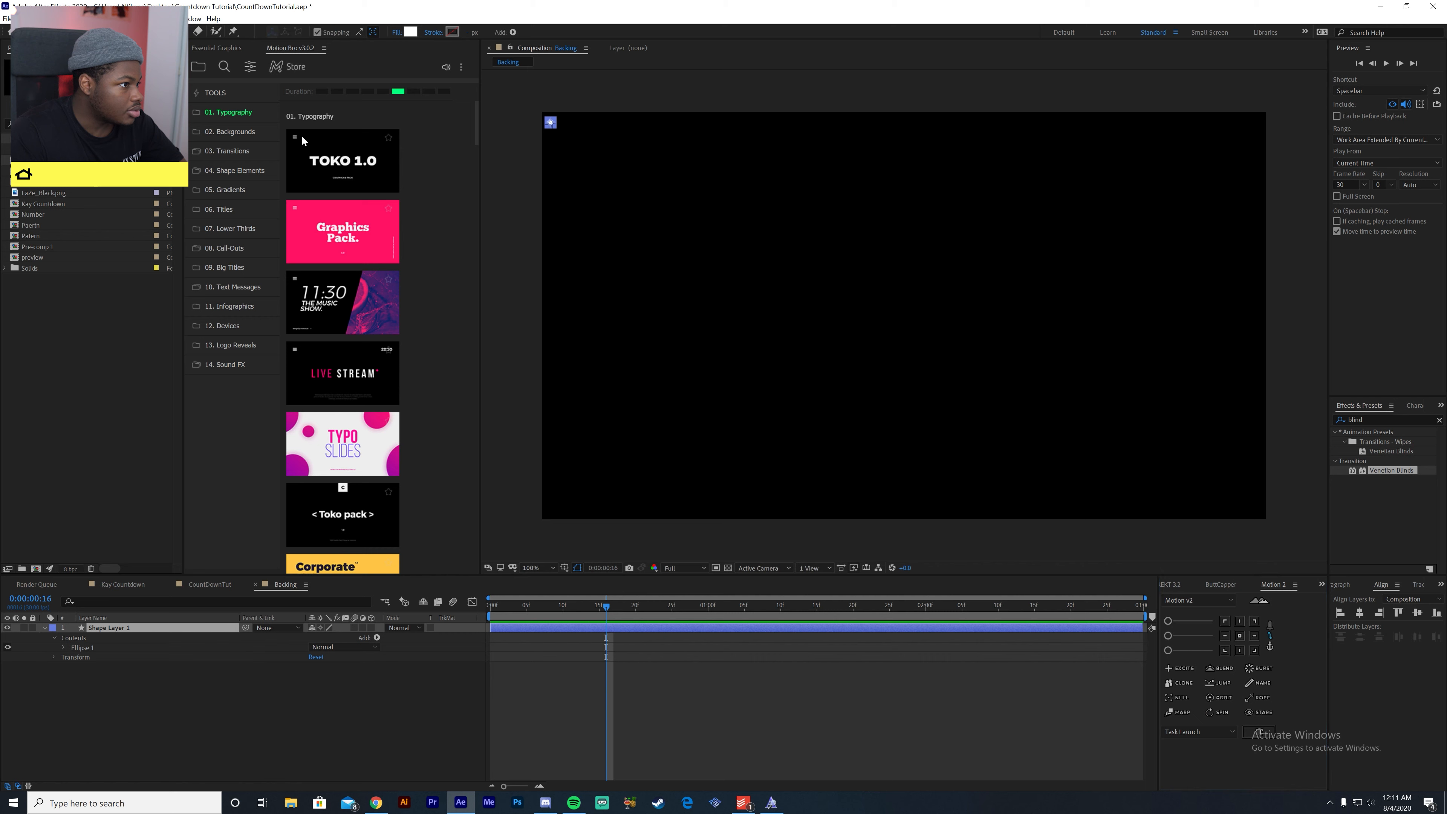
left_click(552, 124)
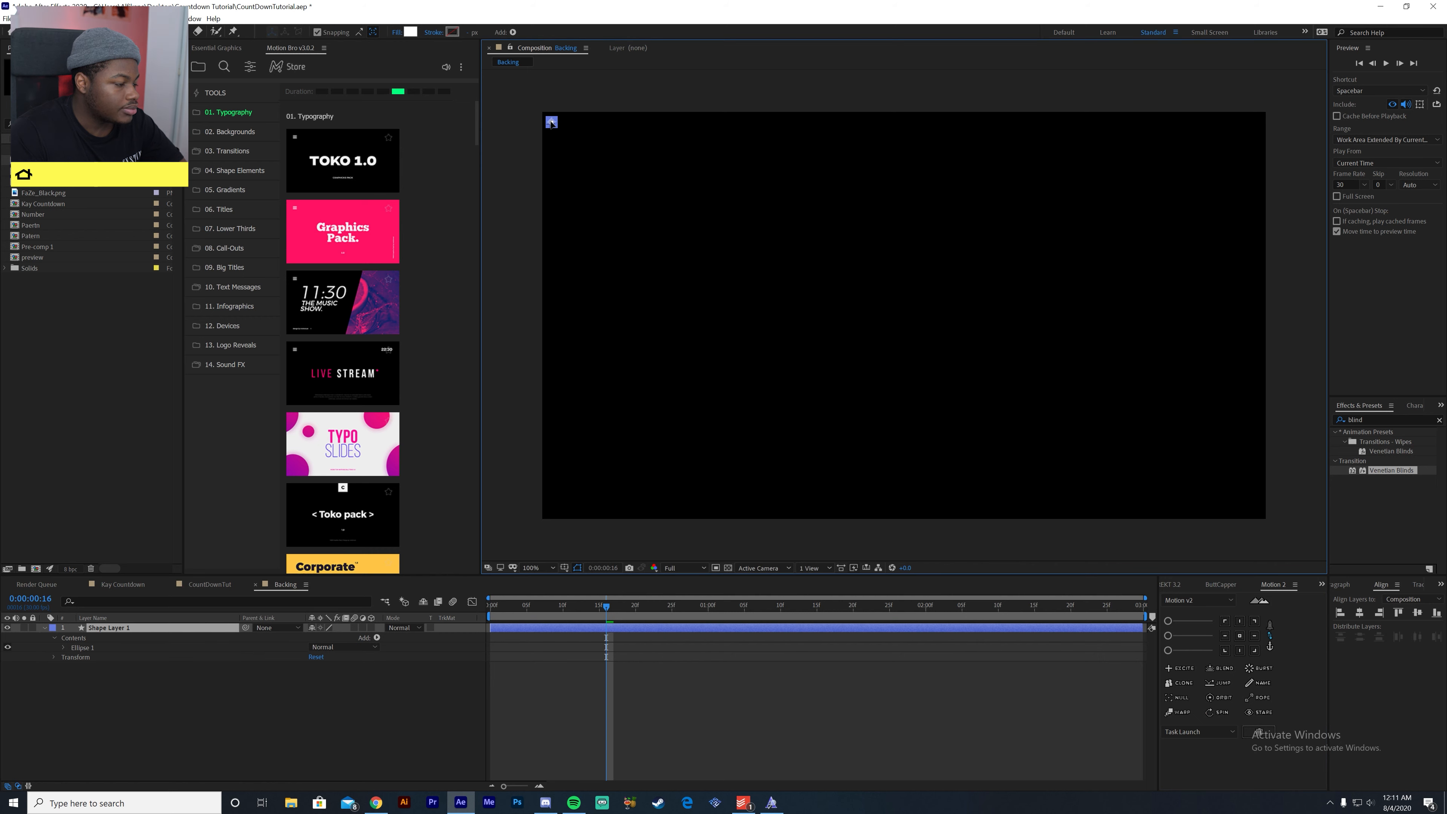
left_click(497, 641)
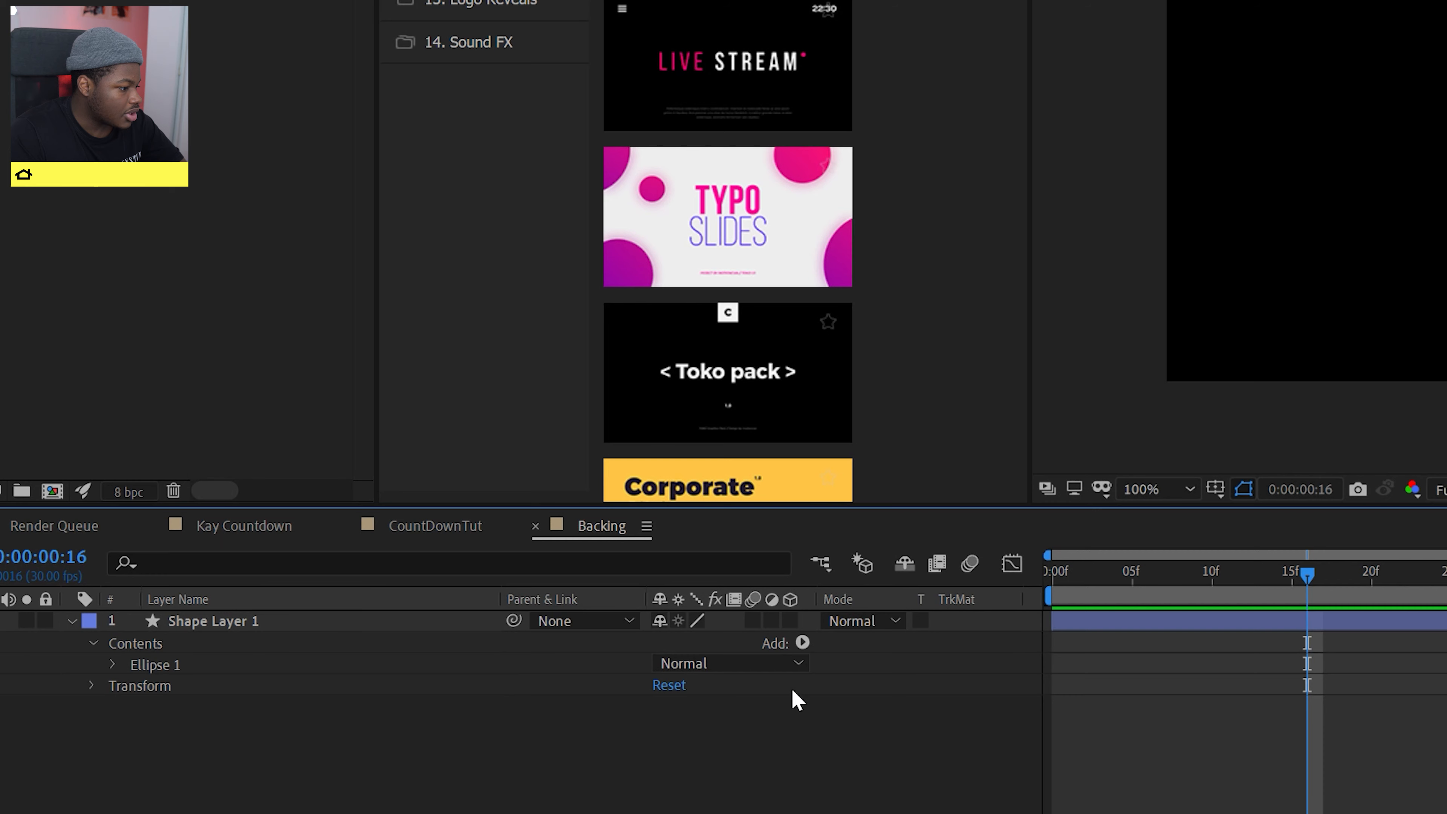
- Add a Repeater to Shape Layer 1 and set its copies to 19 to form a row of dots
left_click(377, 638)
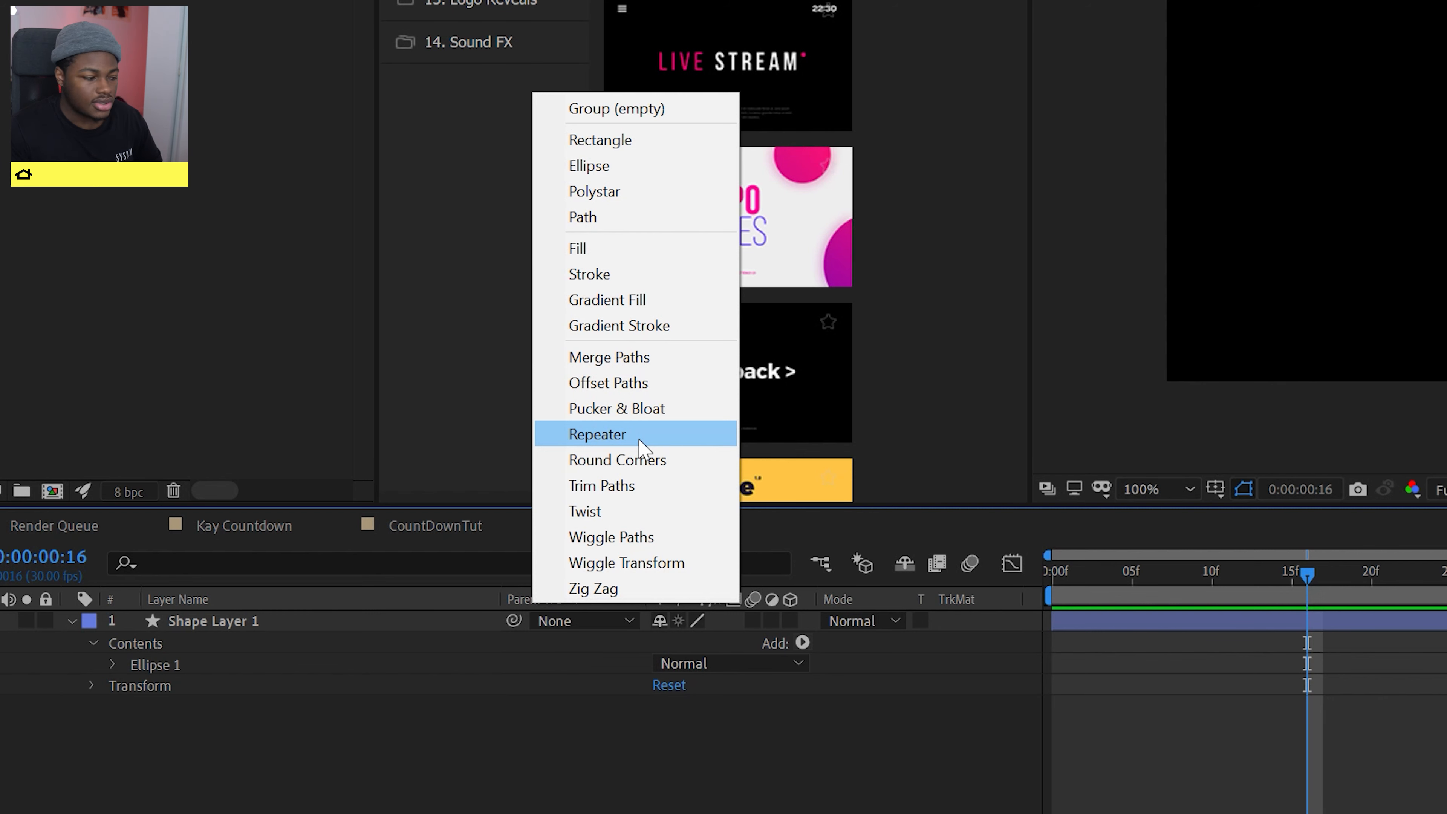
left_click(639, 440)
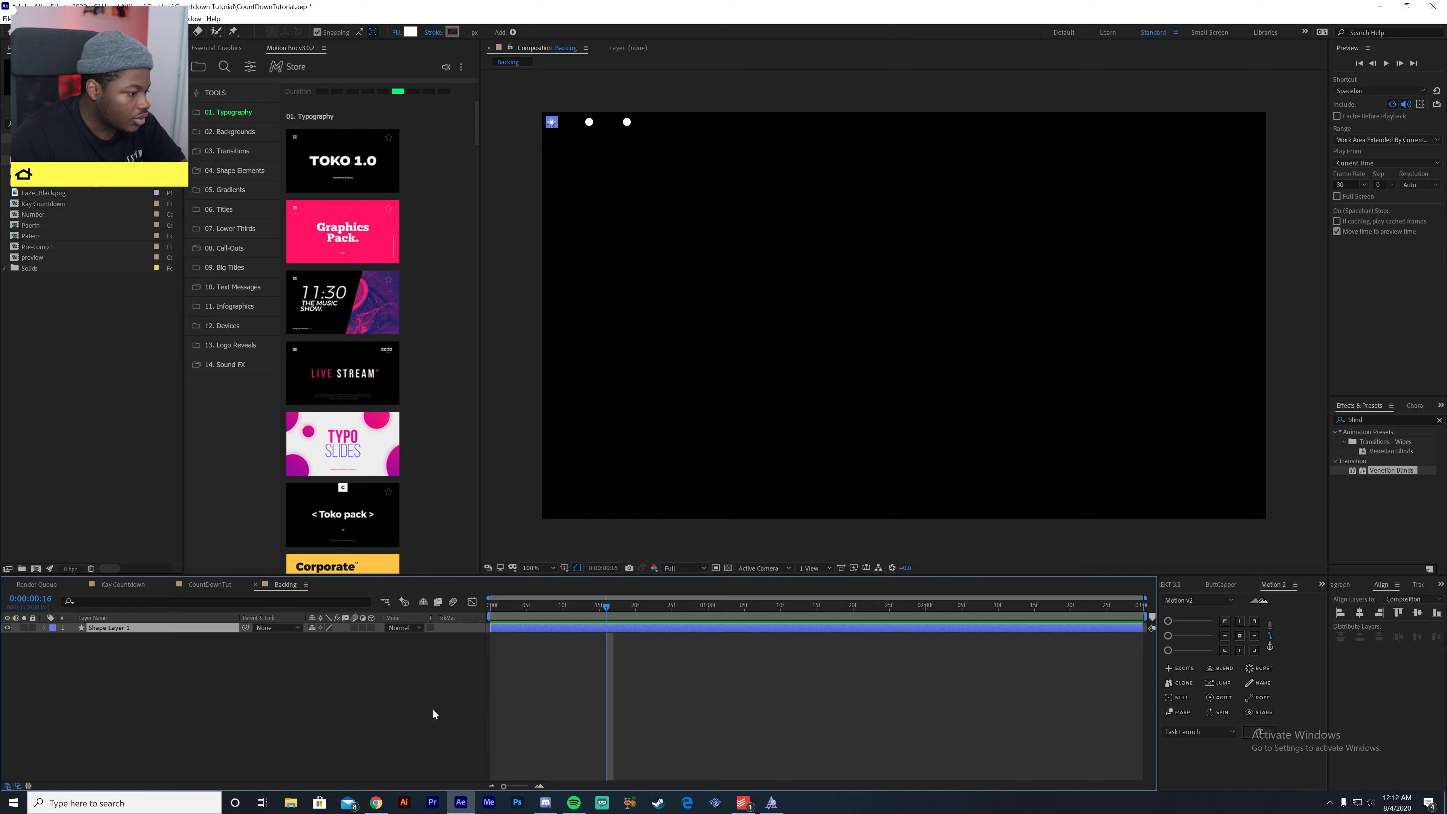
left_click(42, 628)
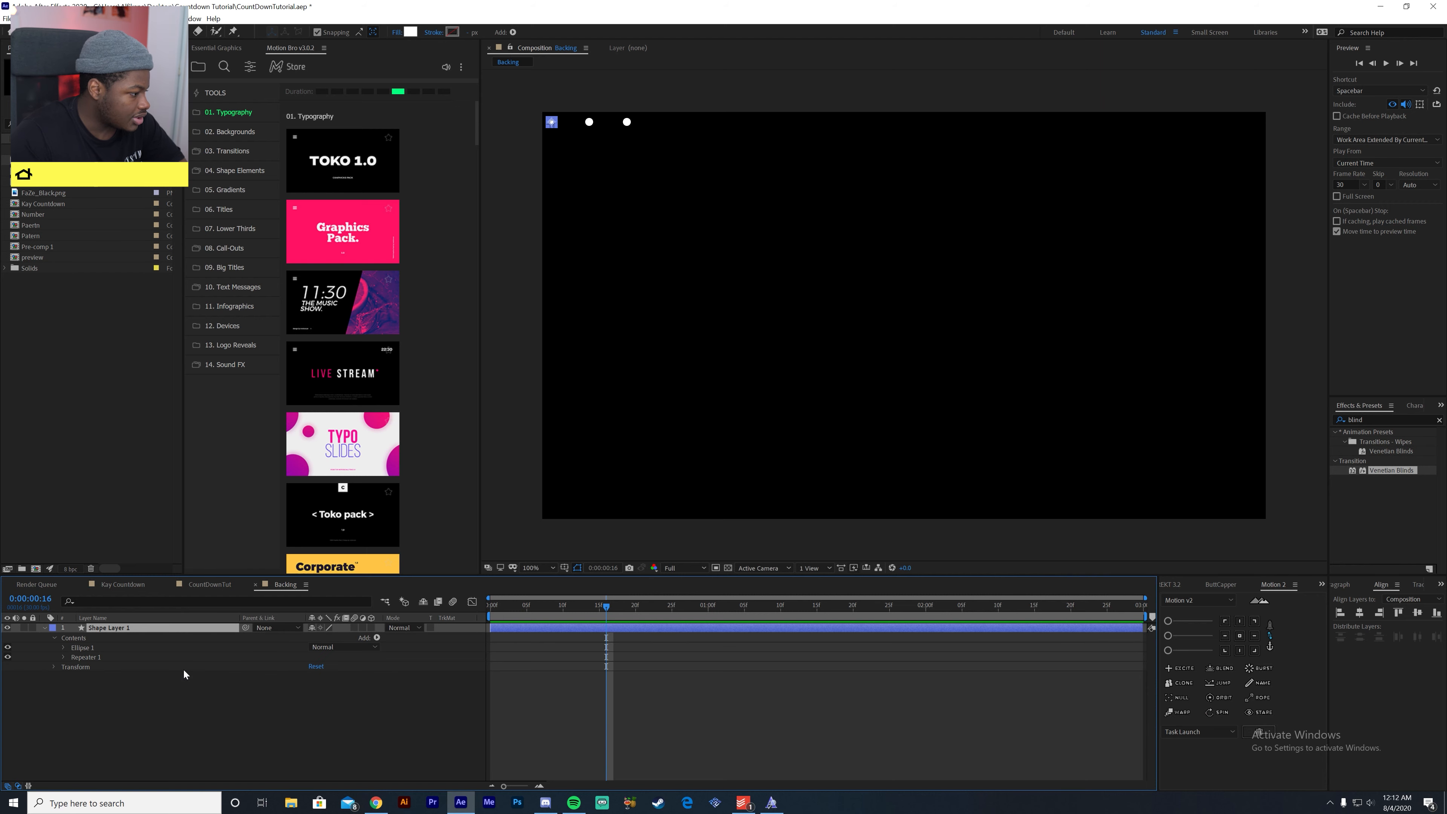
left_click(377, 638)
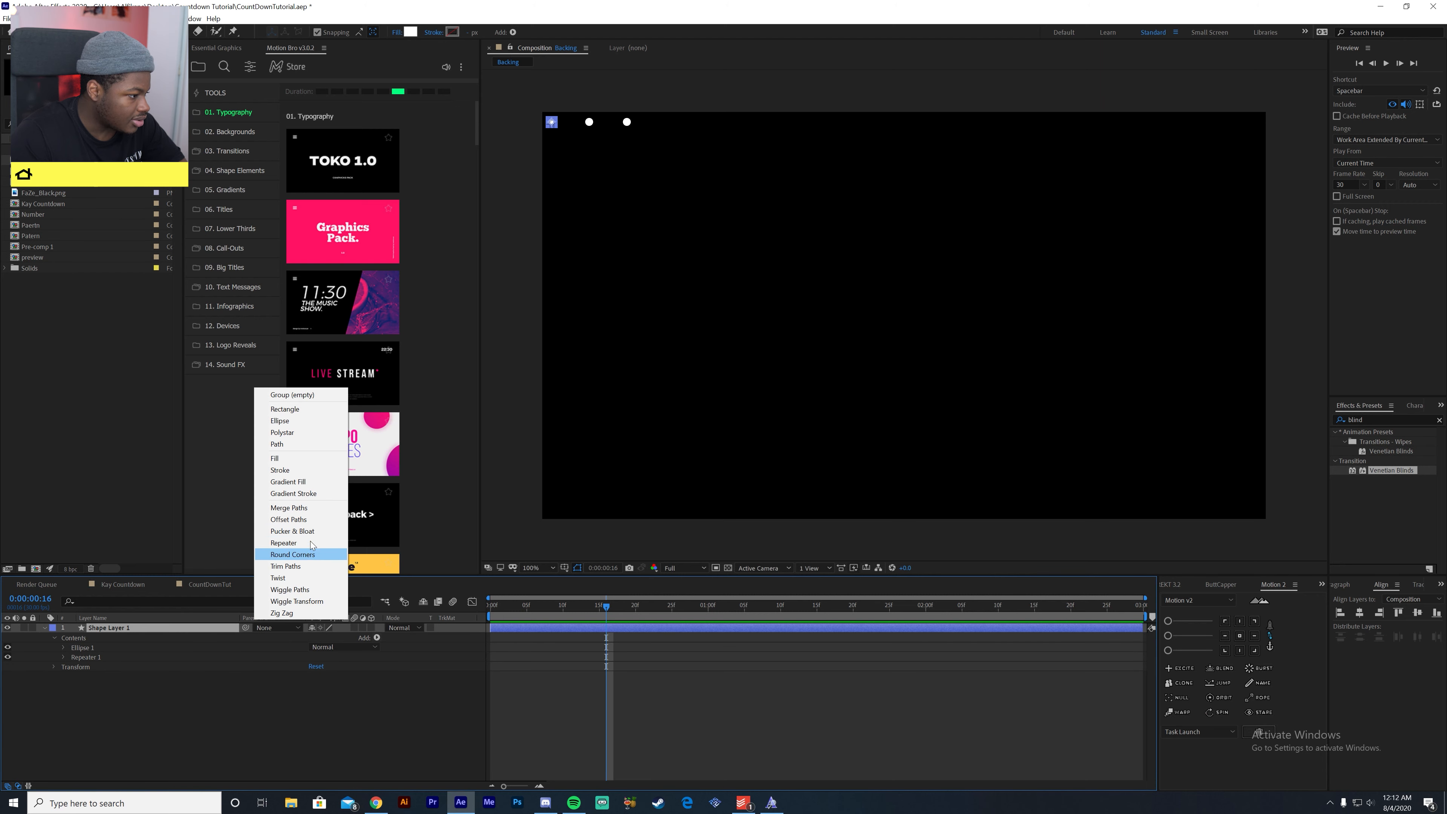
left_click(198, 660)
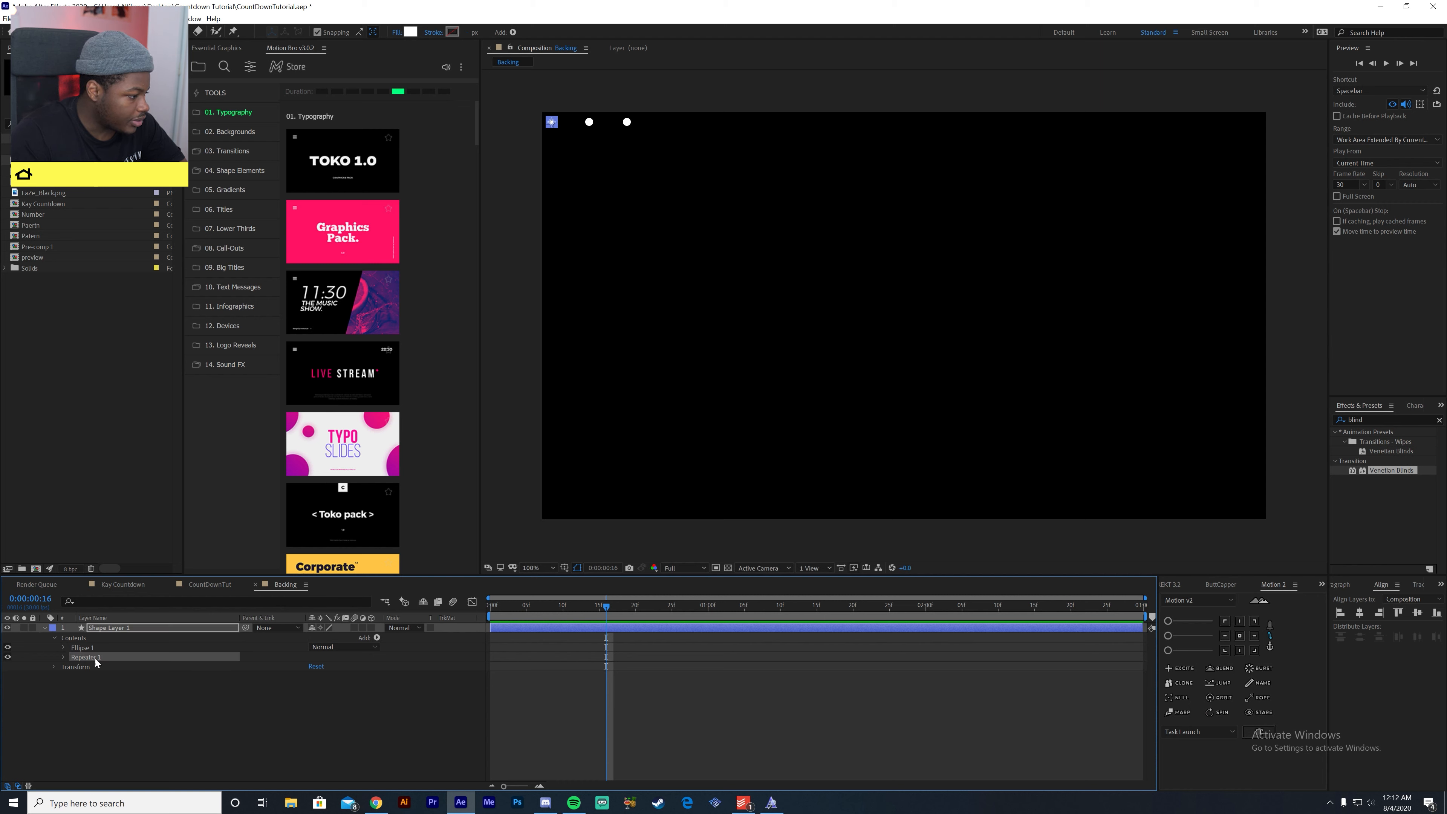
left_click(62, 658)
left_click_drag(313, 666, 327, 667)
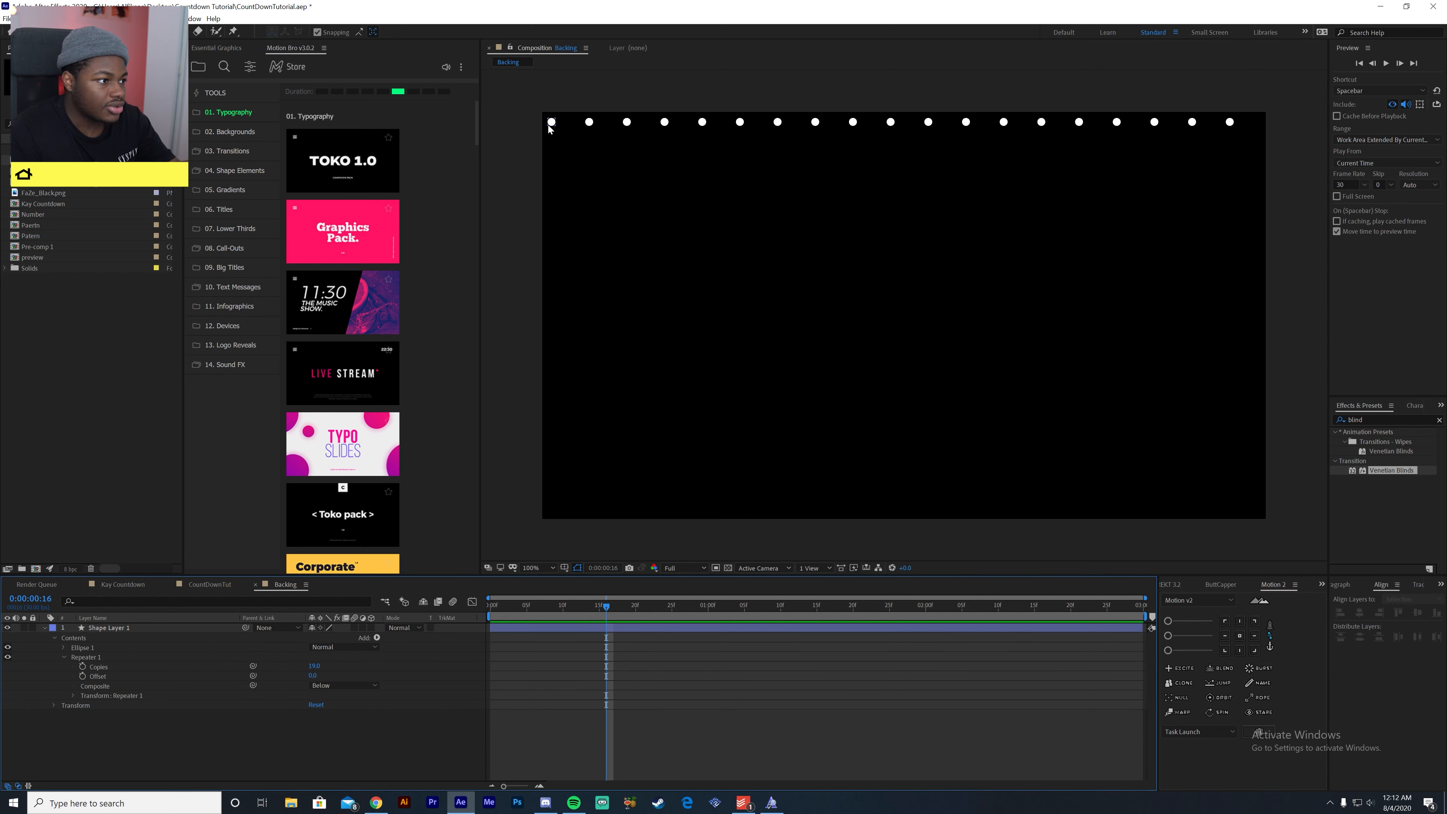
- Try scaling Shape Layer 1 down to 75%, and undo the scale change
left_click(552, 124)
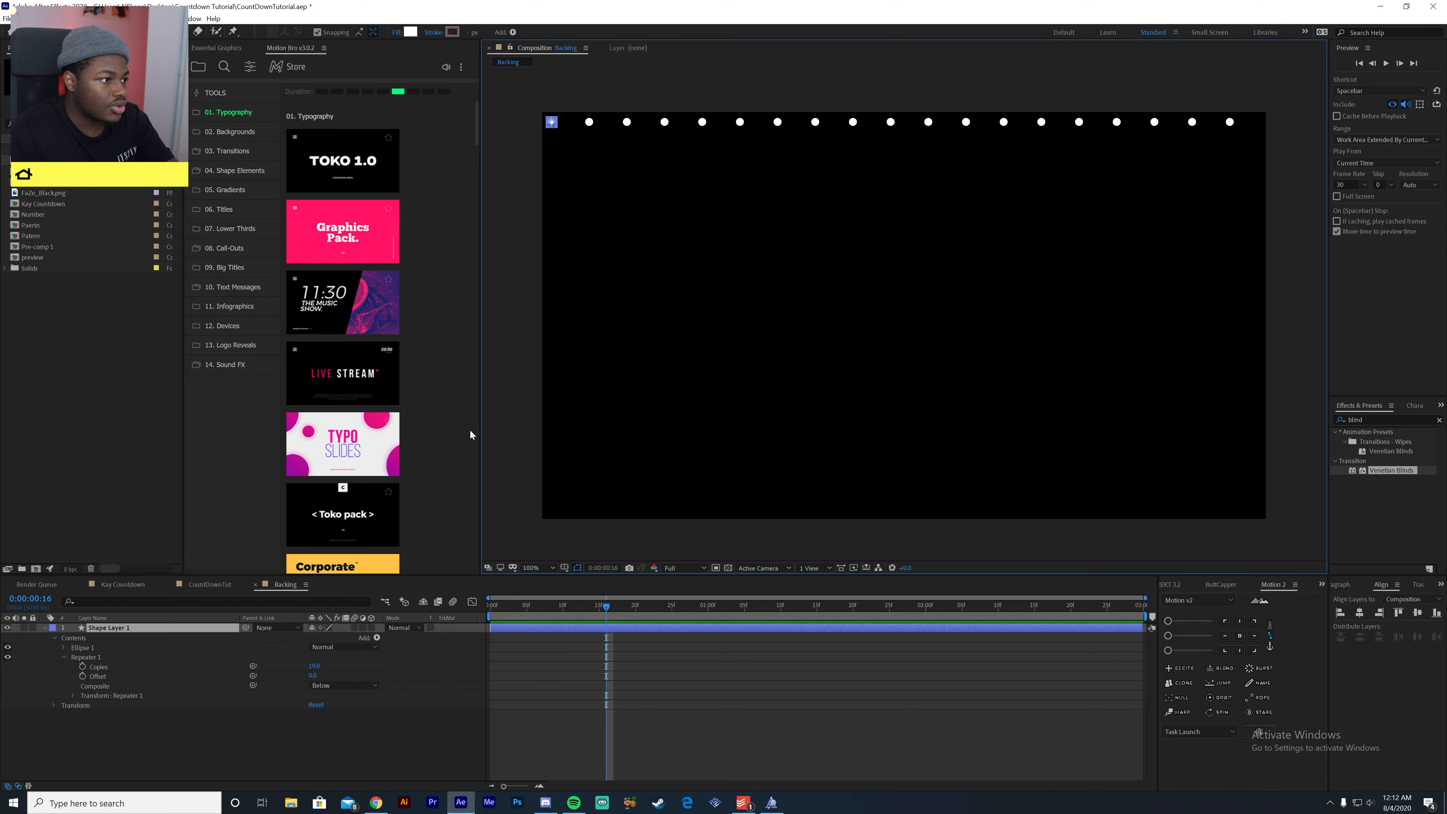
key("s")
left_click_drag(327, 638, 346, 670)
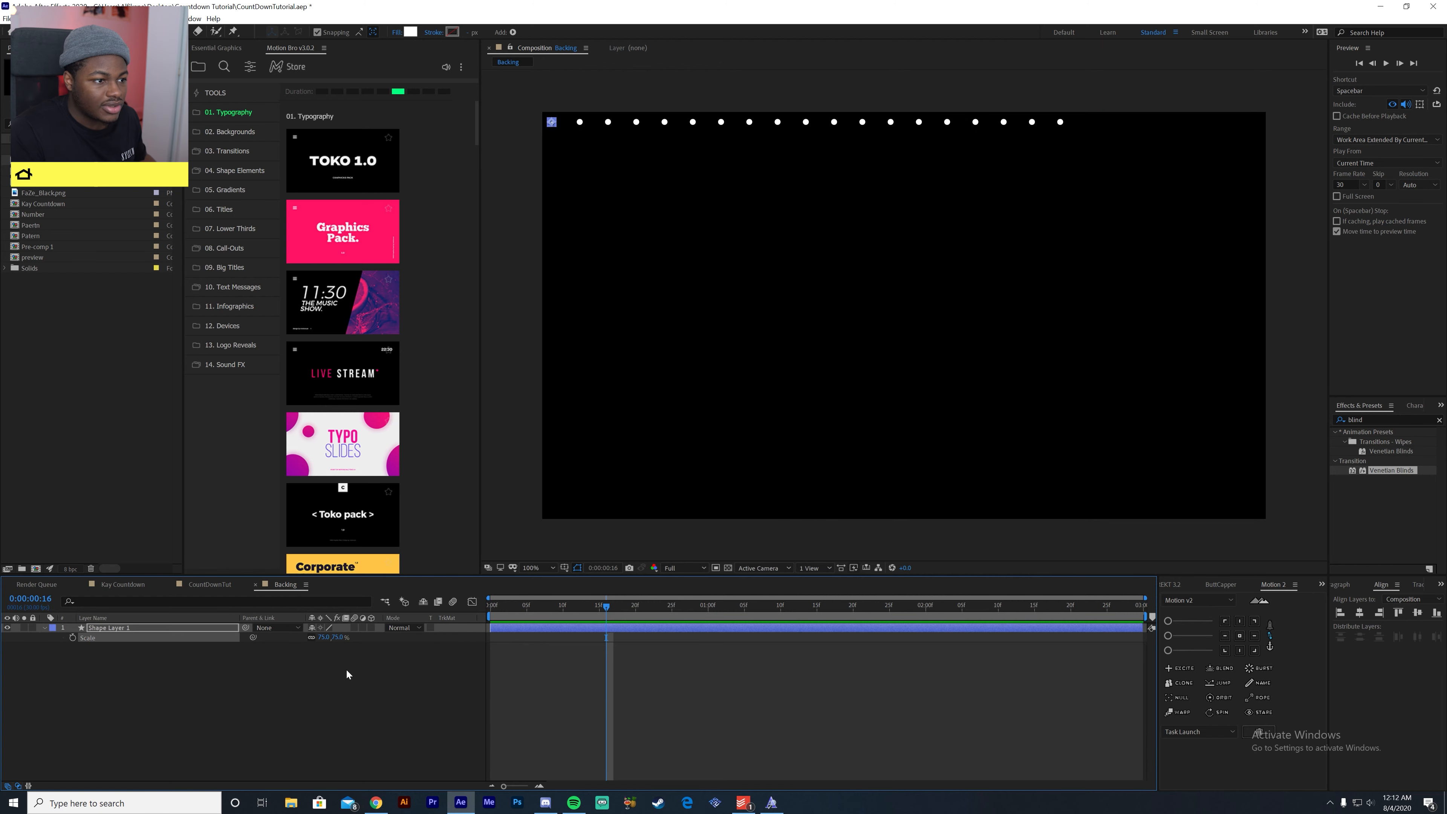
key("ctrl+z")
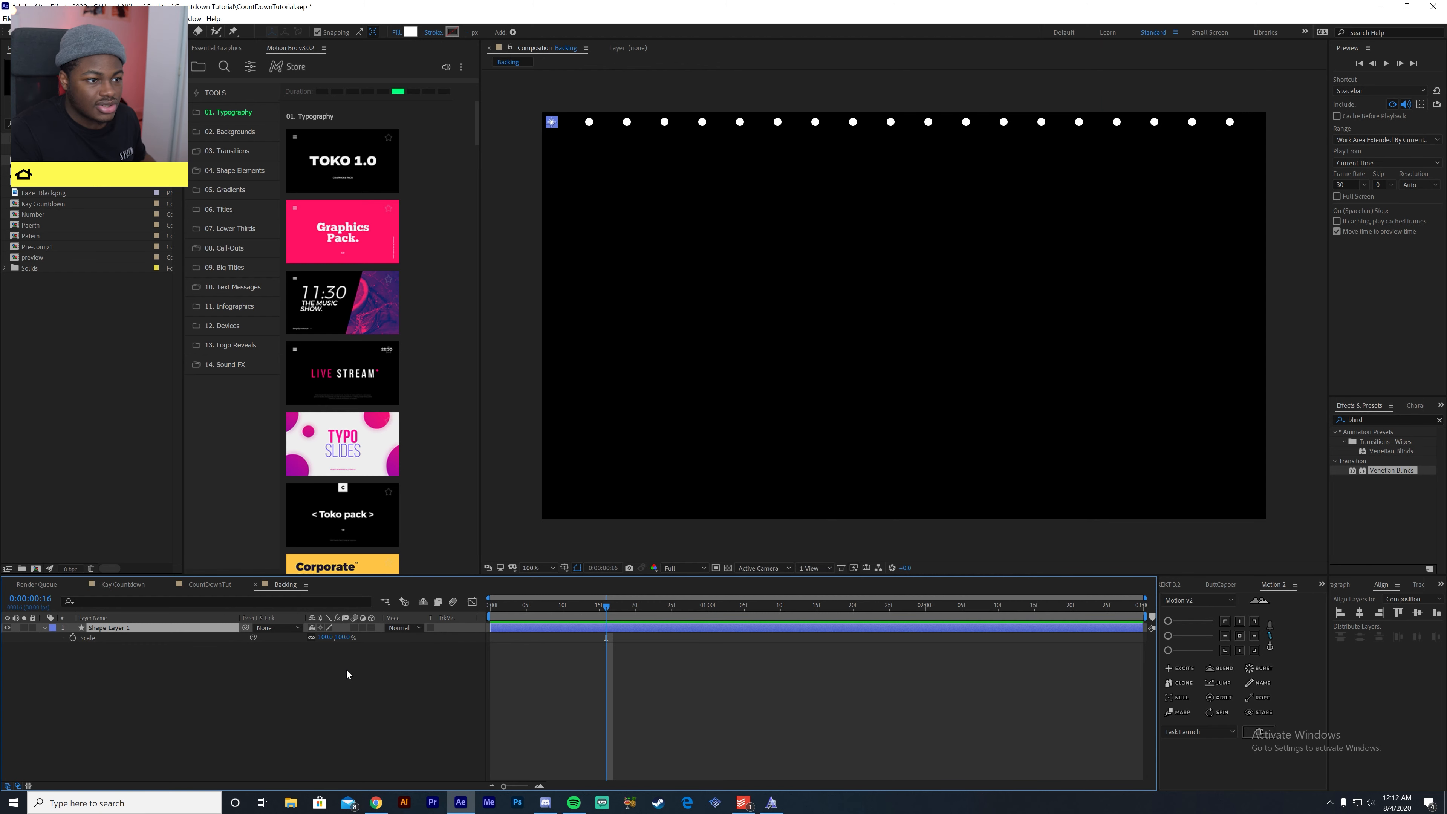
- Expand Ellipse 1 down to its Ellipse Path 1 and adjust the dots' size there
left_click(46, 628)
left_click(46, 628)
left_click(55, 646)
left_click(56, 641)
left_click(56, 638)
left_click(64, 647)
left_click(74, 656)
mouse_move(323, 668)
left_mouse_down()
mouse_move(342, 675)
mouse_move(326, 675)
left_mouse_up()
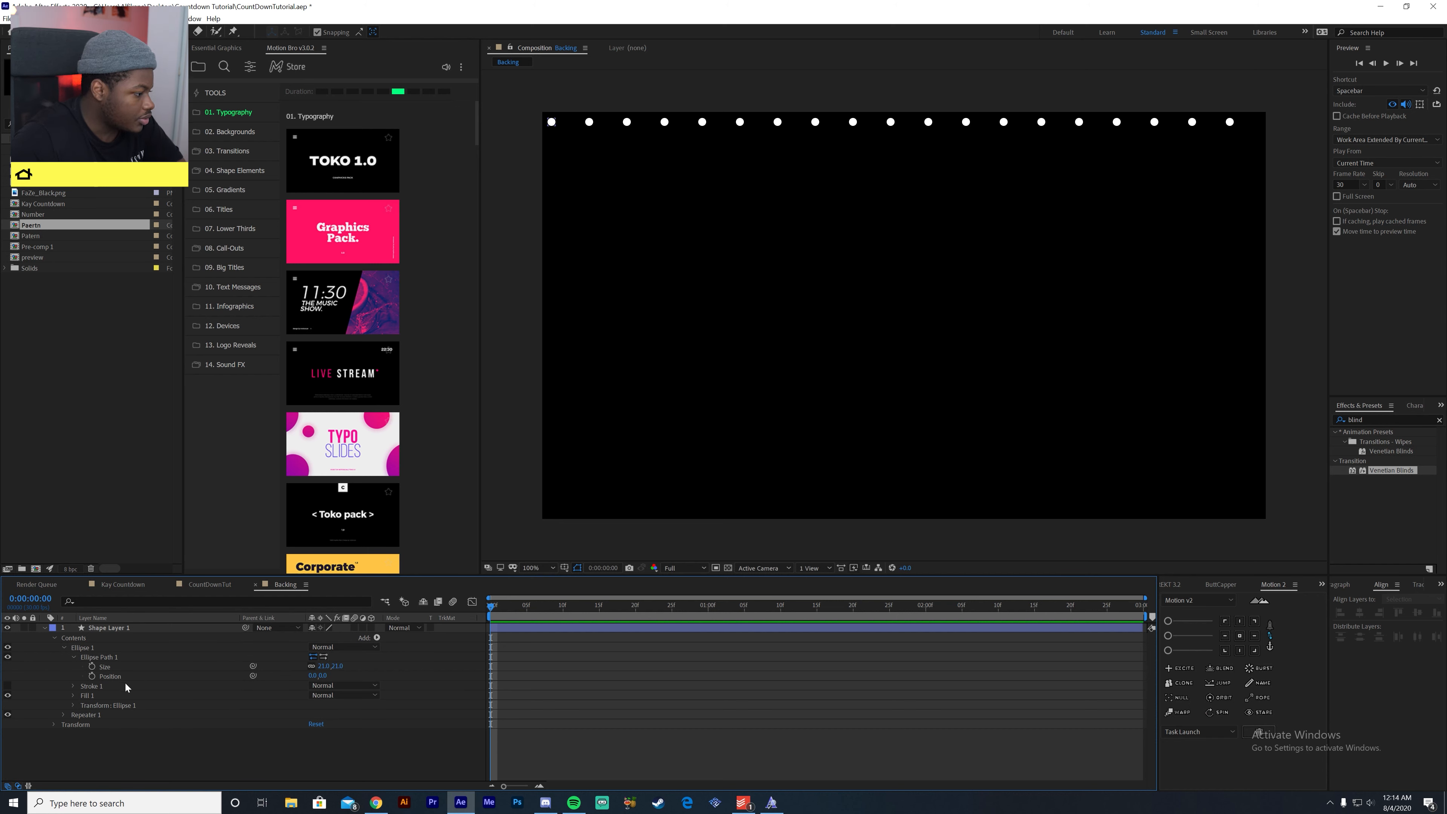
- Add a second Repeater to Shape Layer 1 and reveal its transform properties
left_click(376, 638)
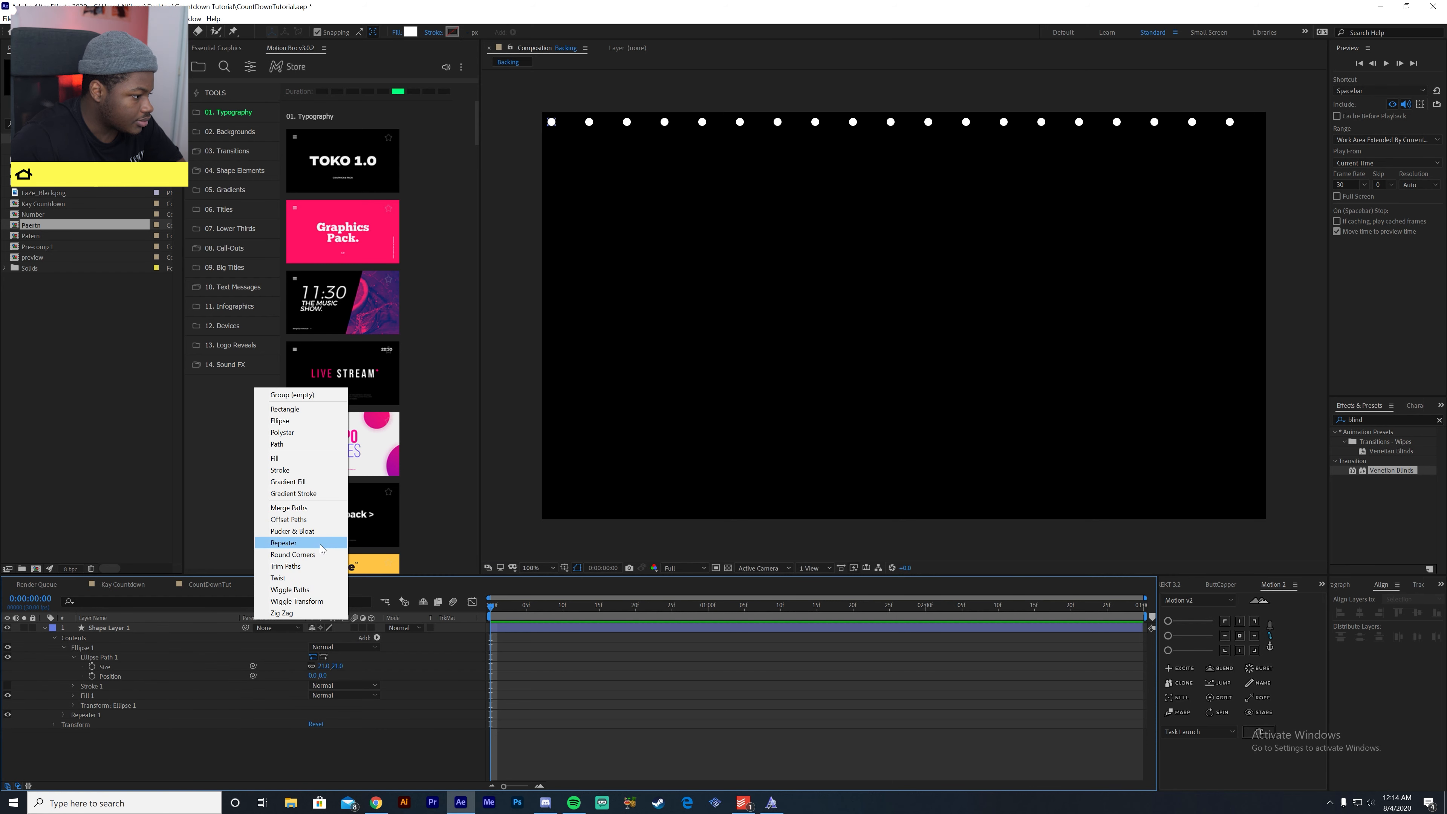
left_click(302, 545)
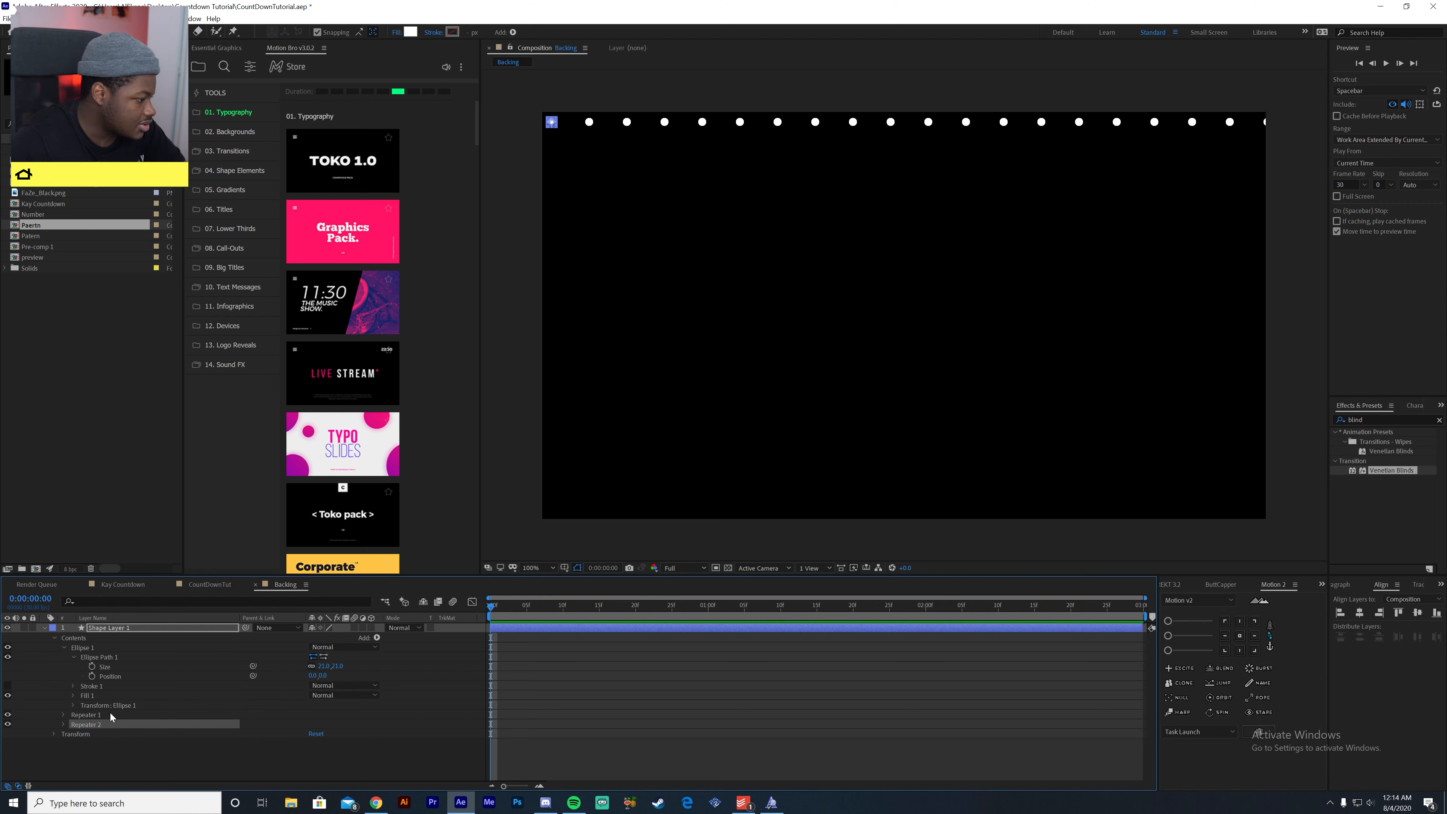
left_click(63, 725)
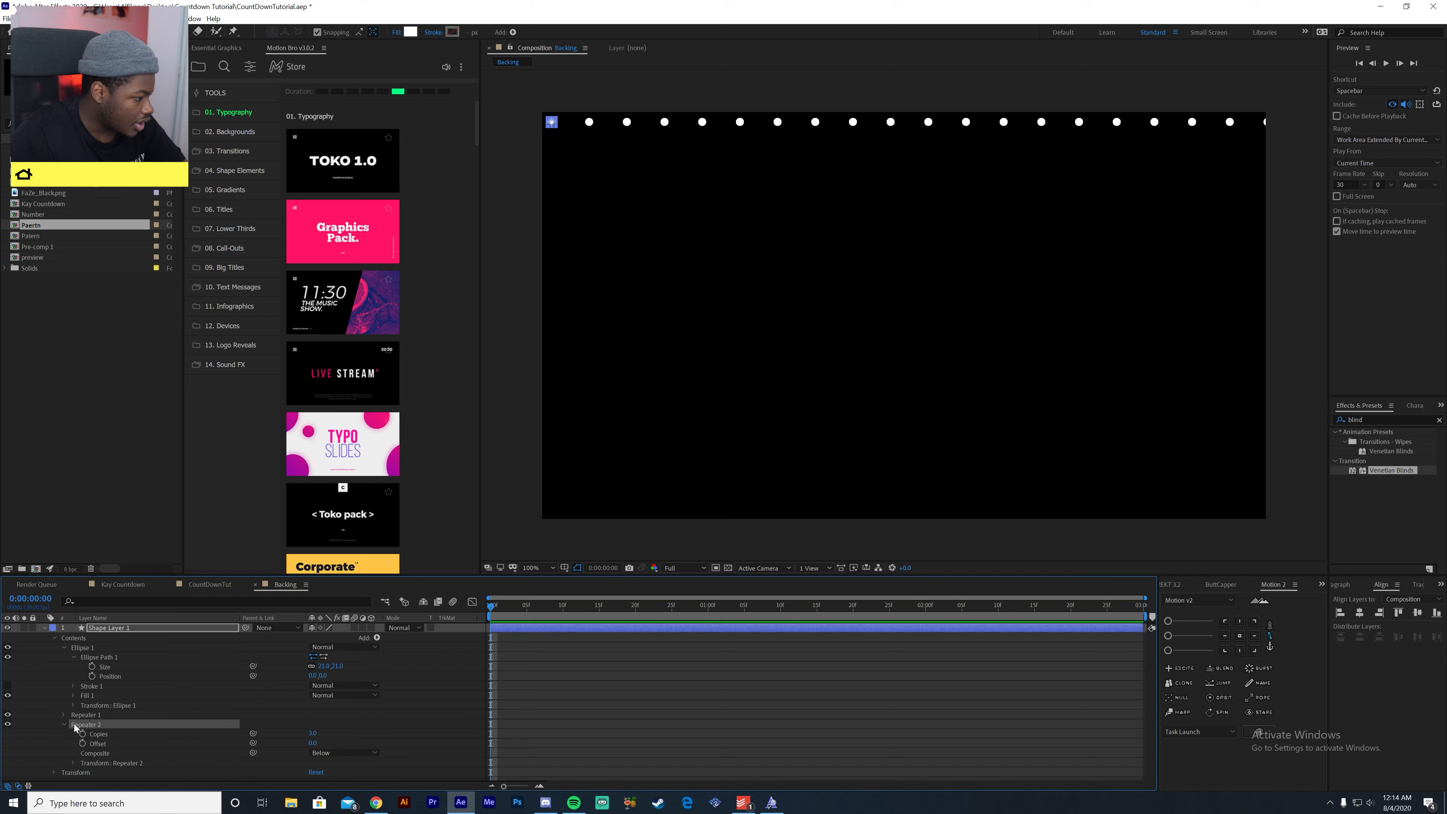
left_click(74, 762)
scroll(86, 759, "down", 3)
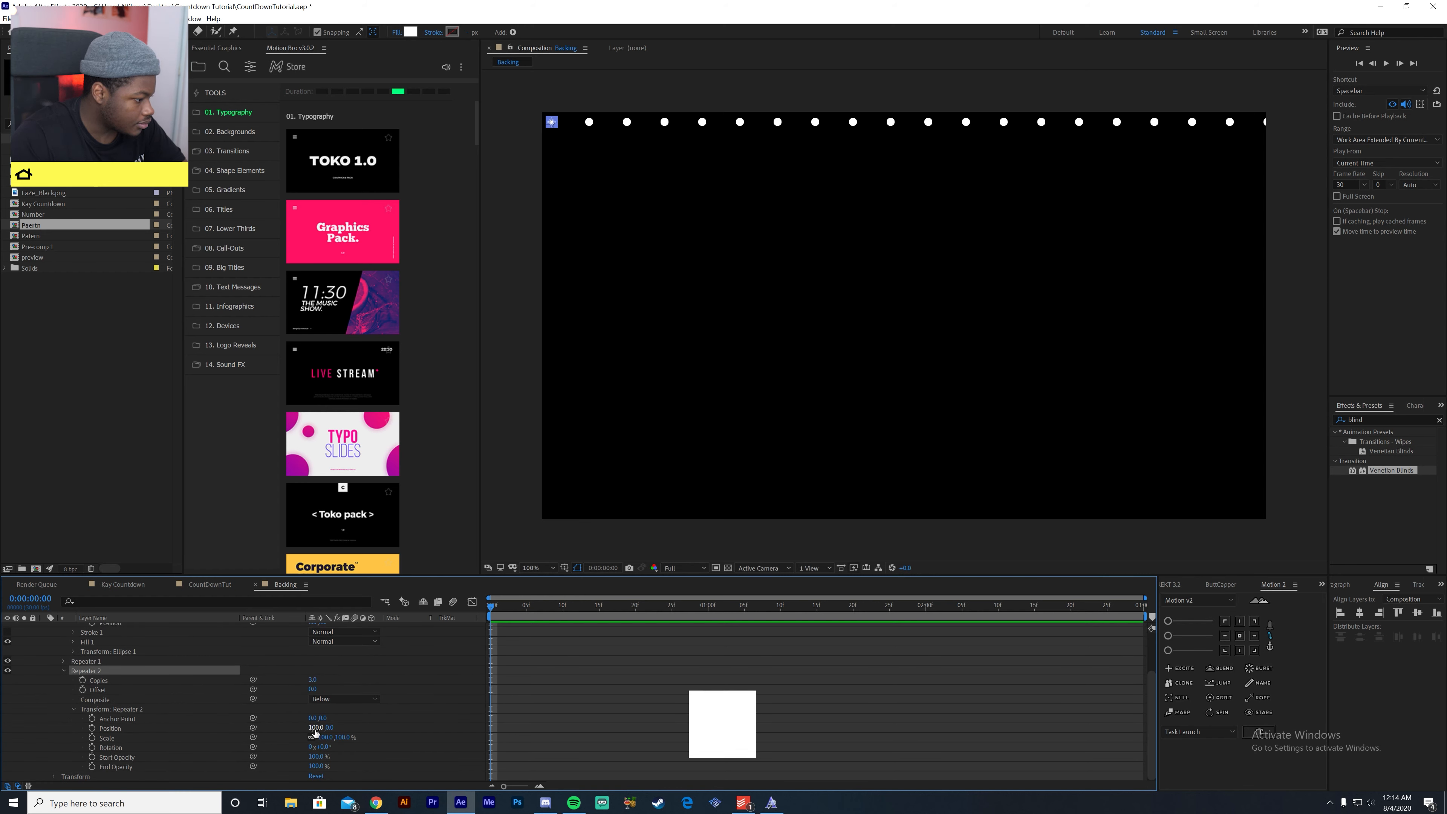
- Set Repeater 2's transform position to 0, 100 so the dot row repeats downward
left_click(312, 728)
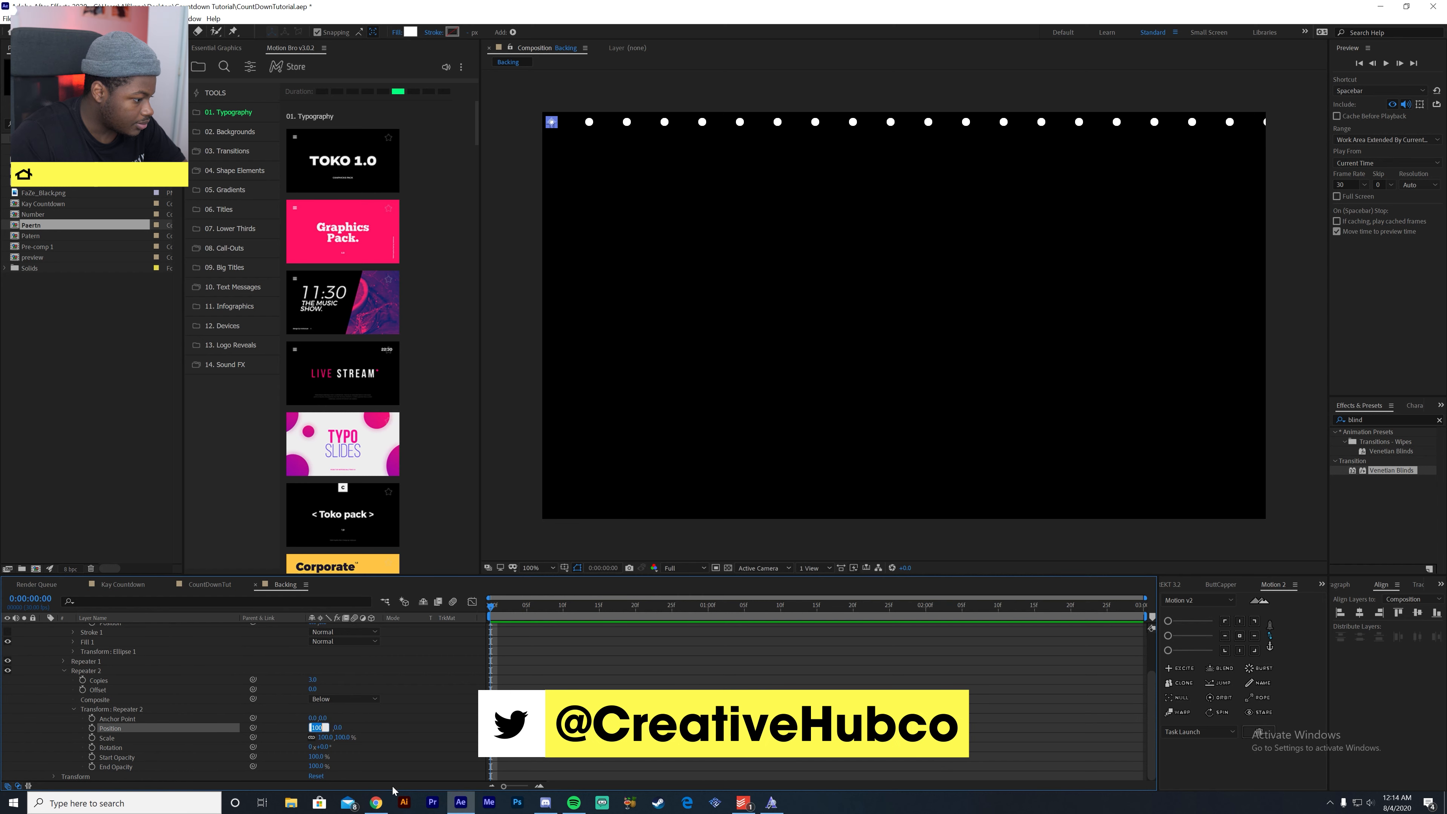
type("0")
key("Return")
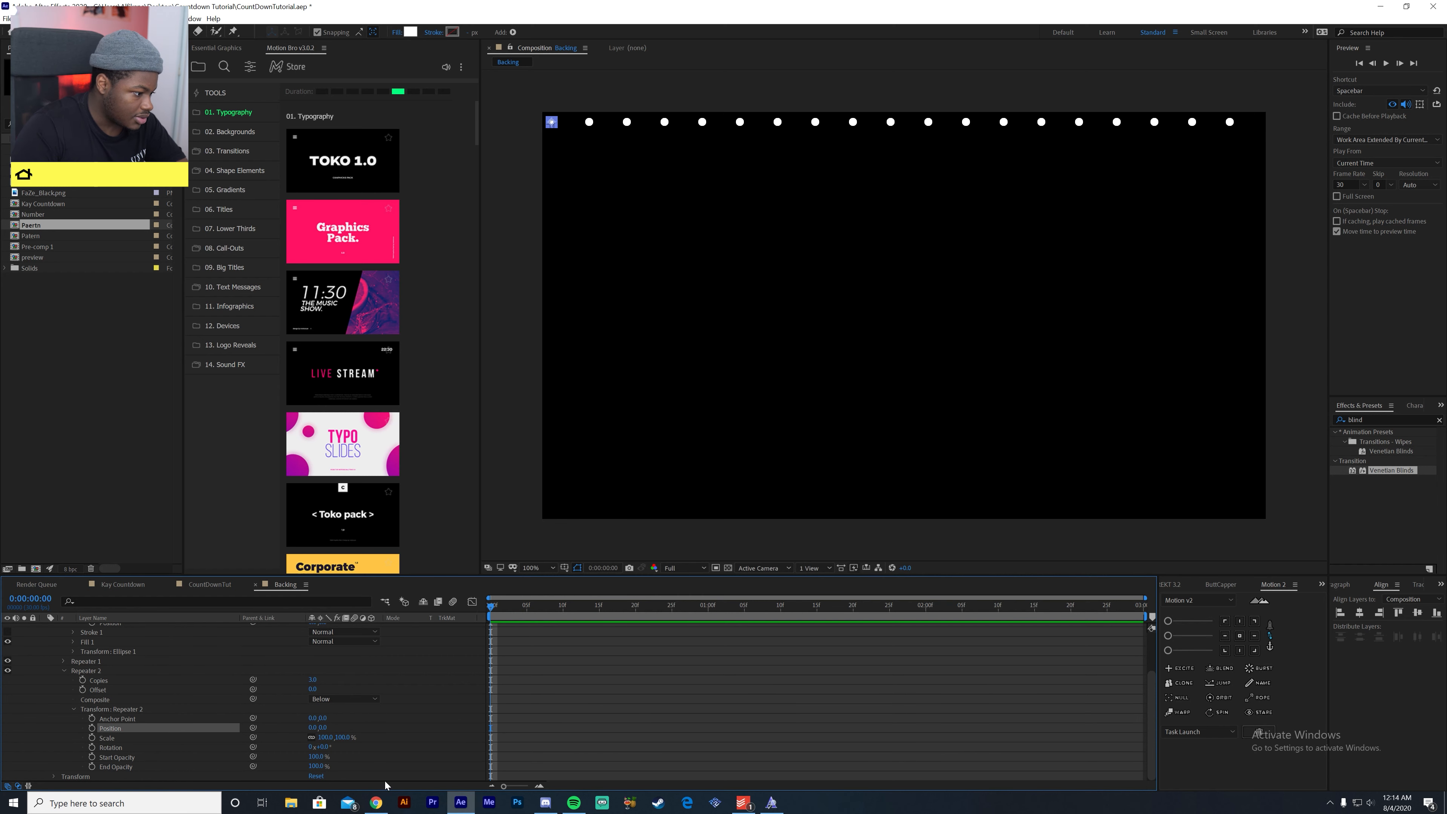
left_click_drag(325, 730, 328, 729)
left_click(325, 729)
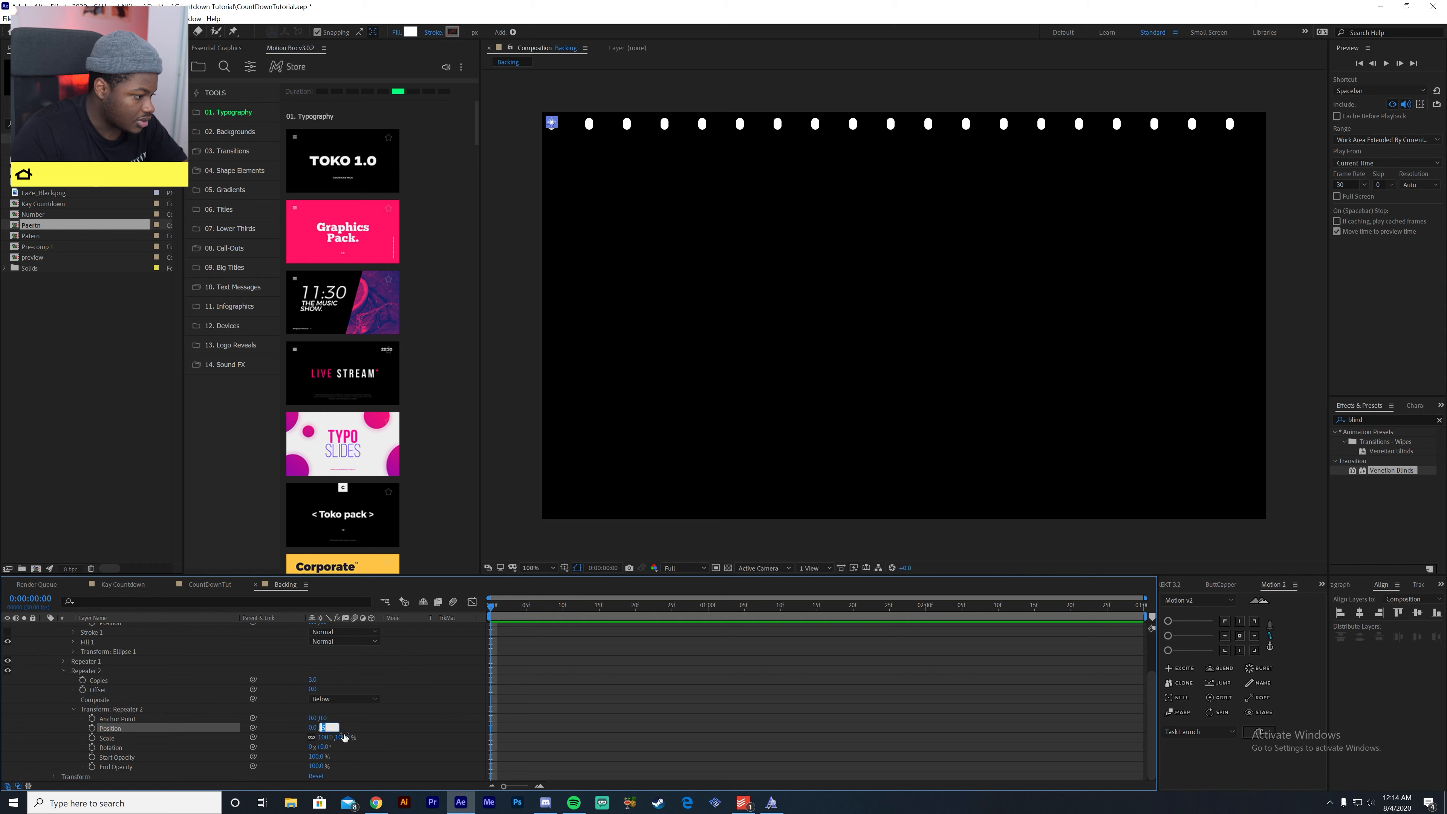
type("100")
key("Return")
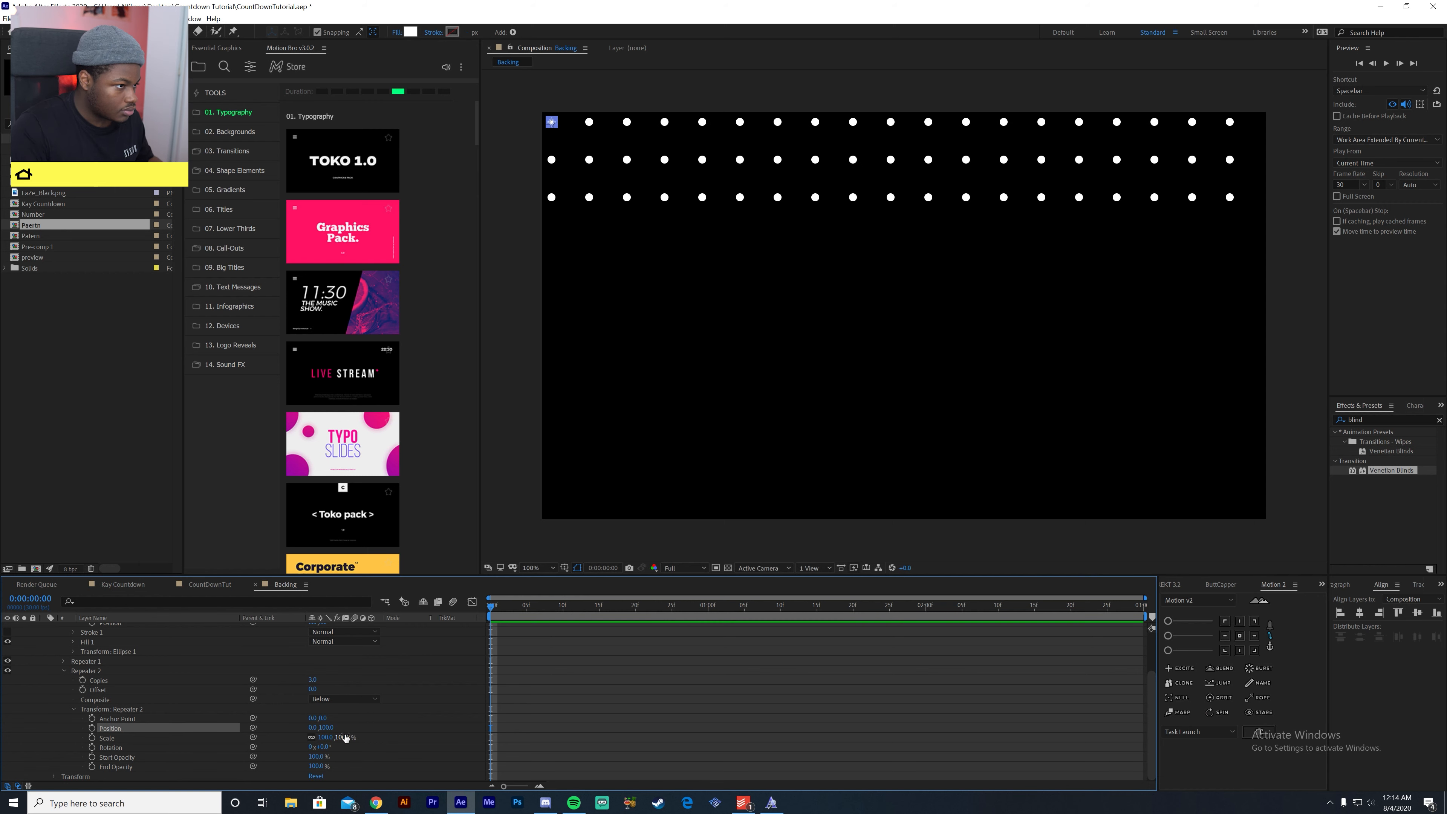
left_click(424, 749)
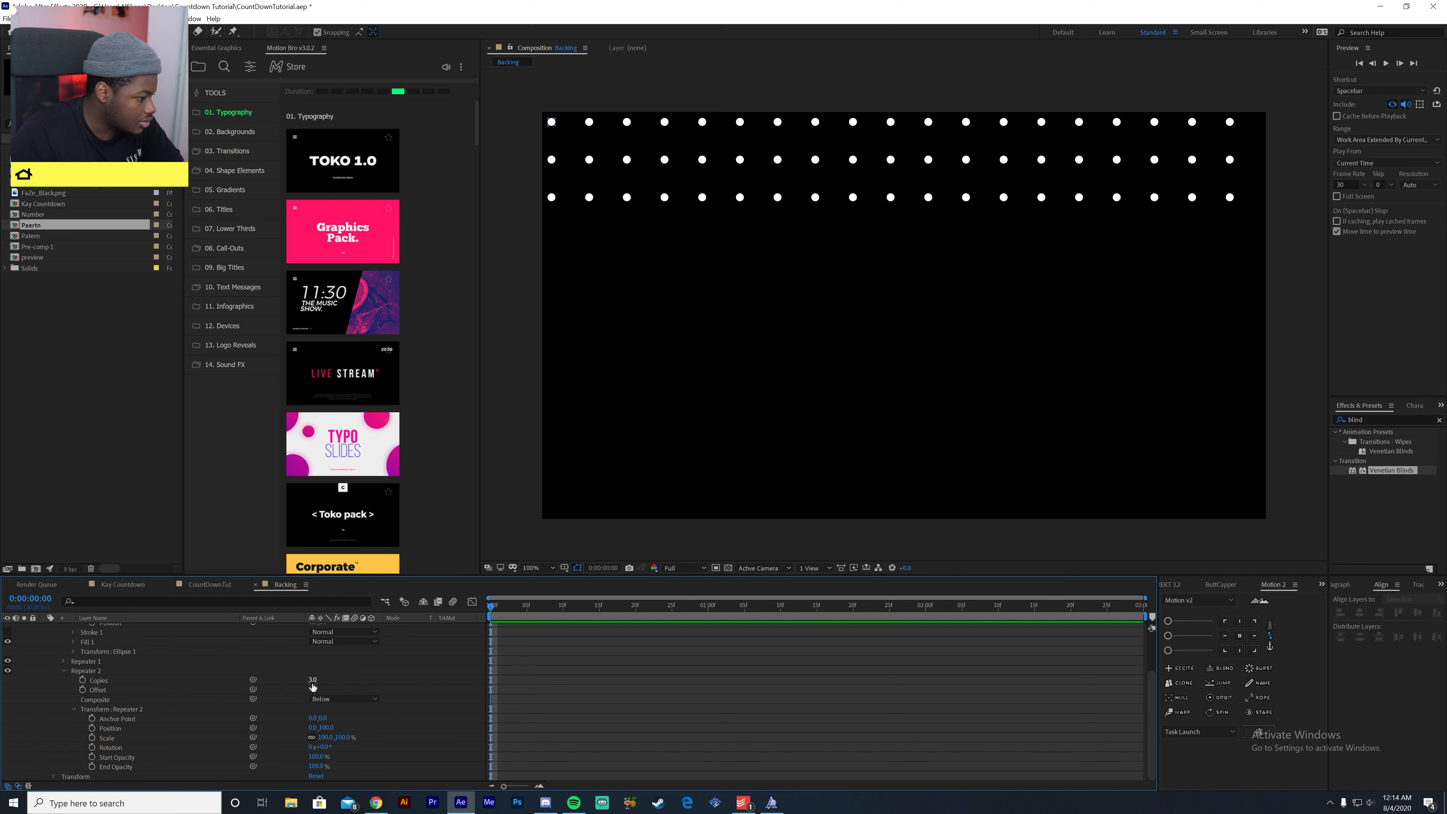
- Increase Repeater 2's copies until the dot rows fill the frame's height, and enable keyframing for Ellipse Path 1's size at the first frame
left_click_drag(314, 681, 321, 681)
scroll(307, 690, "up", 3)
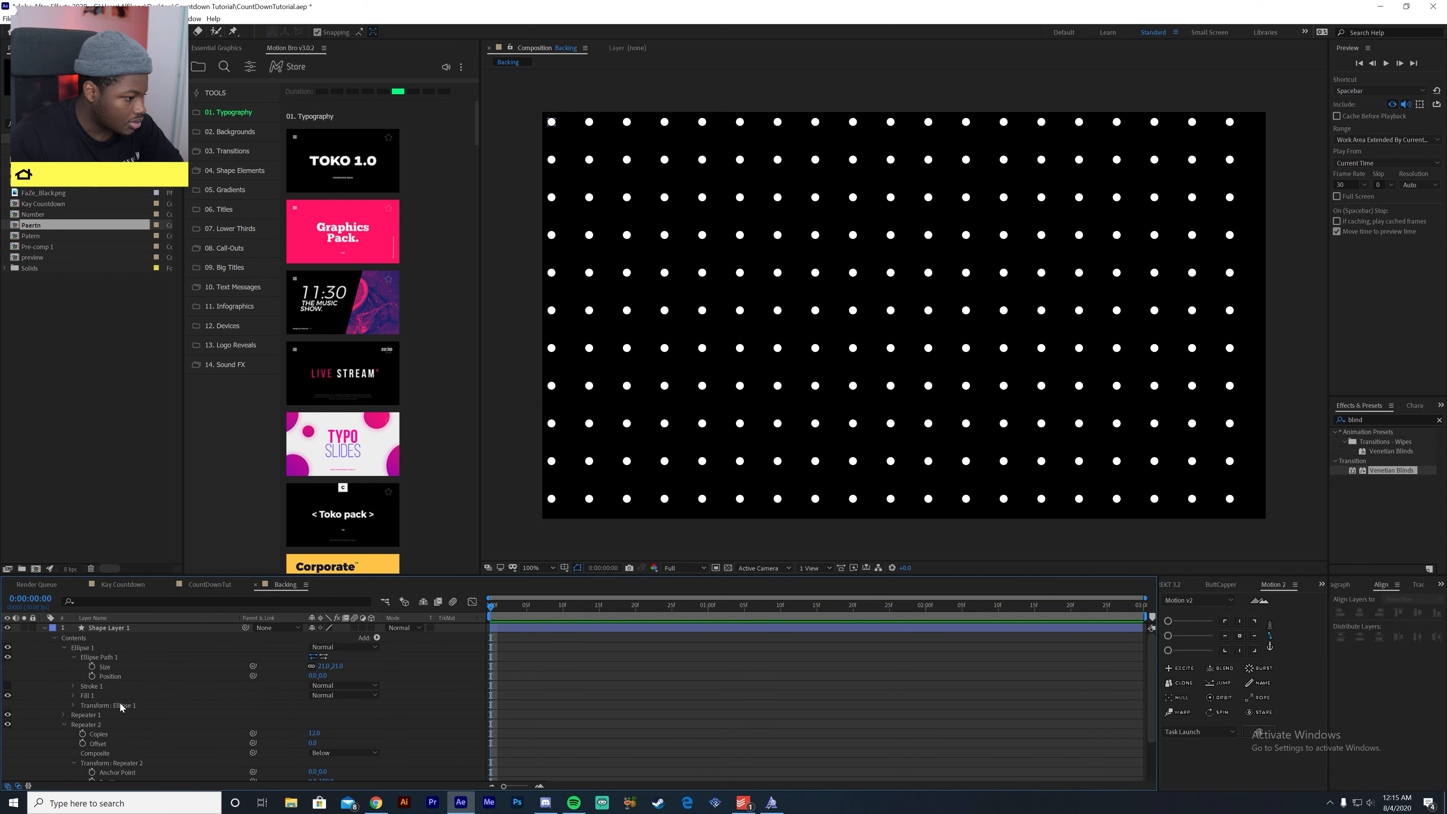
left_click(91, 666)
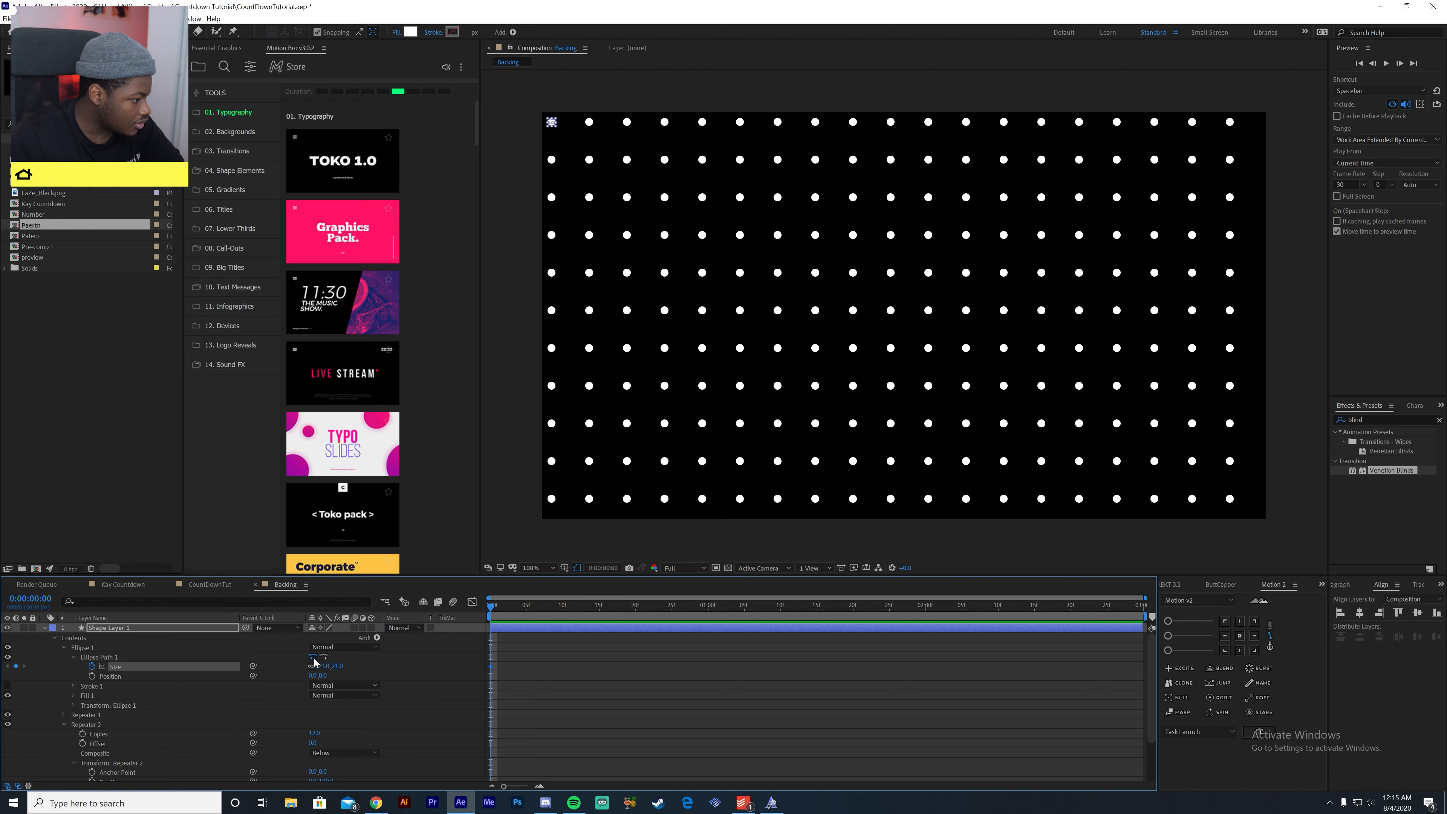
- Keyframe Ellipse Path 1's size to 14 at frame 10 so the dots shrink
left_click_drag(505, 608, 564, 621)
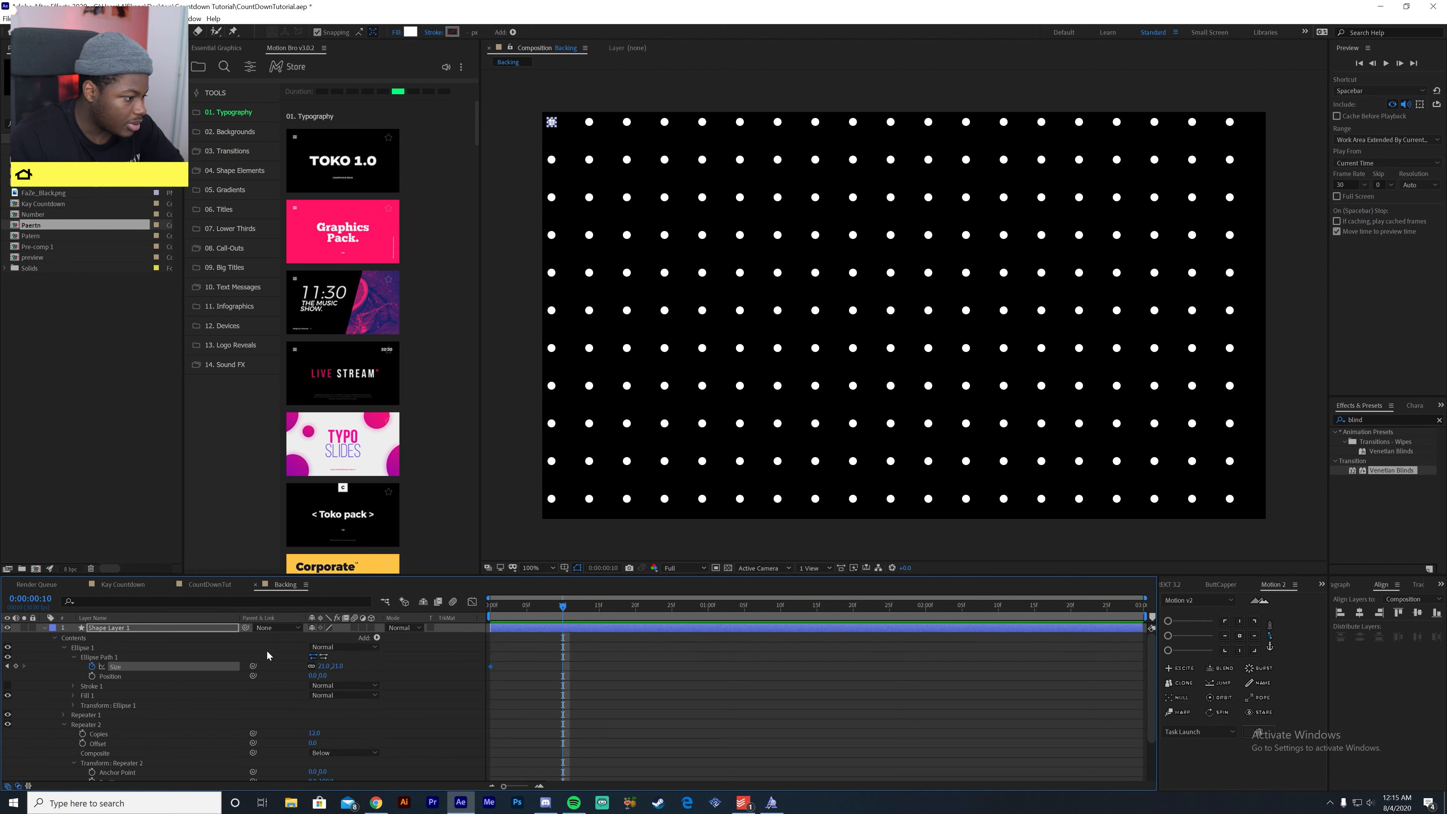
left_click(323, 666)
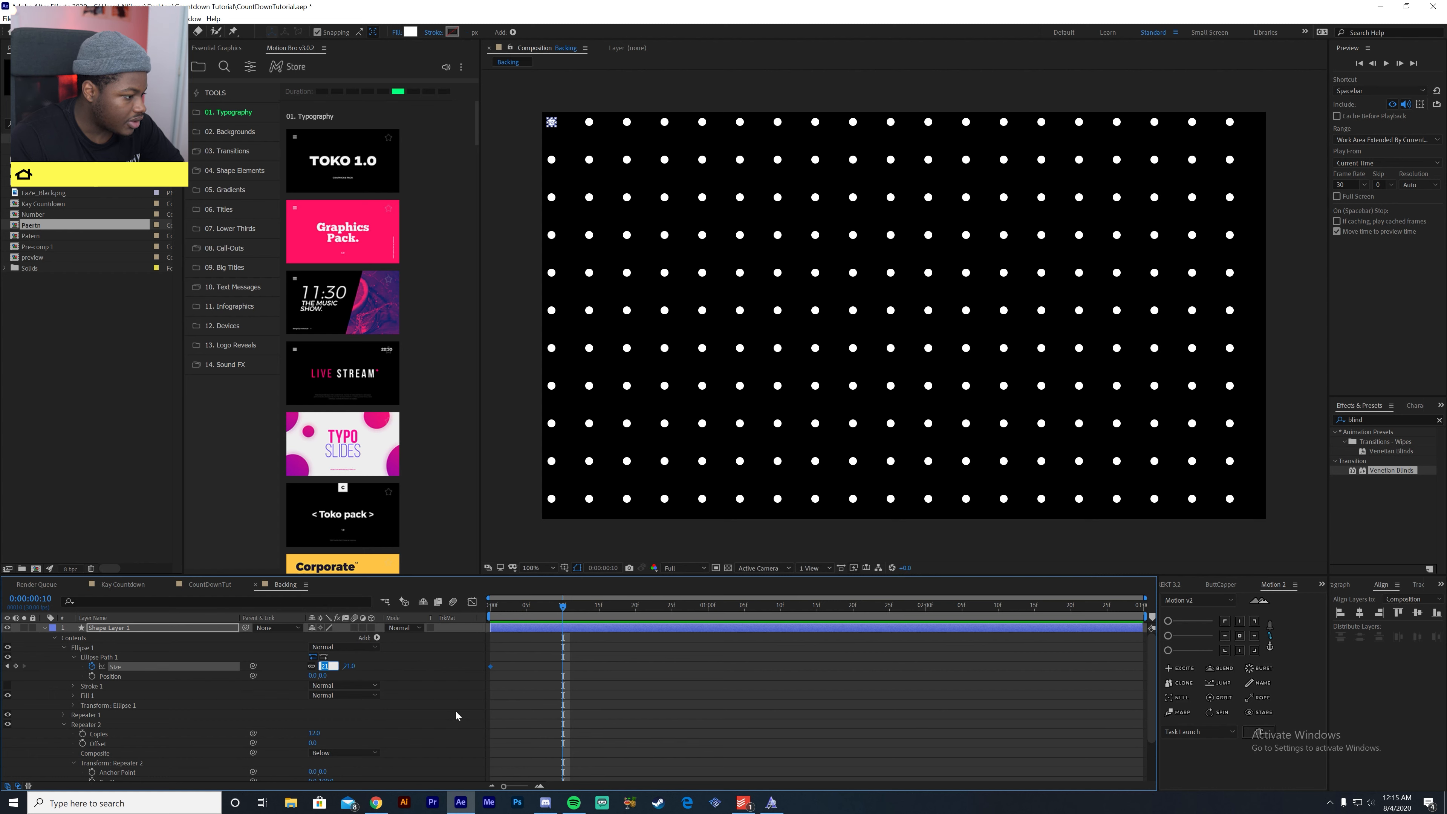
type("14")
key("Return")
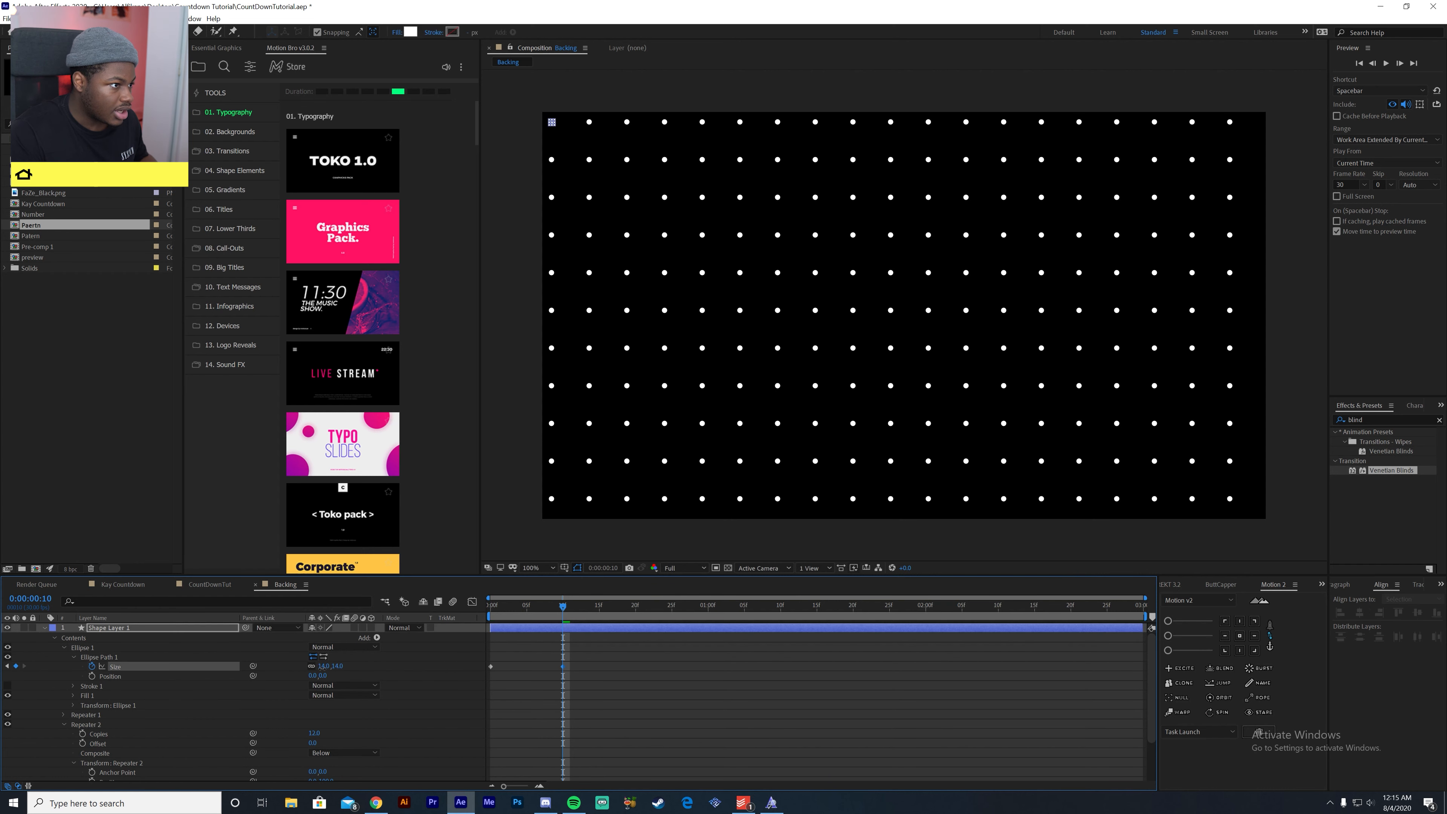
- Apply Easy Ease to the two size keyframes, return to the first frame and deselect everything
left_click(796, 627)
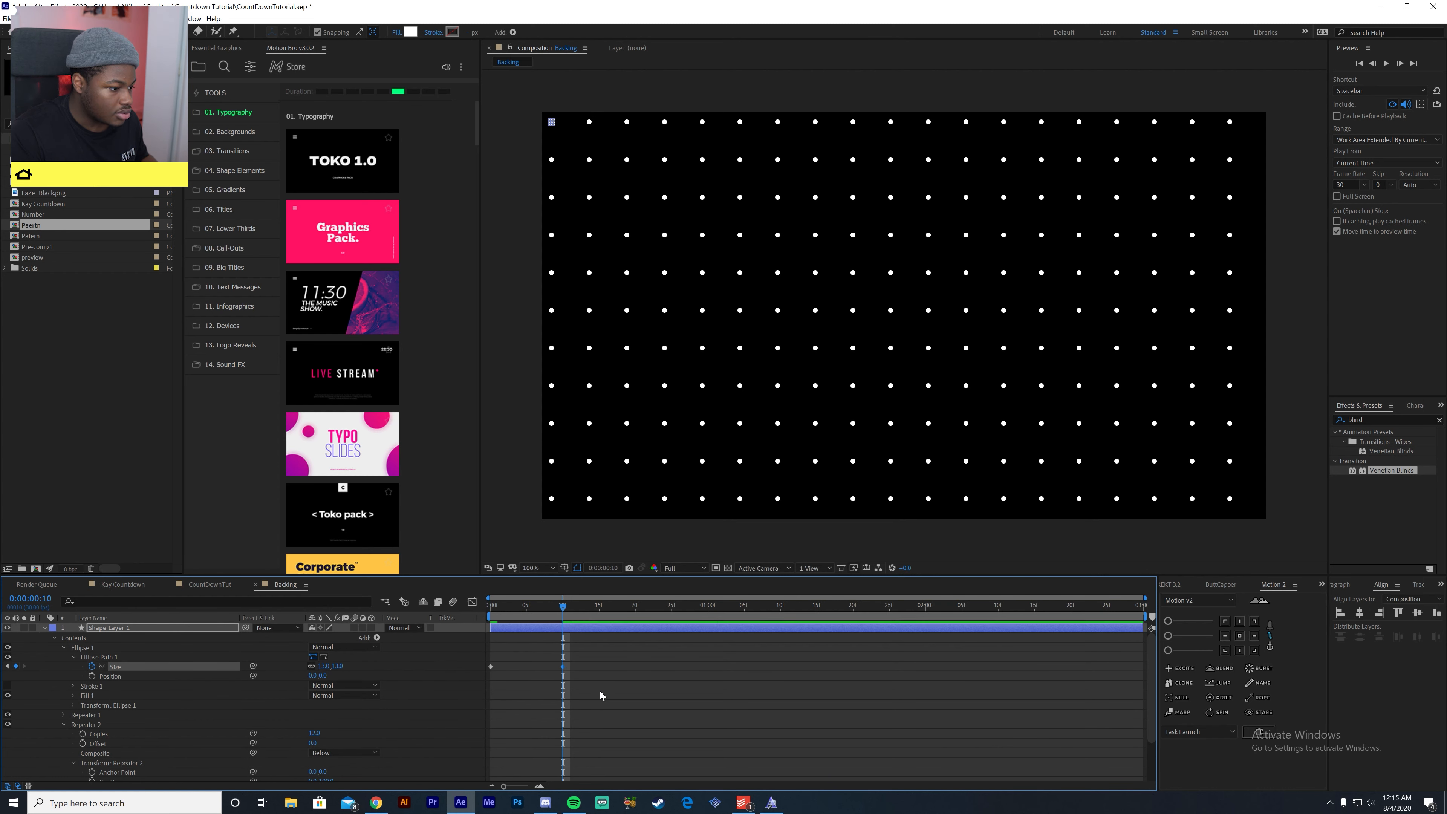
left_click_drag(705, 740, 484, 663)
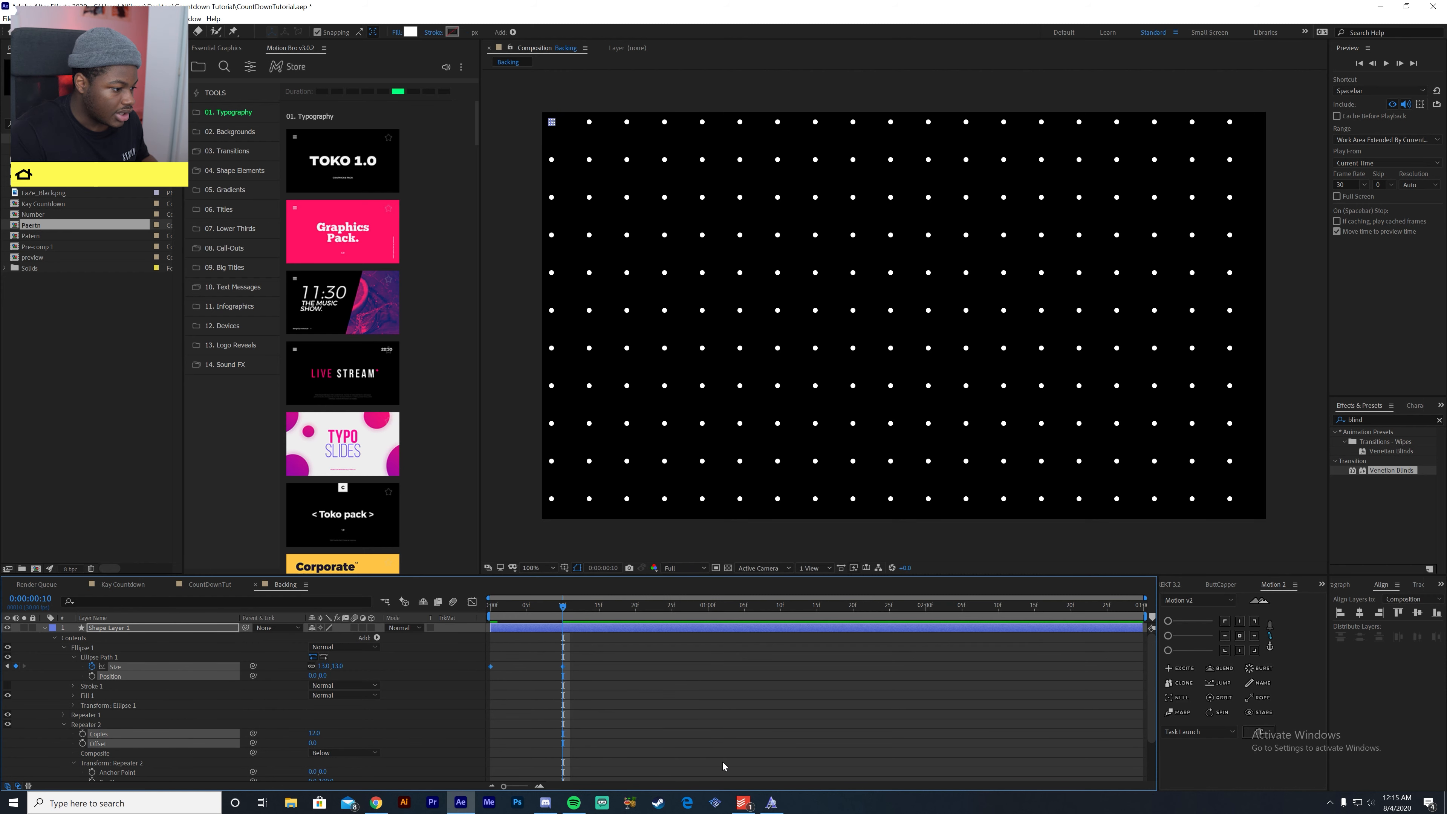
key("Home")
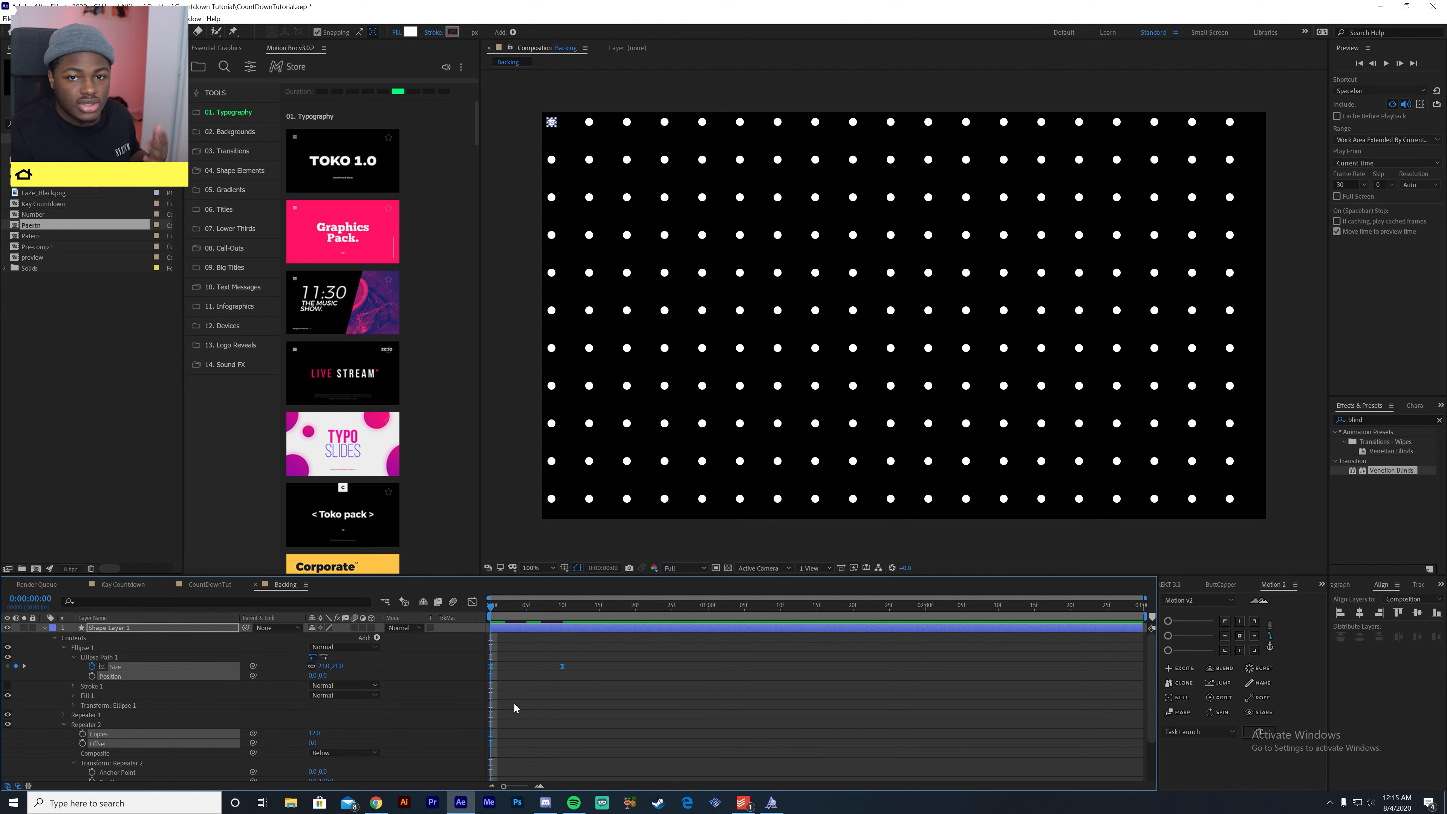
left_click(474, 697)
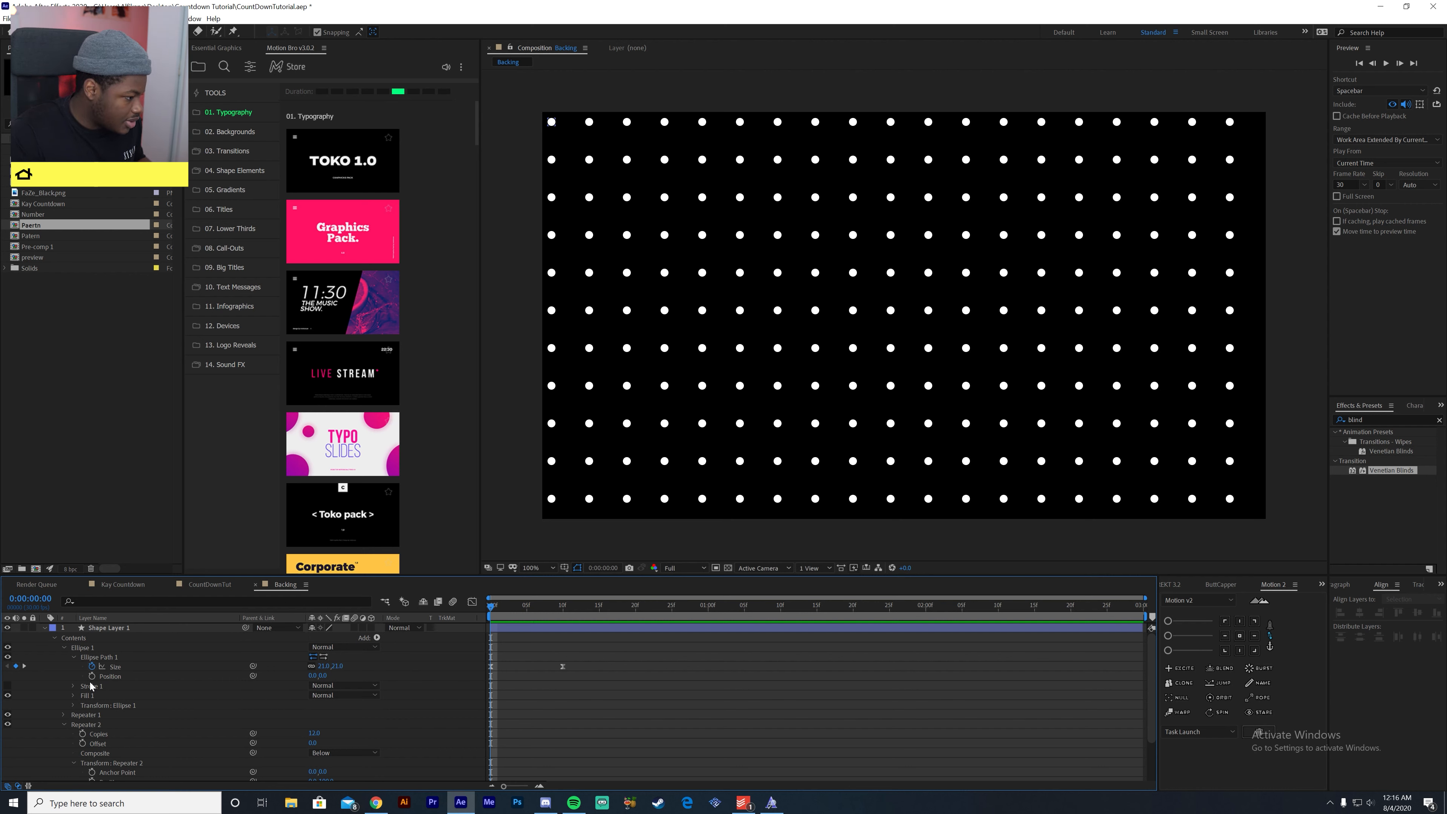
- Add the expression loopOut("pingpong") to Ellipse Path 1's size and preview the pulsing dots
left_click(92, 666, "alt")
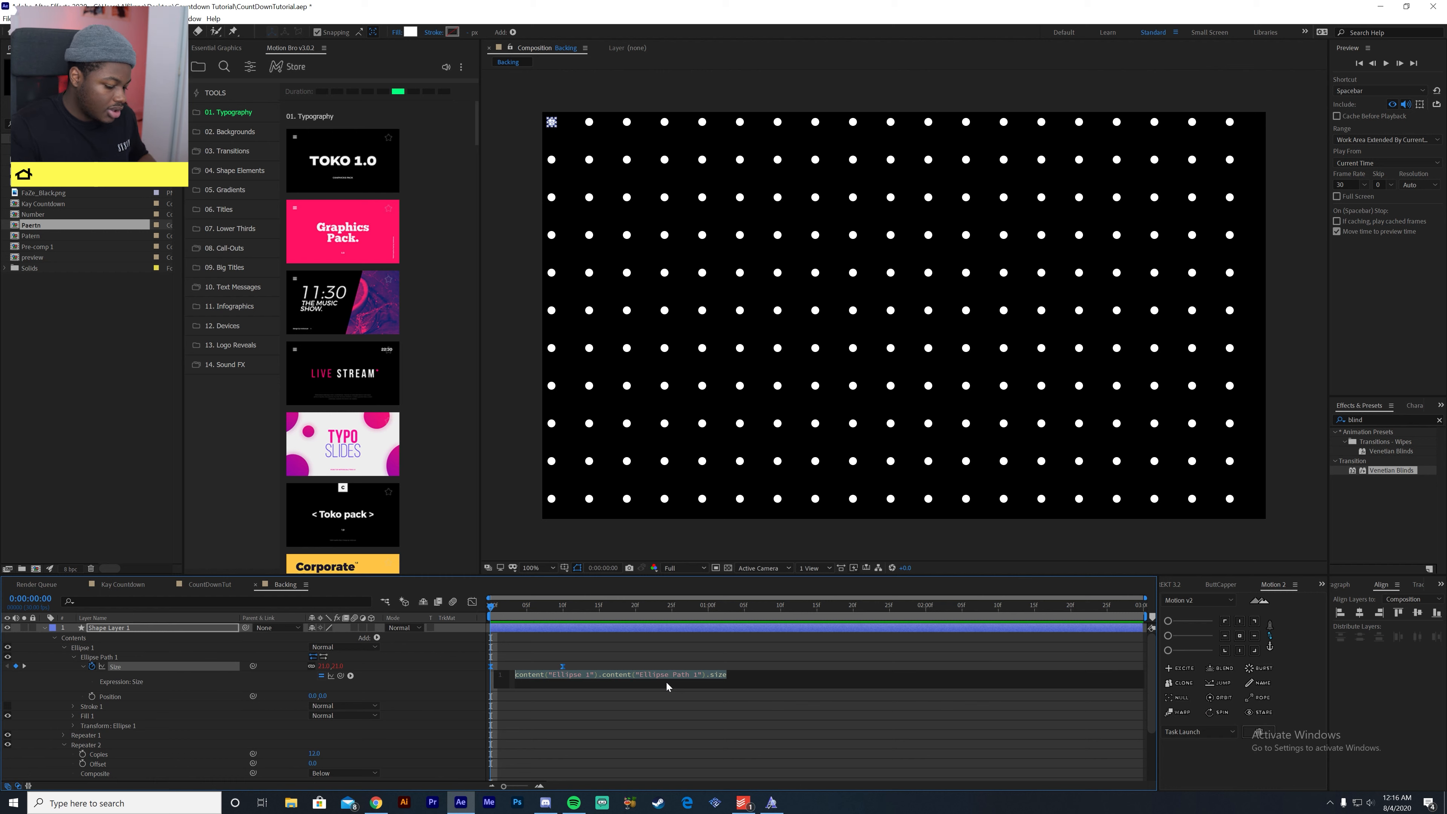
type("loop")
key("Return")
type("\"pingpong")
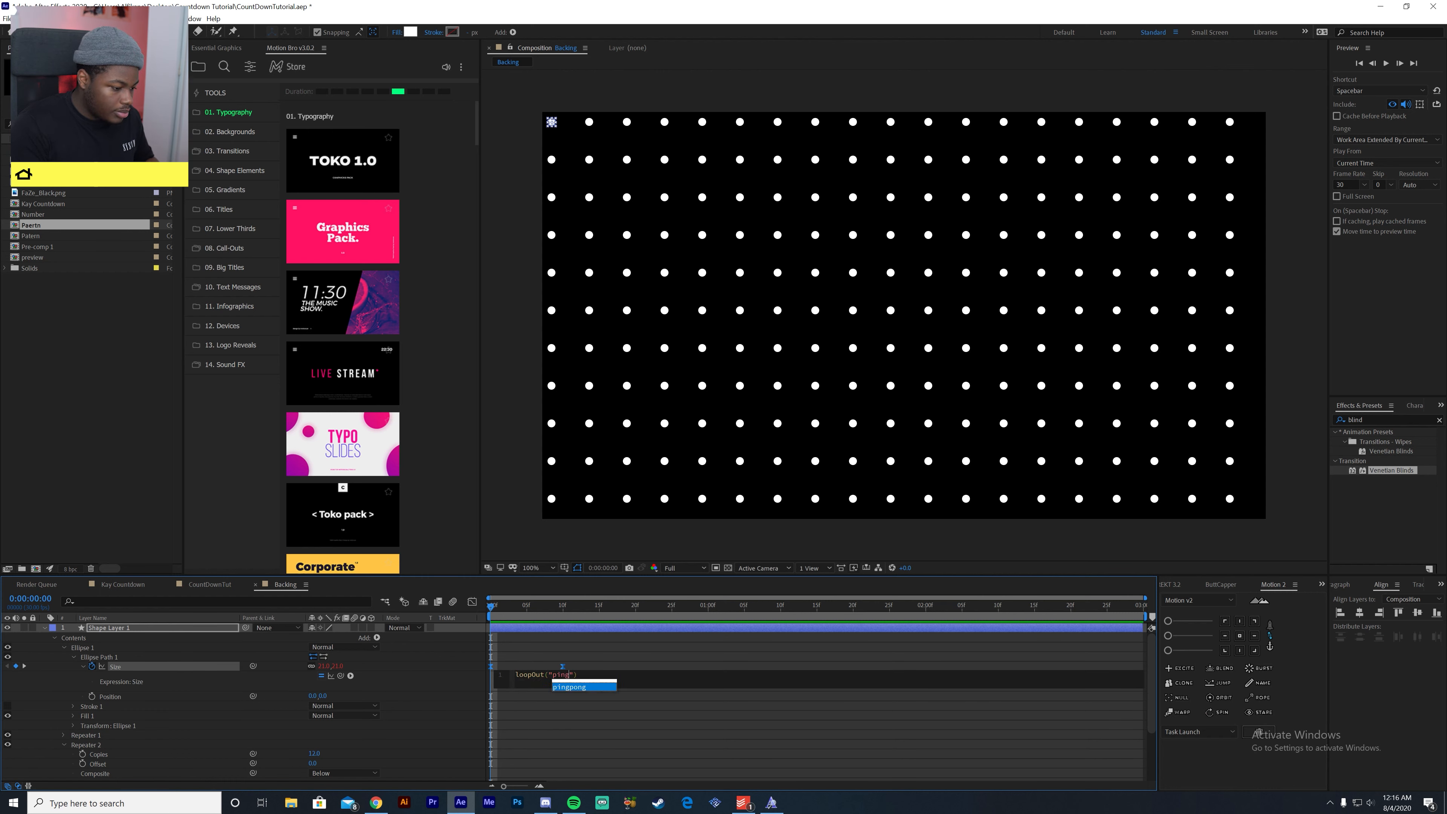
left_click(693, 718)
key("space")
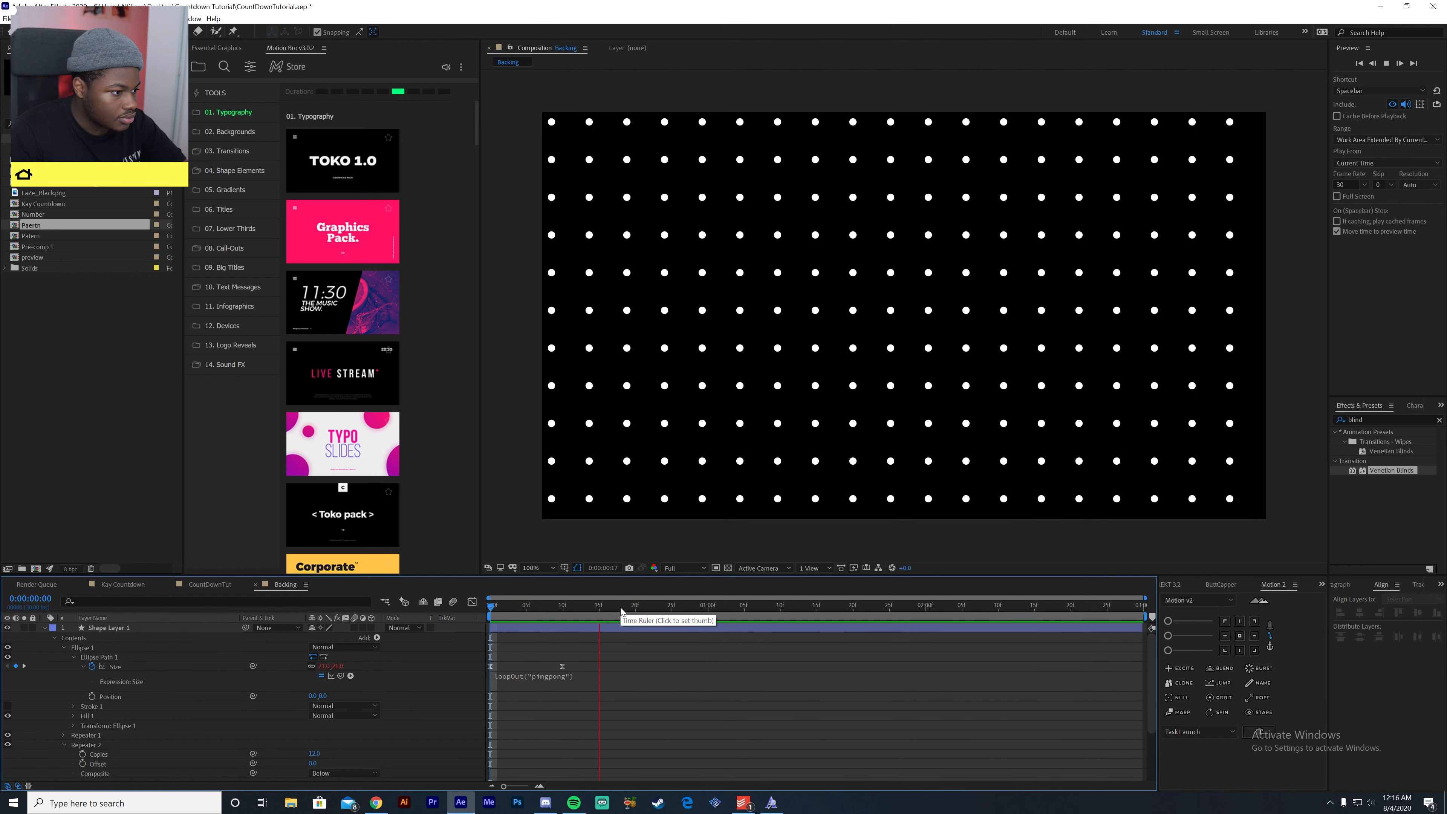
key("space")
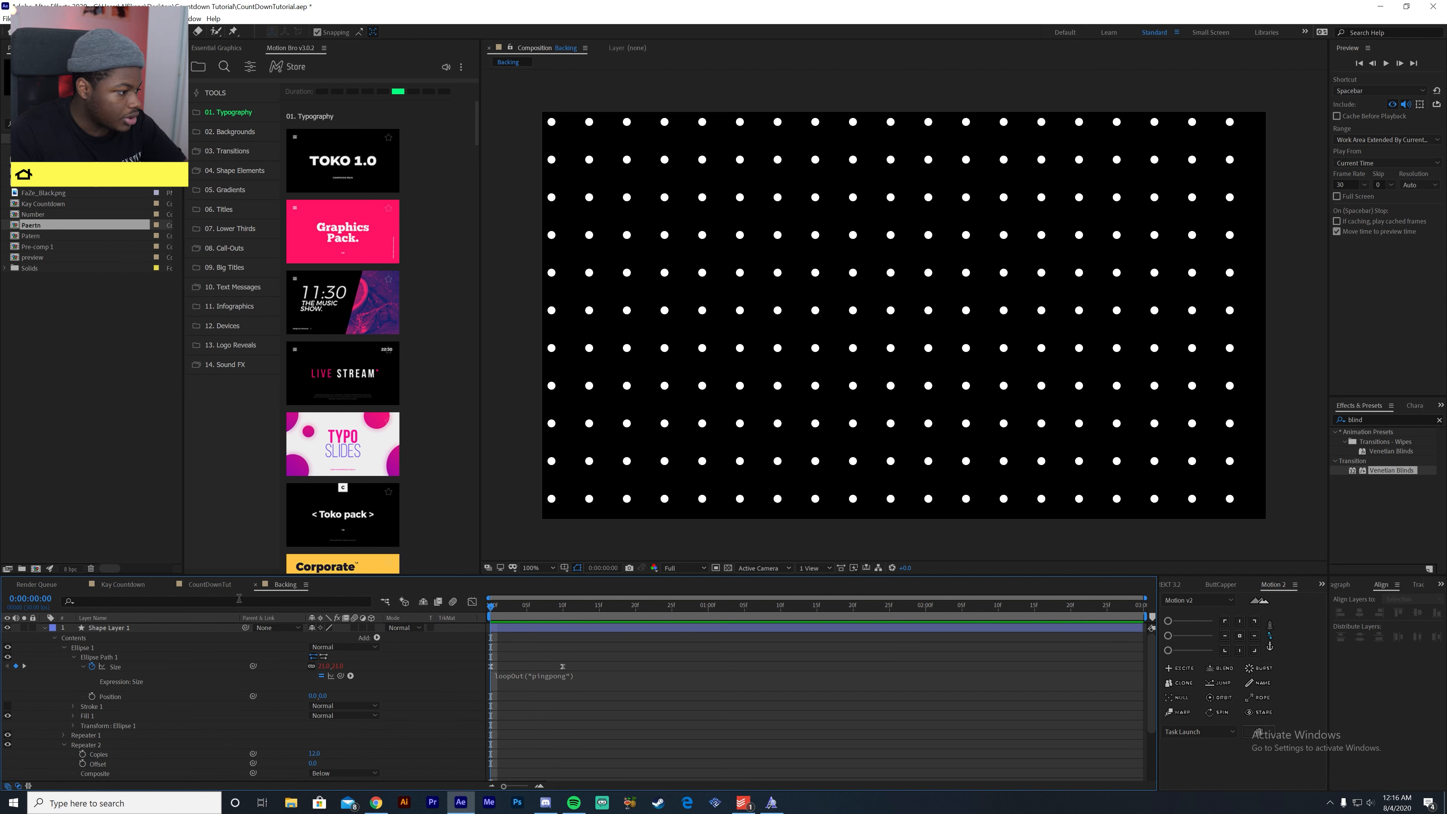
- Switch to the CountDownTut composition, preview the diamond animation and stop at frame 15
left_click(224, 587)
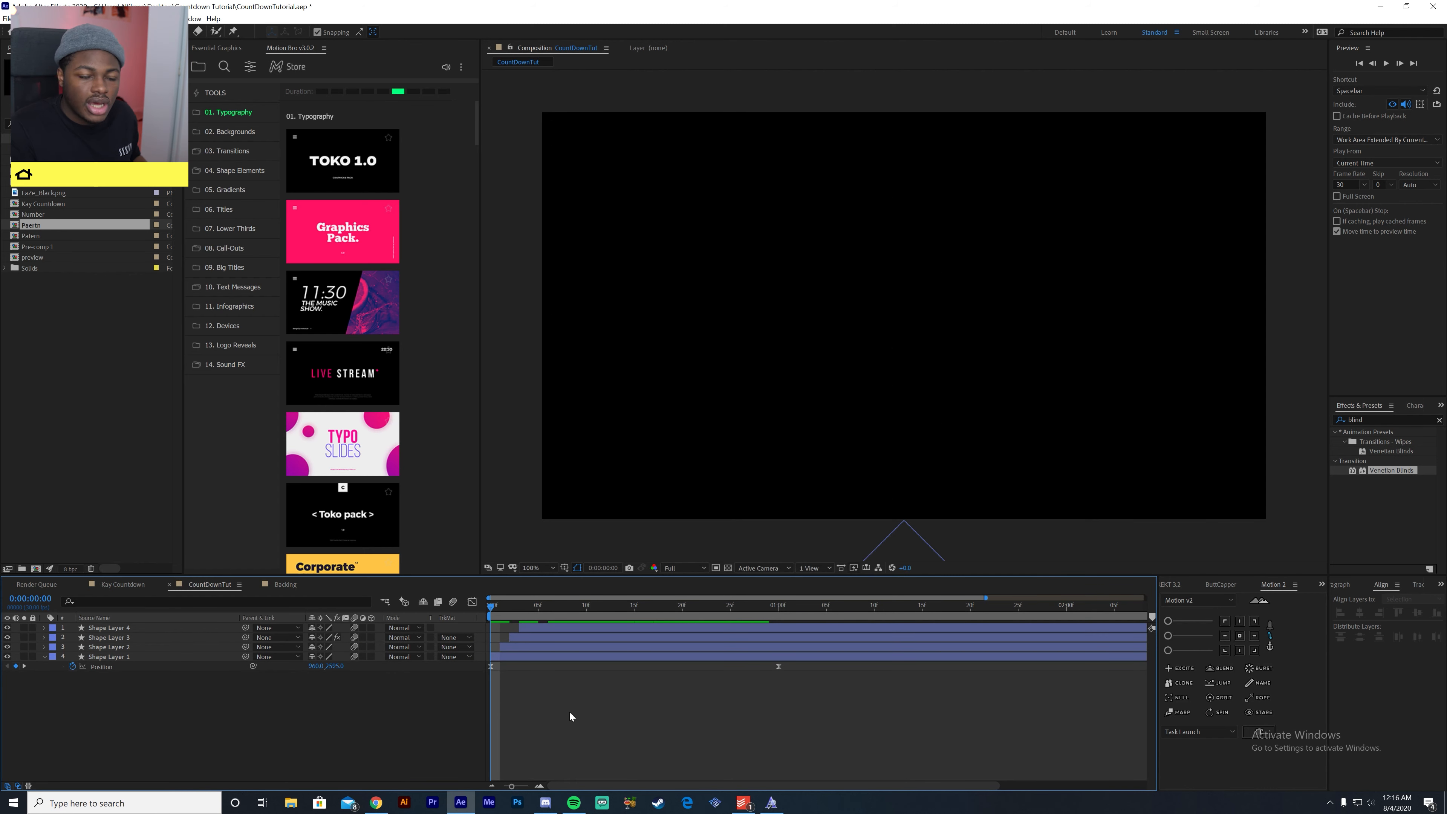
key("space")
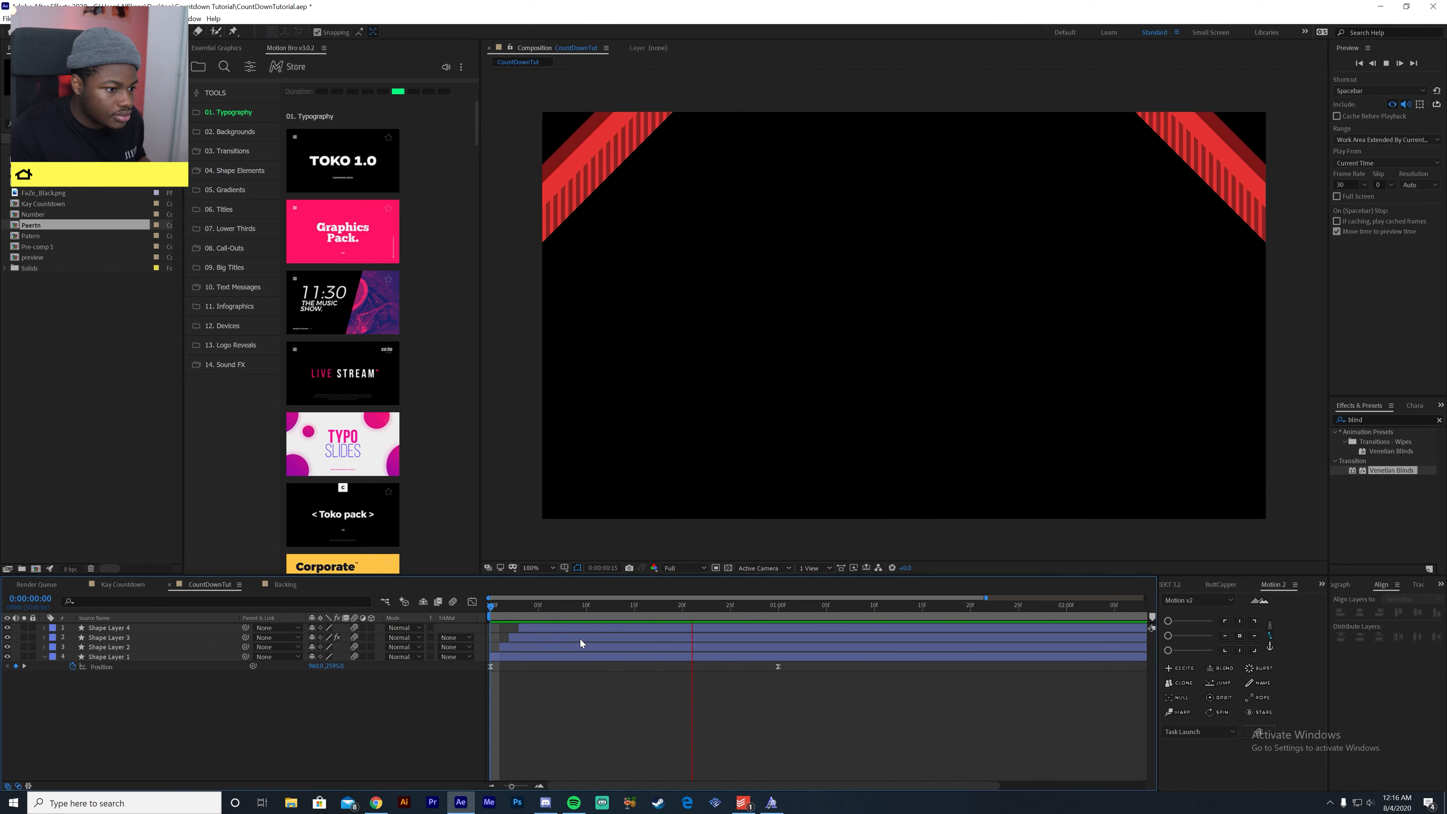
left_click_drag(659, 607, 640, 619)
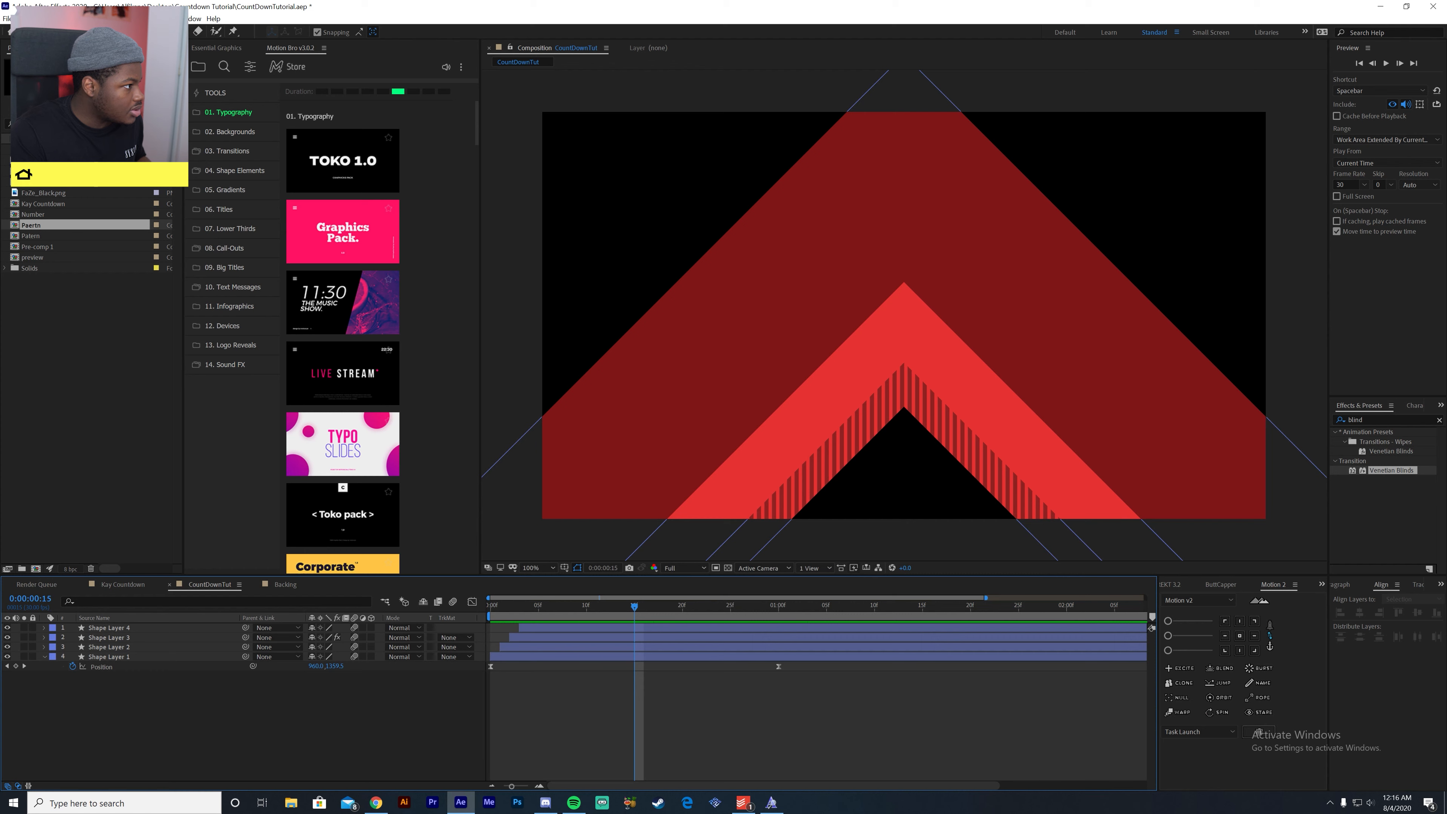
- Place the Backing composition as the top layer of CountDownTut and preview the dots over the diamonds
left_click(38, 161)
left_click_drag(157, 520, 512, 622)
key("Home")
key("space")
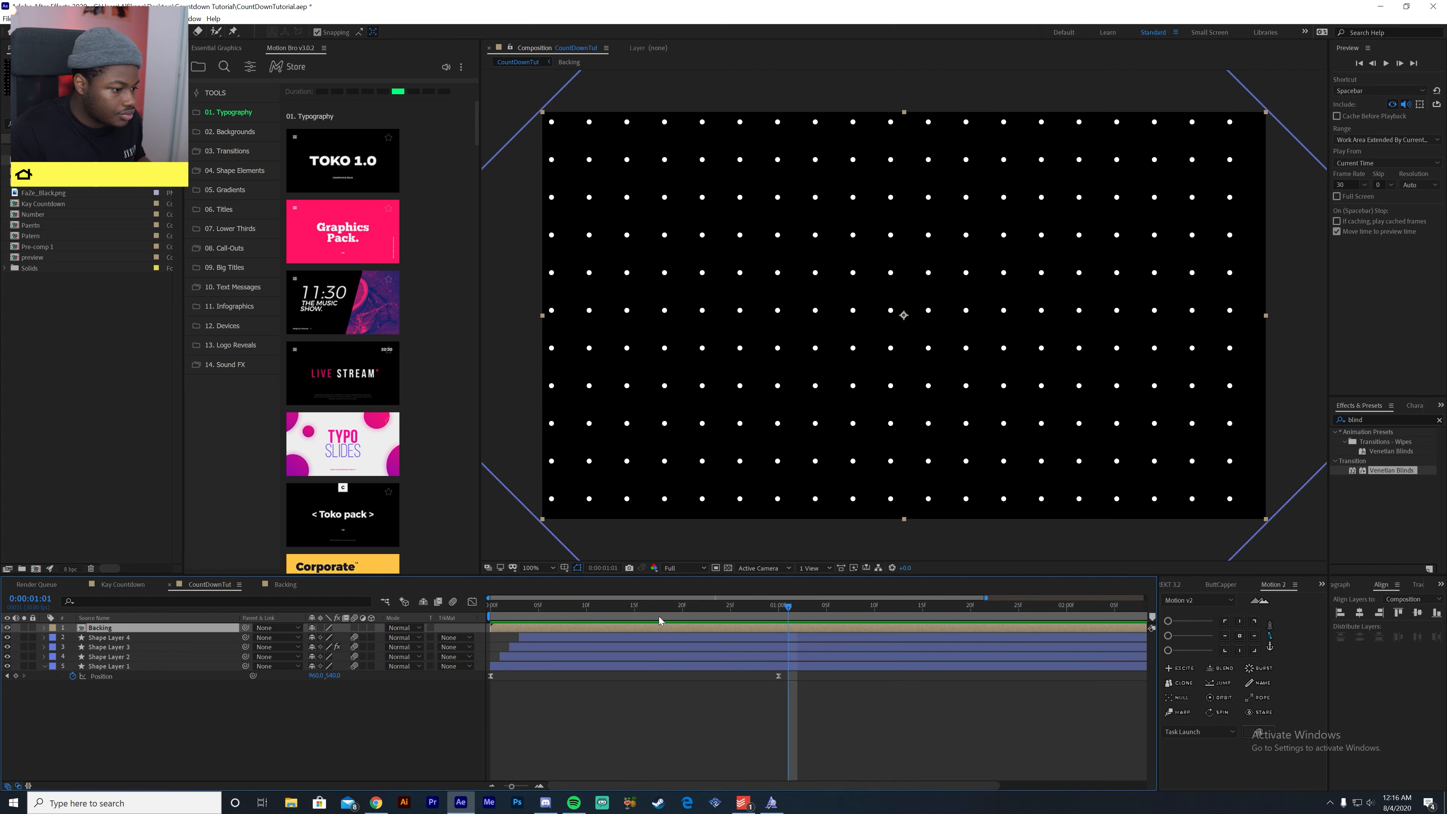
key("space")
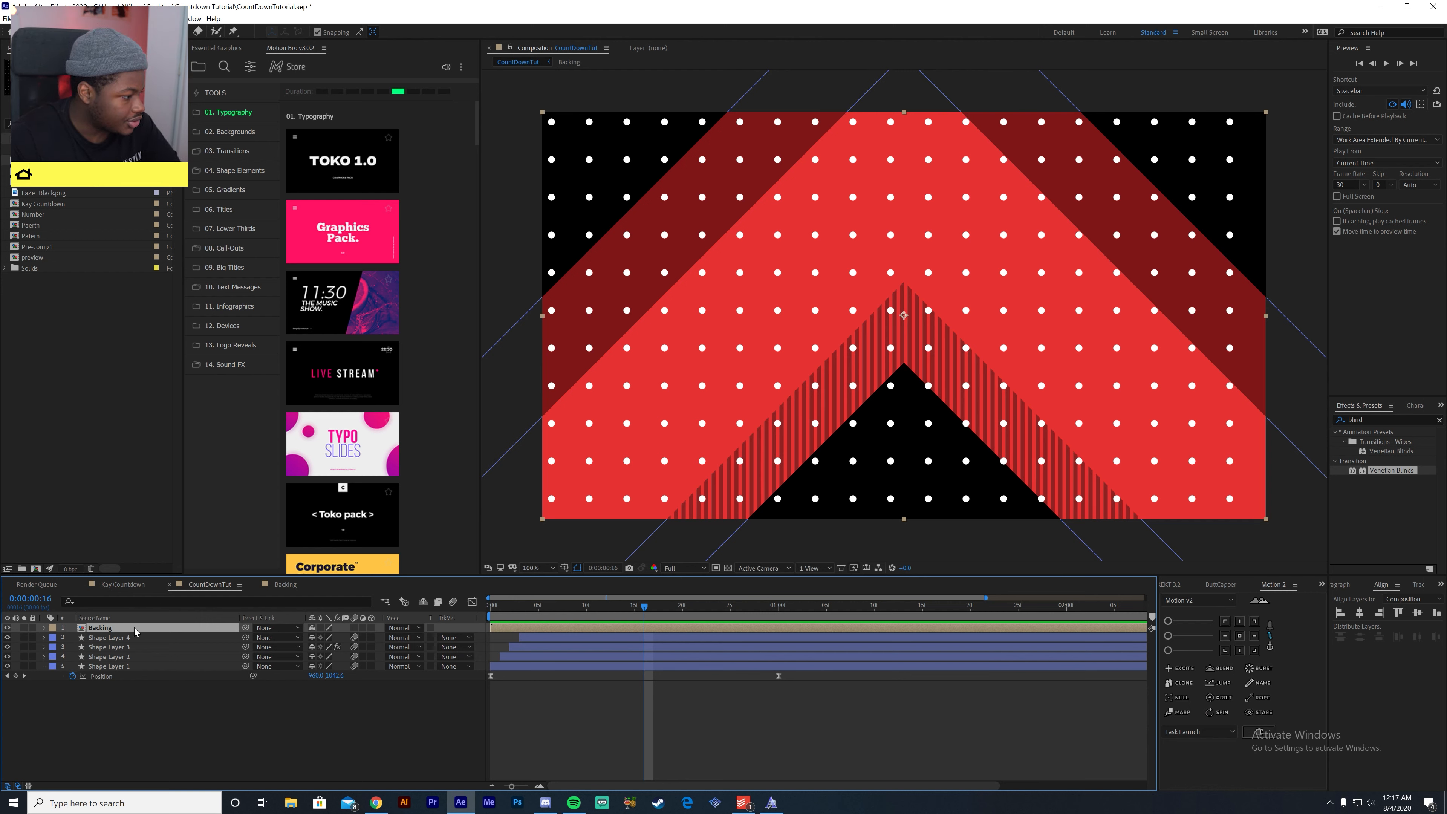
- Move the Backing layer directly below Shape Layer 4, set its track matte to Alpha Matte "Shape Layer 4", and scrub to check it
left_click_drag(125, 630, 125, 642)
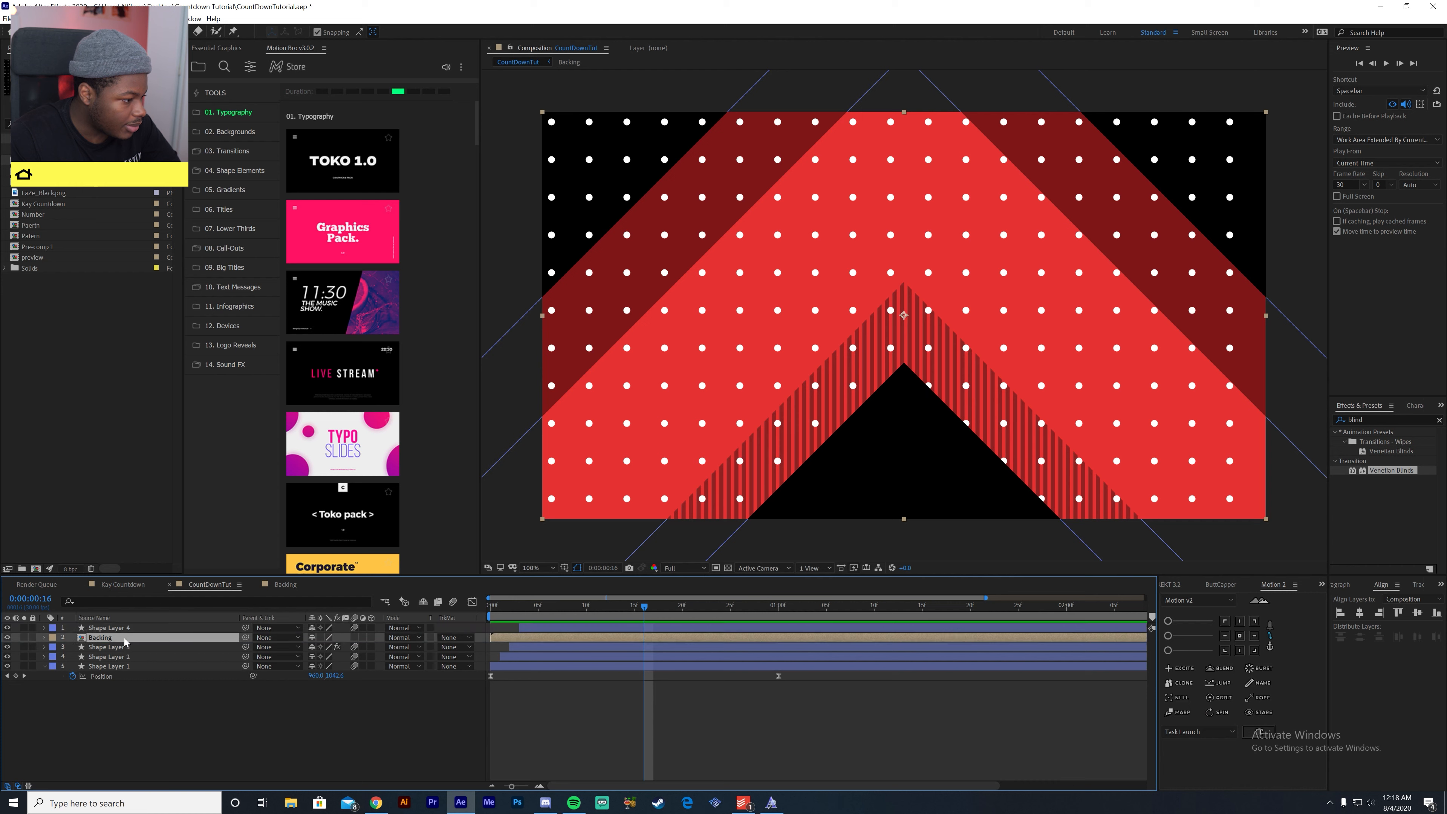
left_click(455, 638)
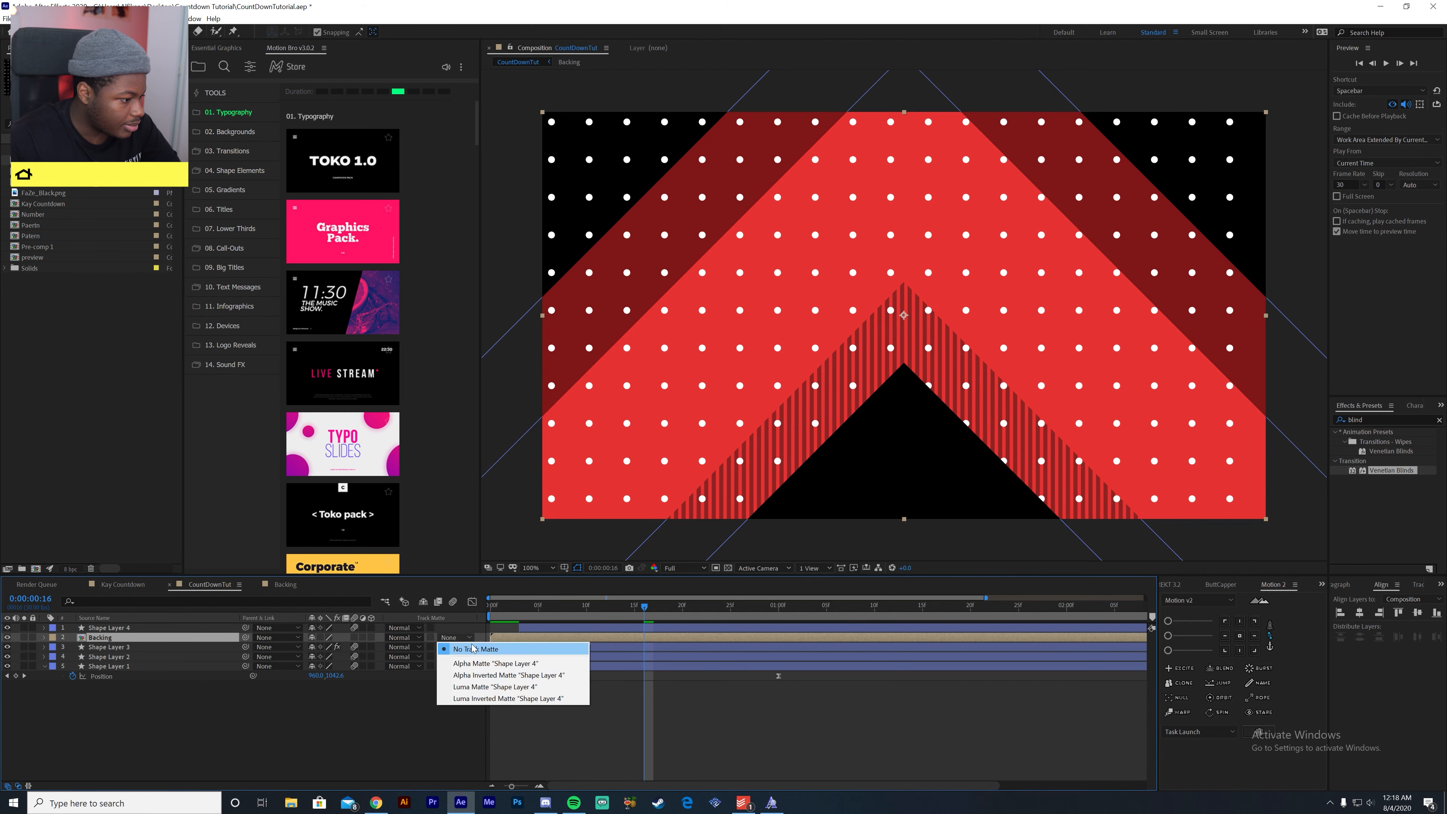
left_click(497, 665)
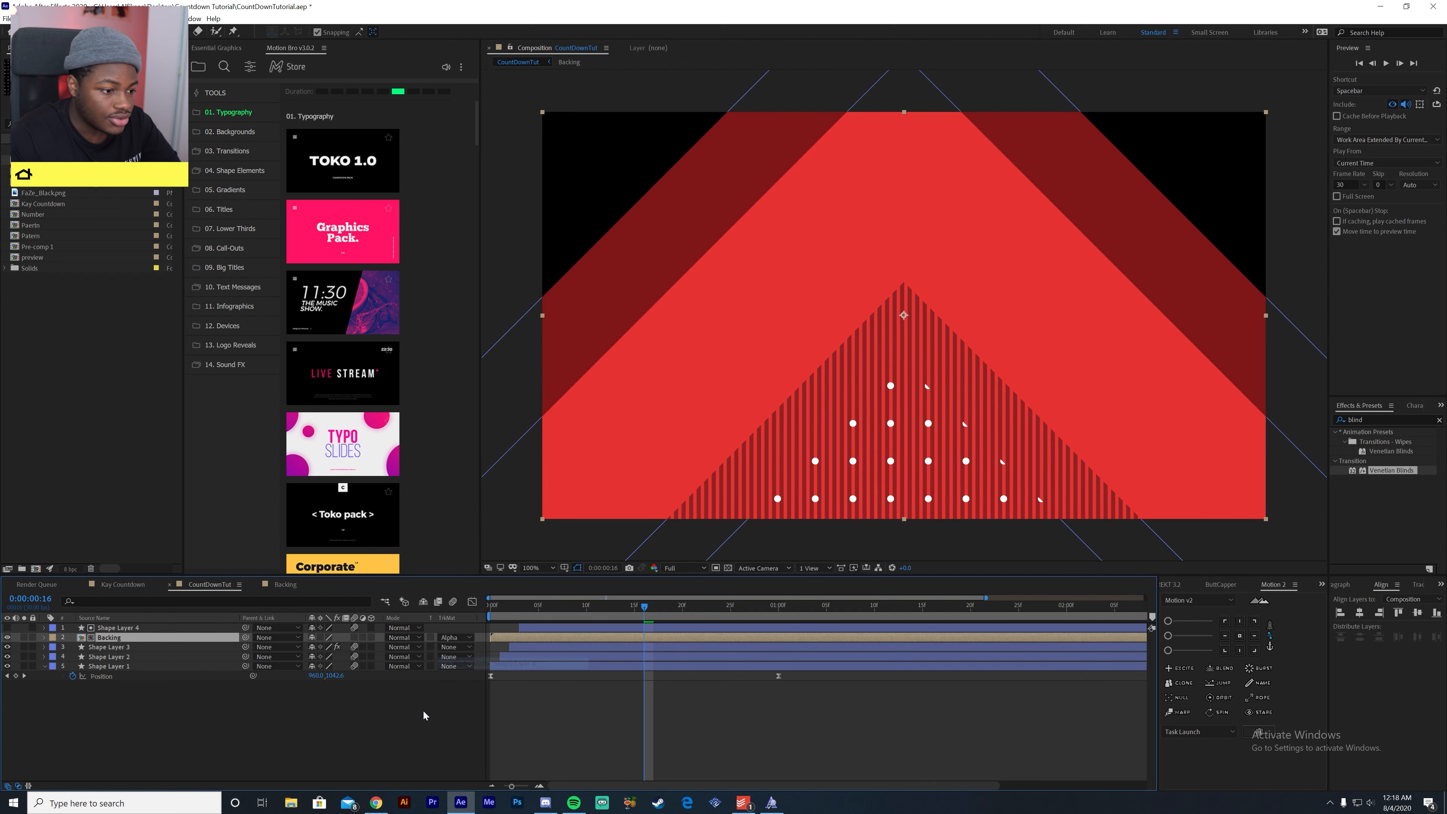
left_click(438, 744)
left_click_drag(524, 607, 707, 644)
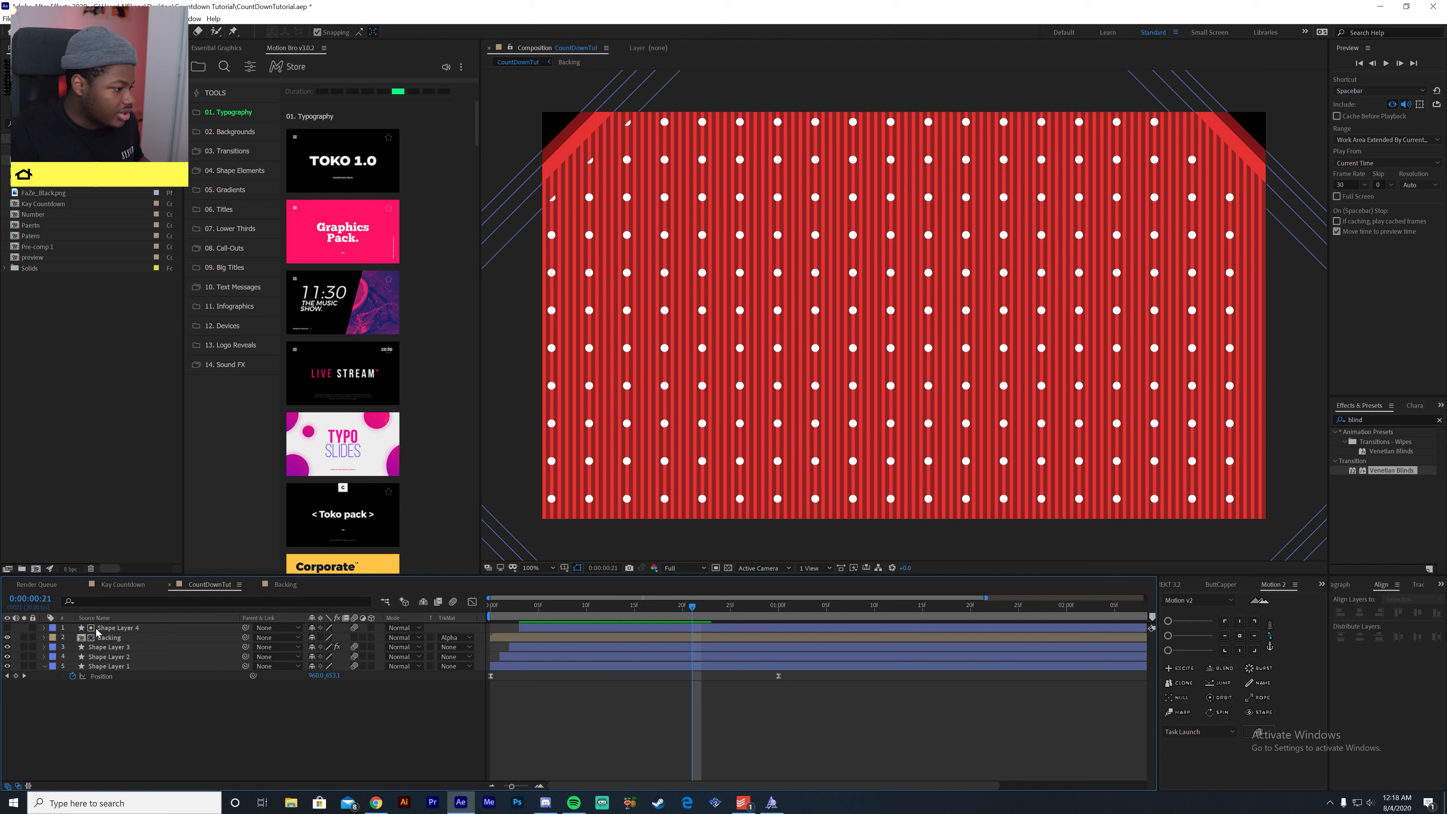
- Open the Backing composition, collapse Shape Layer 1's properties and show the Title/Action Safe guides
double_click(121, 639)
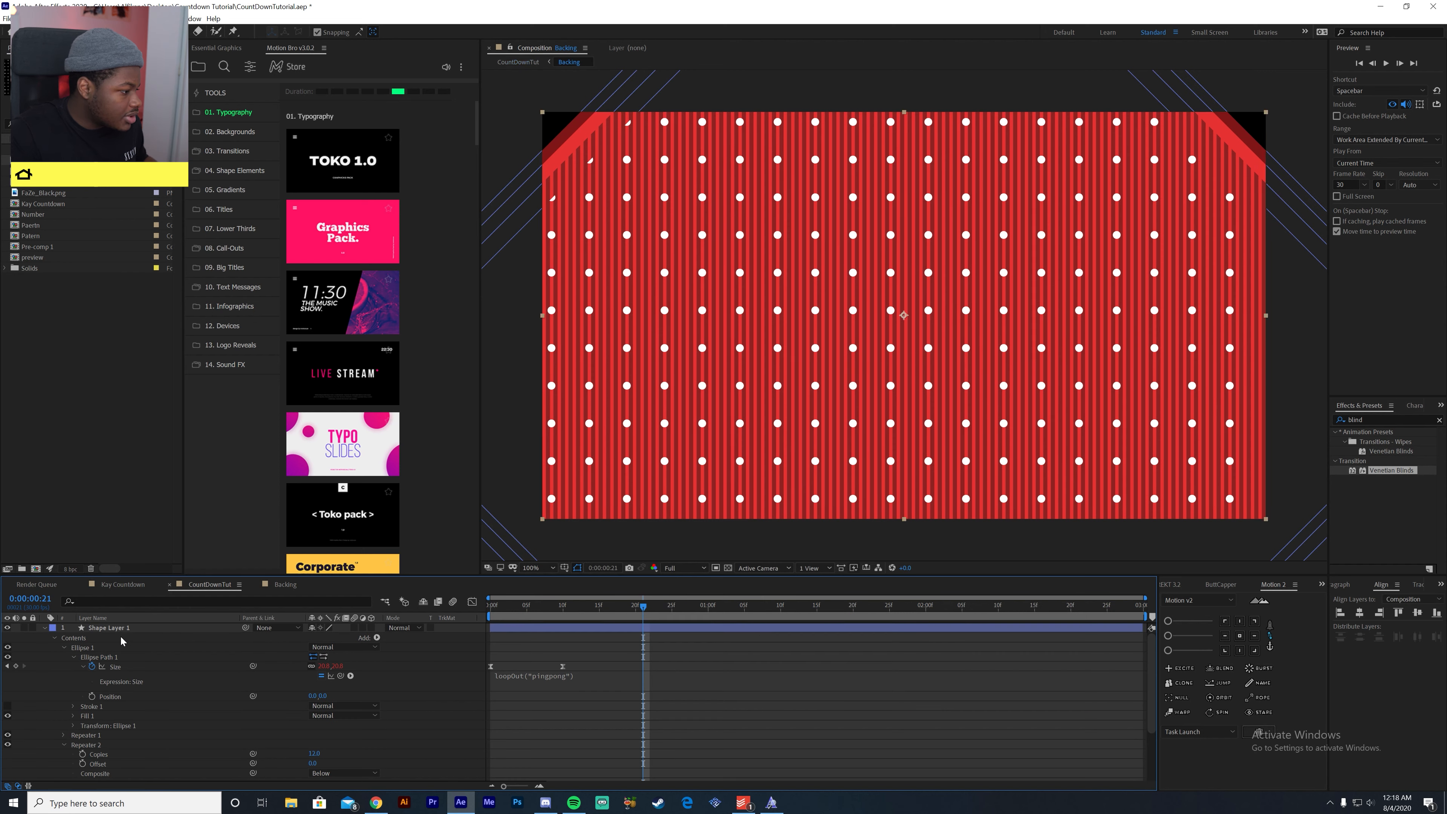
left_click(103, 628)
left_click(46, 628)
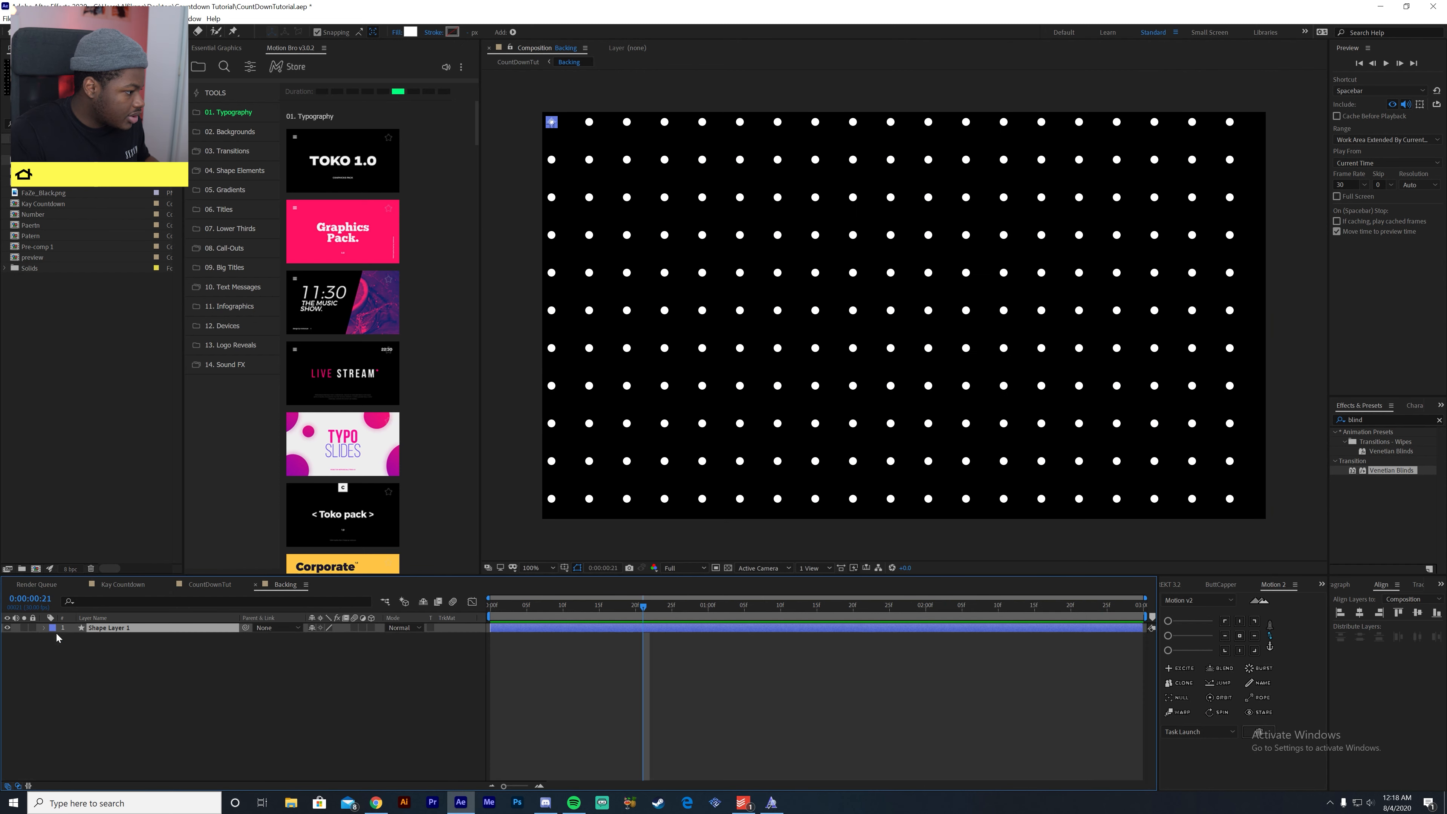
left_click(578, 568)
left_click(582, 581)
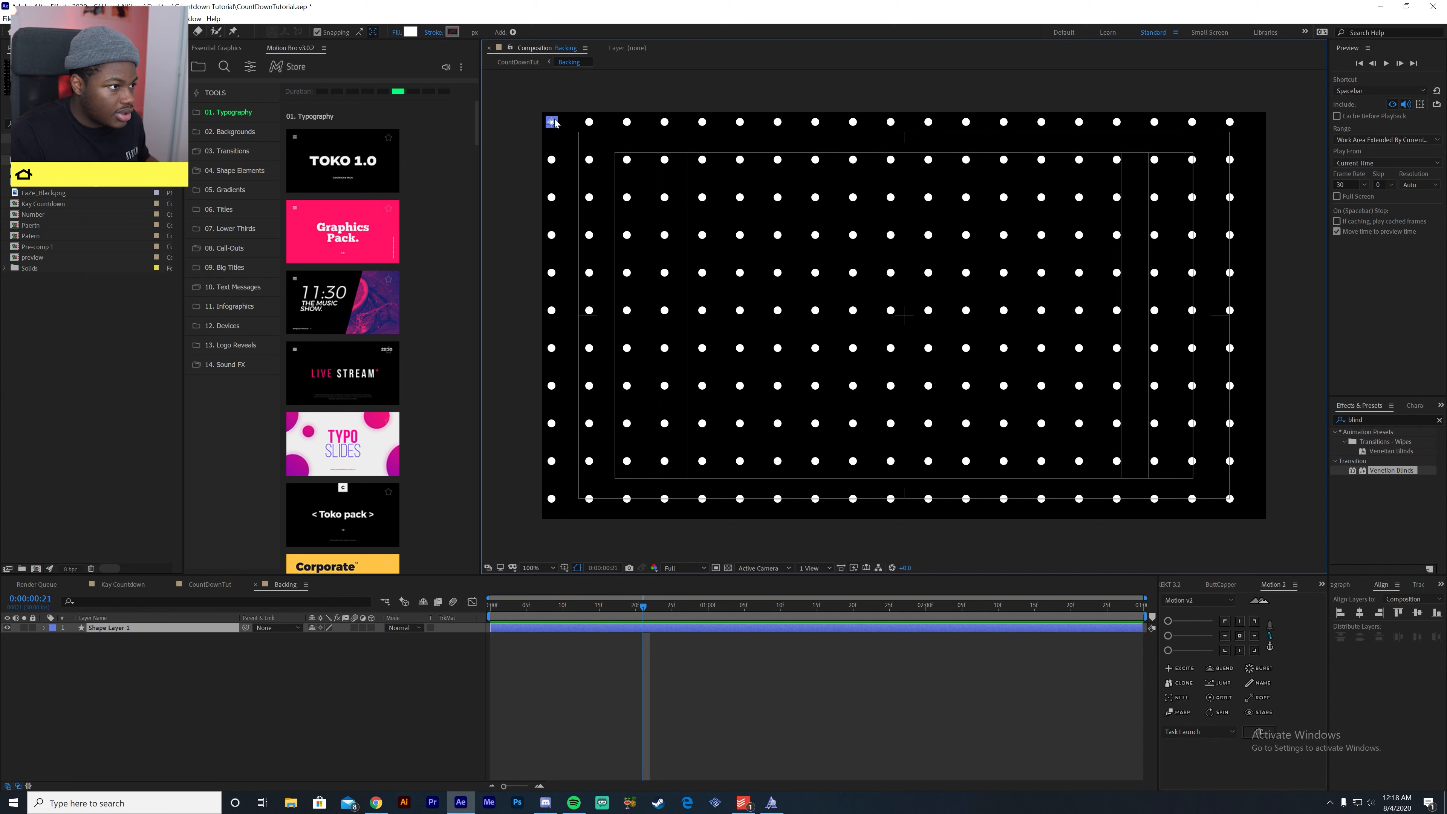
- Reposition Shape Layer 1 so the dot grid is centred in the frame, then deselect it
left_click_drag(559, 124, 564, 126)
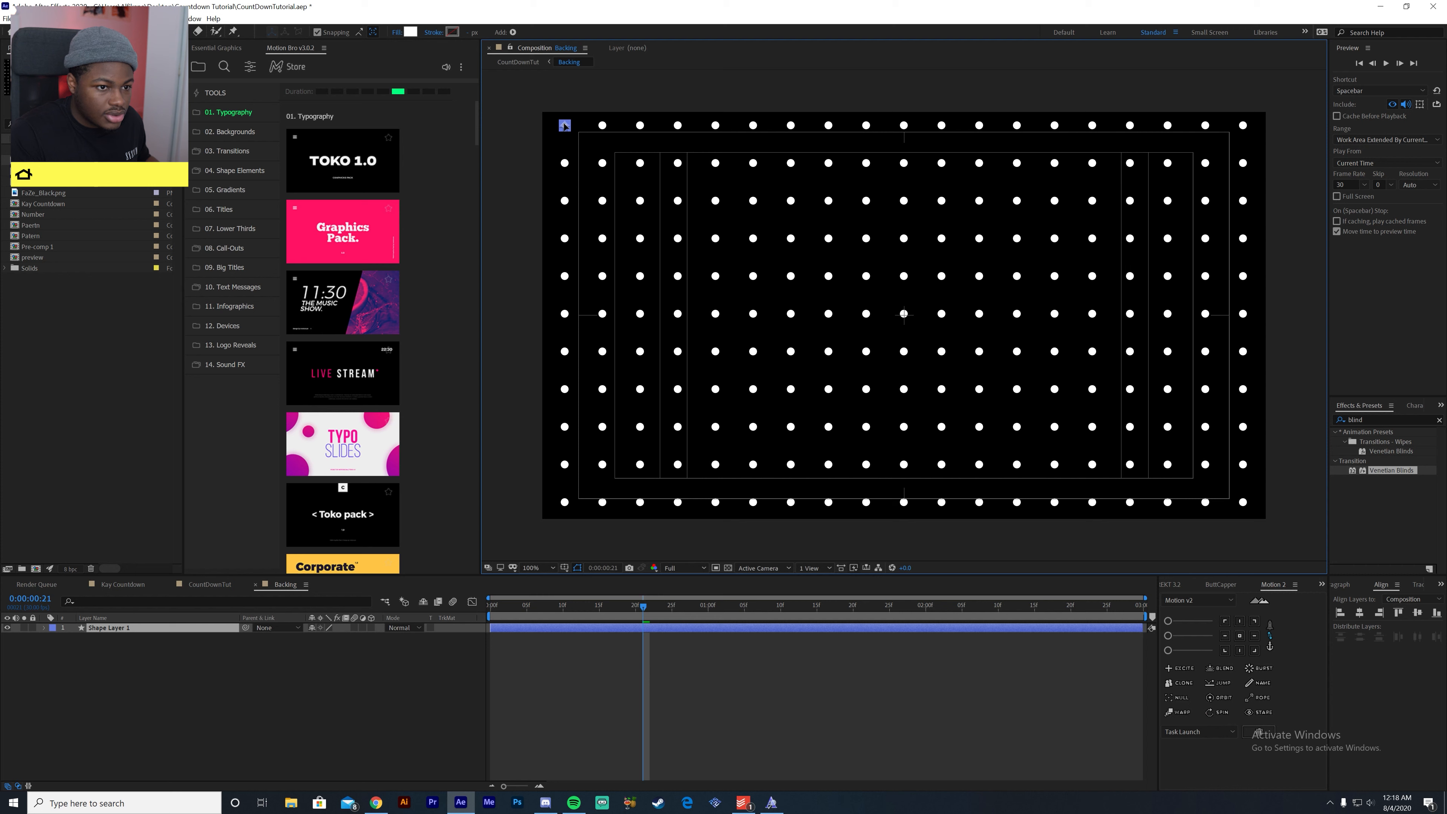
left_click_drag(565, 125, 565, 127)
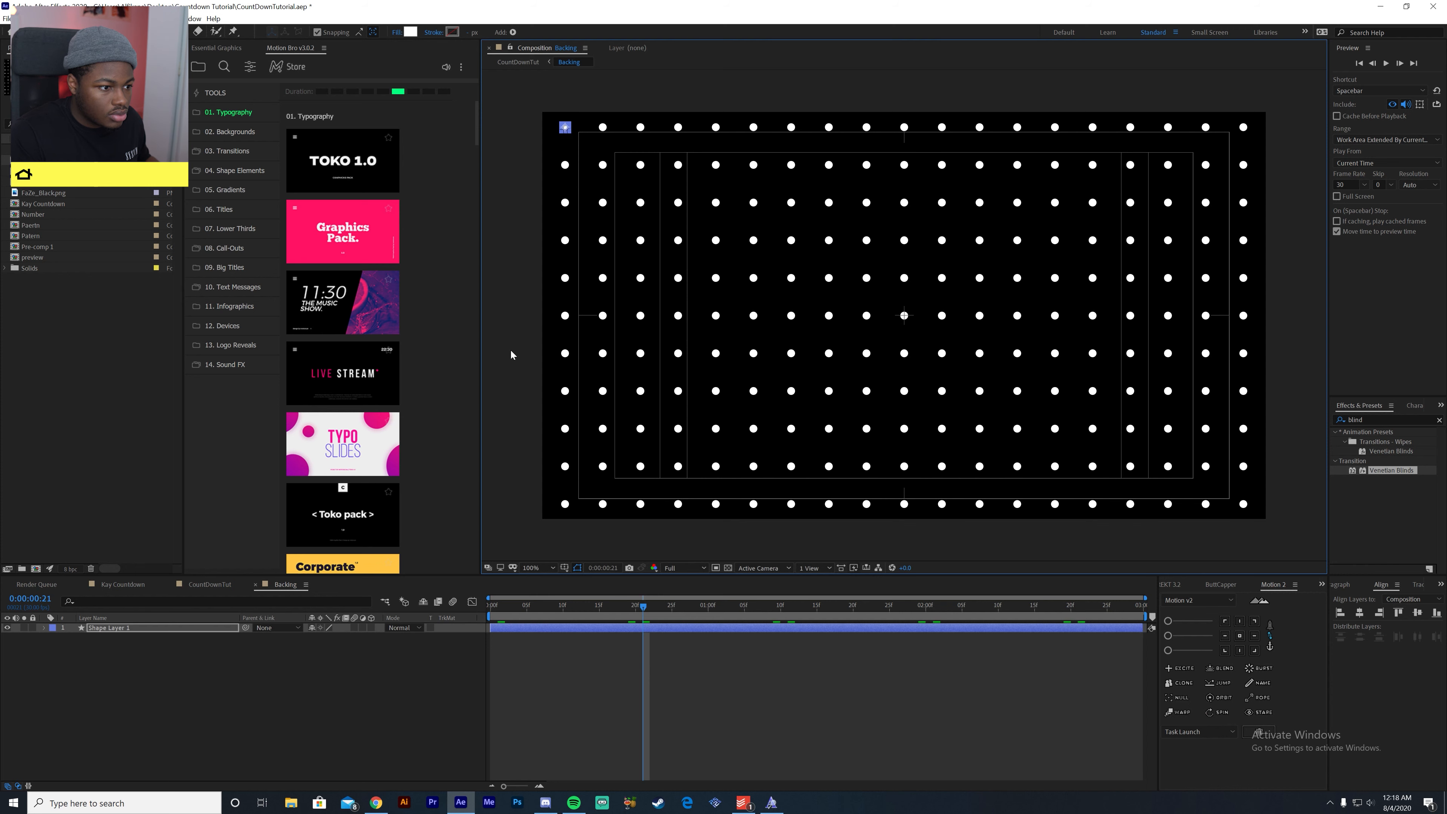
left_click(325, 693)
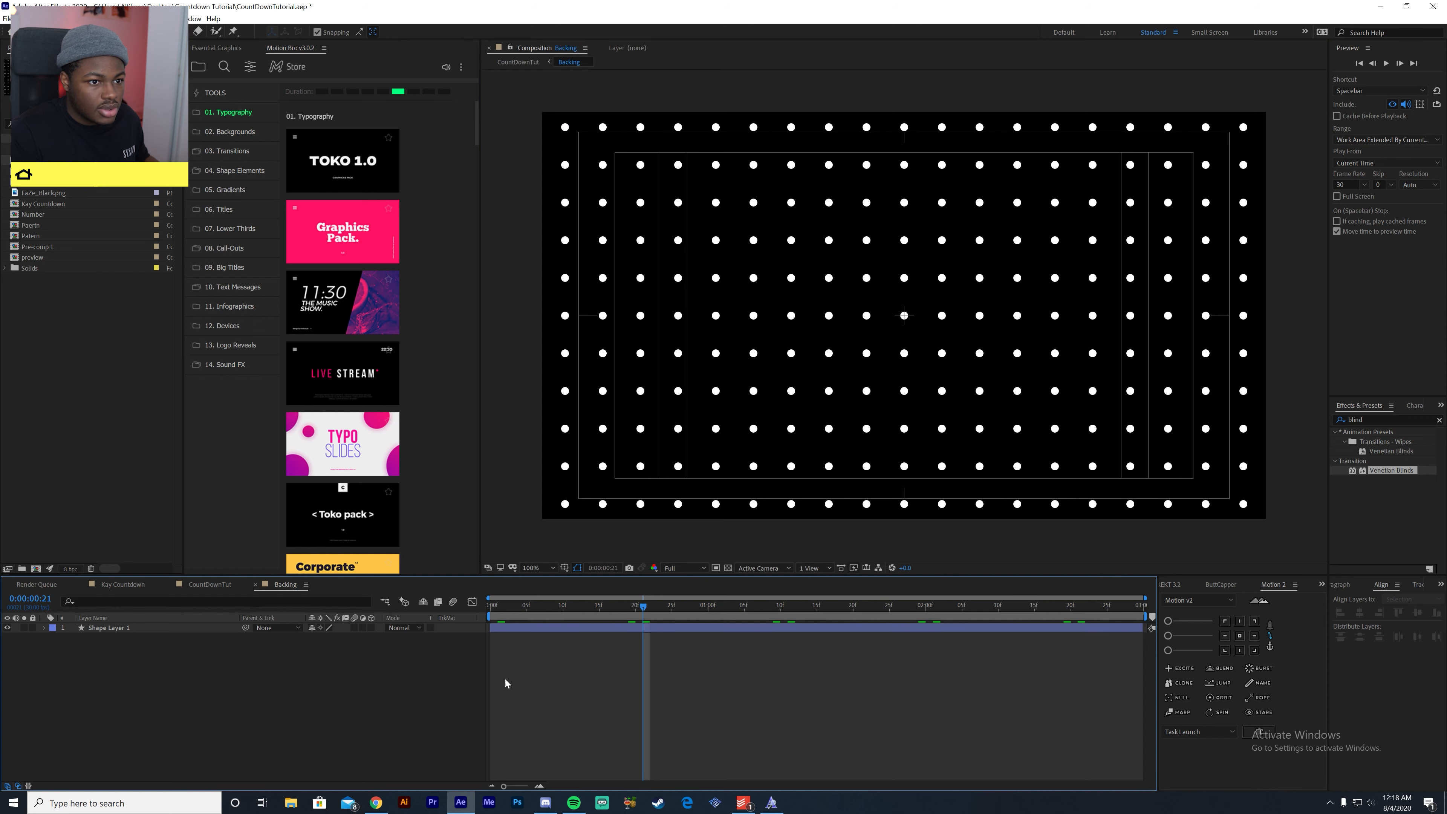
- Return to CountDownTut and preview the centred dot grid from the first frame
left_click(208, 585)
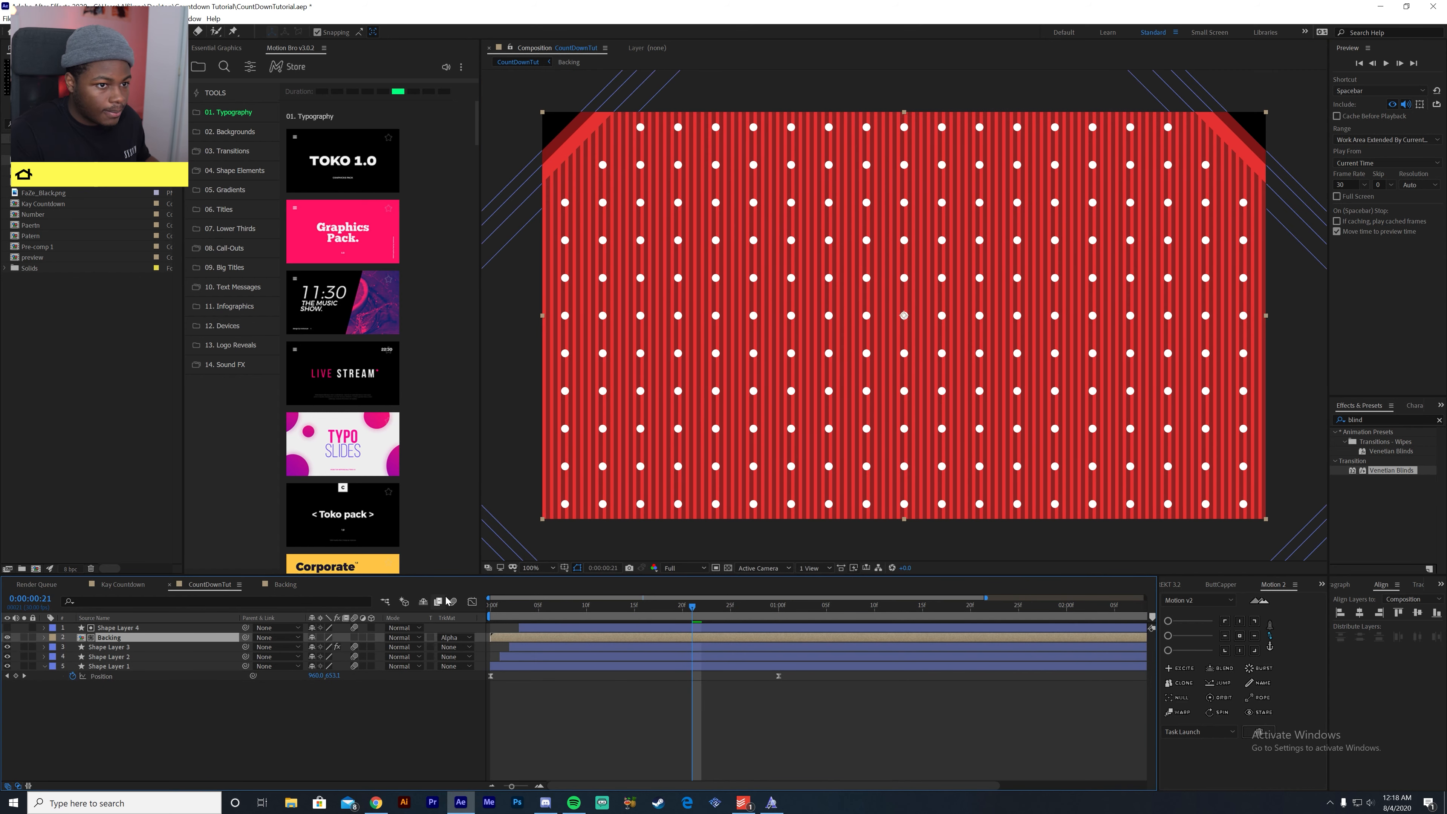
left_click_drag(629, 608, 397, 619)
key("space")
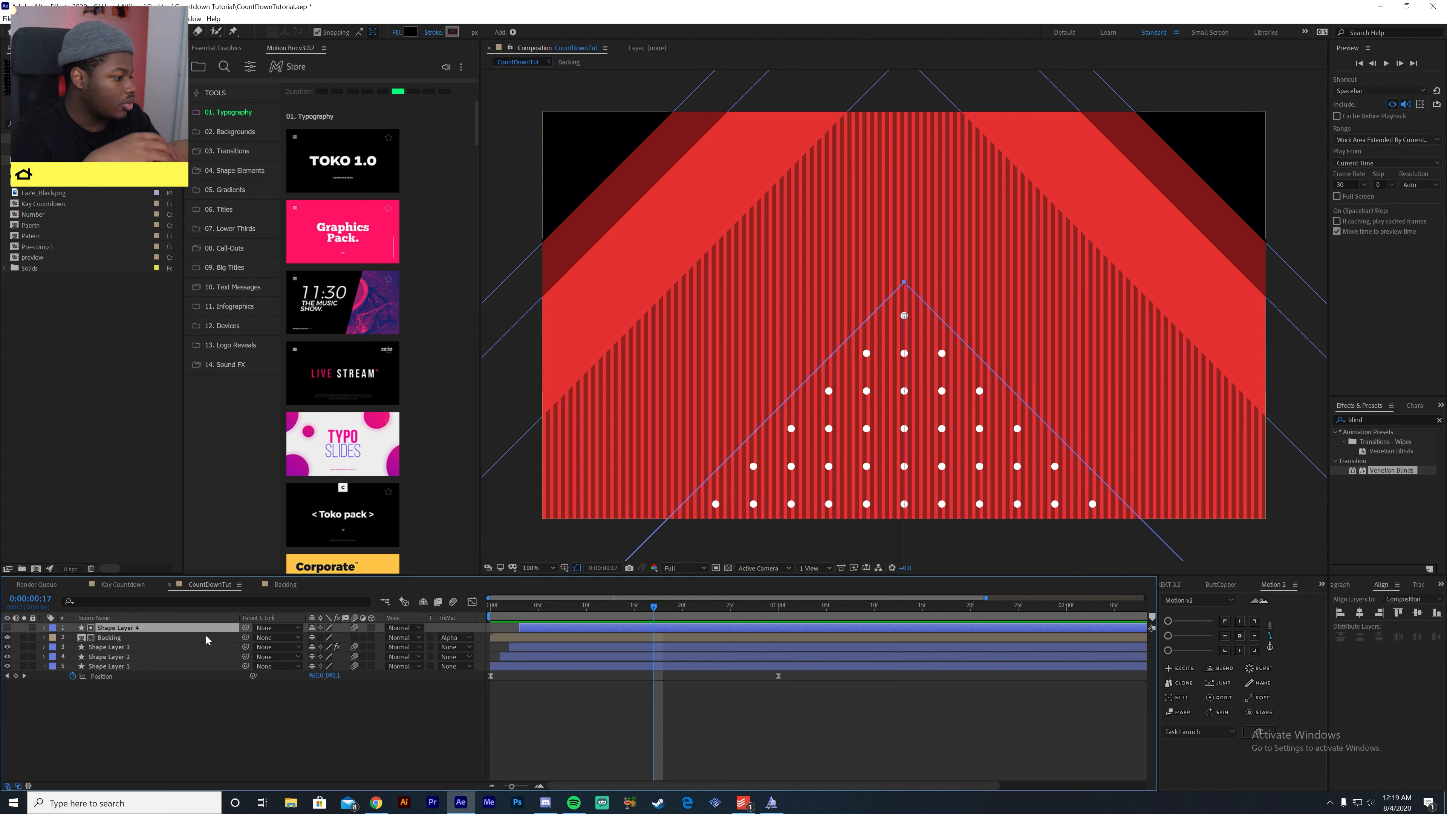
- Duplicate Shape Layer 4, make the copy visible and move it directly below the Backing layer
key("ctrl+d")
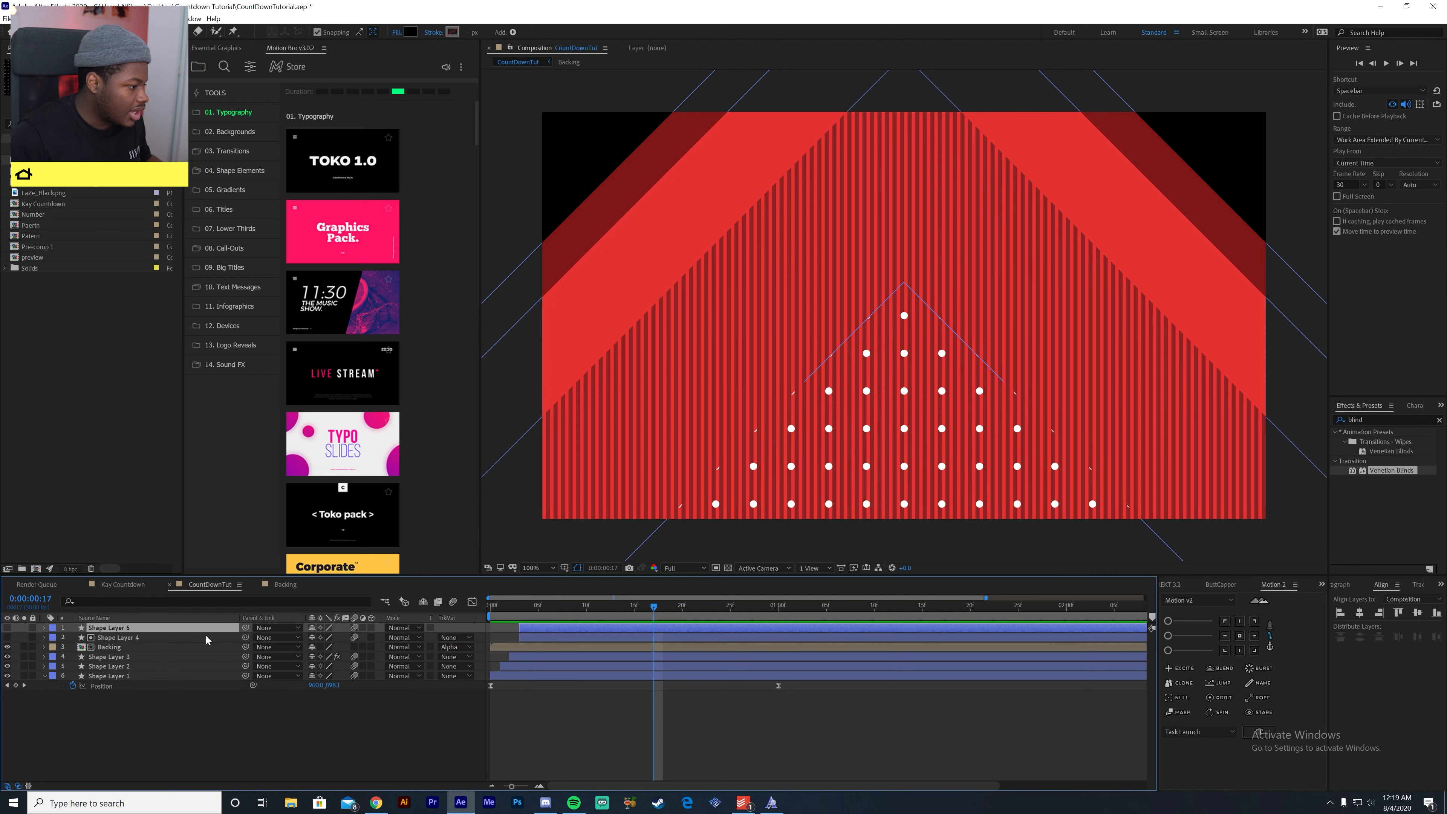
left_click(6, 627)
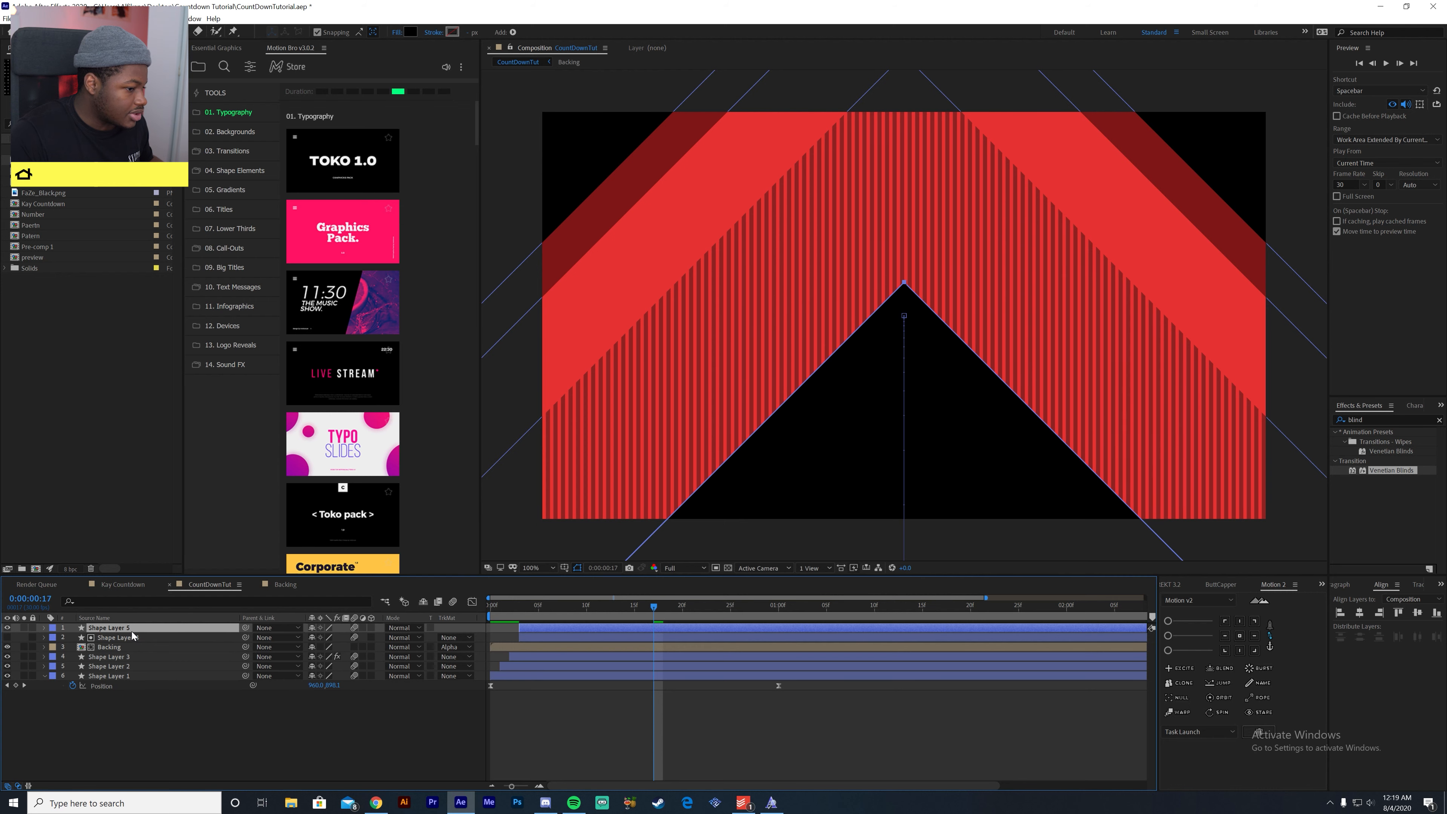
left_click_drag(137, 632, 127, 651)
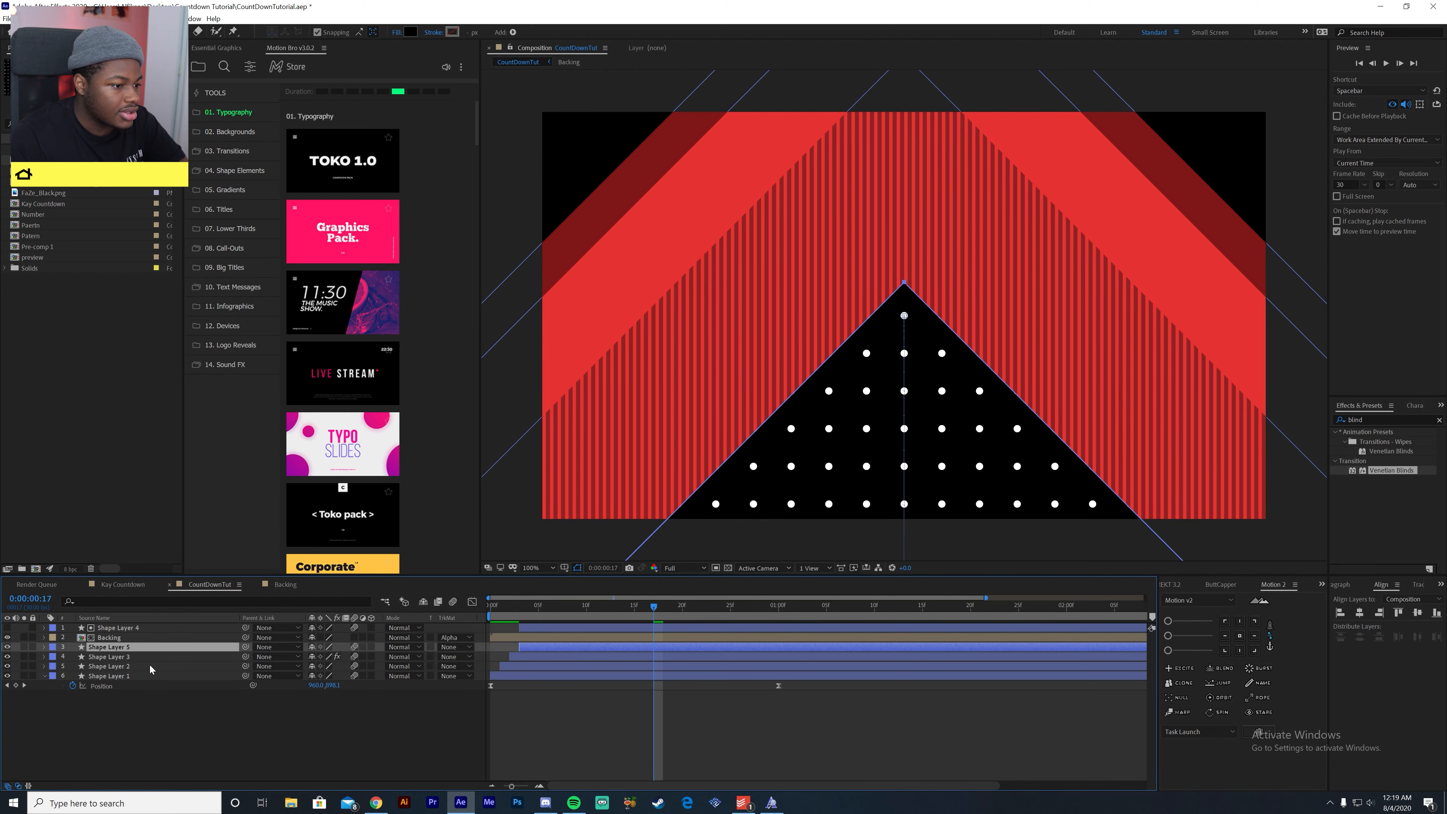
- Fill Shape Layer 5 with the red E73232 sampled from the existing diamond, then preview the animation
left_click(410, 32)
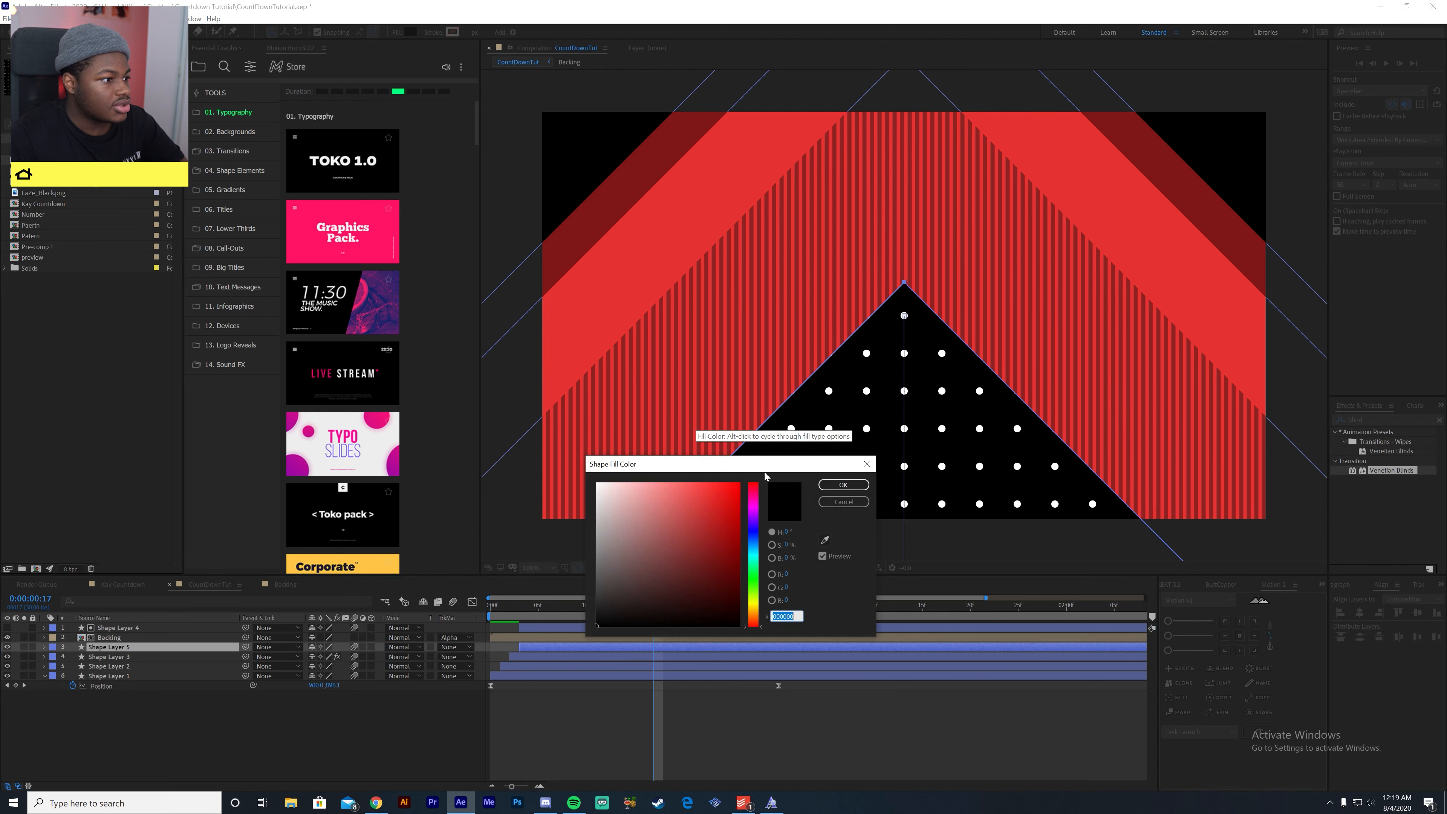
left_click(825, 540)
left_click(1129, 356)
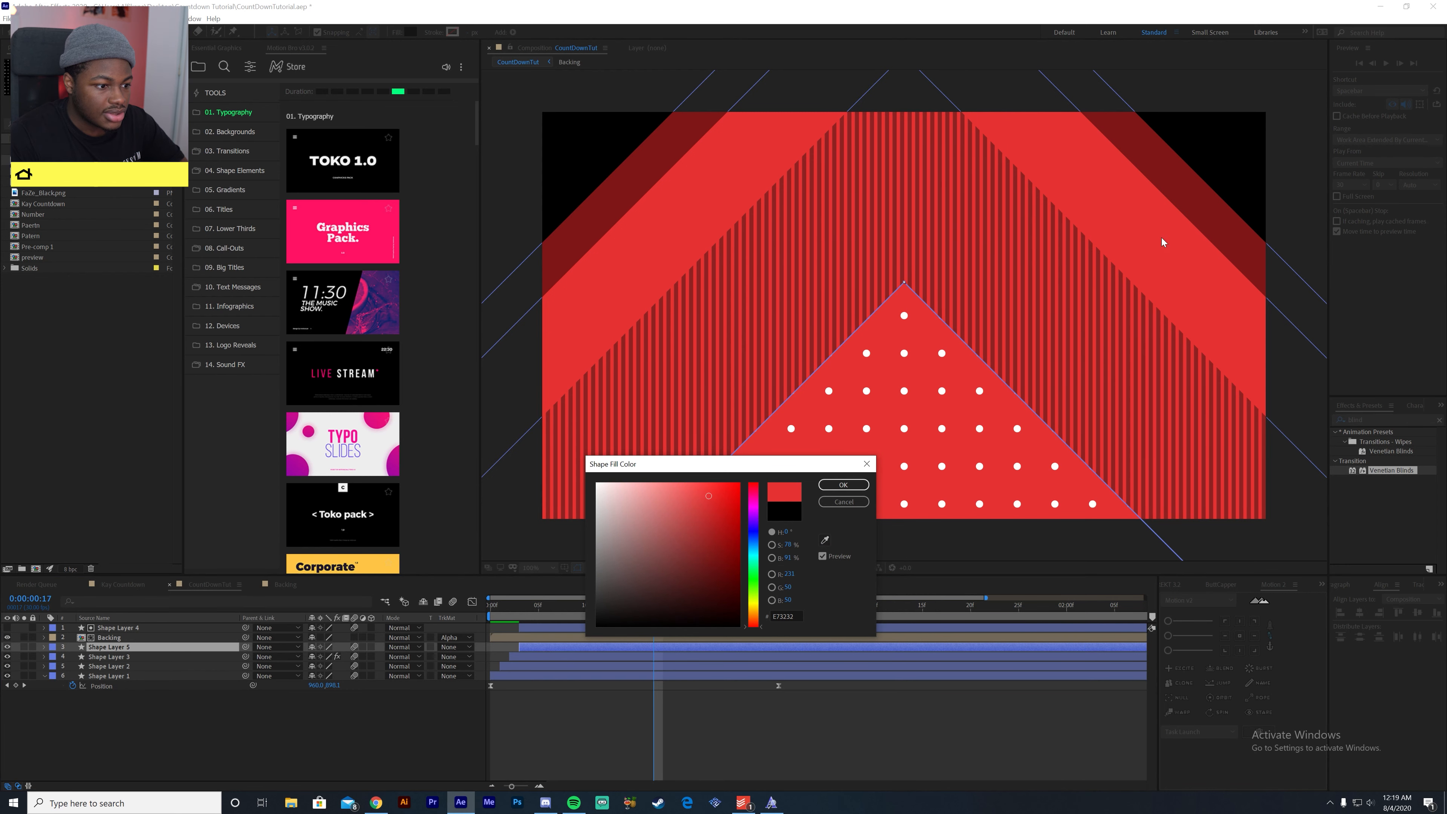
left_click(838, 486)
left_click_drag(491, 610, 432, 659)
key("space")
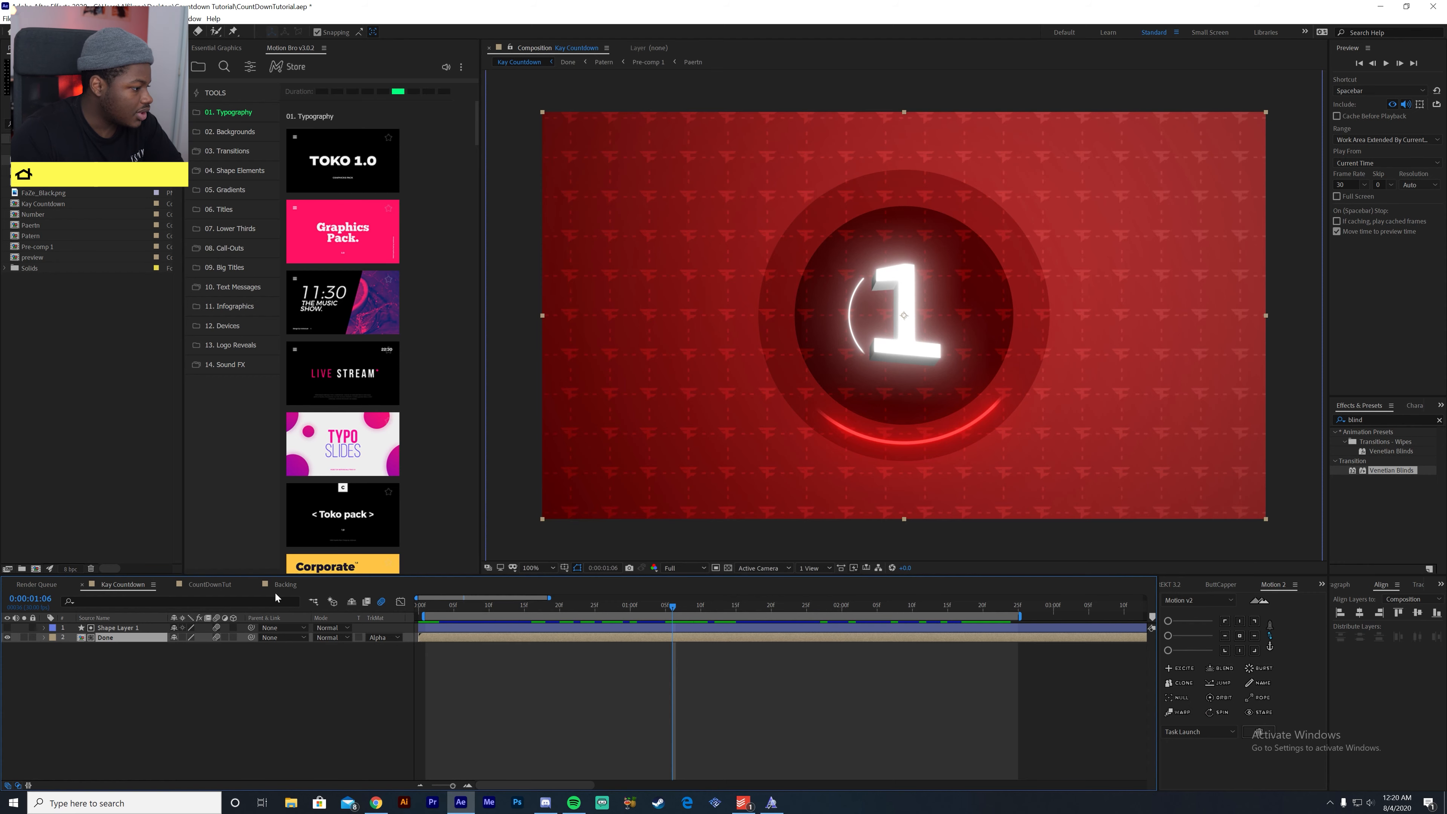
- Return to CountDownTut and set the Backing layer's blending mode to Overlay after trying Soft Light
left_click(209, 585)
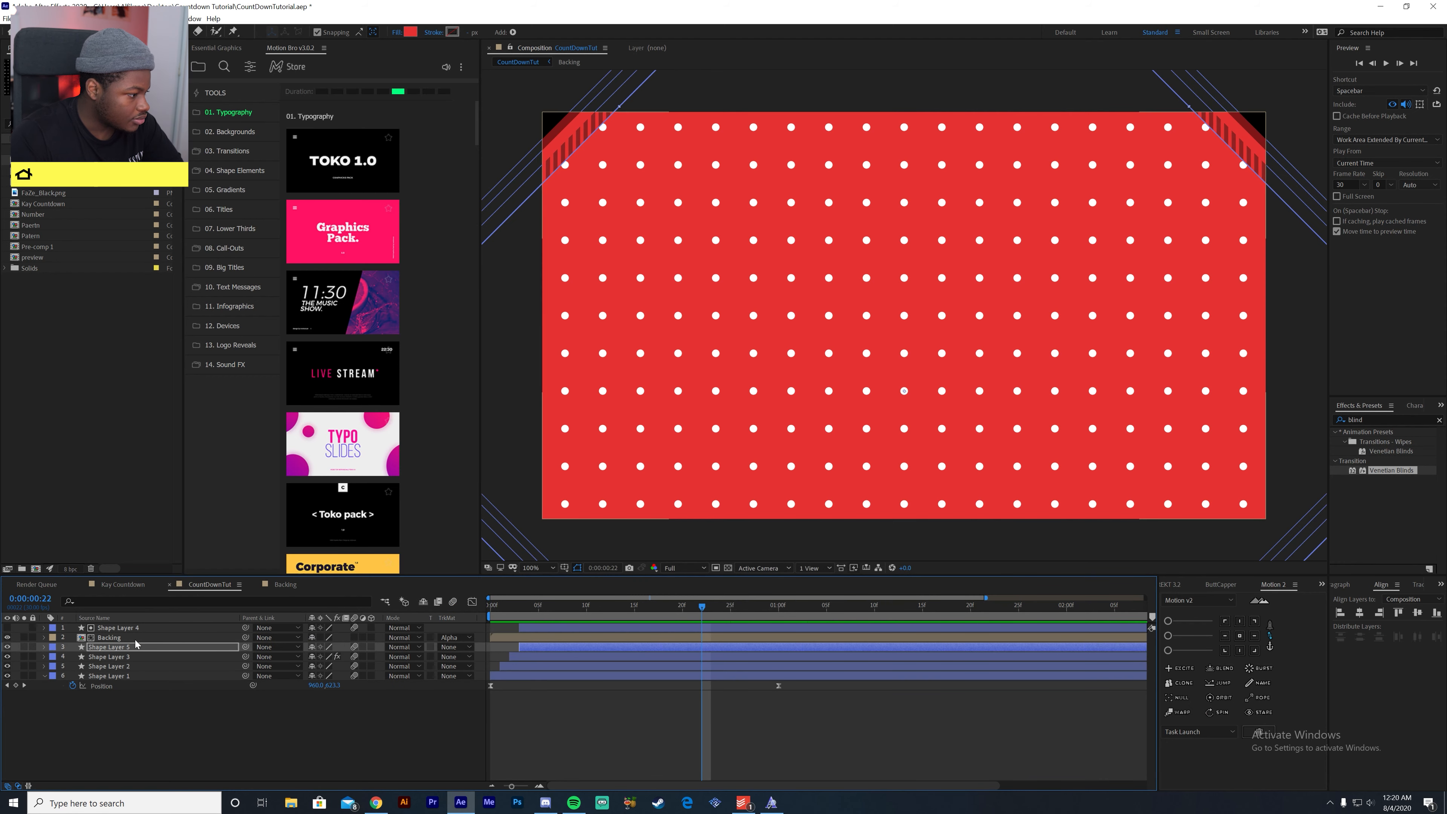
left_click(405, 638)
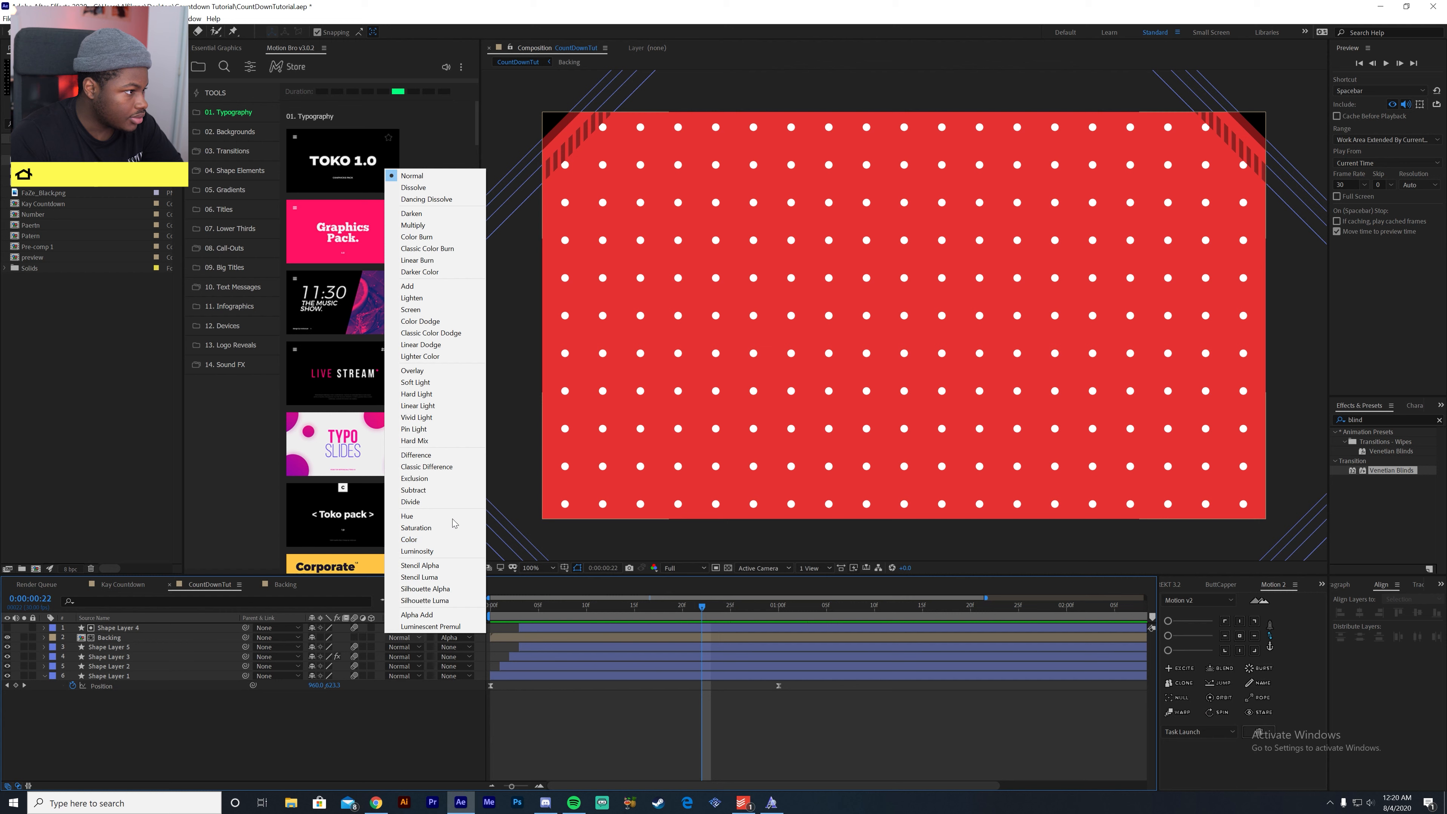
left_click(416, 371)
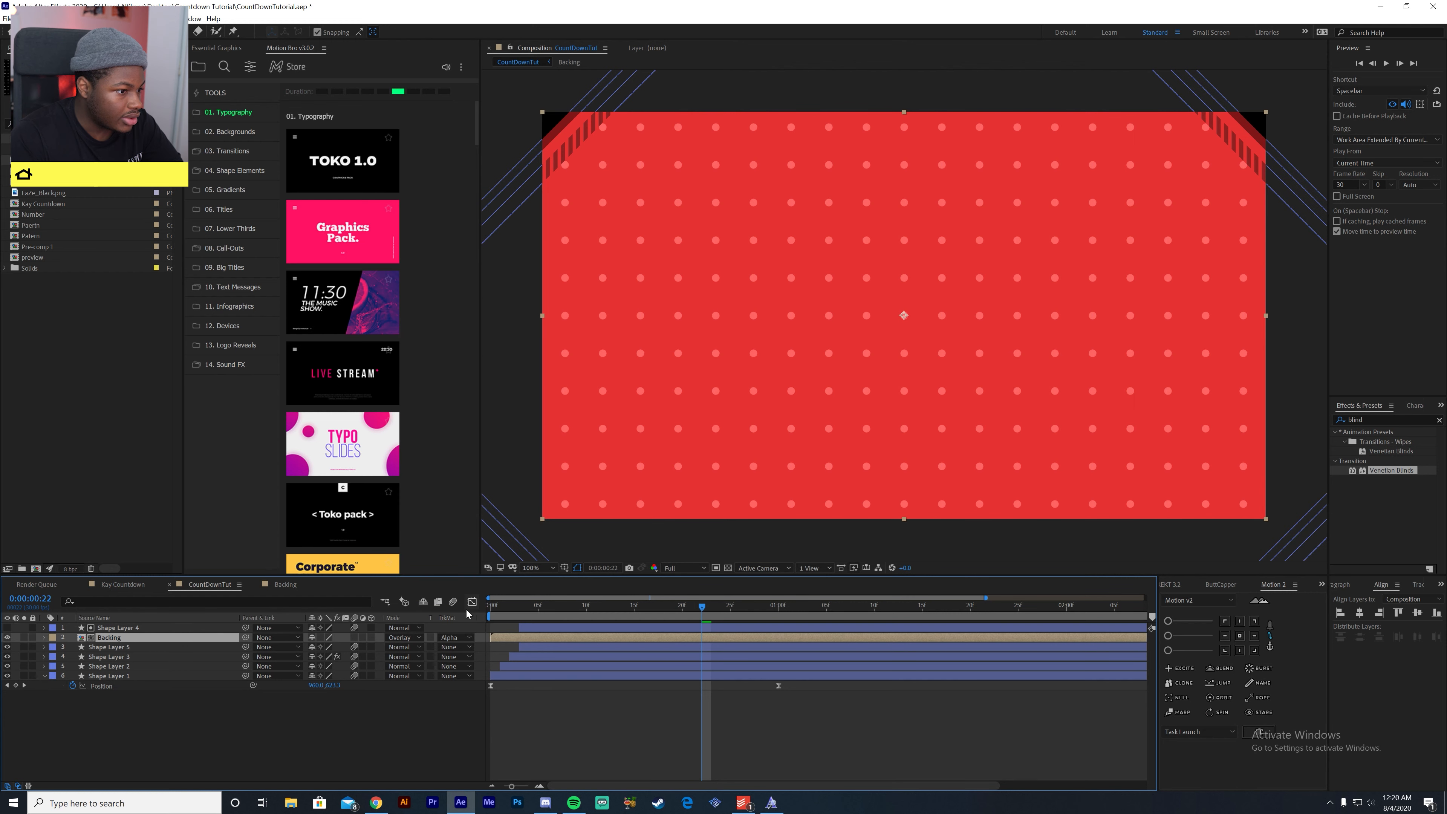
left_click(399, 639)
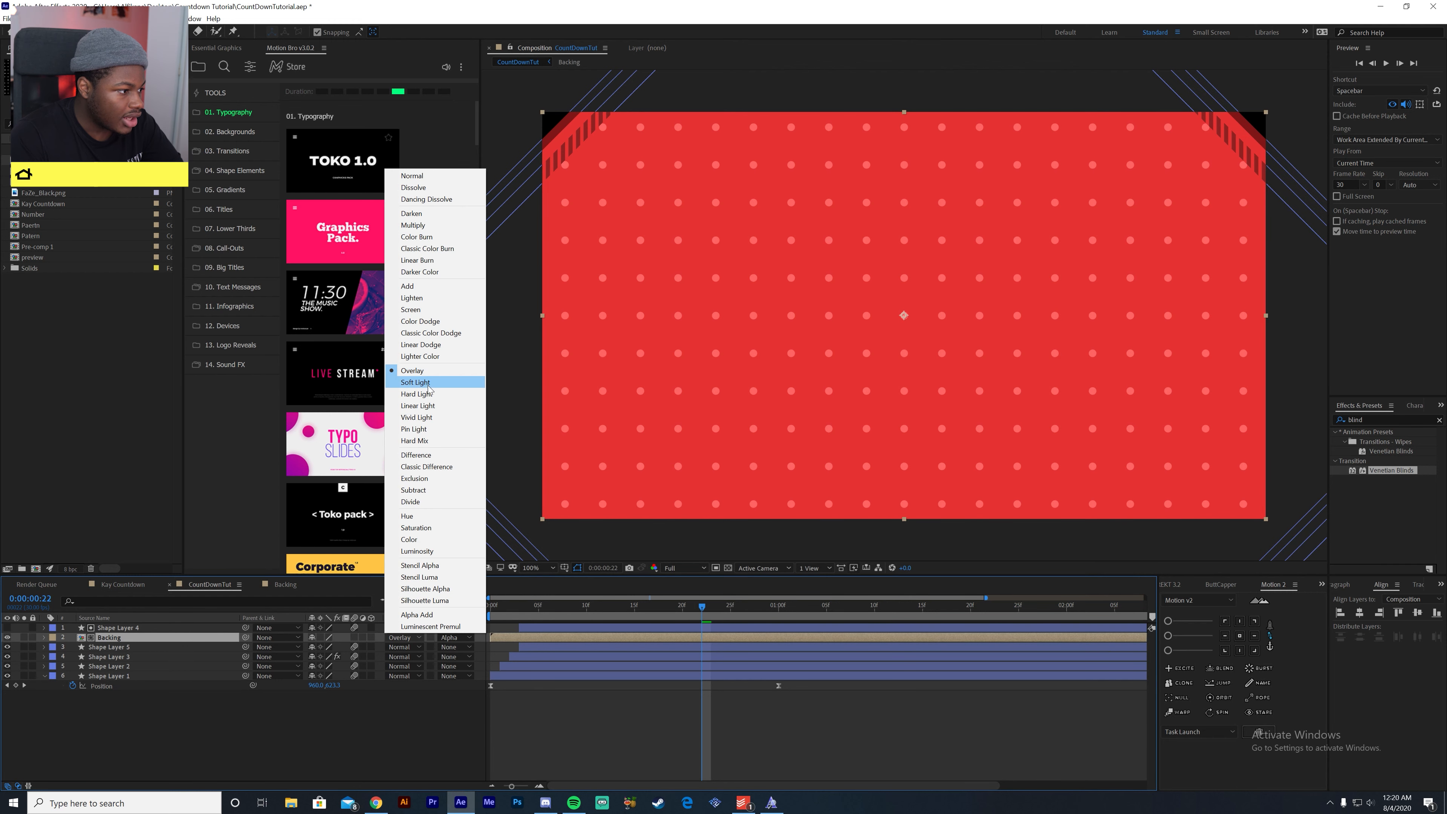
left_click(428, 383)
left_click(402, 638)
left_click(436, 370)
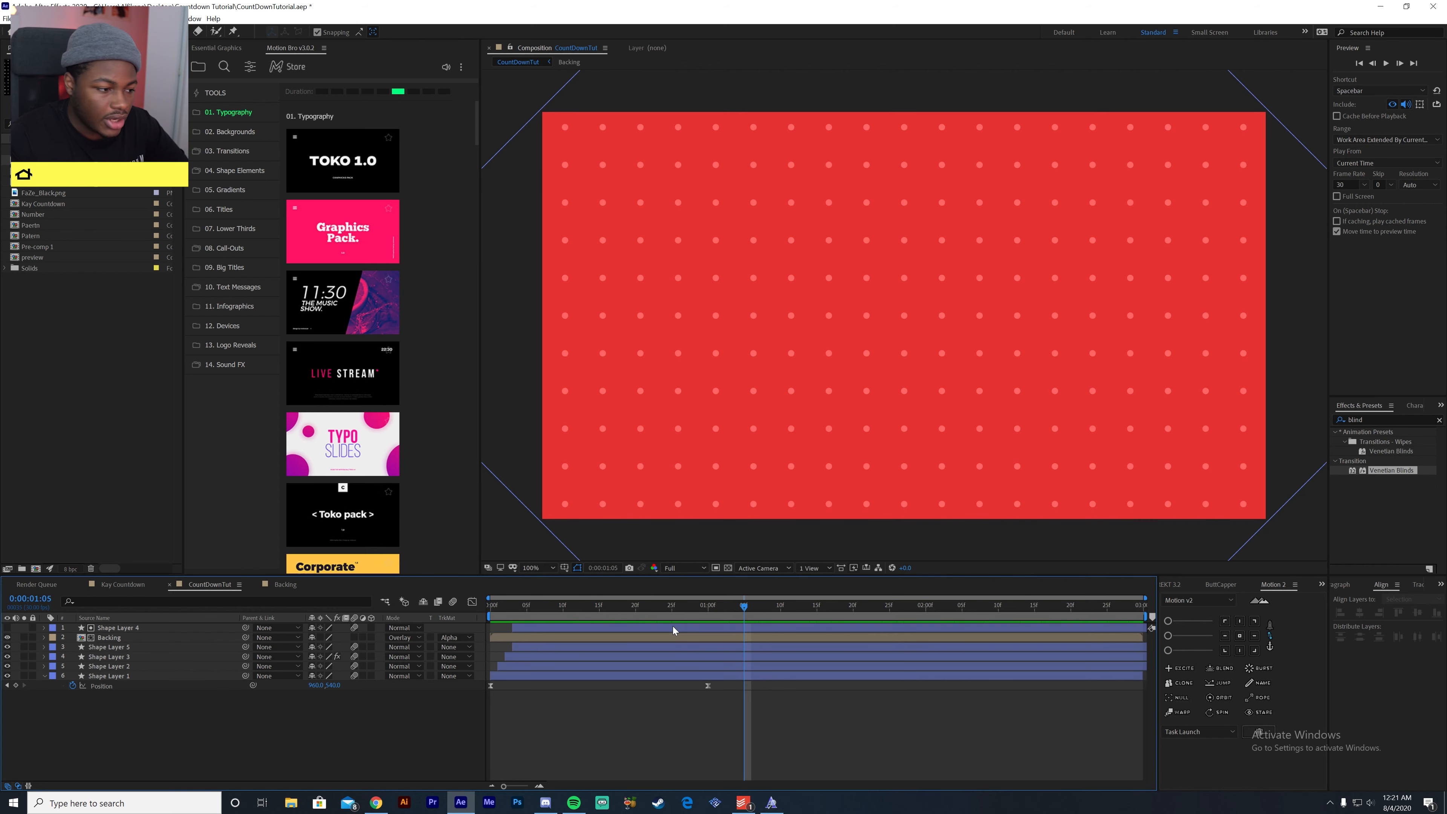
- At the first frame, add a Scale keyframe of 300% to the Backing layer
key("Home")
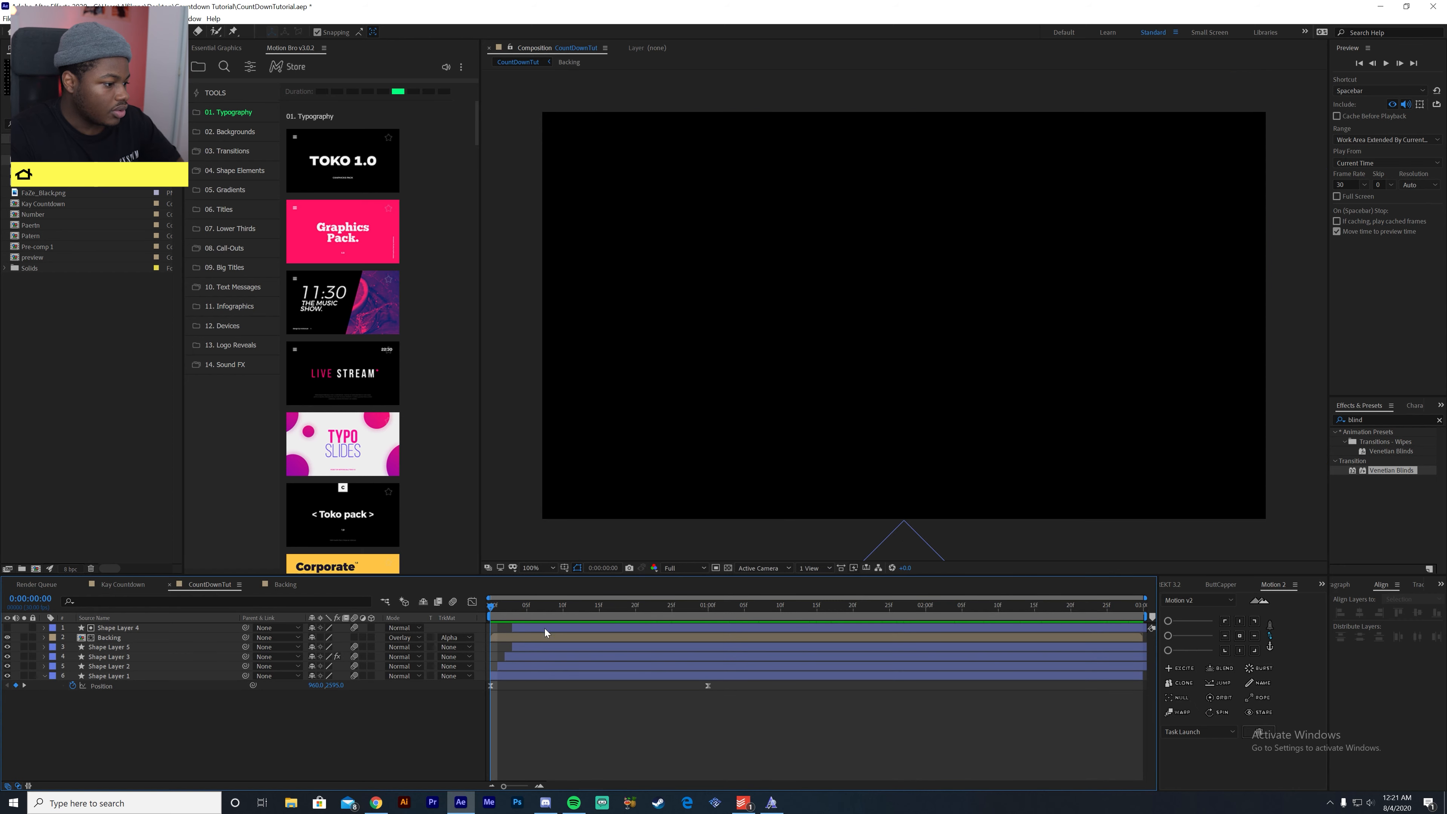
left_click(522, 639)
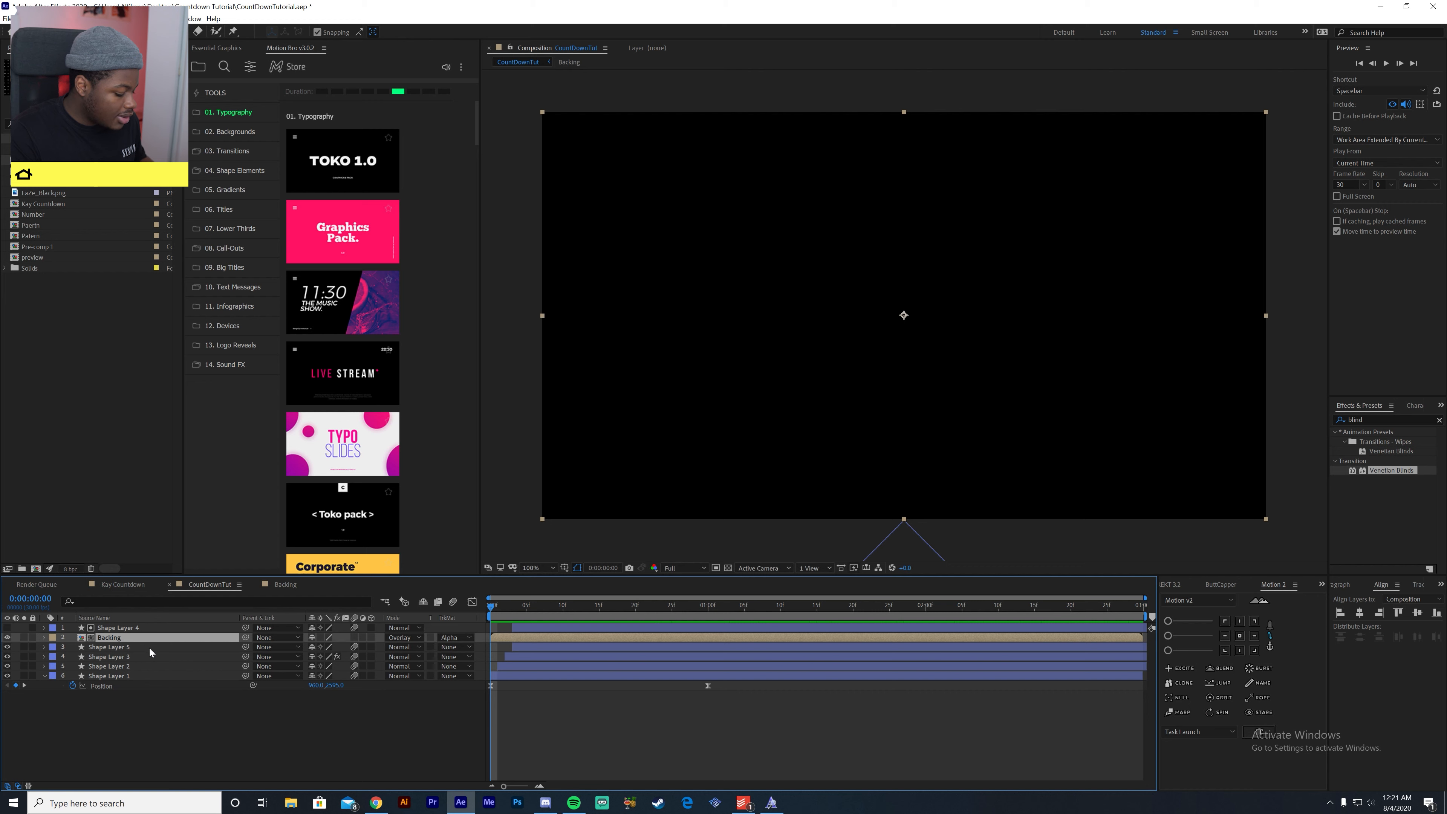
key("s")
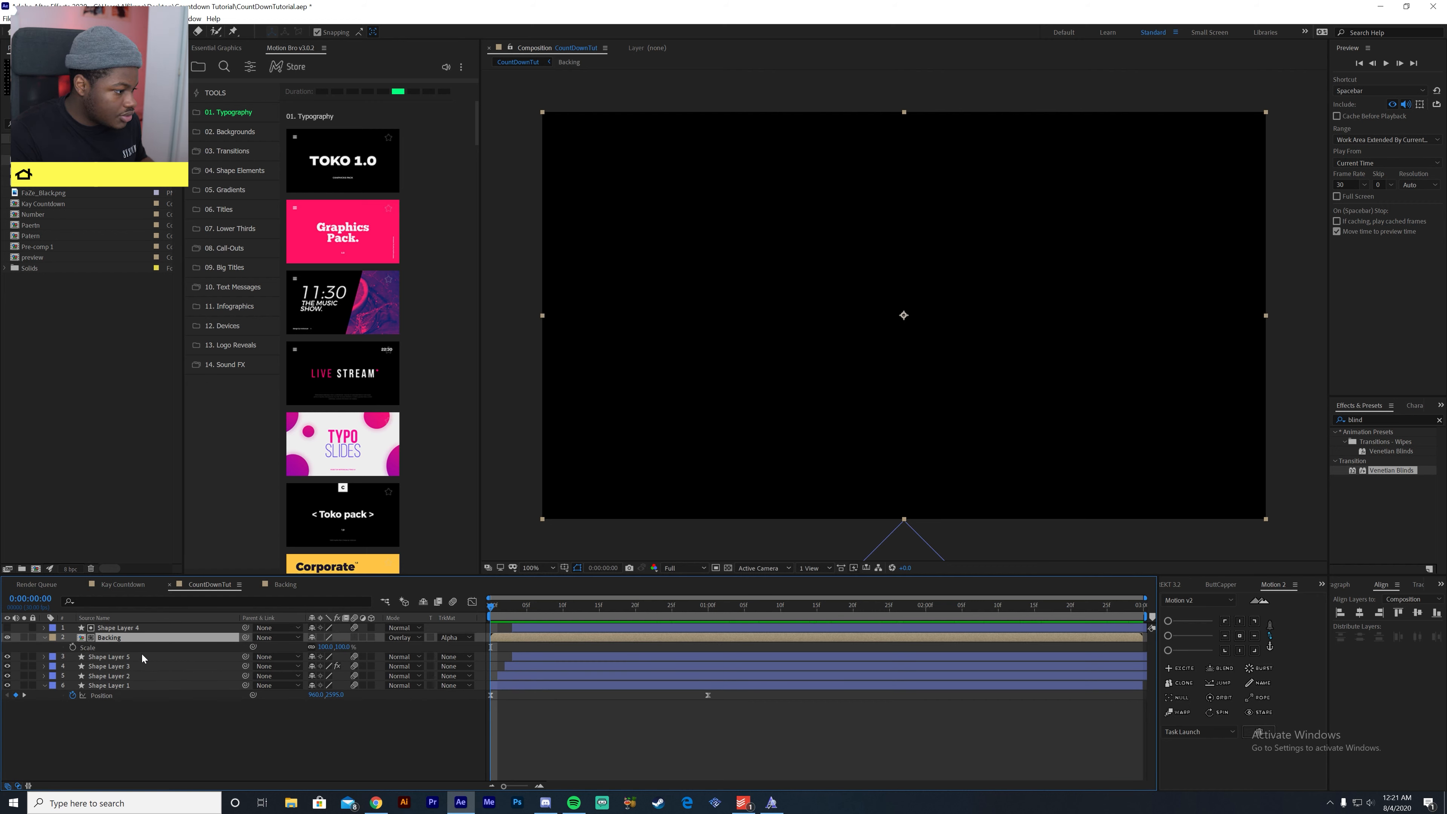
left_click(95, 647)
left_click(73, 647)
left_click(327, 647)
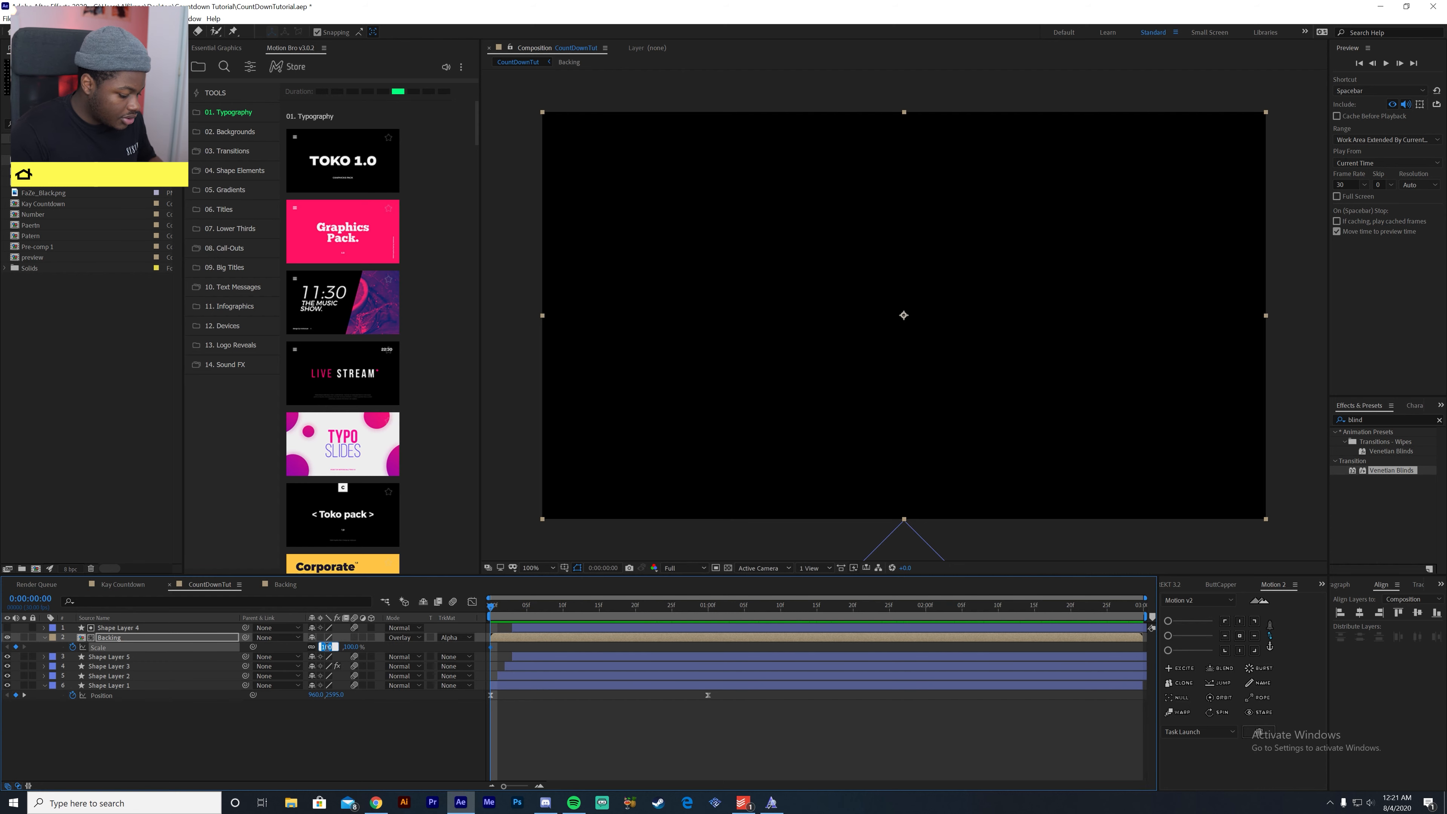
key("Return")
- At 0:00:01:00, keyframe the Backing layer's Scale at 100%
left_click_drag(663, 616, 708, 608)
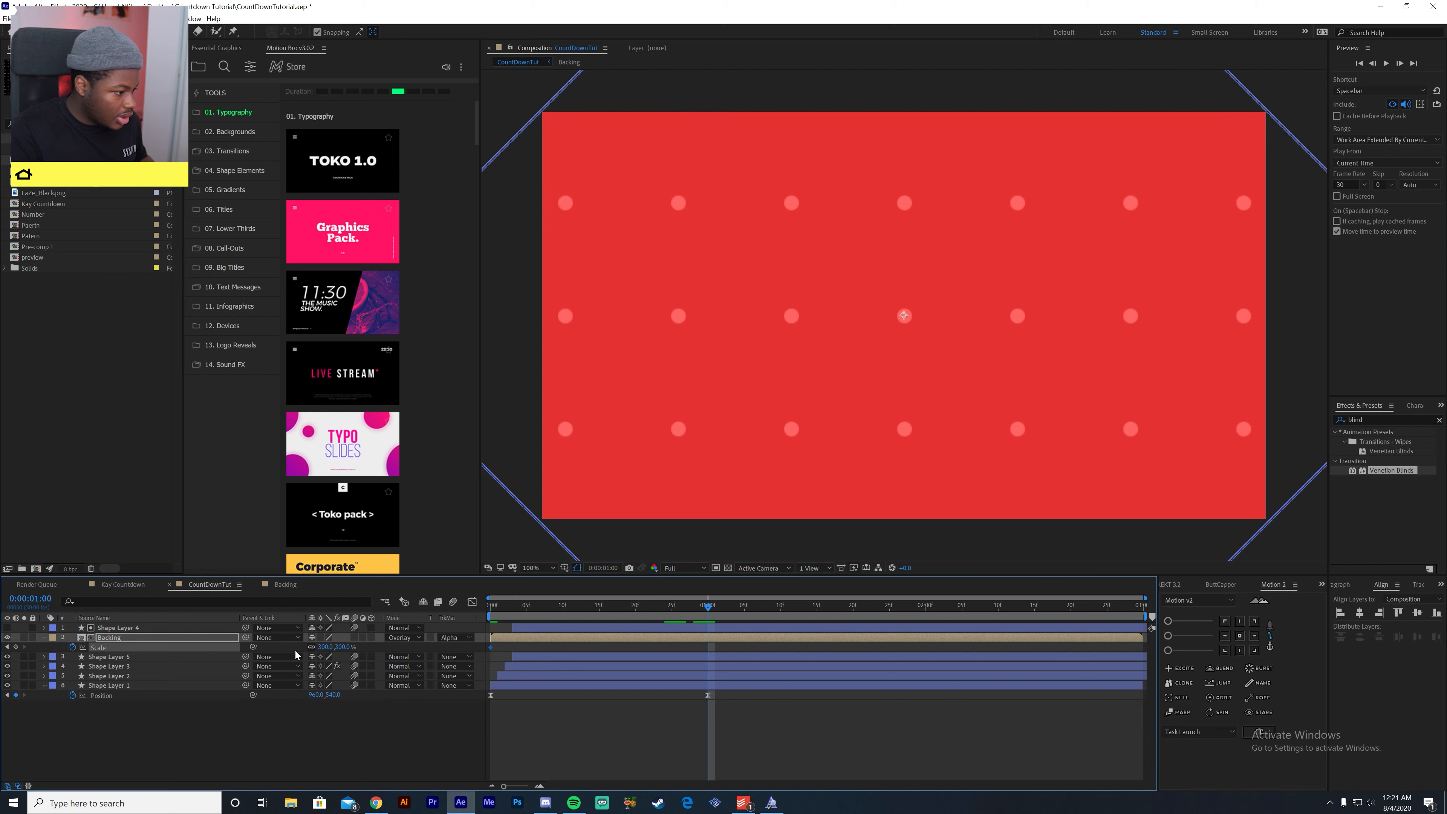
left_click(325, 648)
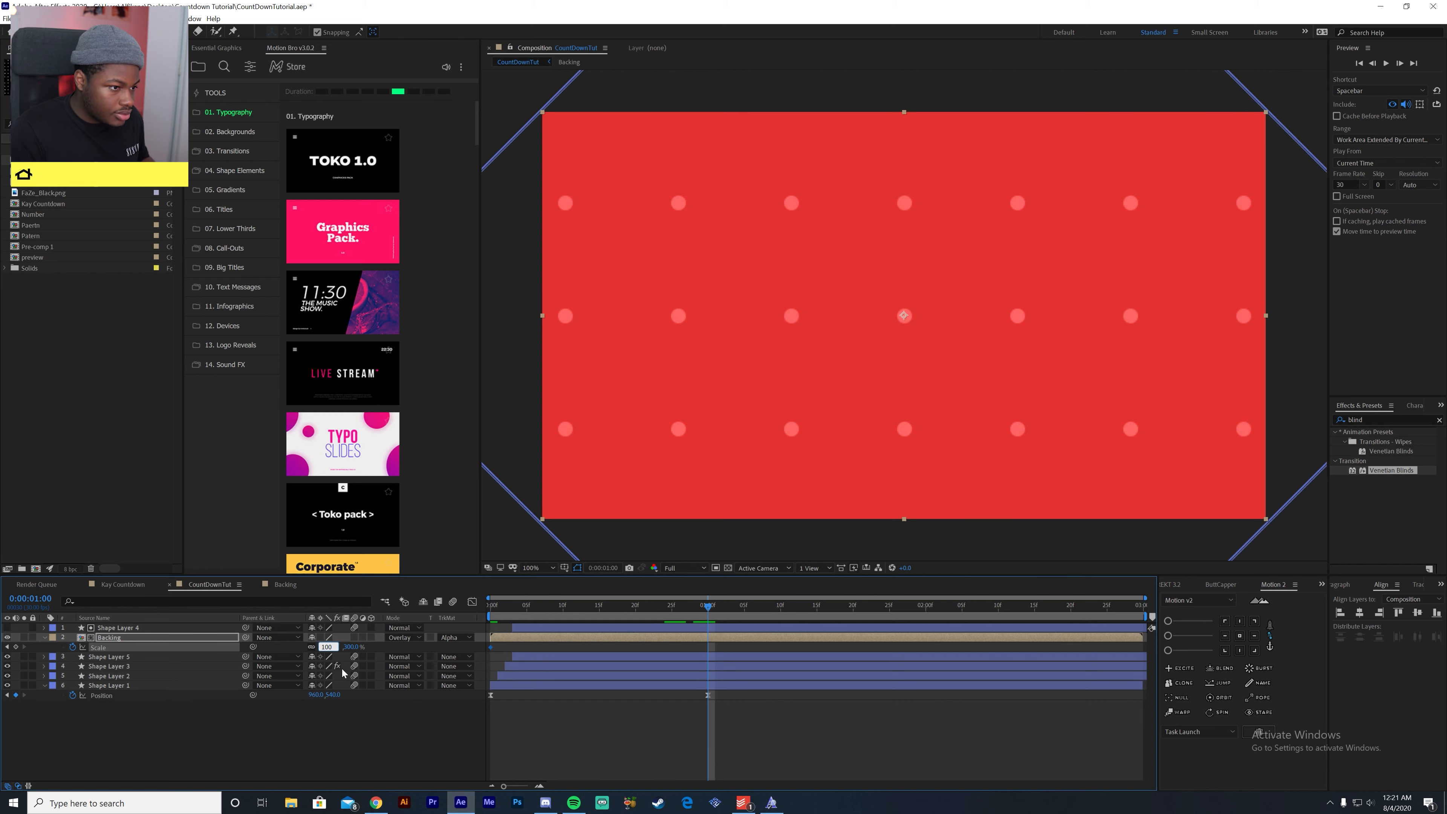
type("100")
key("Return")
- Ease both Backing Scale keyframes, sharpen their speed curve into a steep middle peak and preview the result
left_click_drag(725, 655, 484, 647)
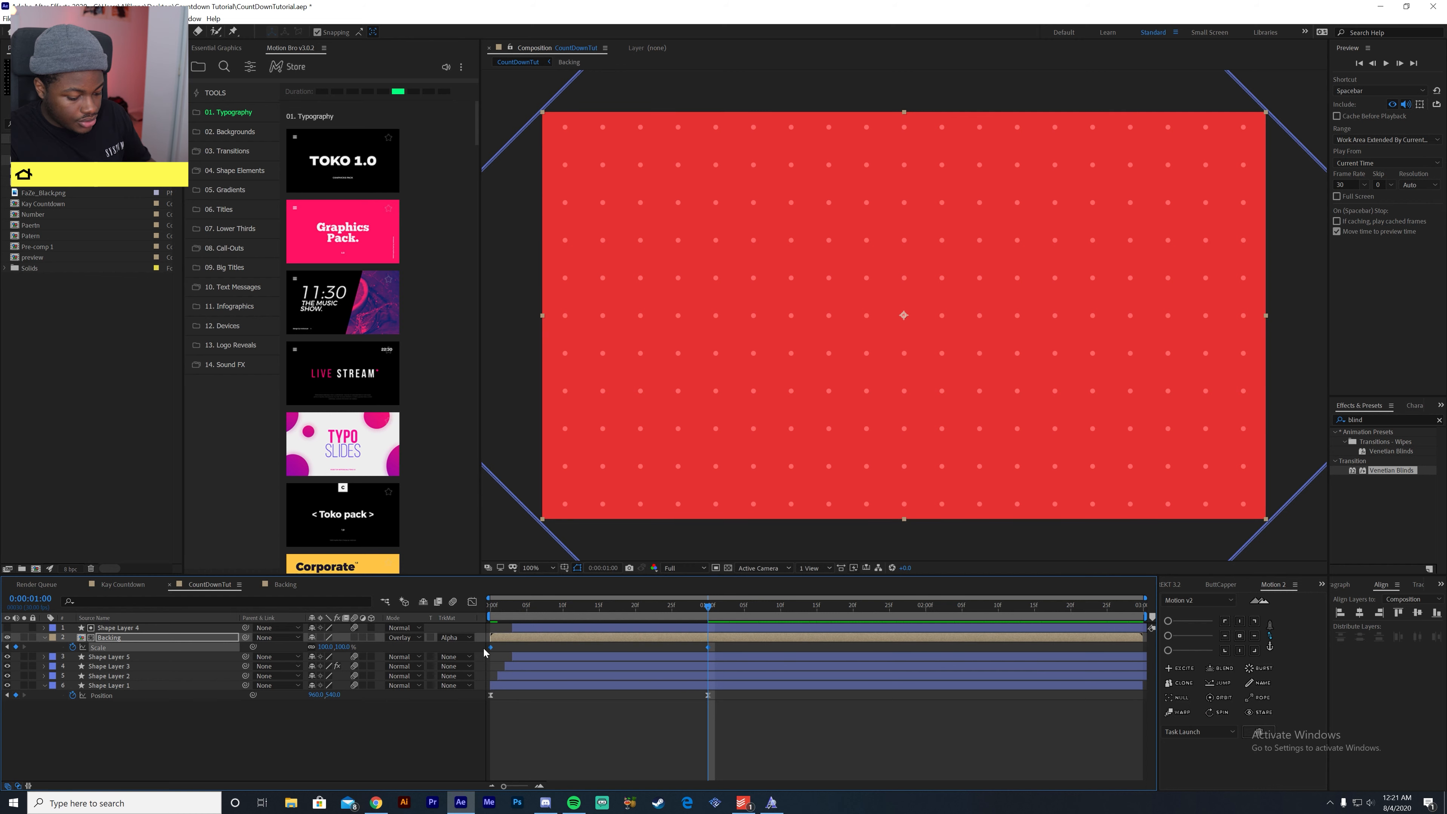
left_click(472, 603)
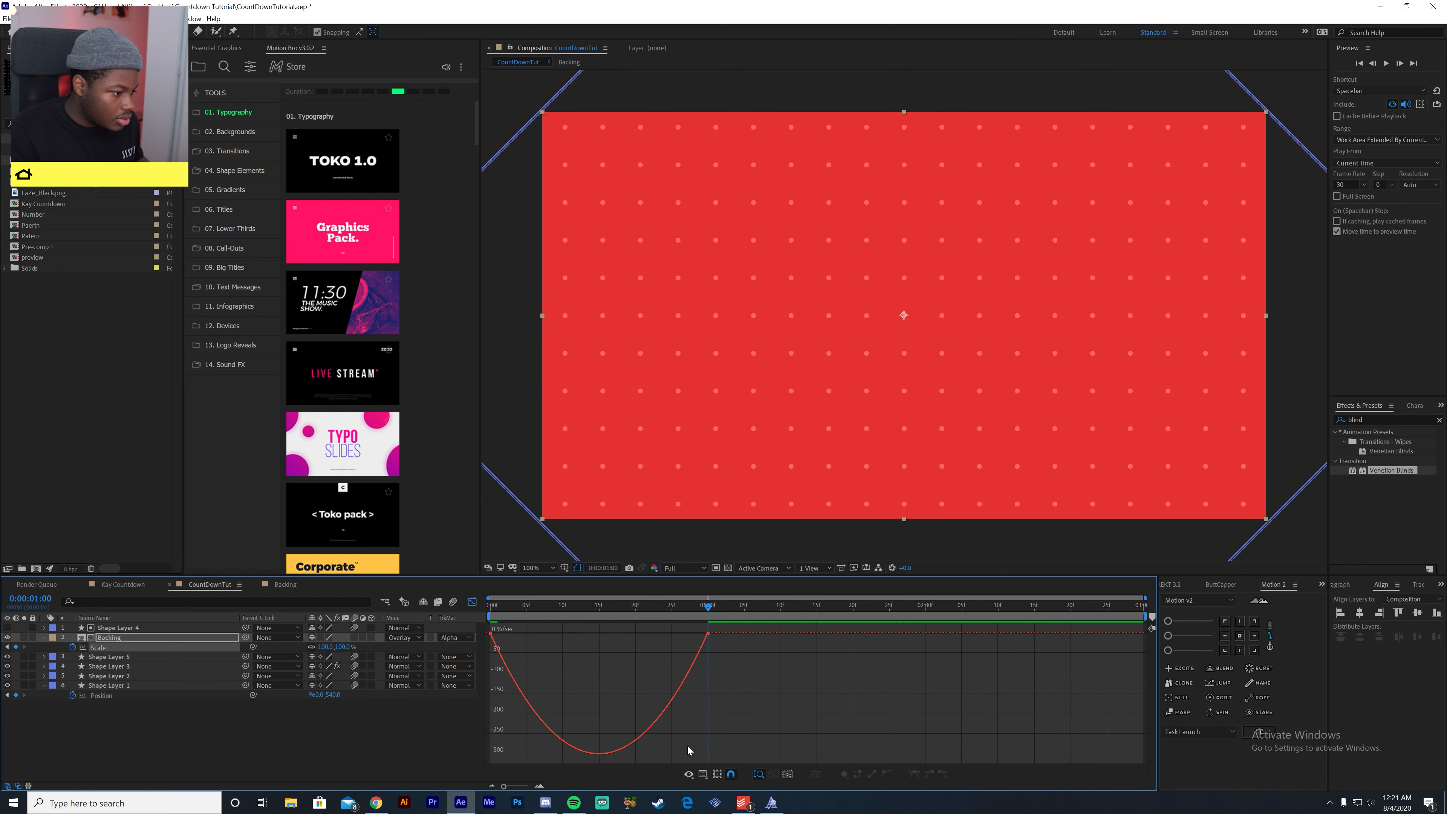
left_click_drag(672, 633, 576, 640)
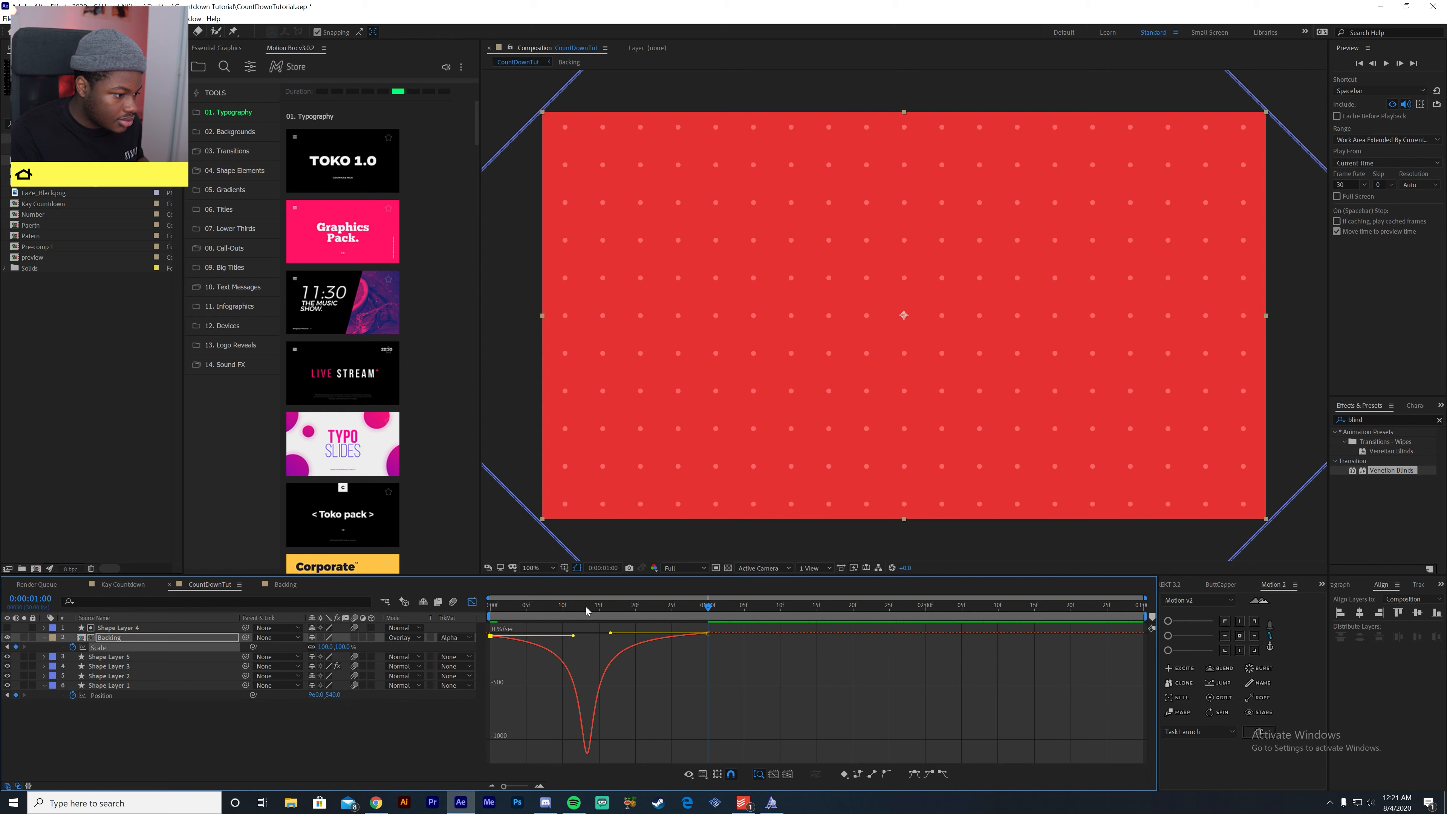
left_click(492, 607)
key("space")
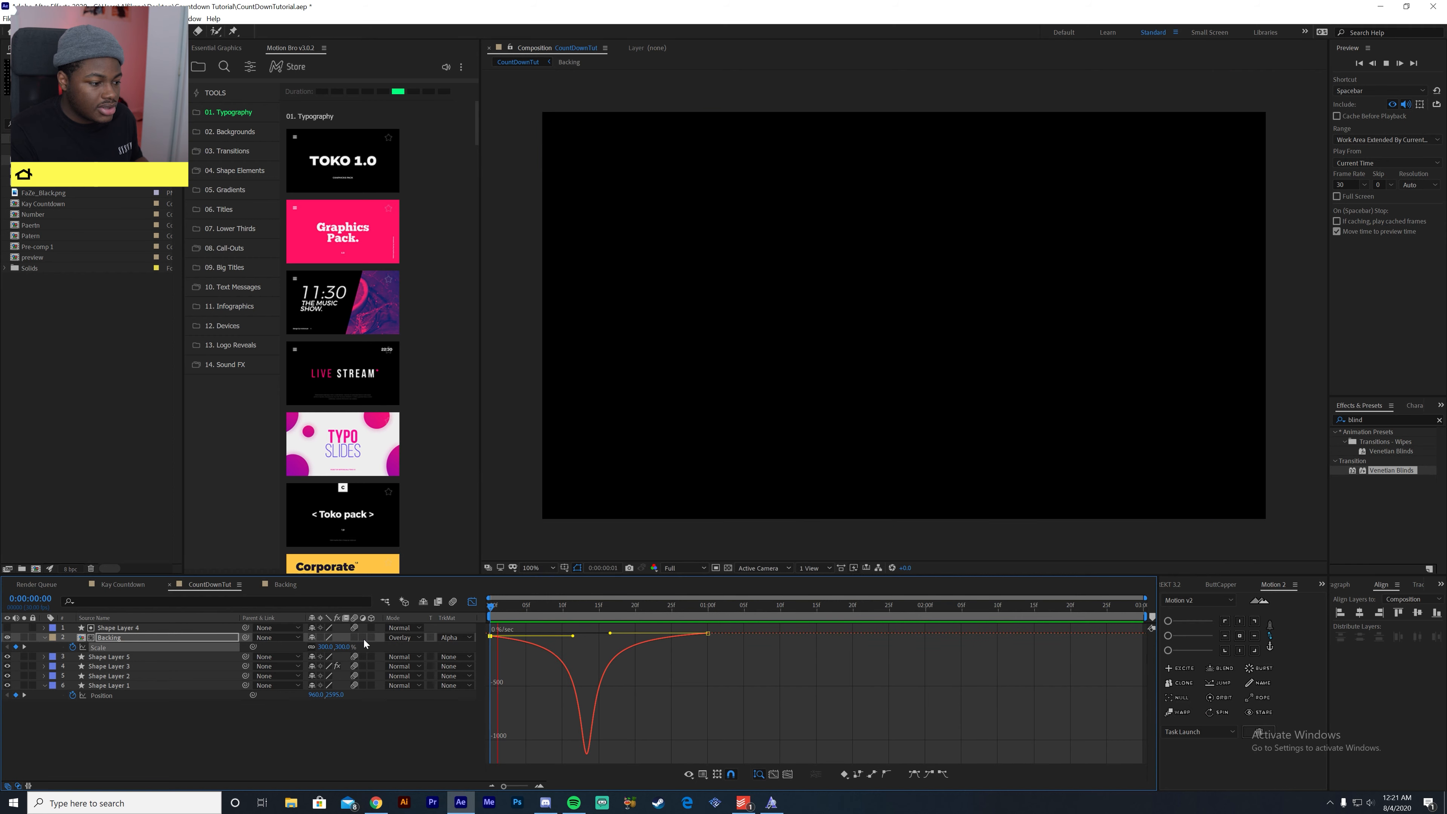
key("space")
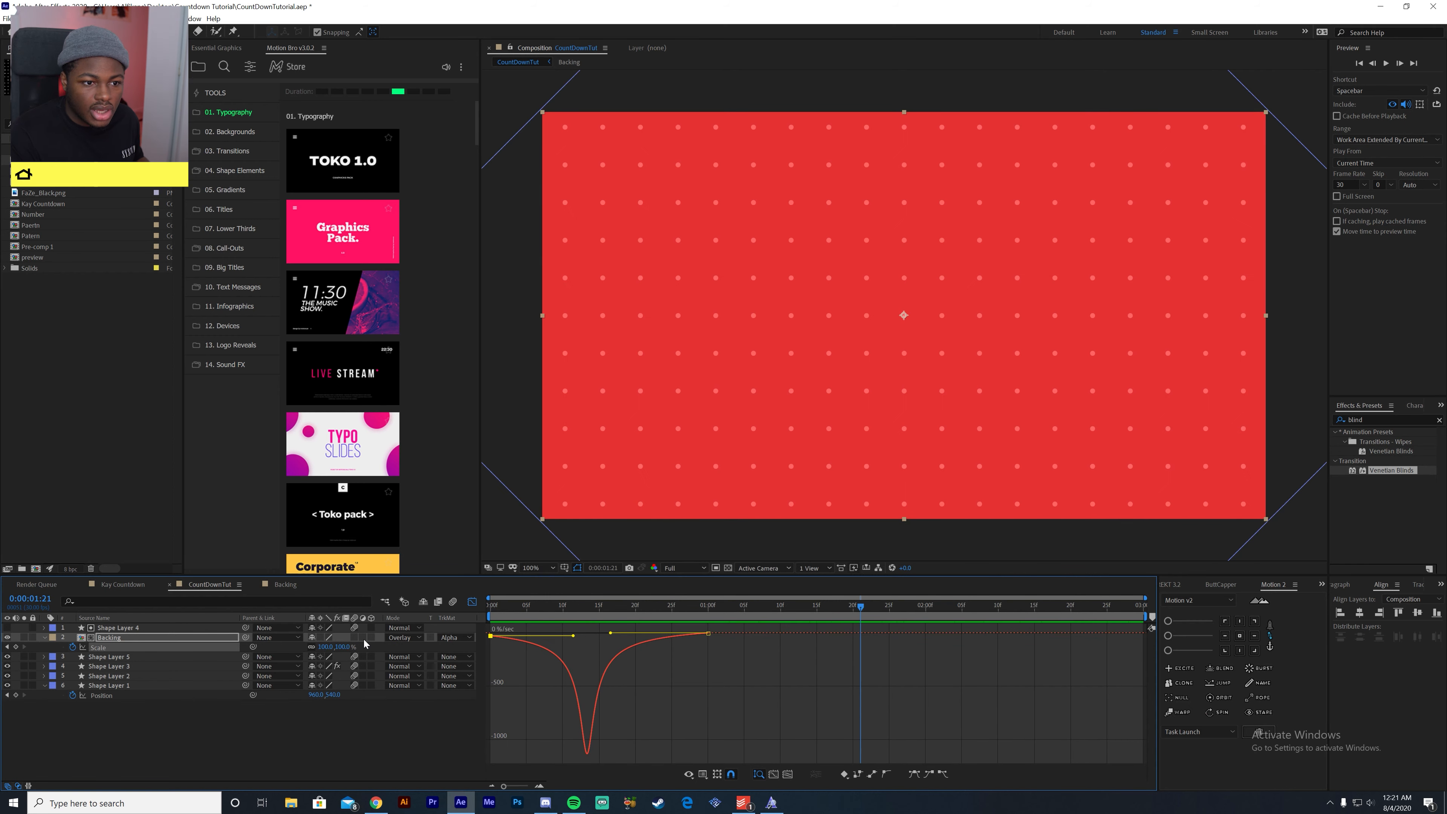
- Enable motion blur on the Backing layer, return to the layer bar view and preview the animation
left_click(354, 637)
key("space")
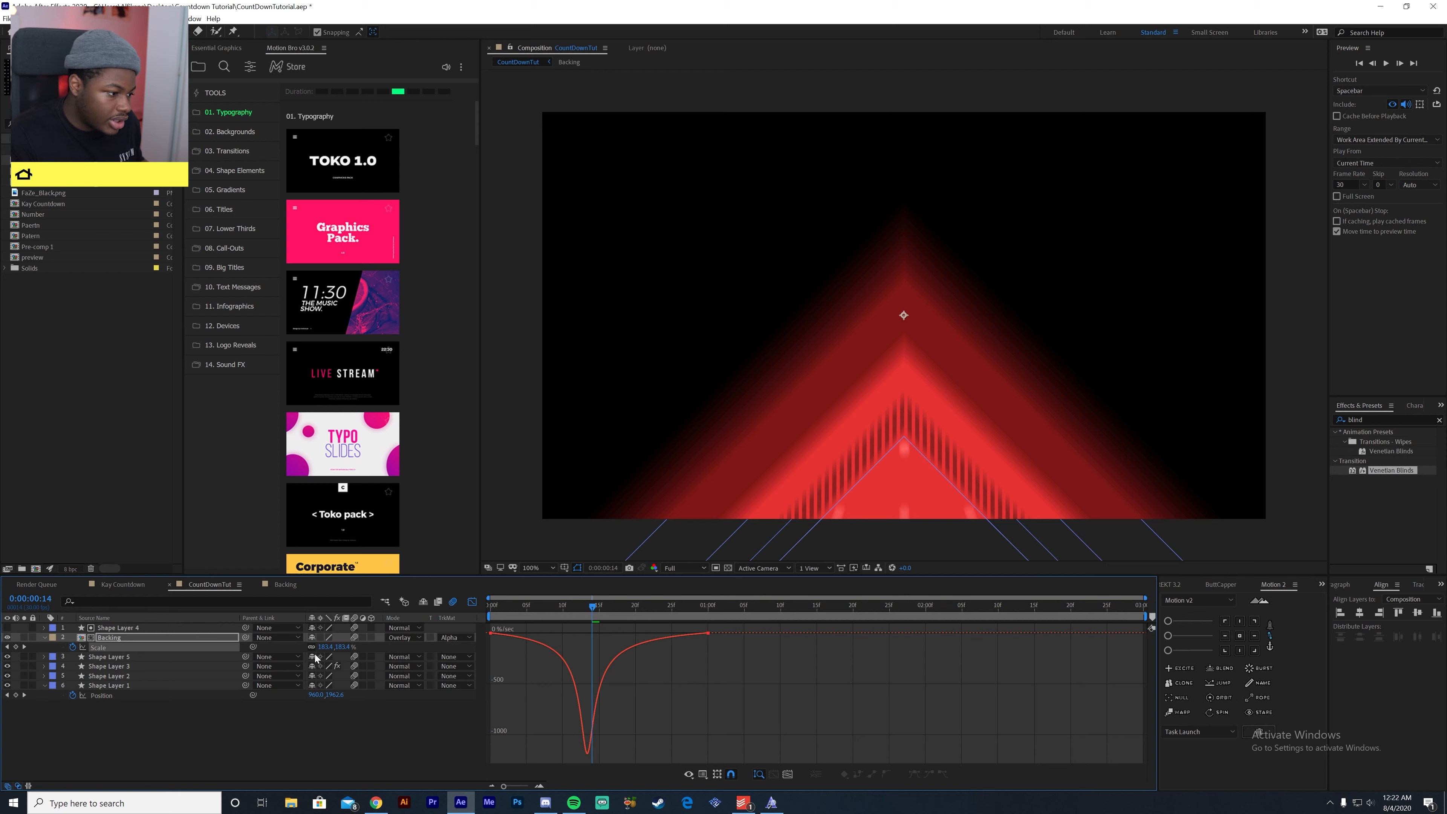
left_click(470, 602)
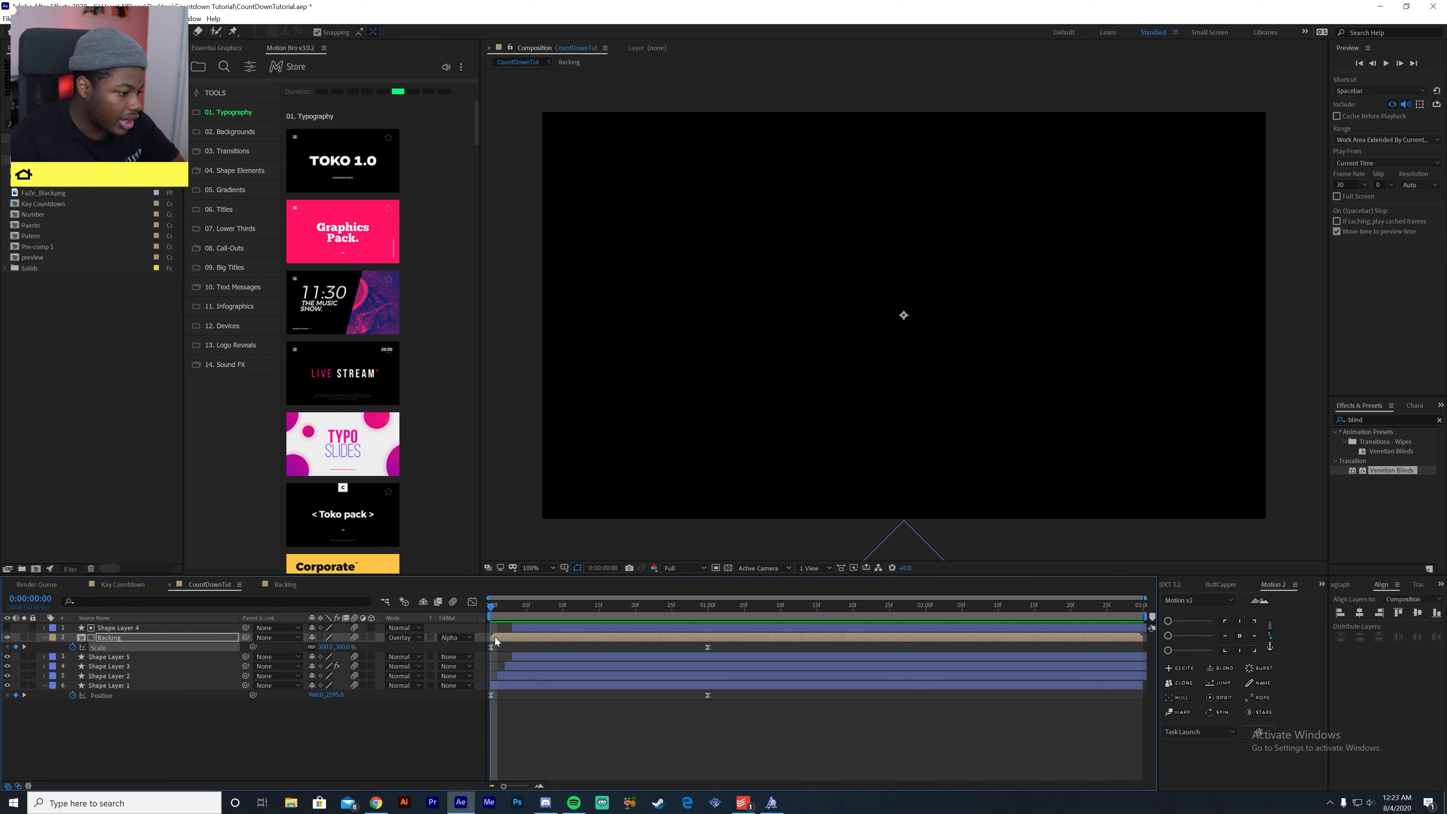
key("space")
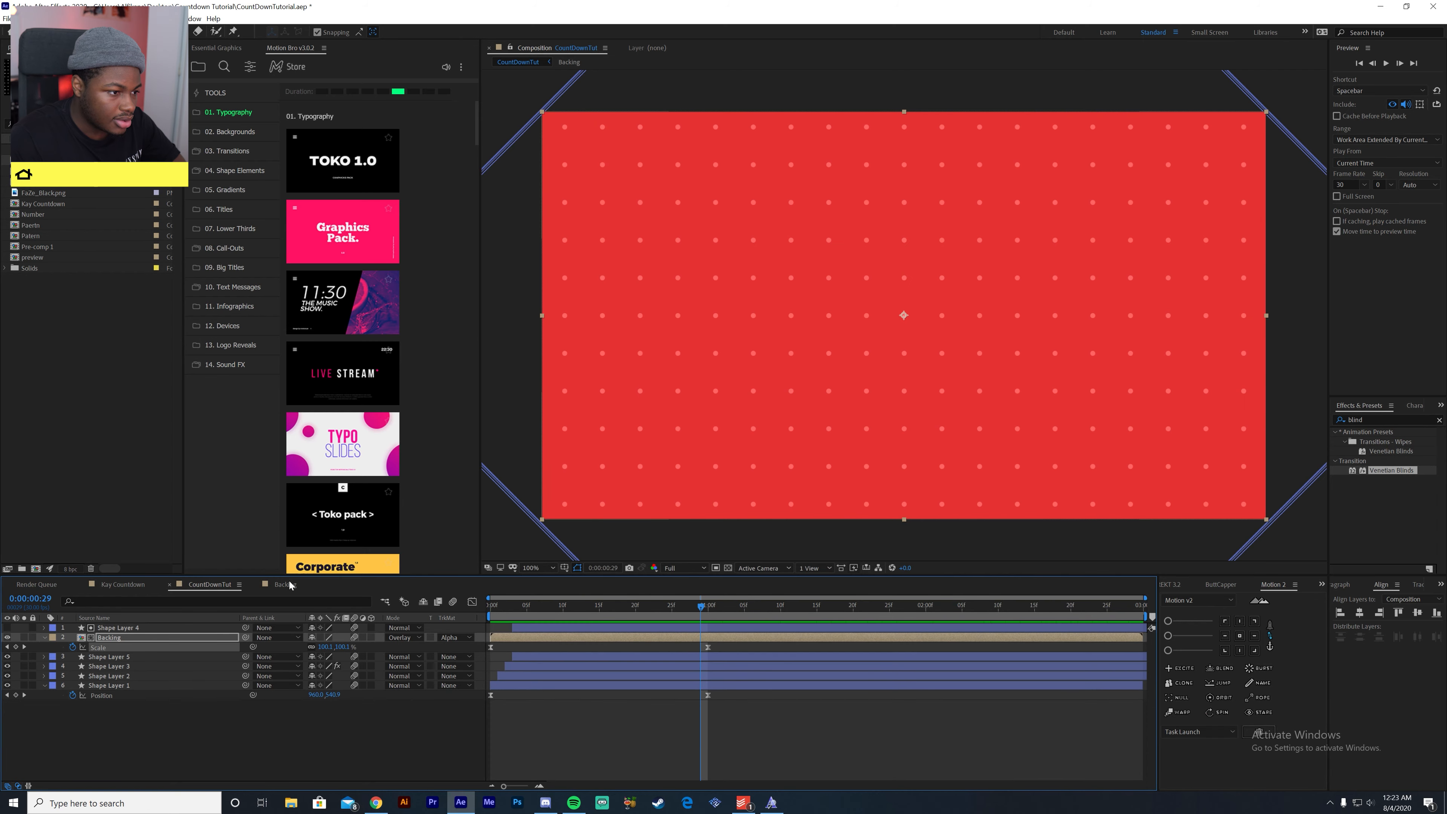
- Check the Key Countdown reference, then draw a circle on a new shape layer in CountDownTut and centre its anchor point and position
left_click(139, 584)
left_click_drag(470, 609, 767, 659)
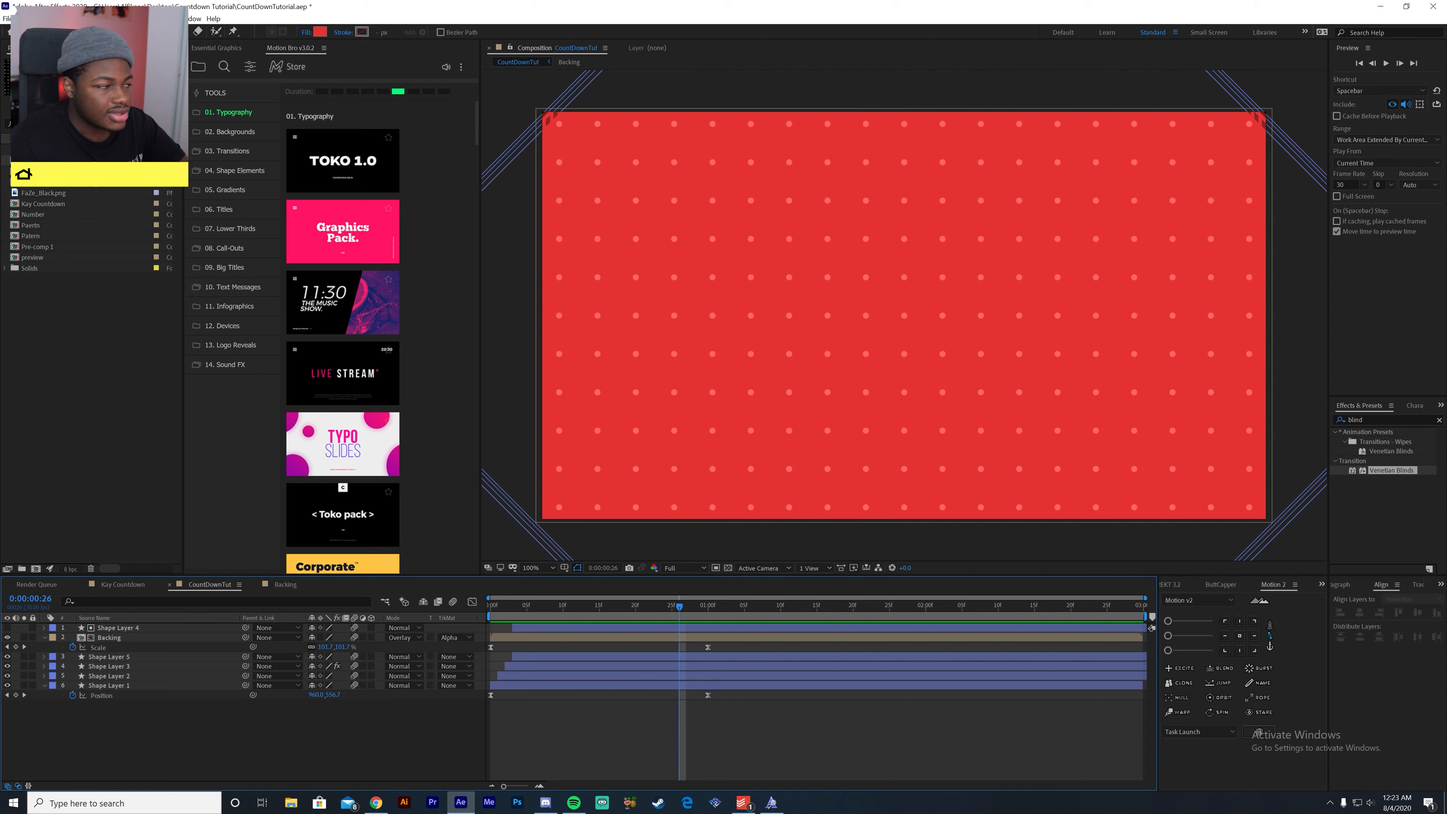
mouse_move(790, 225)
left_mouse_down()
mouse_move(1019, 403)
mouse_move(1021, 456)
left_mouse_up()
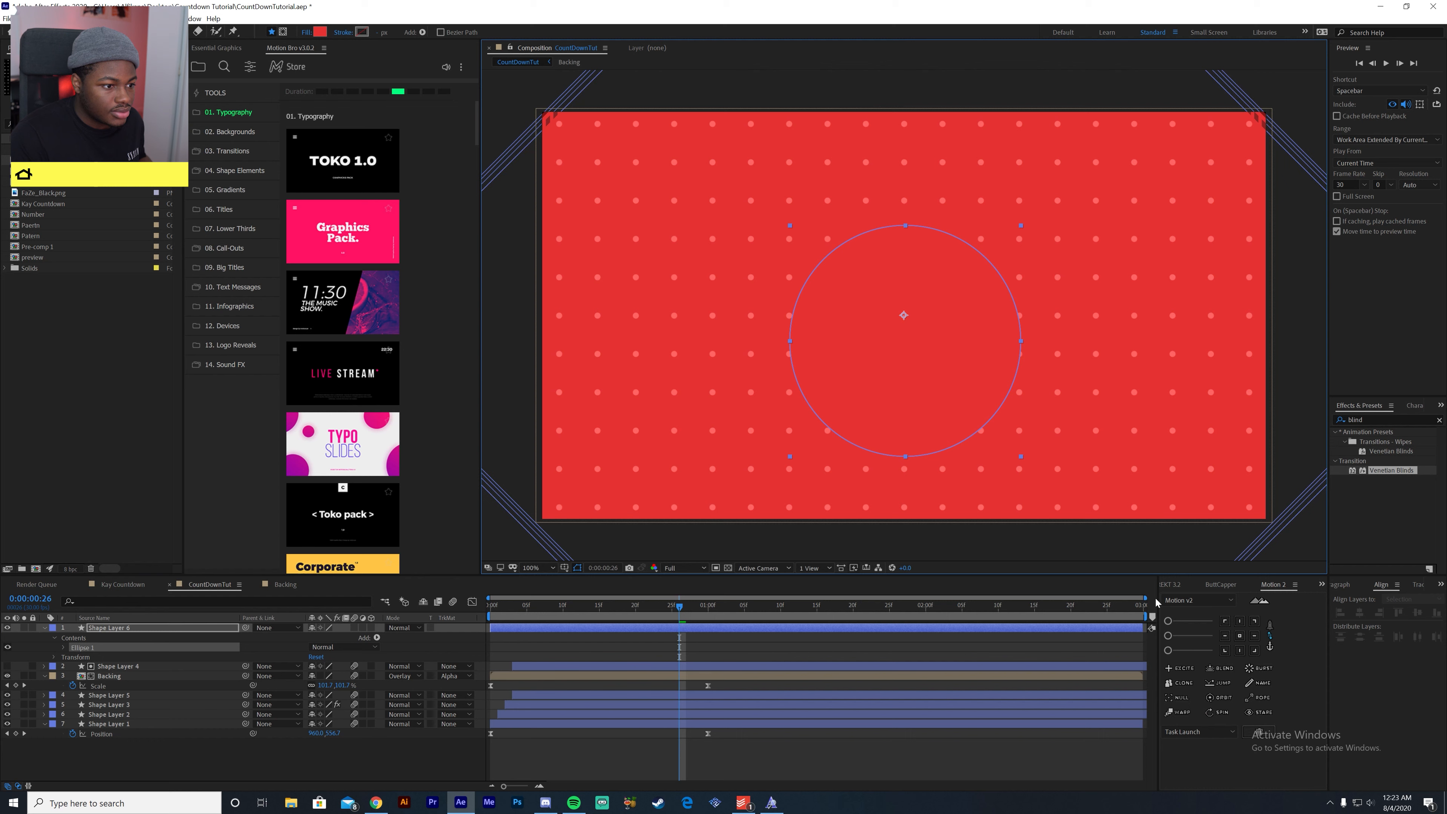
left_click(1240, 636)
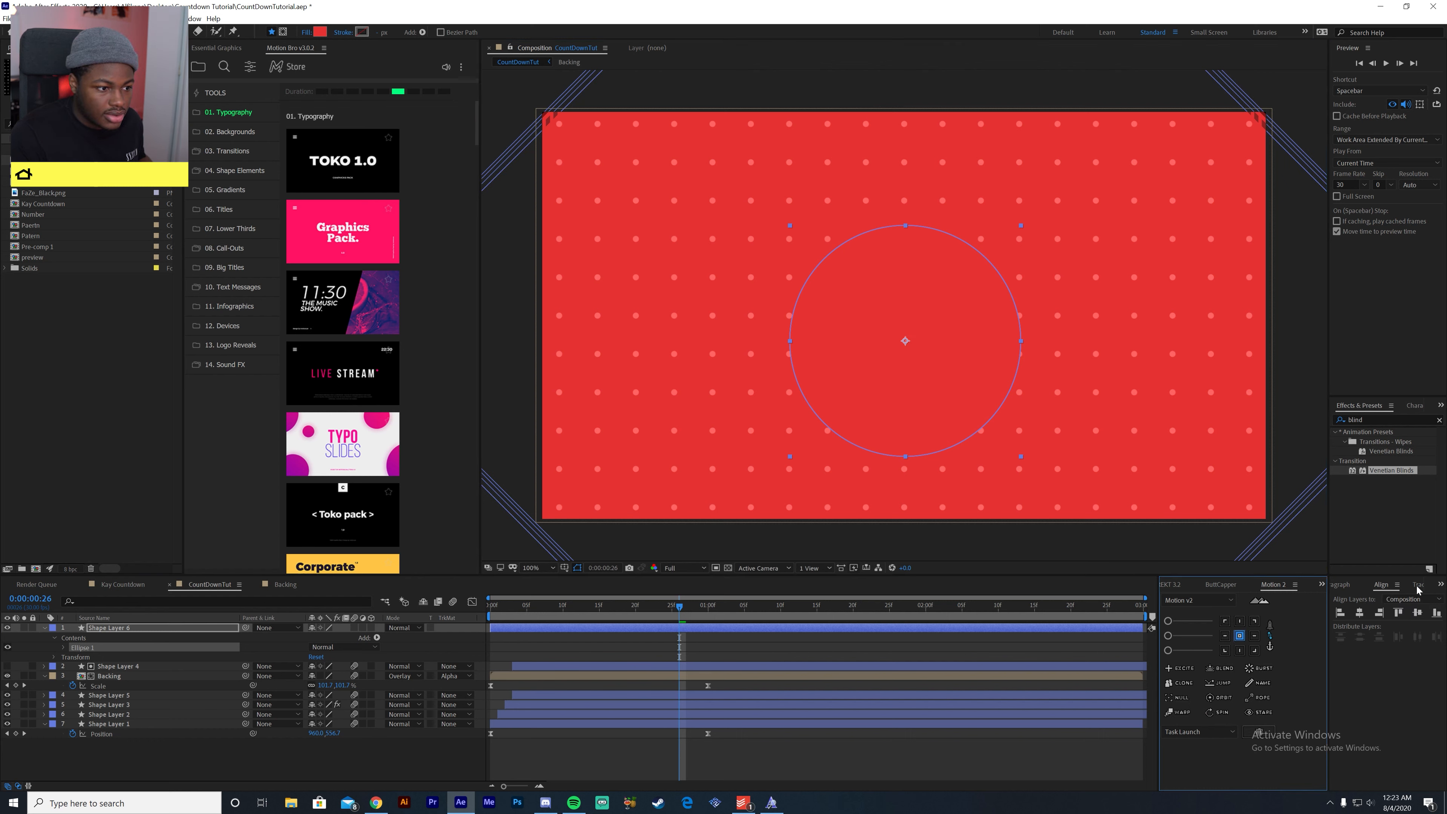
left_click(1417, 613)
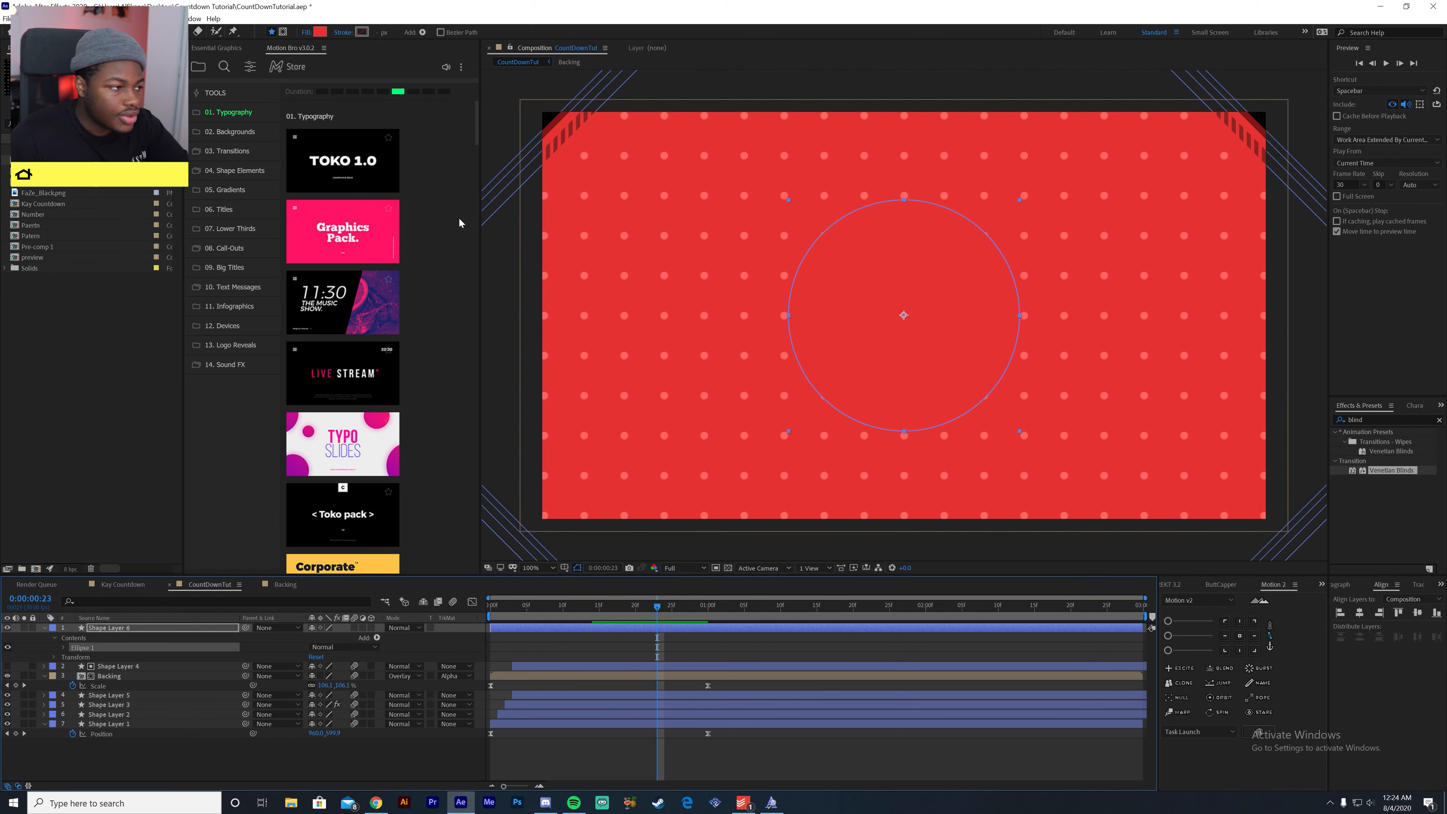
- Change the circle's fill to the very dark red 1C0505
left_click(318, 32)
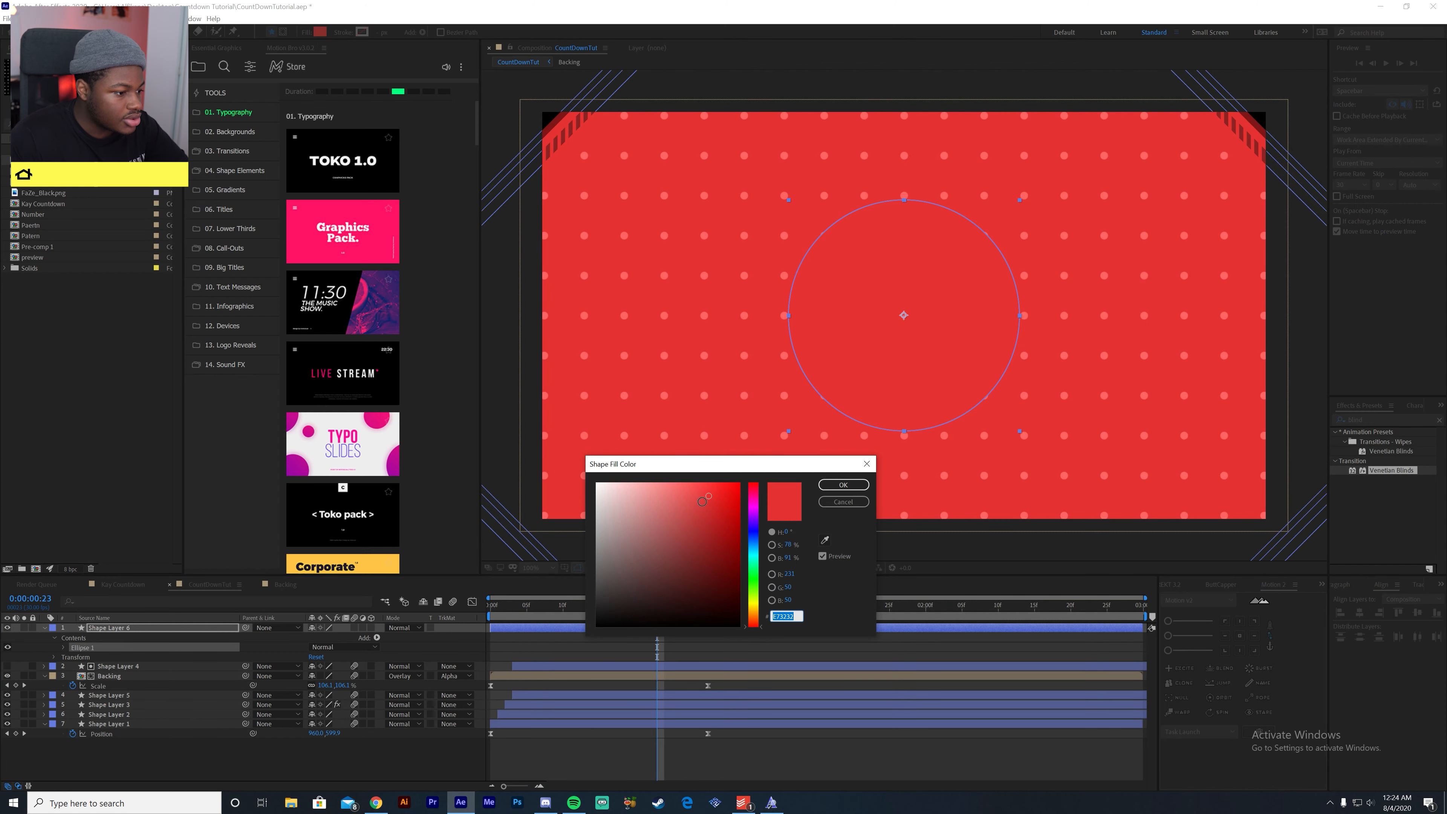
left_click_drag(708, 498, 714, 612)
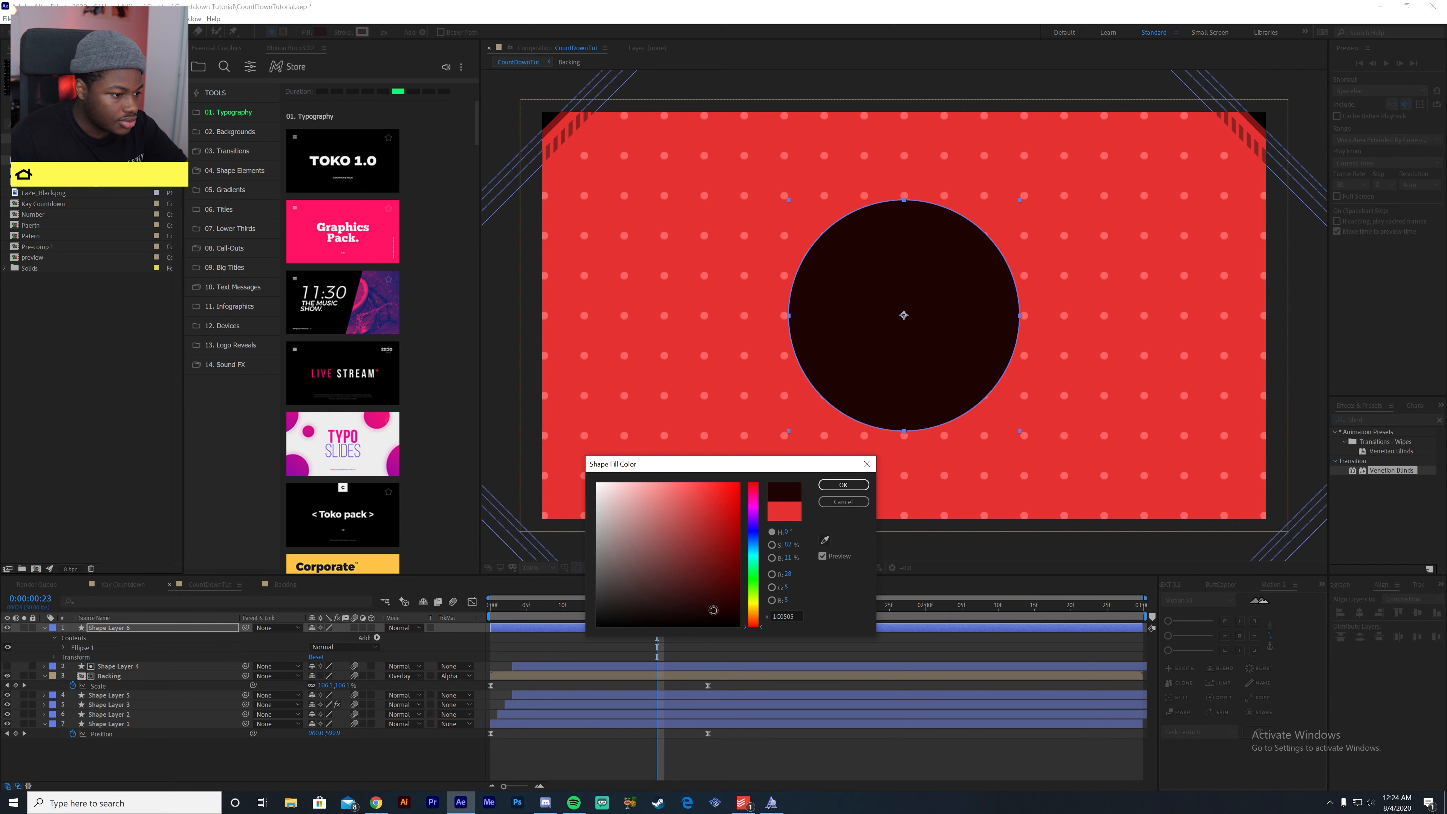
left_click(861, 485)
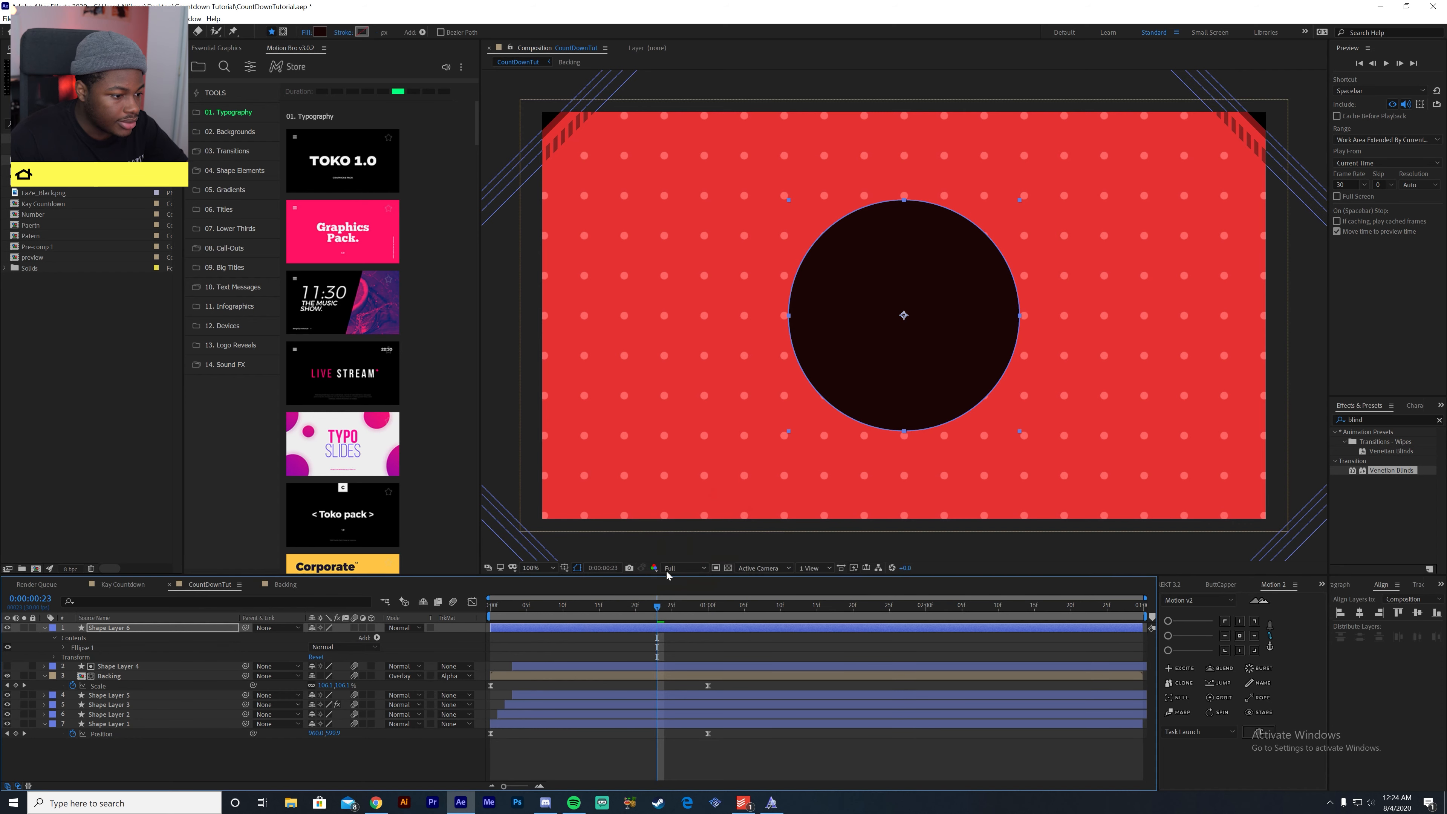
- At 0:00:00:20, add a Scale keyframe of 0% to the circle layer
mouse_move(655, 609)
left_mouse_down()
mouse_move(592, 615)
mouse_move(634, 620)
left_mouse_up()
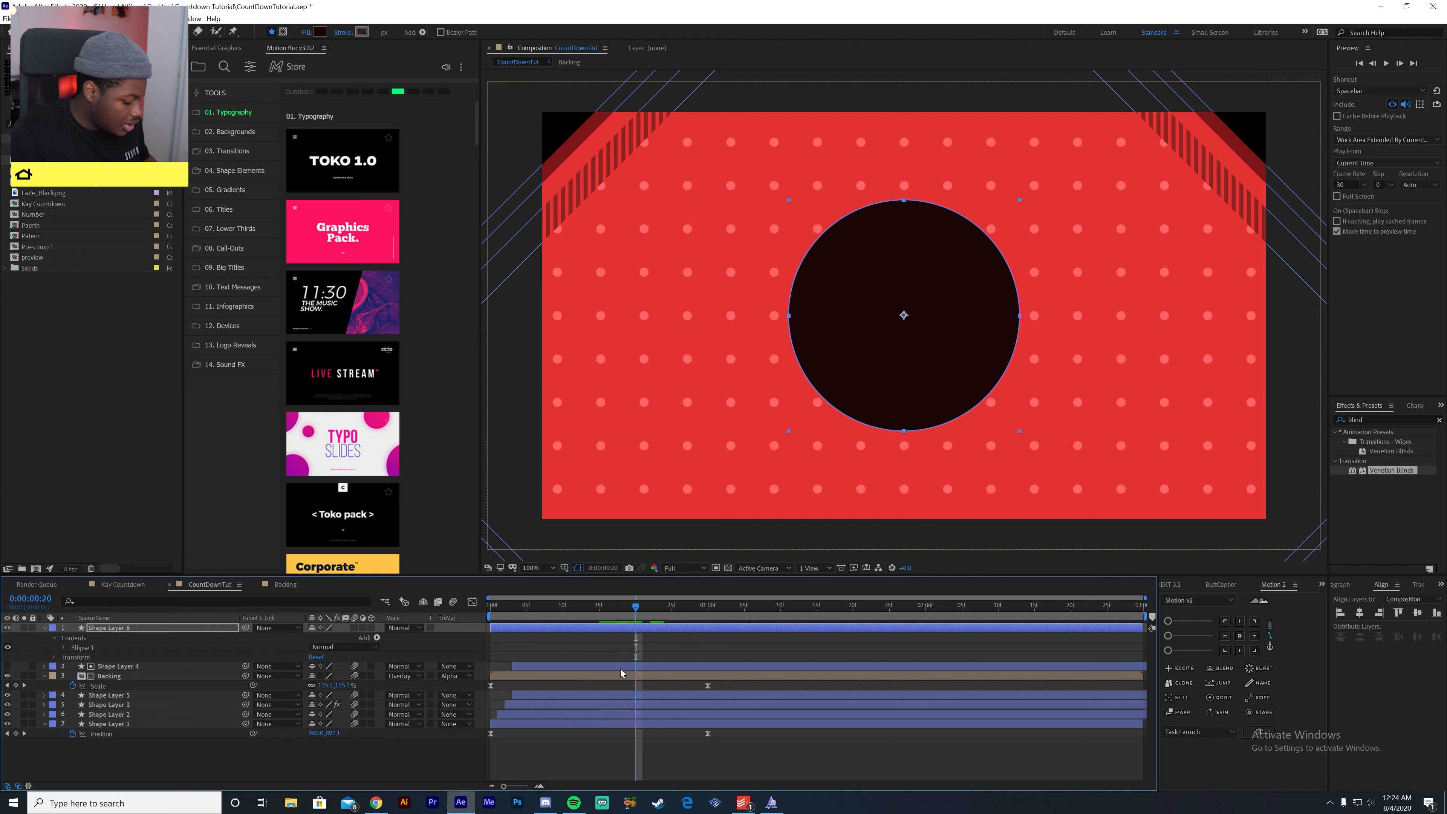
key("s")
left_click(73, 637)
left_click(326, 637)
type("0")
key("Return")
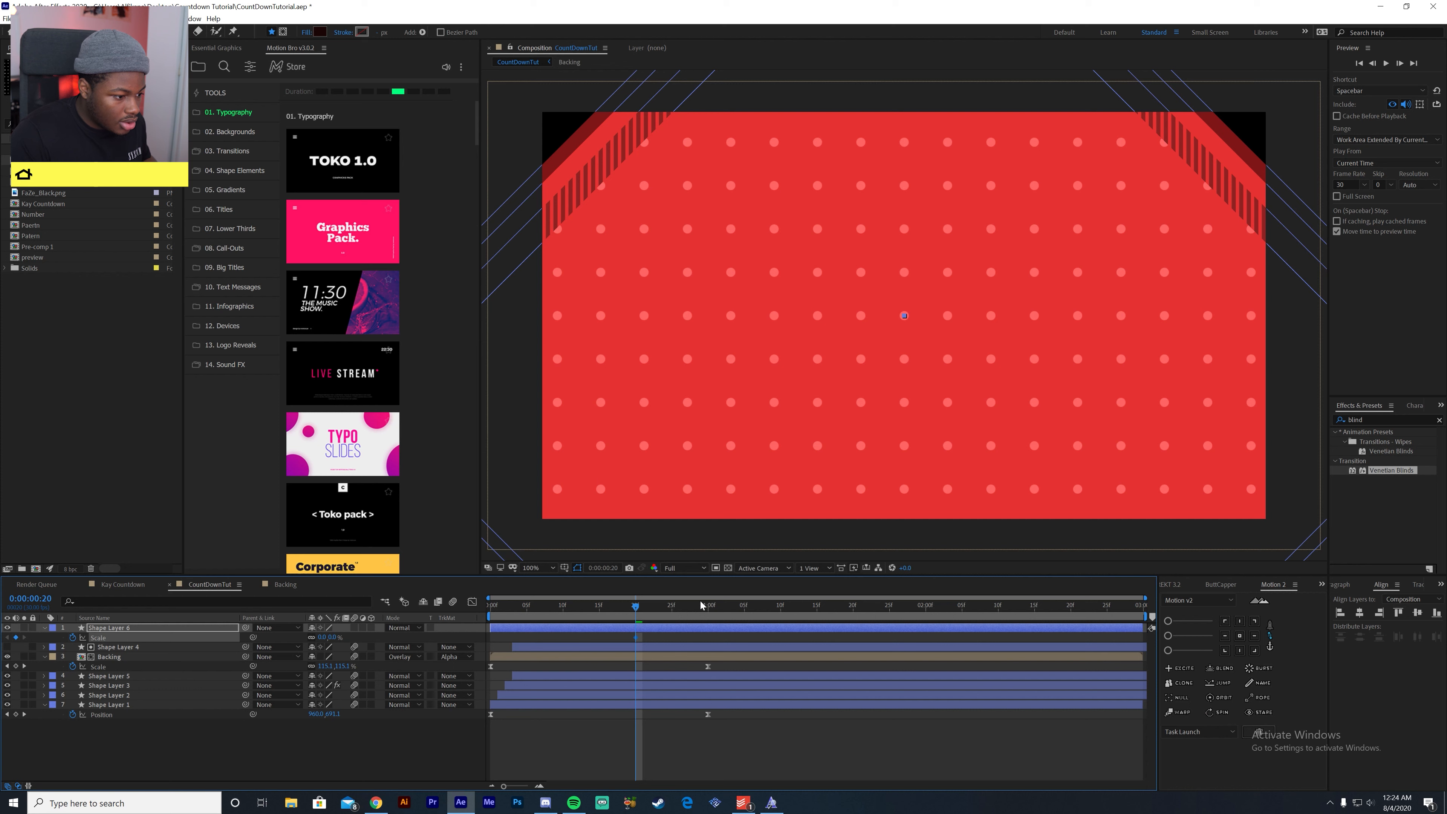
- At 0:00:01:05, keyframe the circle layer's Scale at 100%
left_click_drag(644, 612, 744, 627)
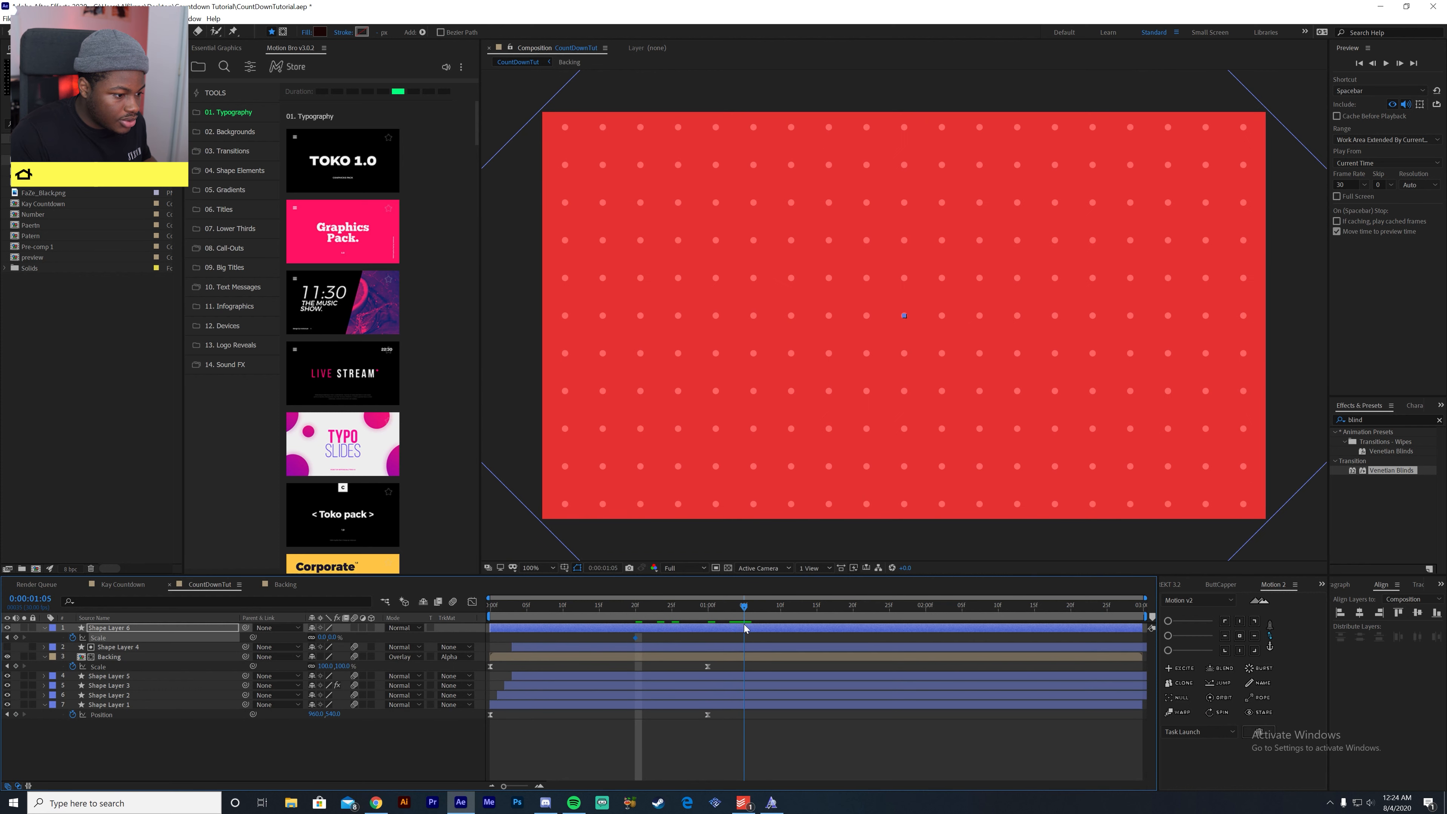
left_click(326, 637)
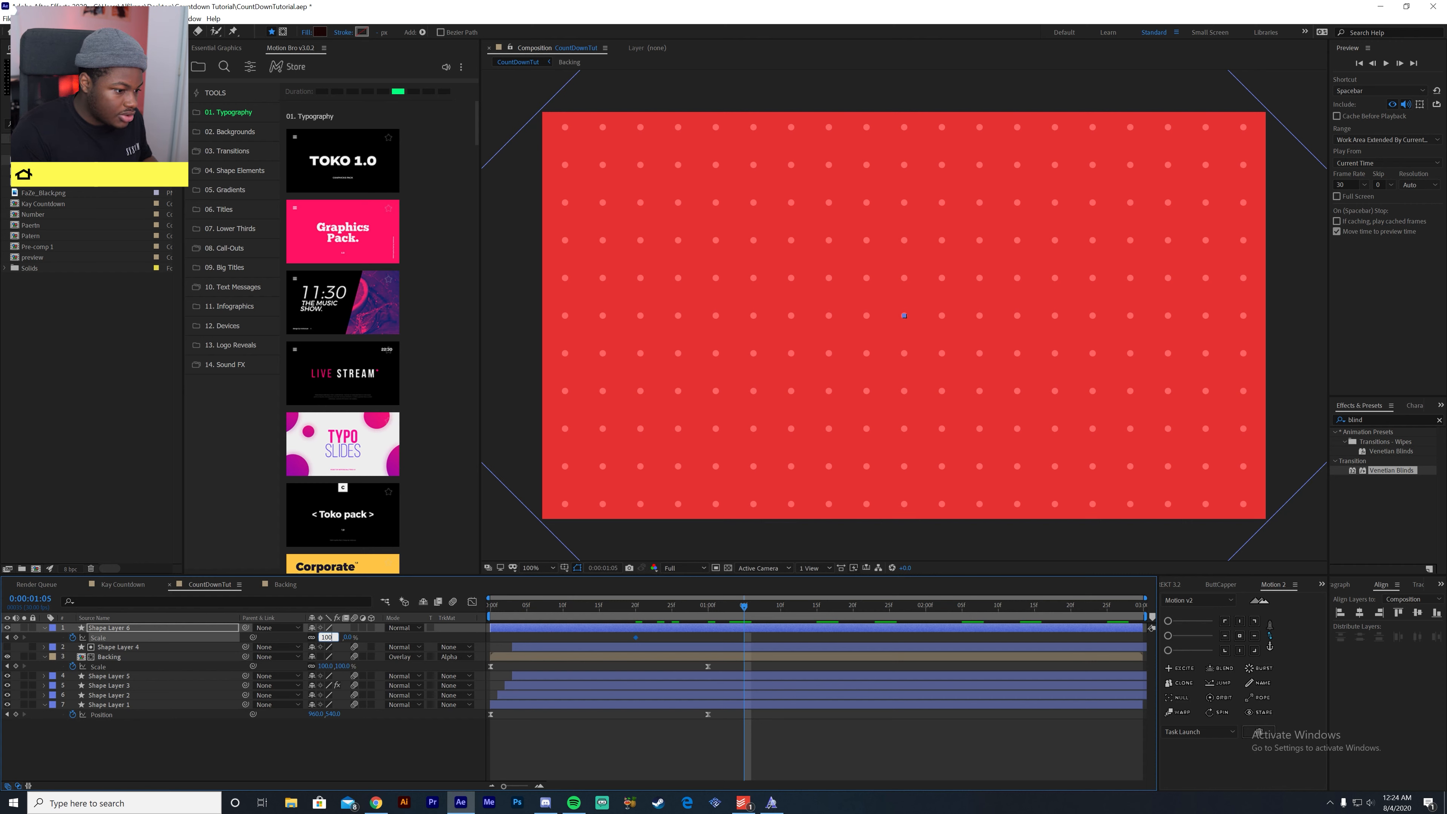
type("100")
key("Return")
- Easy-ease both circle Scale keyframes and shape their speed curve to peak early and slow gradually into the last keyframe
left_click_drag(799, 637, 630, 642)
key("F9")
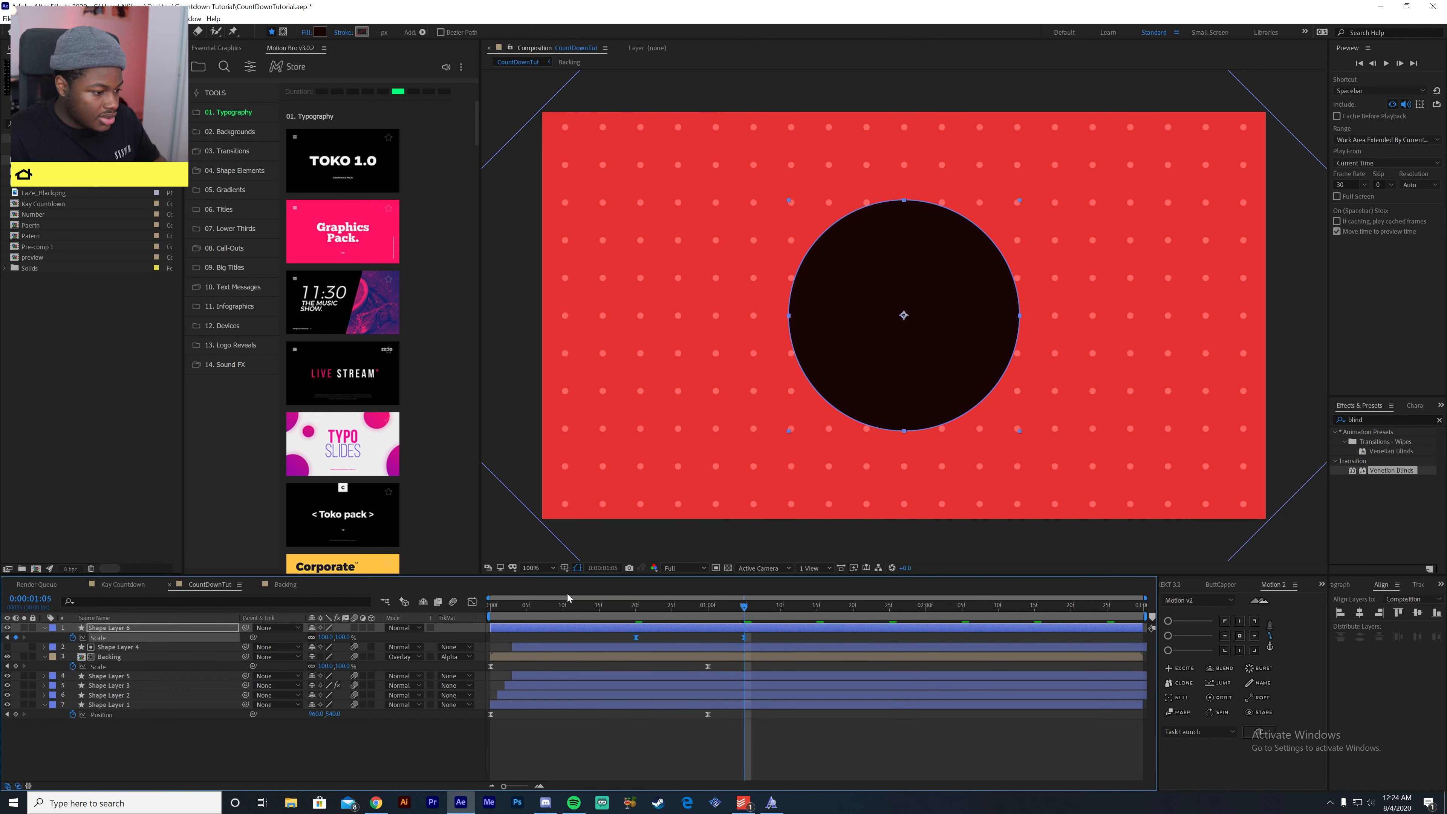
left_click(472, 602)
left_click(635, 755)
left_click(752, 753)
left_click(744, 754)
left_click_drag(727, 755, 652, 758)
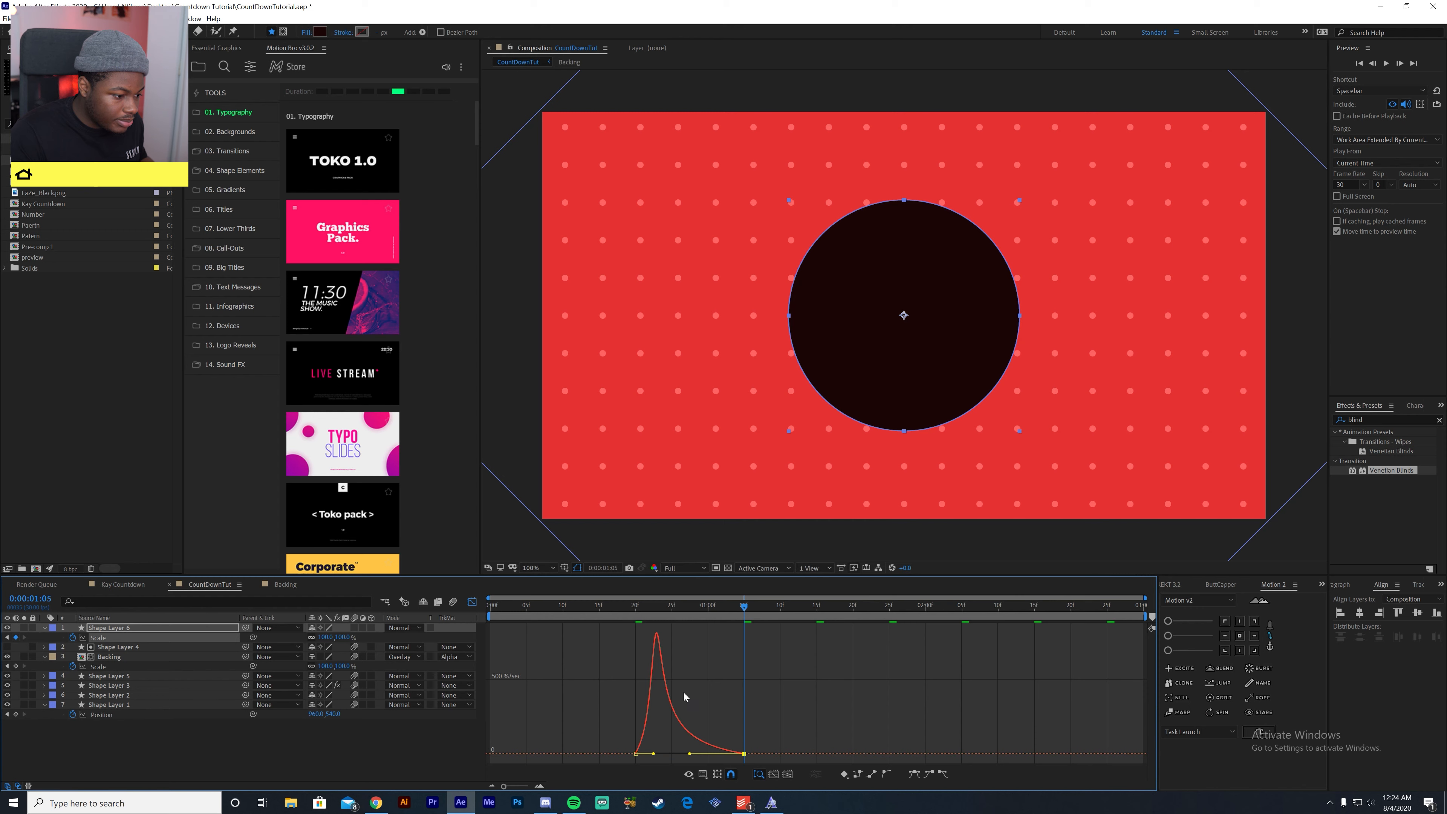
- Preview the circle's scale-up animation
left_click(638, 611)
key("space")
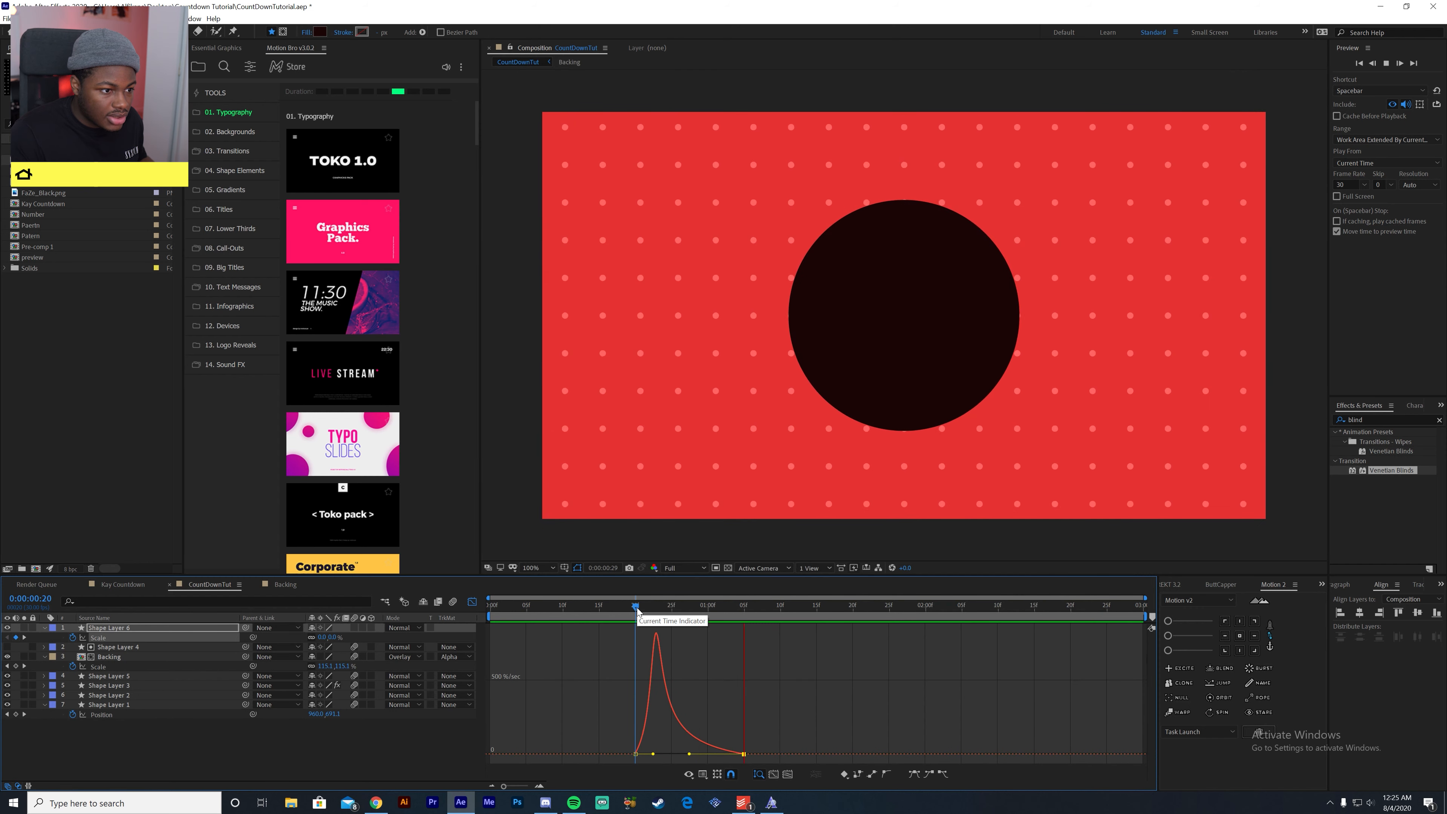
key("space")
left_click_drag(655, 612, 471, 629)
key("space")
key("space")
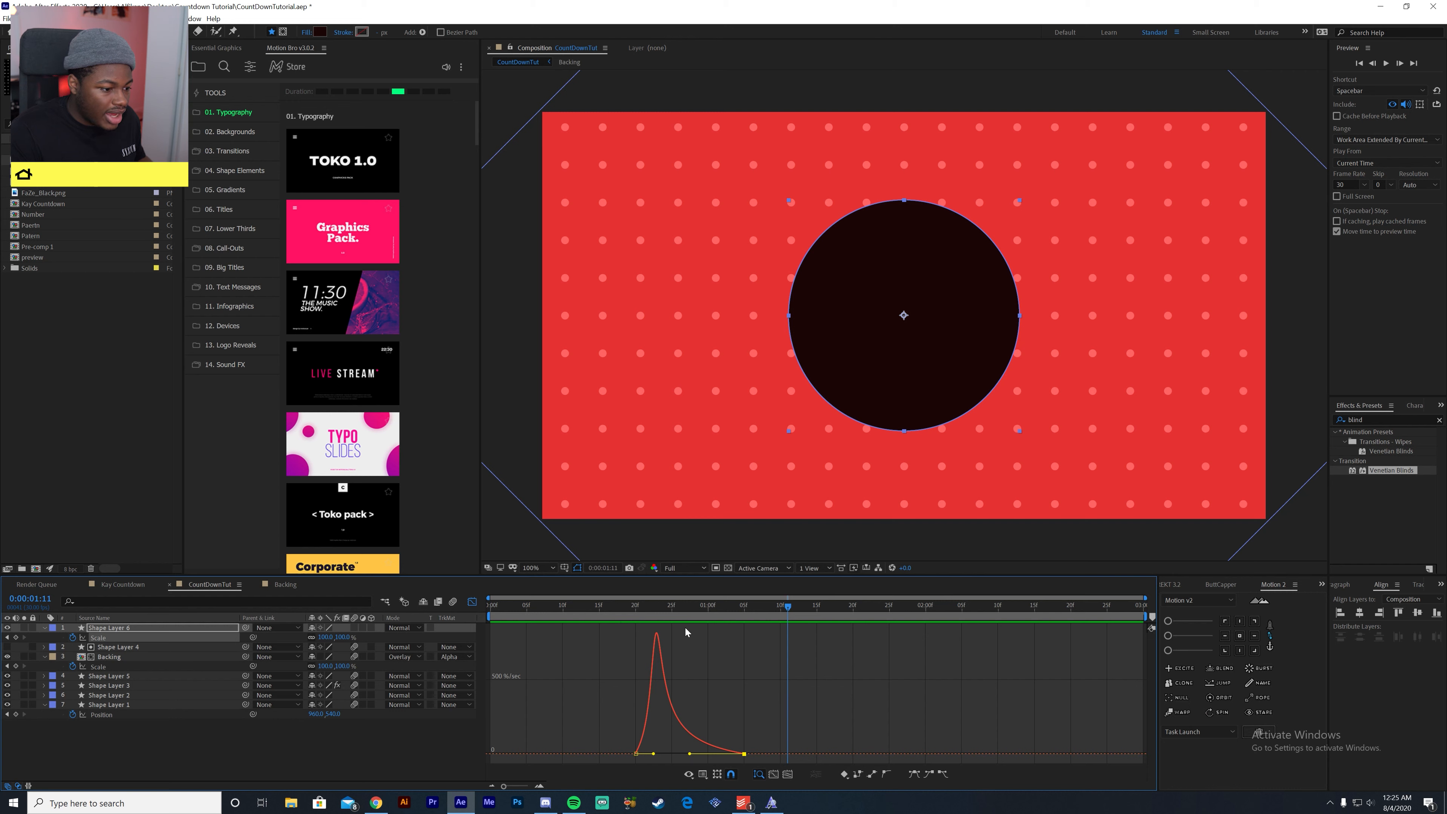
- Move the circle's last Scale keyframe to 0:00:02:00 and preview the slower growth
left_click(472, 602)
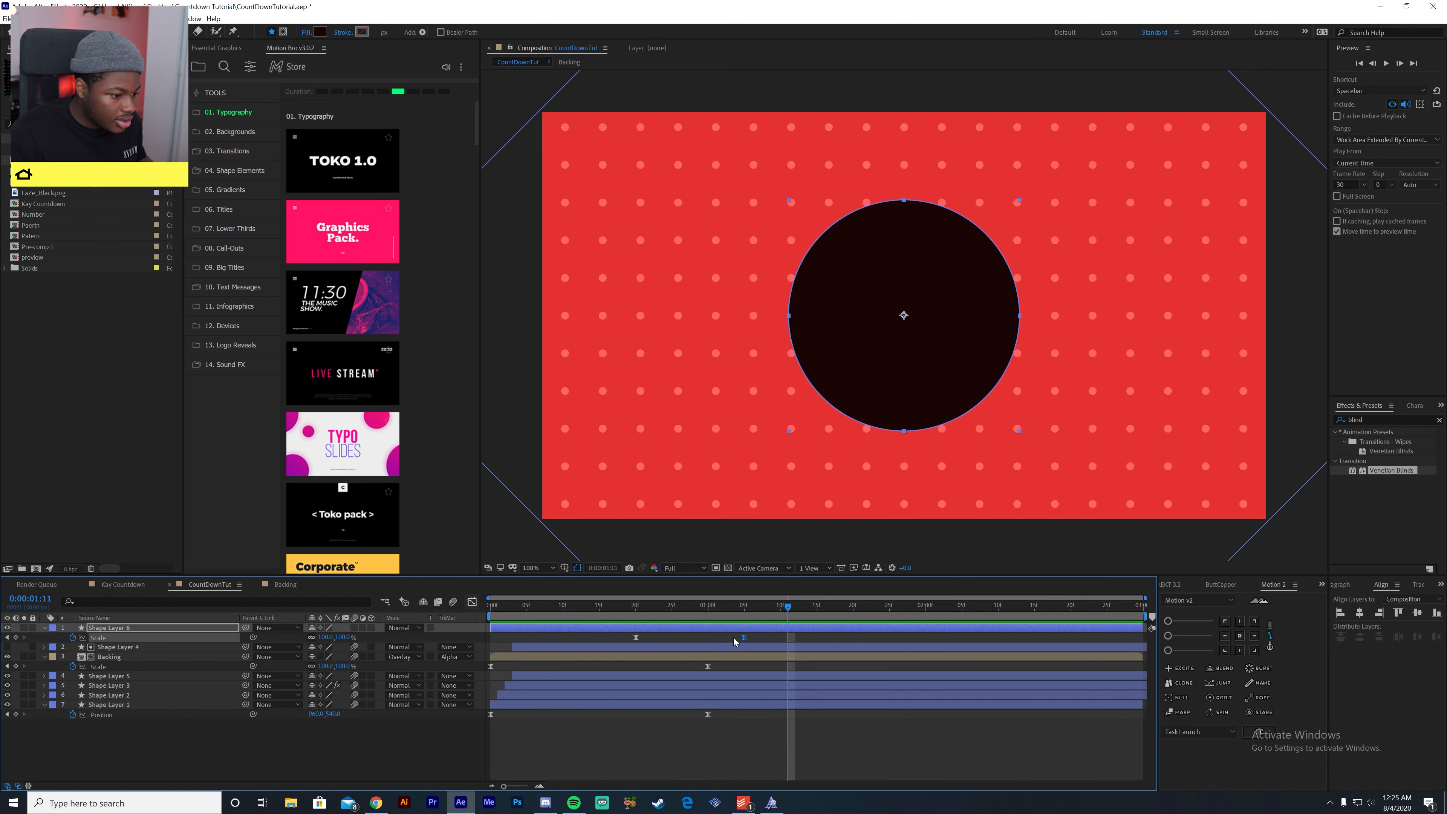
left_click_drag(744, 638, 332, 653)
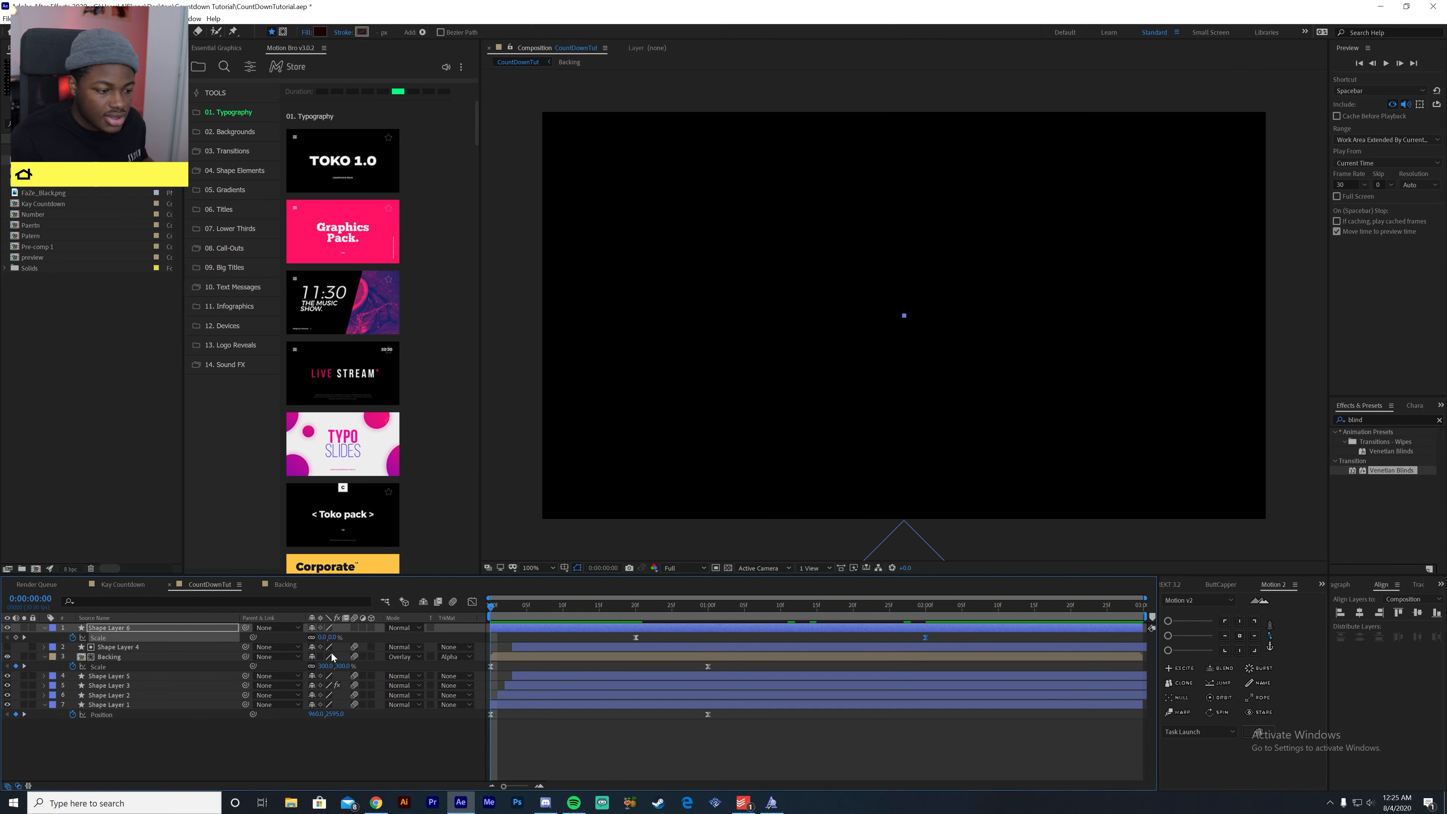
key("space")
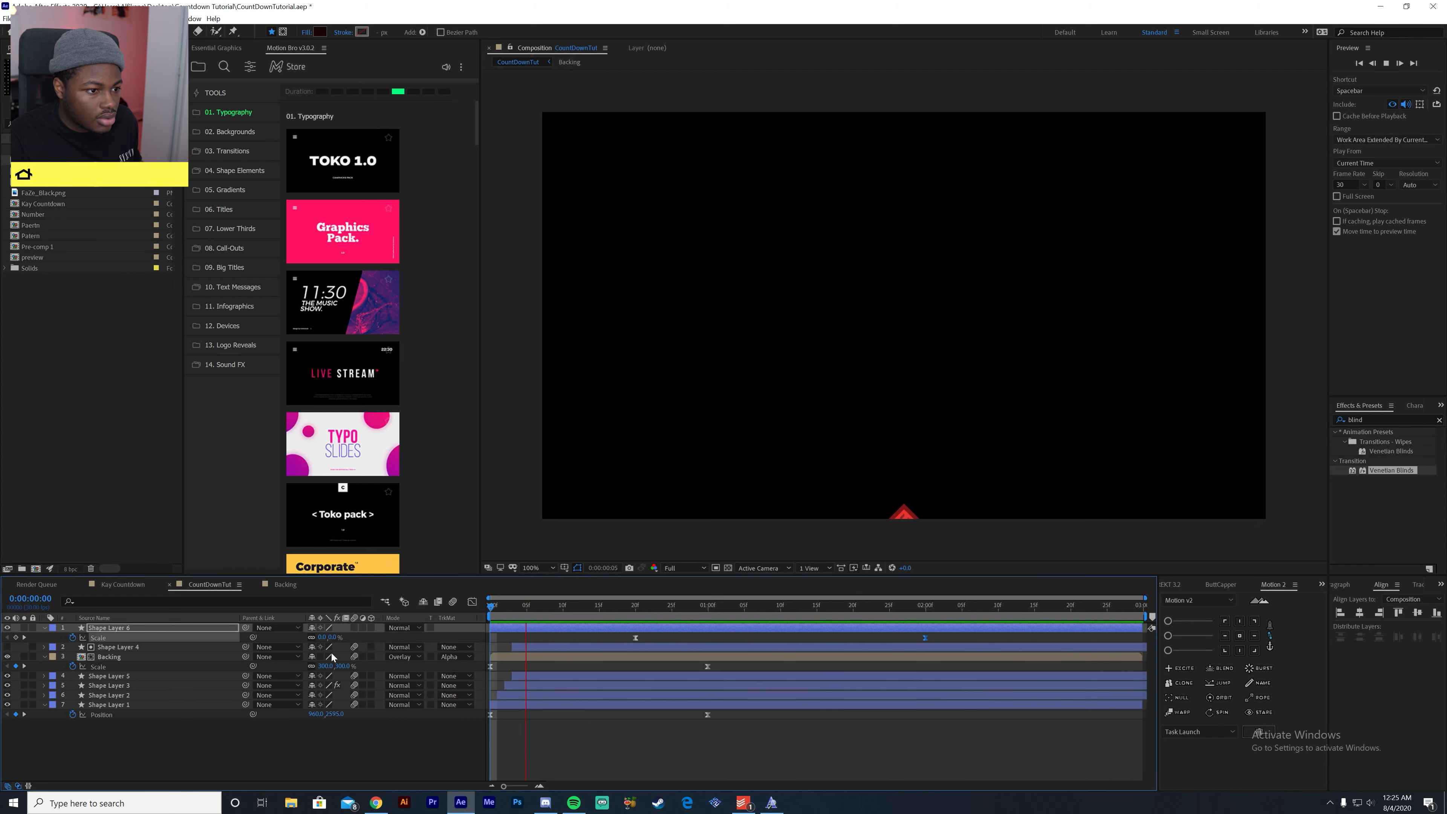
key("space")
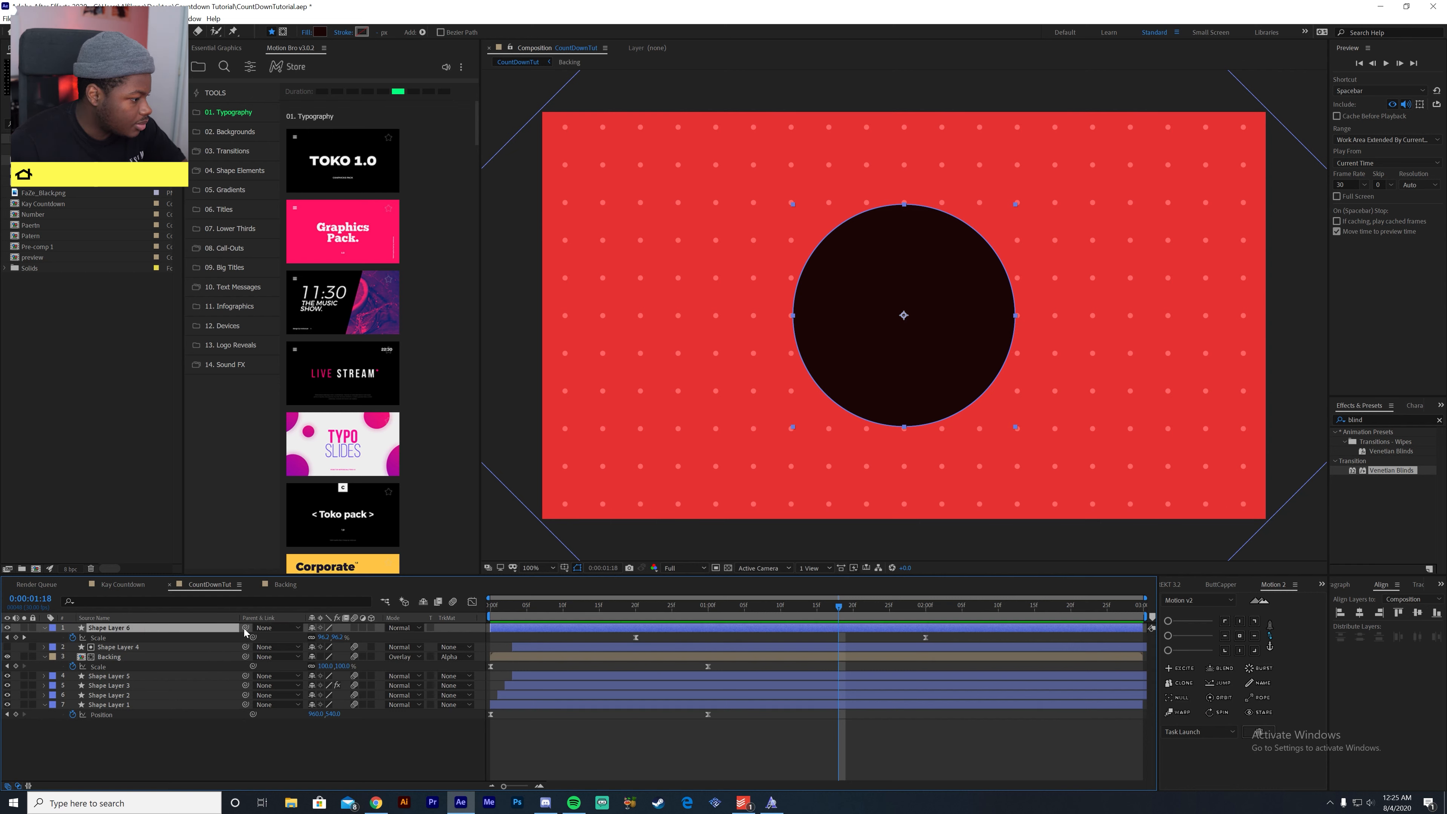
- Set the circle layer's blending mode to Overlay
left_click(404, 627)
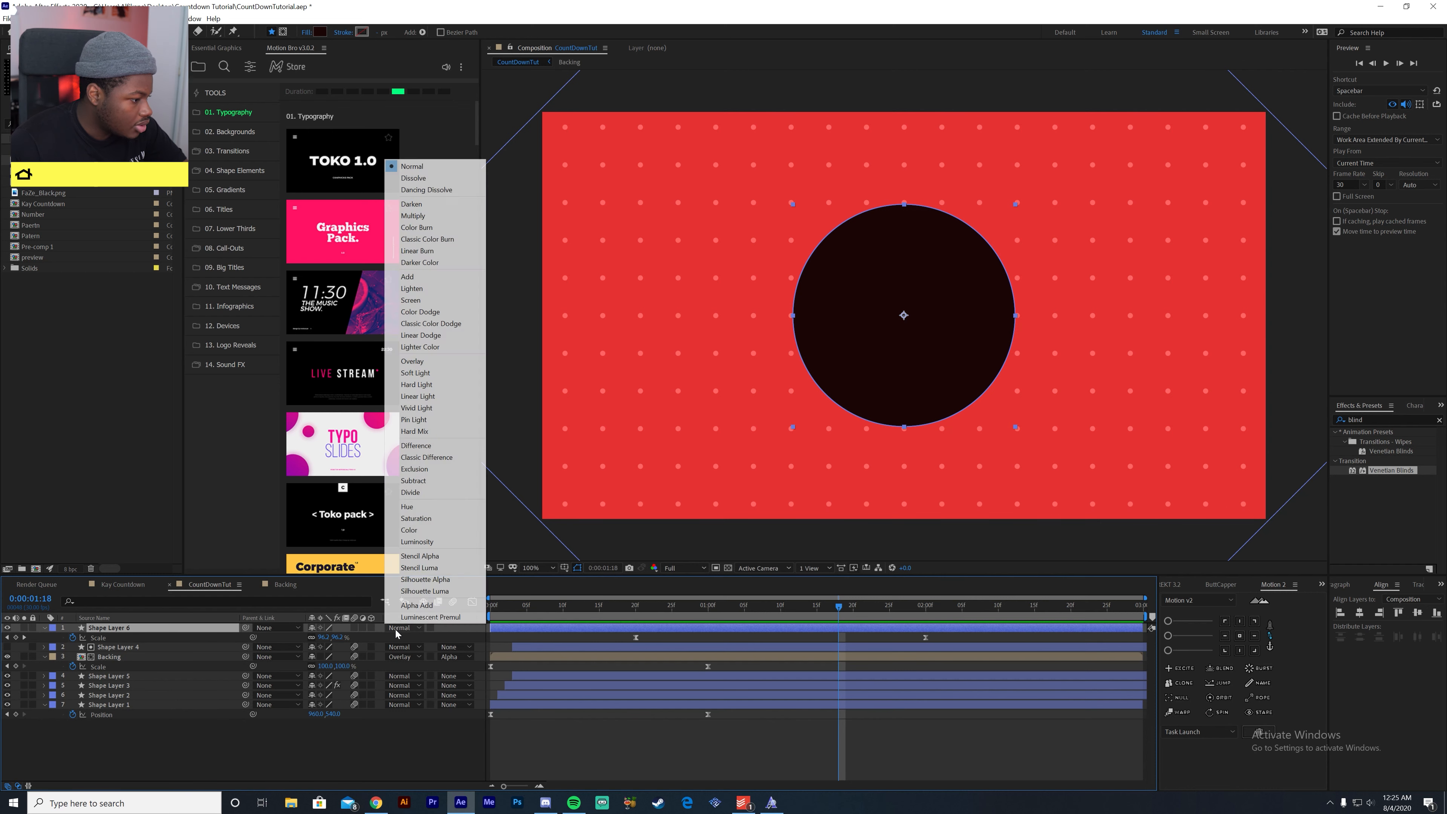
left_click(429, 362)
left_click(465, 753)
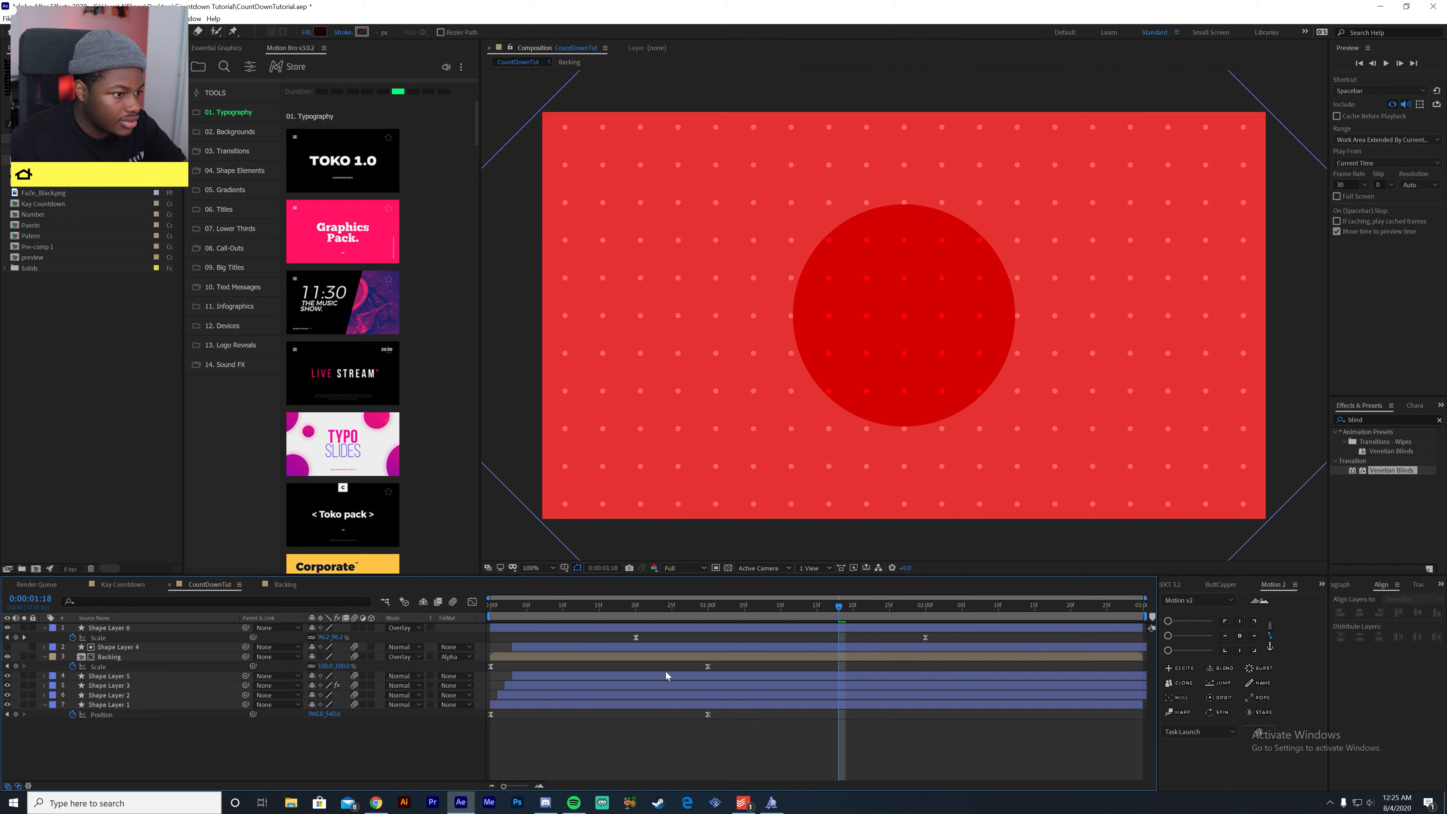
- Shift both circle Scale keyframes five frames earlier, to 0:00:00:15 and 0:00:01:25, and preview the timing
left_click_drag(843, 616, 660, 719)
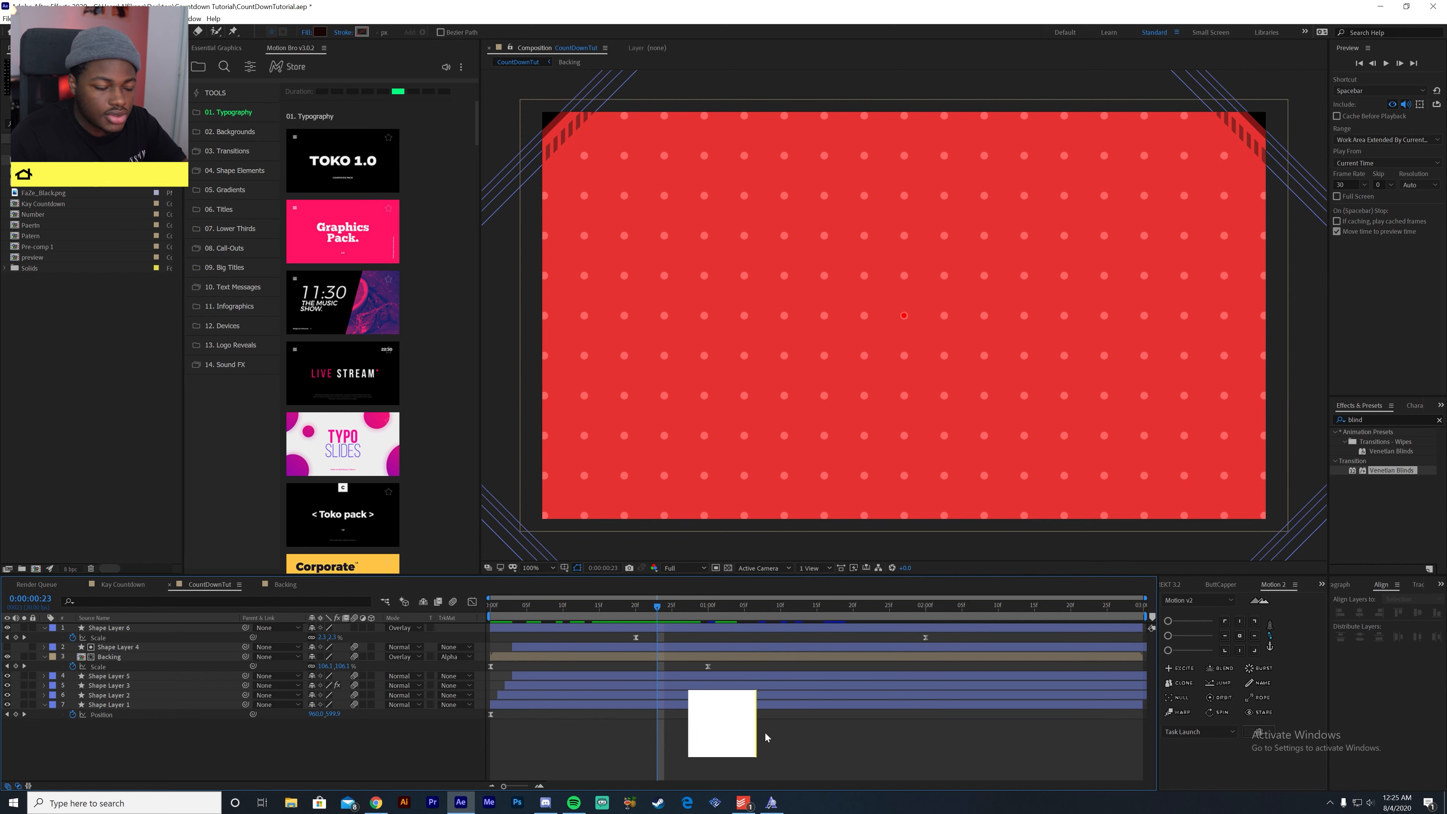
left_click(926, 638)
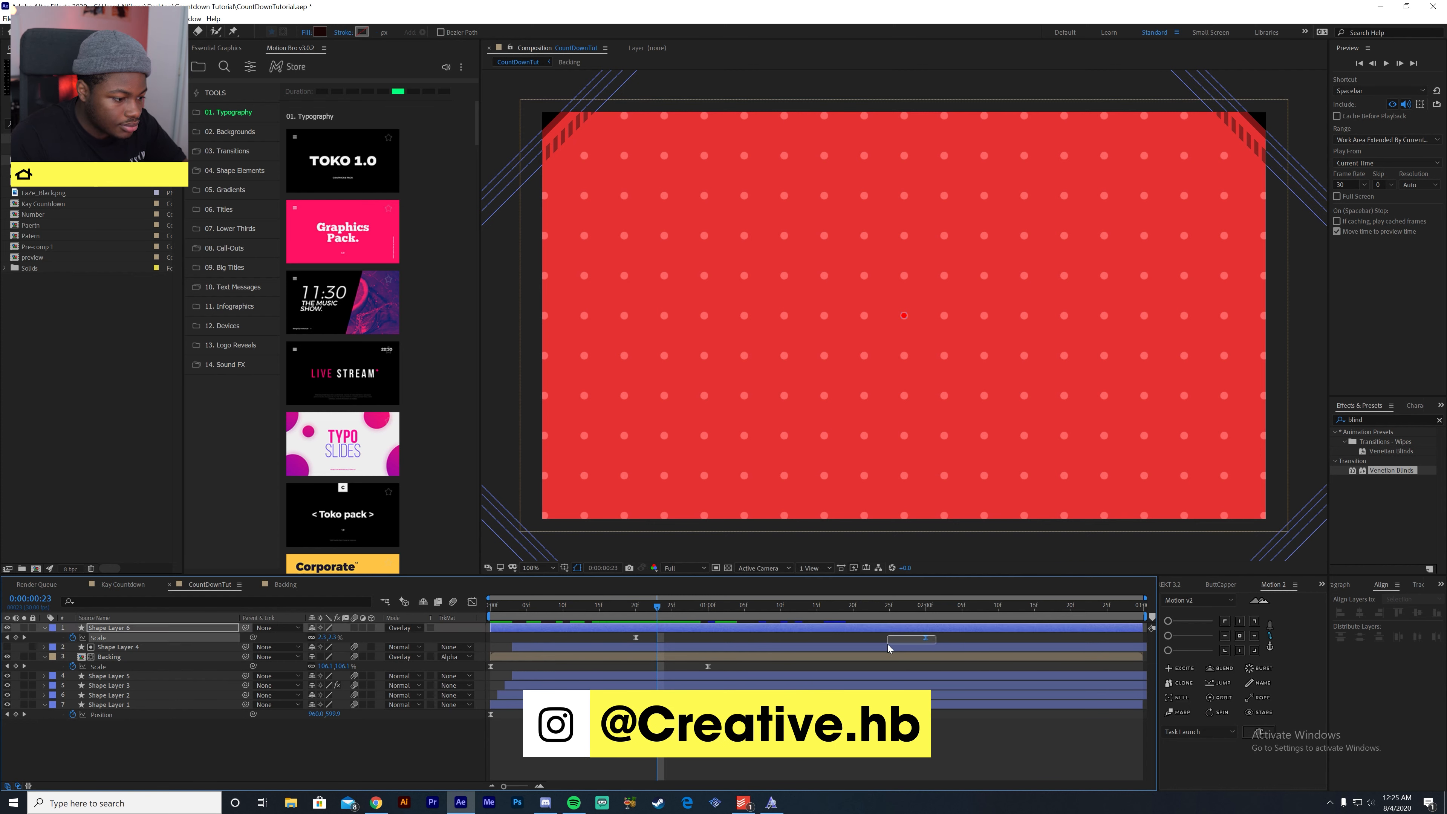
key("space")
left_click_drag(949, 637, 541, 646)
left_click_drag(635, 638, 331, 691)
key("space")
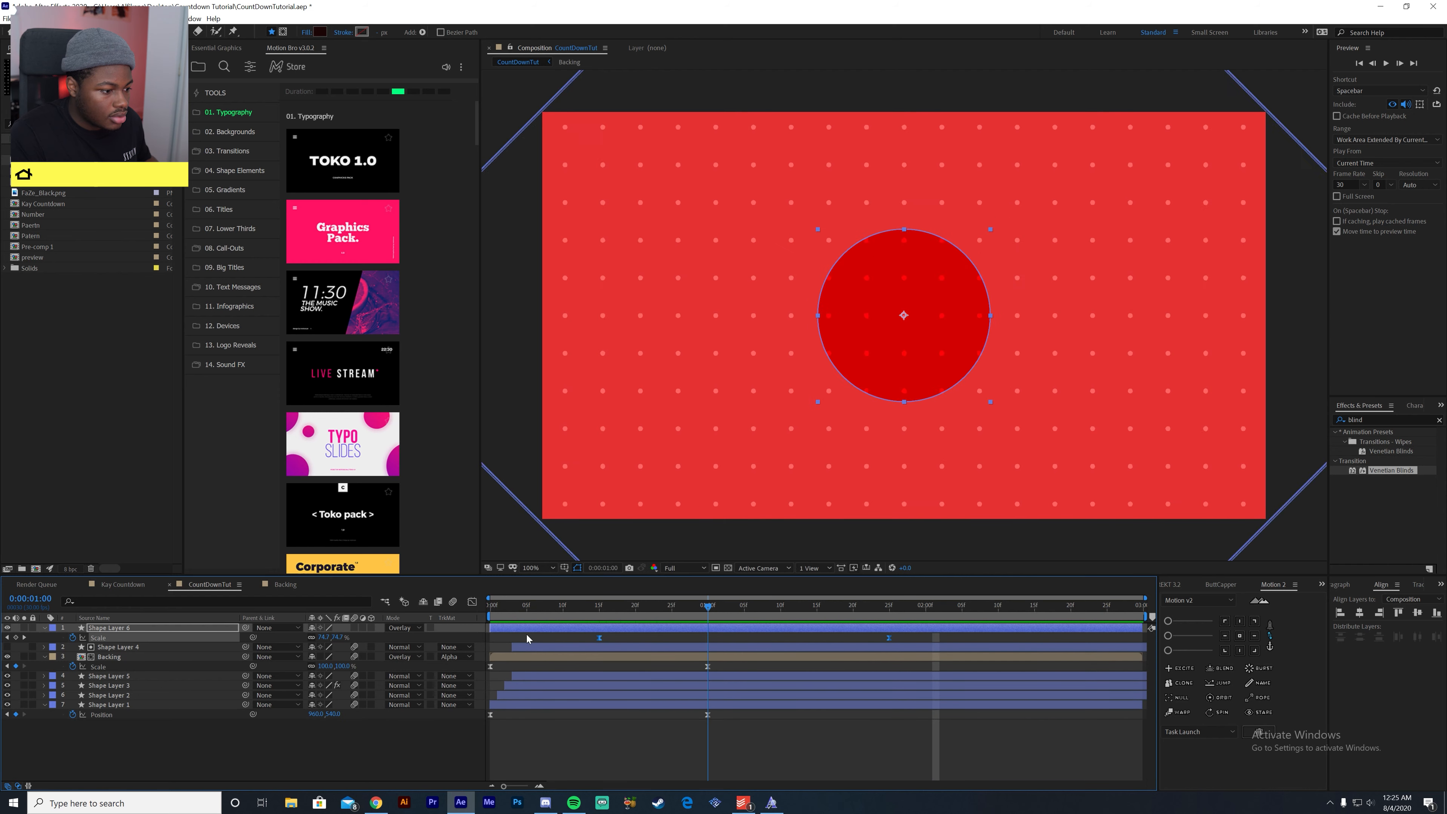
key("space")
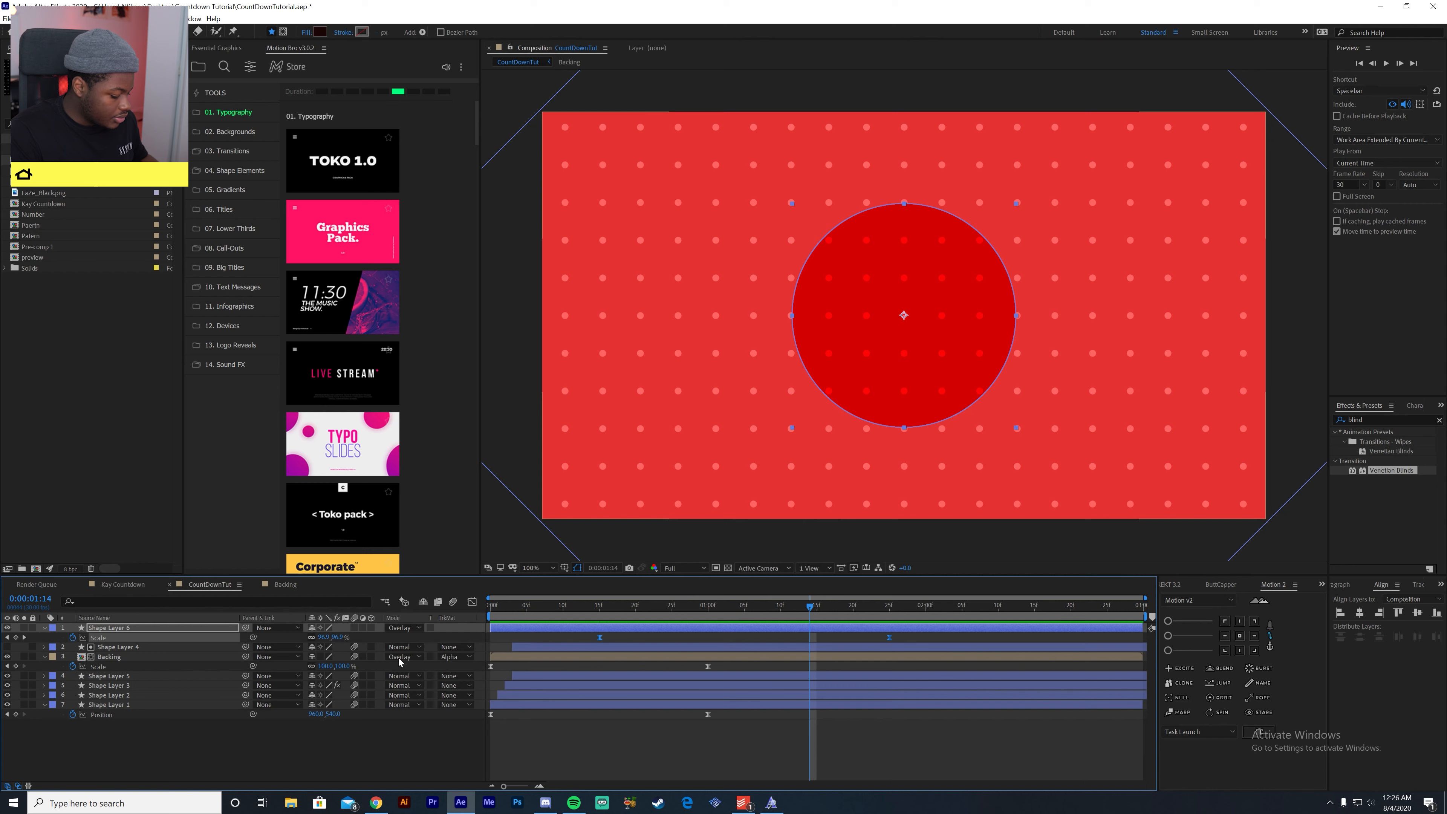
- Duplicate the circle layer and reduce the copy's Scale keyframe at 0:00:01:25 to about 76%
key("ctrl+d")
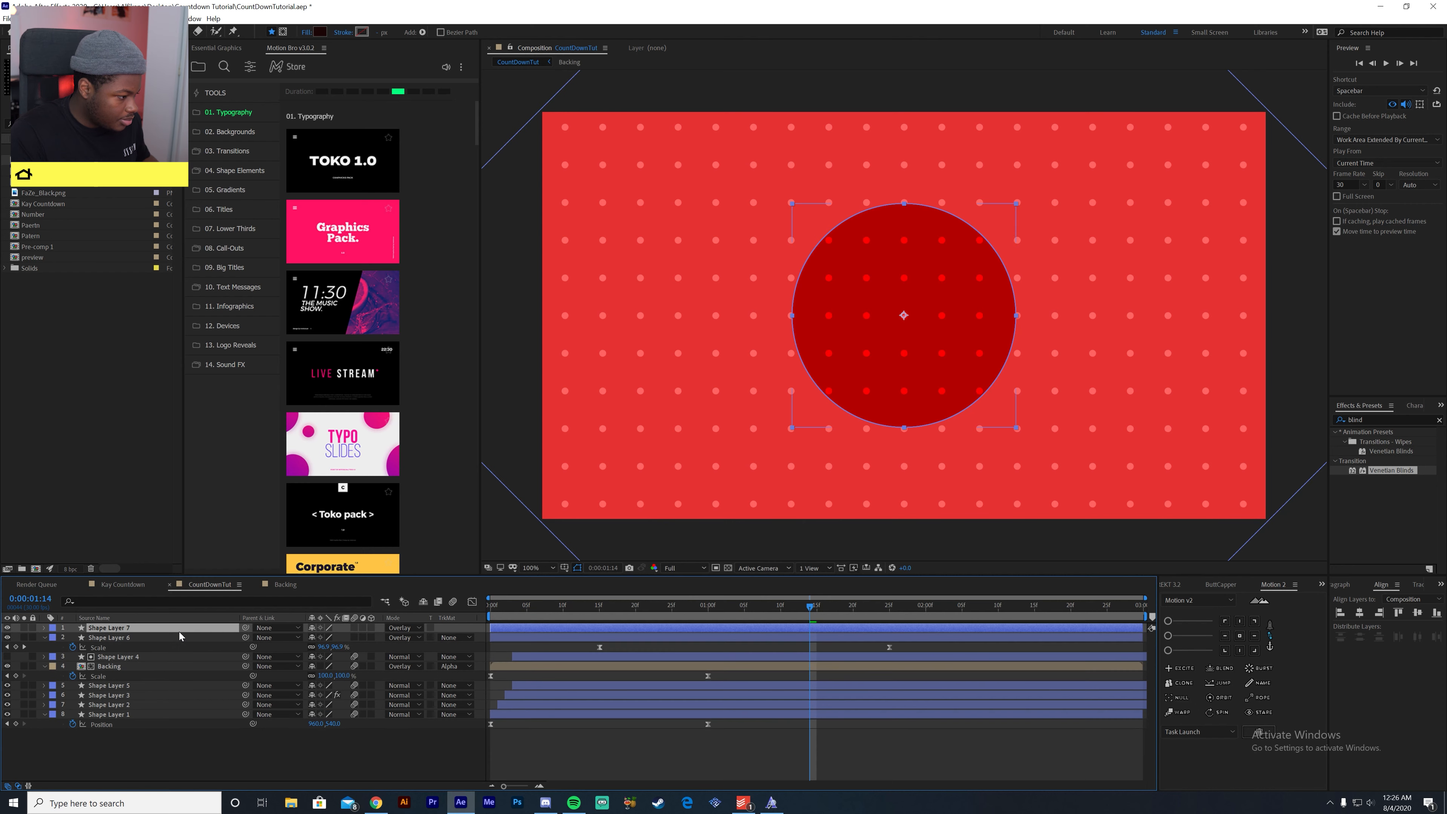
key("u")
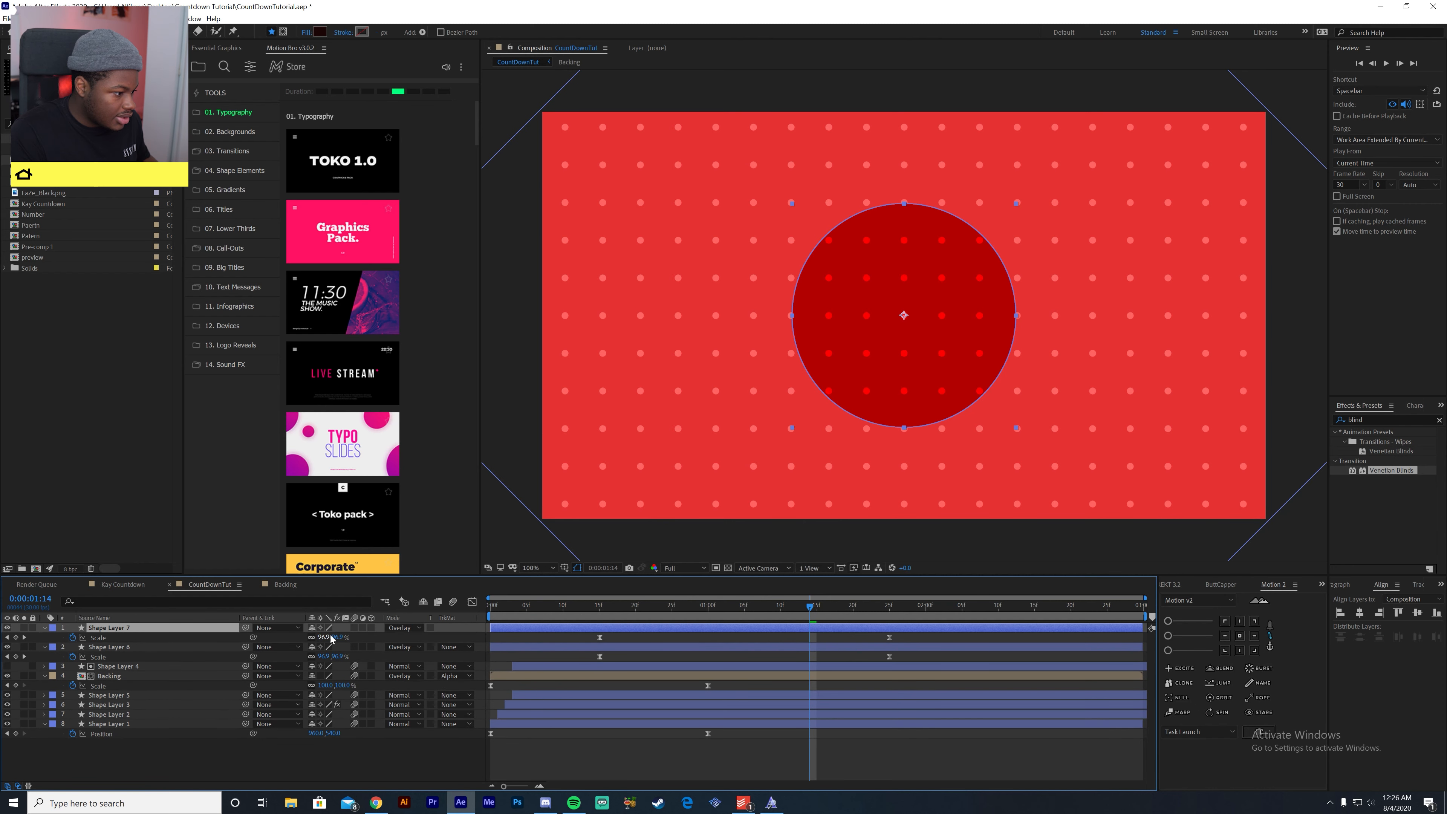
left_click_drag(841, 611, 890, 613)
left_click_drag(325, 637, 313, 644)
- Duplicate the smaller circle layer and reduce the new copy's Scale keyframe at 0:00:01:25 to about 48%
left_click(202, 630)
key("ctrl+d")
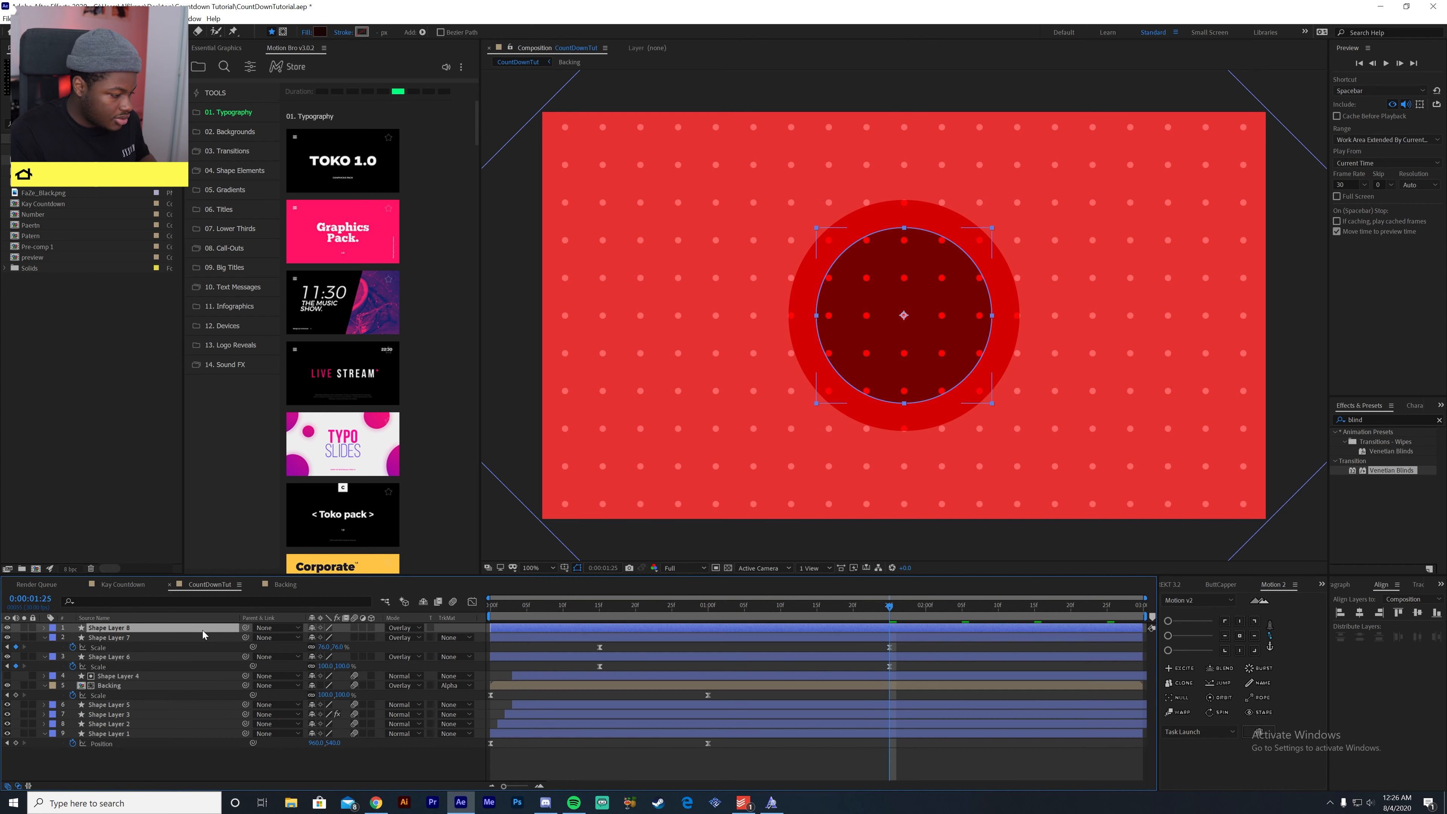
key("s")
left_click_drag(323, 637, 307, 639)
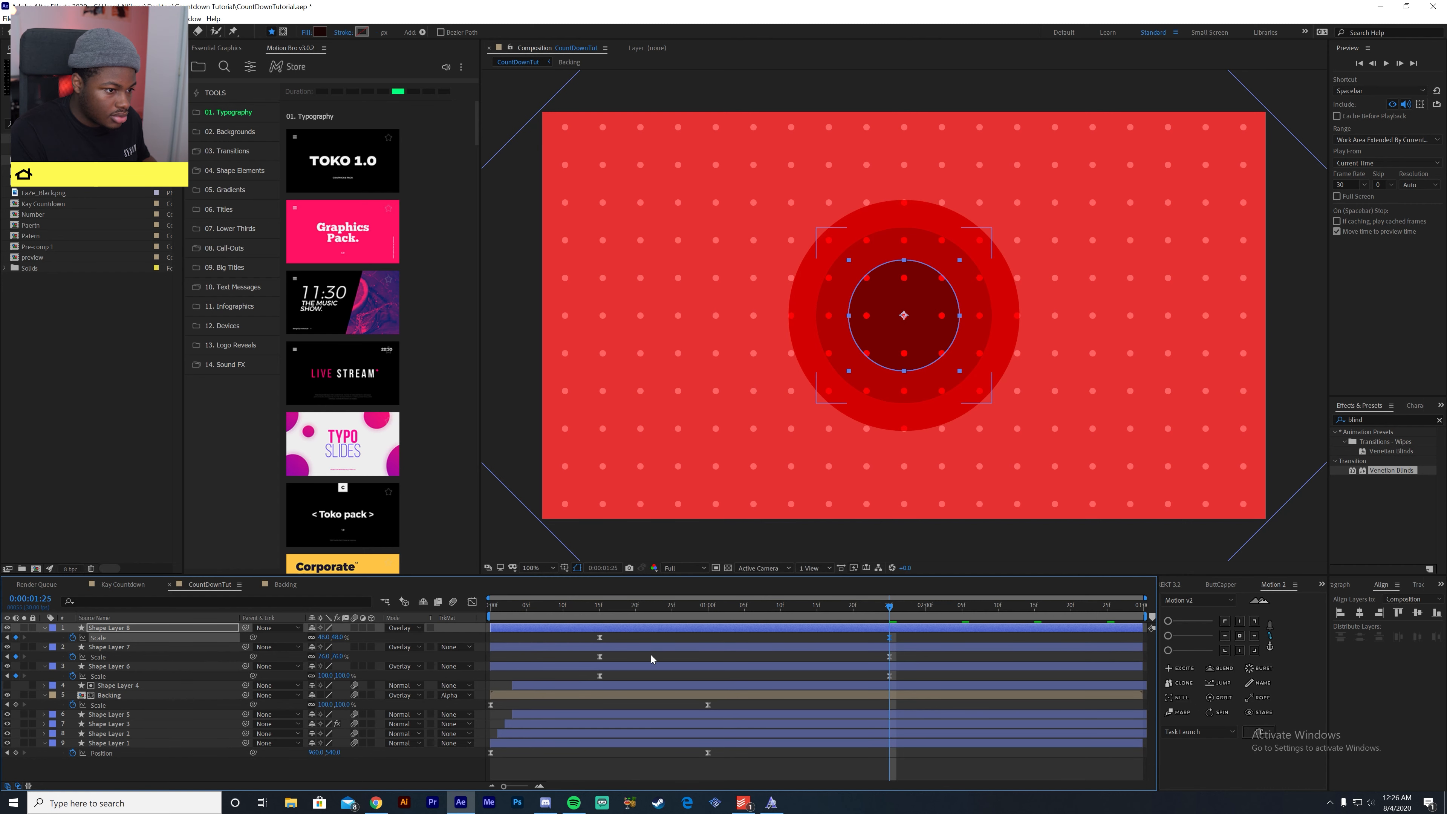
left_click(658, 639)
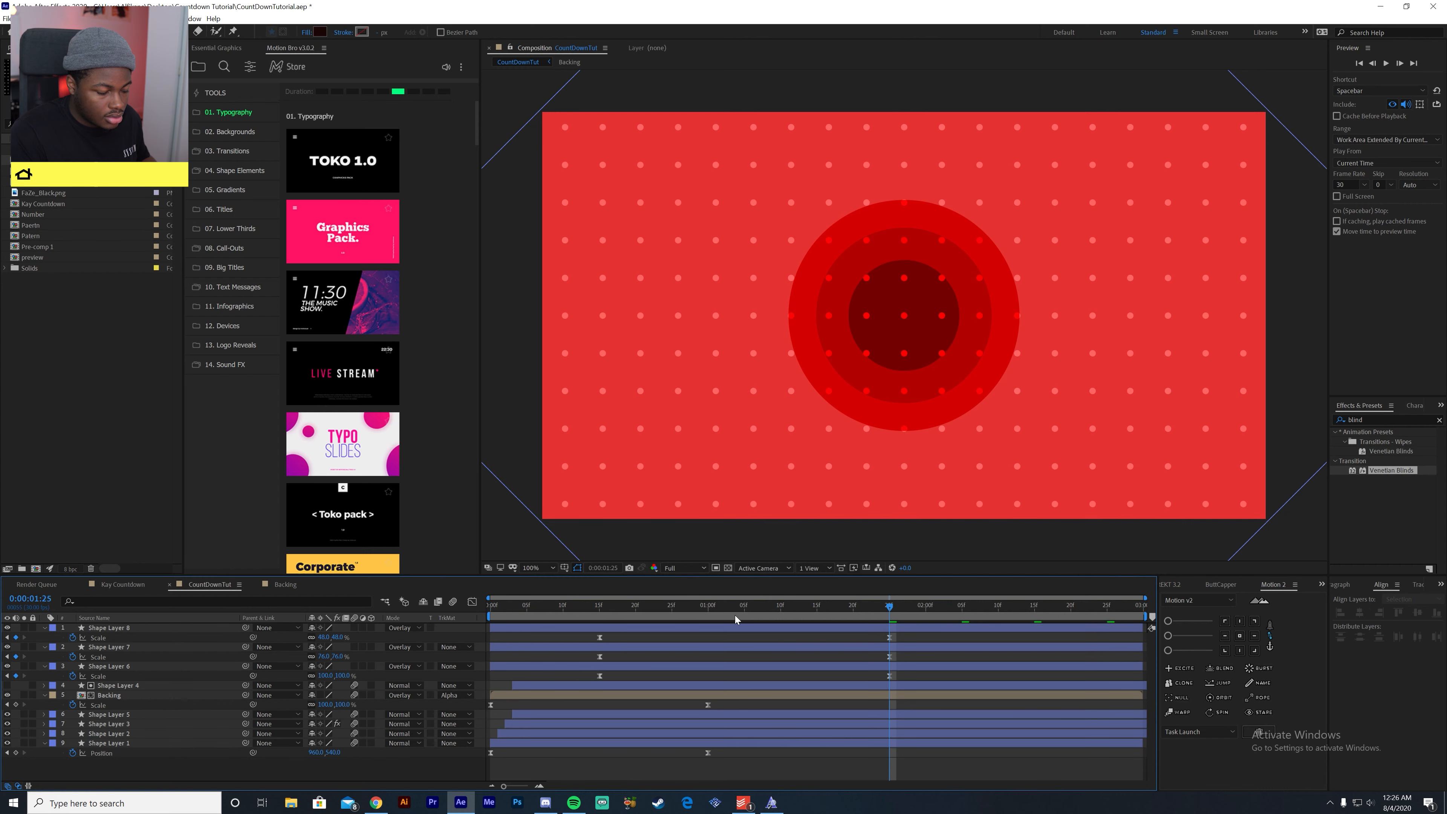
- Preview the three nested circles scaling up together
key("Home")
key("space")
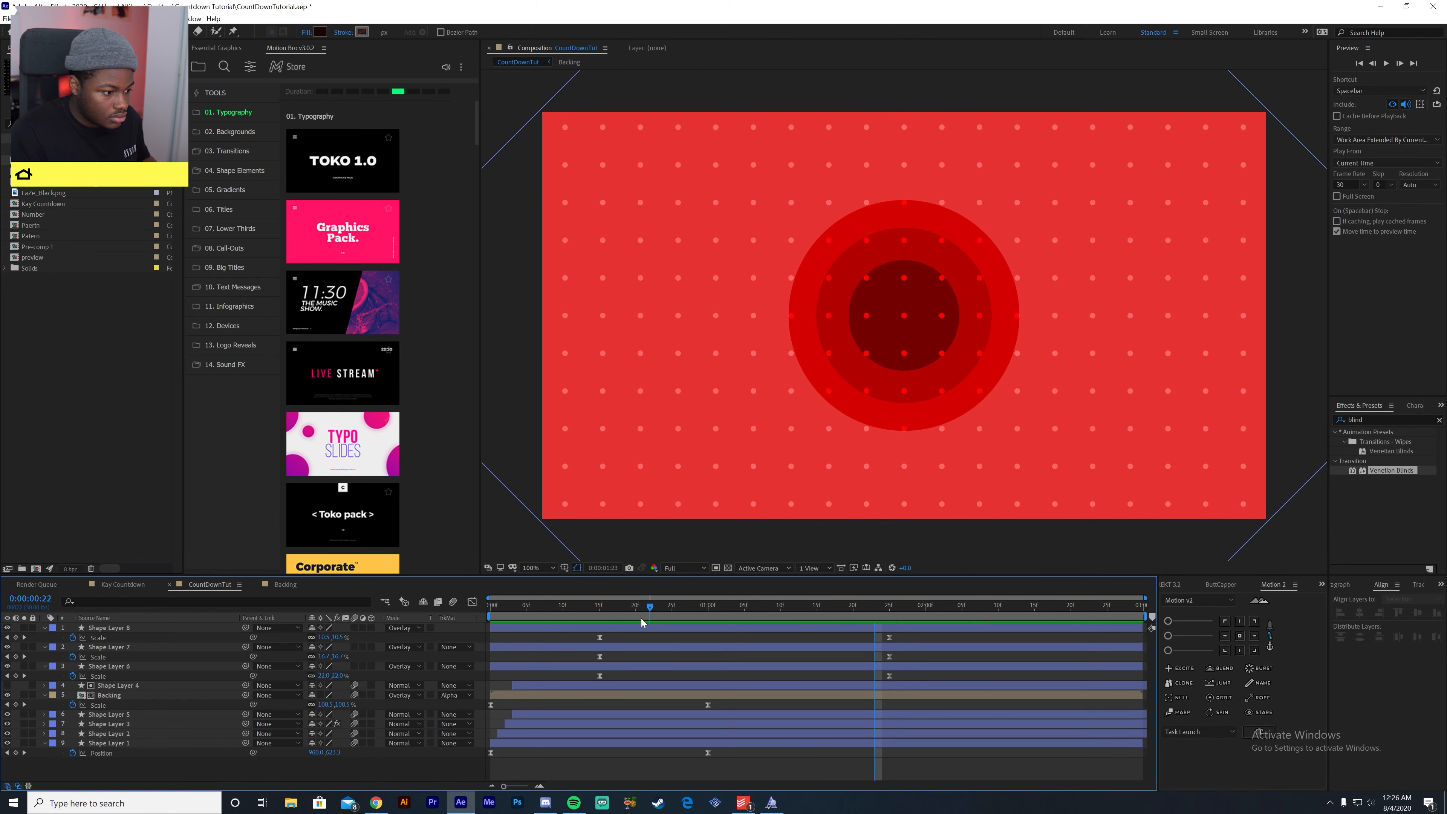
key("space")
key("space")
key("space")
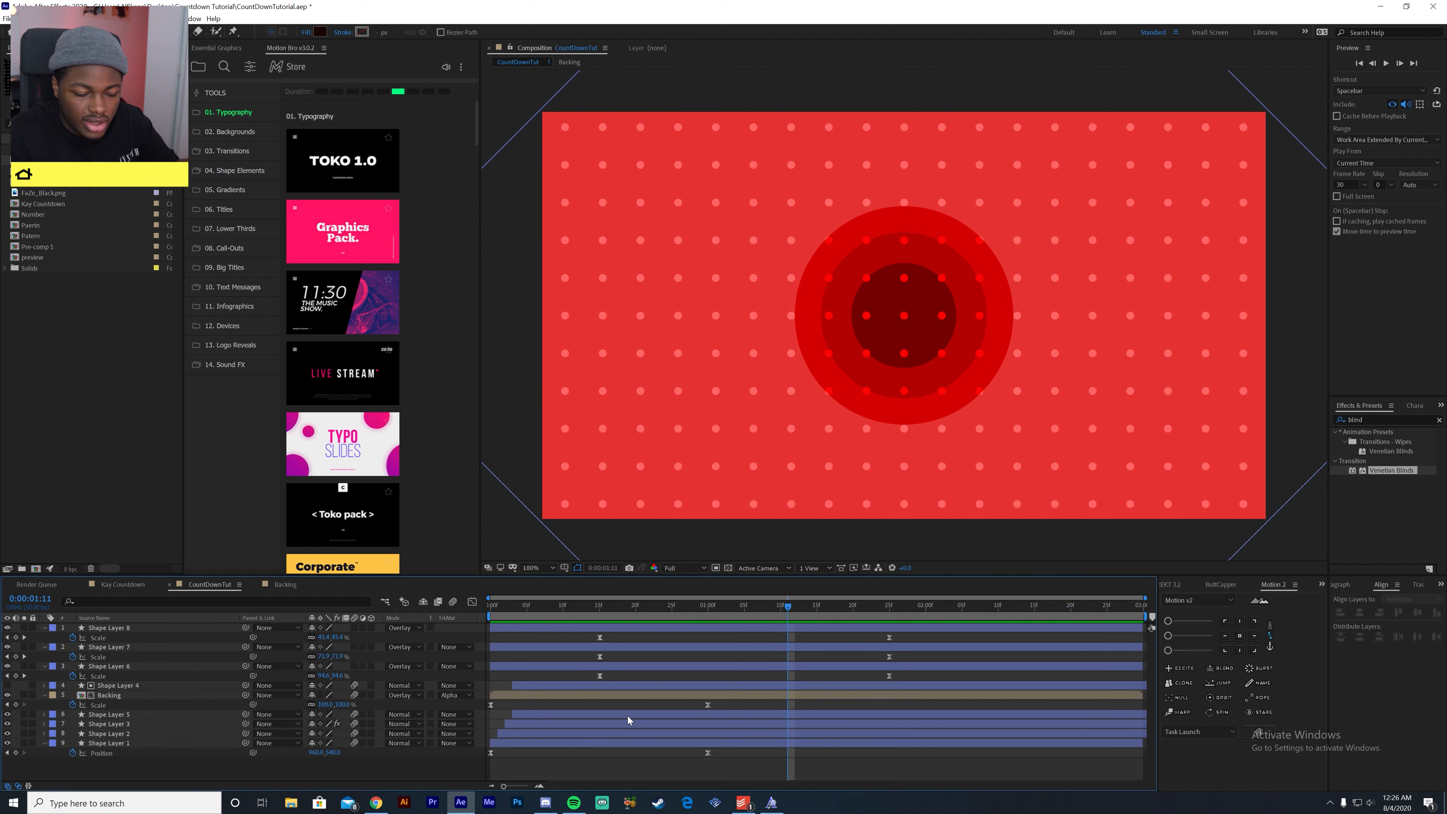
- Stagger the circle layers by starting the middle circle one frame and the smallest circle two frames after the largest, and preview the result
left_click_drag(627, 650, 640, 626)
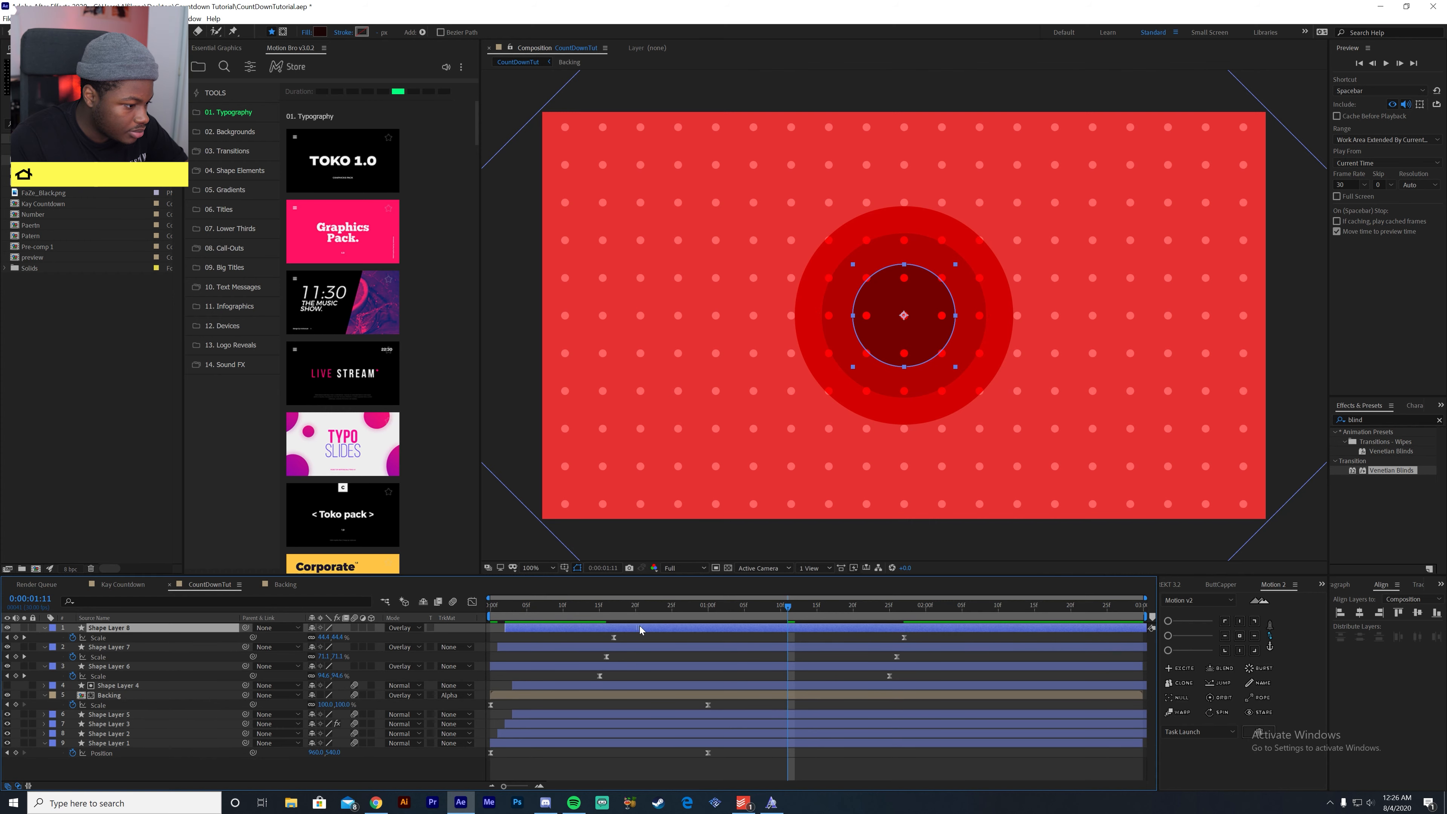
key("Home")
key("space")
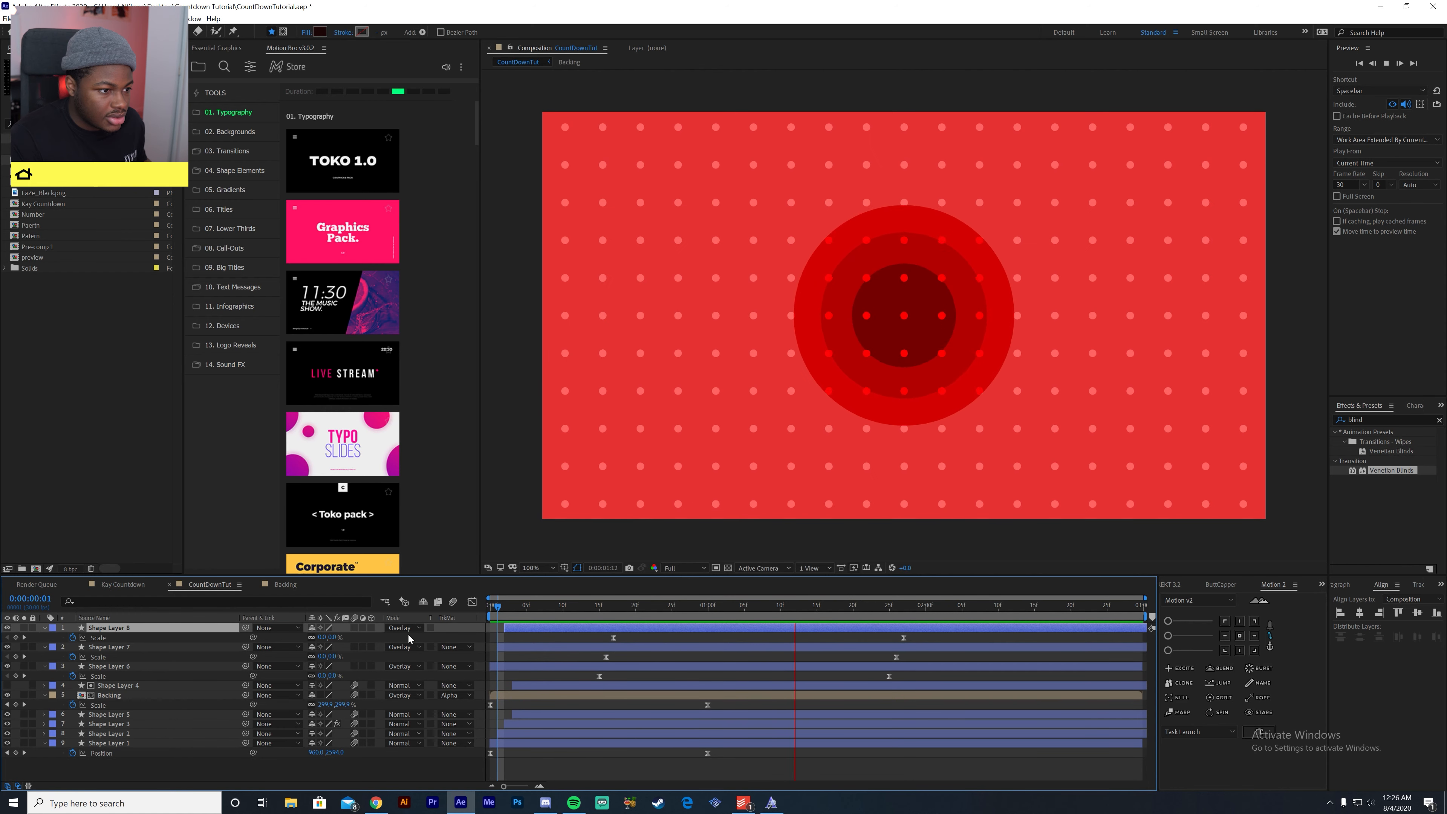
key("space")
- Enable motion blur on the three circle layers and preview the animation from the start
left_click(352, 627)
left_click(355, 647)
left_click(354, 666)
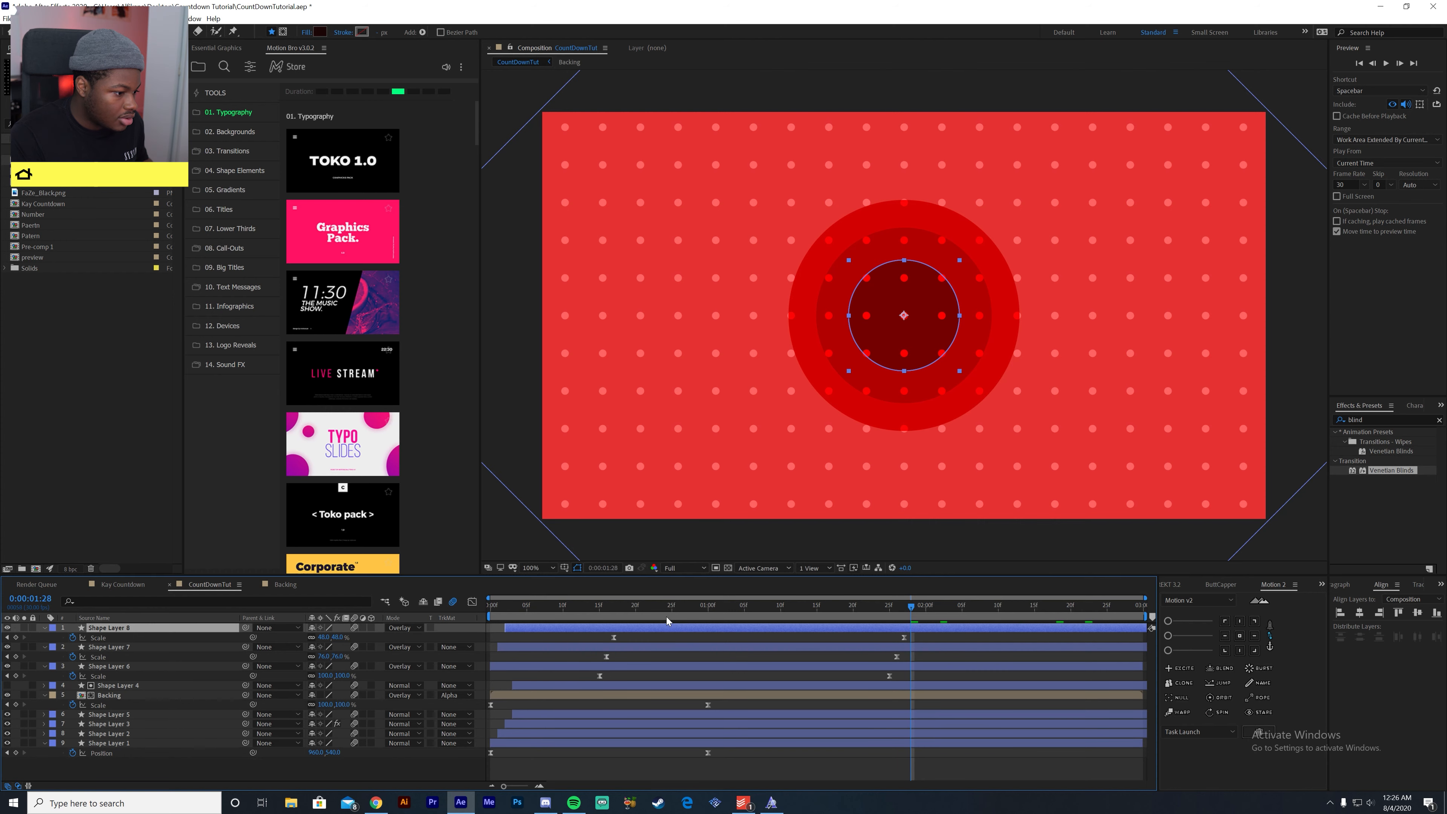
left_click_drag(668, 609, 683, 698)
key("space")
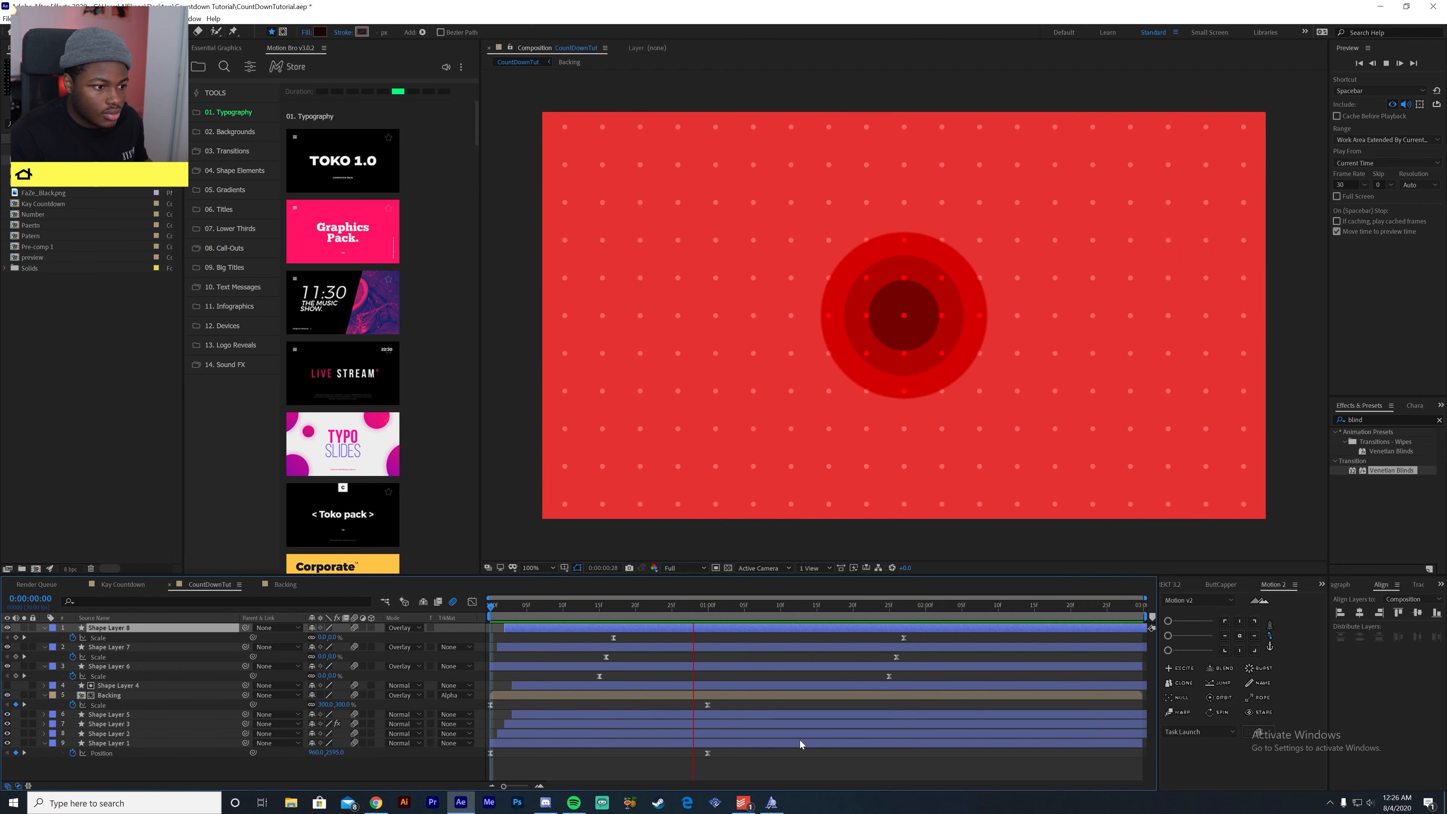
key("space")
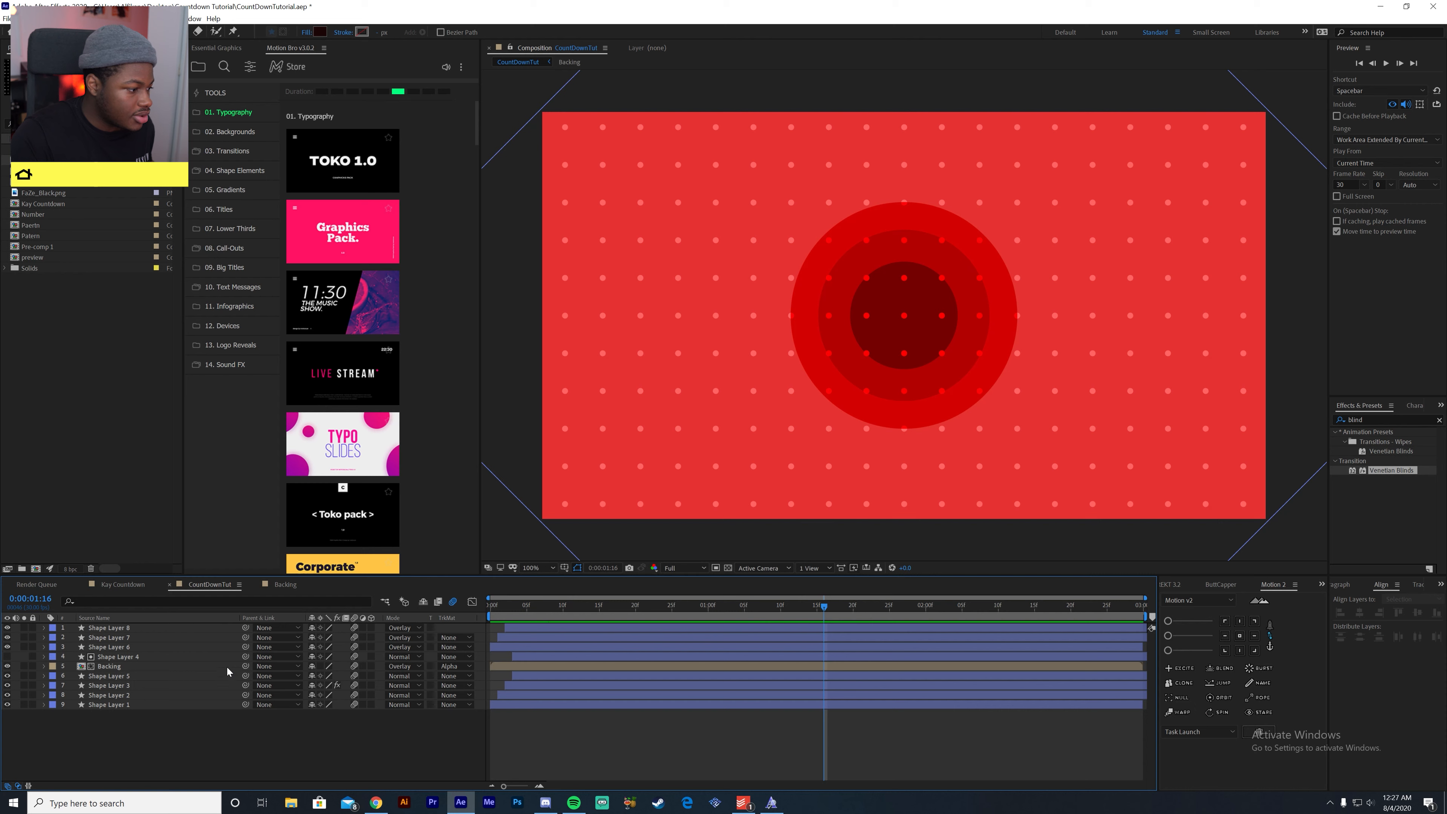
- Examine the finished Key Countdown composition as a reference for the circle and ring design, and return to CountDownTut
left_click(124, 583)
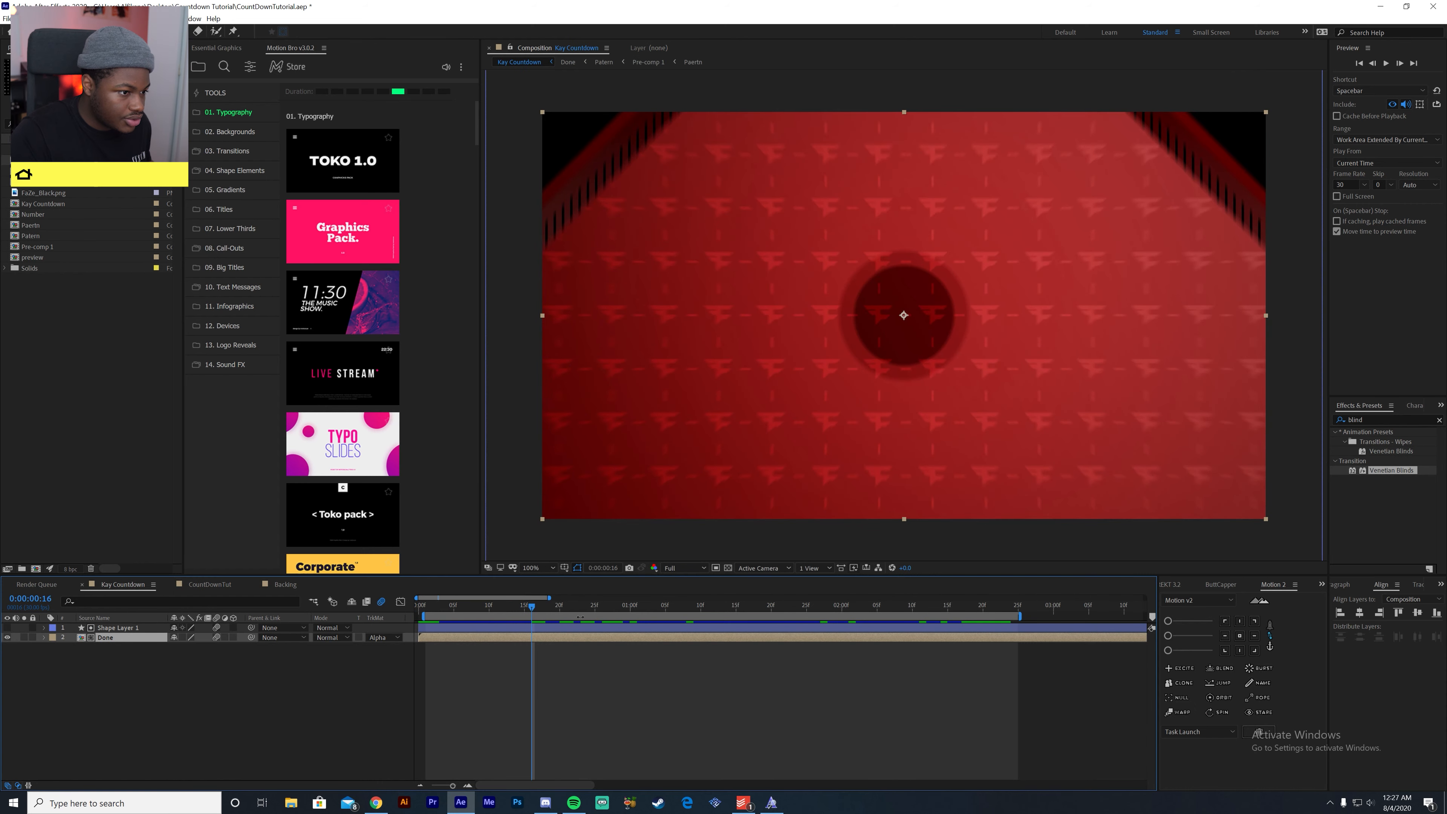
left_click_drag(532, 613, 680, 642)
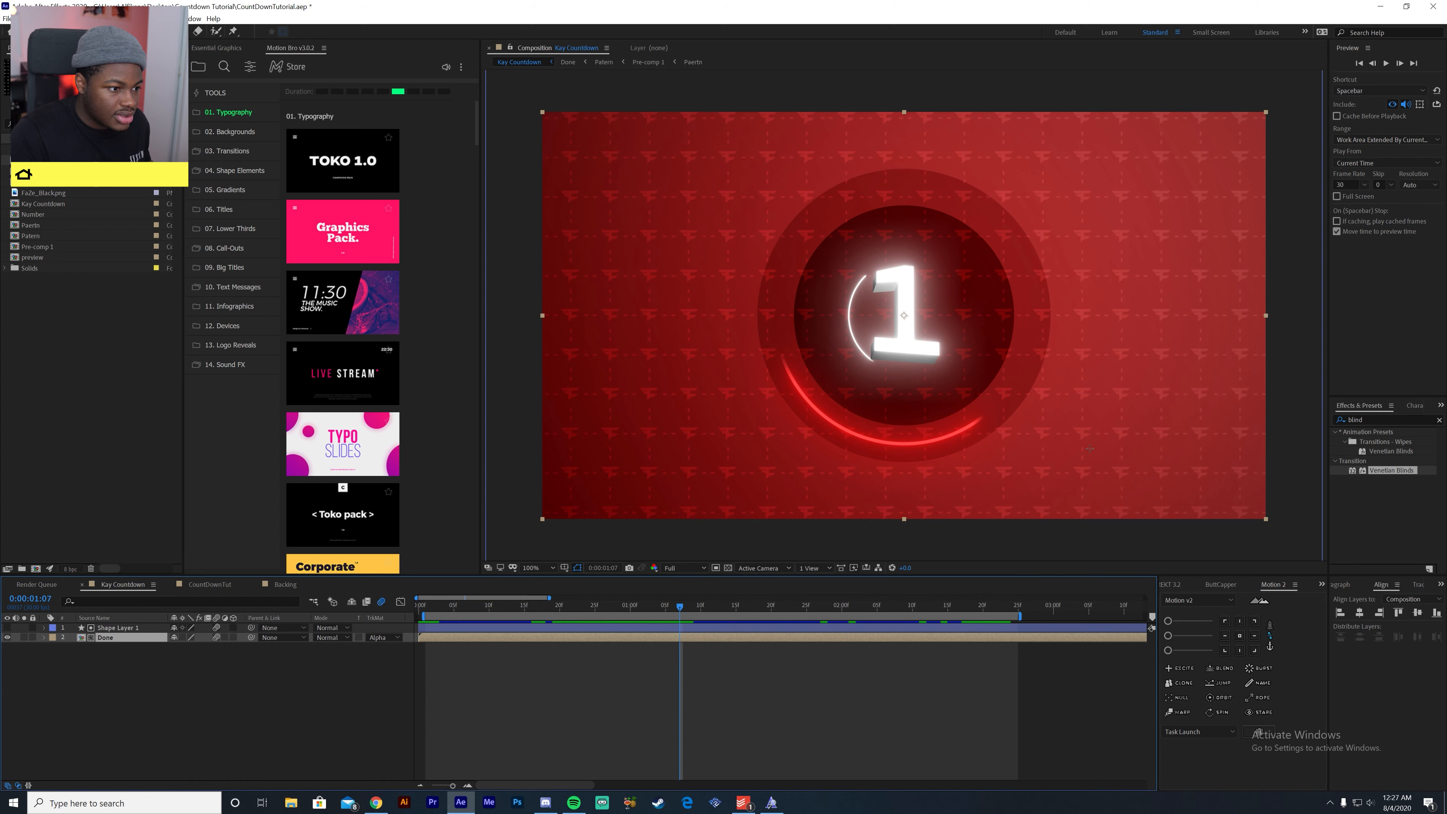
left_click(209, 583)
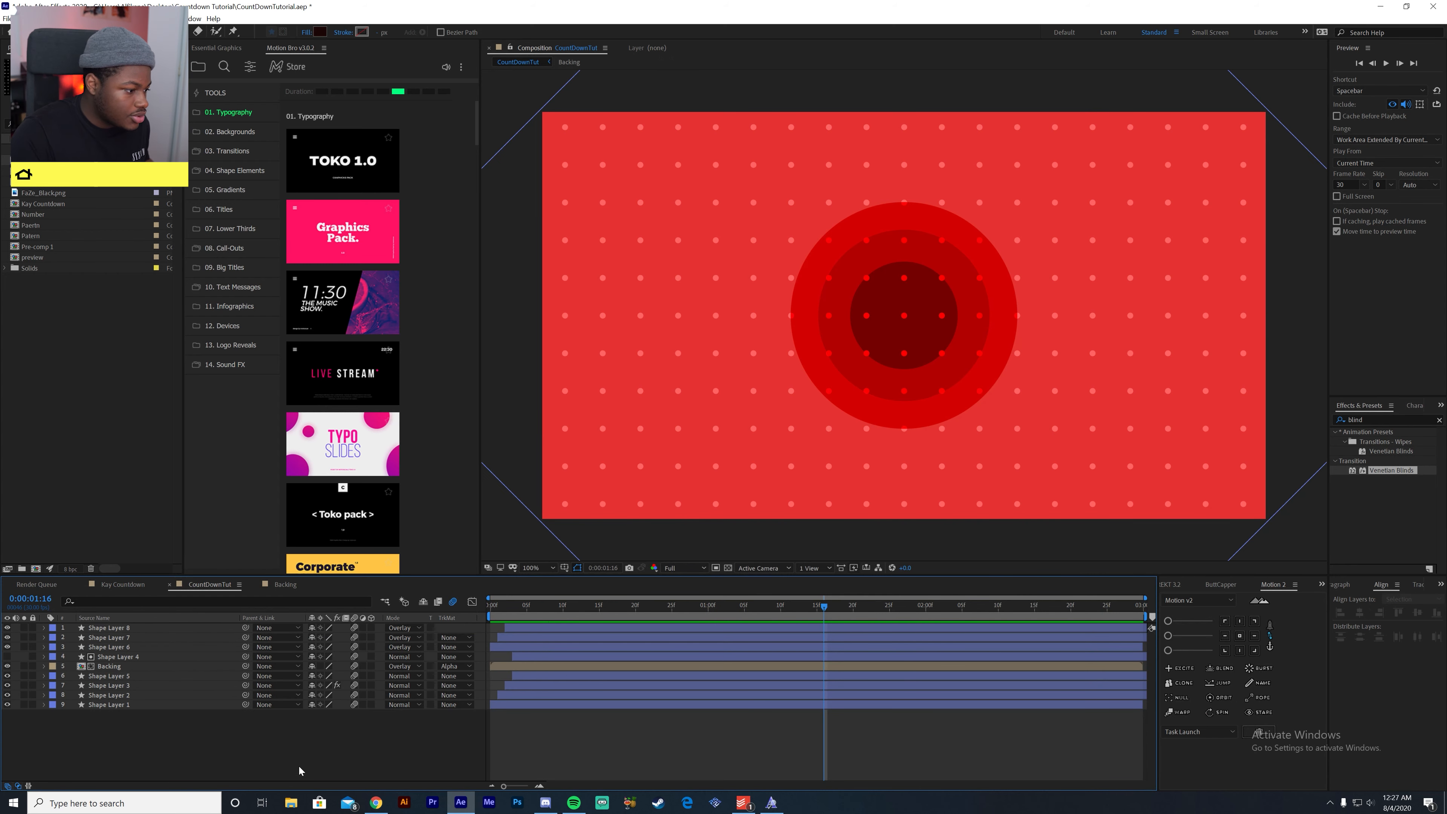
- Draw a new circle slightly smaller than the largest one and centre it and its anchor point in the composition
mouse_move(835, 235)
left_mouse_down()
mouse_move(1018, 416)
mouse_move(1003, 417)
left_mouse_up()
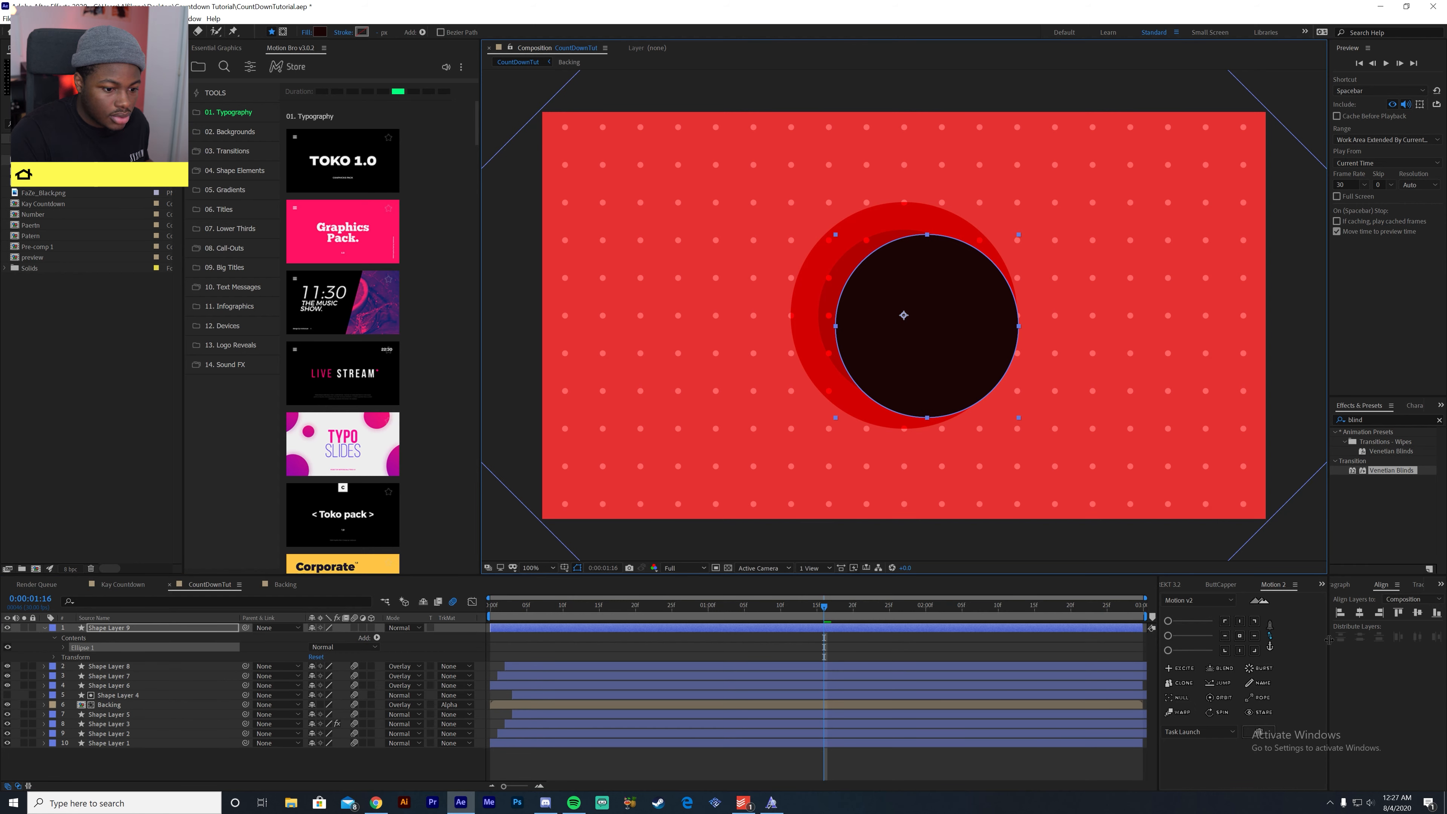
left_click(1360, 612)
left_click(1417, 612)
left_click(1240, 636)
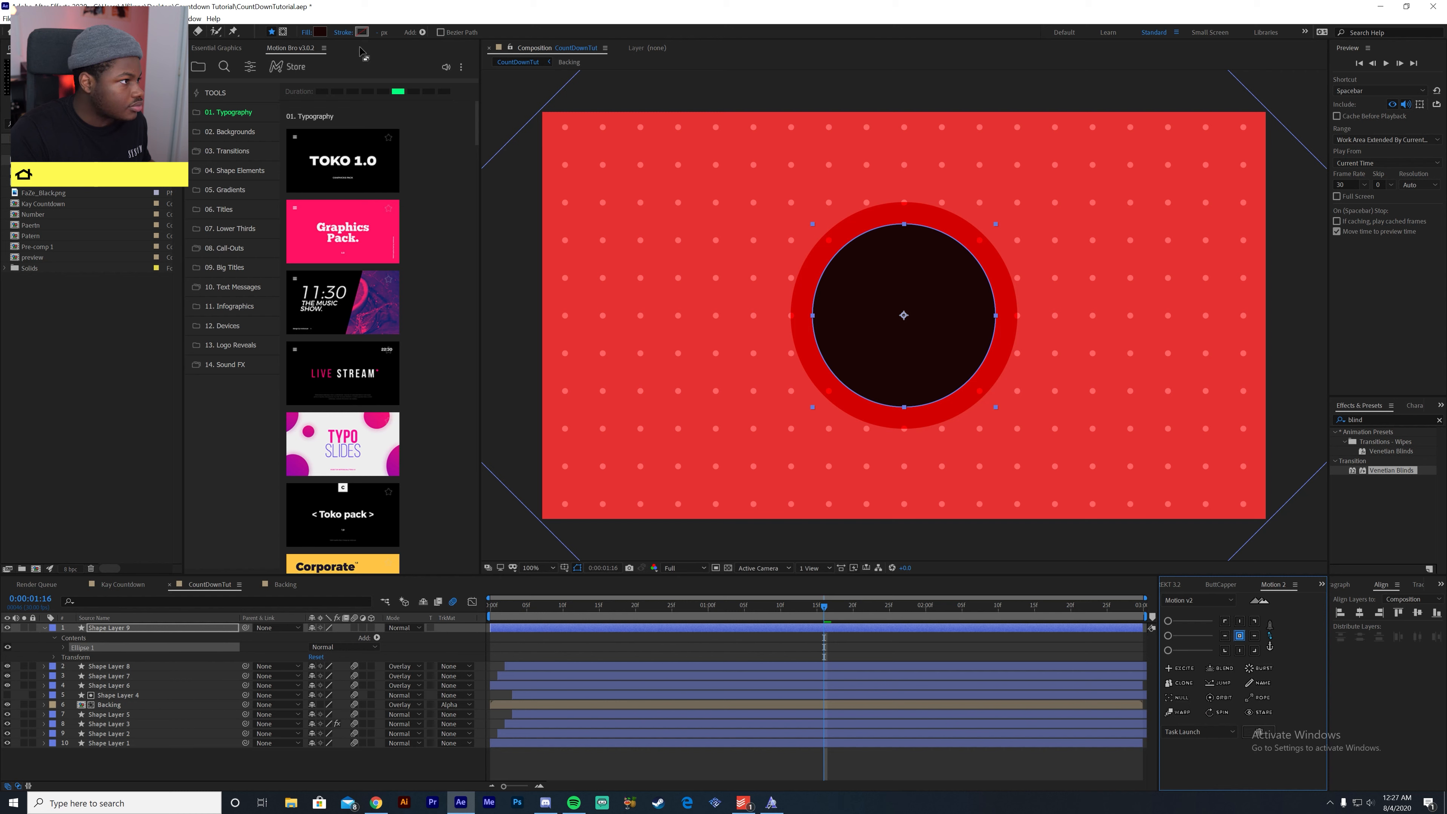
- Give the new circle a 15 px white stroke and set its fill to None
left_click(377, 33)
type("10")
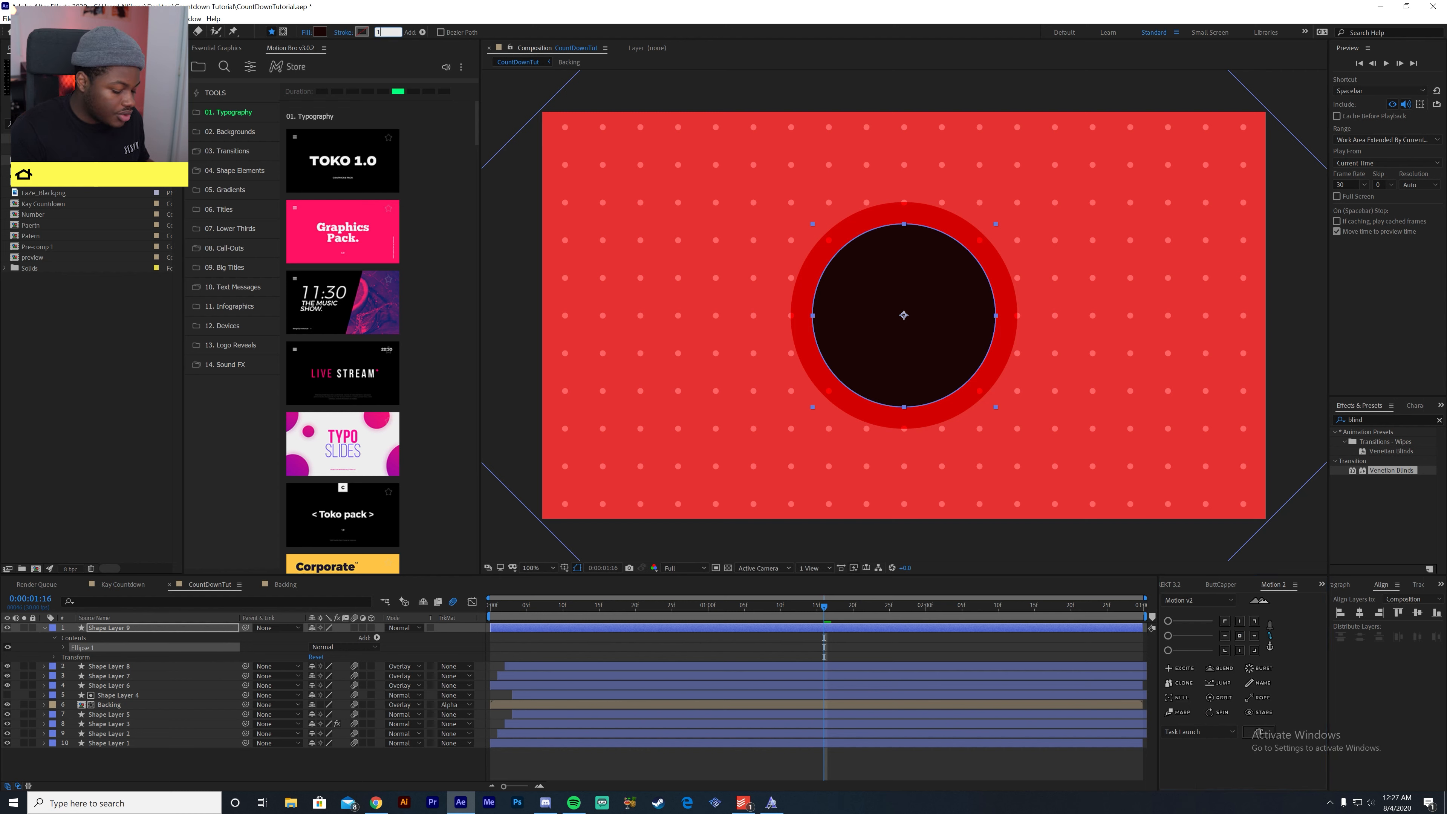
key("Return")
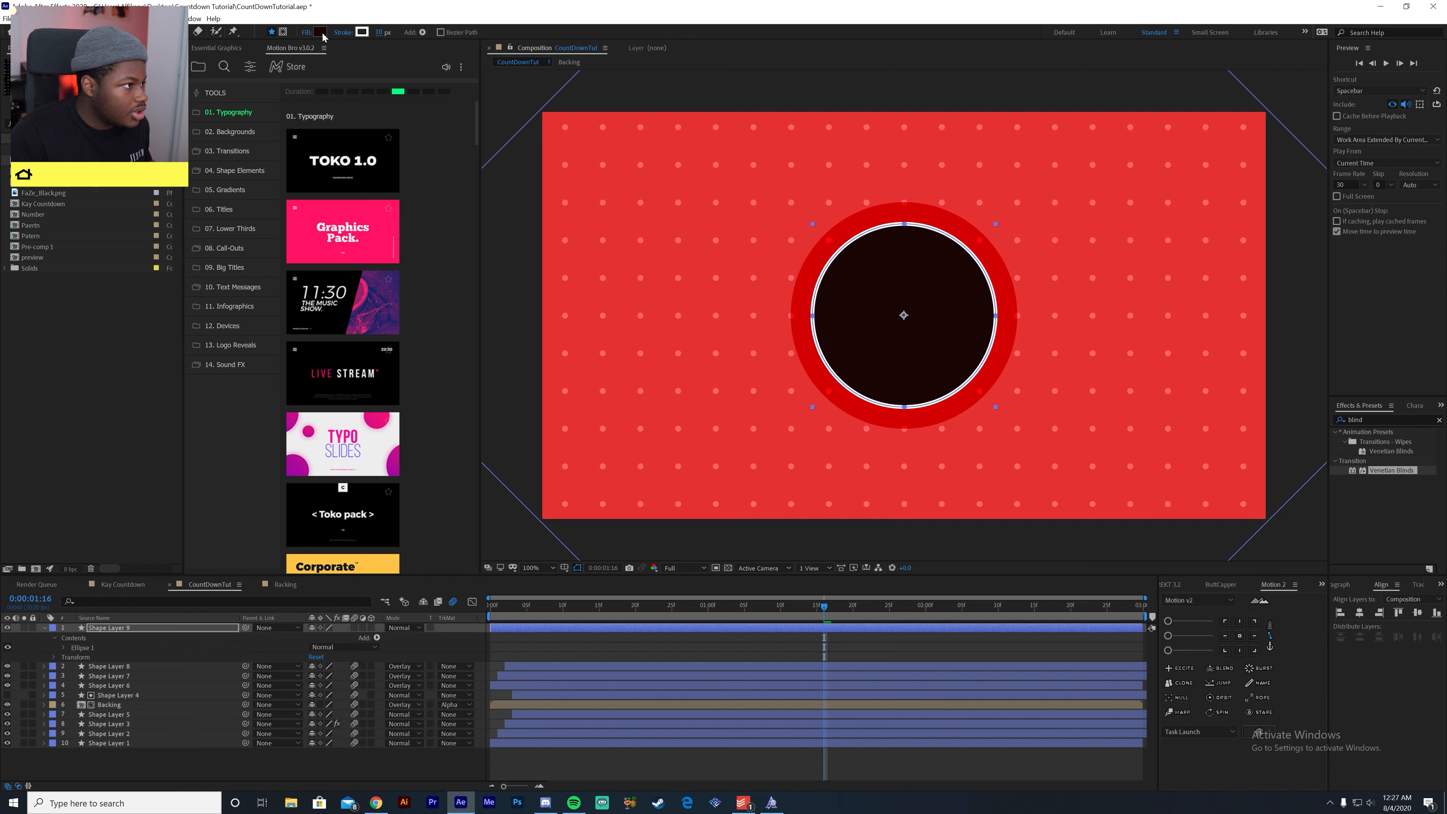
left_click(307, 34)
left_click(667, 360)
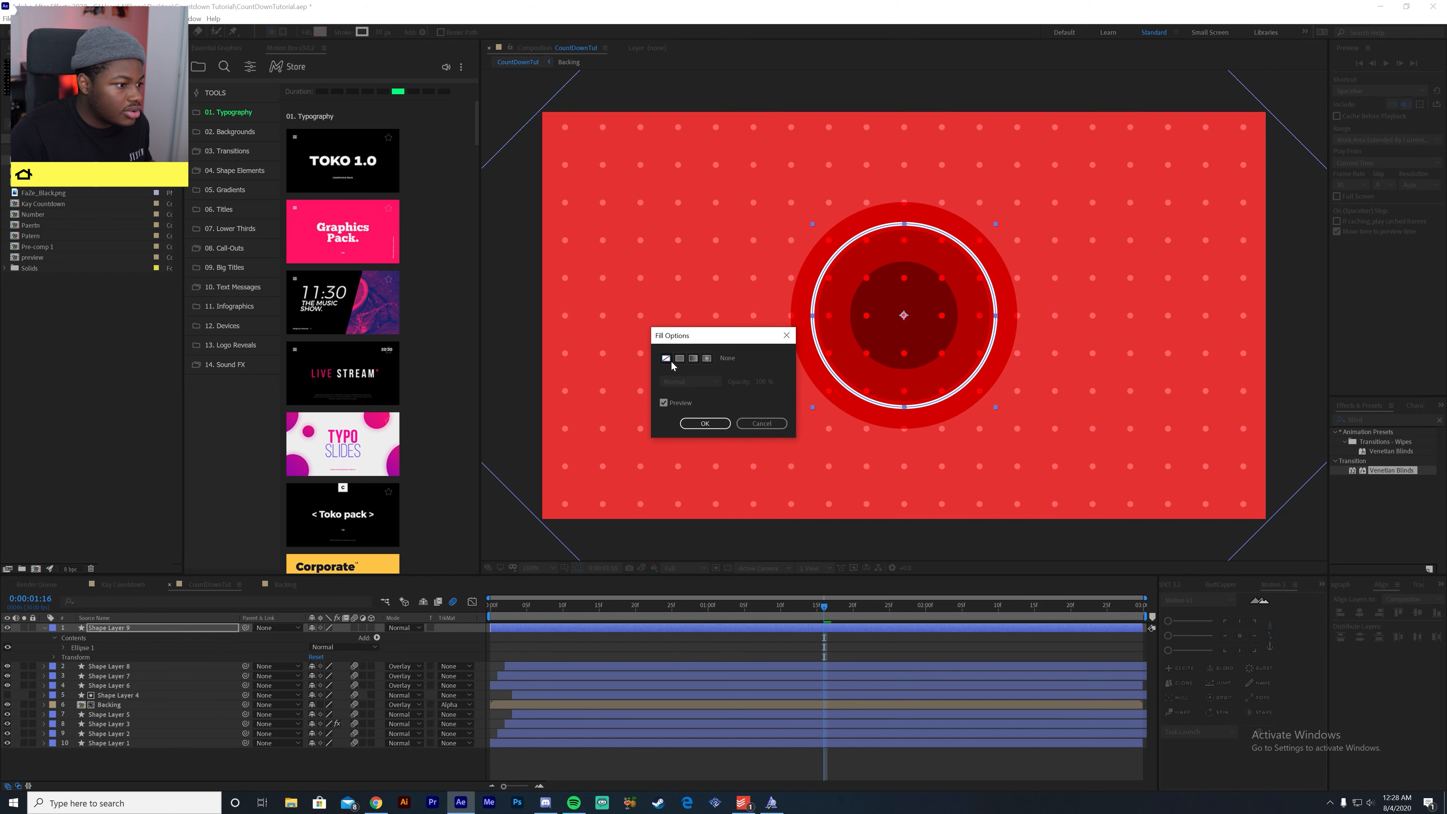
key("Return")
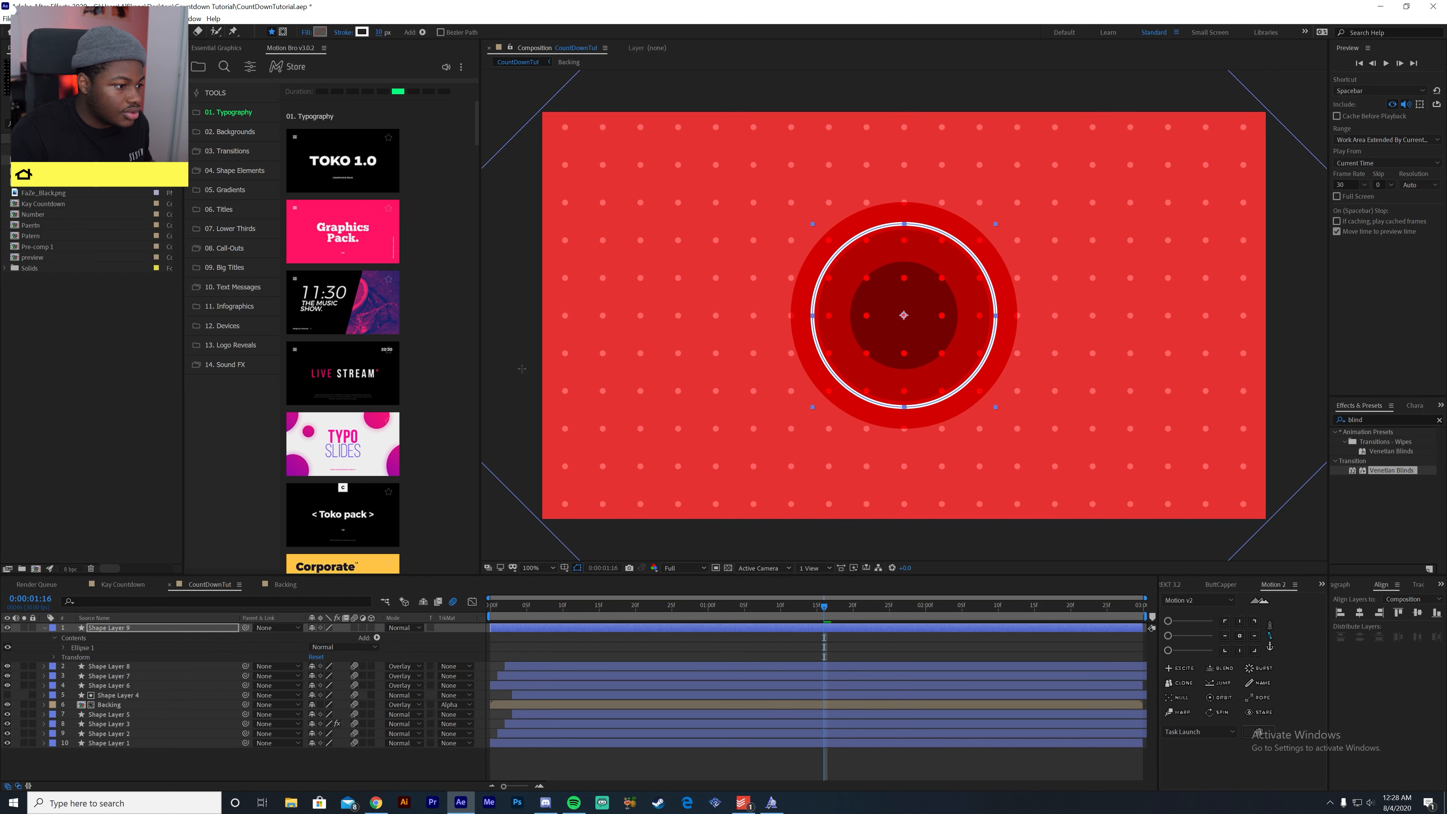
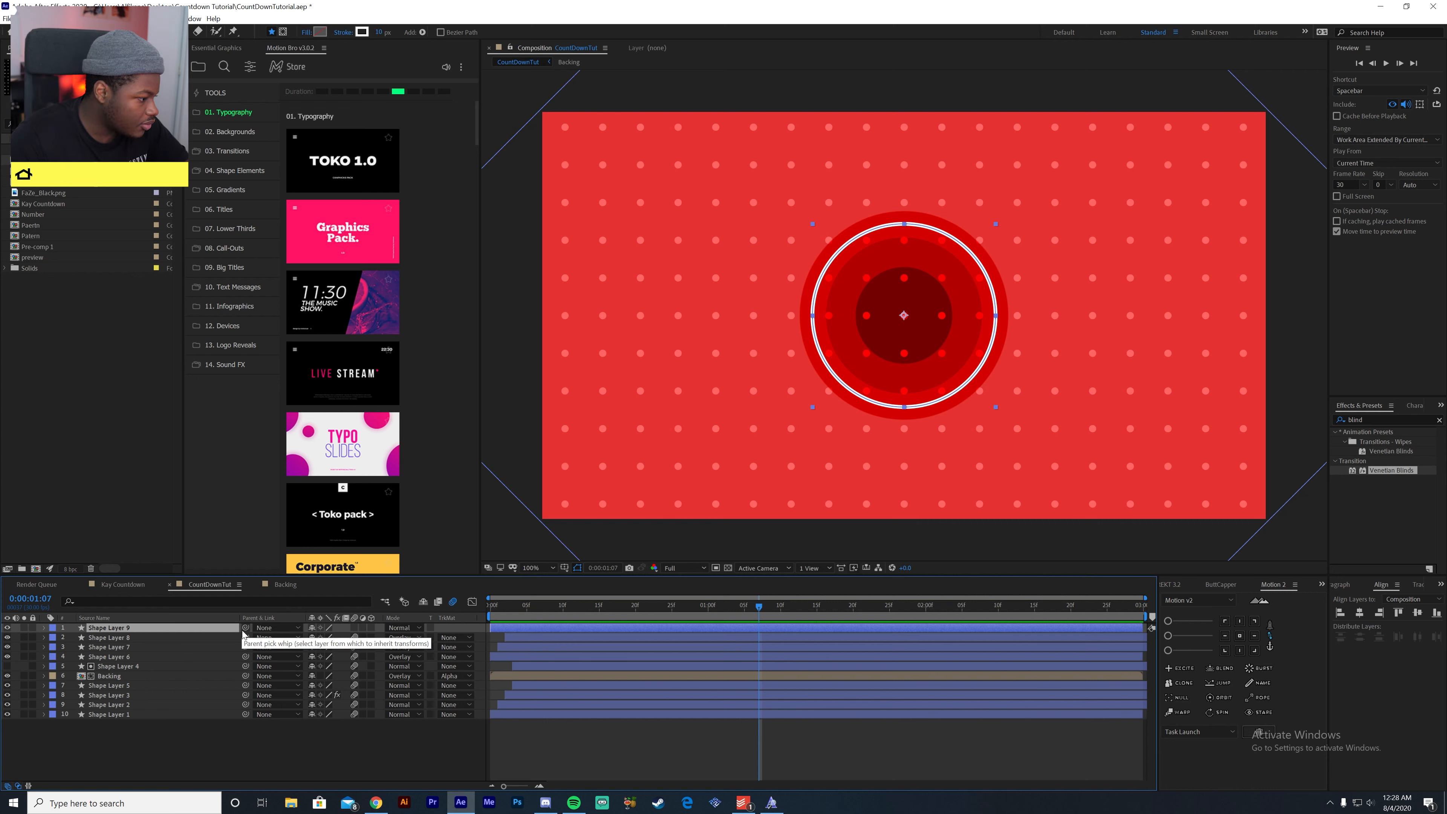
- Parent the ring layer Shape Layer 9 to Shape Layer 8 and add Trim Paths to the ring
left_click_drag(246, 627, 137, 637)
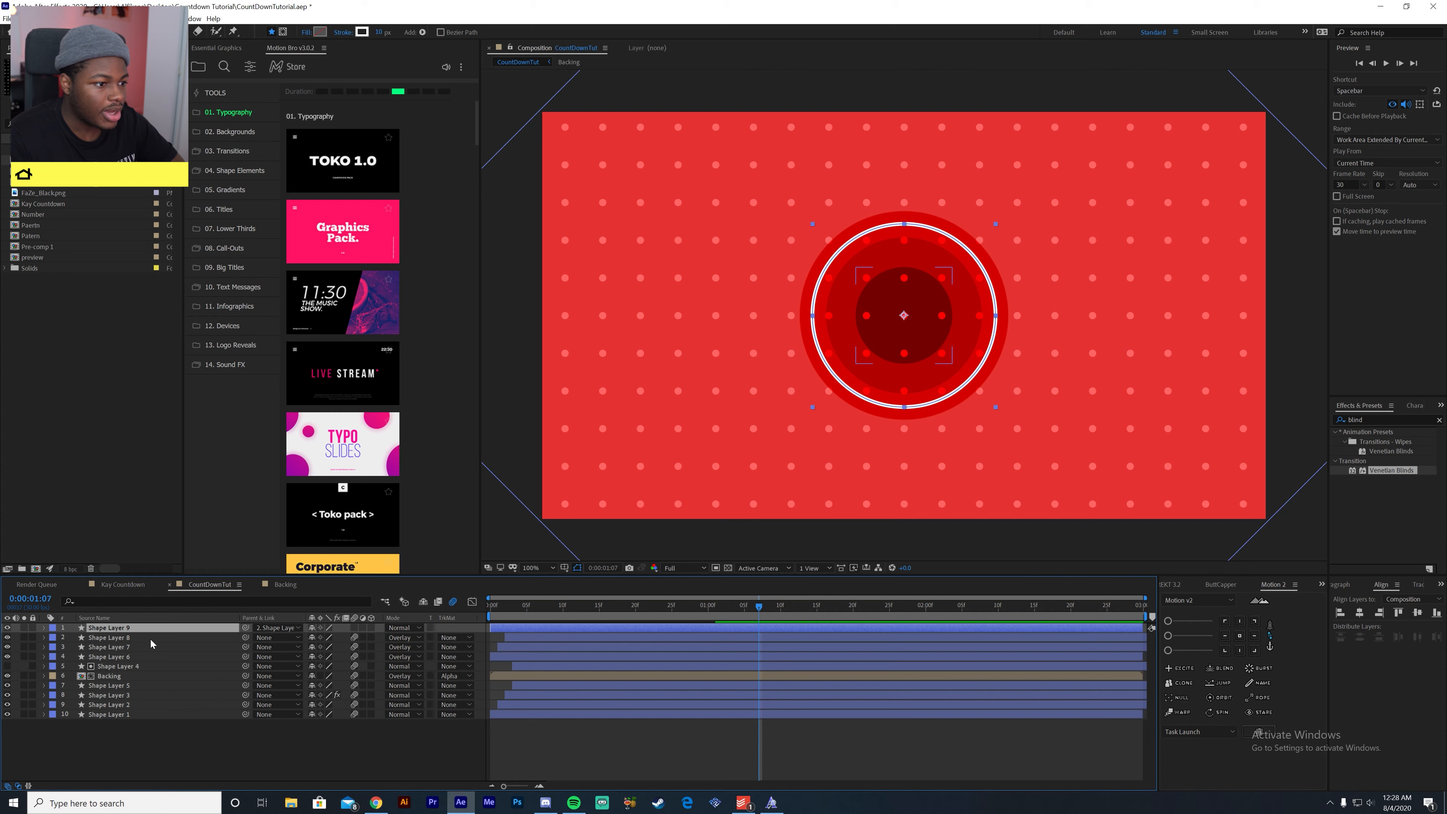
left_click_drag(749, 610, 708, 714)
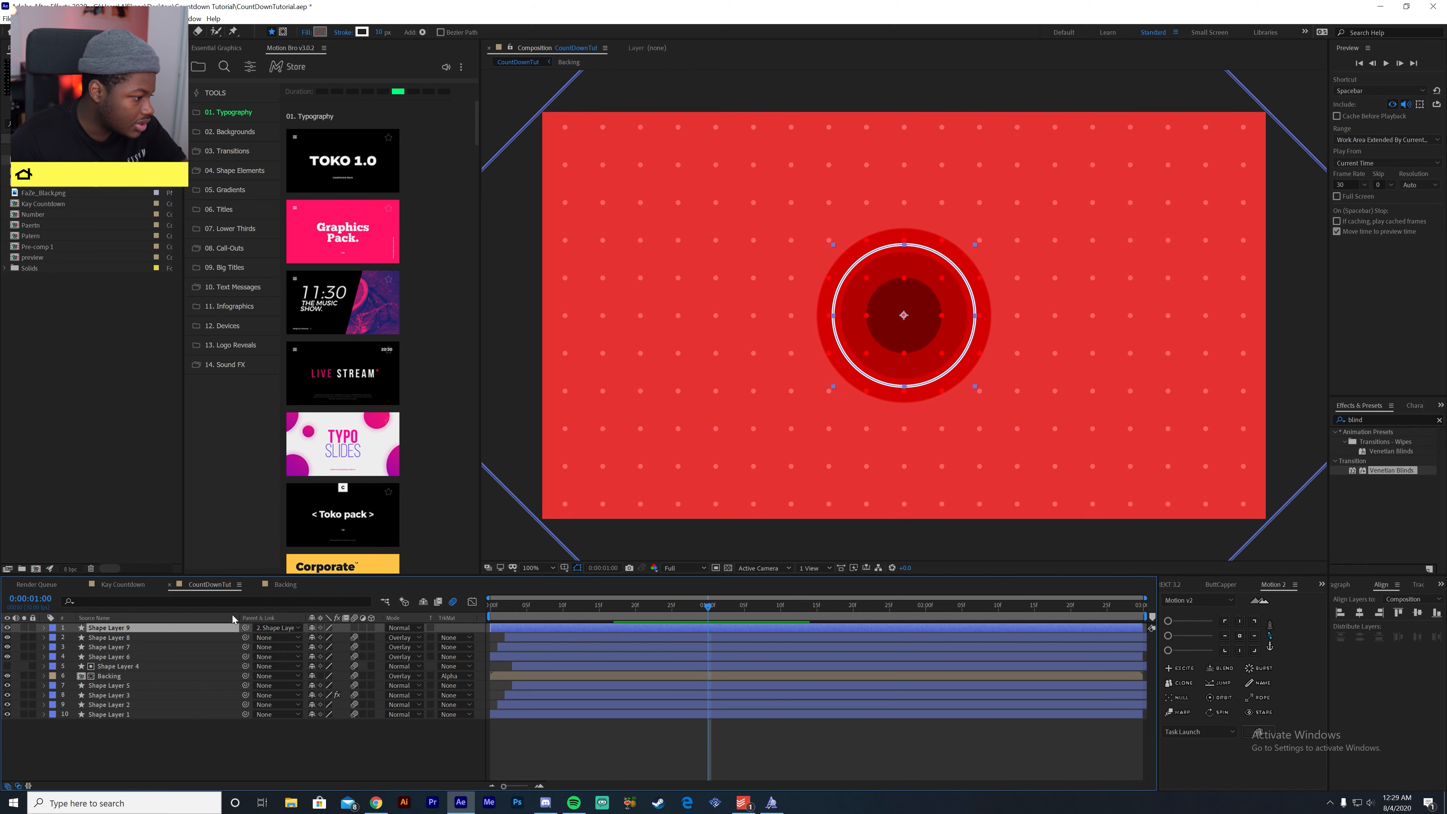
left_click(43, 628)
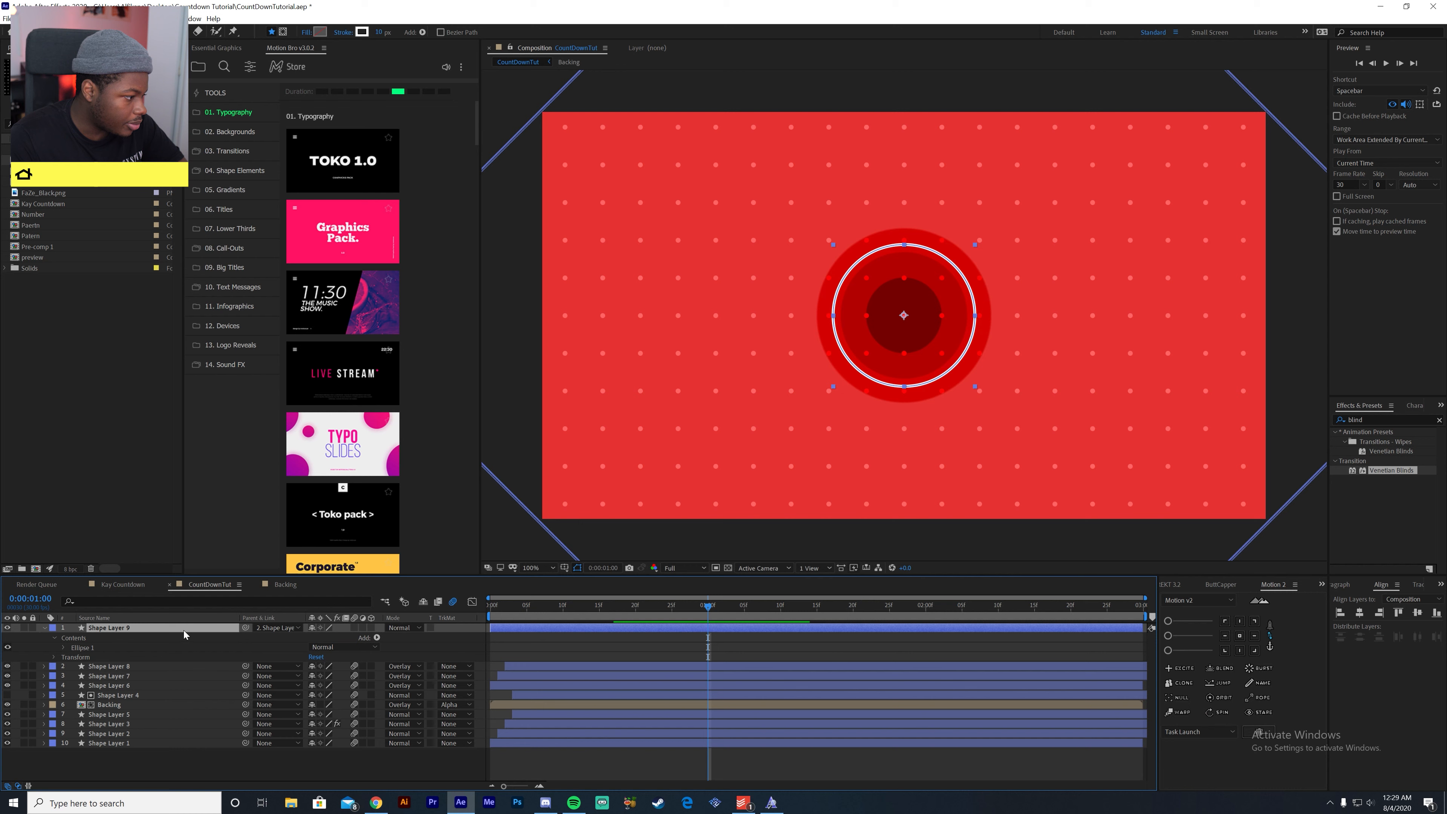
left_click(296, 638)
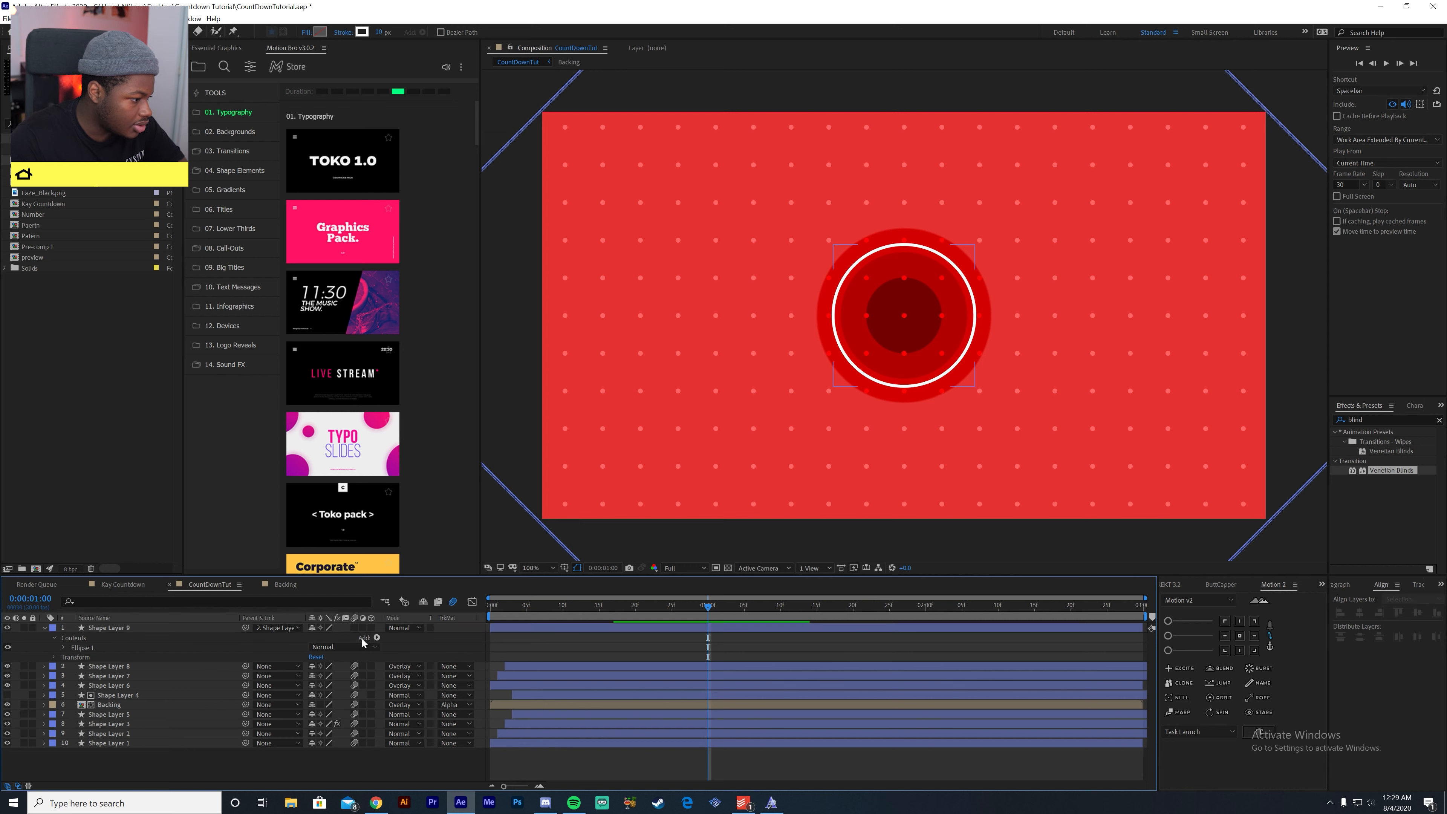
left_click(377, 637)
left_click(322, 566)
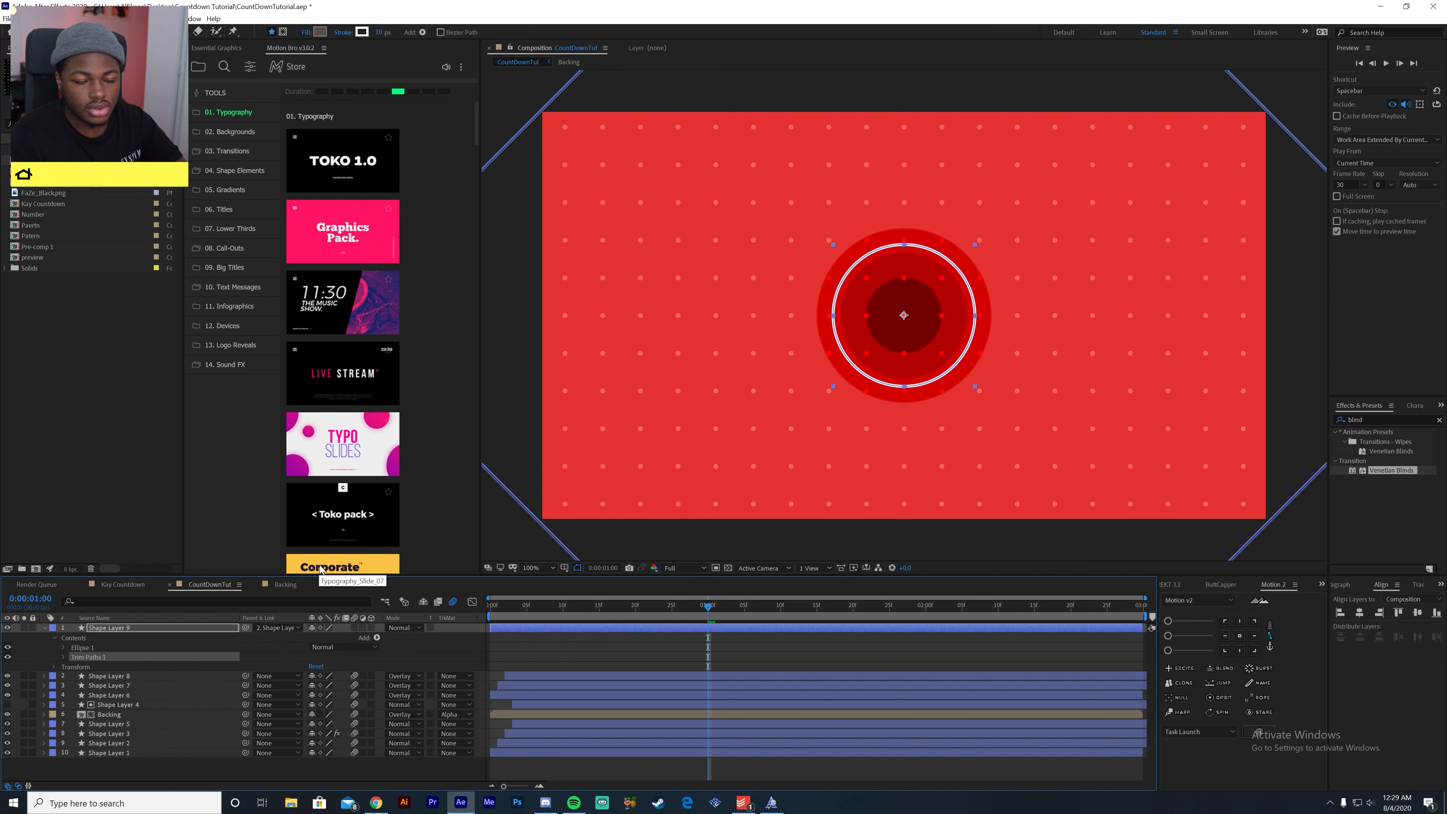
left_click(64, 657)
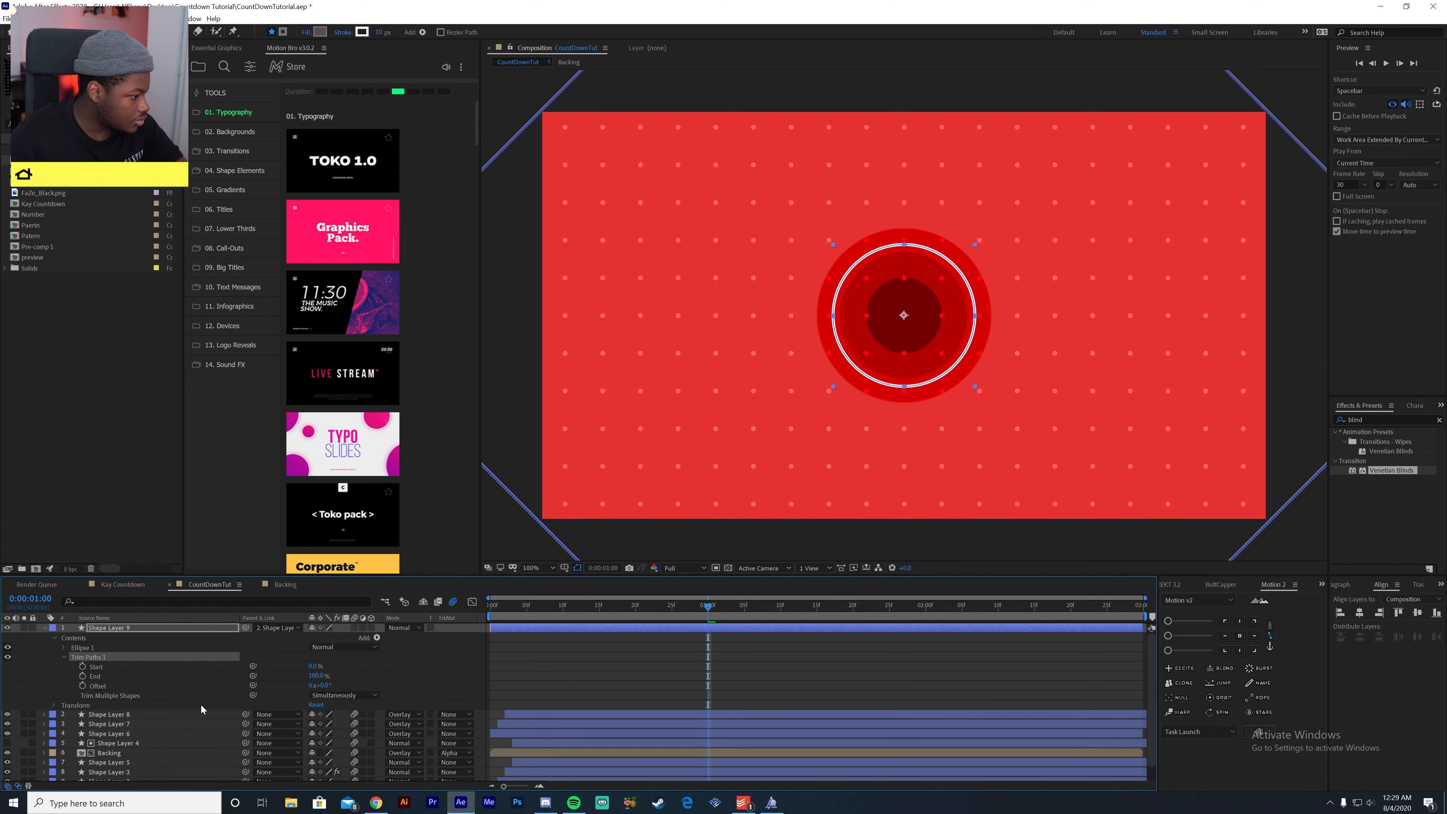
- Keyframe the ring's Trim Paths End from 0% at 1:00 to 100% at 2:00 and preview the reveal
left_click(98, 677)
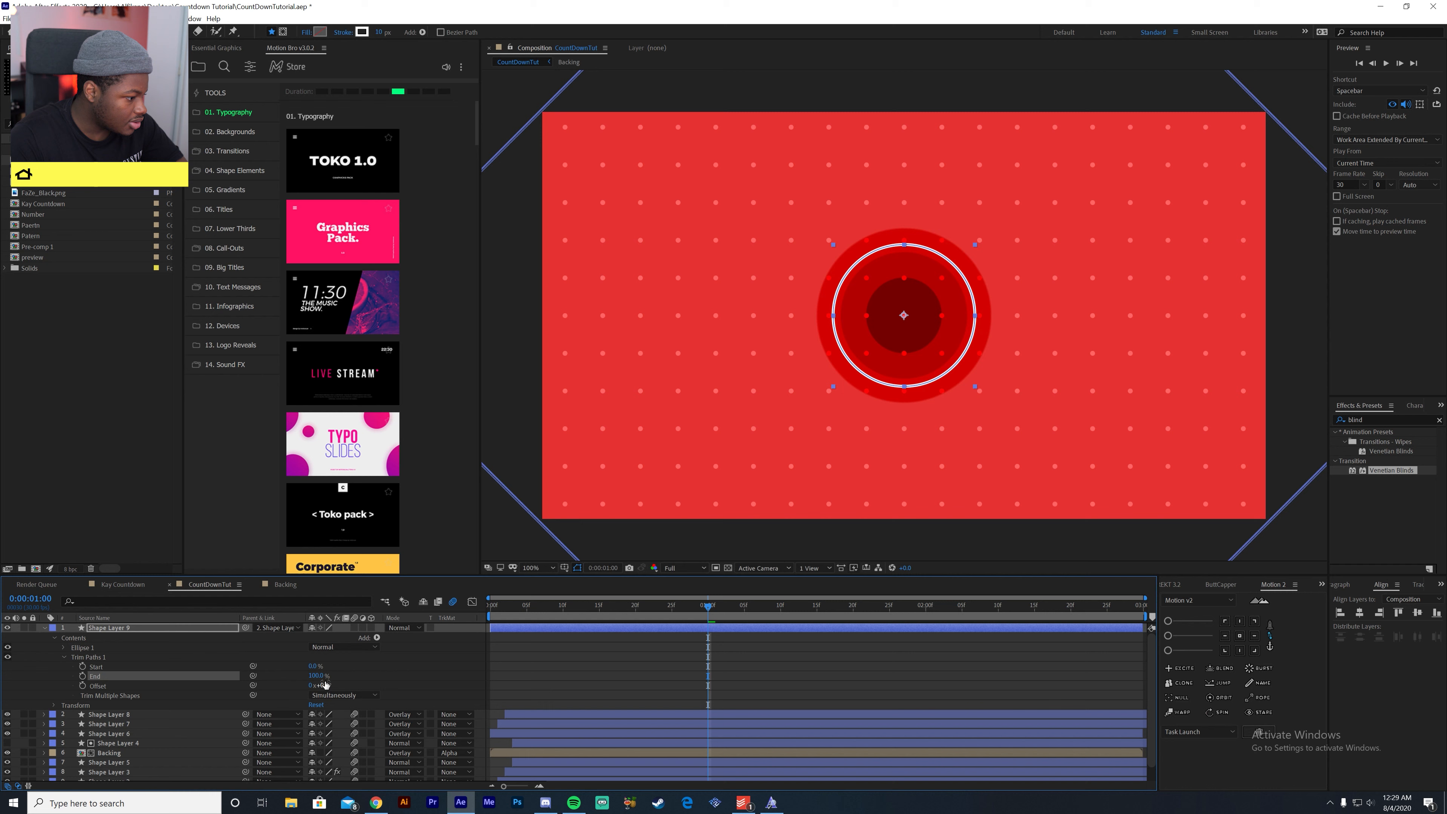
left_click_drag(317, 677, 258, 689)
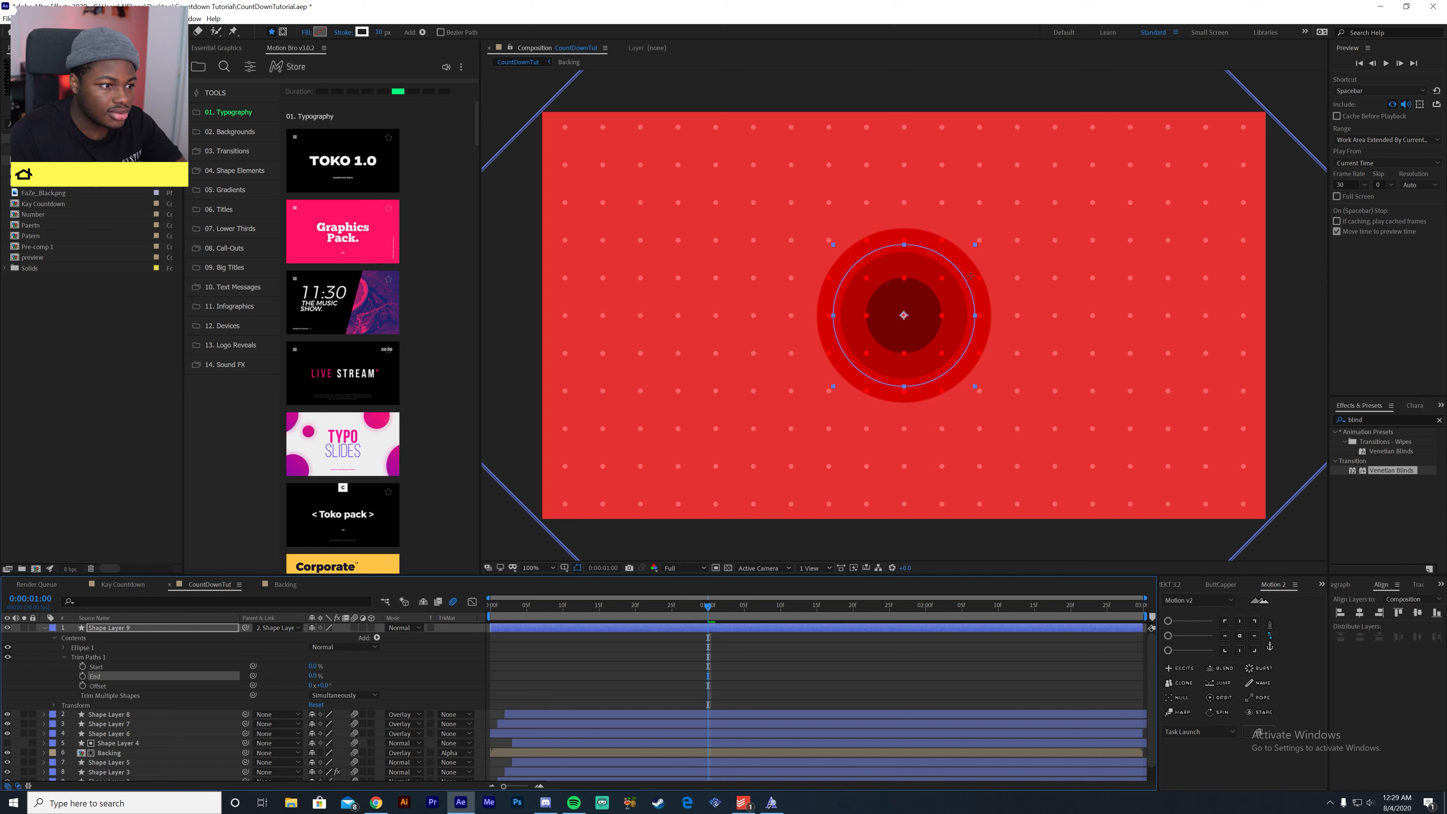
left_click(83, 676)
left_click_drag(740, 608, 927, 620)
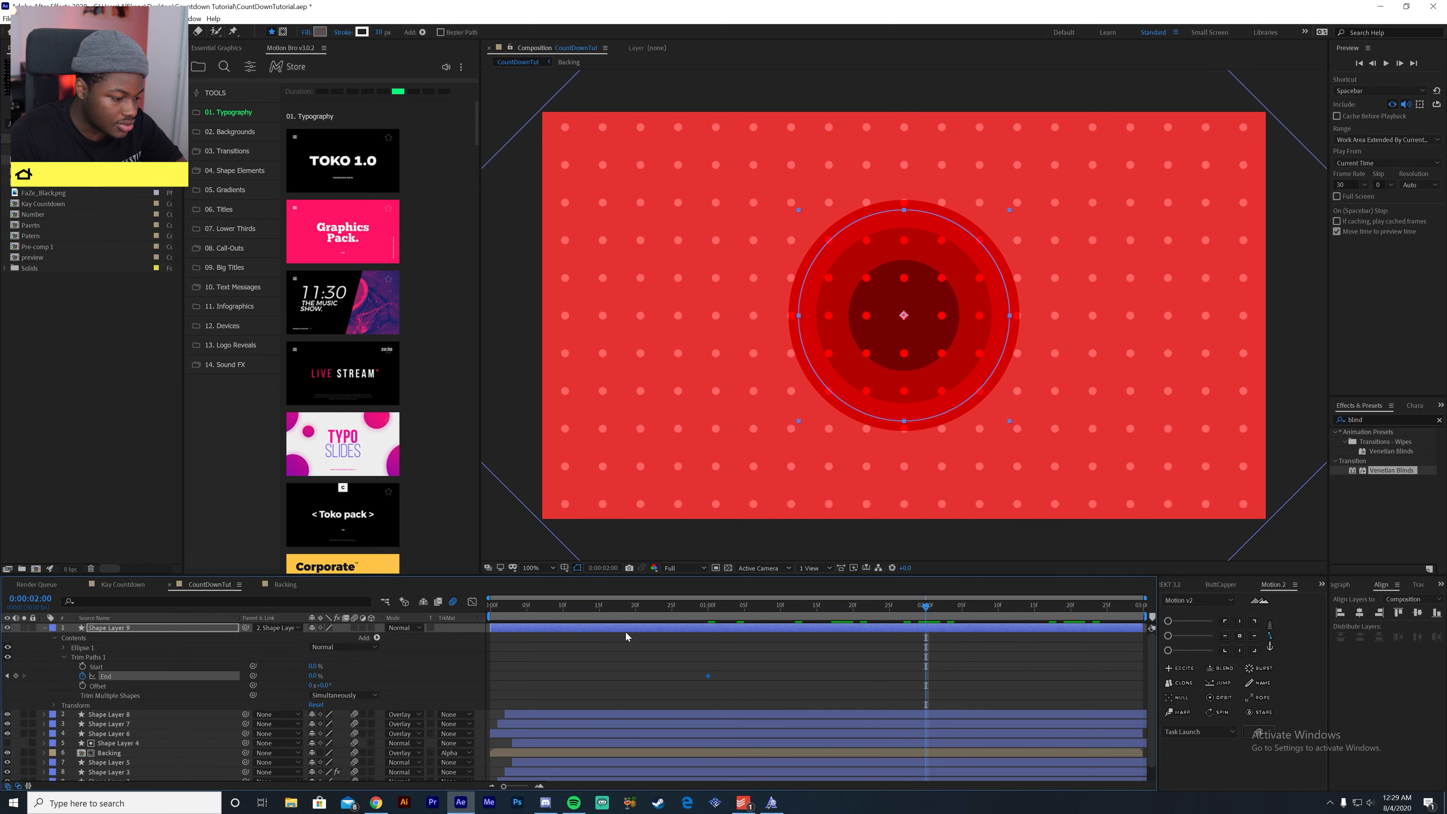
left_click_drag(312, 678, 387, 679)
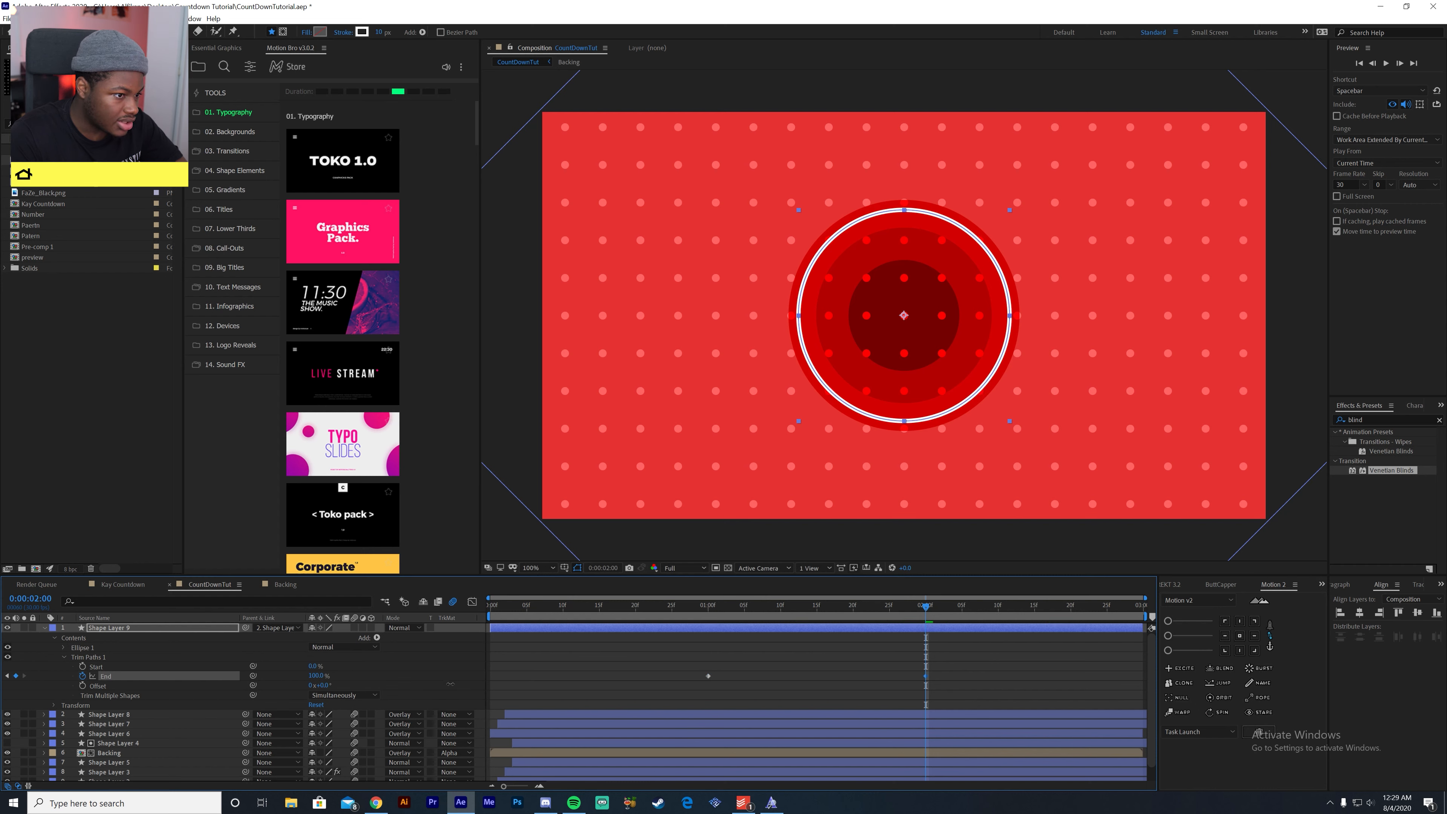
left_click(709, 608)
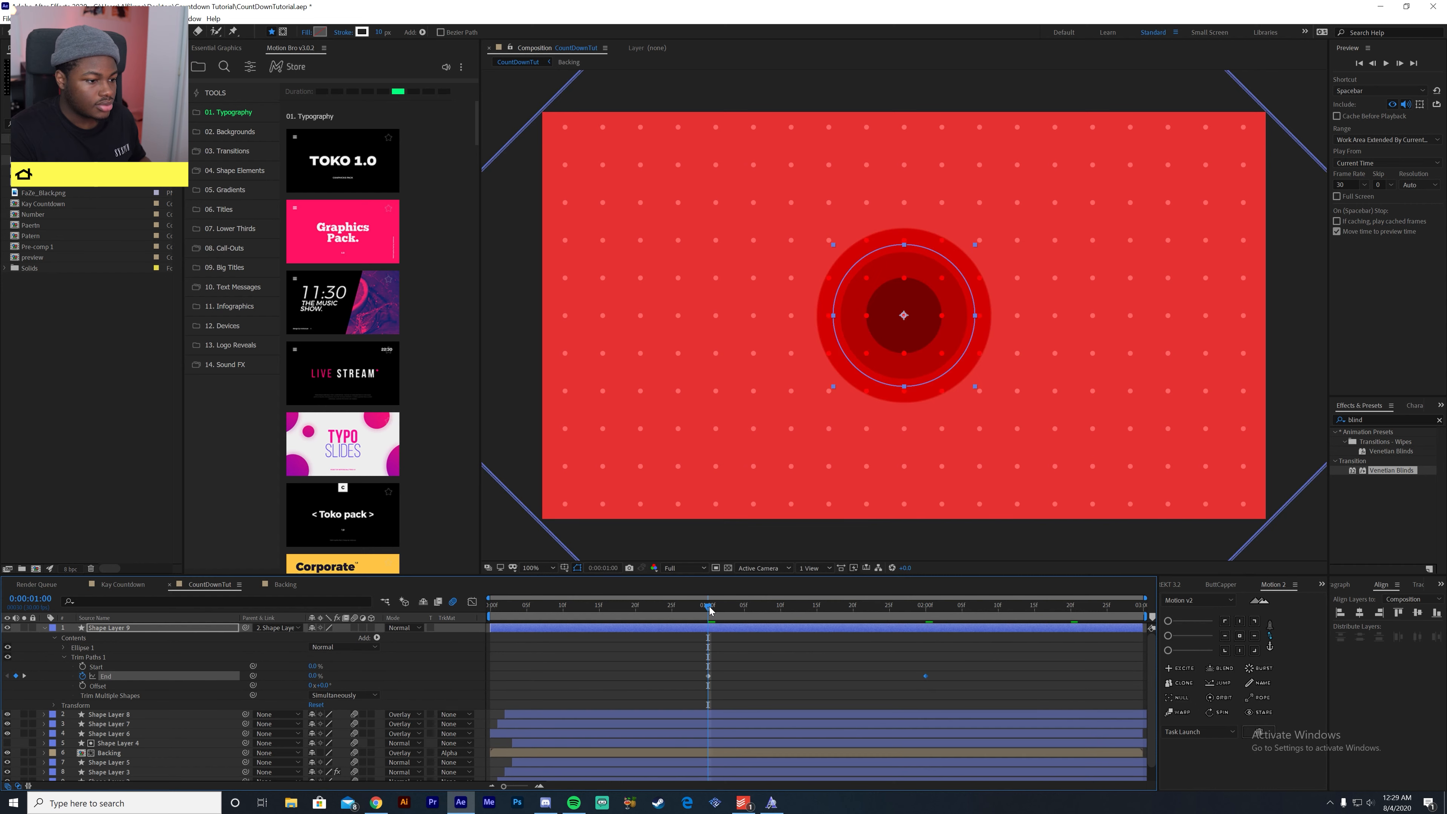
key("space")
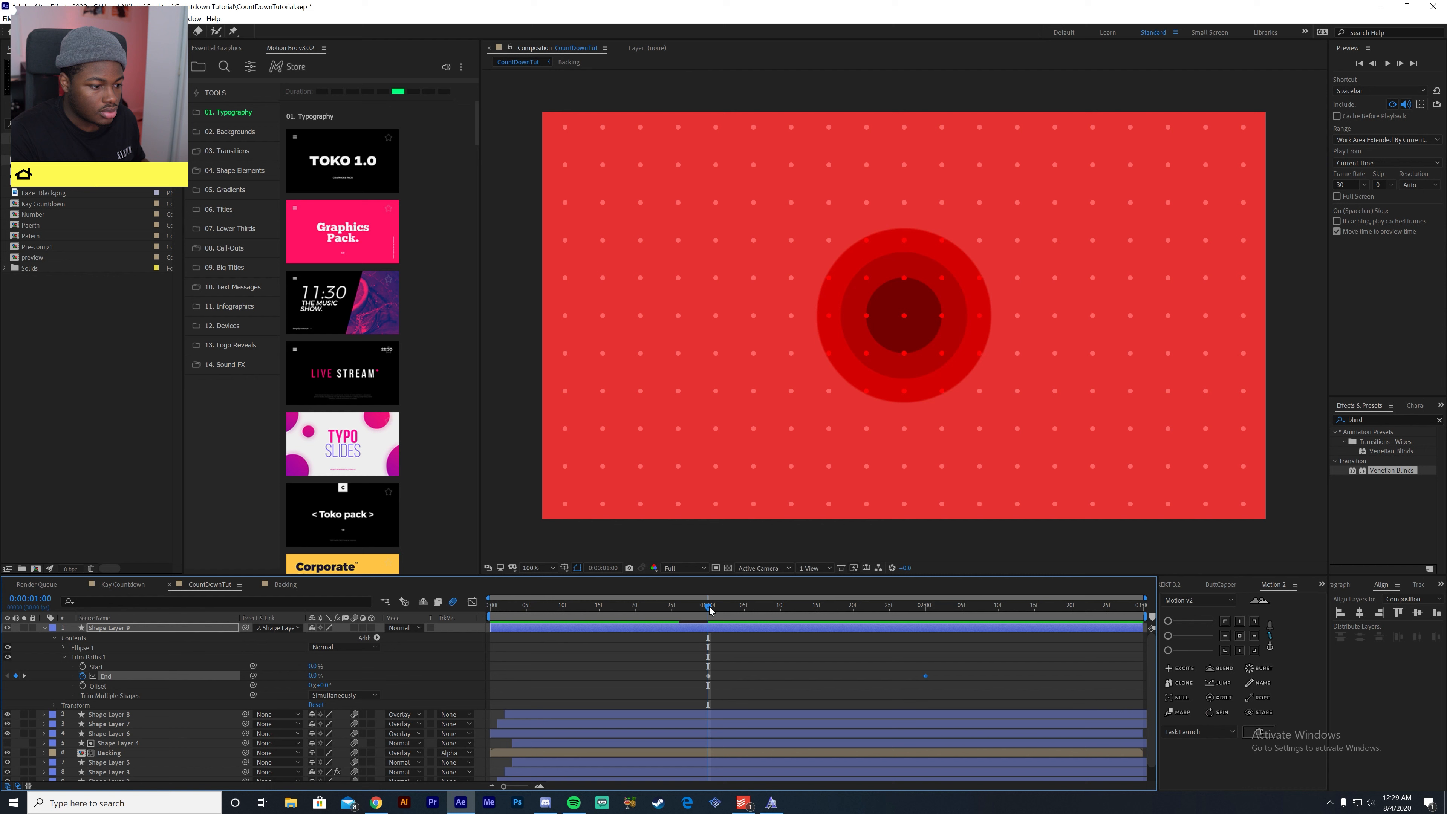
key("space")
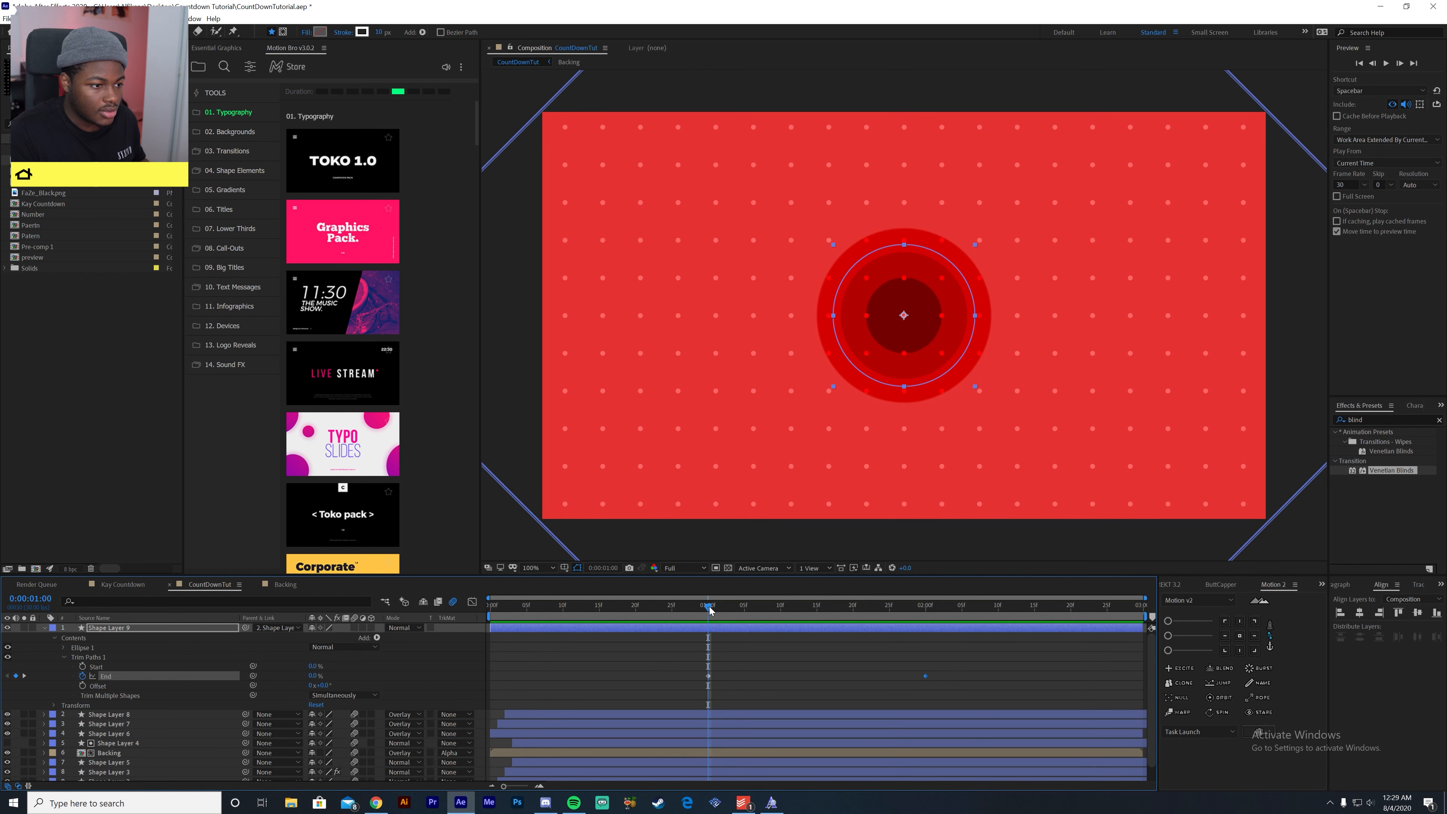
- Keyframe the ring's Trim Paths Offset from 0° at 1:00 to 180° at 2:00 and preview the rotation
left_click(83, 686)
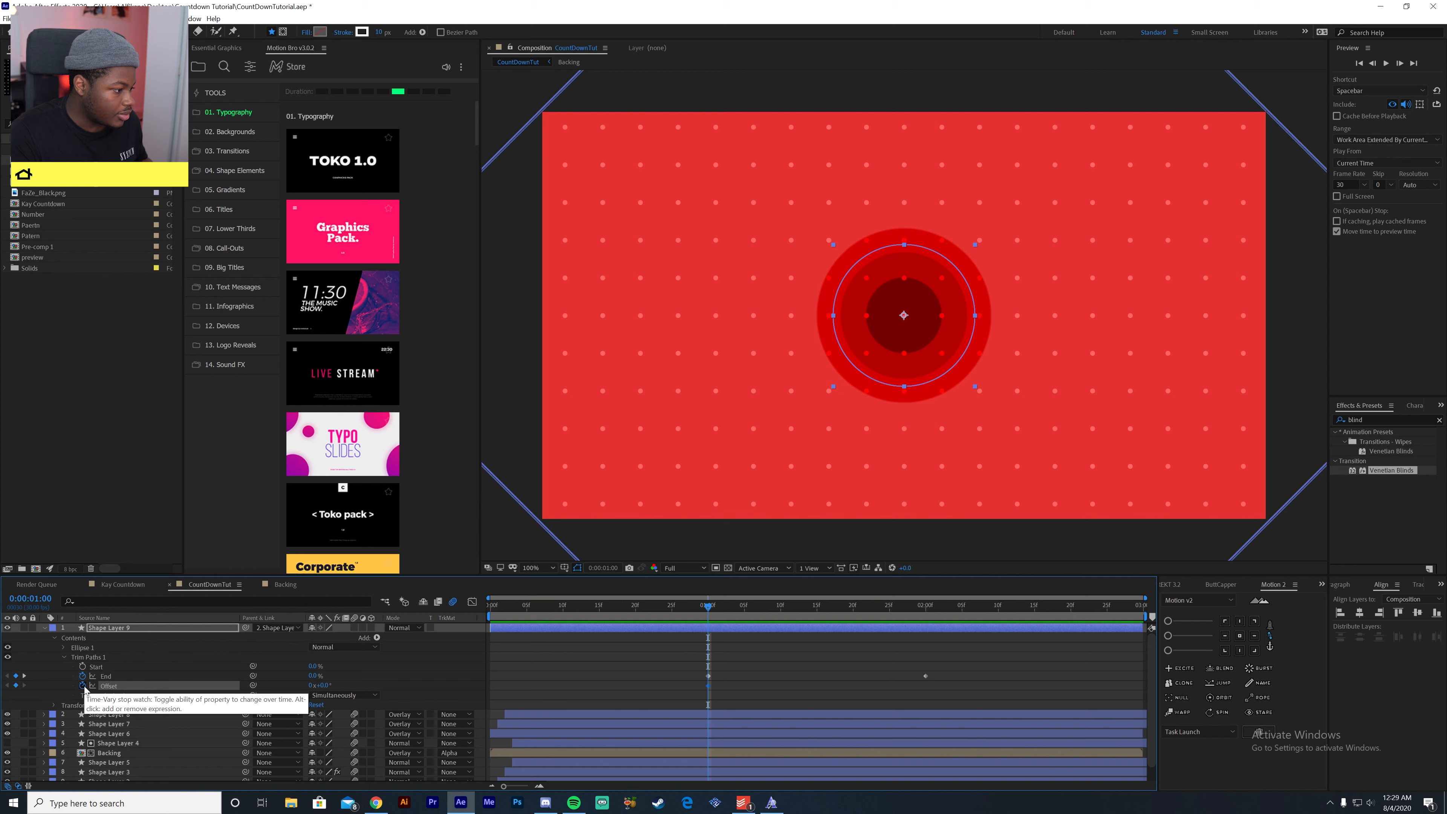
key("k")
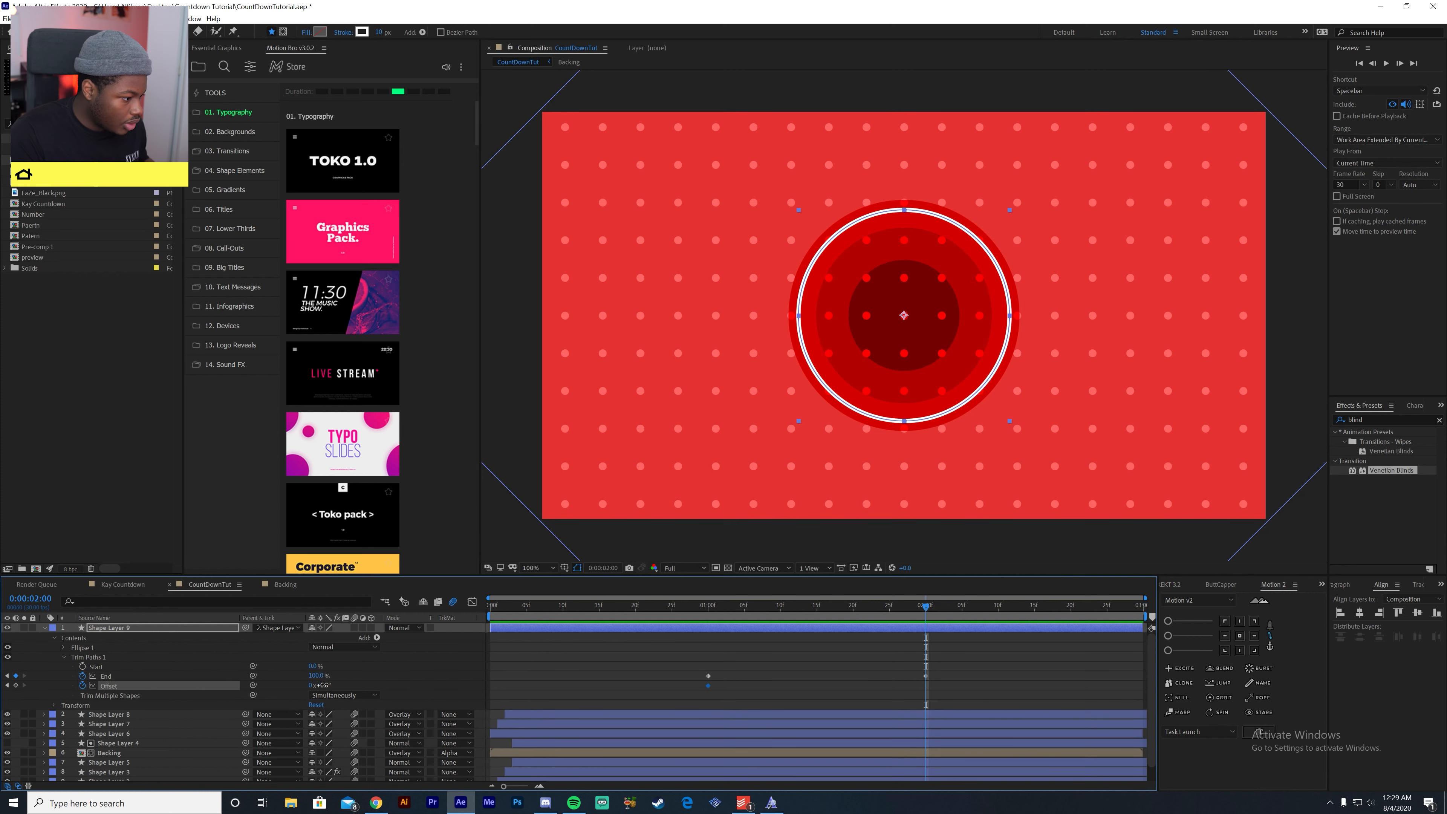
left_click(322, 686)
type("180")
key("Return")
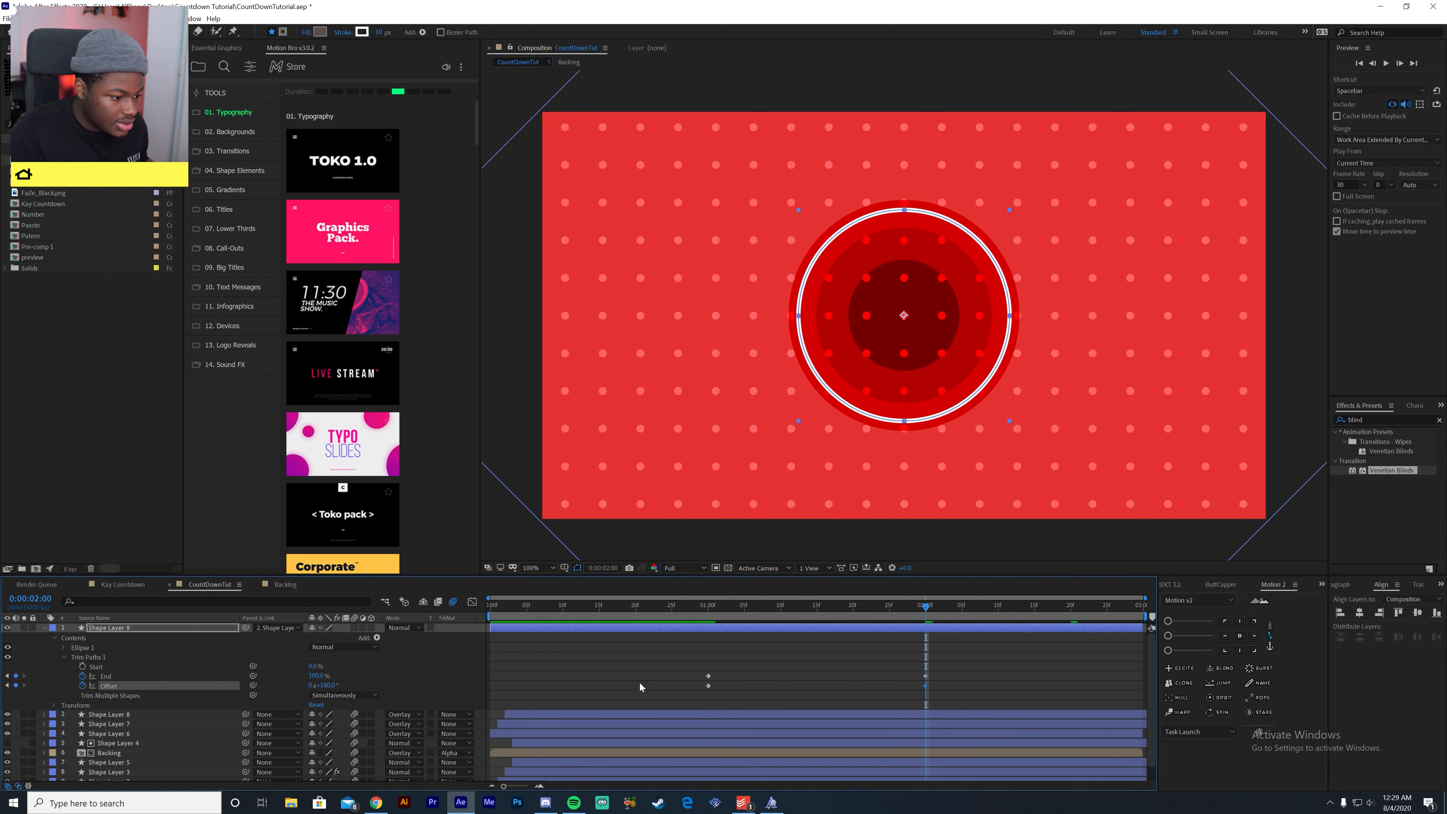
left_click(701, 606)
key("space")
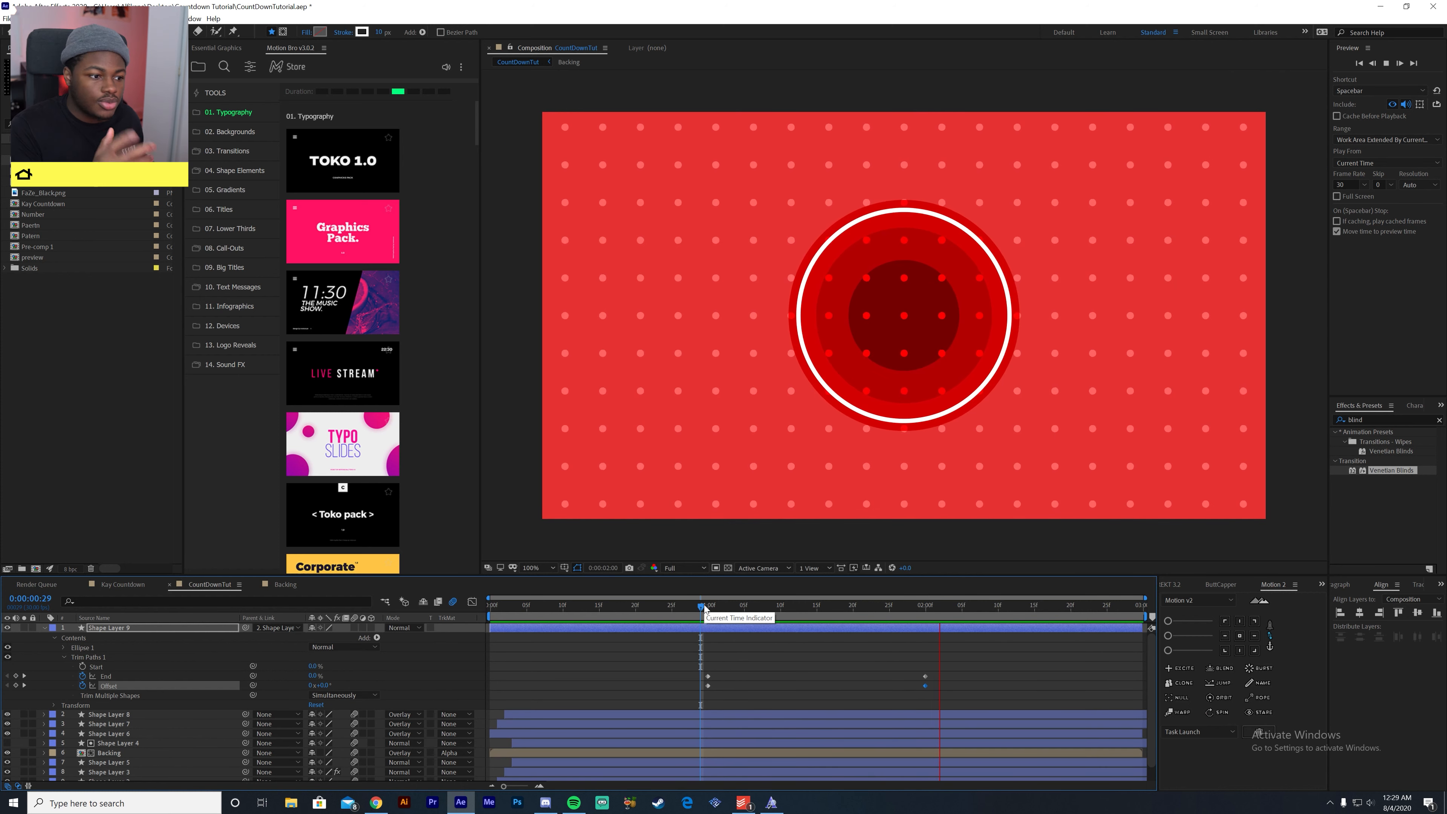
left_click(704, 609)
key("space")
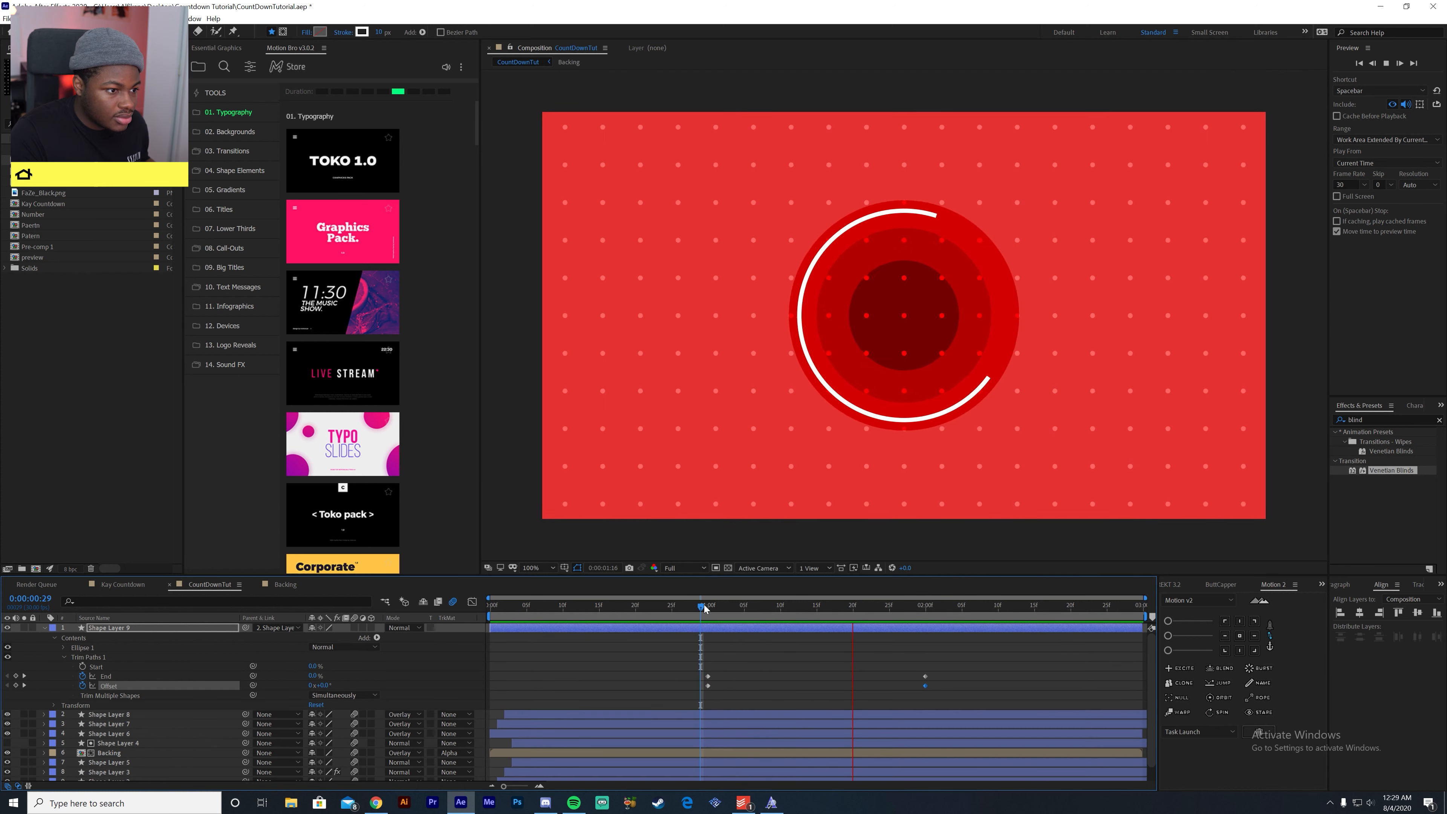
key("space")
- Apply Easy Ease to the ring's End and Offset keyframes, lengthen their influence handles in the speed graph, and preview
left_click_drag(952, 653, 687, 703)
key("F9")
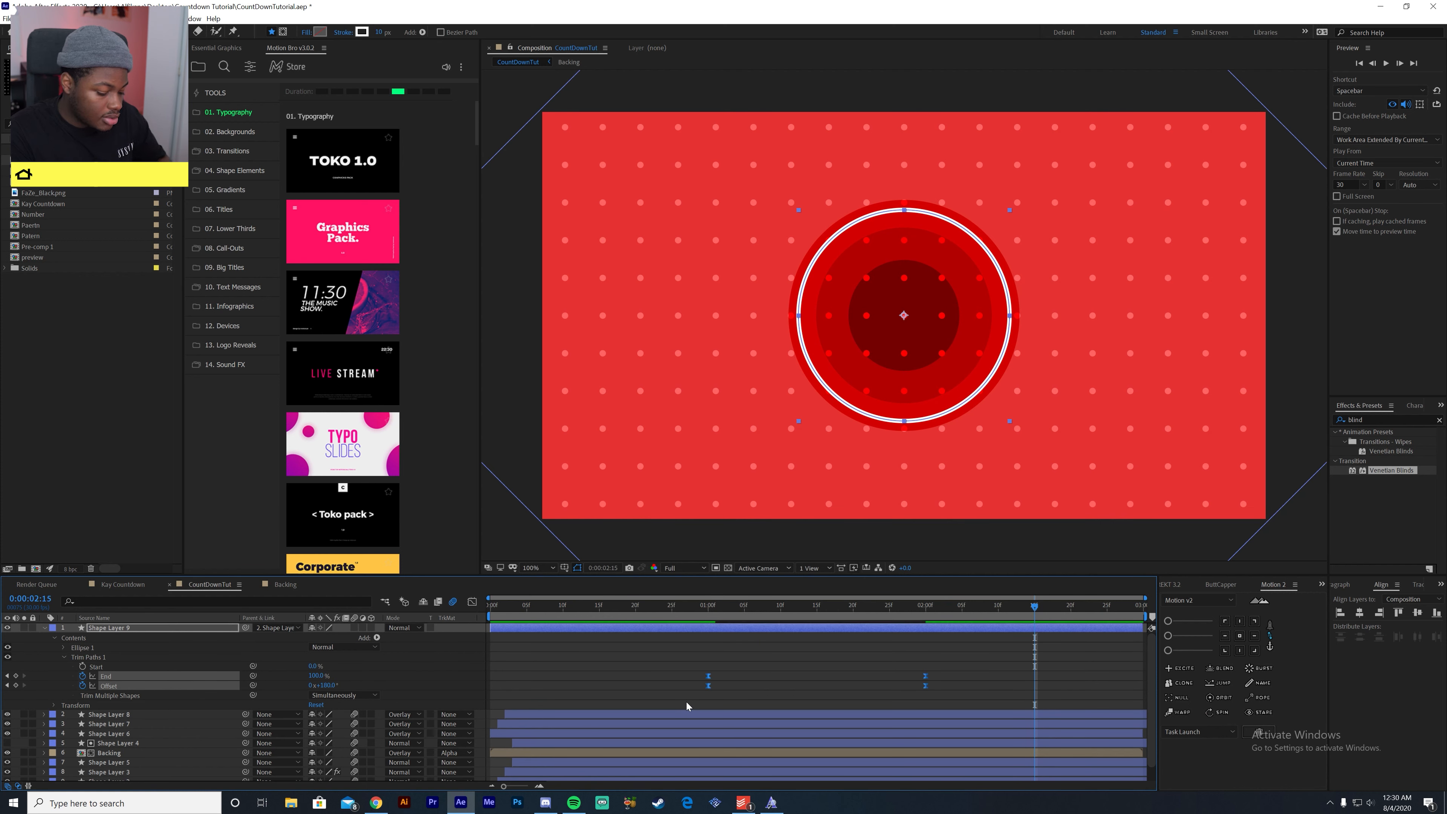
left_click(474, 603)
left_click_drag(968, 734, 867, 754)
left_click(709, 754)
left_click_drag(769, 760, 772, 755)
left_click(694, 614)
key("space")
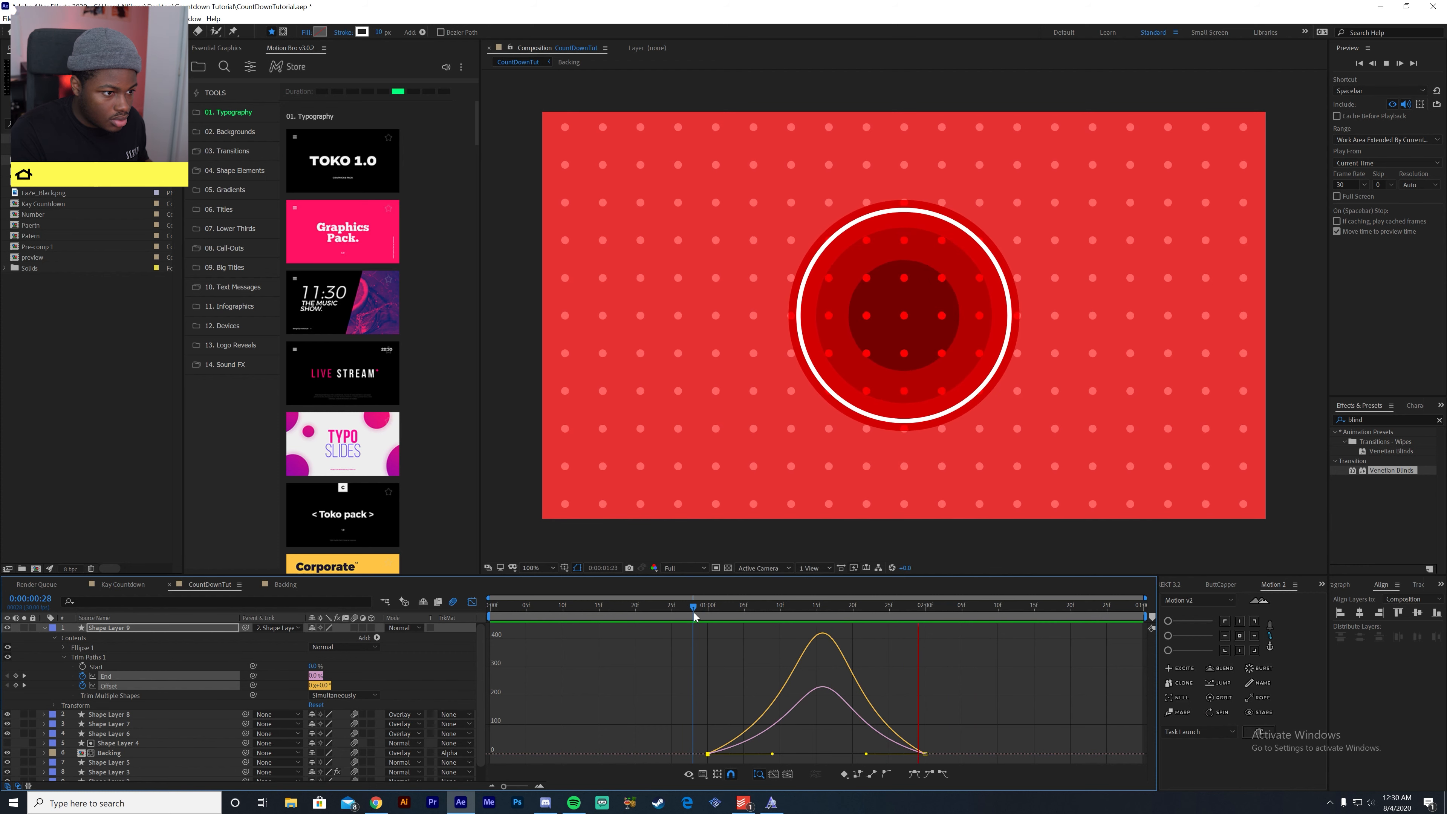
key("space")
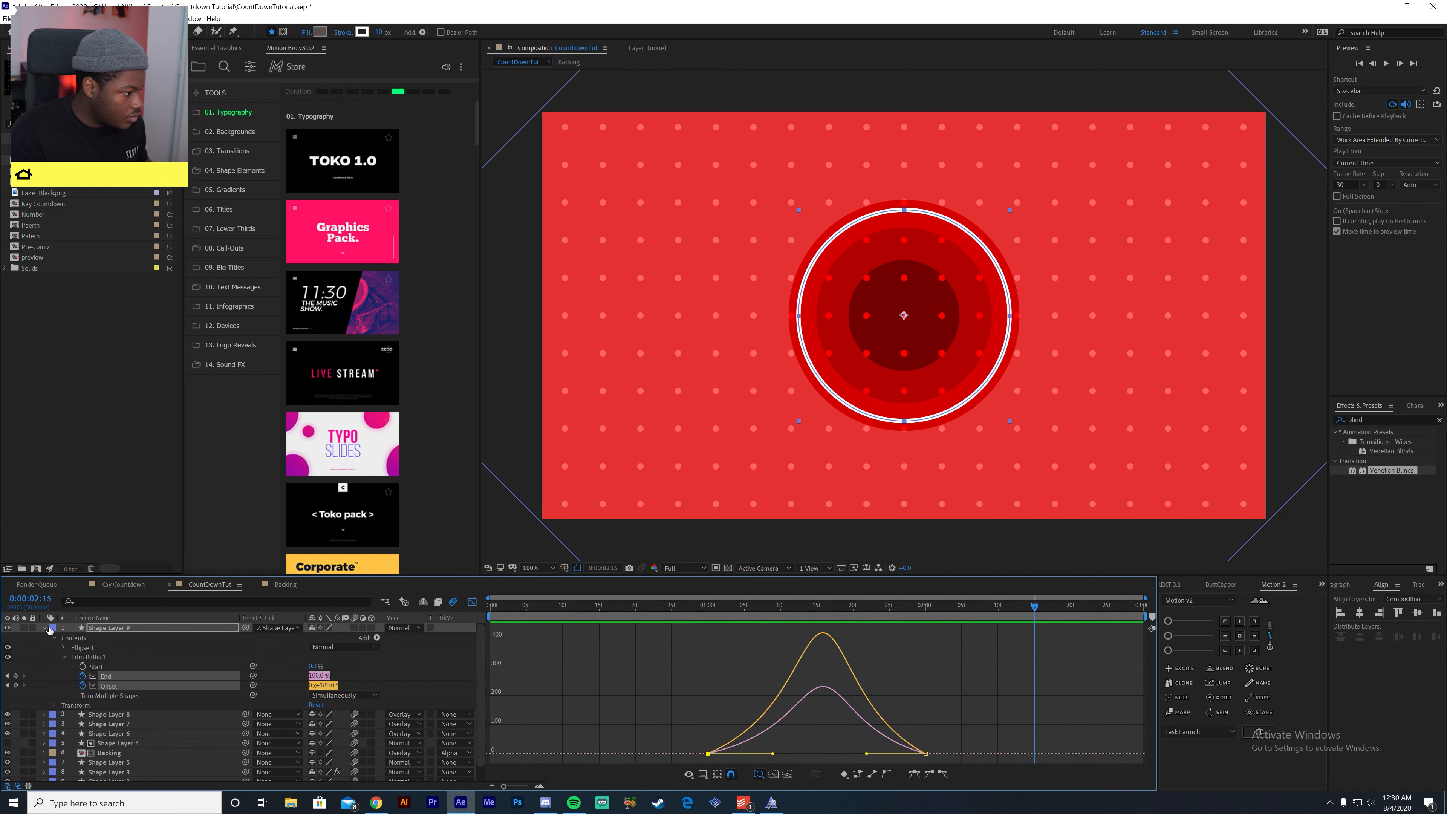
- Bring the influence handles of the ring's speed curves slightly closer together for a steeper peak and preview the animation
left_click(925, 754)
left_click_drag(866, 754, 862, 754)
left_click_drag(772, 754, 781, 754)
left_click(472, 602)
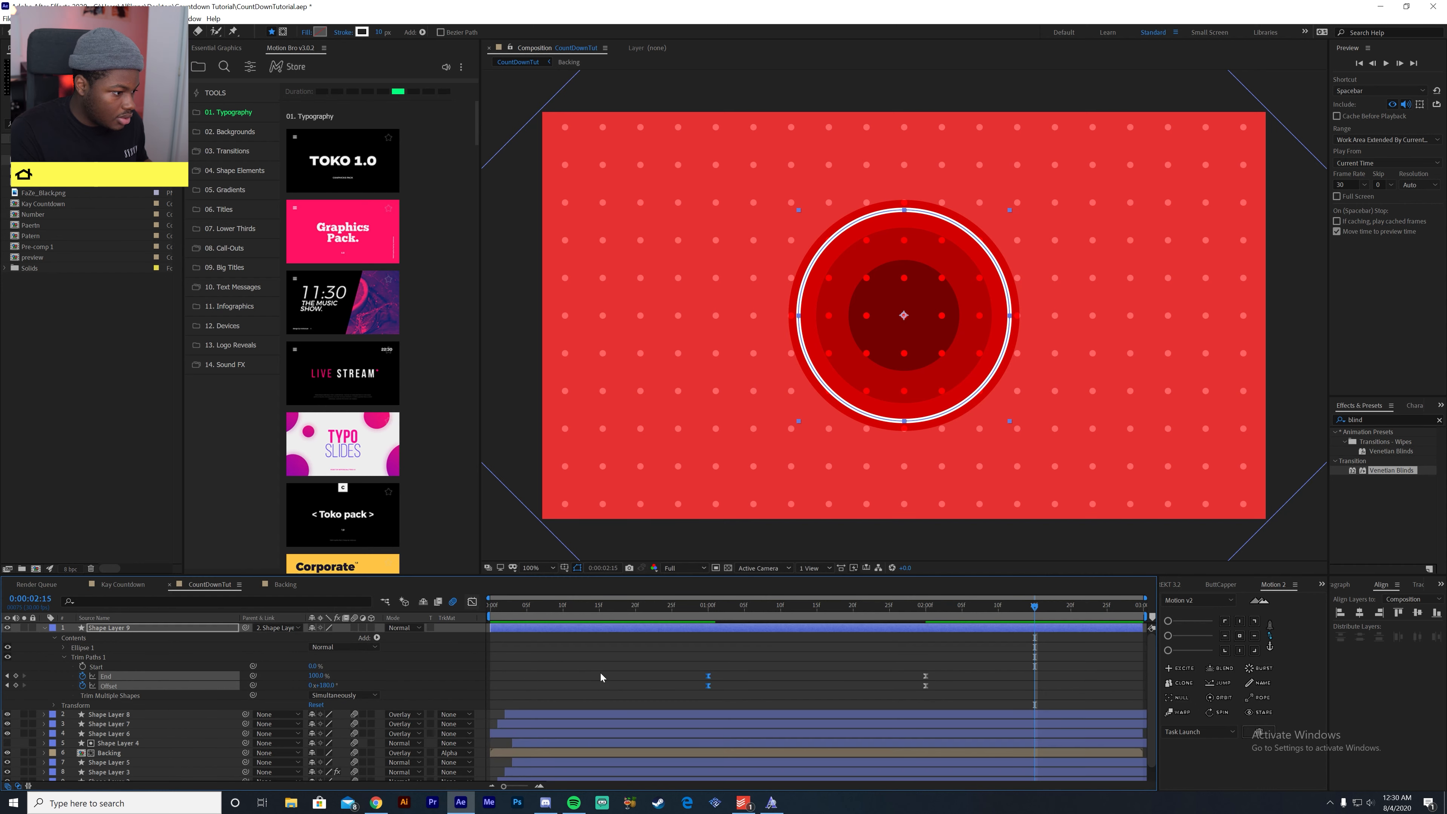
left_click(680, 616)
key("space")
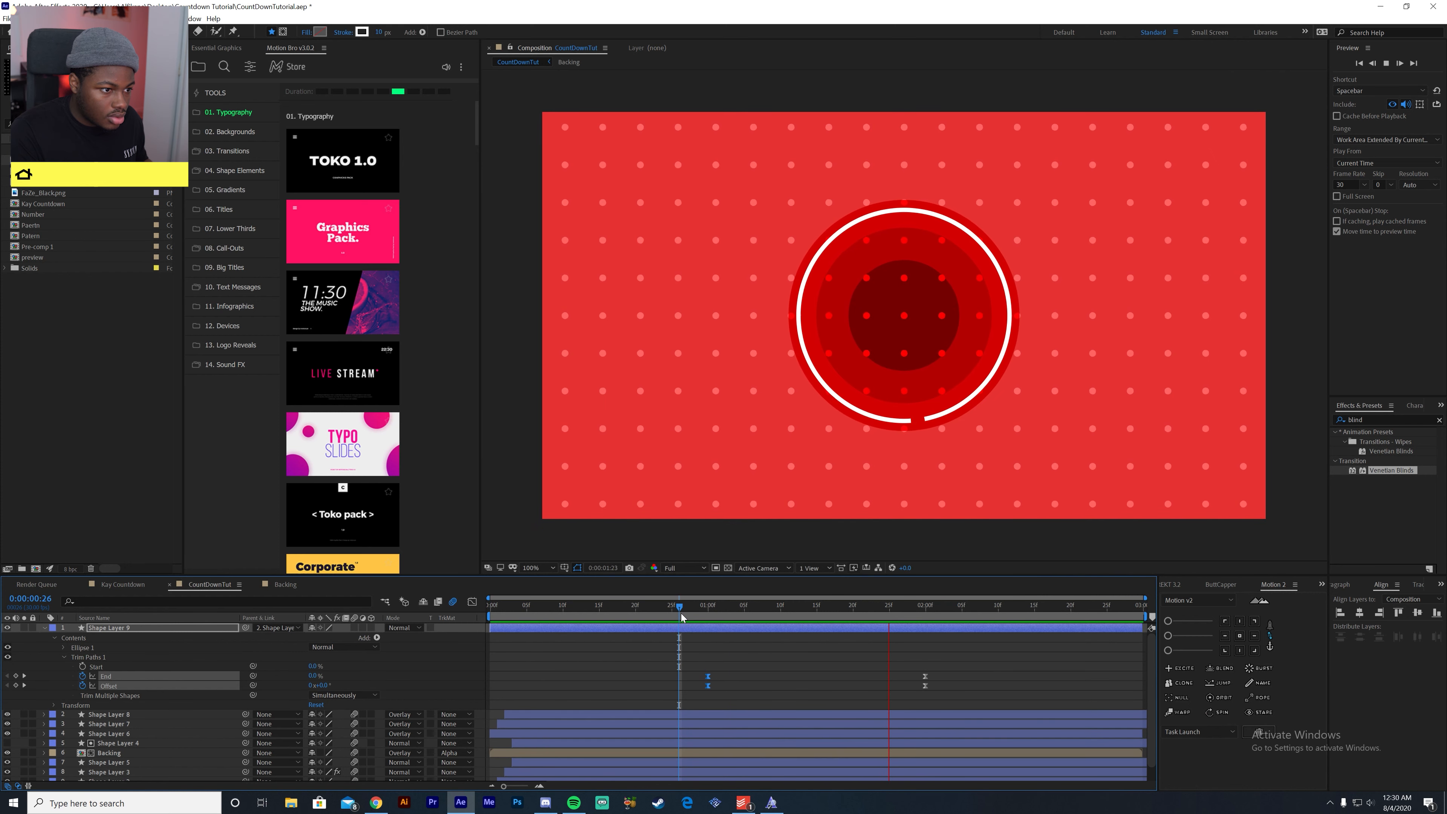
key("space")
- Duplicate the ring layer and, at 2:00, scale the copy down to about 177% to form an inner ring
left_click_drag(692, 603, 875, 684)
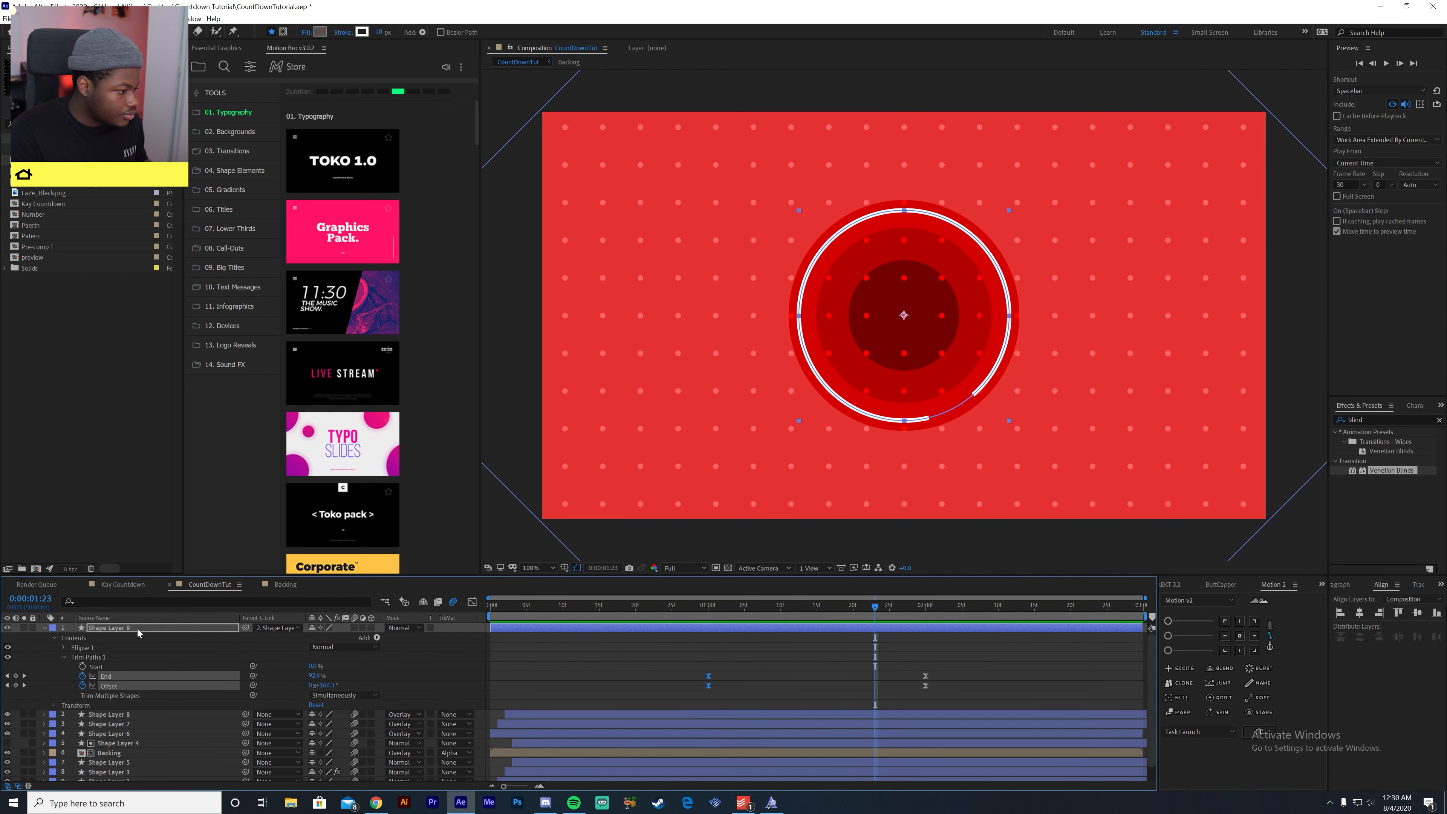
left_click(138, 626)
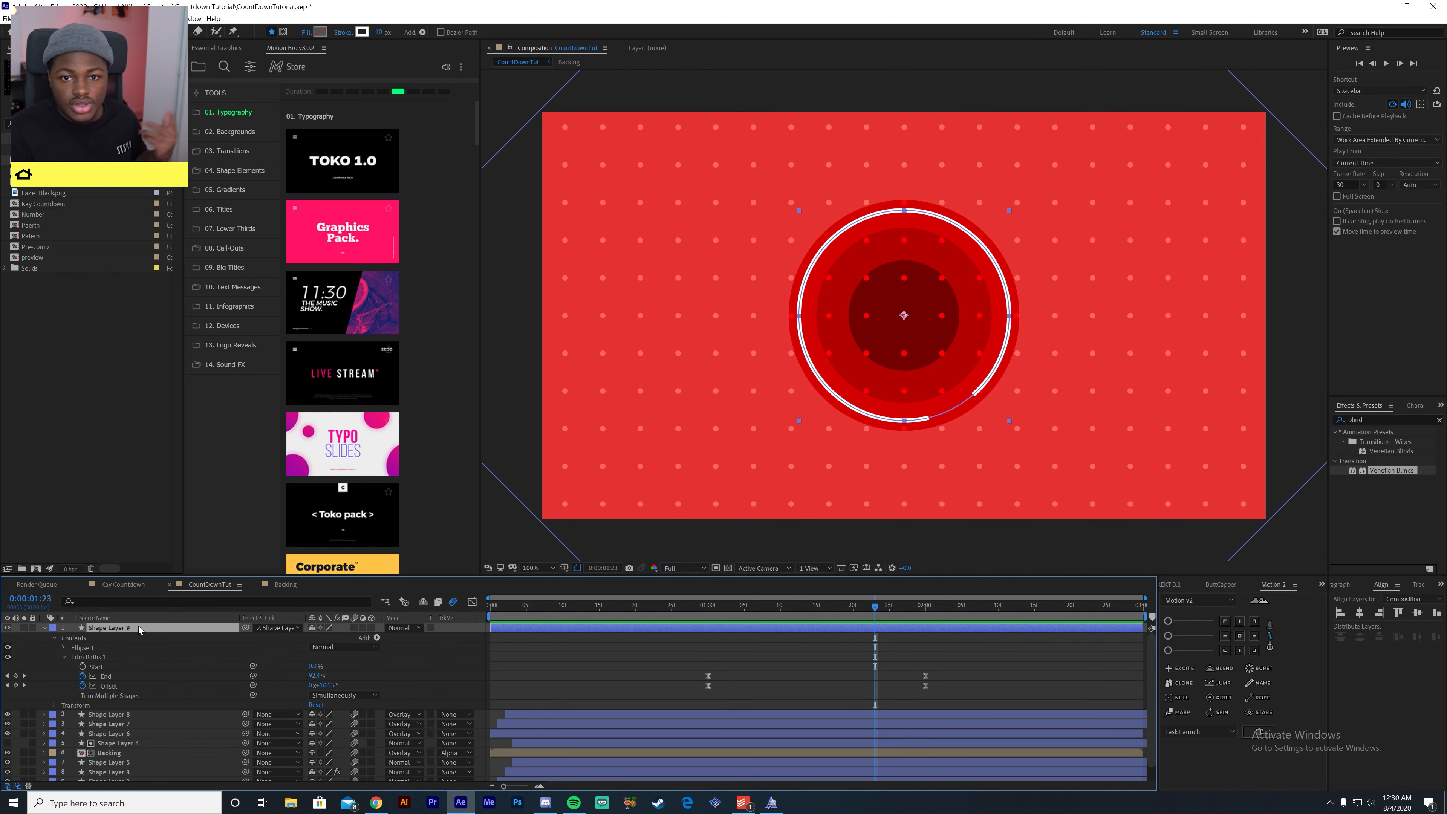
key("ctrl+d")
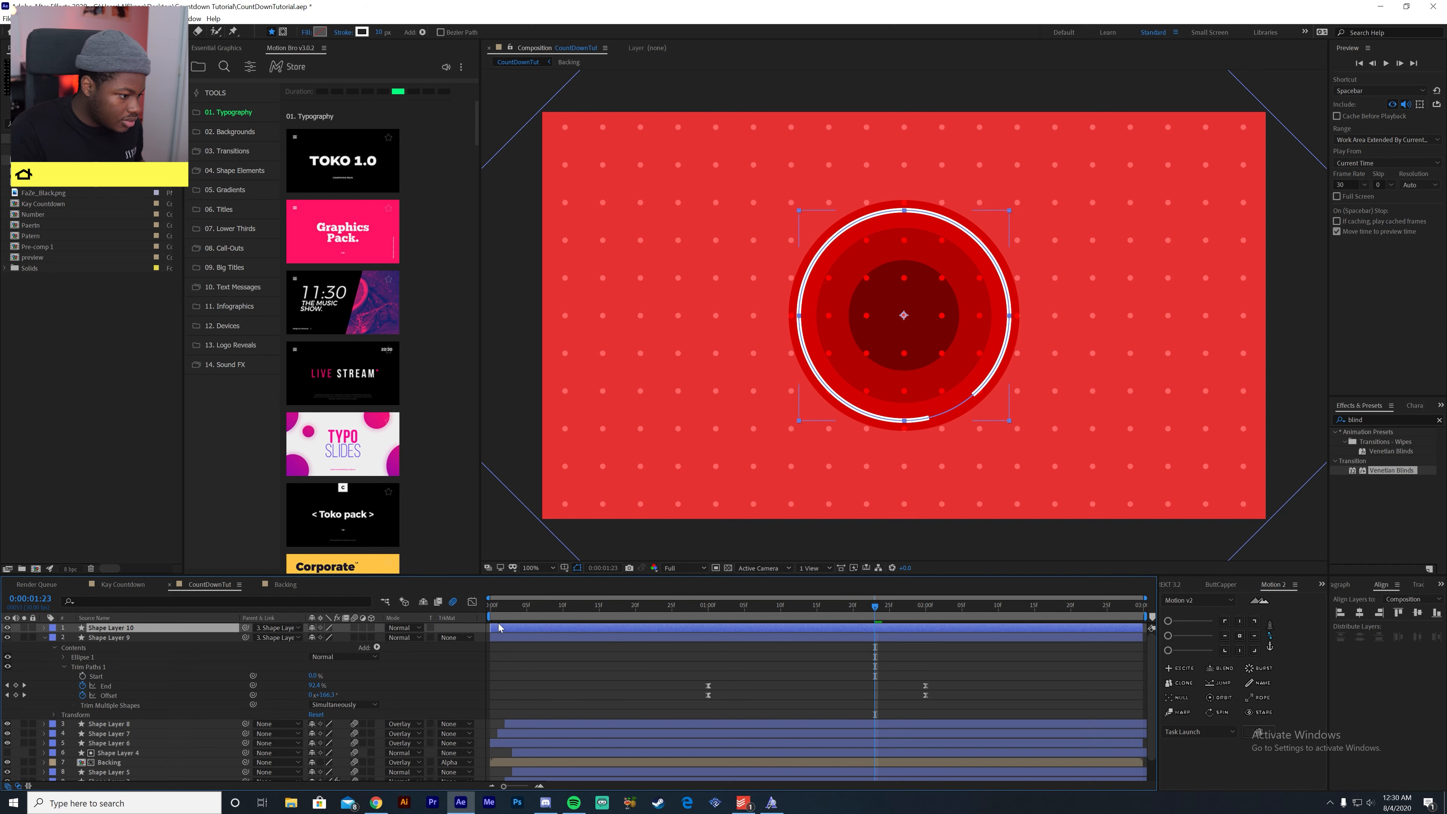
key("u")
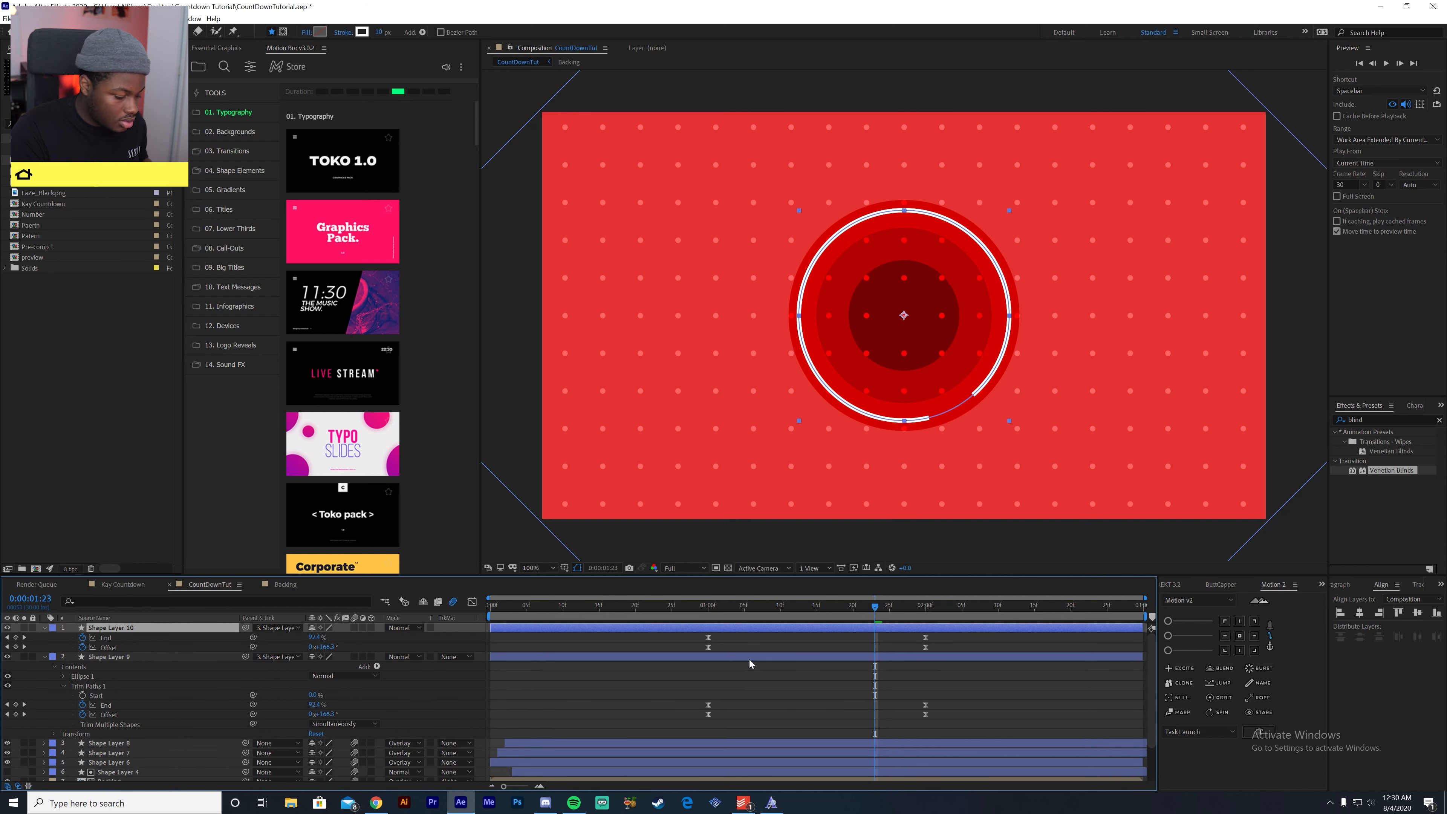
key("k")
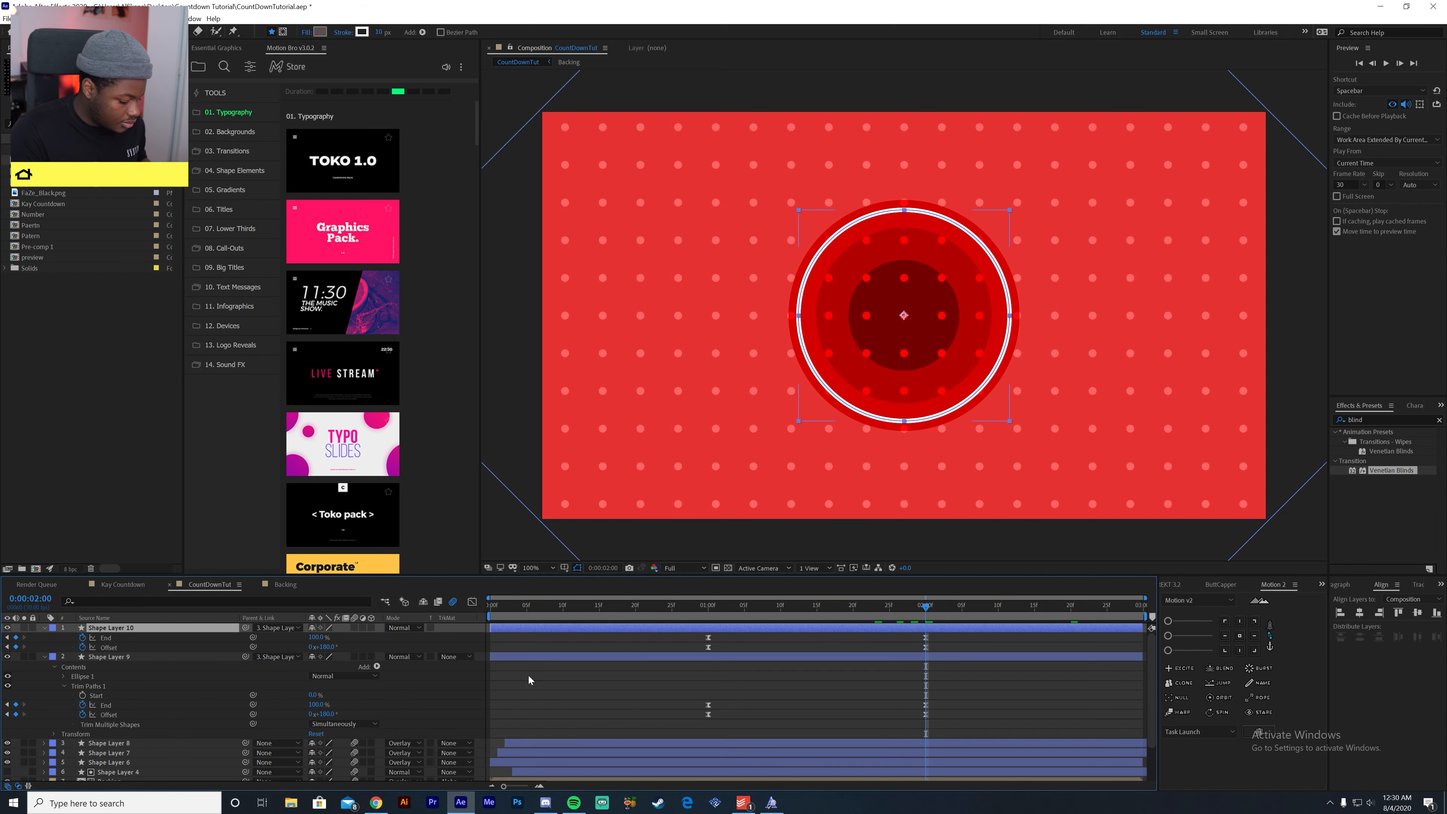
key("s")
left_click_drag(325, 638, 294, 643)
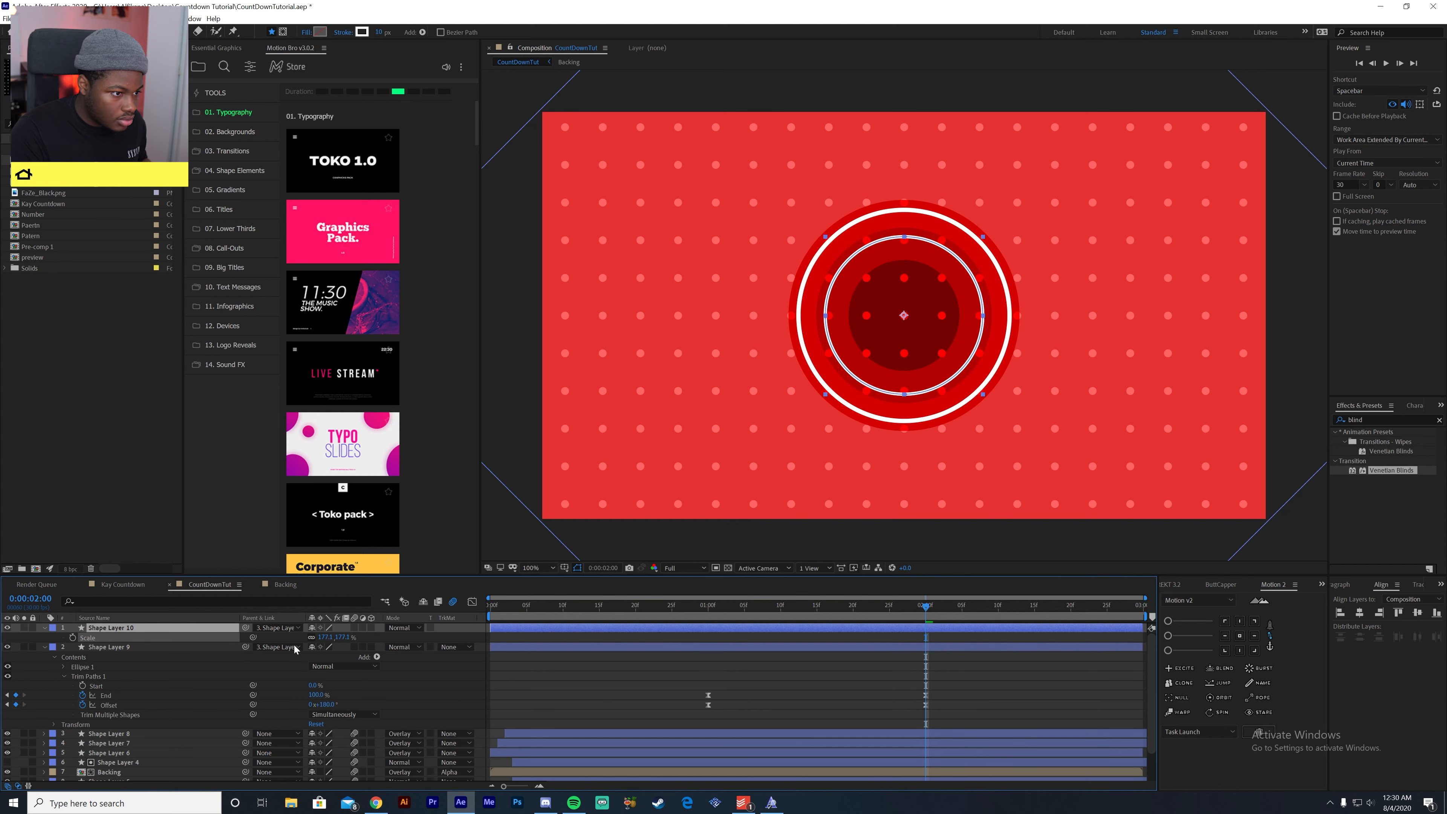
- Shift the inner ring layer three frames later in the timeline and preview both rings together
left_click(690, 613)
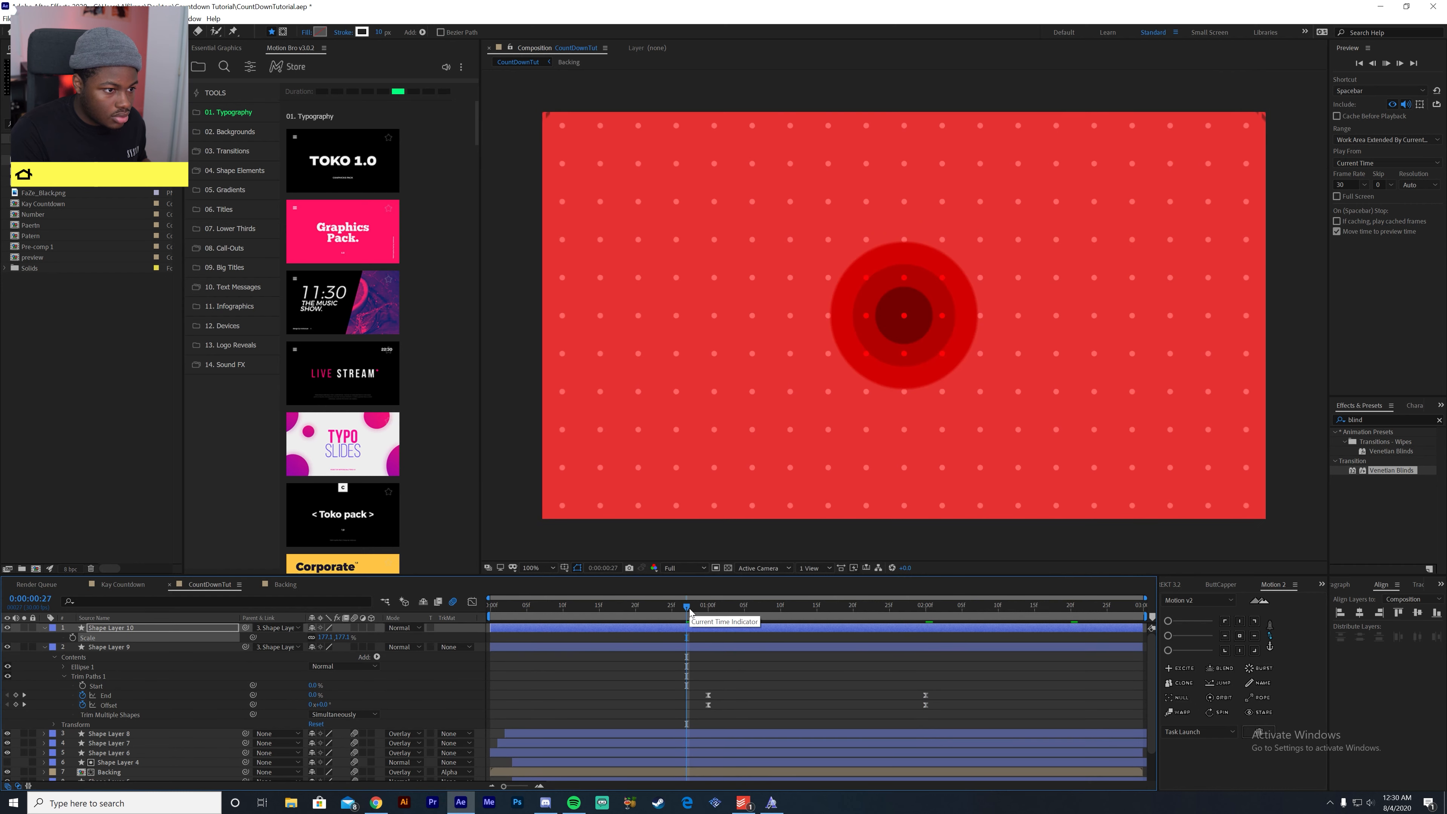
key("space")
key("space")
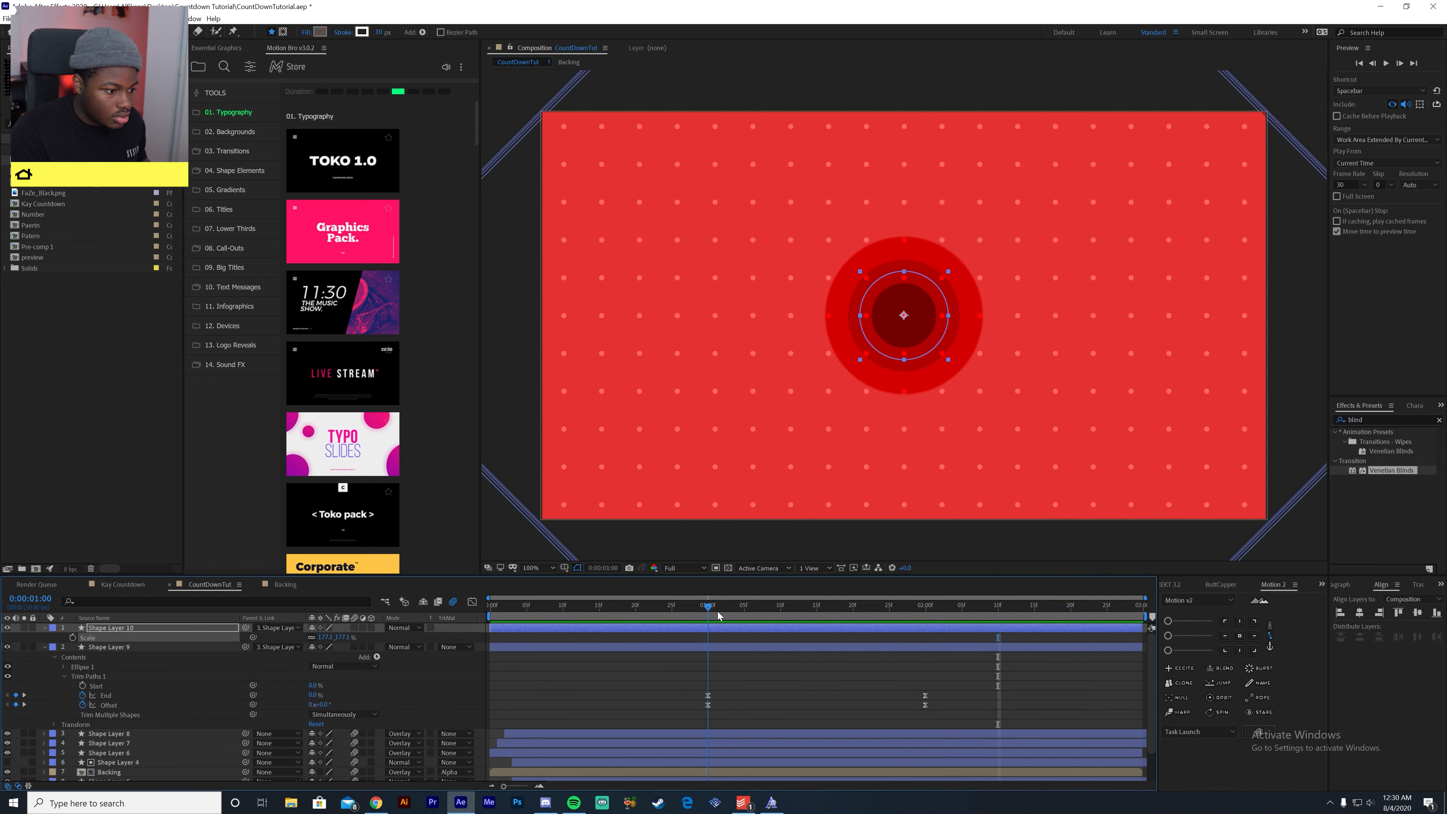
left_click_drag(732, 632, 586, 618)
key("space")
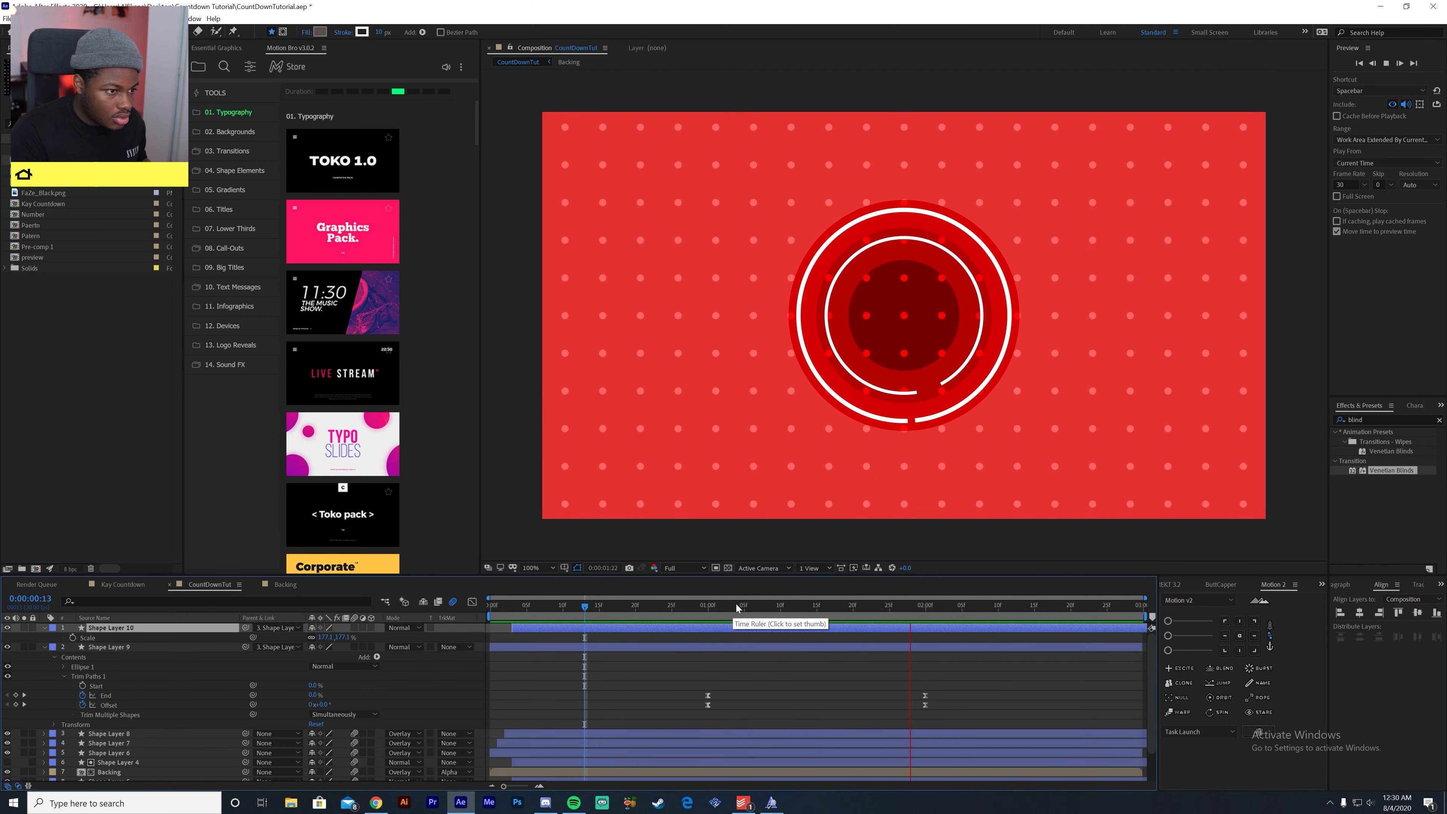
key("space")
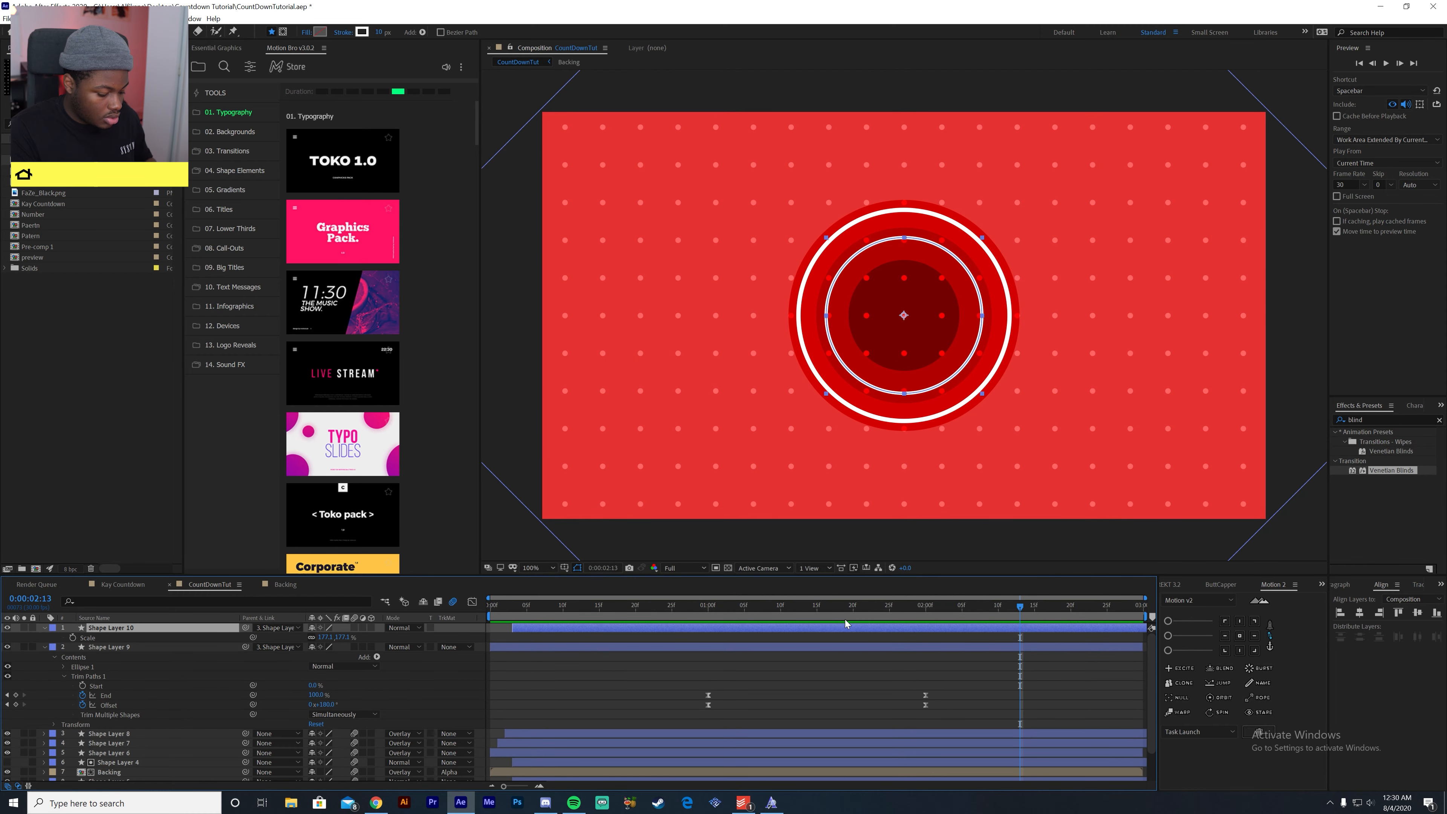
- Set the inner ring's Trim Paths Offset keyframe at 2:03 to -180°
key("u")
left_click_drag(872, 614, 944, 627)
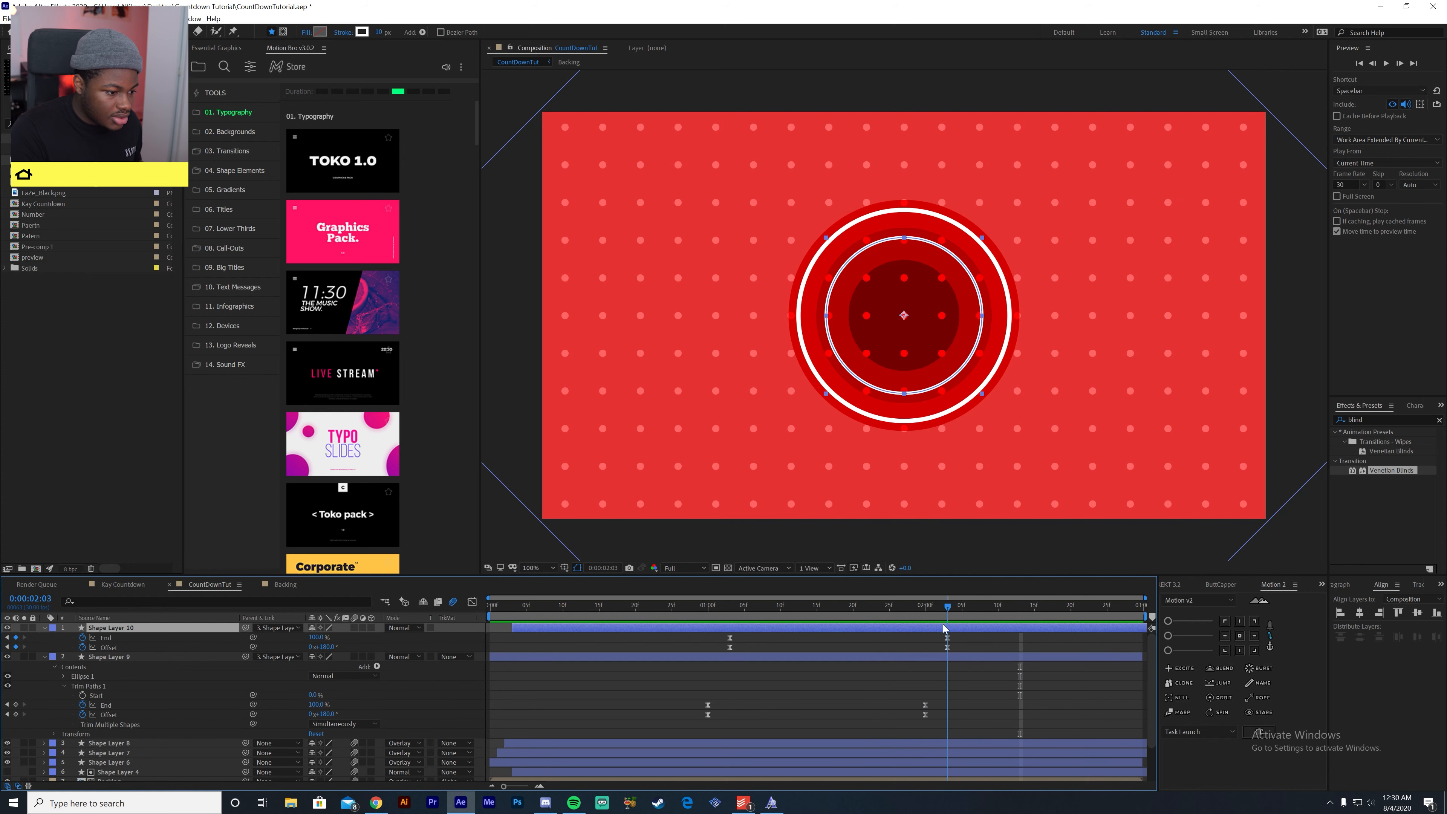
left_click(947, 647)
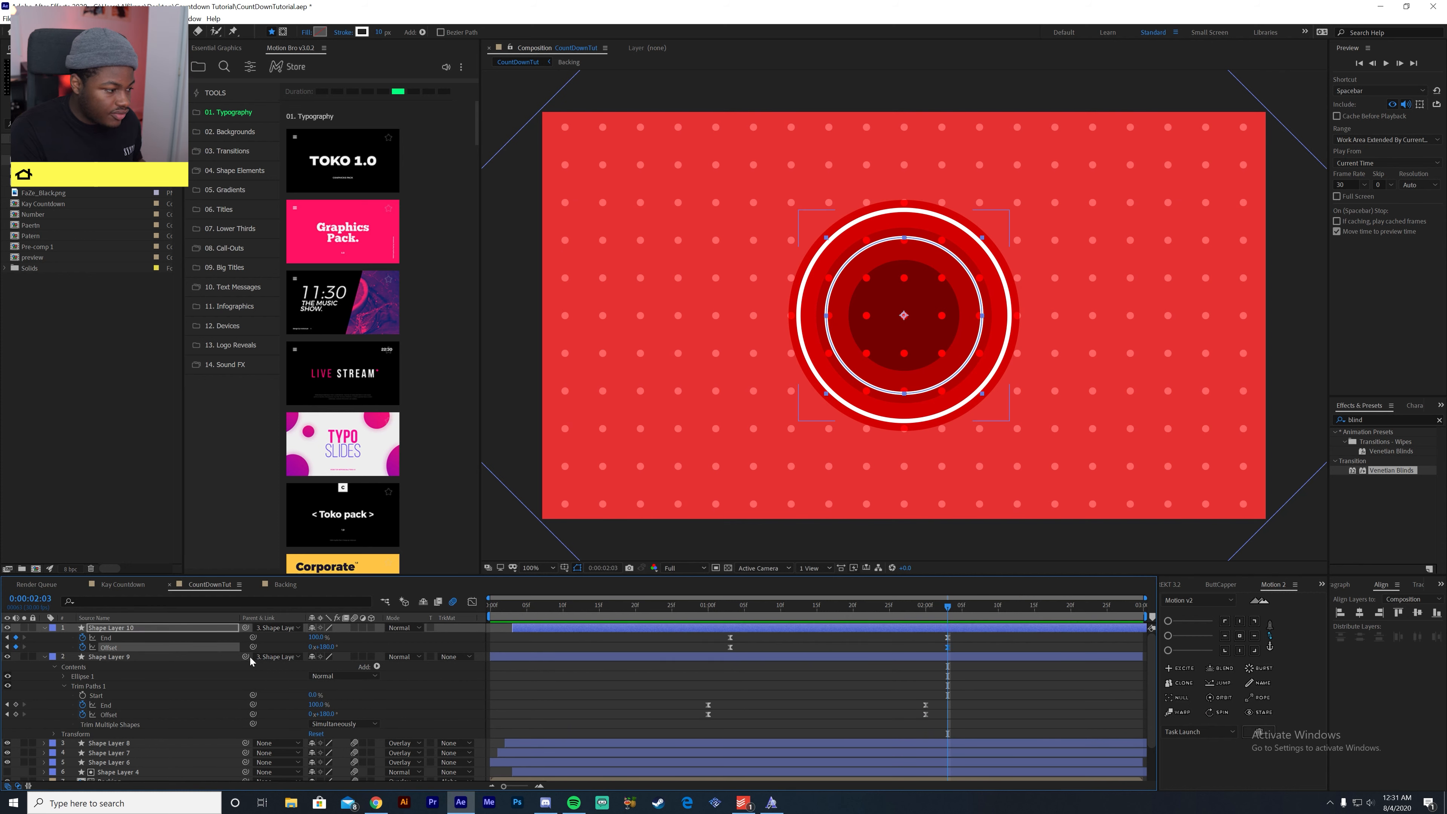
left_click(326, 648)
key("BackSpace")
type("-180")
key("Return")
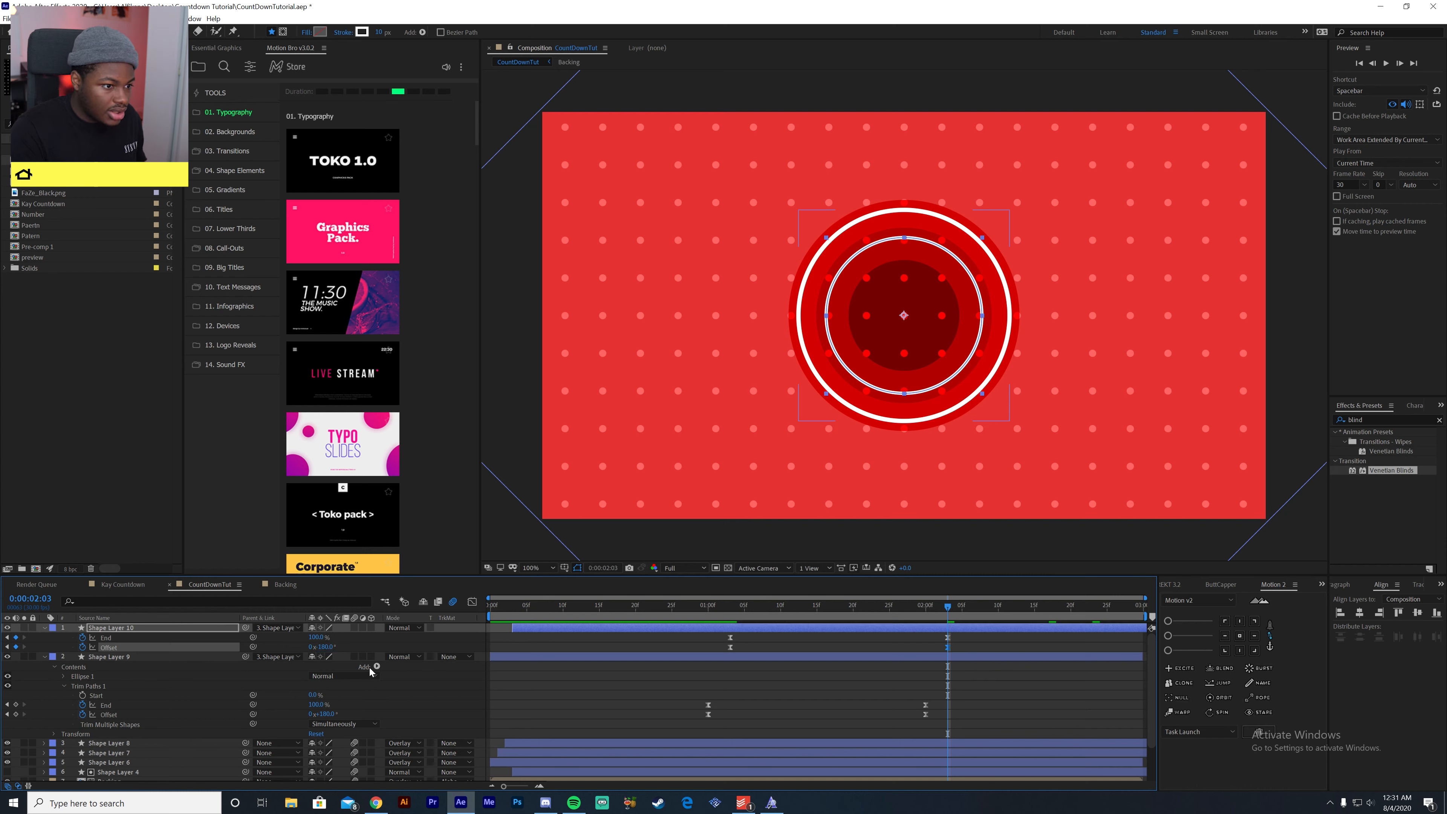
- Preview the two ring animations from about 1:01
left_click(716, 617)
key("space")
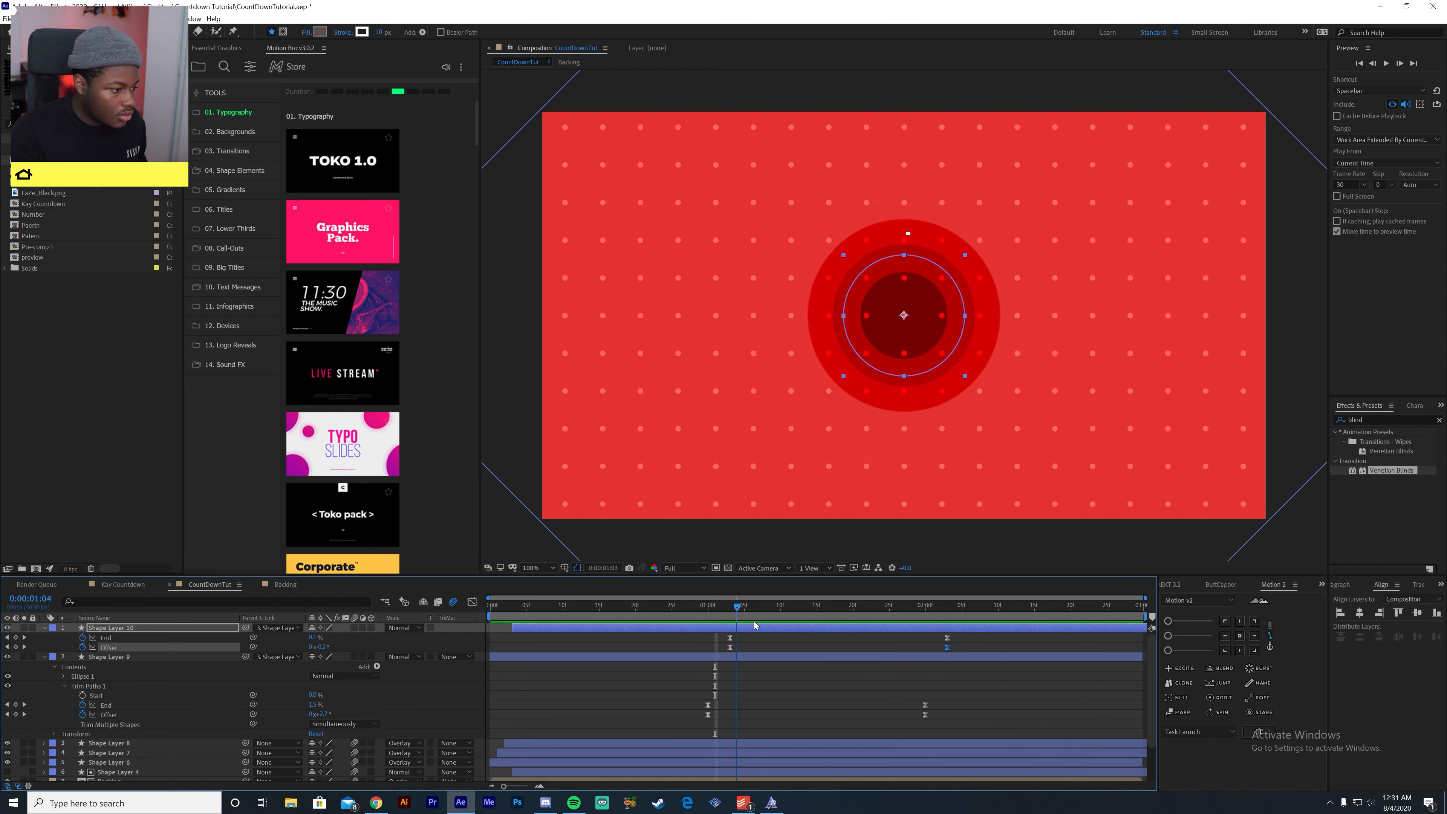
key("space")
left_click_drag(912, 647, 716, 669)
key("space")
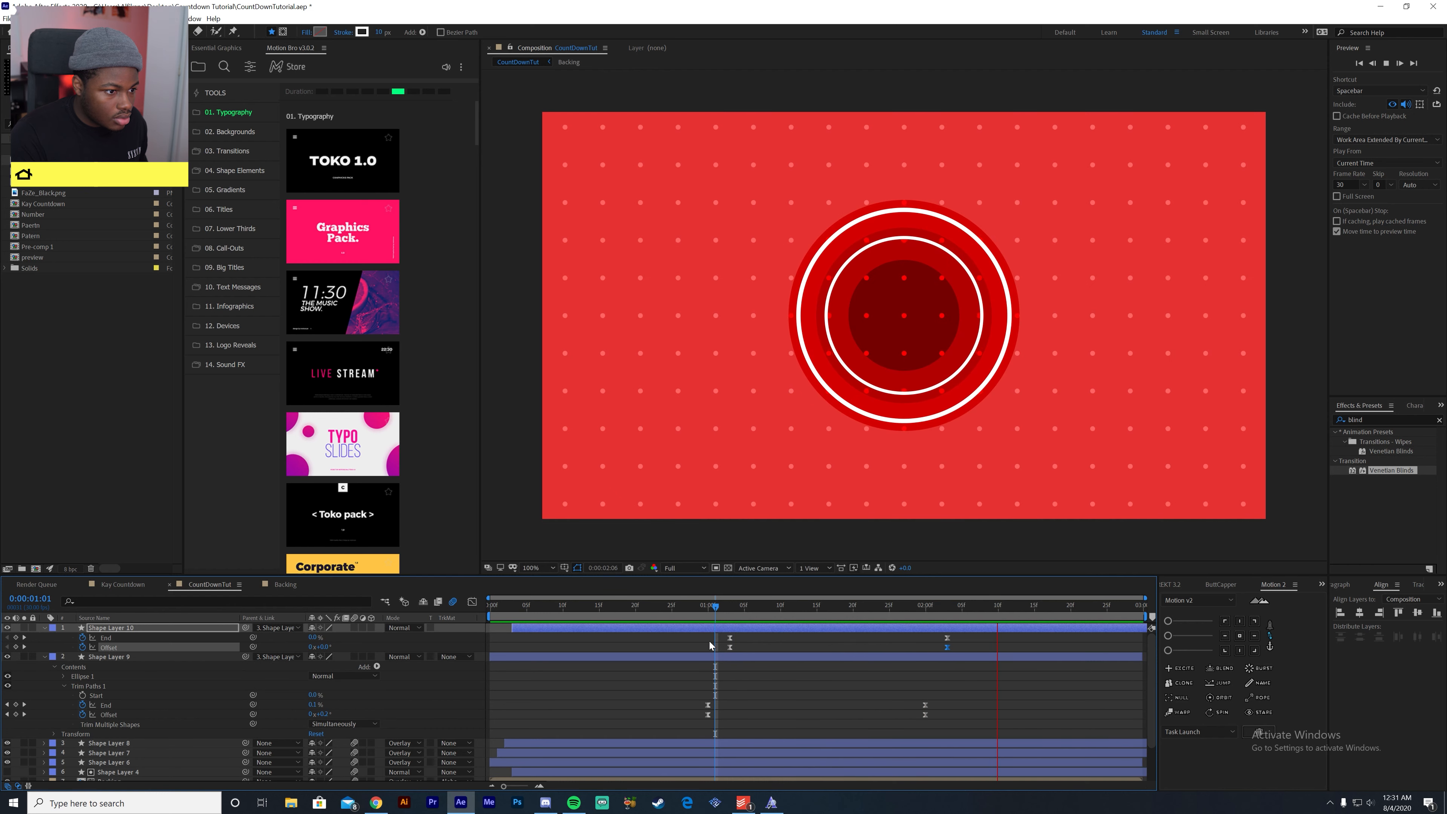
- Move both rings' starting End and Offset keyframes earlier so the outer ring's begin at 0:23, keeping their stagger, and preview the result
left_click_drag(716, 611, 657, 615)
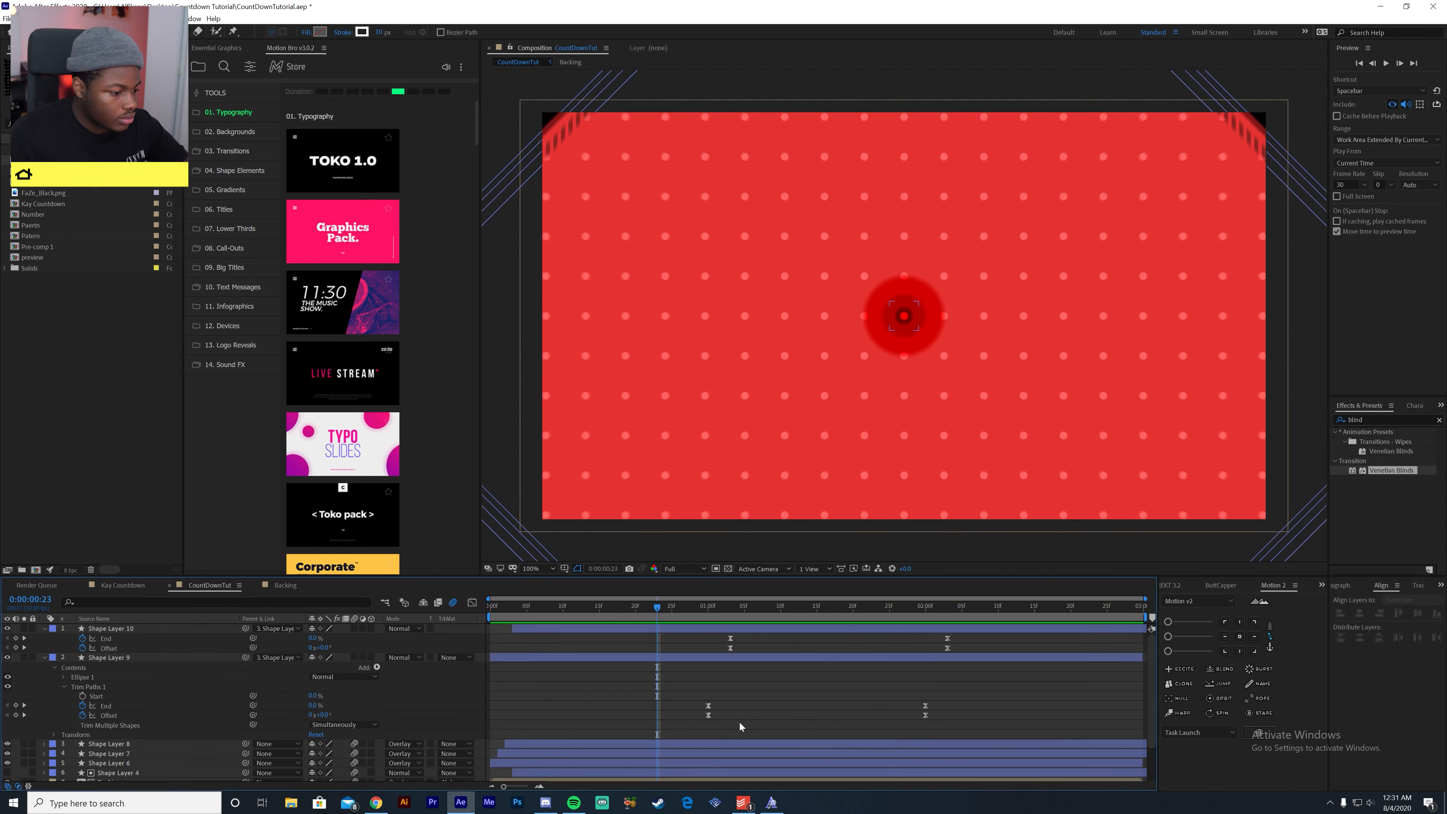
left_click_drag(698, 708, 710, 629)
left_click_drag(772, 717, 654, 609)
key("space")
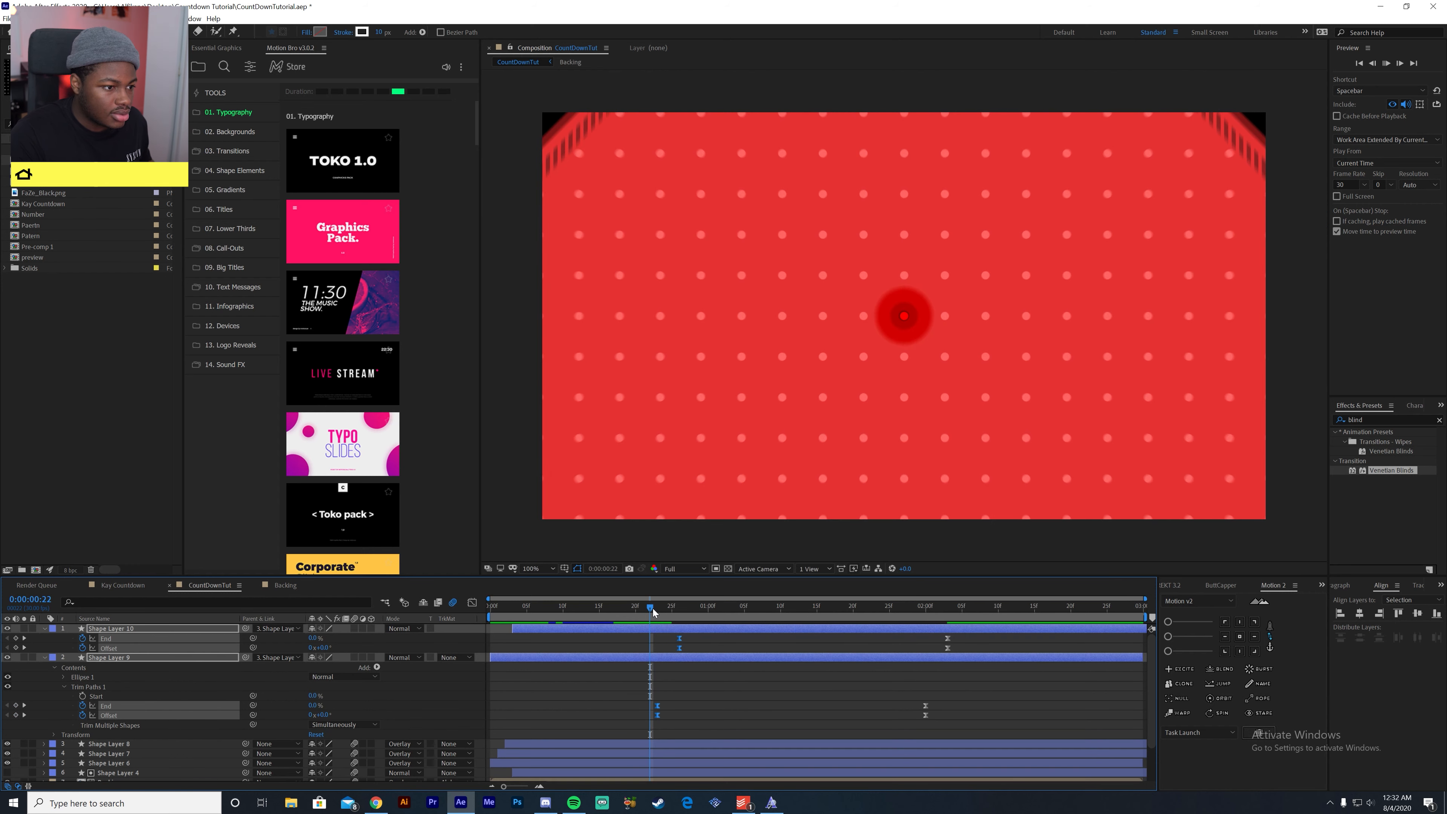
key("space")
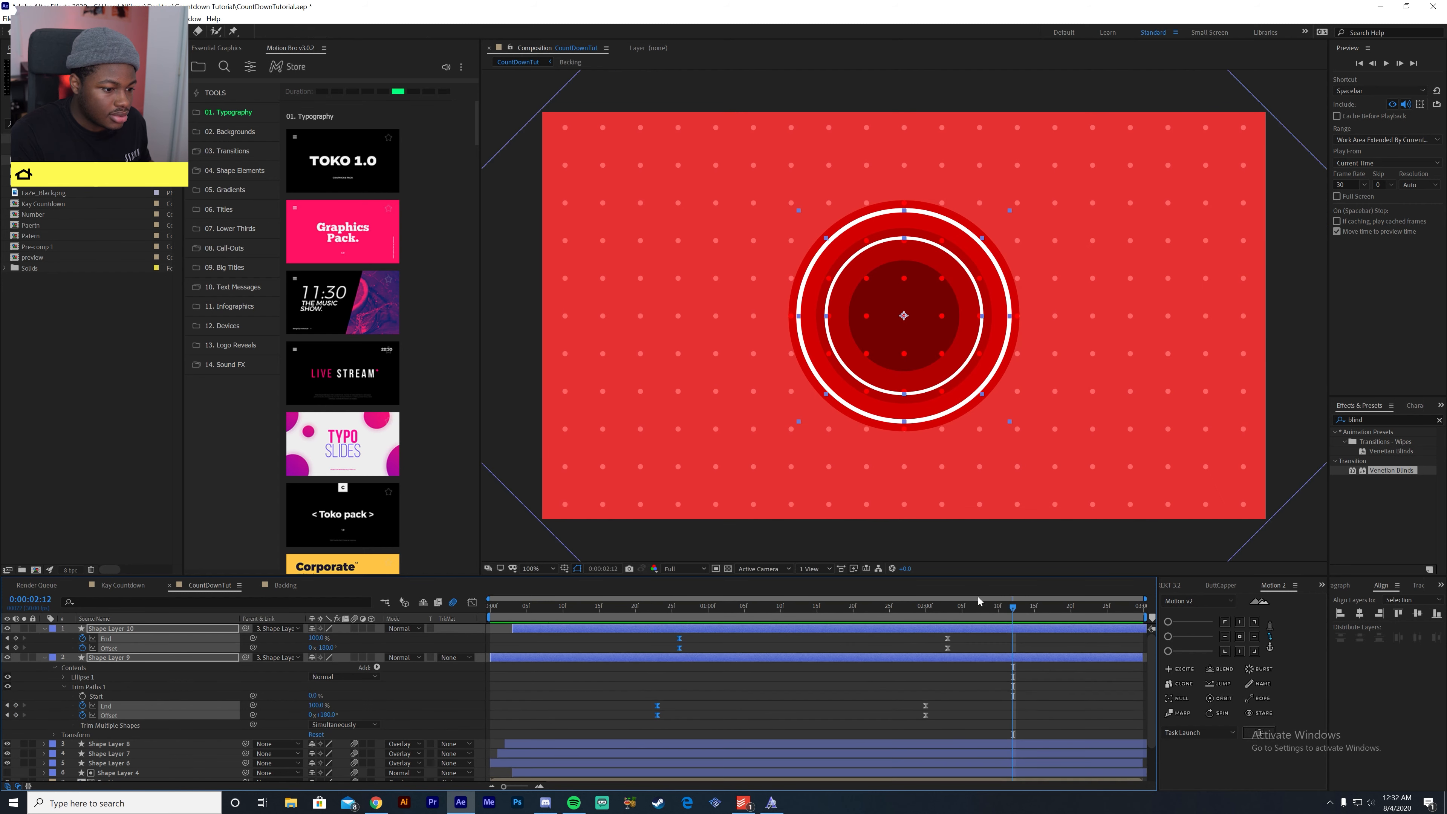
- Move both rings' final End and Offset keyframes close to the end of the timeline, keeping their stagger, and preview the slower animation
left_click_drag(978, 610, 1139, 645)
left_click_drag(980, 637, 1114, 729)
key("space")
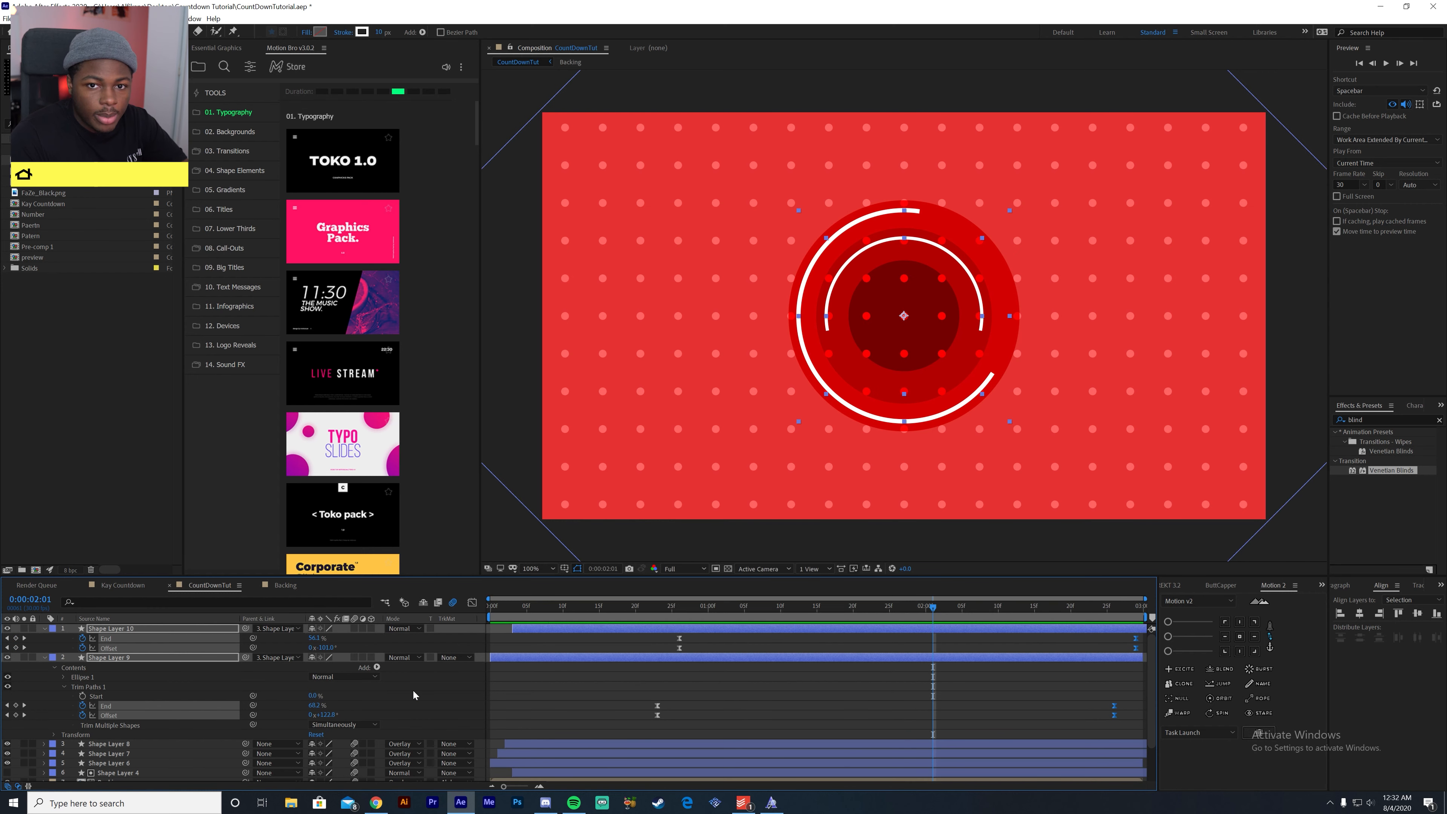
- Enable motion blur on both stroked ring layers
left_click_drag(354, 628, 354, 658)
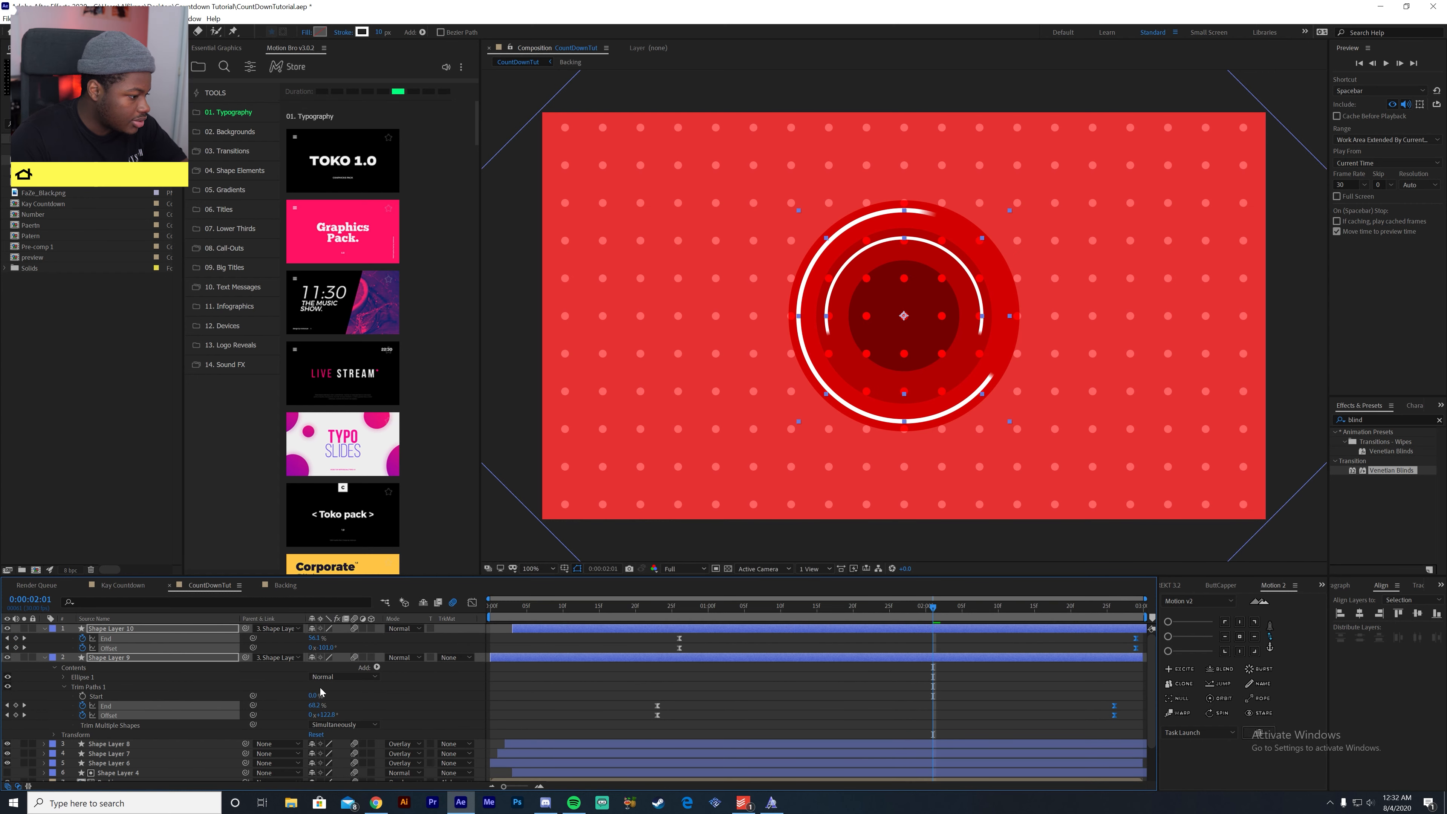
left_click(38, 661)
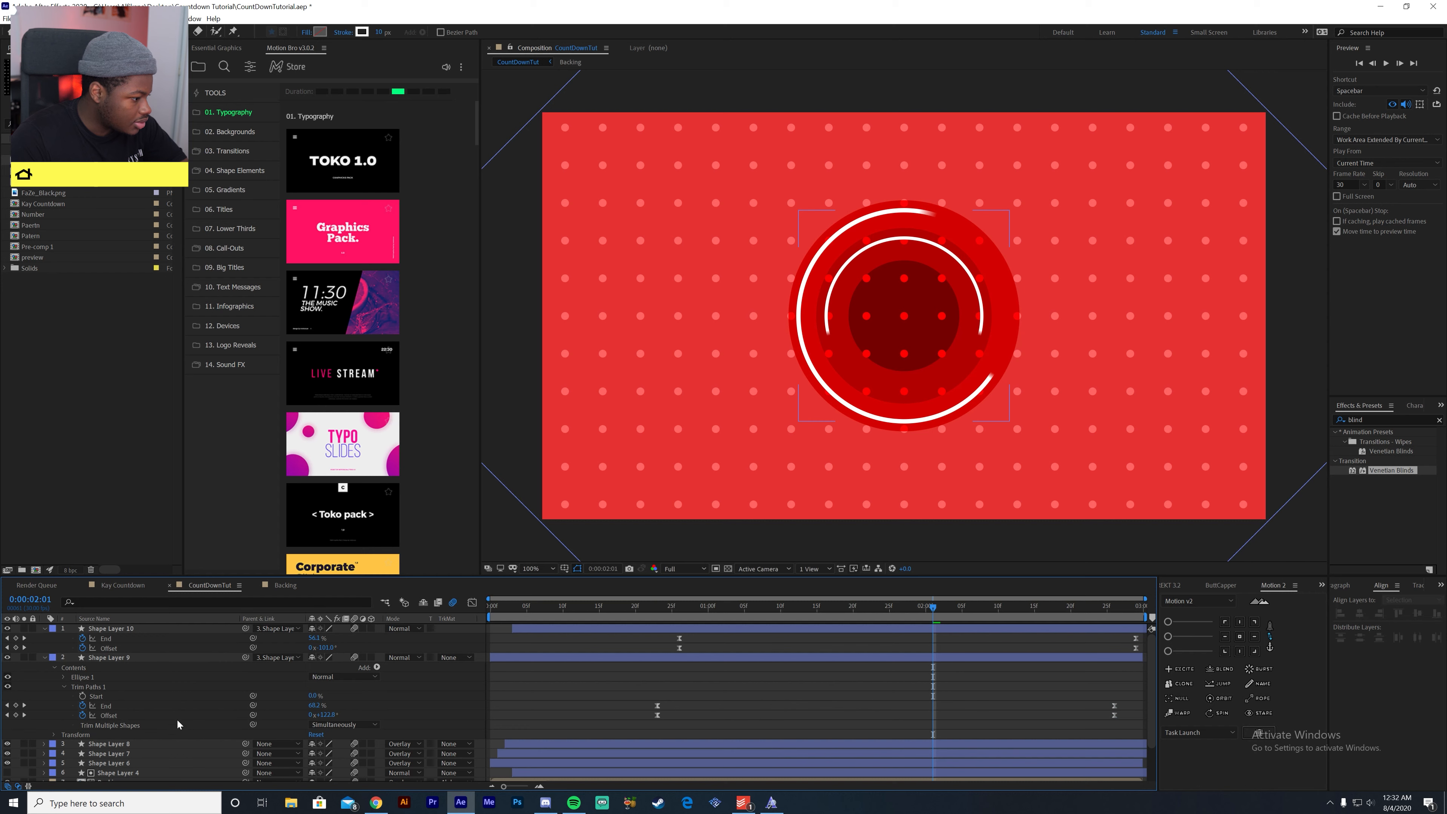
scroll(201, 719, "down", 2)
scroll(203, 720, "up", 2)
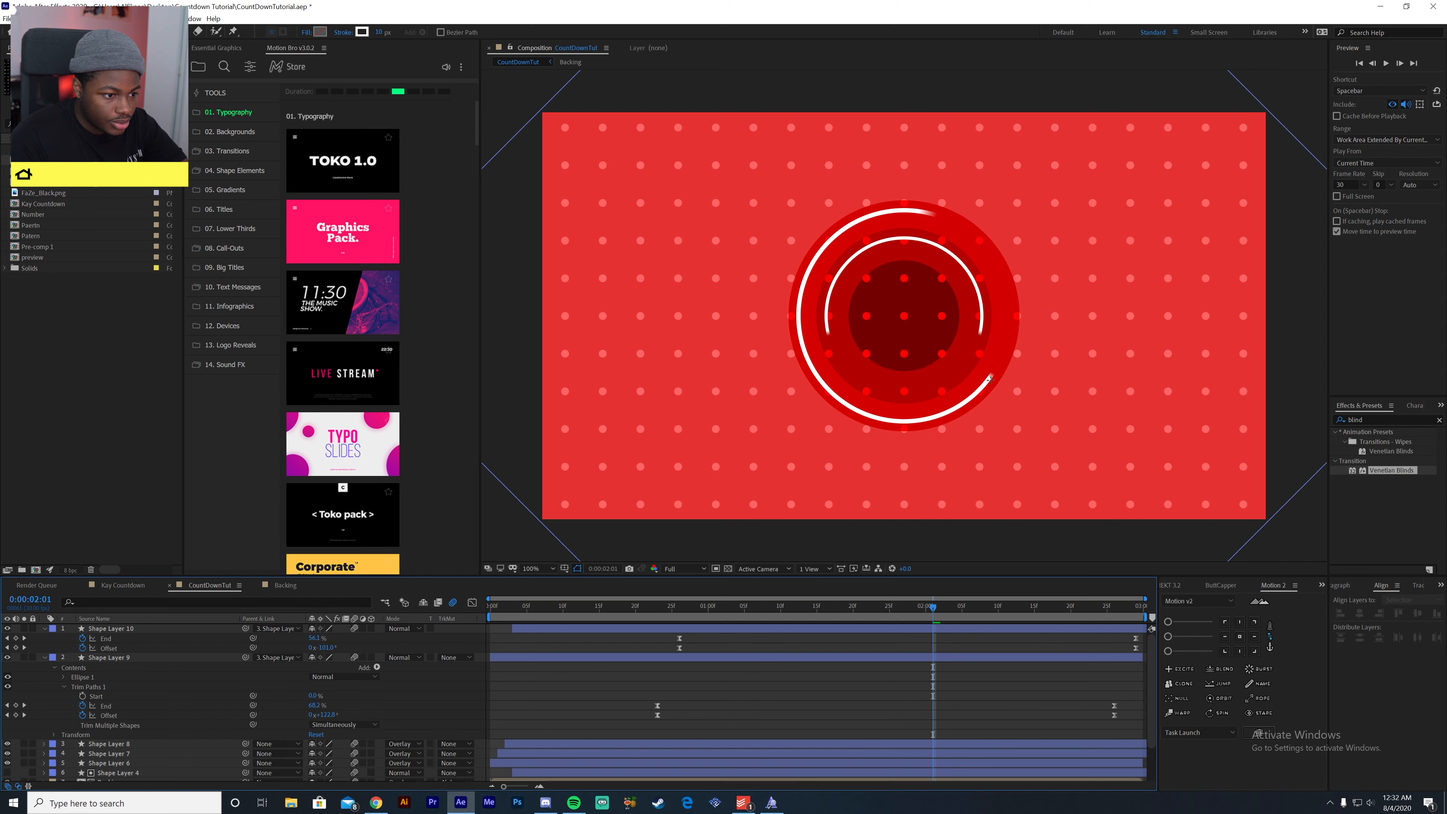
key("period")
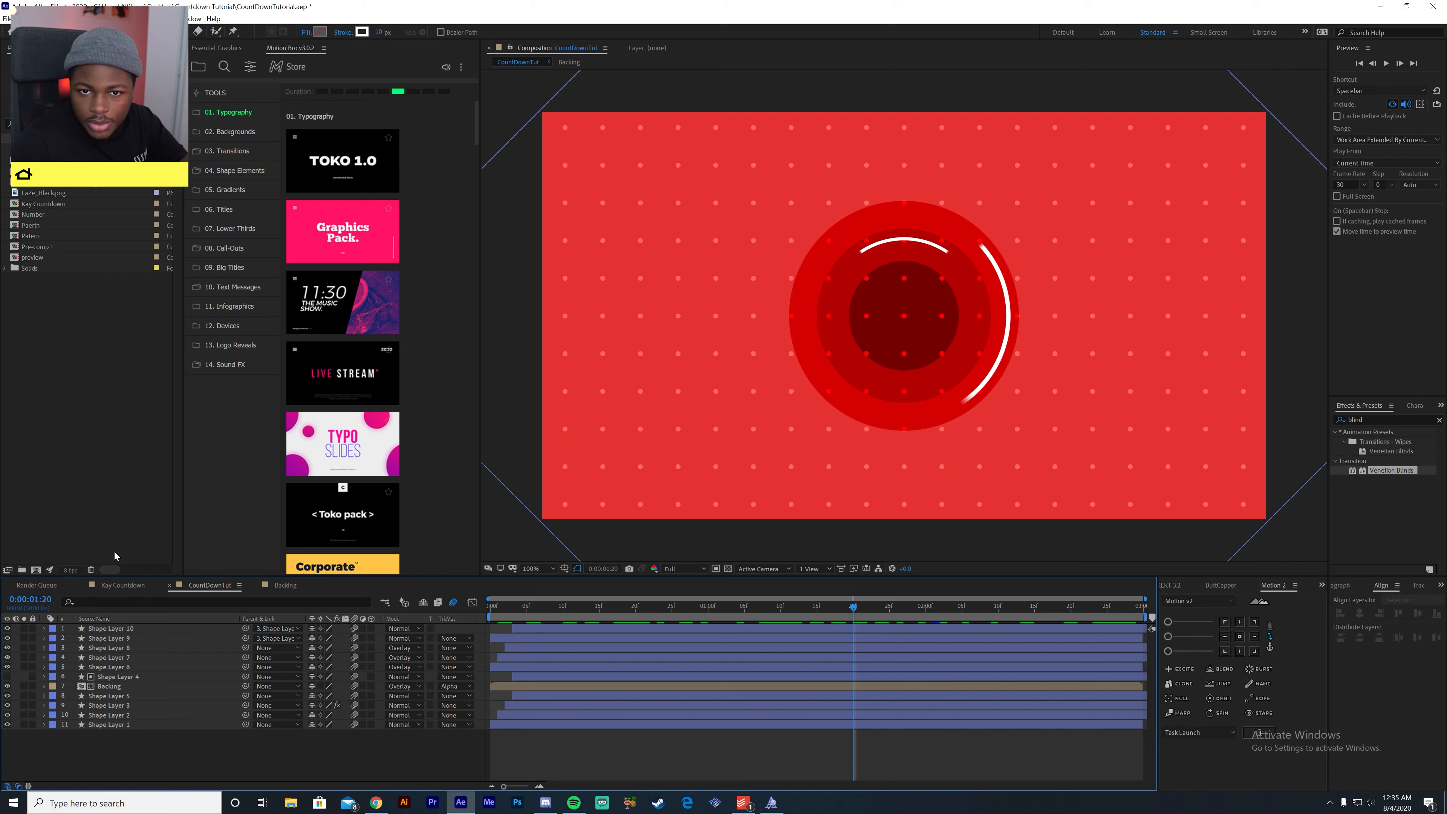
- Create a new three-second 1920 x 1080 composition named Number at 30 fps with the CINEMA 4D renderer
right_click(108, 481)
left_click(137, 488)
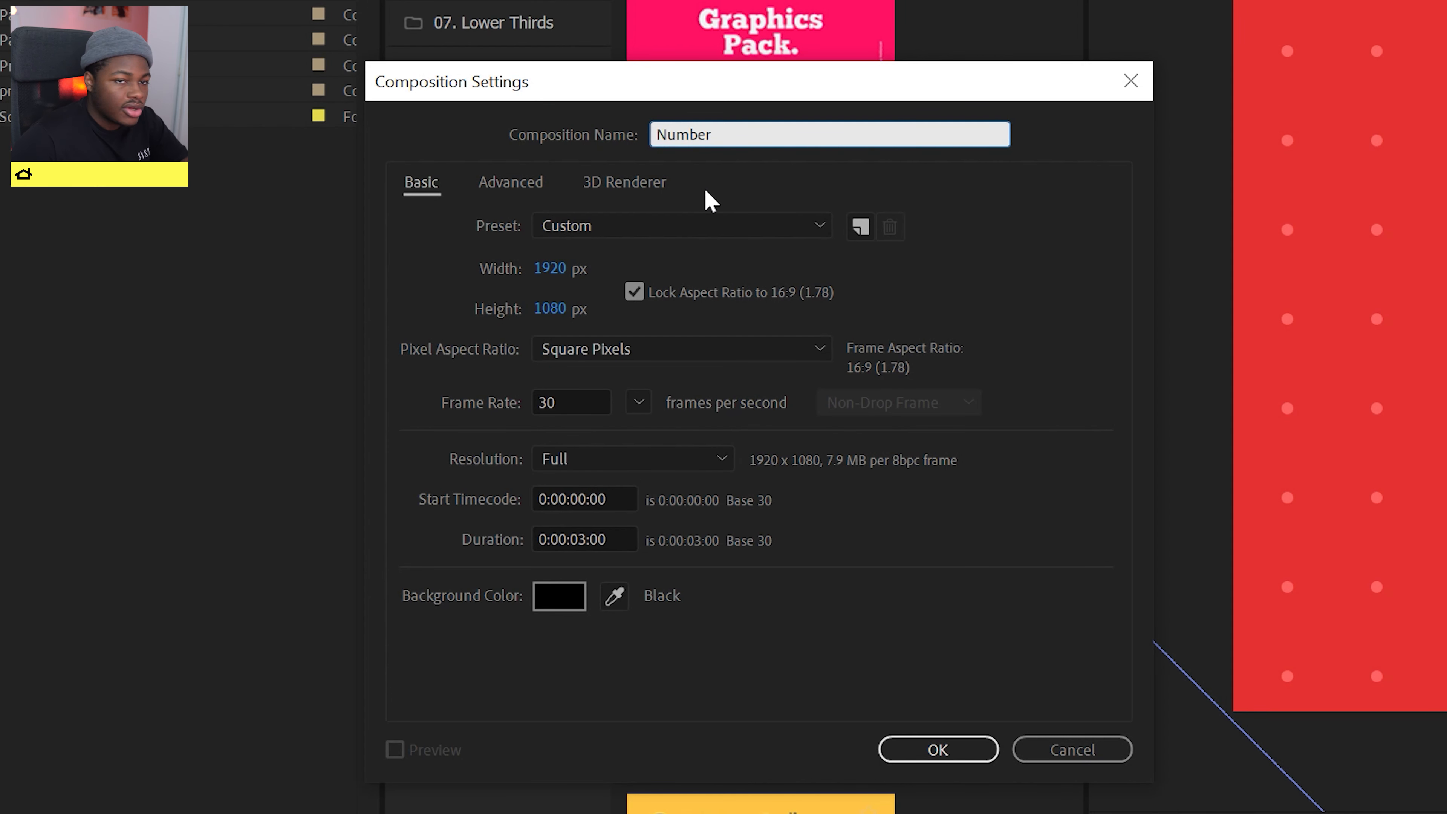
type("Number")
left_click(625, 183)
left_click(606, 305)
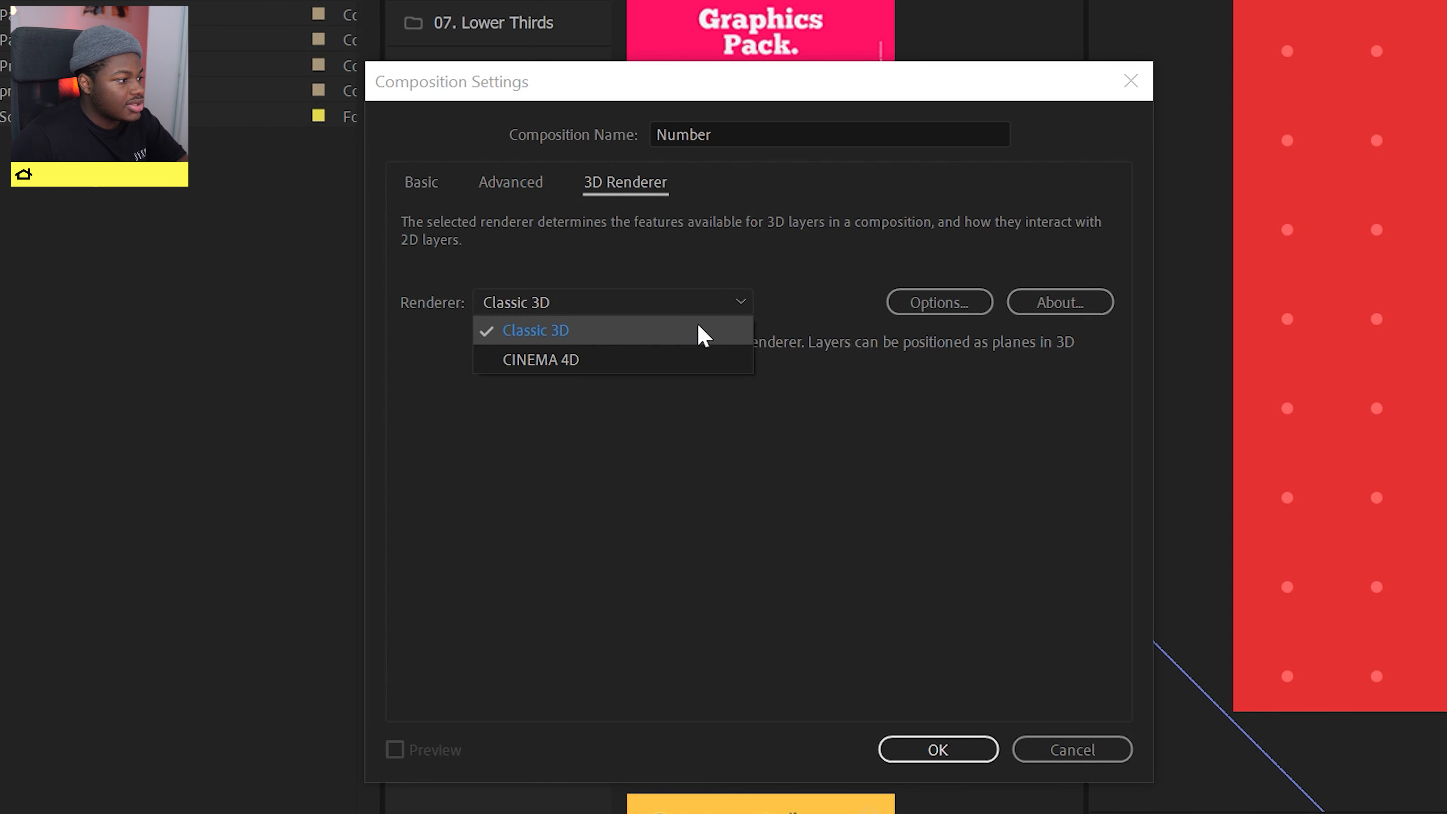
left_click(704, 365)
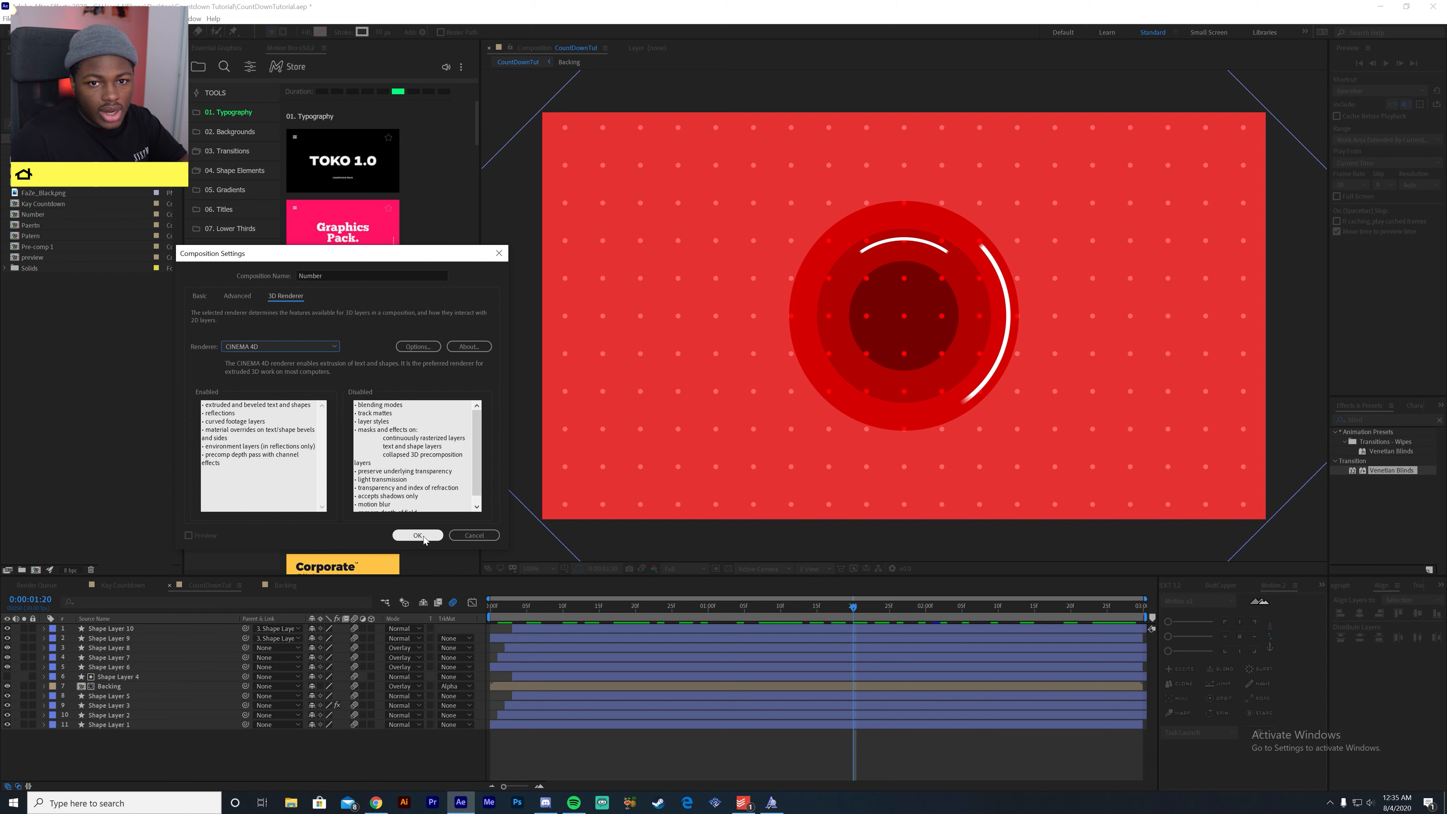
left_click(423, 536)
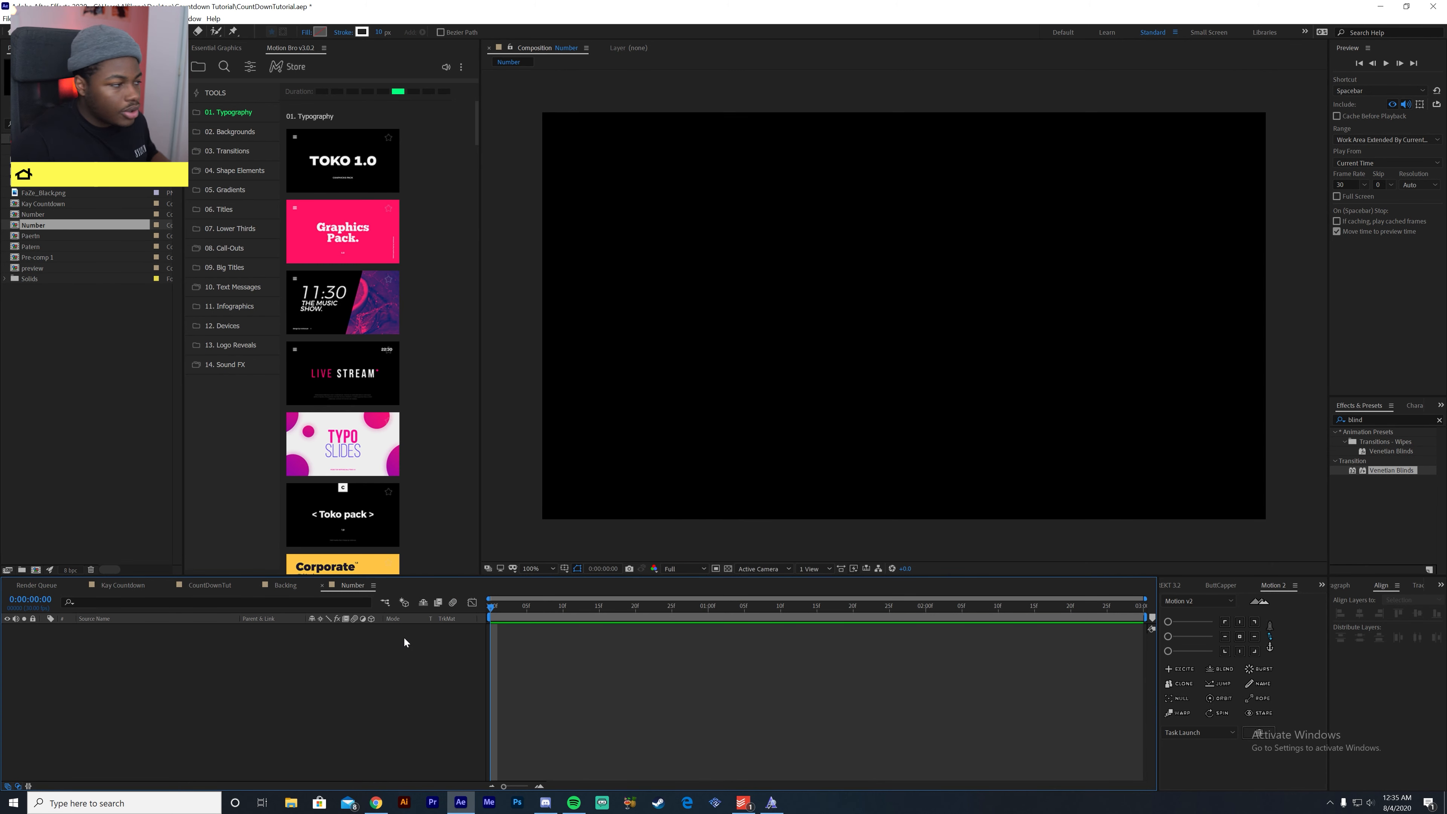
- Add a text layer reading "1" to the Number composition
left_click(150, 32)
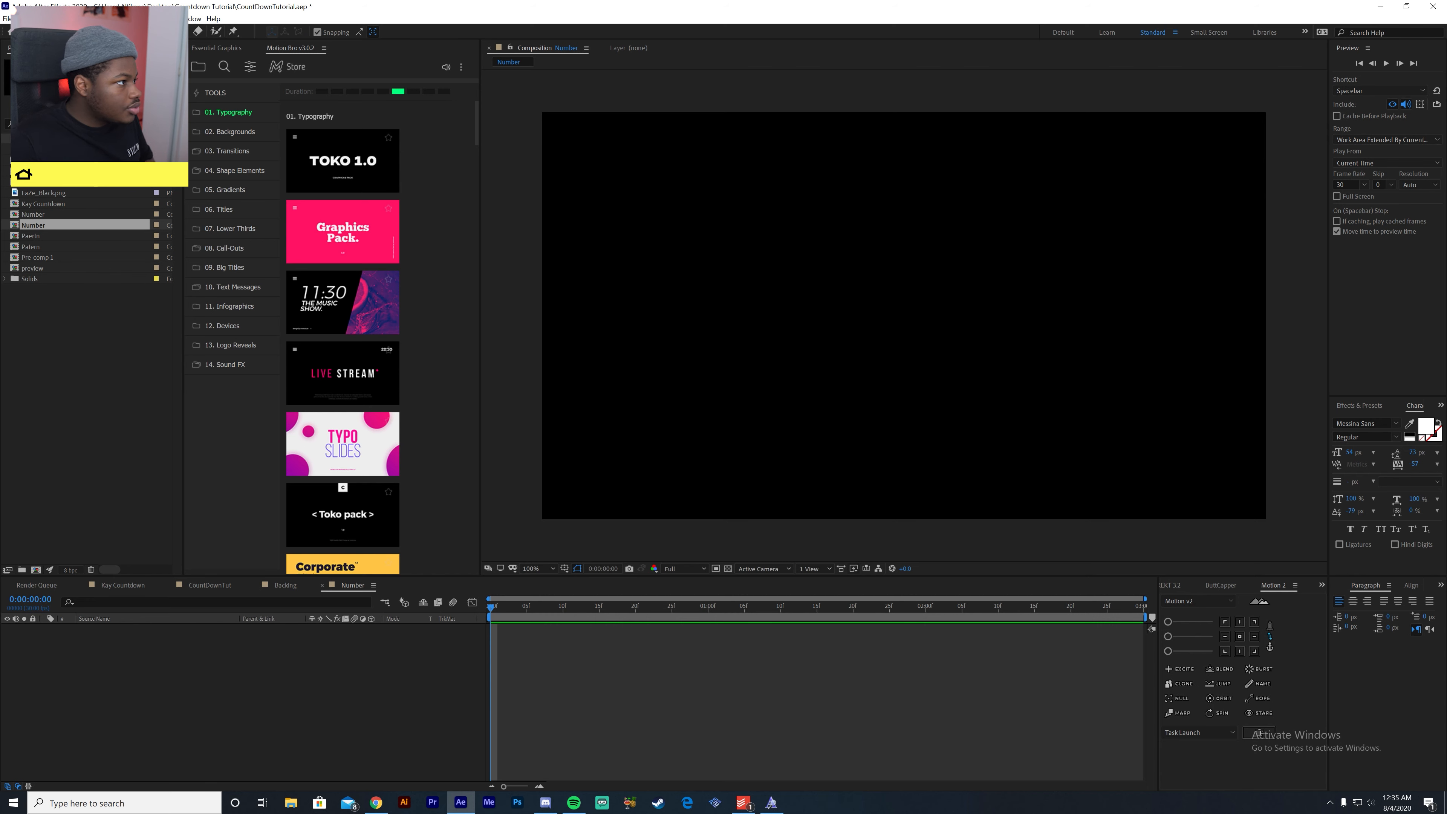
left_click(835, 354)
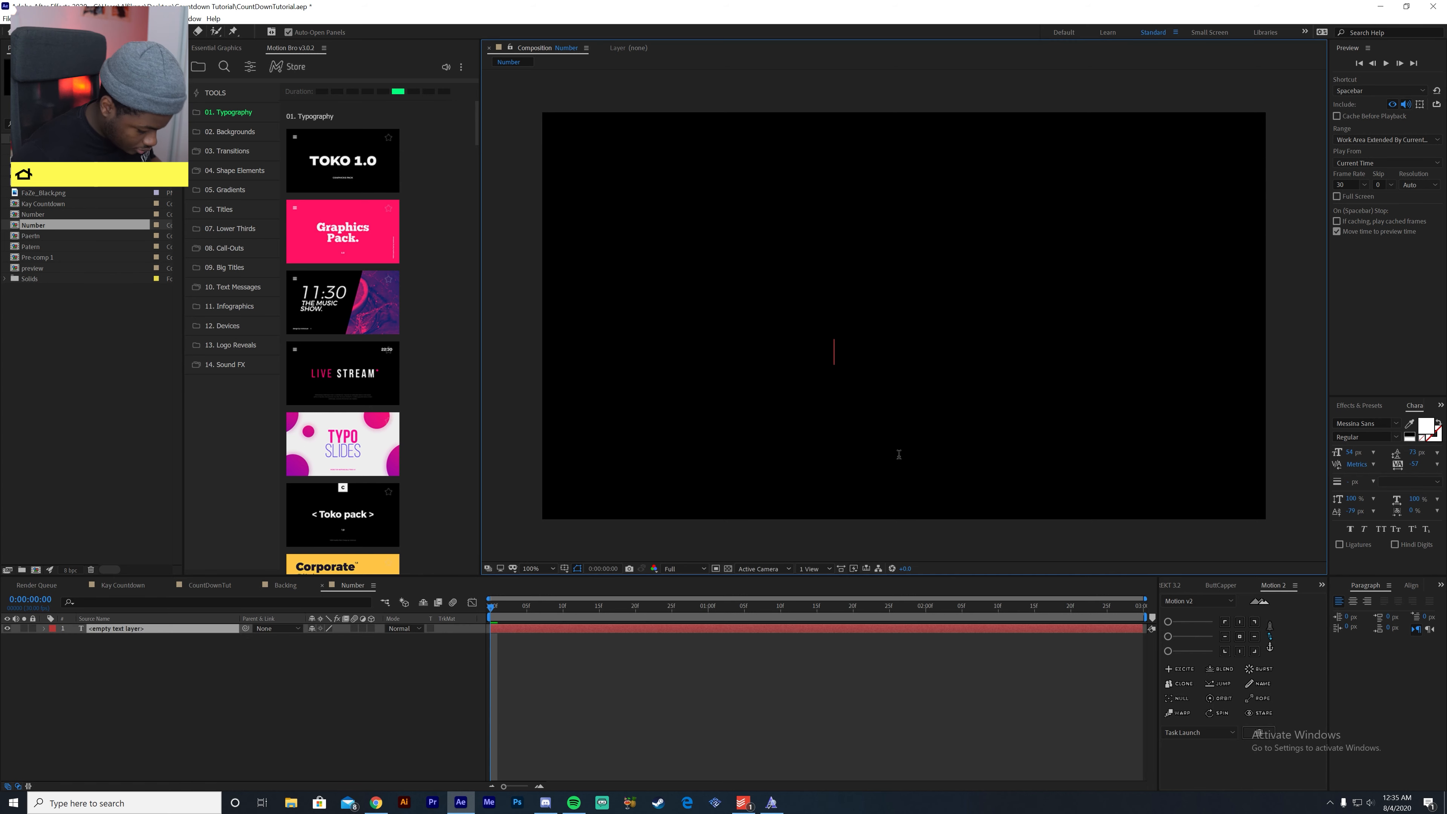
type("1")
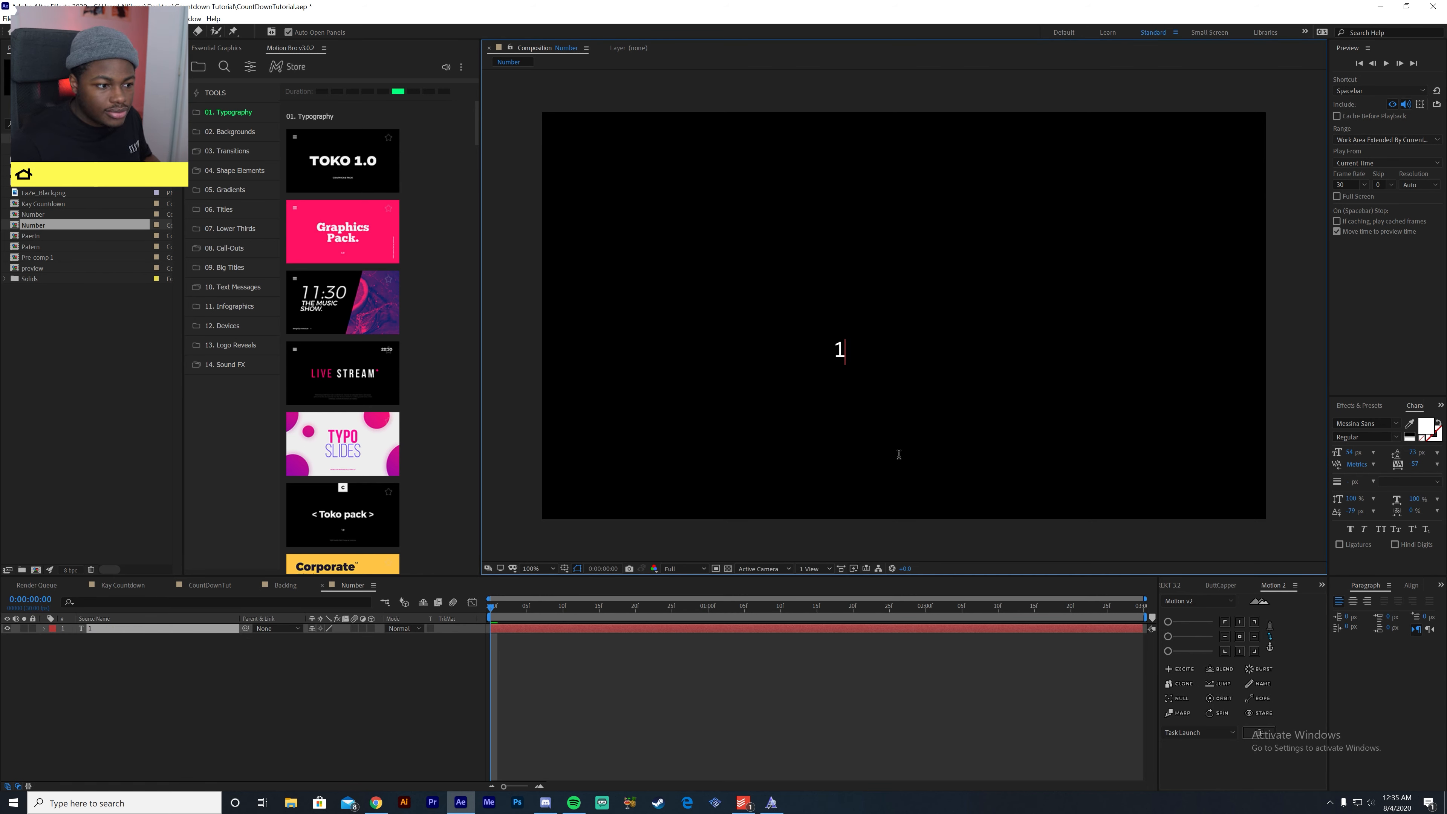
left_click(260, 685)
left_click(159, 629)
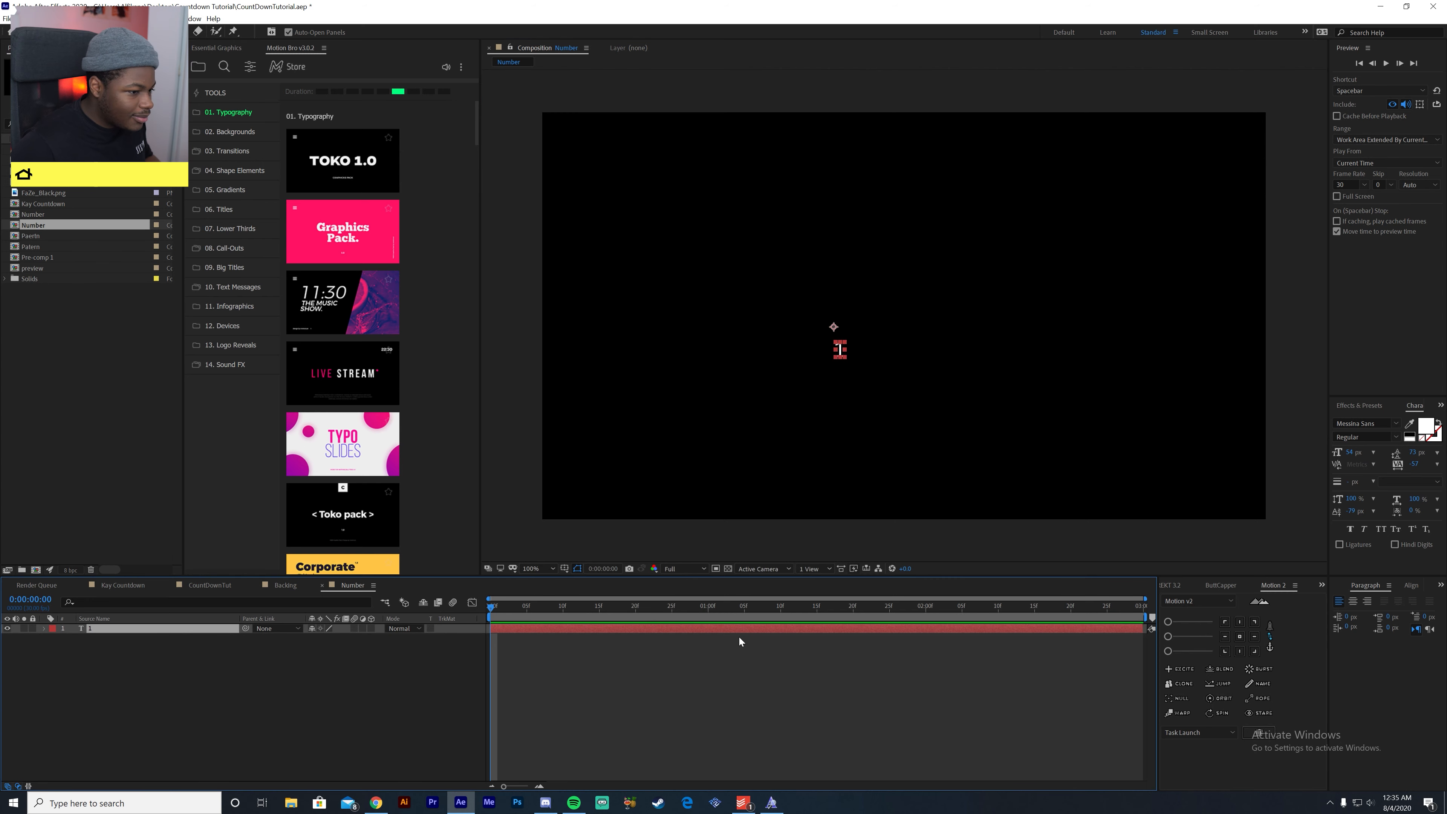
- Centre the text layer's anchor point on the digit and align the layer horizontally and vertically to the composition's centre
left_click(1412, 585)
left_click(1241, 636)
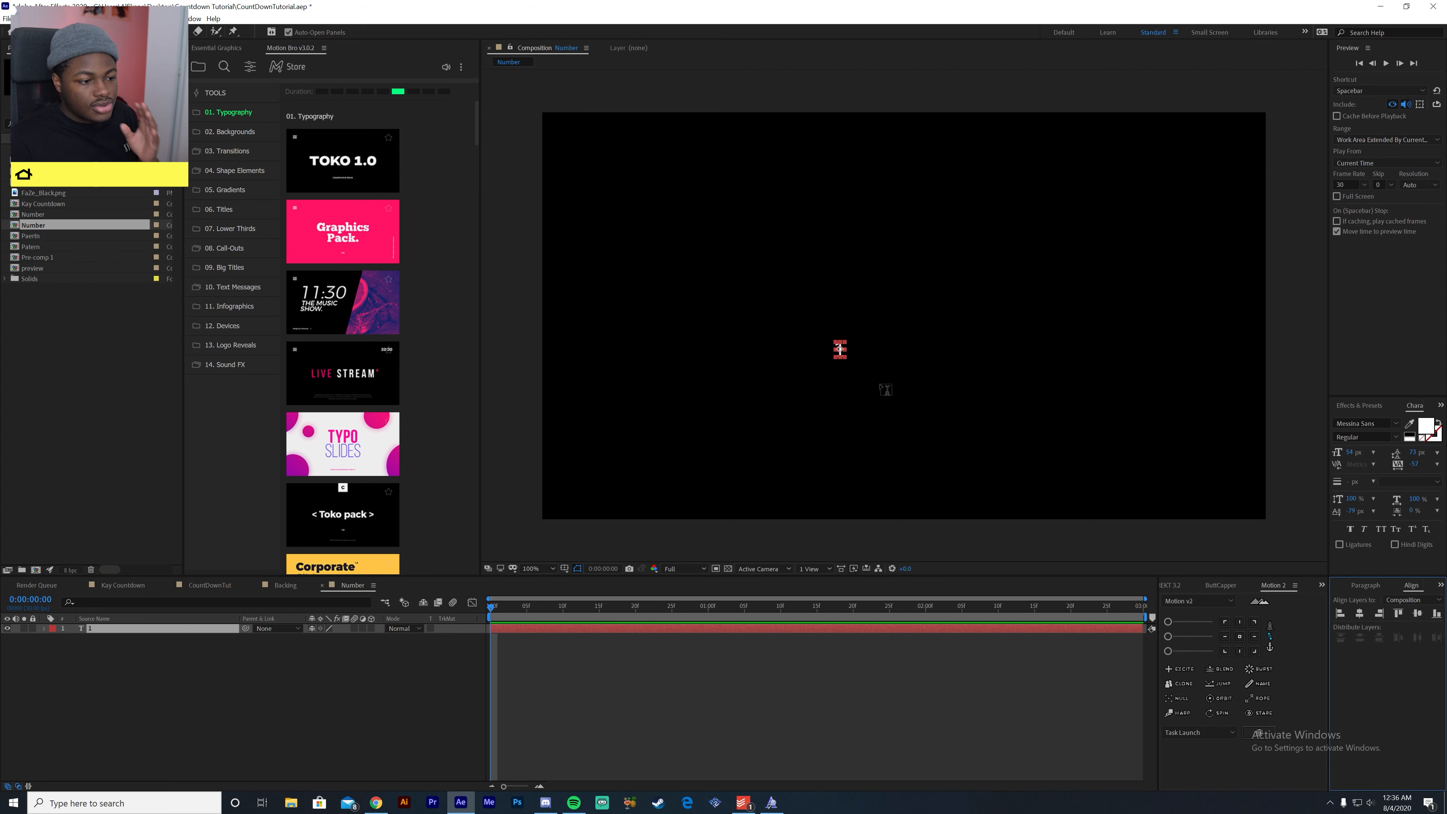
left_click(1360, 614)
left_click(1418, 613)
left_click(318, 679)
left_click(181, 630)
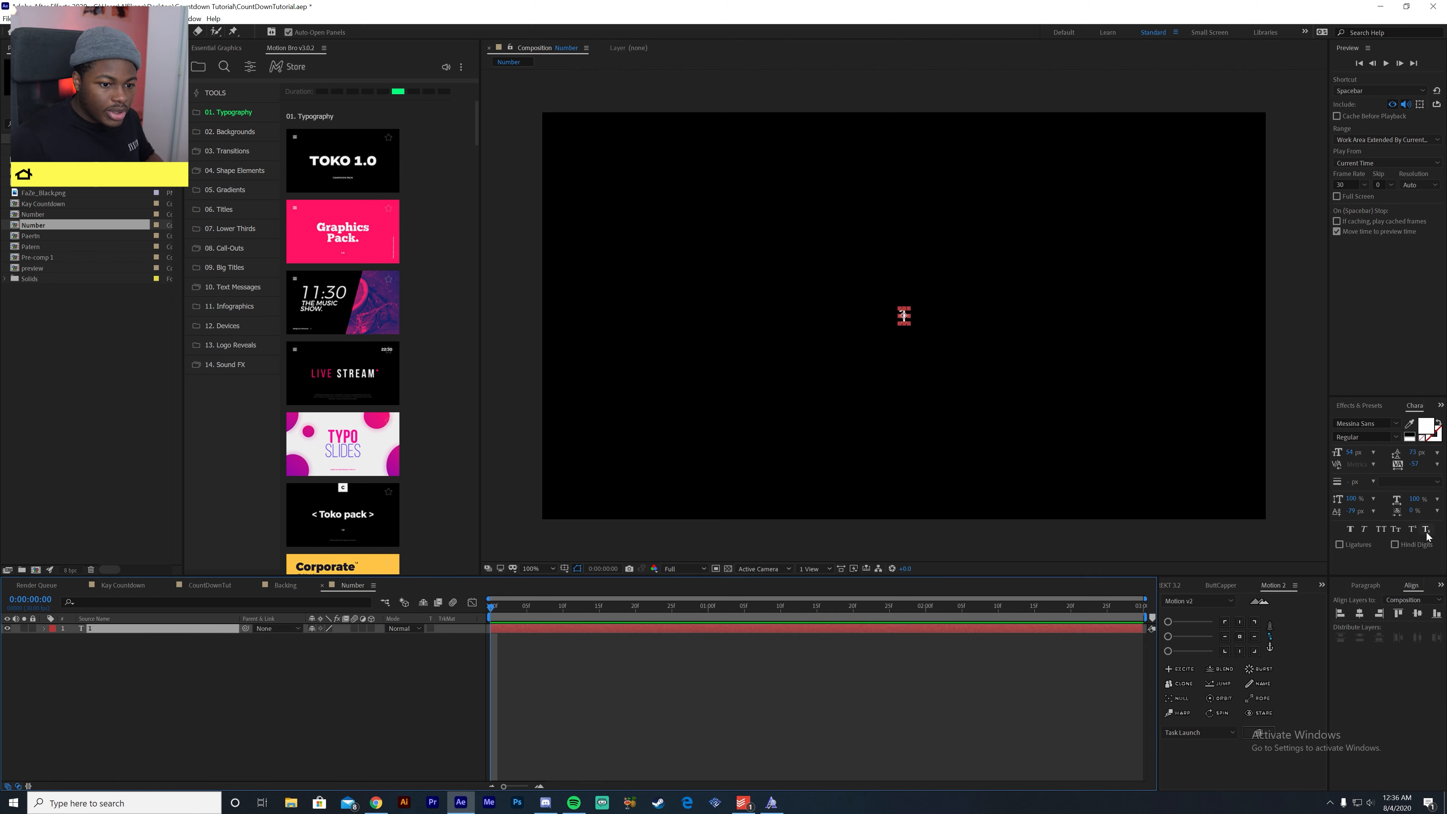
- Enlarge the digit's font size to 406 px, then recentre the layer in the composition and its anchor point on the digit
mouse_move(1352, 453)
left_mouse_down()
mouse_move(1406, 453)
mouse_move(1379, 456)
left_mouse_up()
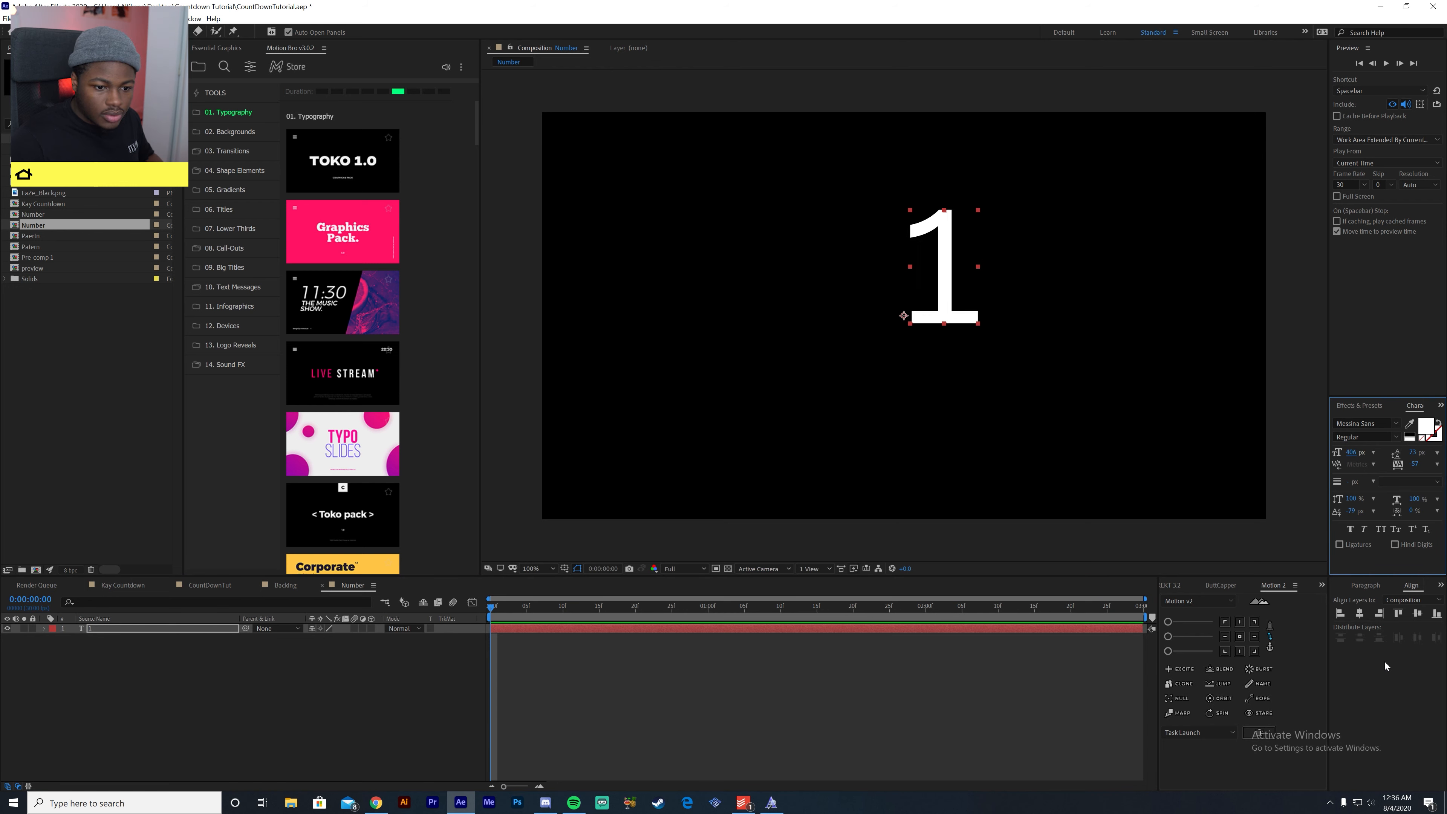
left_click(1359, 614)
left_click(1418, 614)
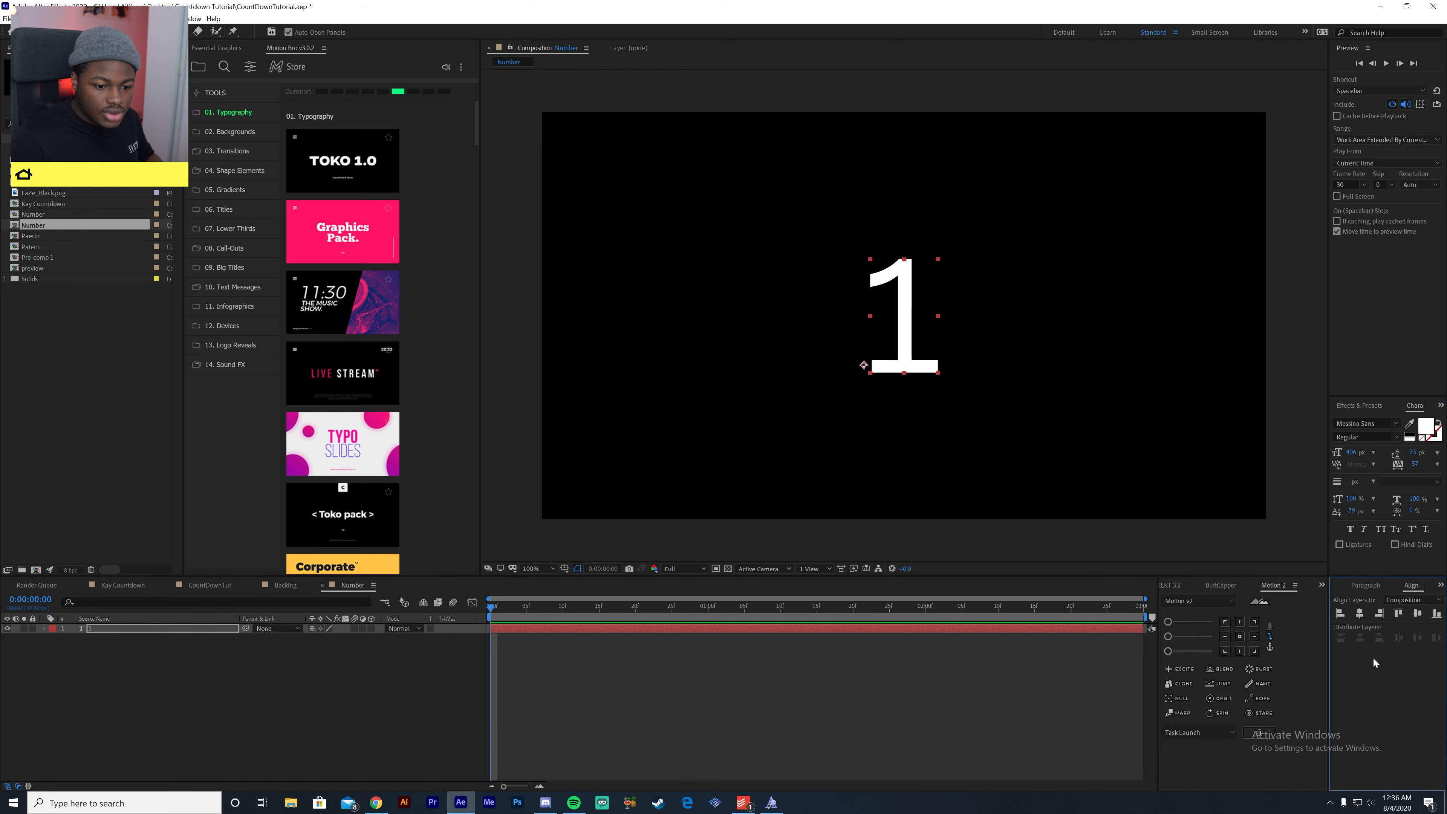
left_click(1238, 637)
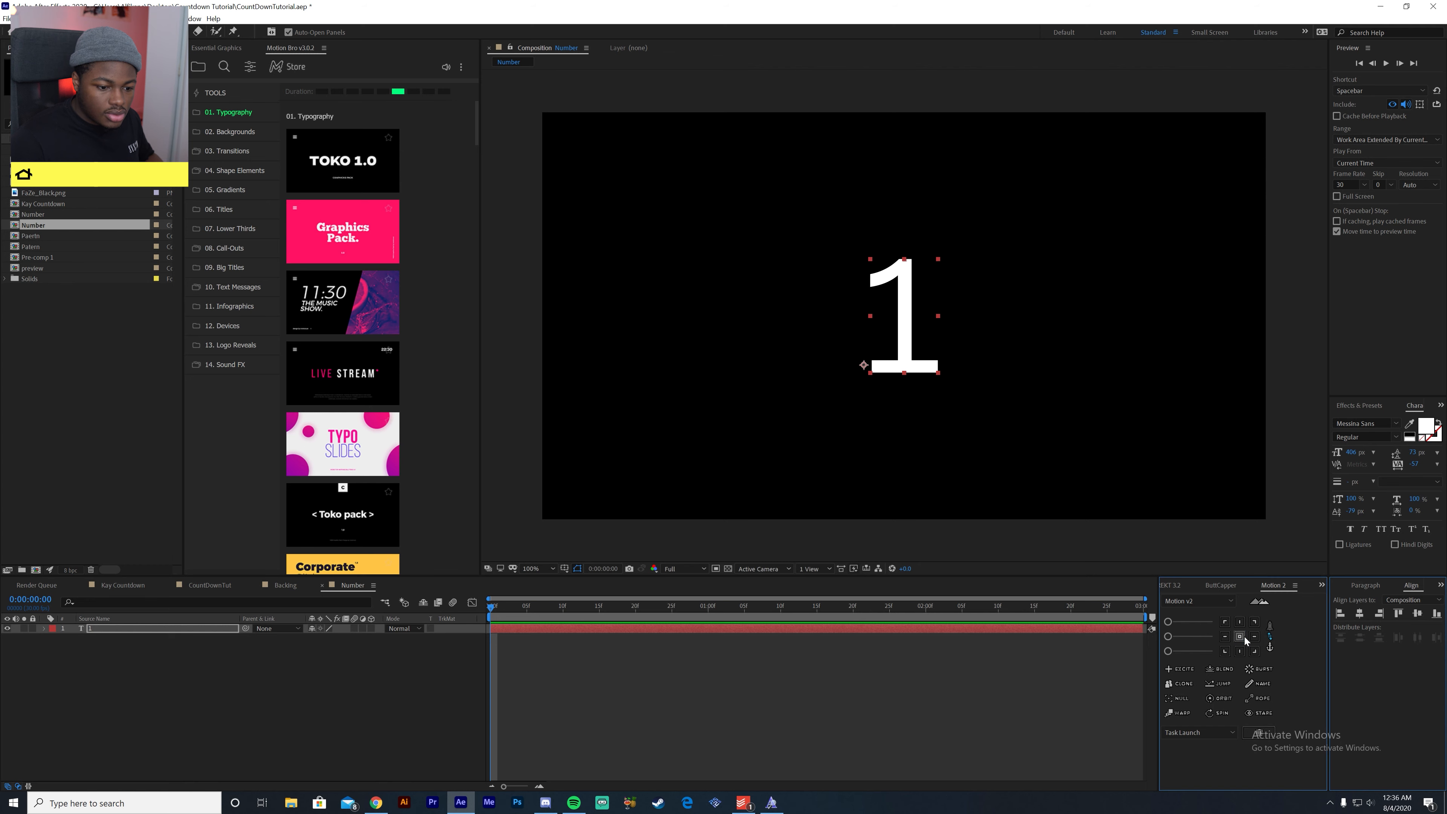
- Change the digit's font to Gotham Narrow Bold
left_click(1396, 425)
left_click(1293, 480)
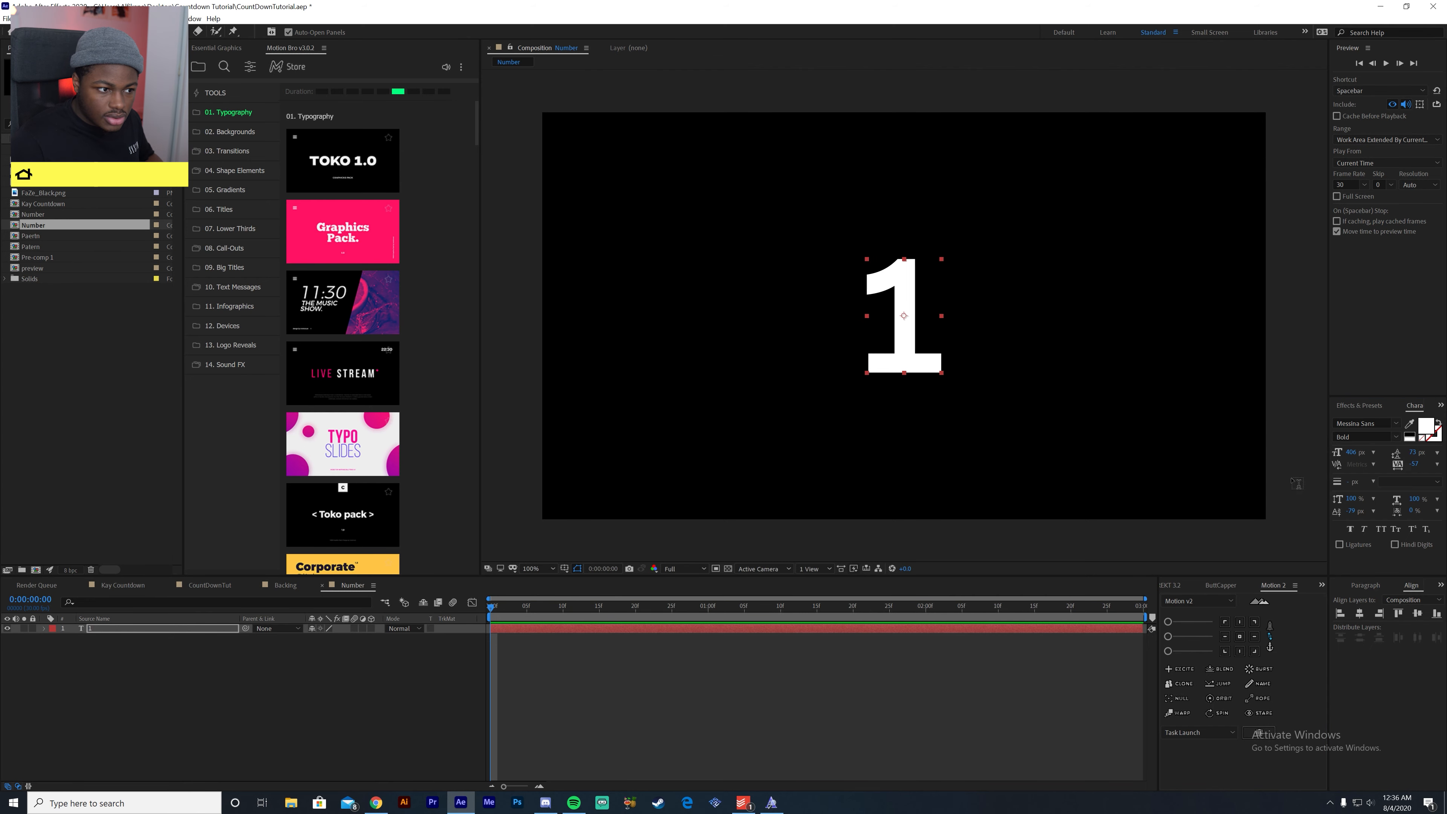
left_click(1396, 424)
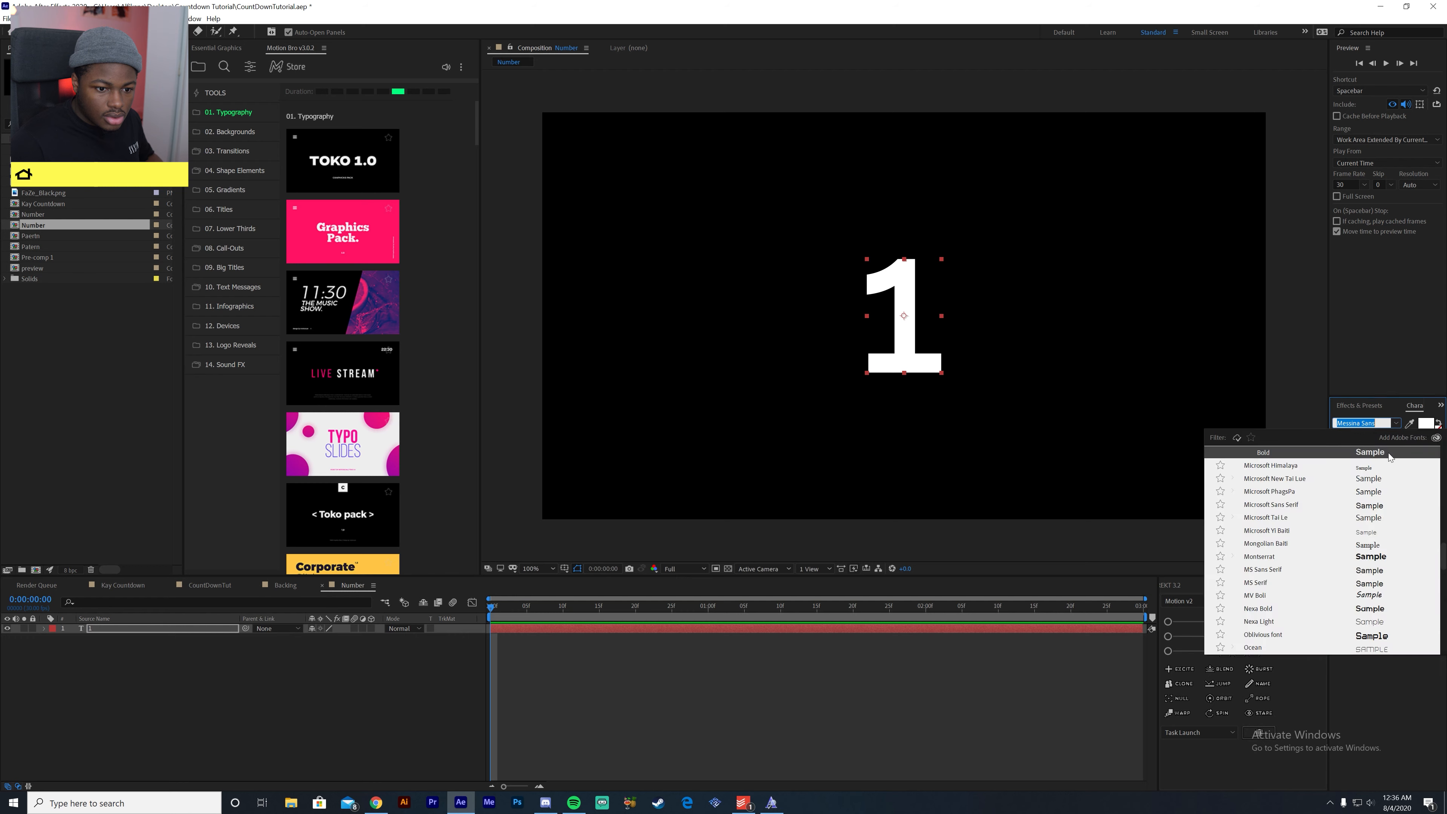
scroll(1348, 536, "up", 3)
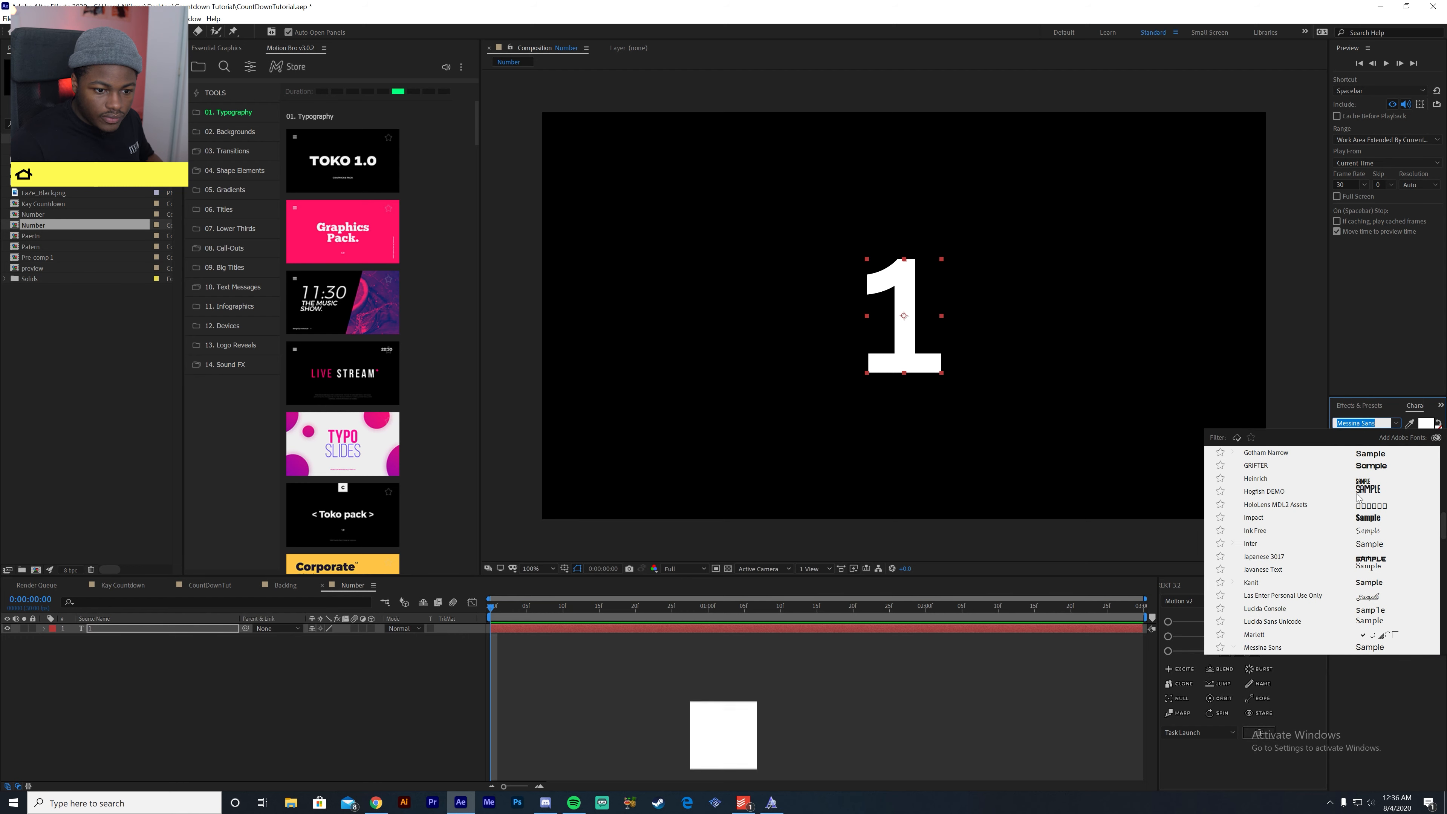
left_click(1371, 494)
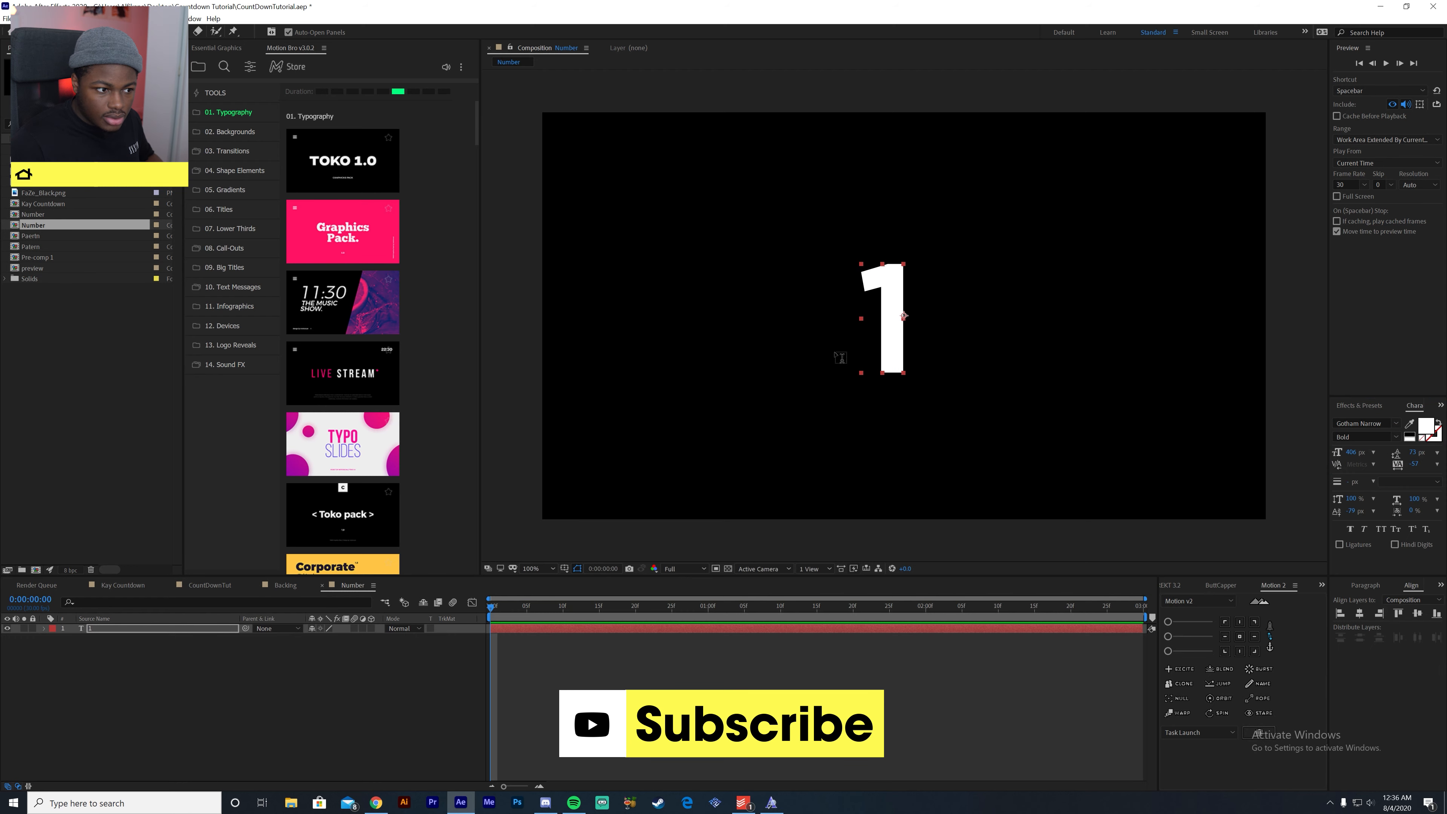
double_click(892, 344)
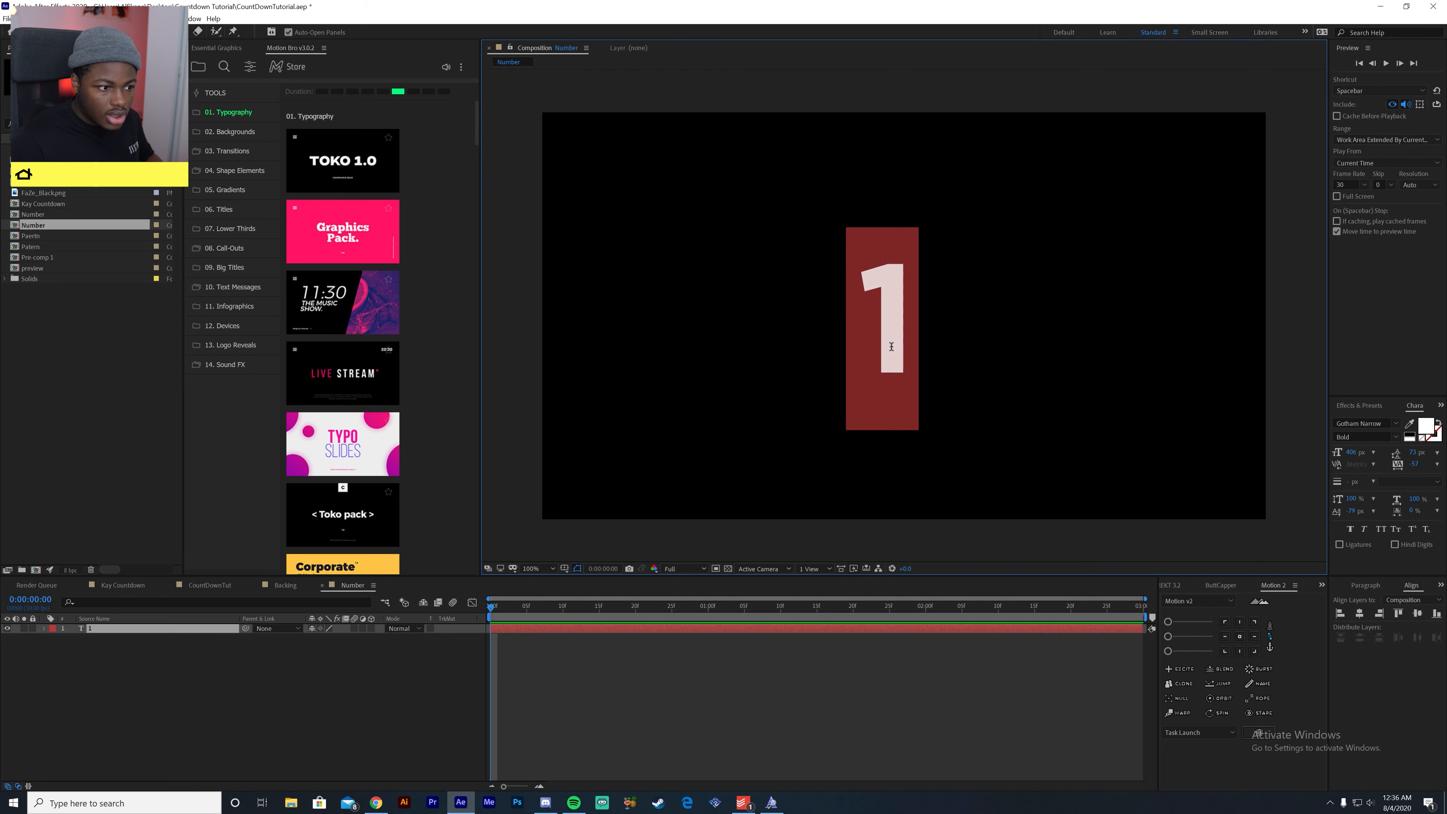
type("0")
key("Left")
key("Delete")
type("1")
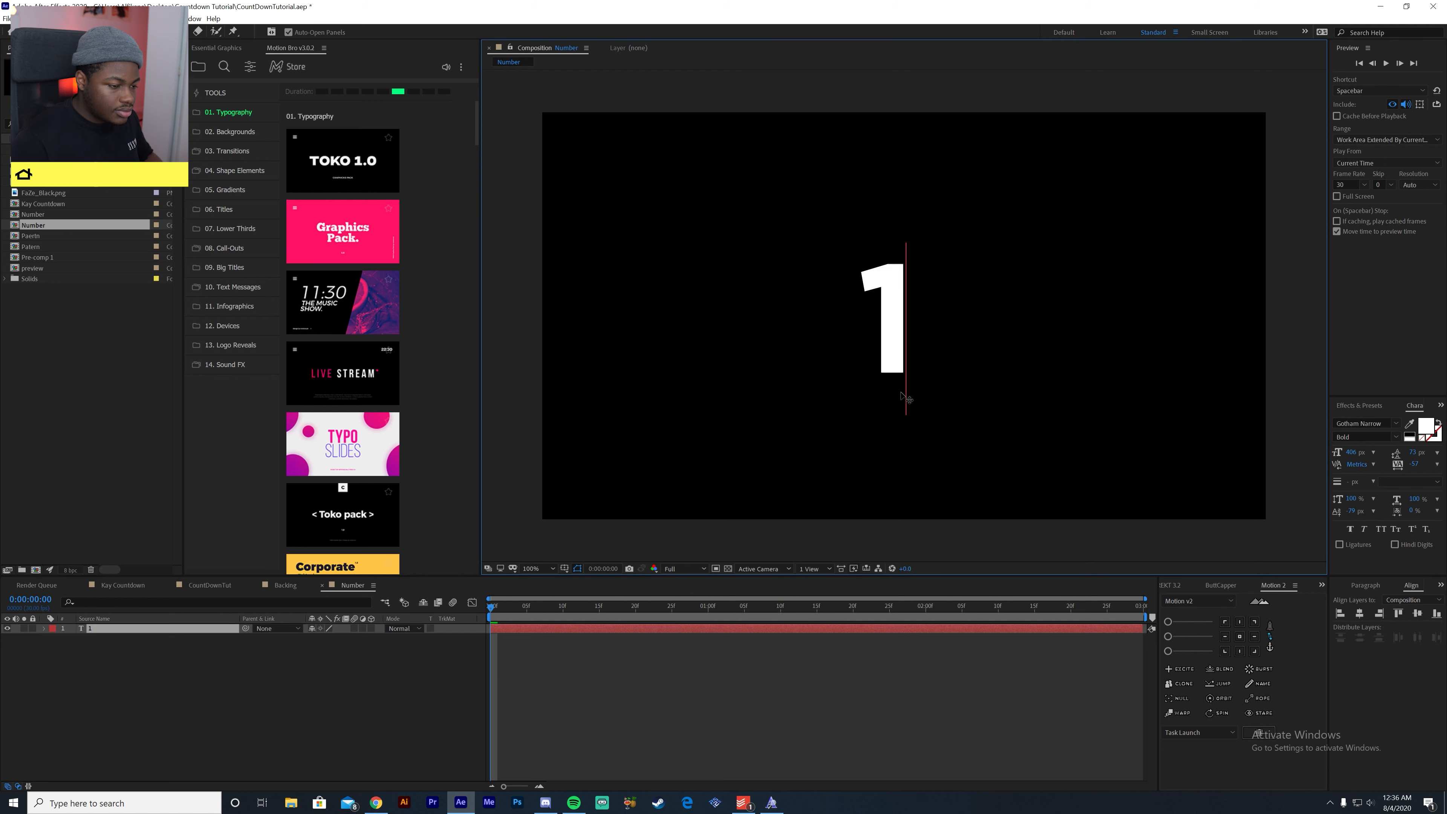
- Align the restyled digit horizontally and vertically to the centre of the composition
left_click(161, 630)
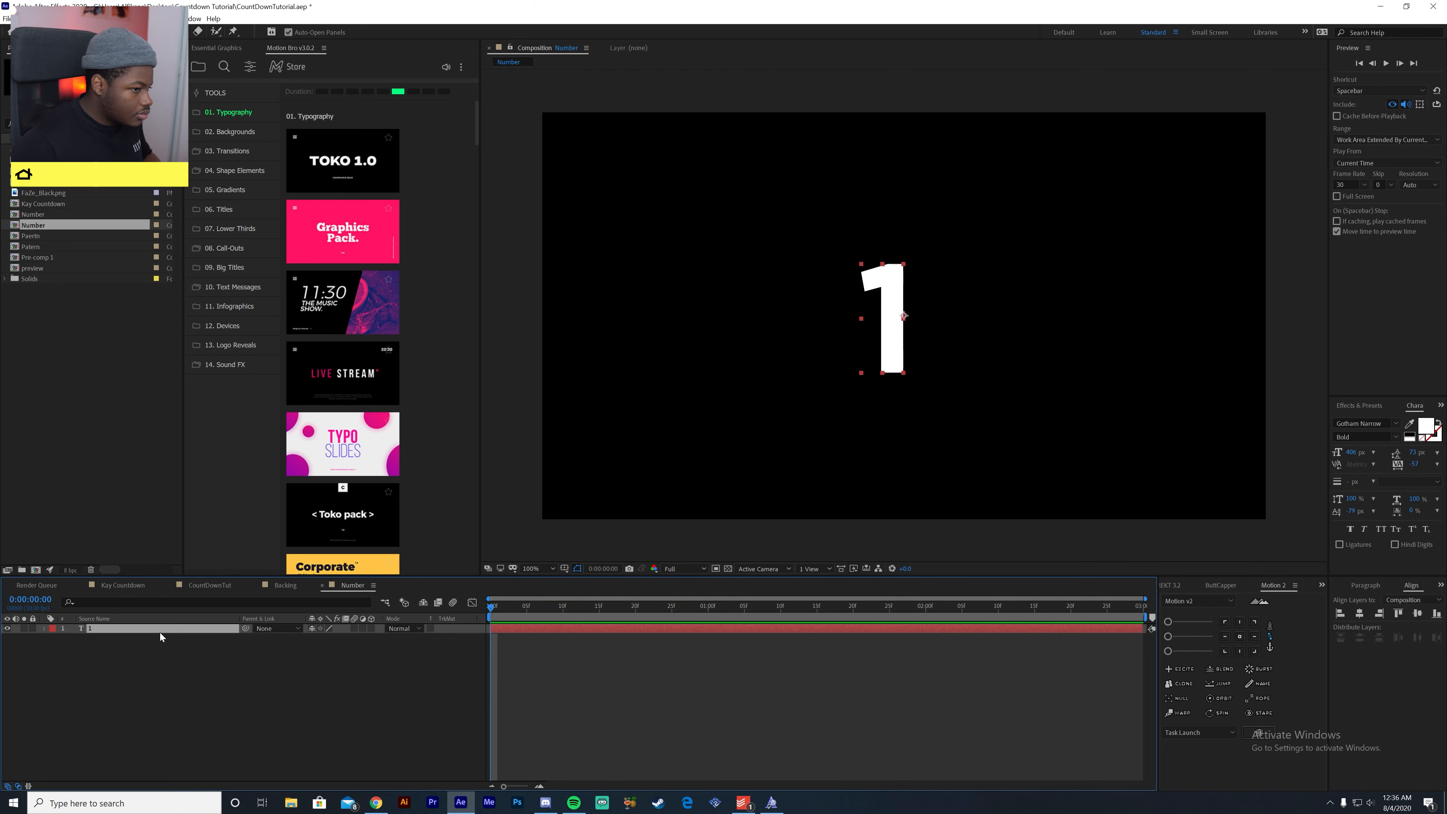
left_click(1360, 614)
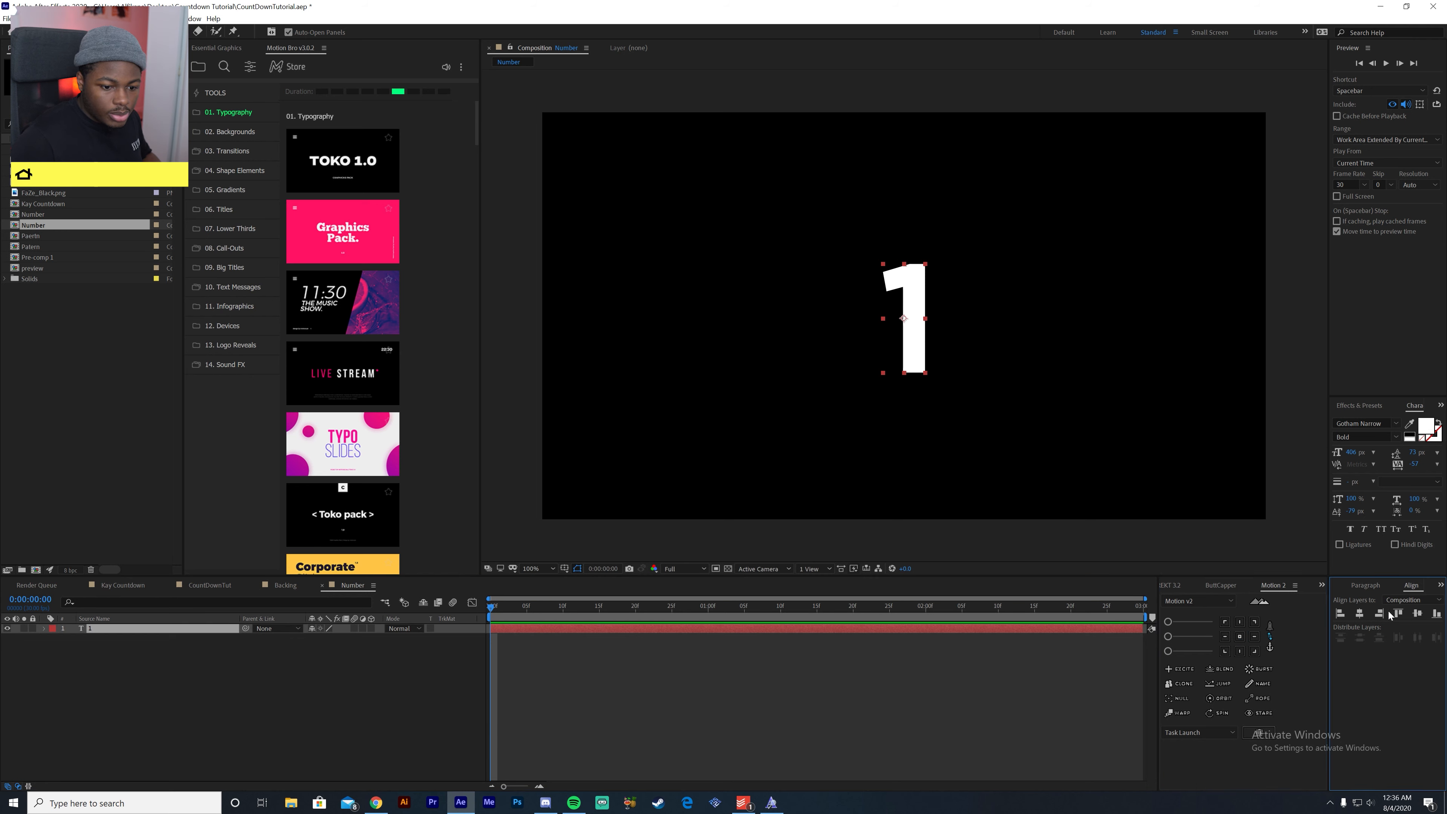
left_click(1419, 614)
left_click(233, 737)
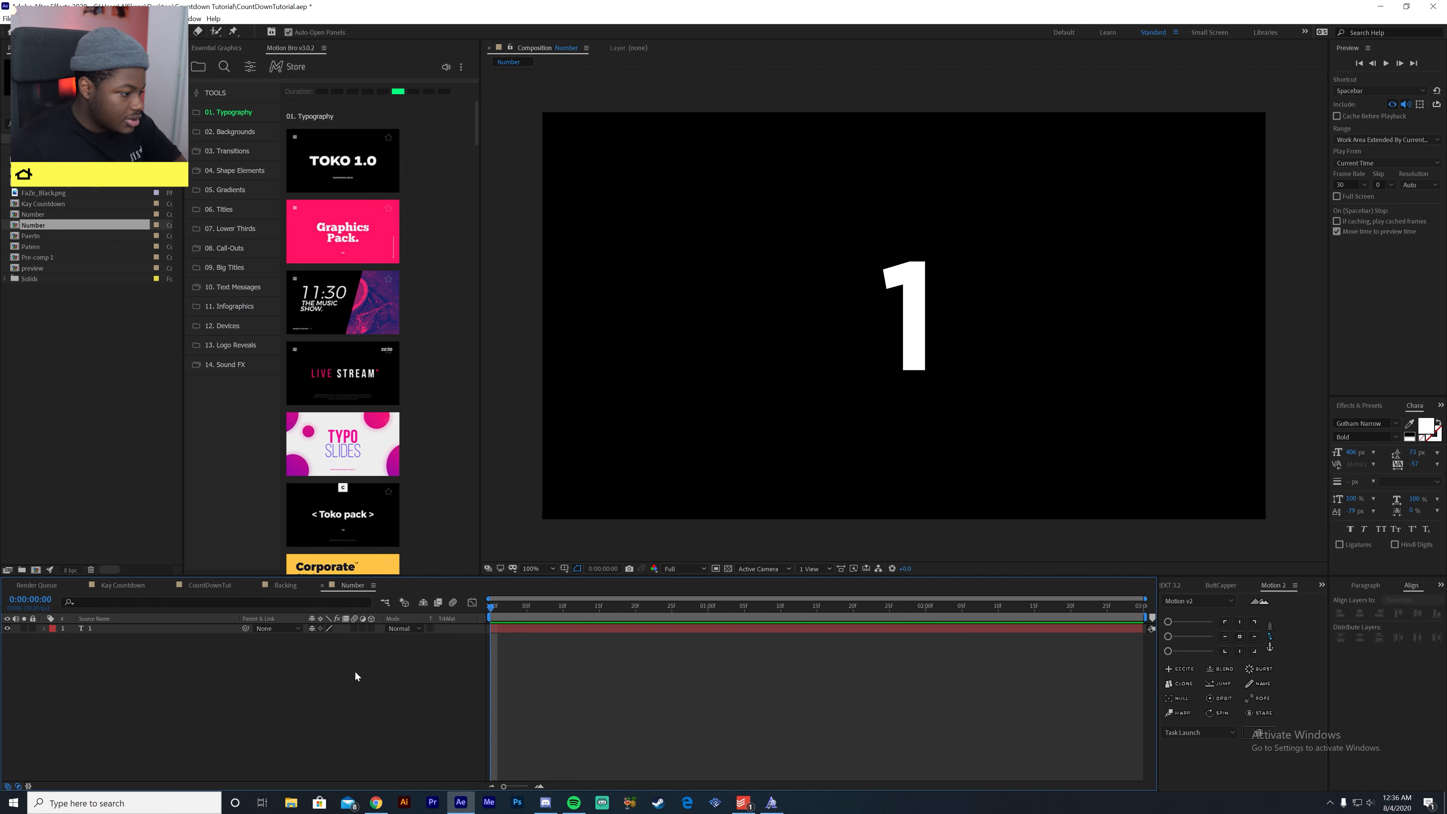
- Make the "1" text layer a 3D layer and select it with the Selection tool
left_click(371, 628)
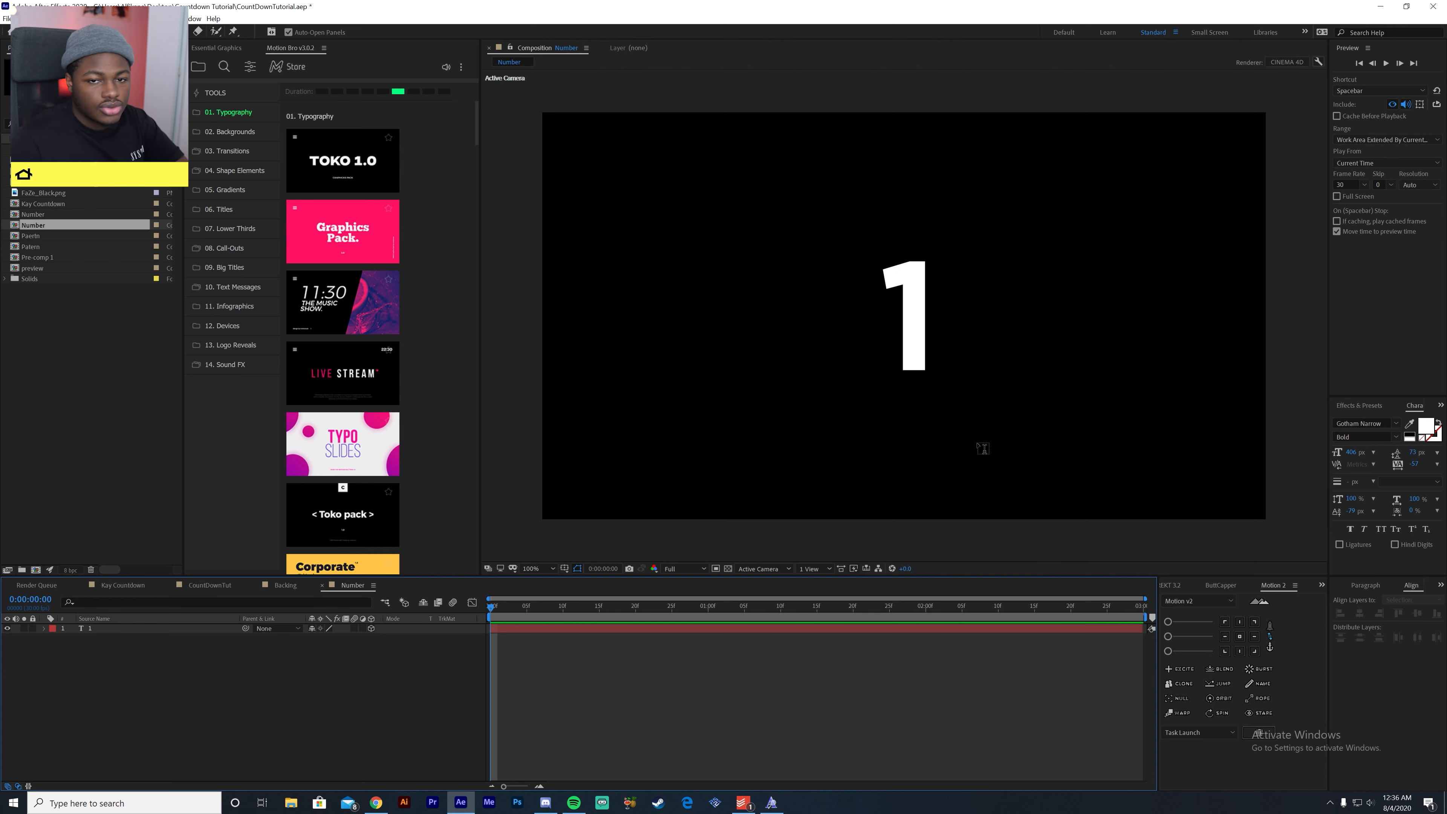
left_click(26, 33)
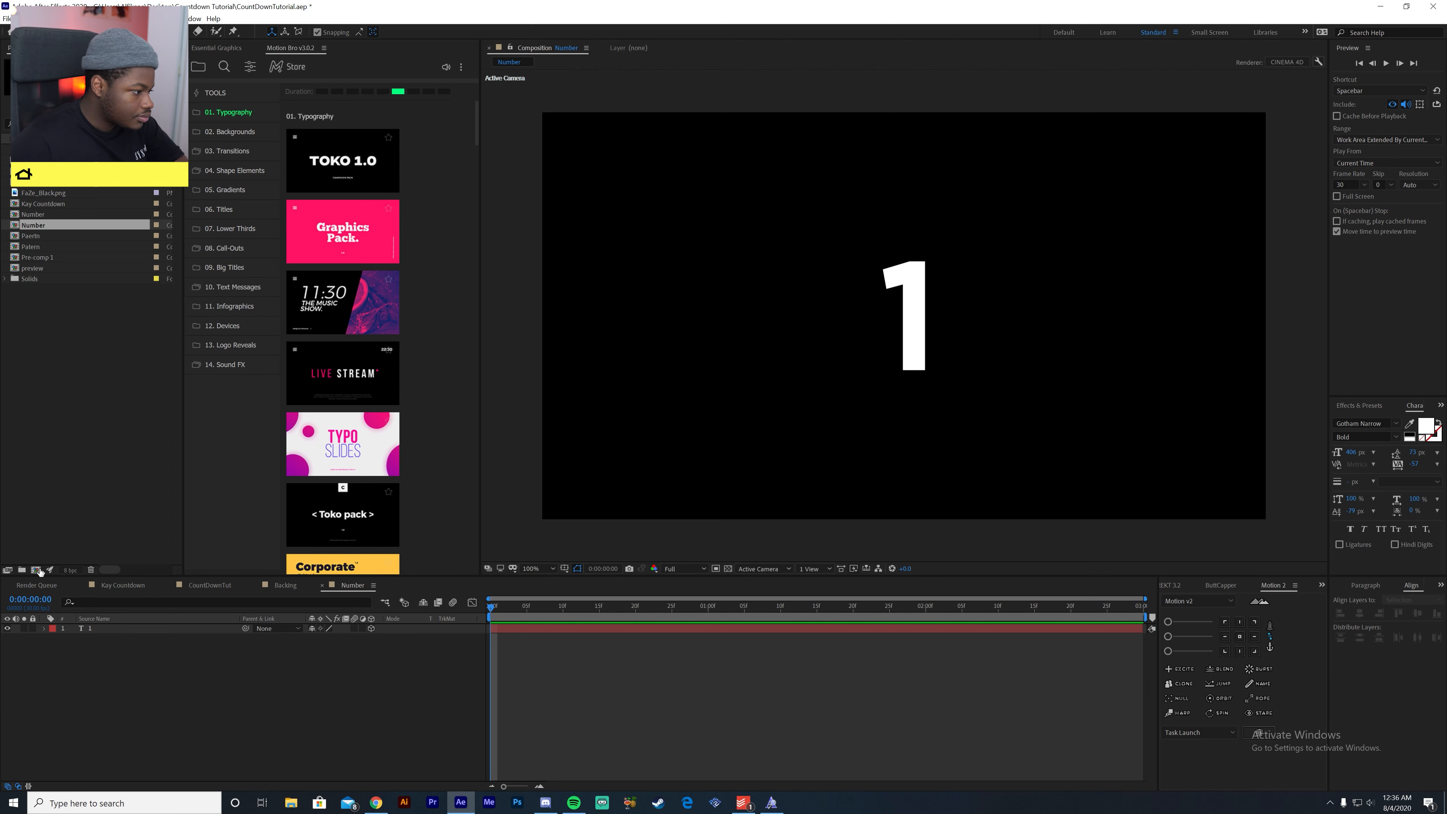
left_click(111, 630)
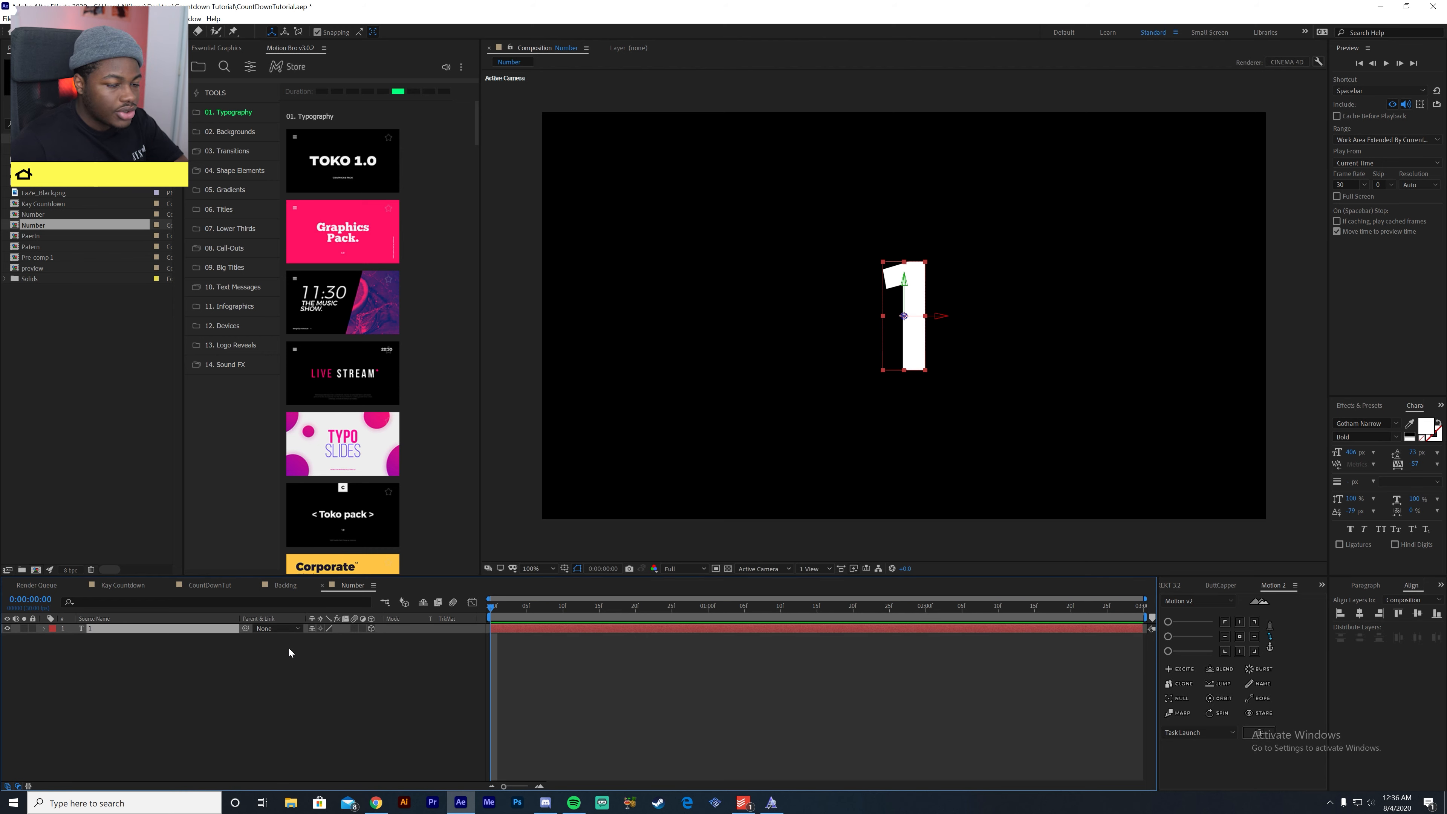
- Show the digit from the Top view and set its geometry extrusion depth to 50
left_click(41, 629)
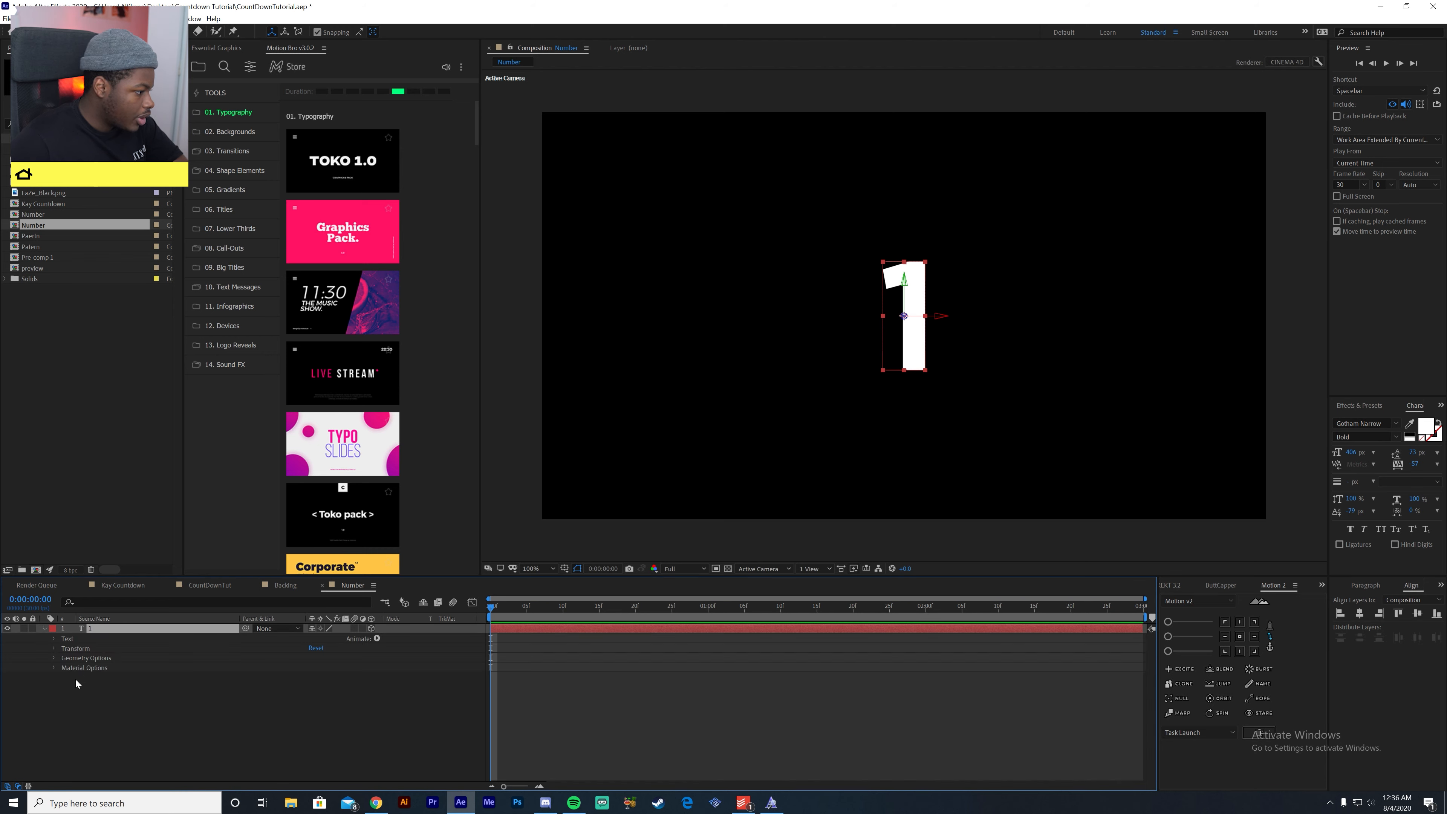
left_click(81, 658)
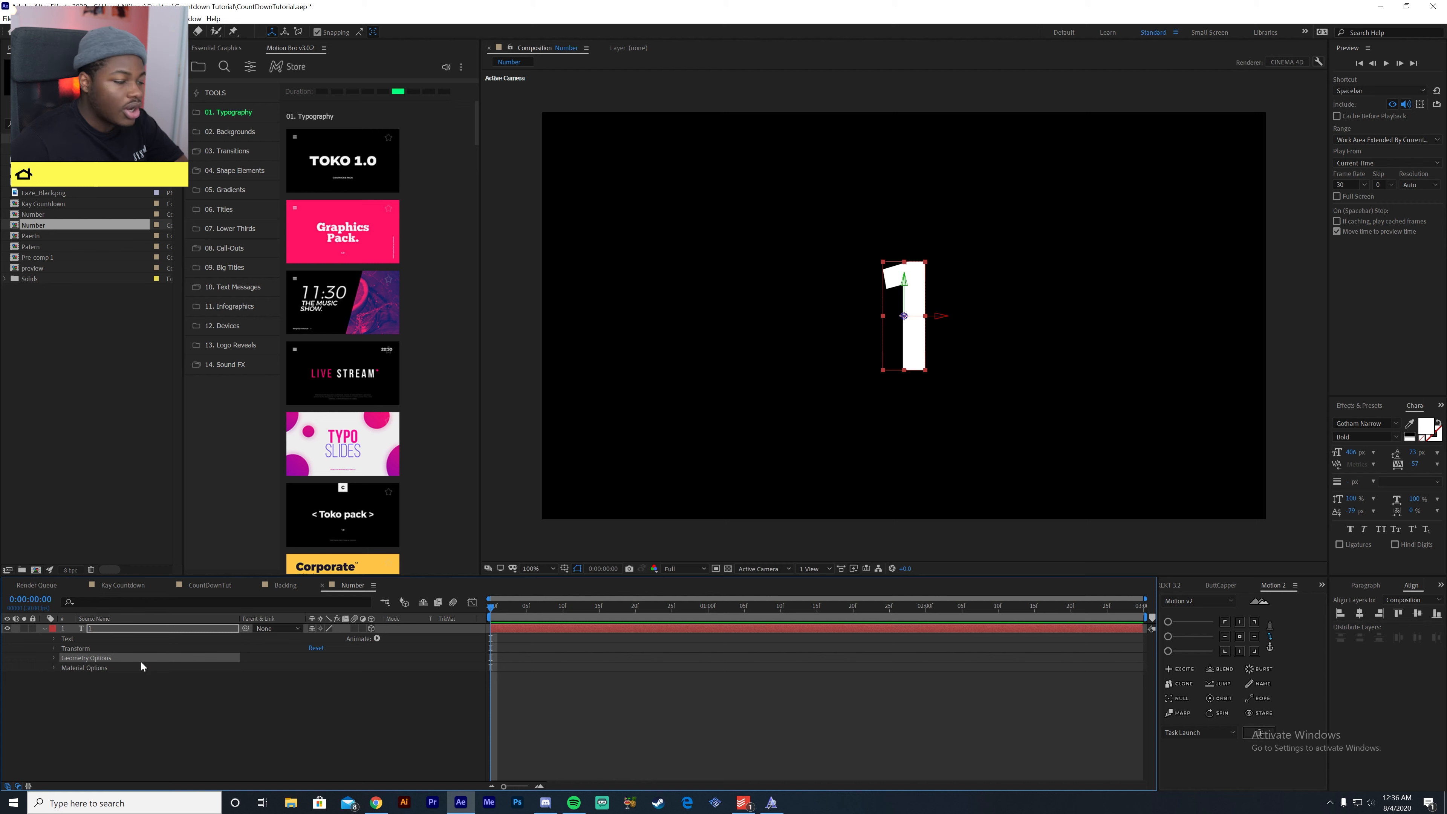
left_click(53, 659)
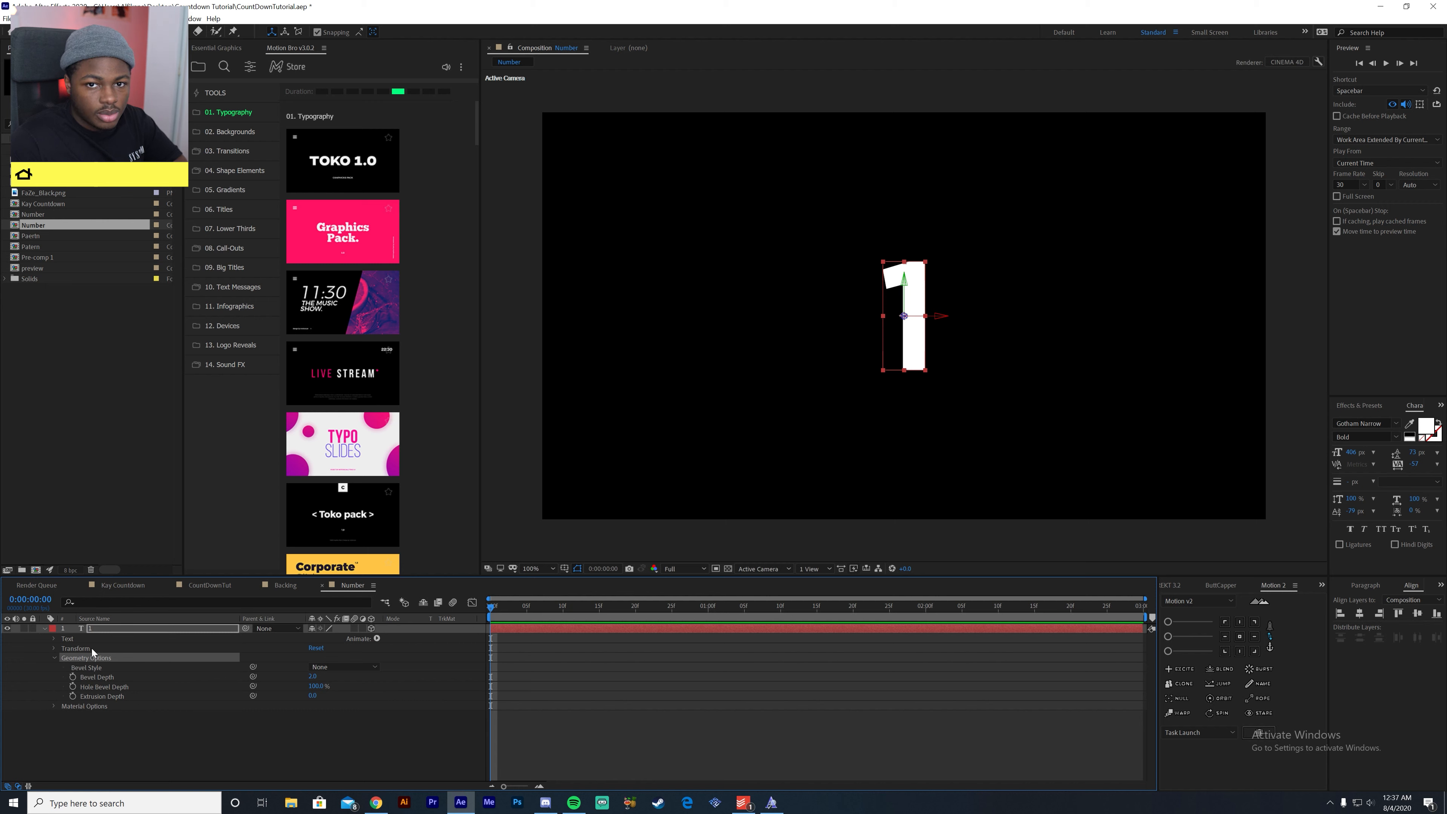
left_click(107, 678)
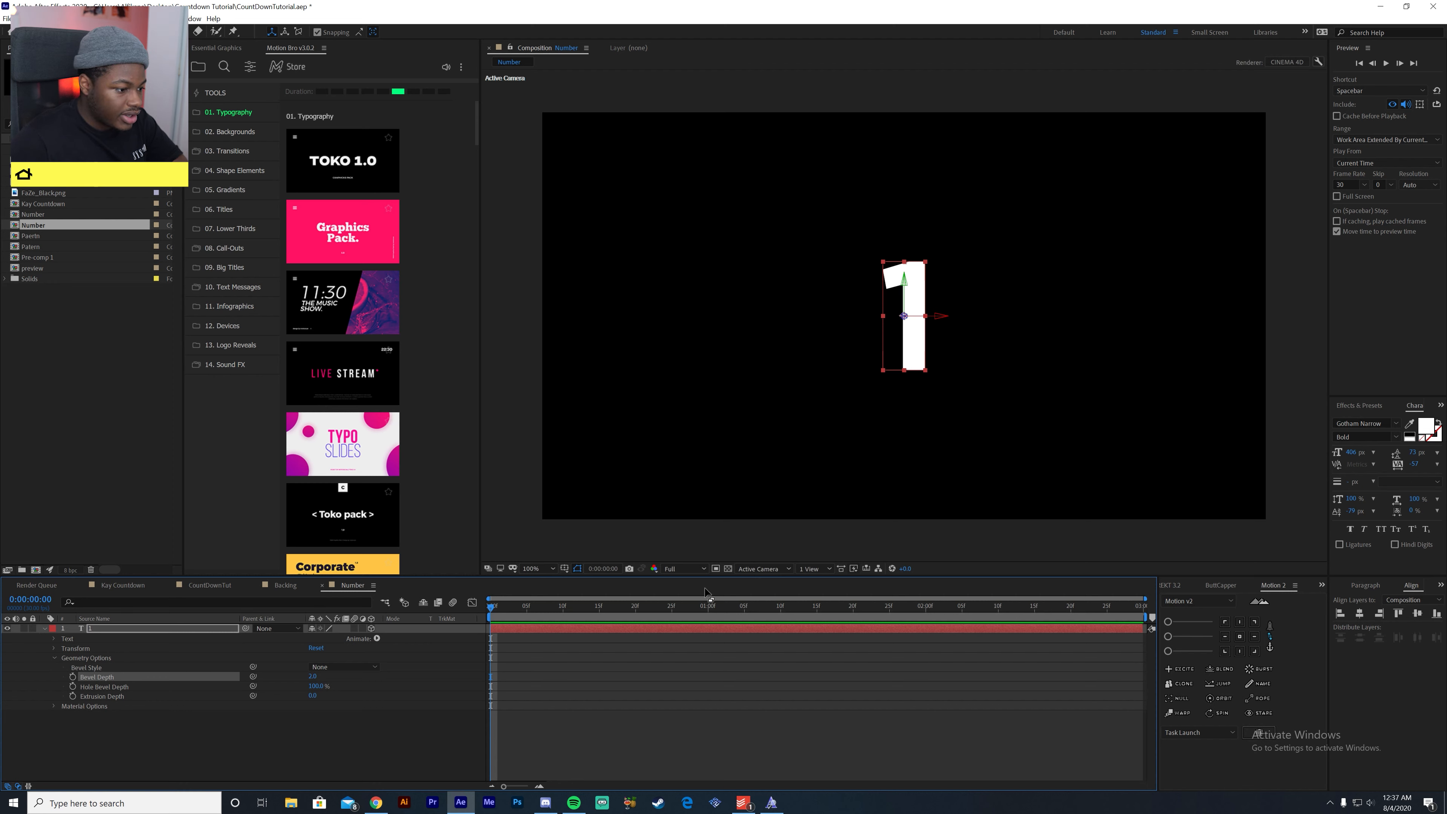
left_click(769, 569)
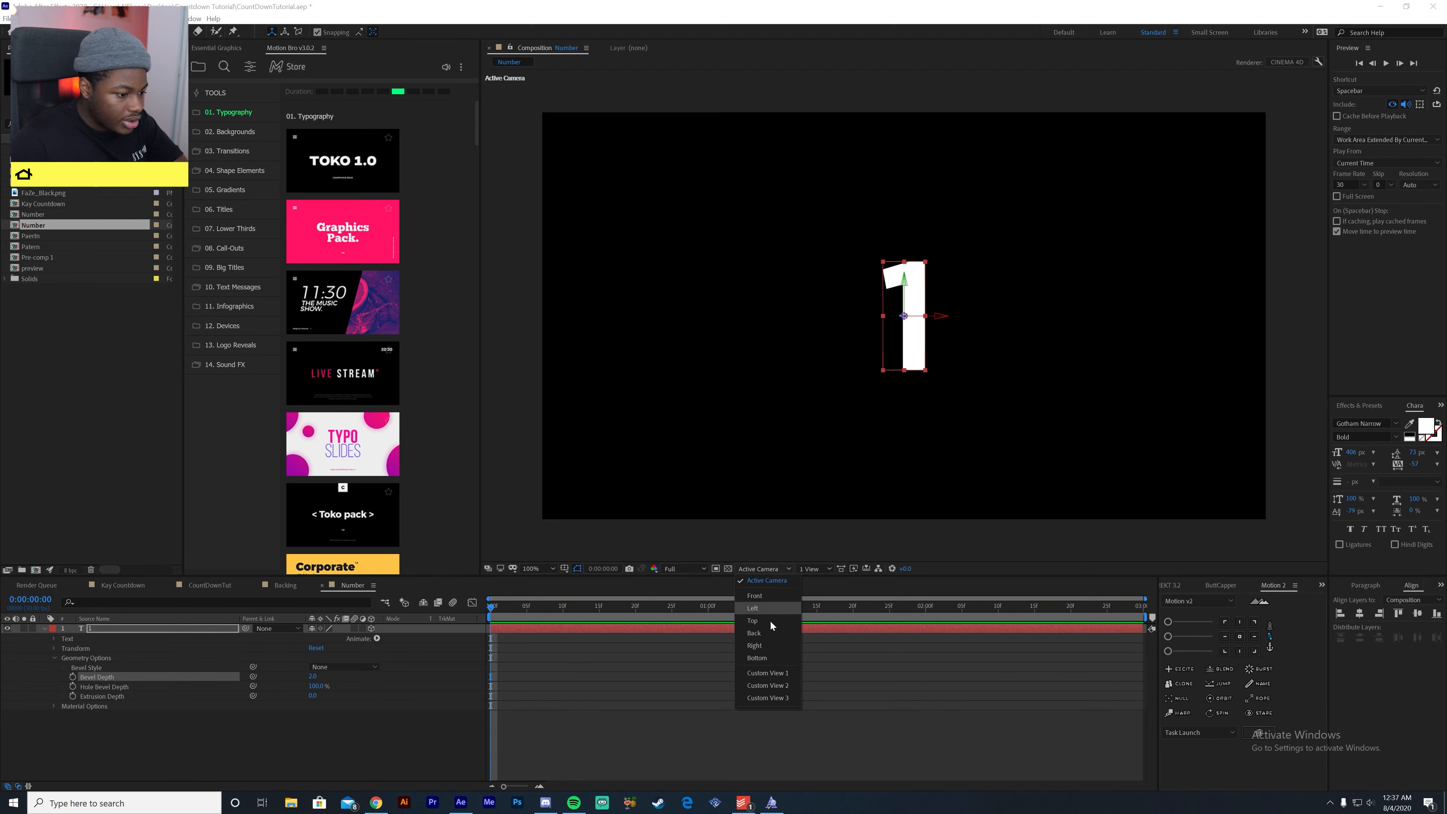
left_click(755, 623)
left_click(102, 696)
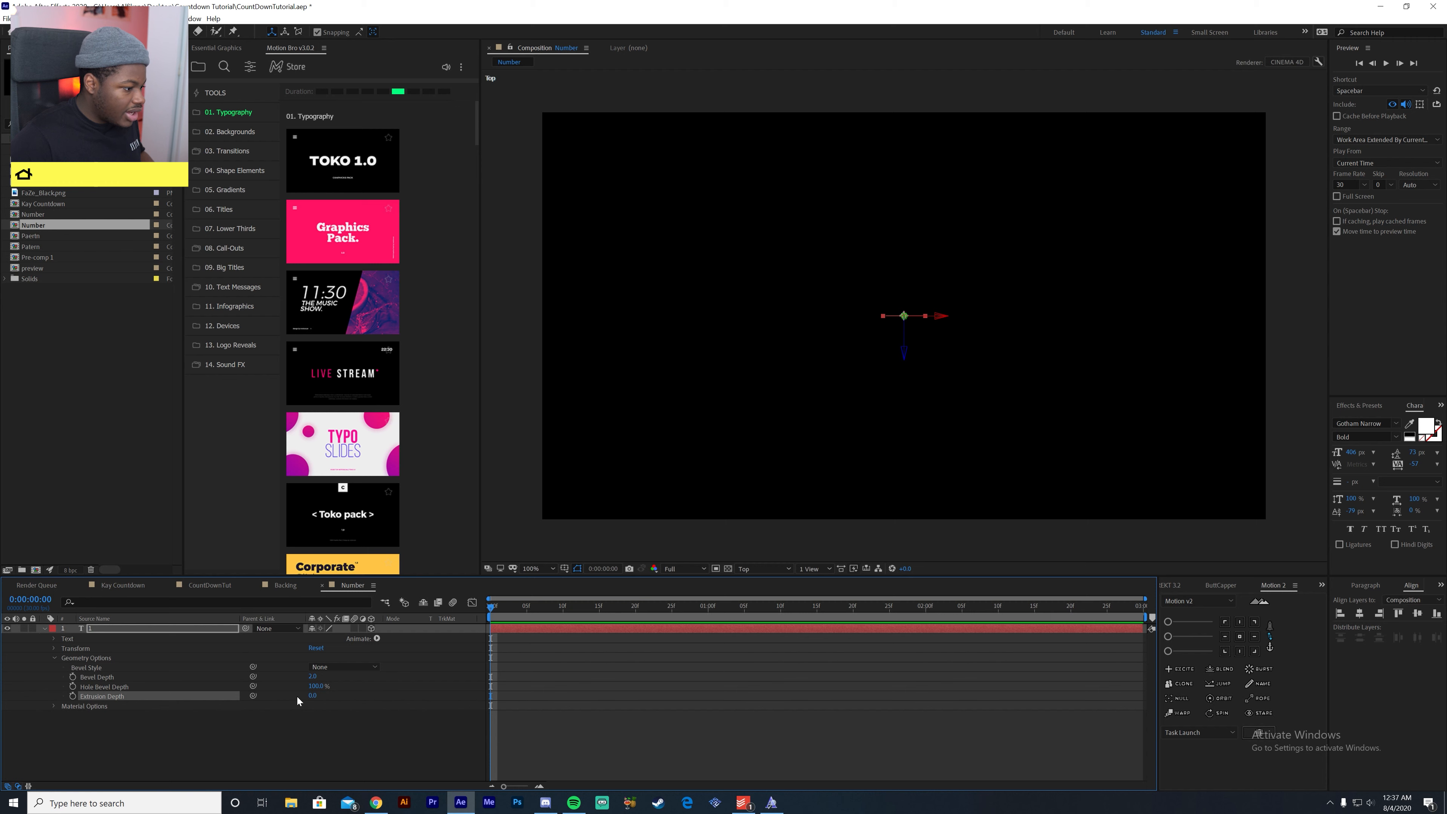
left_click_drag(310, 697, 433, 681)
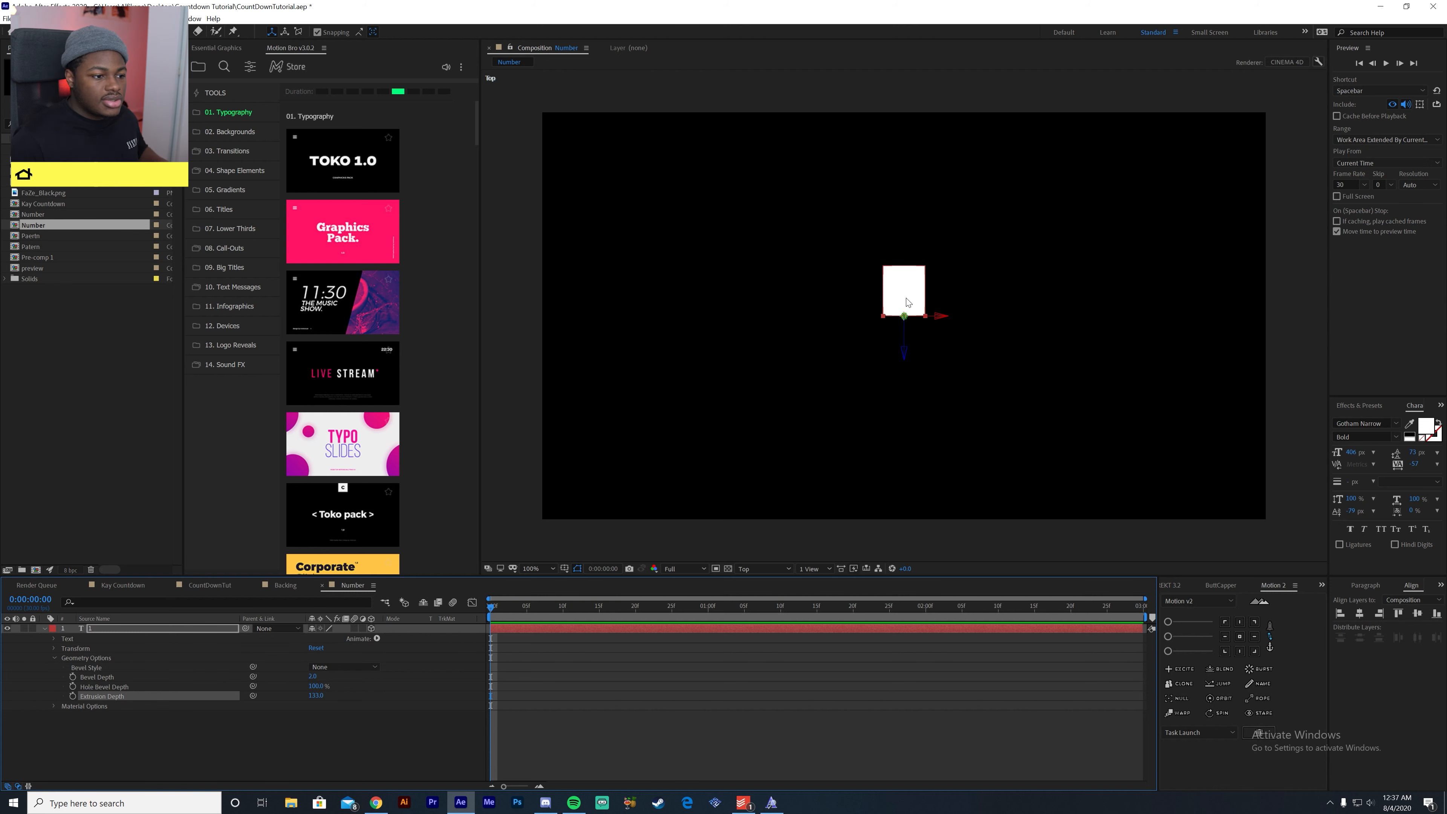
left_click(316, 695)
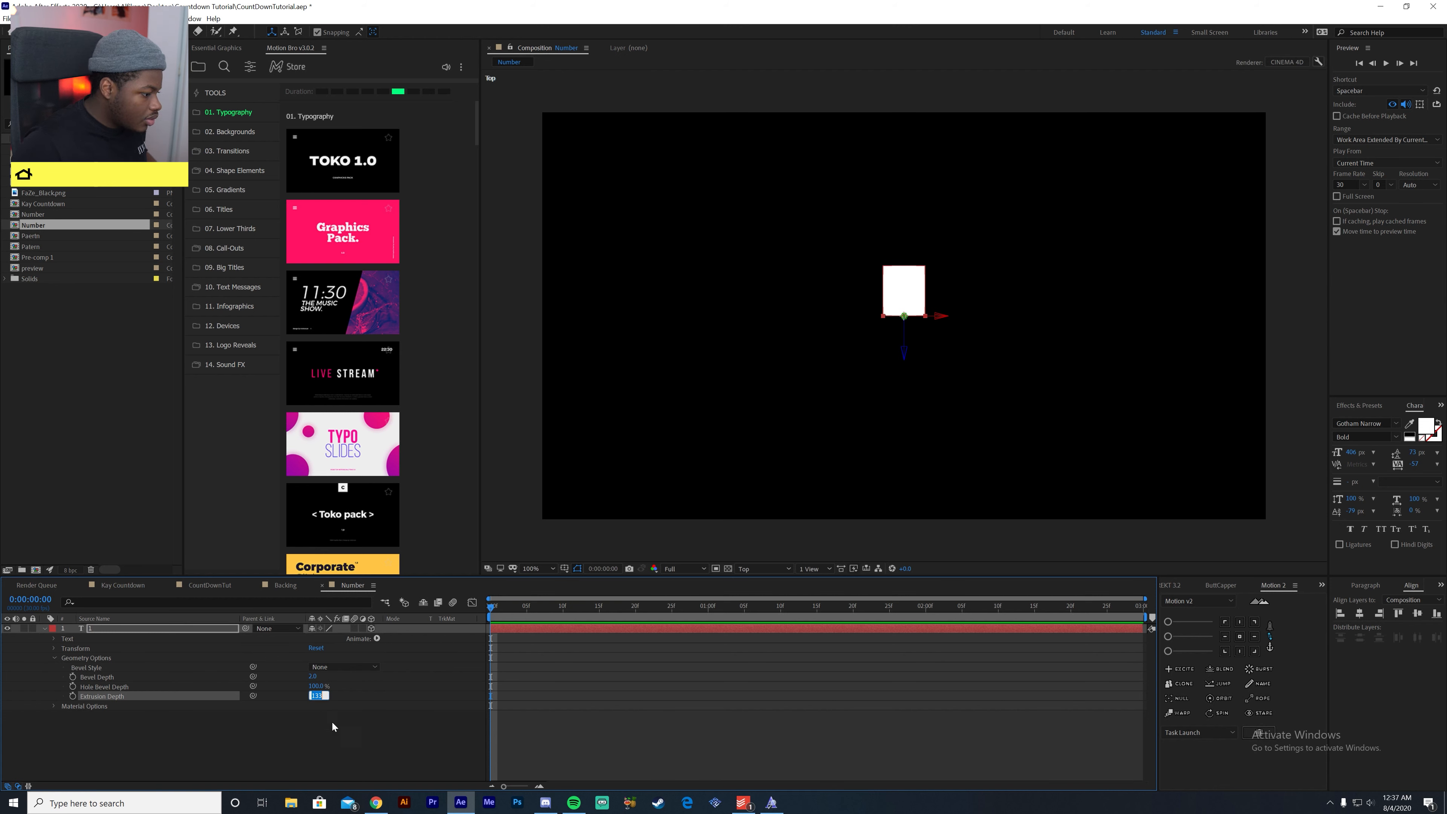
type("50")
key("Return")
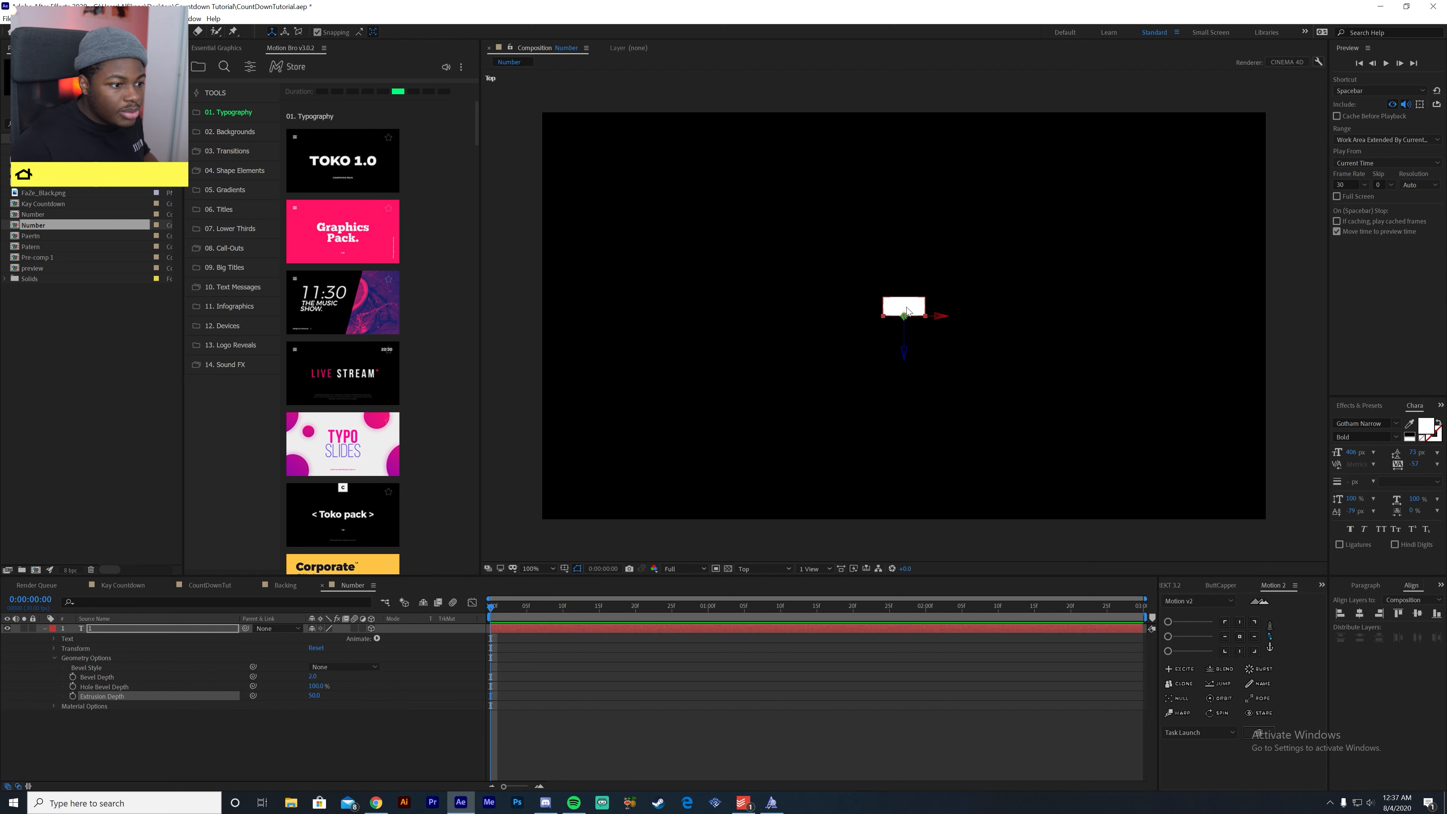
- Set the Z anchor point of the "1" layer to 25, in the middle of its extrusion
scroll(908, 311, "up", 4)
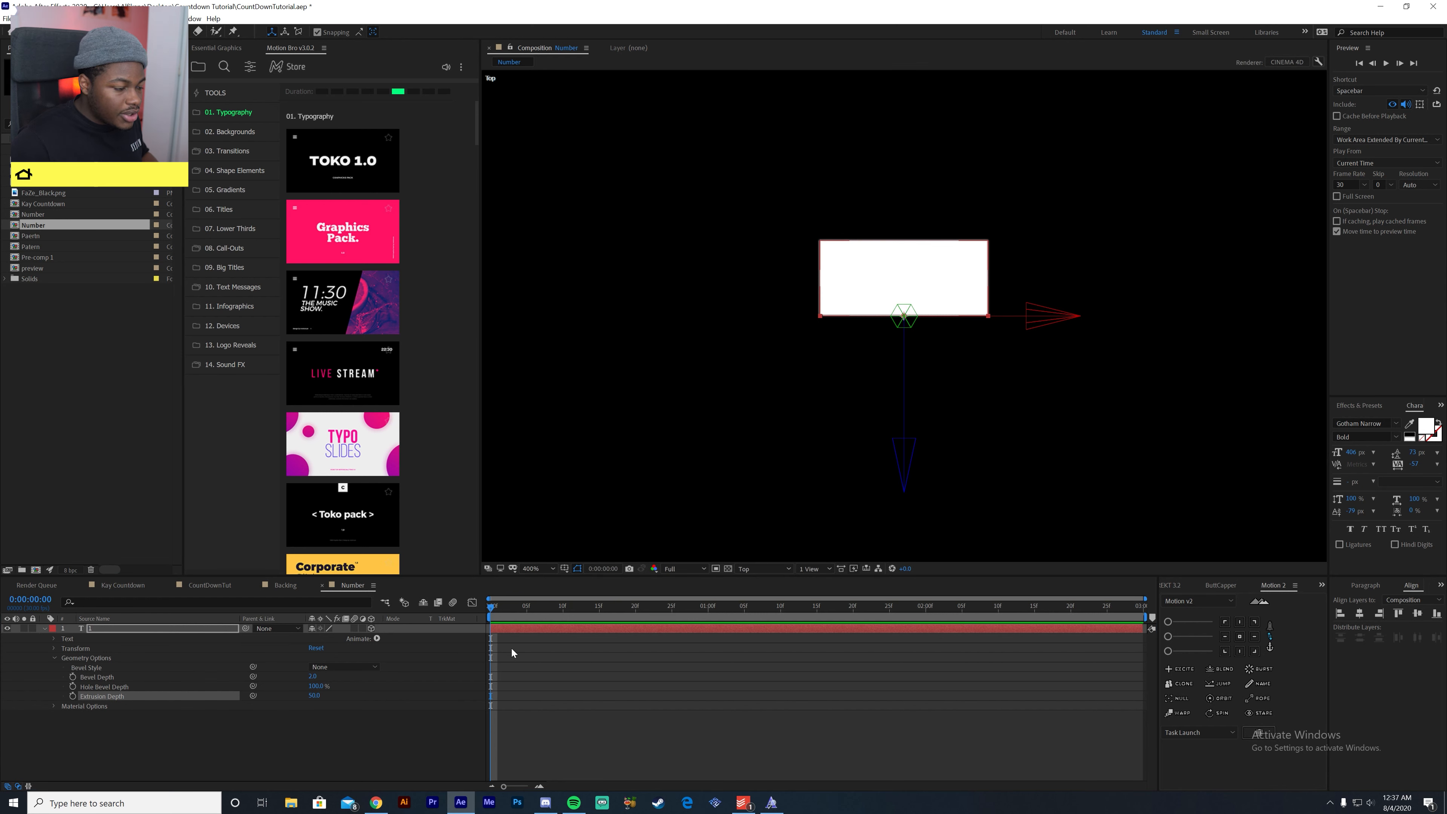
left_click(121, 739)
left_click(183, 627)
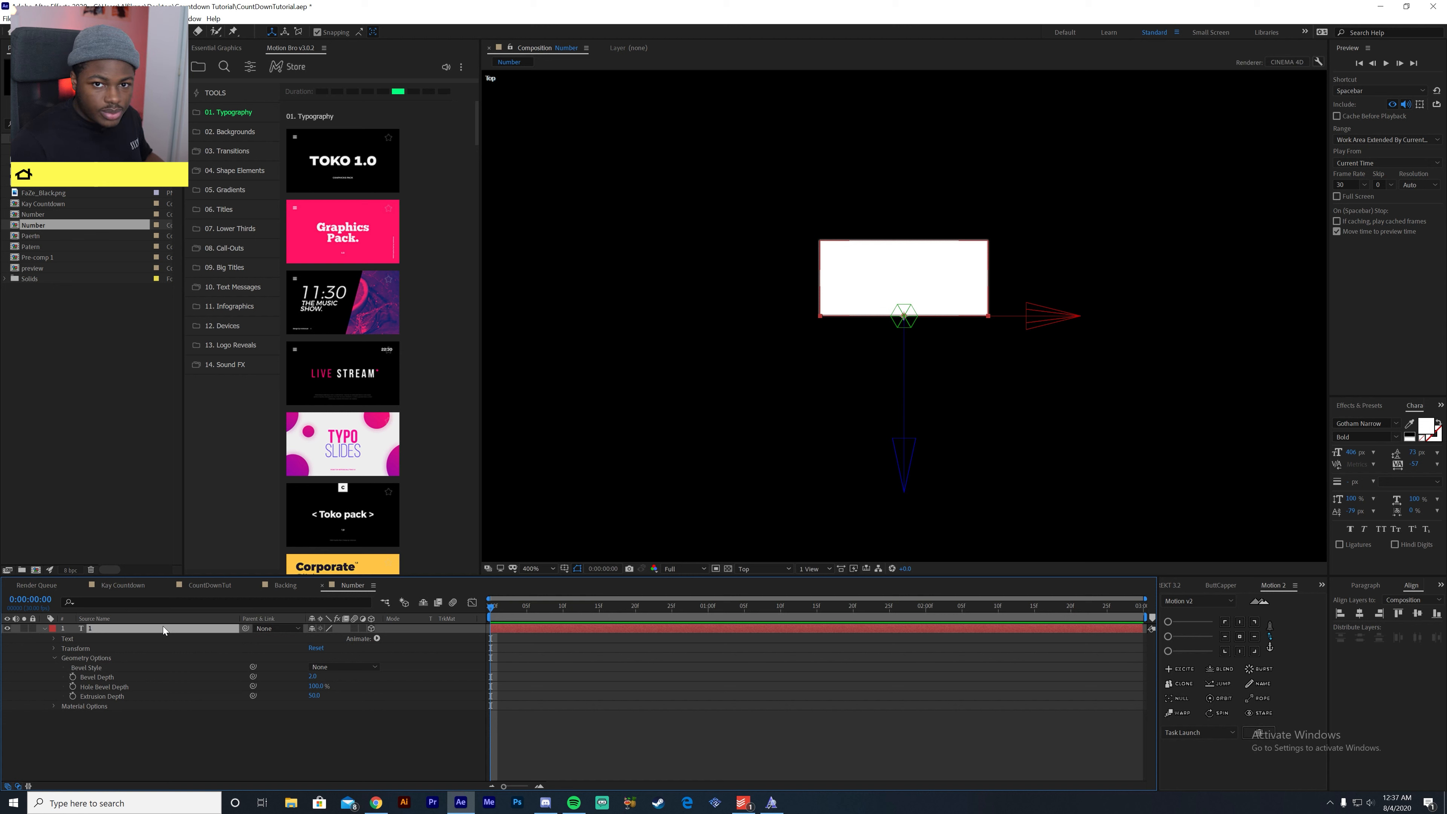
key("a")
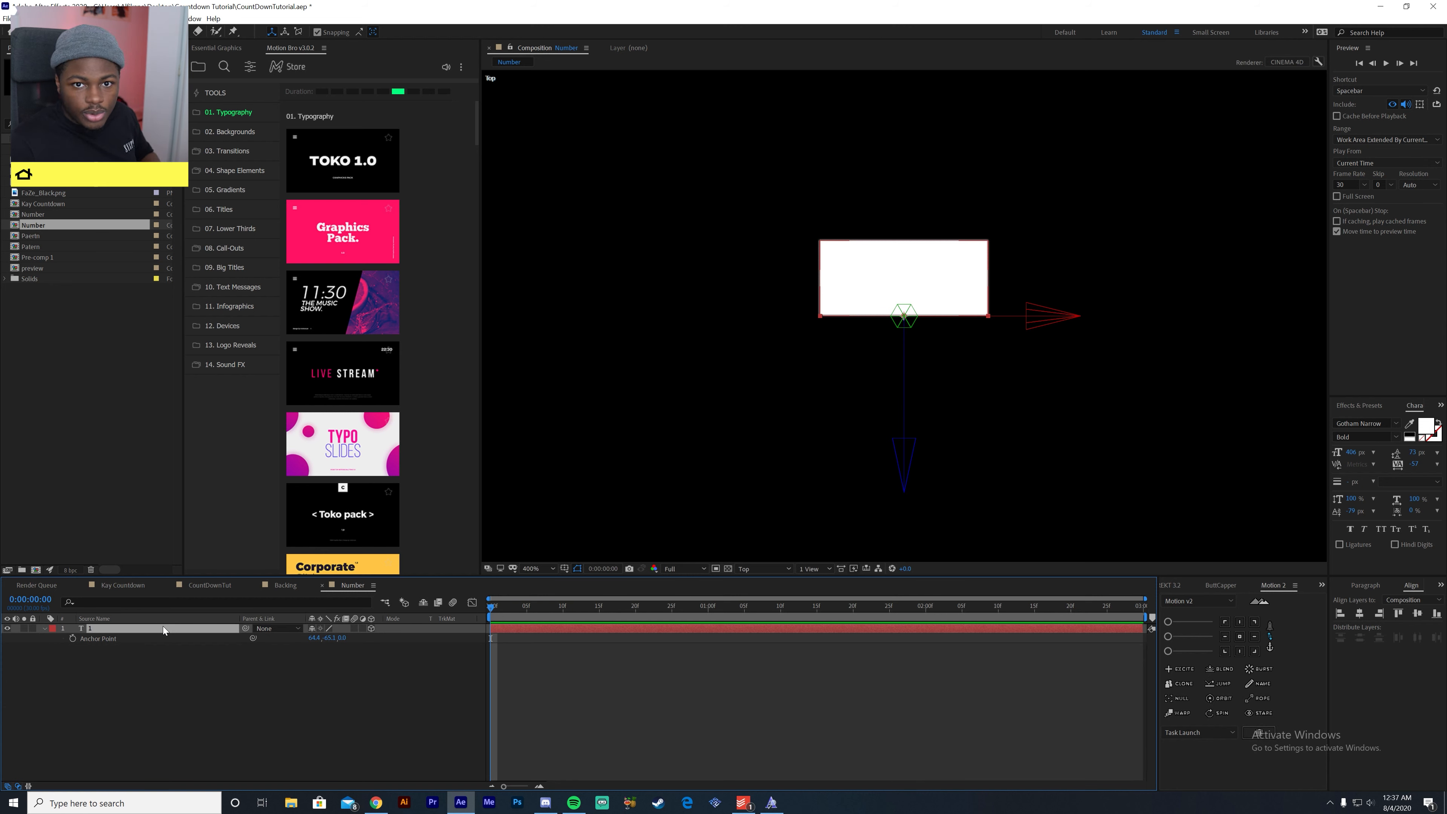
left_click_drag(328, 638, 358, 640)
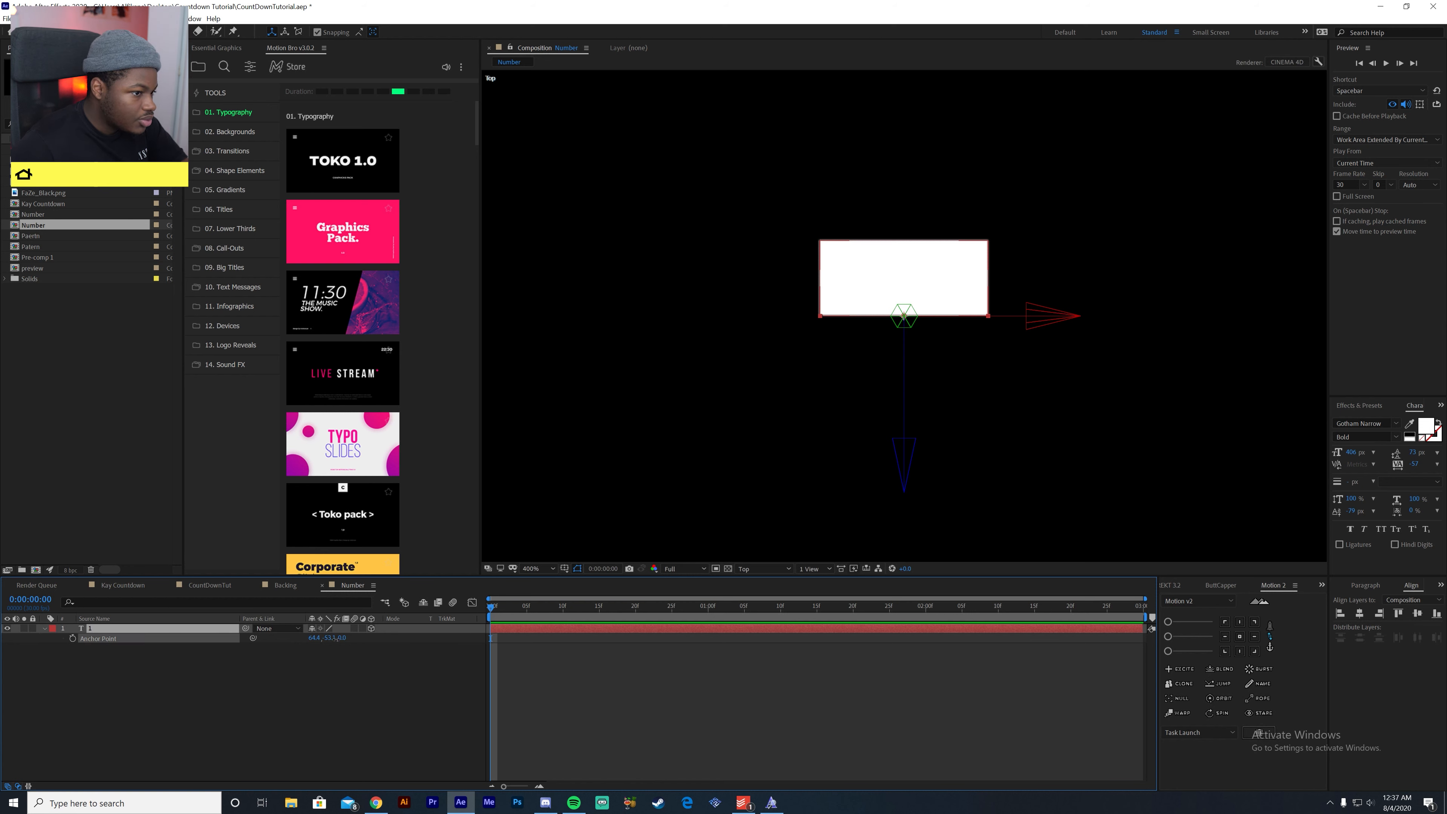
key("ctrl+z")
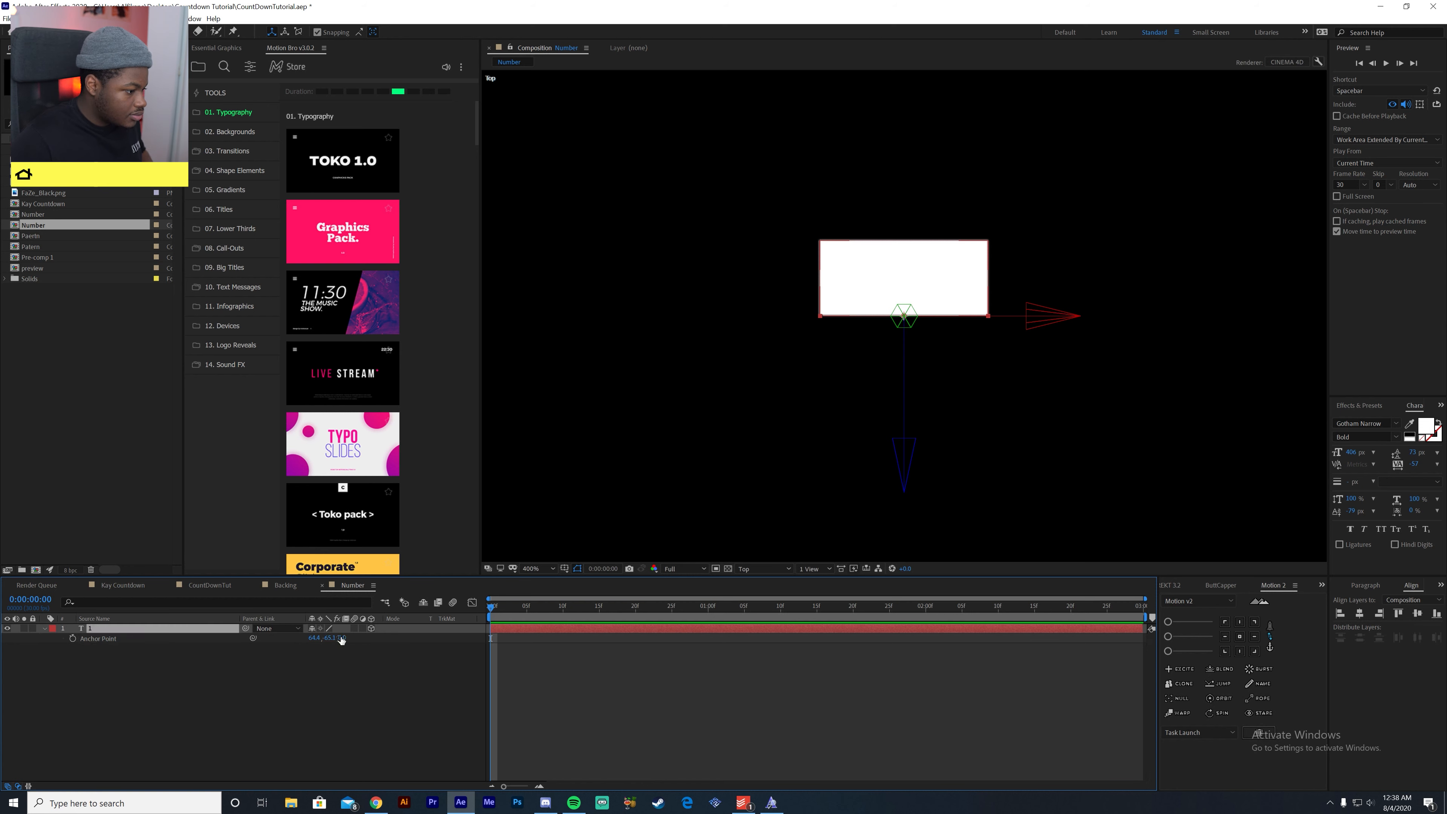
mouse_move(343, 639)
left_mouse_down()
mouse_move(372, 639)
mouse_move(360, 644)
left_mouse_up()
left_click(372, 686)
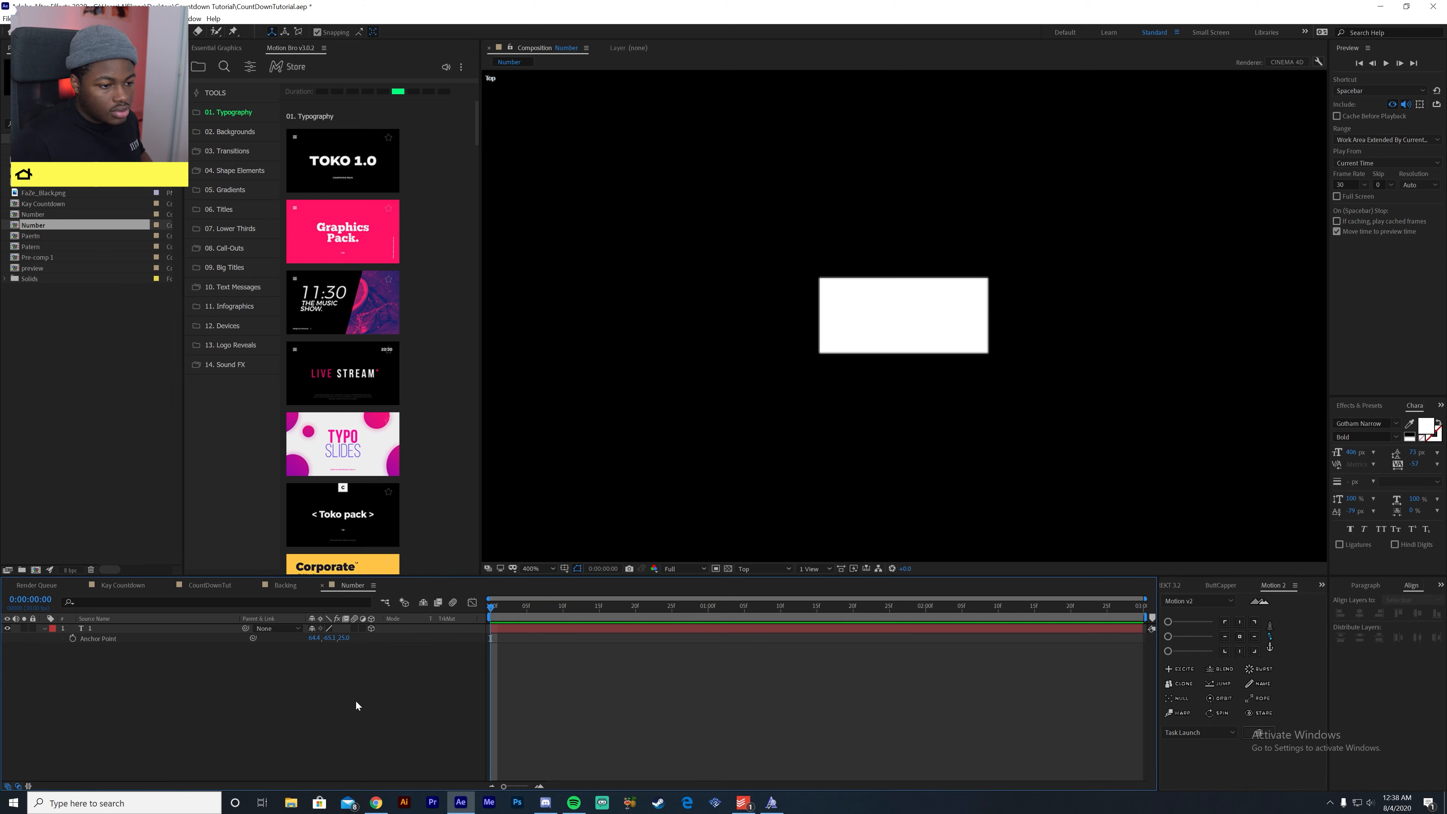
- Return the composition to the Active Camera view at 100% magnification with the "1" layer selected
left_click(216, 629)
left_click(764, 570)
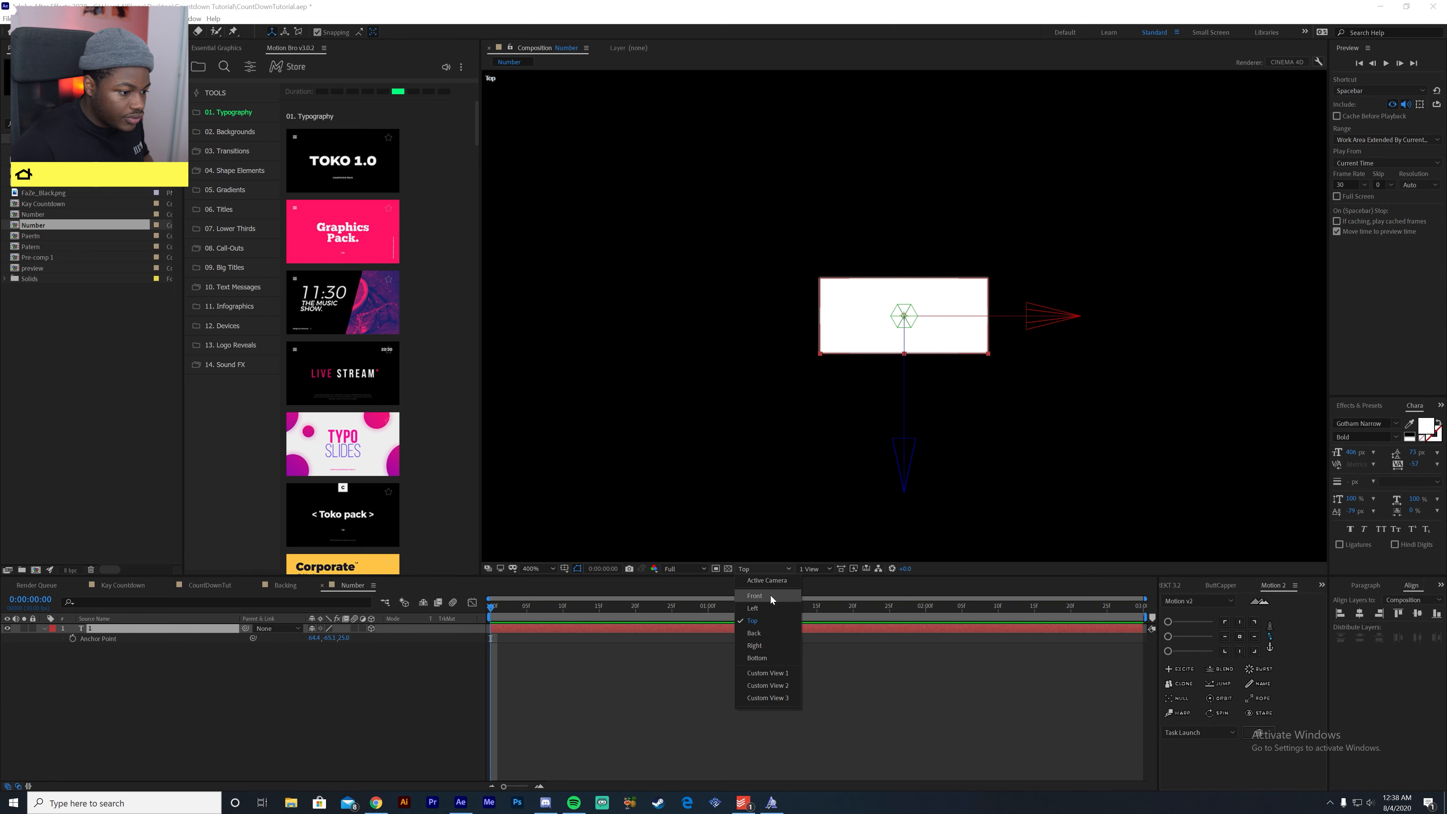
left_click(770, 596)
left_click(767, 569)
left_click(767, 596)
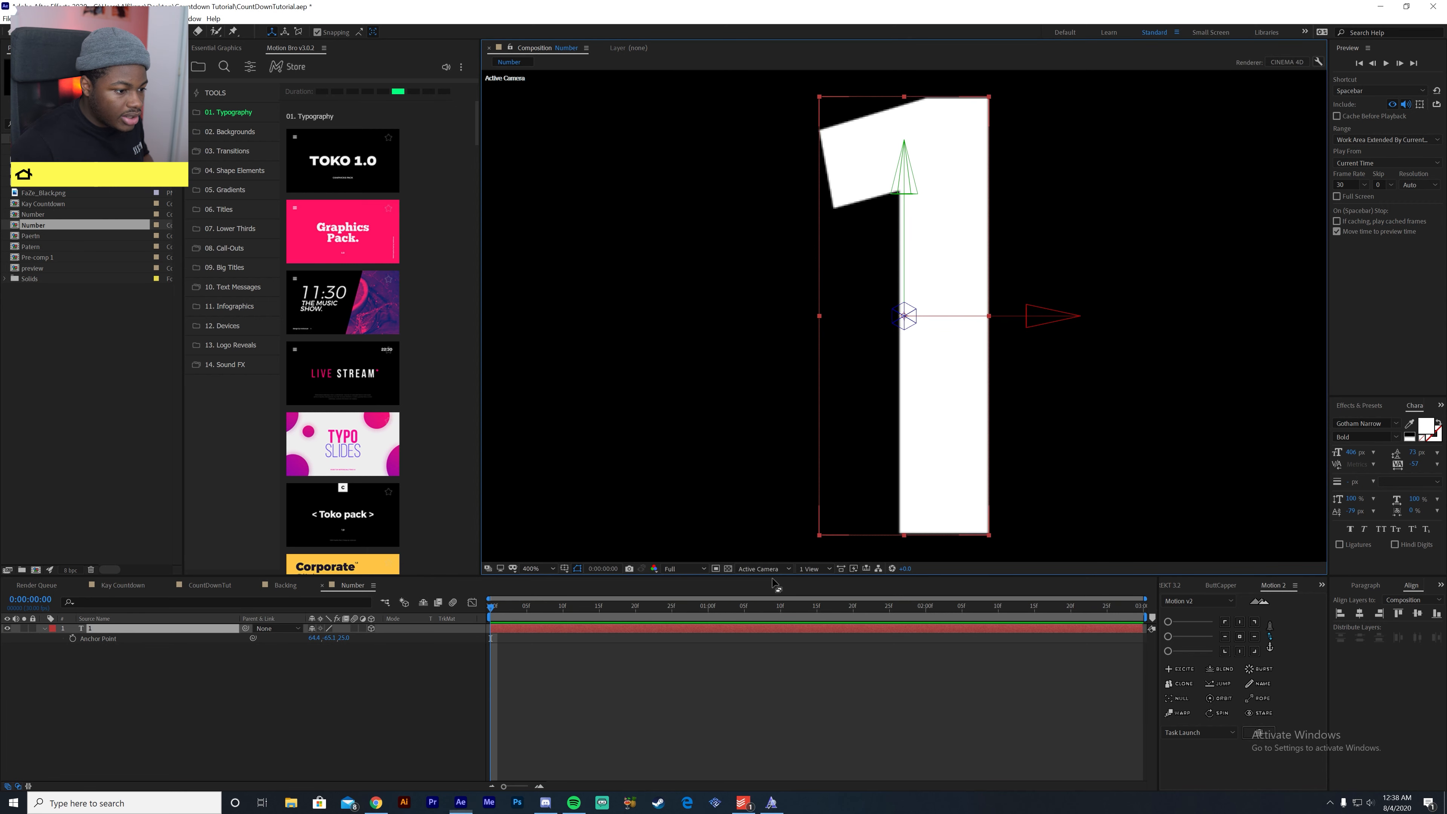
key("comma")
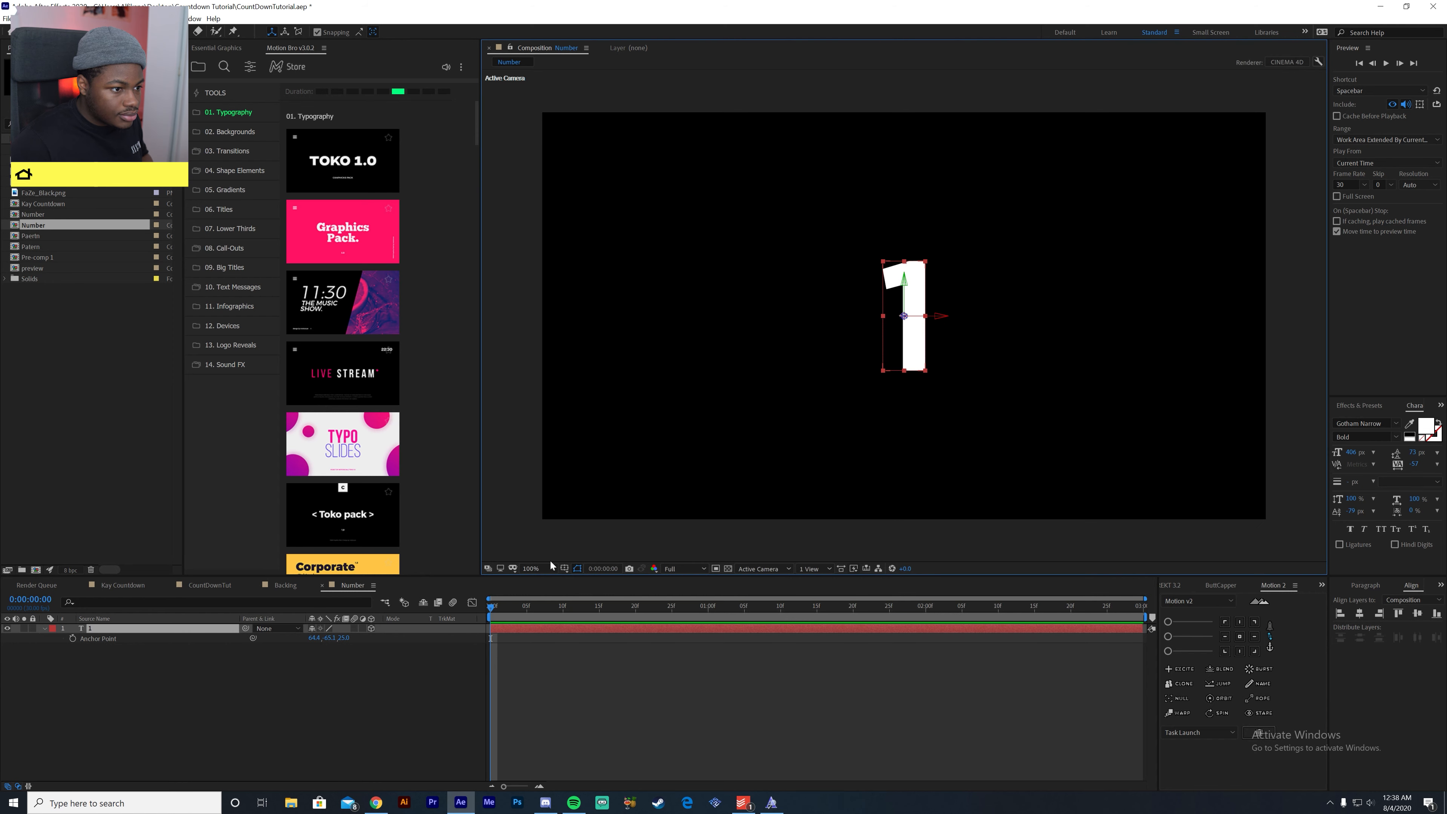
- Try rotating the "1" layer in 3D through its orientation values, and undo the rotation
left_click(198, 731)
left_click(211, 631)
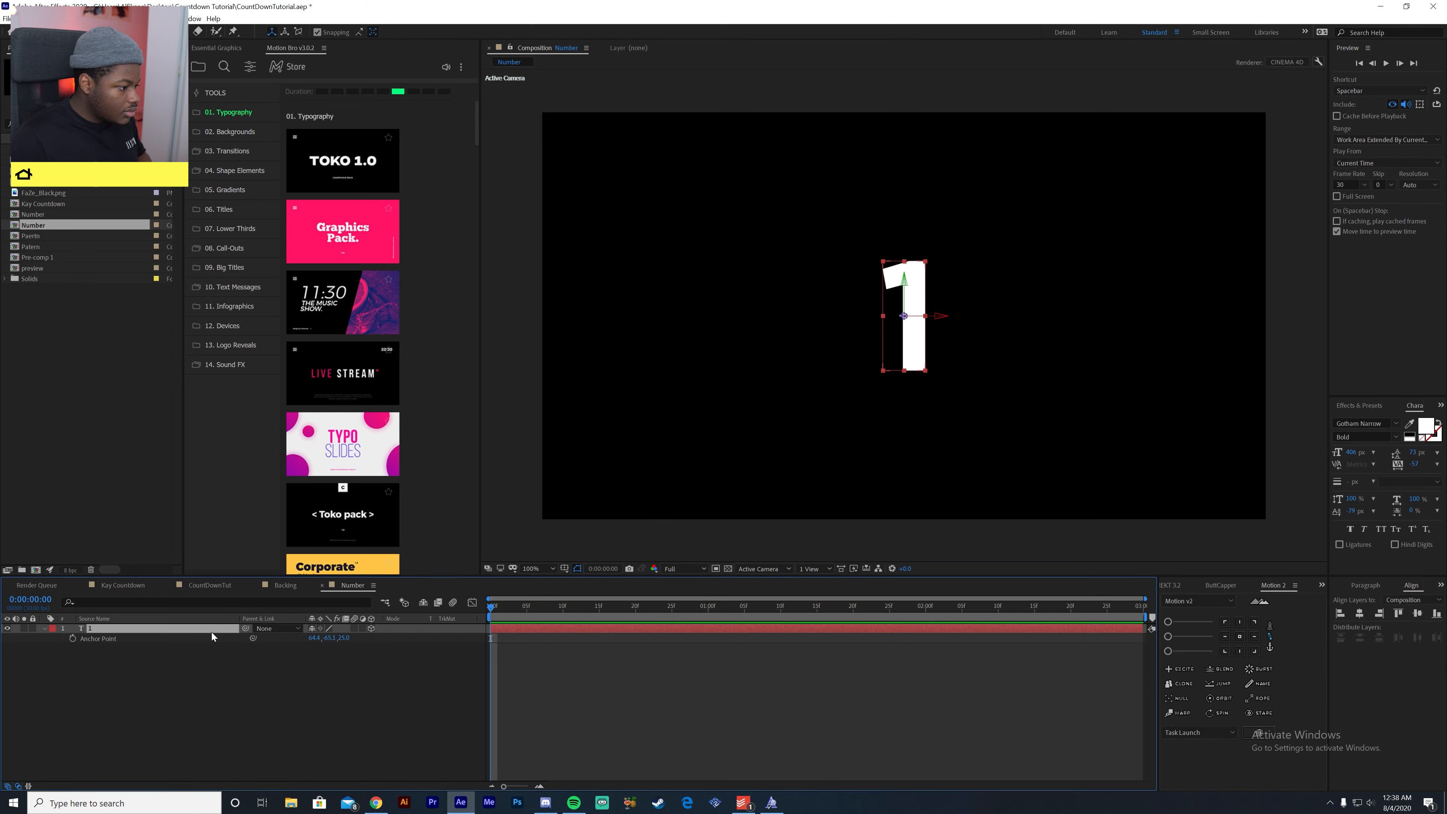
key("r")
left_click_drag(338, 644, 347, 694)
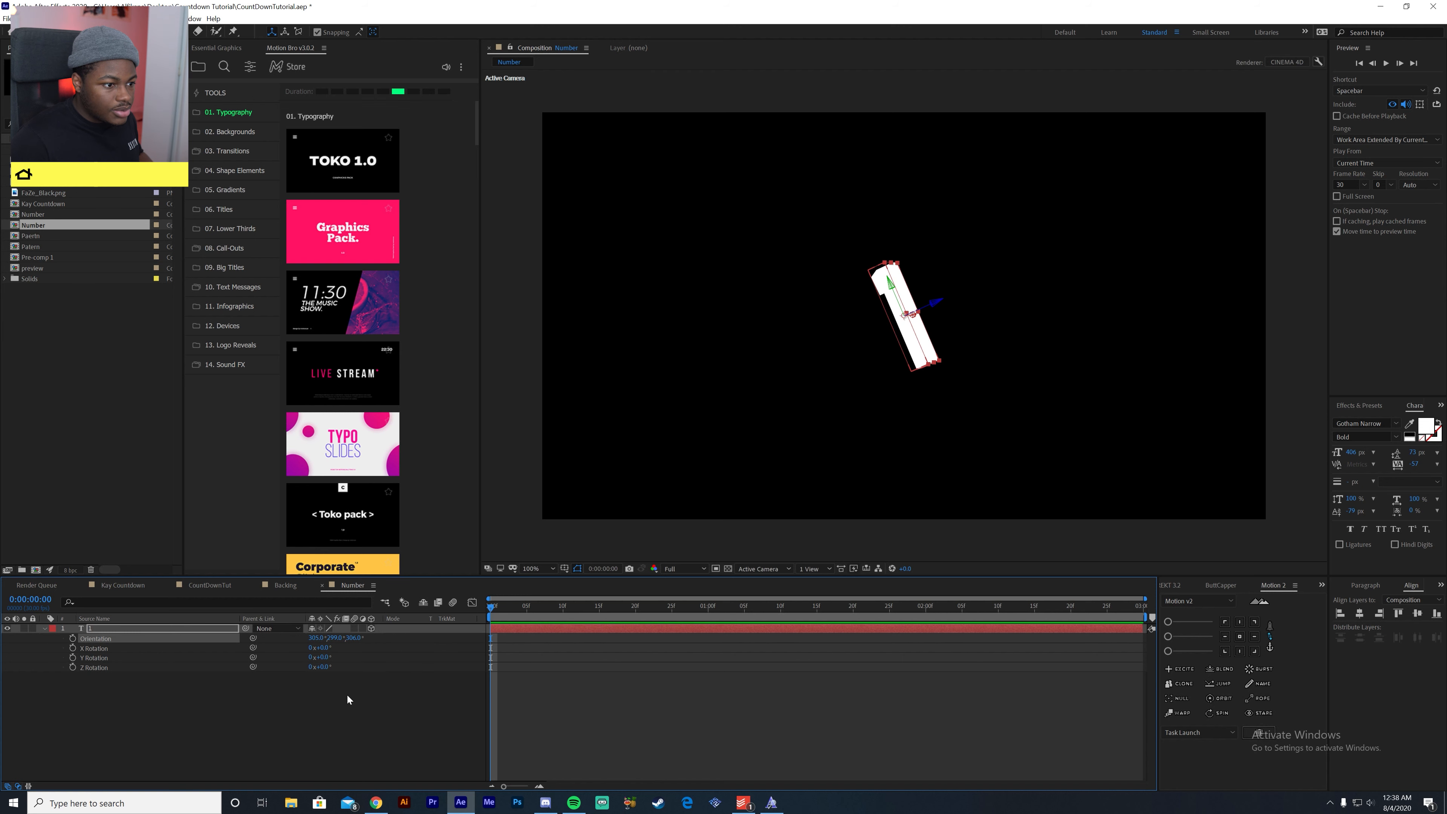
key("ctrl+z")
key("ctrl+z")
key("ctrl+z")
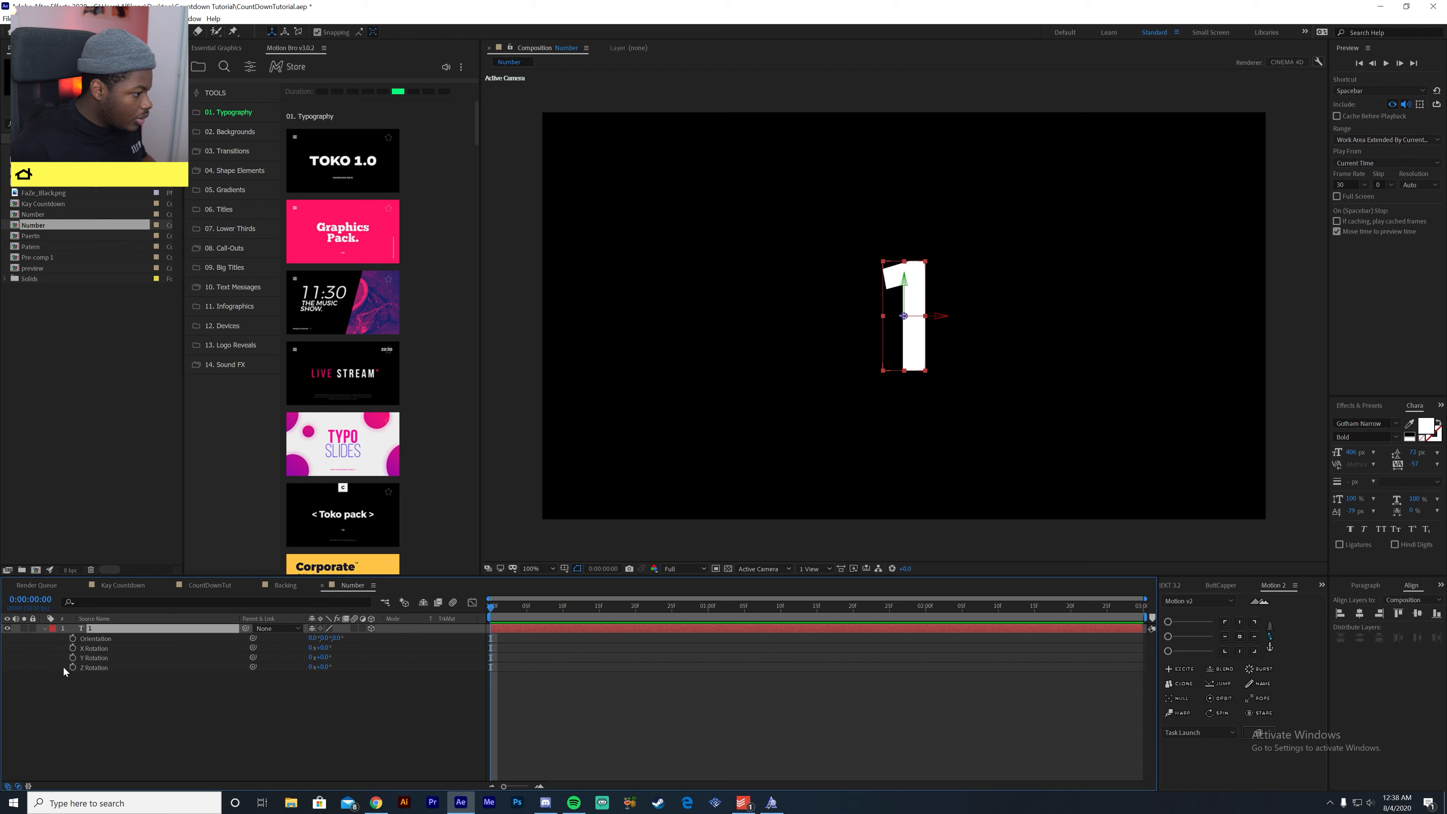
- Add a new camera layer to the Number composition with the default camera settings
left_click(296, 700)
right_click(297, 700)
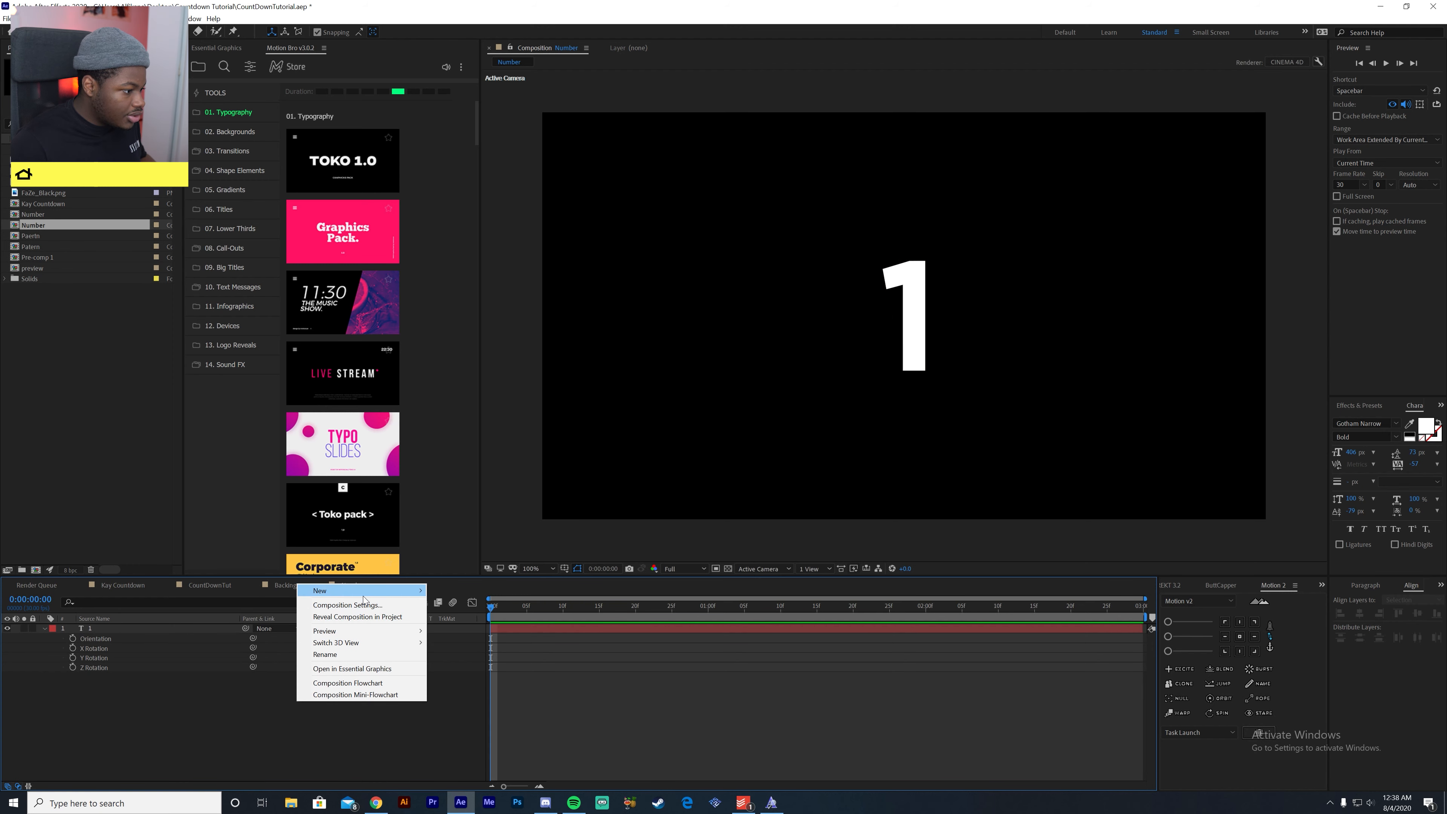
mouse_move(365, 591)
left_click(466, 638)
key("Return")
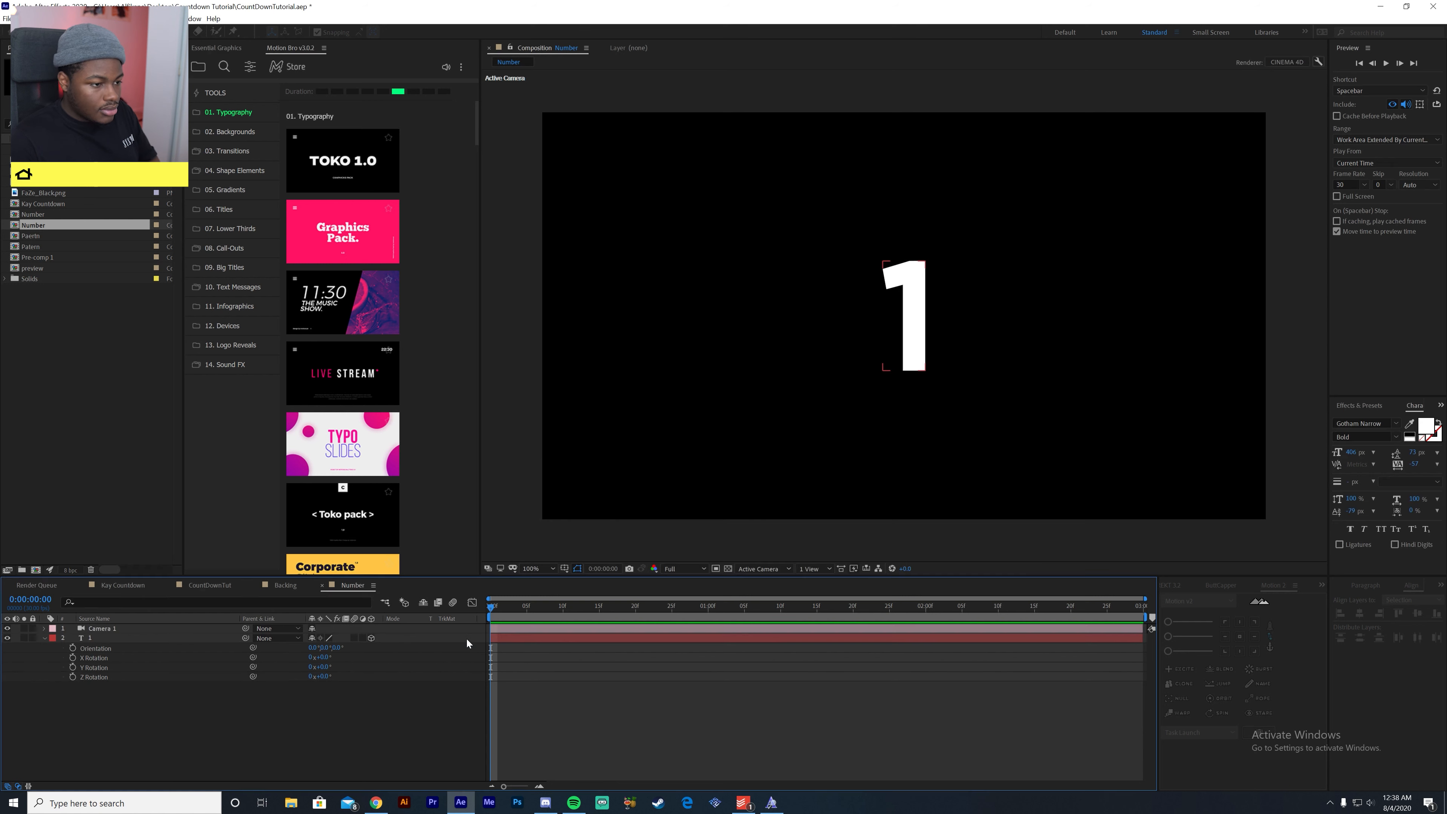
left_click(422, 708)
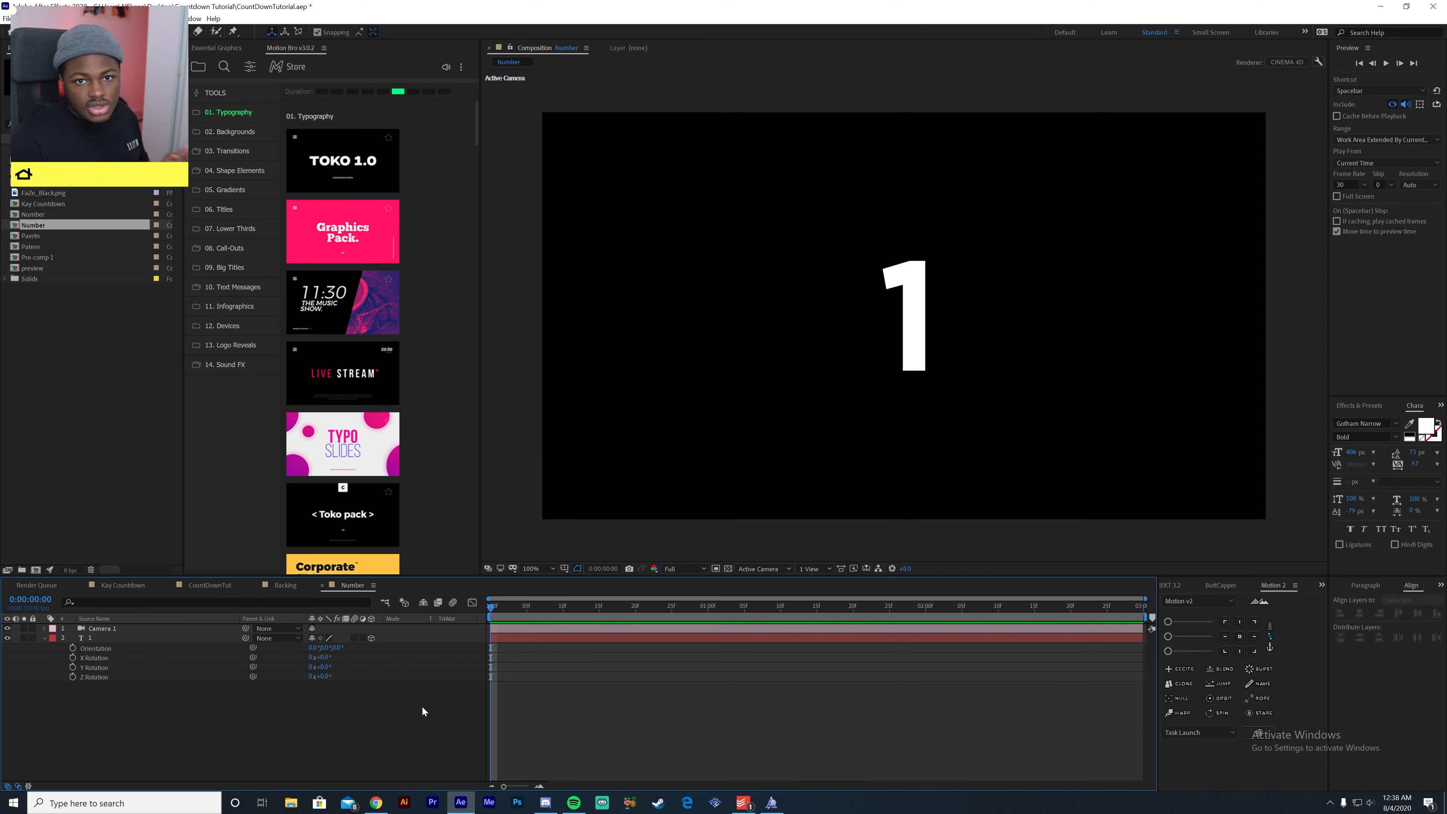
- Add a null object to the composition and make it a 3D layer
left_click(162, 638)
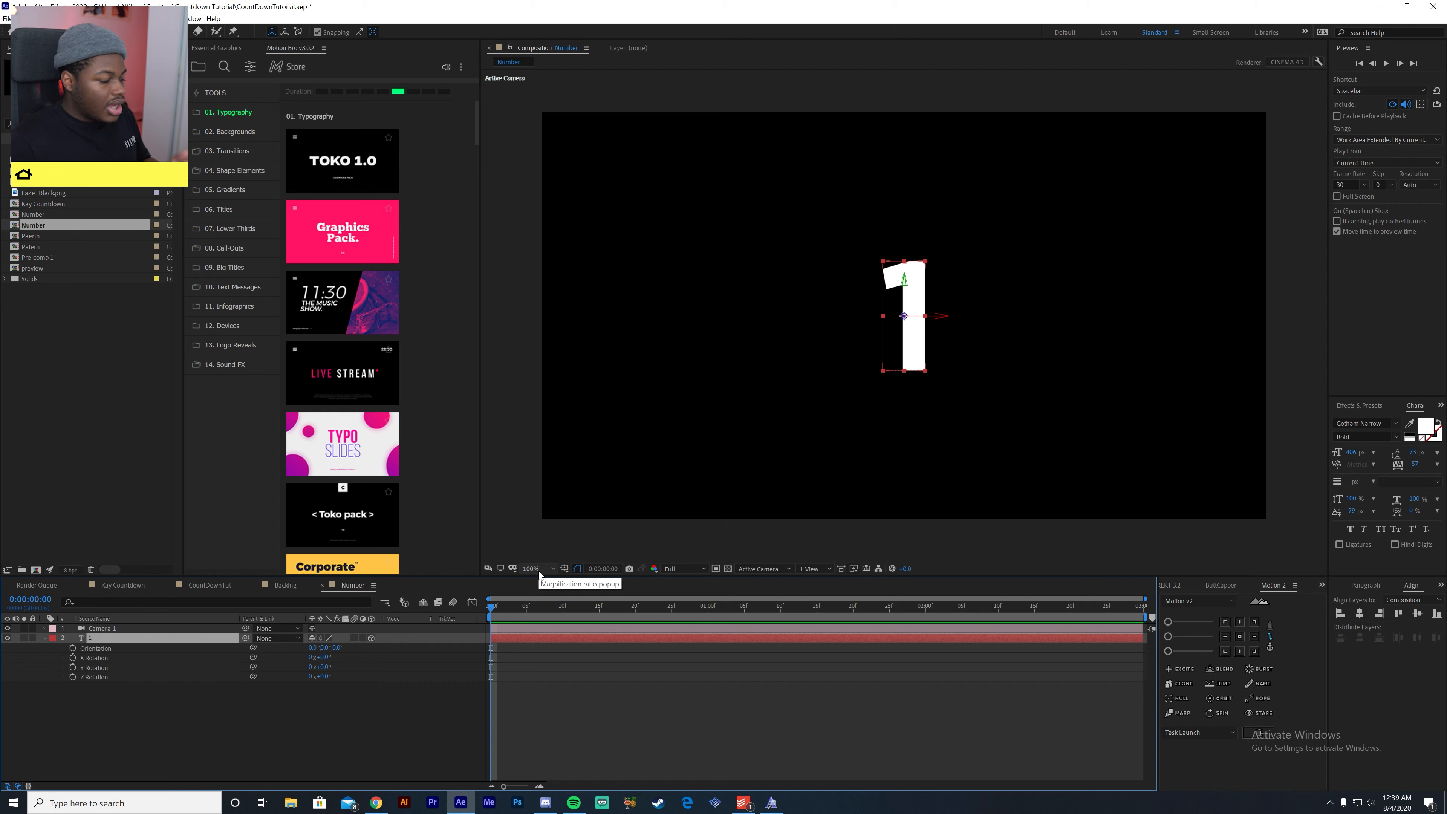
left_click(321, 715)
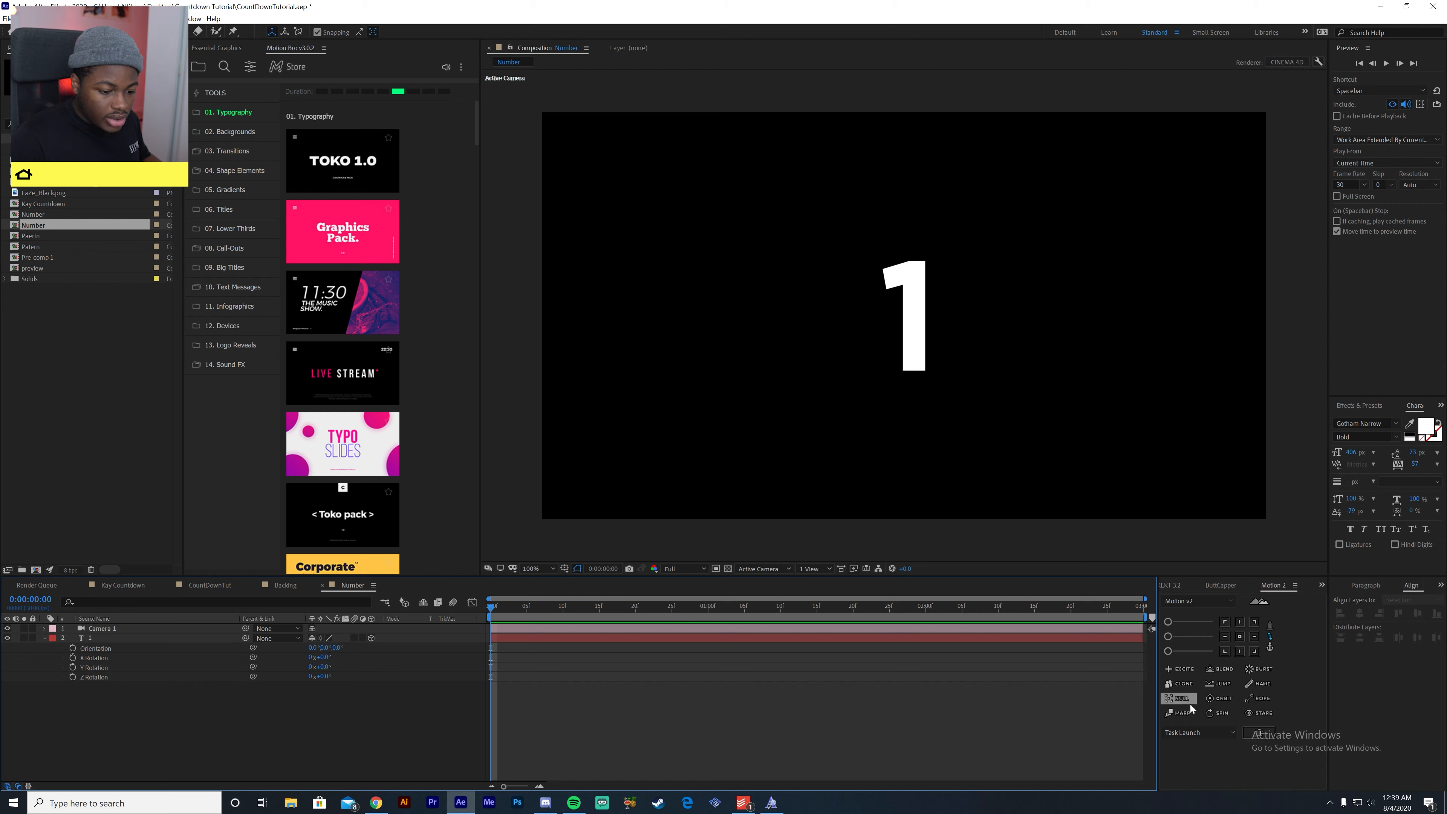
right_click(440, 714)
mouse_move(478, 604)
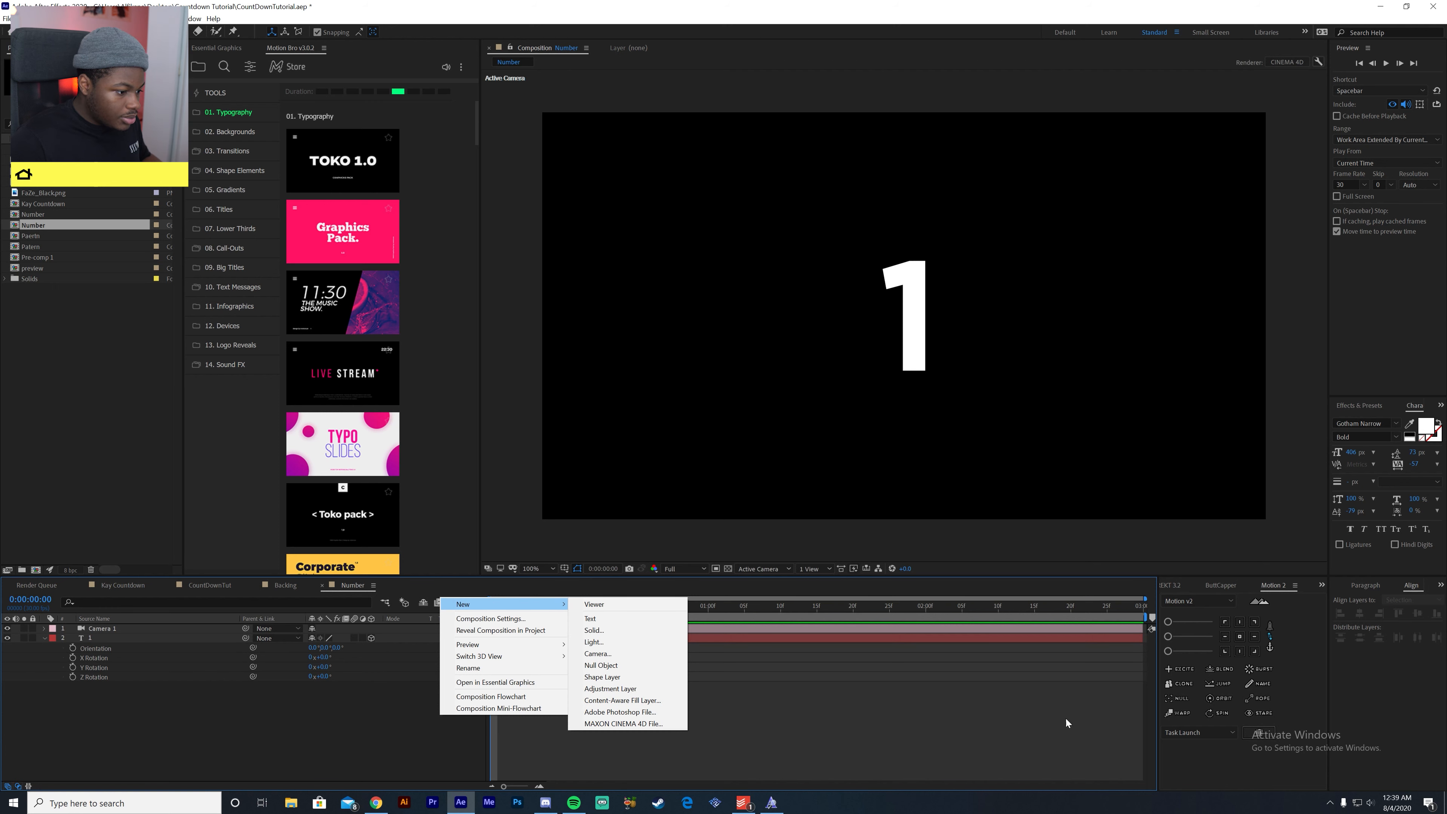
left_click(1175, 697)
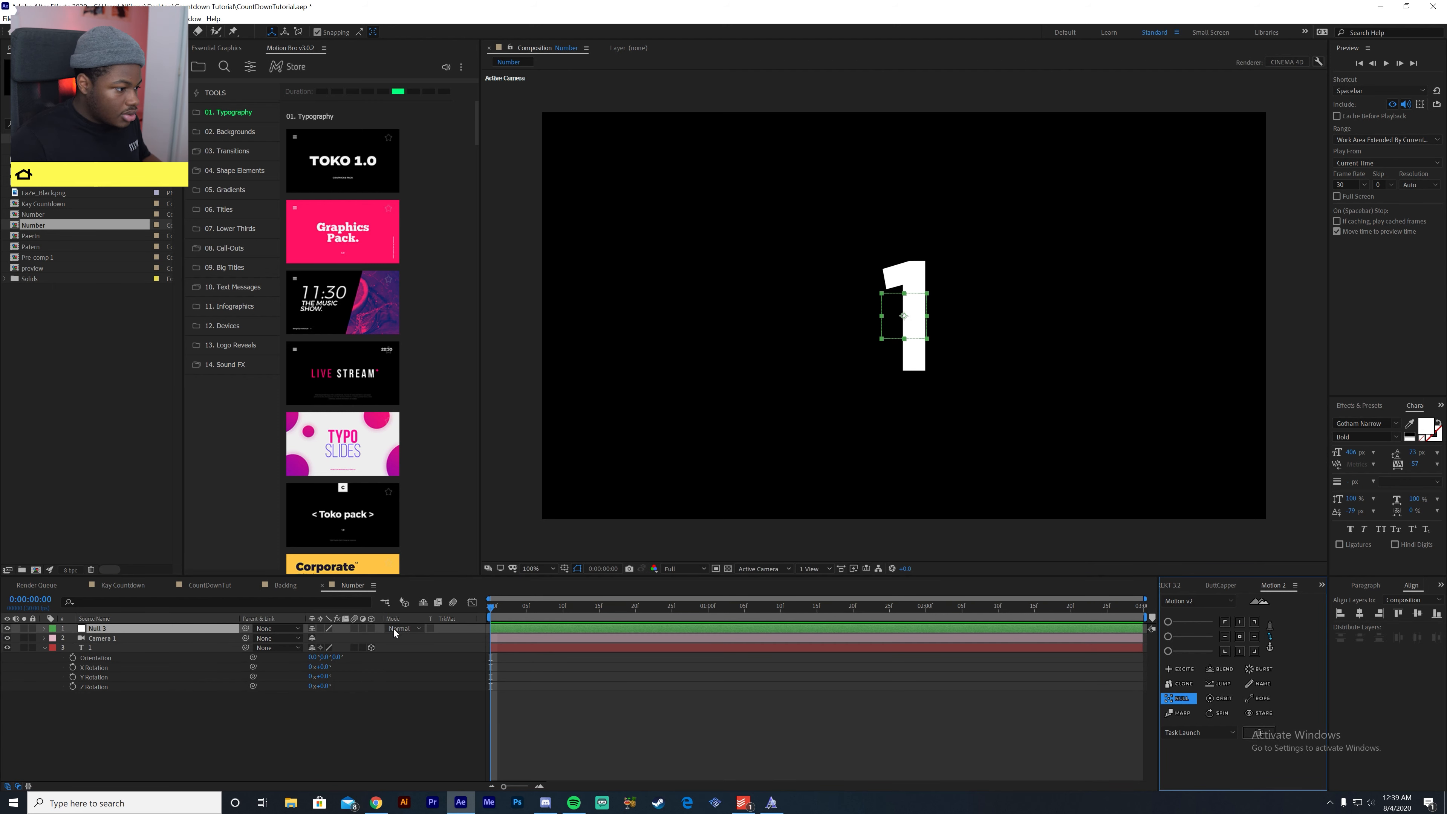
left_click(372, 628)
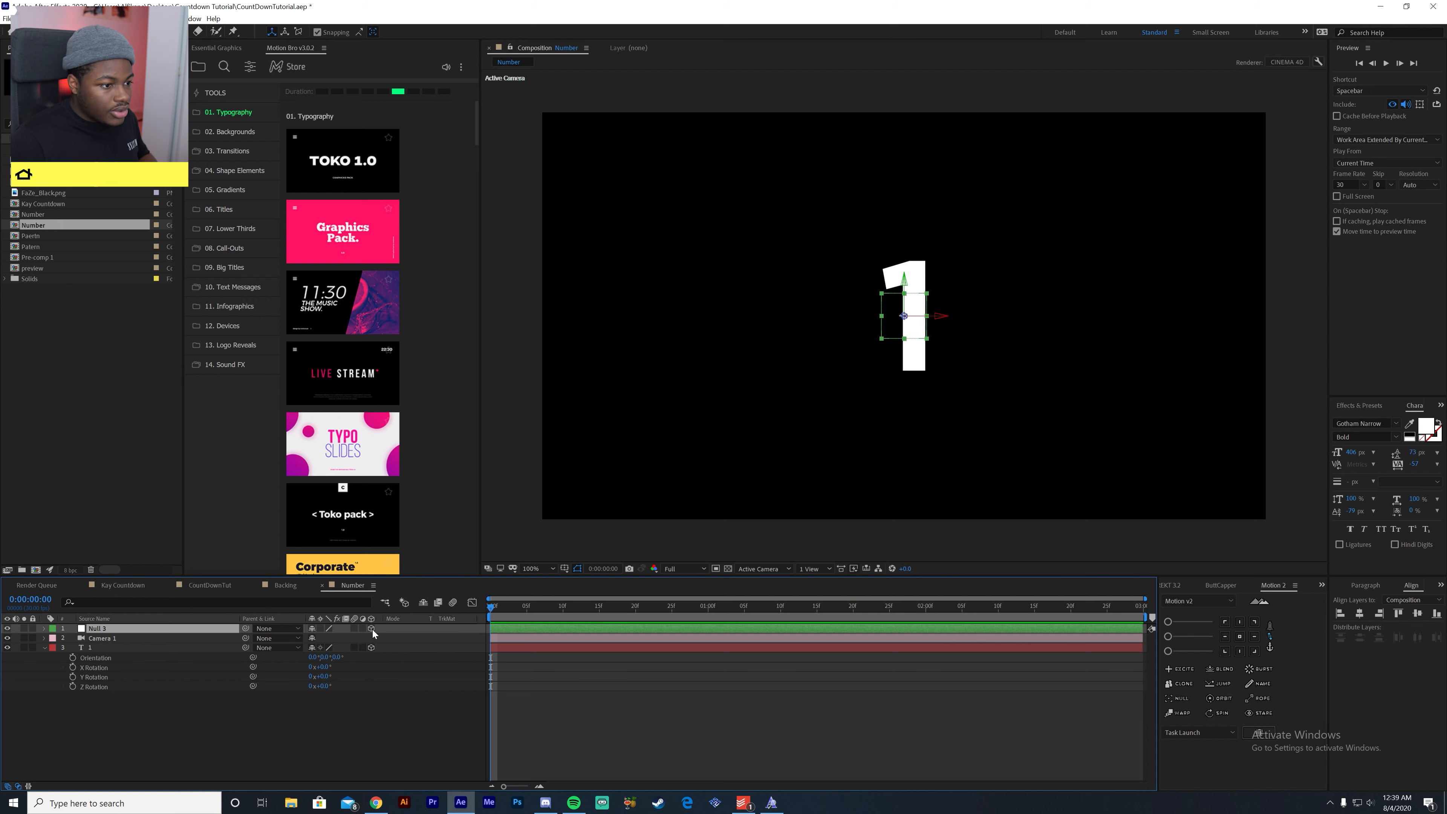
- Parent the camera layer to the null object and select the null
left_click(174, 638)
left_click_drag(247, 638, 123, 632)
left_click(143, 629)
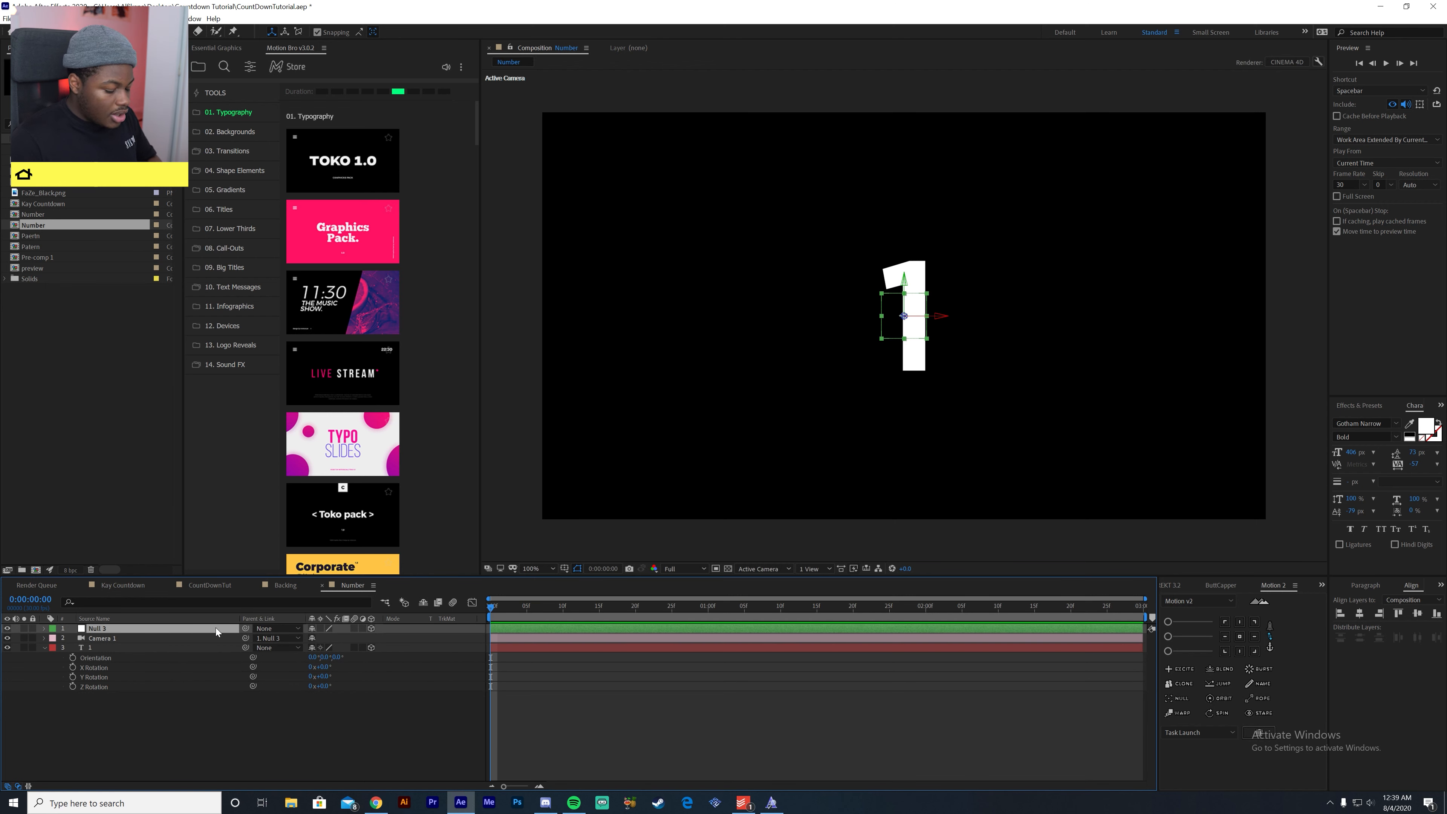
- Try moving and rotating the camera through the null's position and Y orientation, and undo both changes
key("p")
left_click_drag(317, 638, 229, 666)
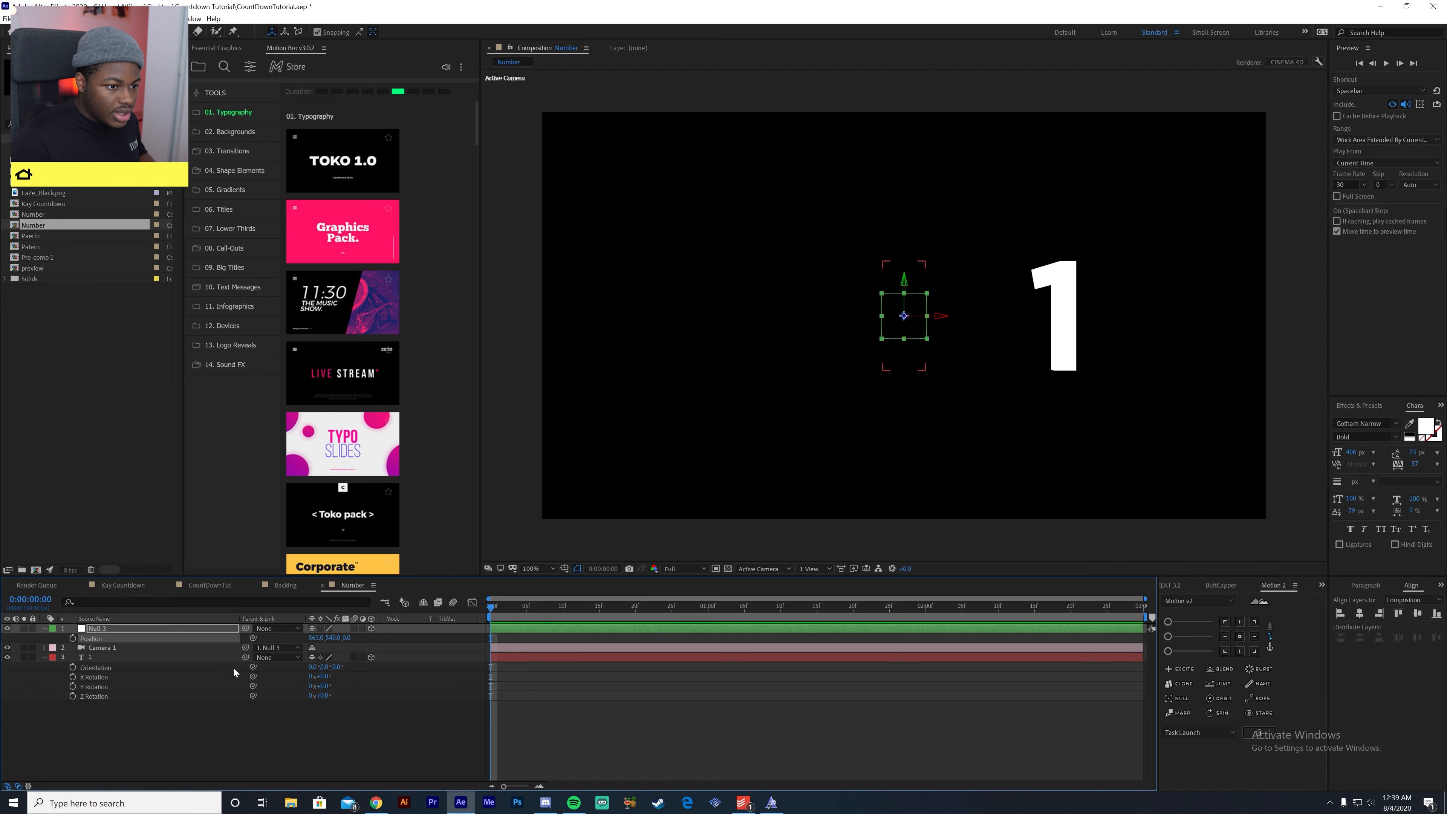
key("r")
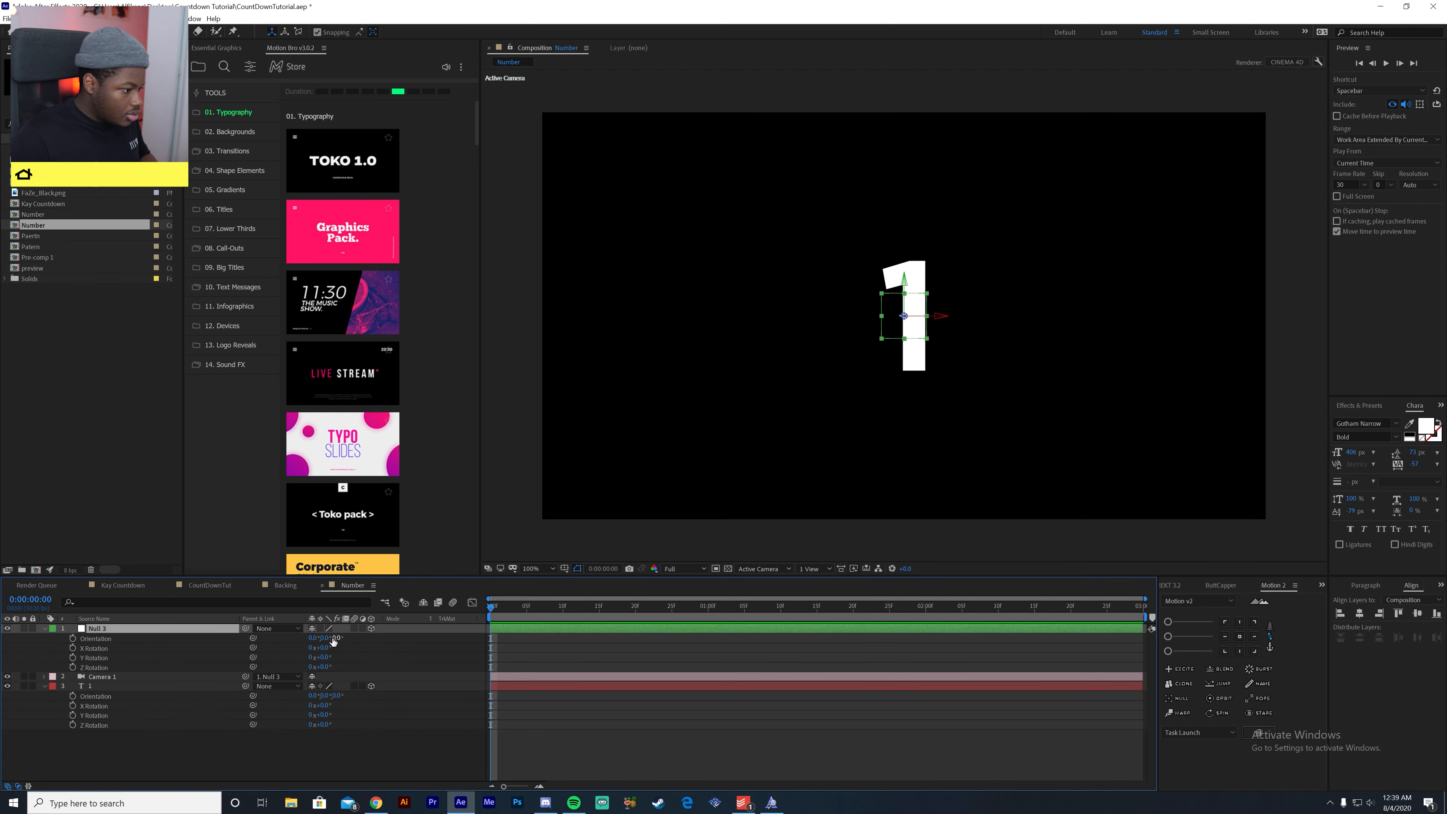
left_click_drag(326, 639, 455, 652)
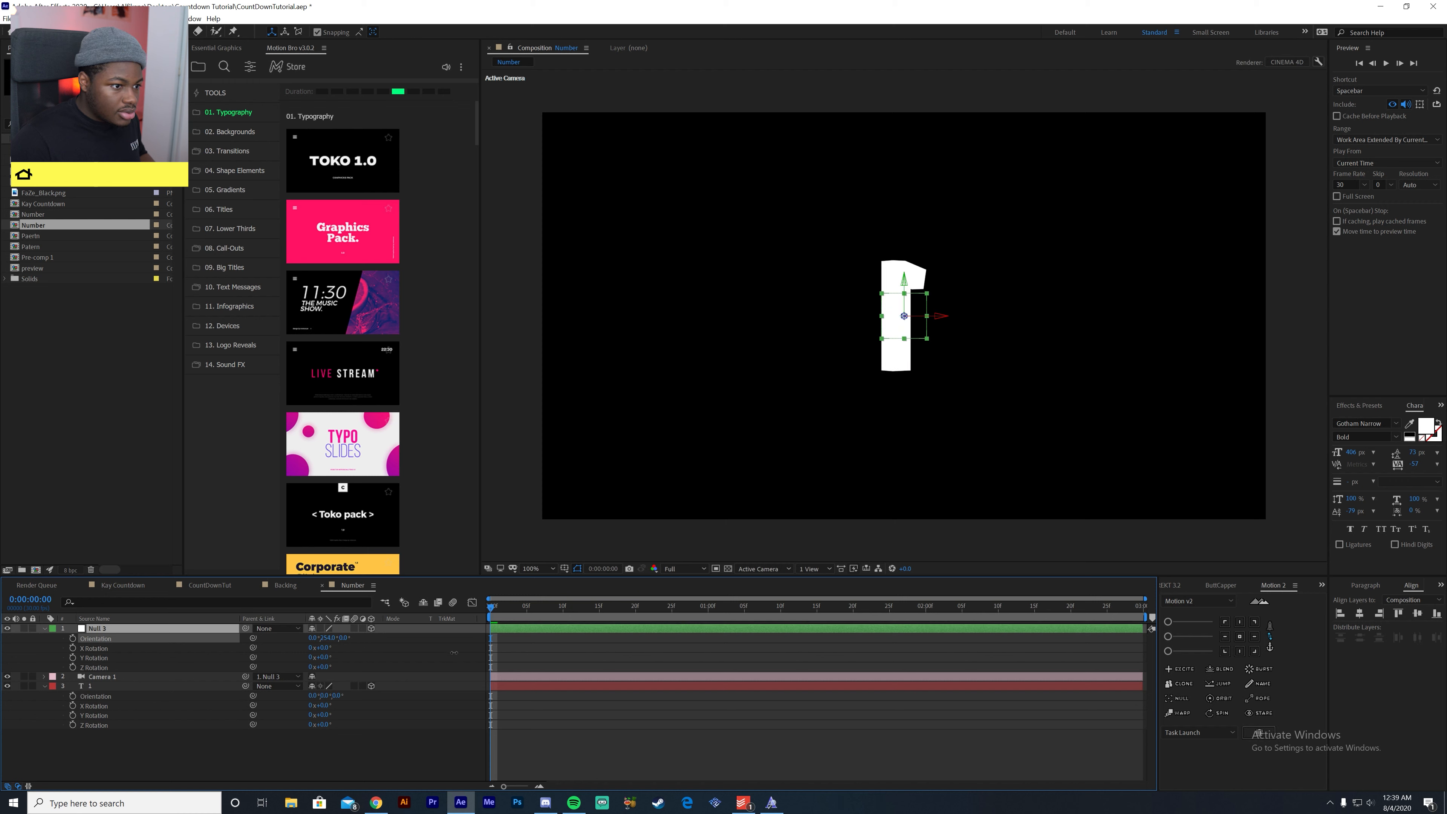
key("ctrl+z")
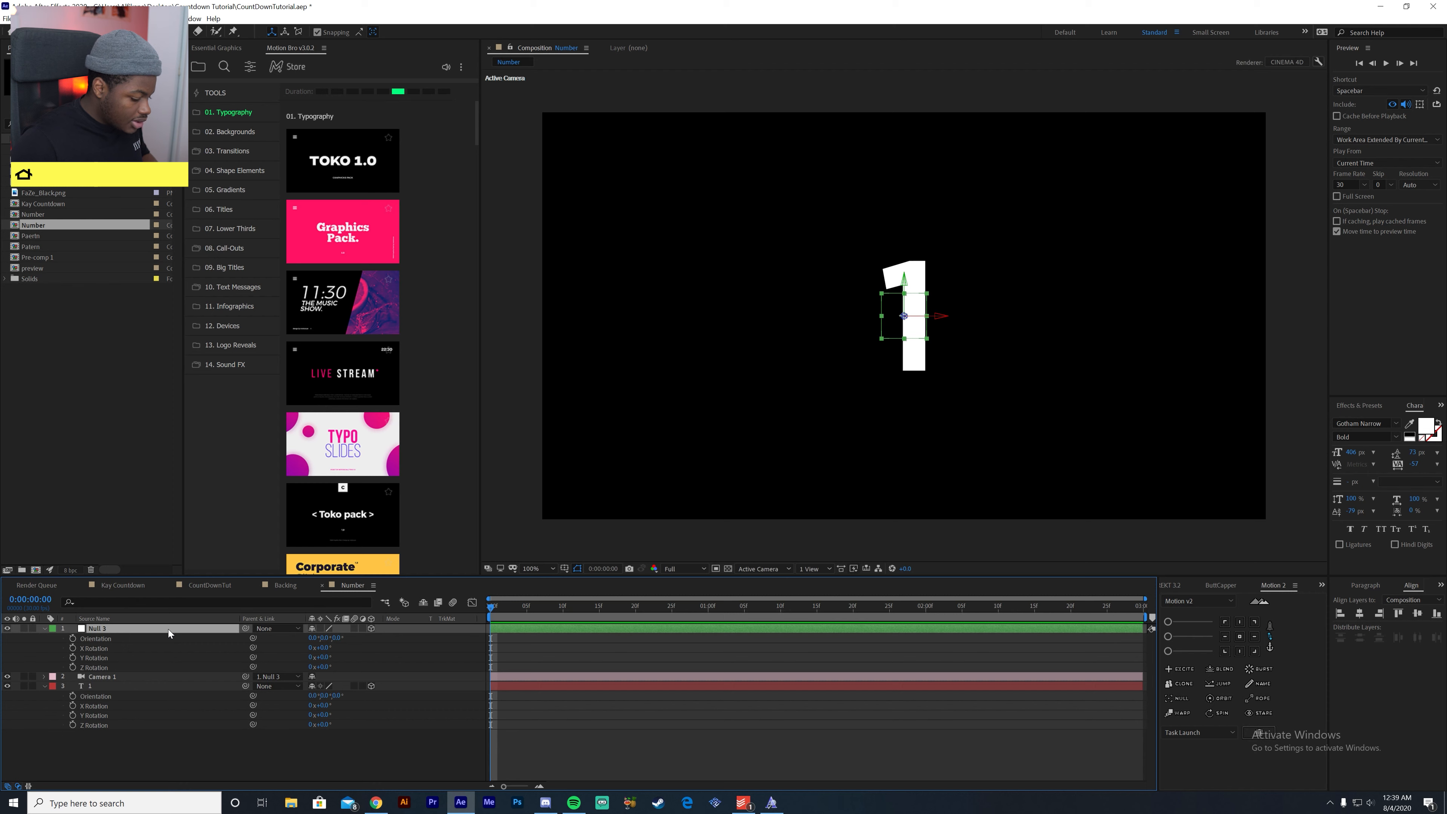
- Keyframe the null's Position at the first frame and at 0:00:01:00, and return to the first keyframe
key("p")
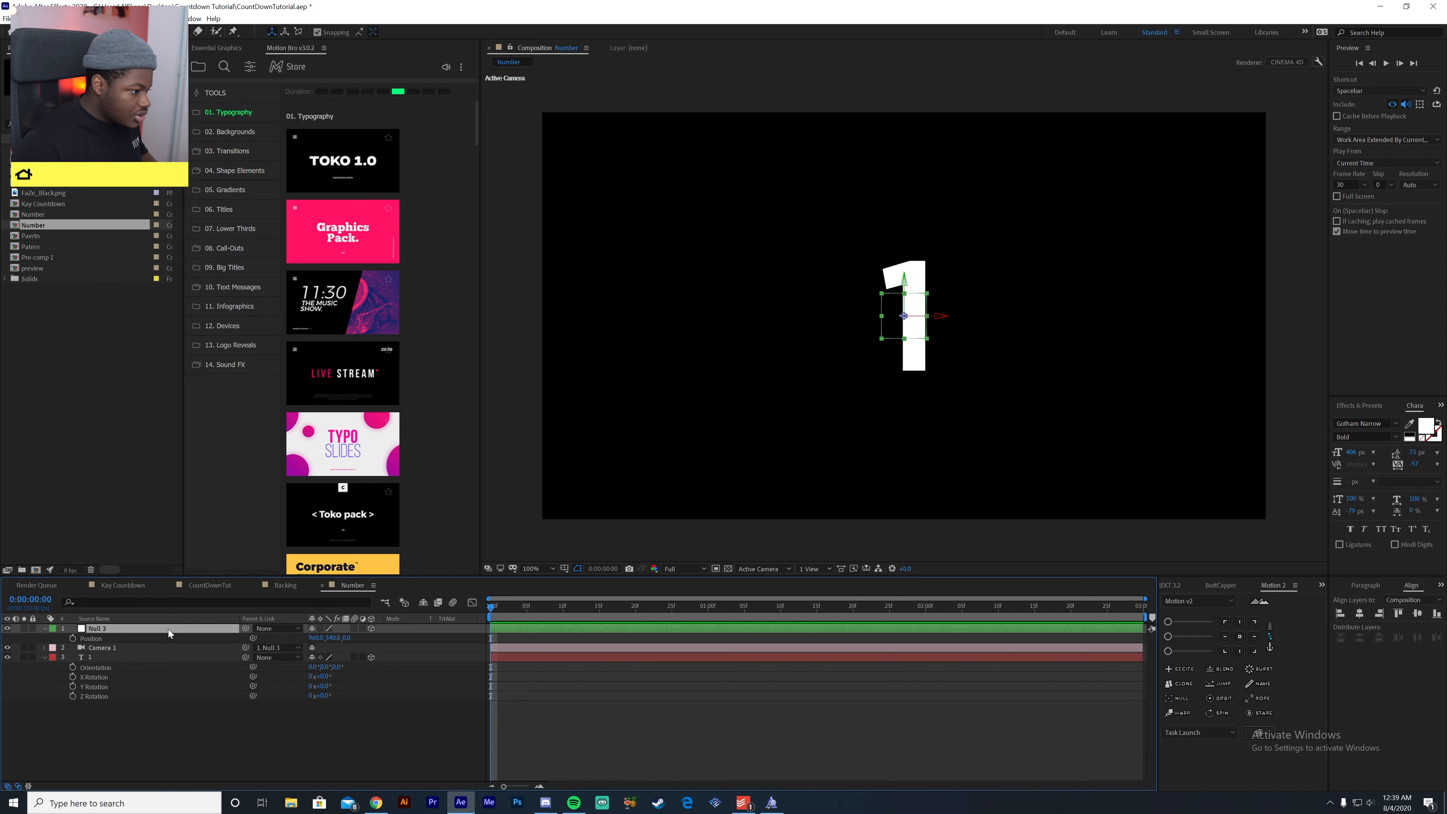
left_click(75, 639)
left_click(636, 606)
left_click_drag(638, 618, 707, 623)
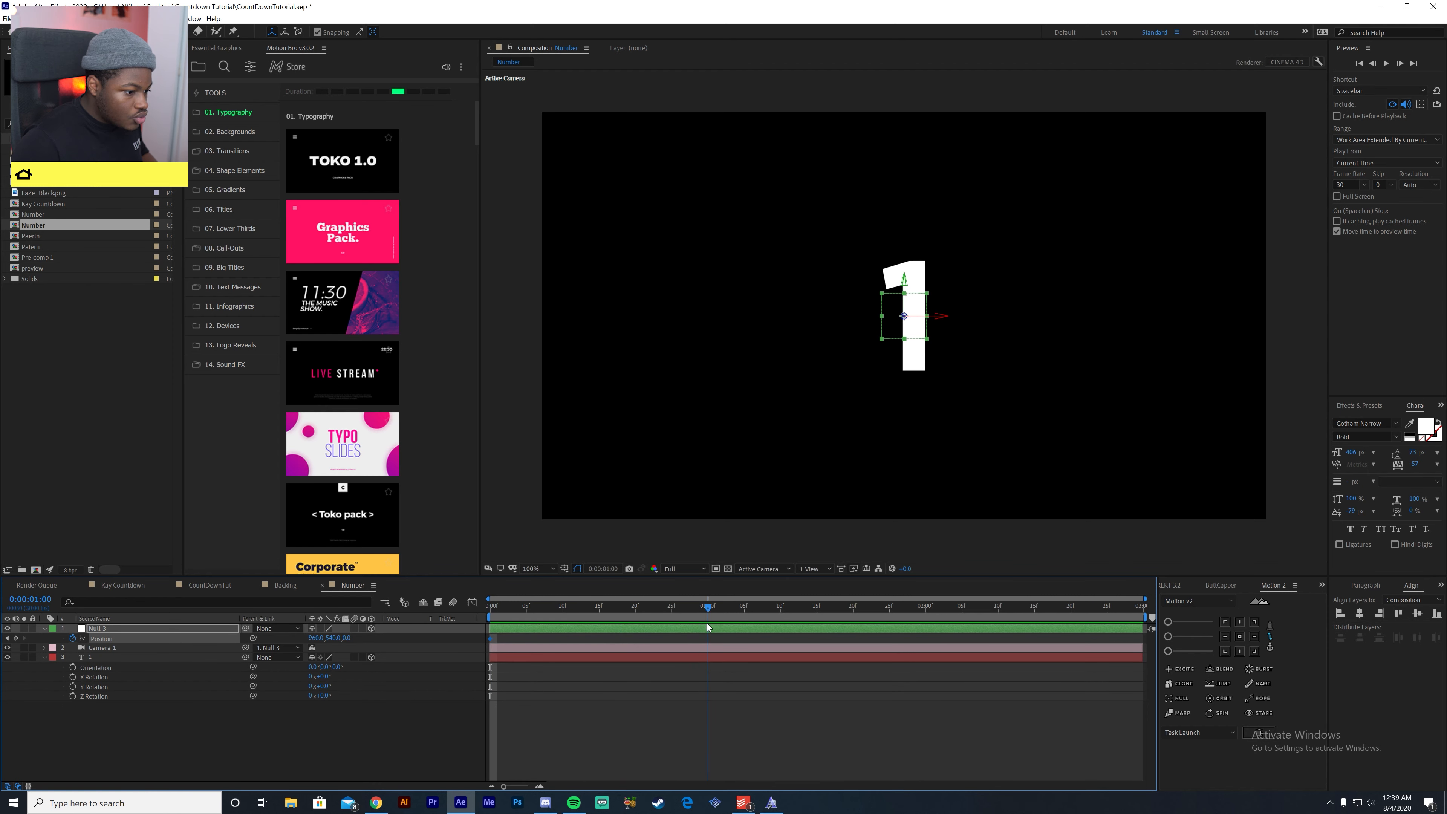
left_click(7, 639)
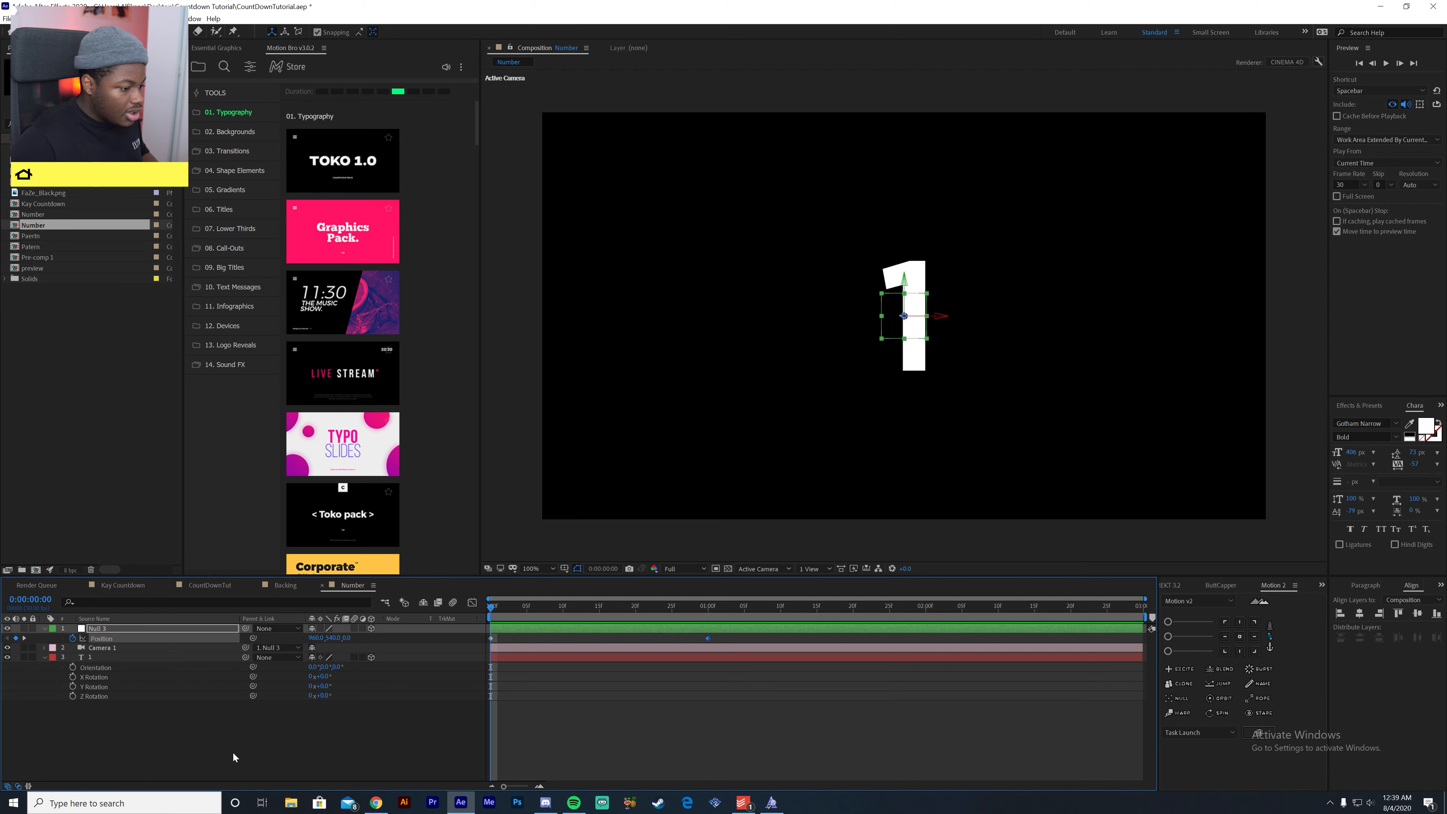
- Raise the null's Z position at the first frame to about 2737, pushing the camera past the number
left_click(338, 717)
left_click_drag(348, 638, 430, 646)
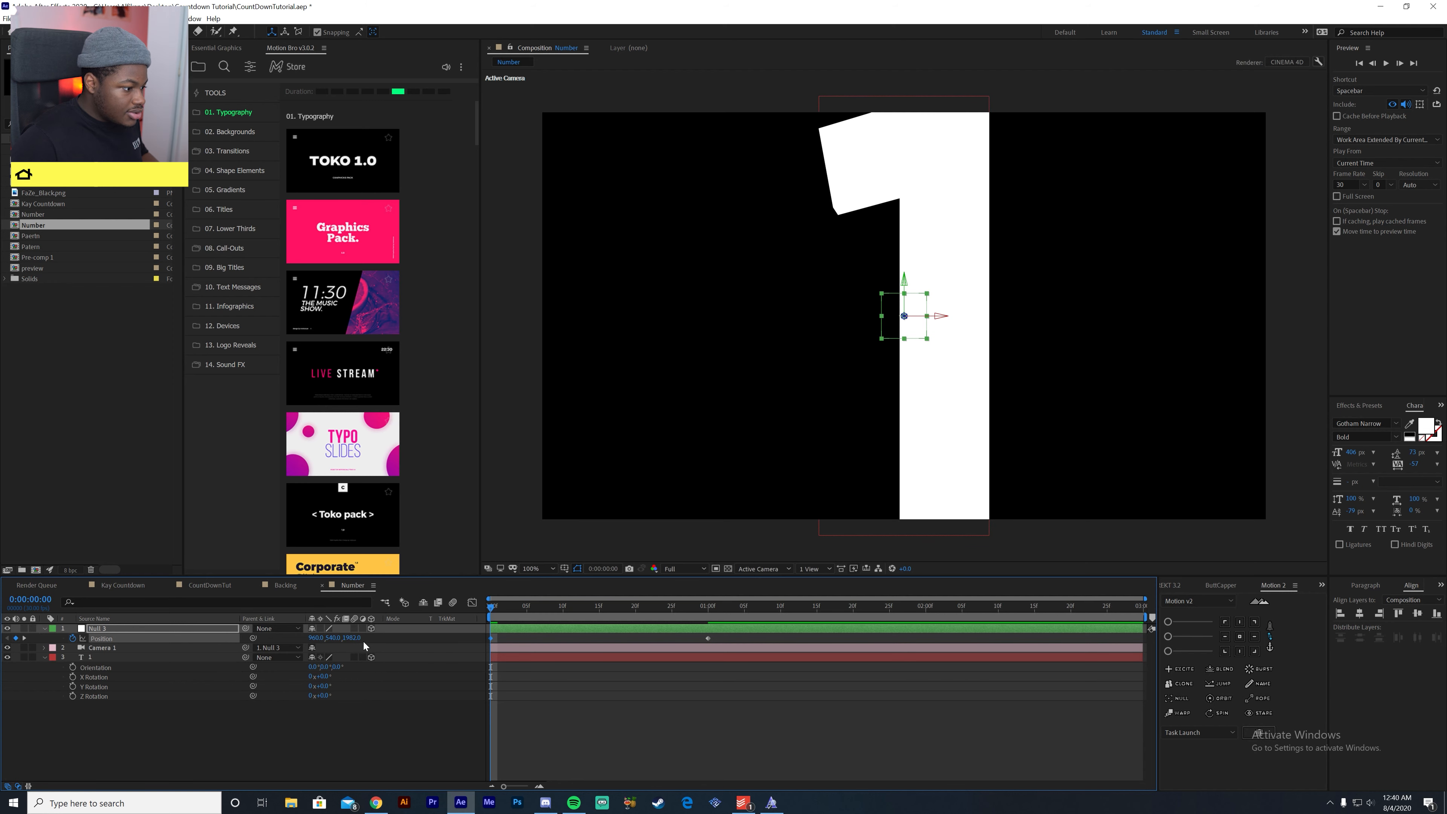
left_click_drag(809, 646, 465, 644)
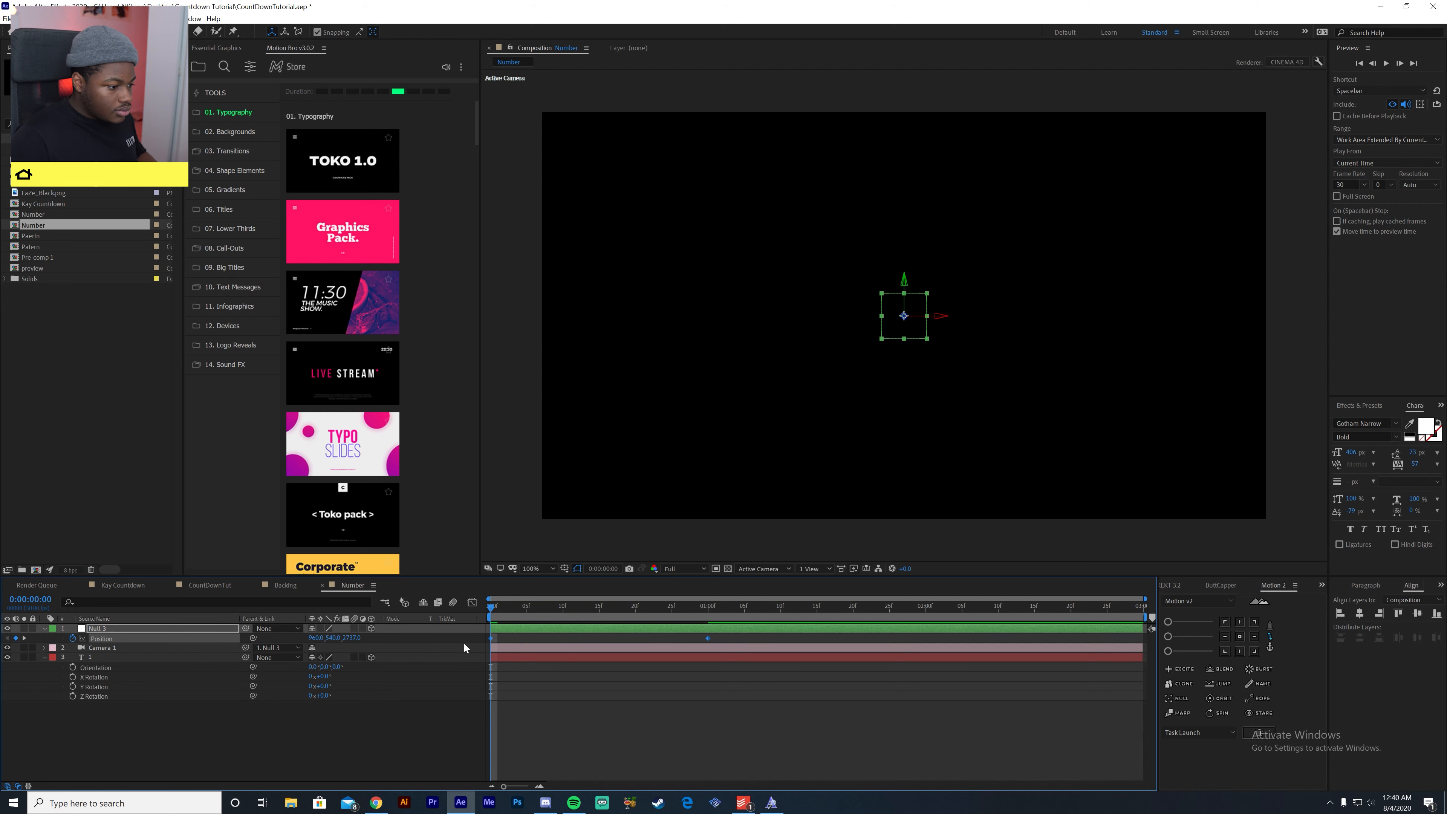
- Shape the speed curve of the null's eased Position keyframes in the graph editor and preview the camera move
left_click(472, 603)
left_click_drag(751, 705, 464, 761)
left_click(463, 751)
key("space")
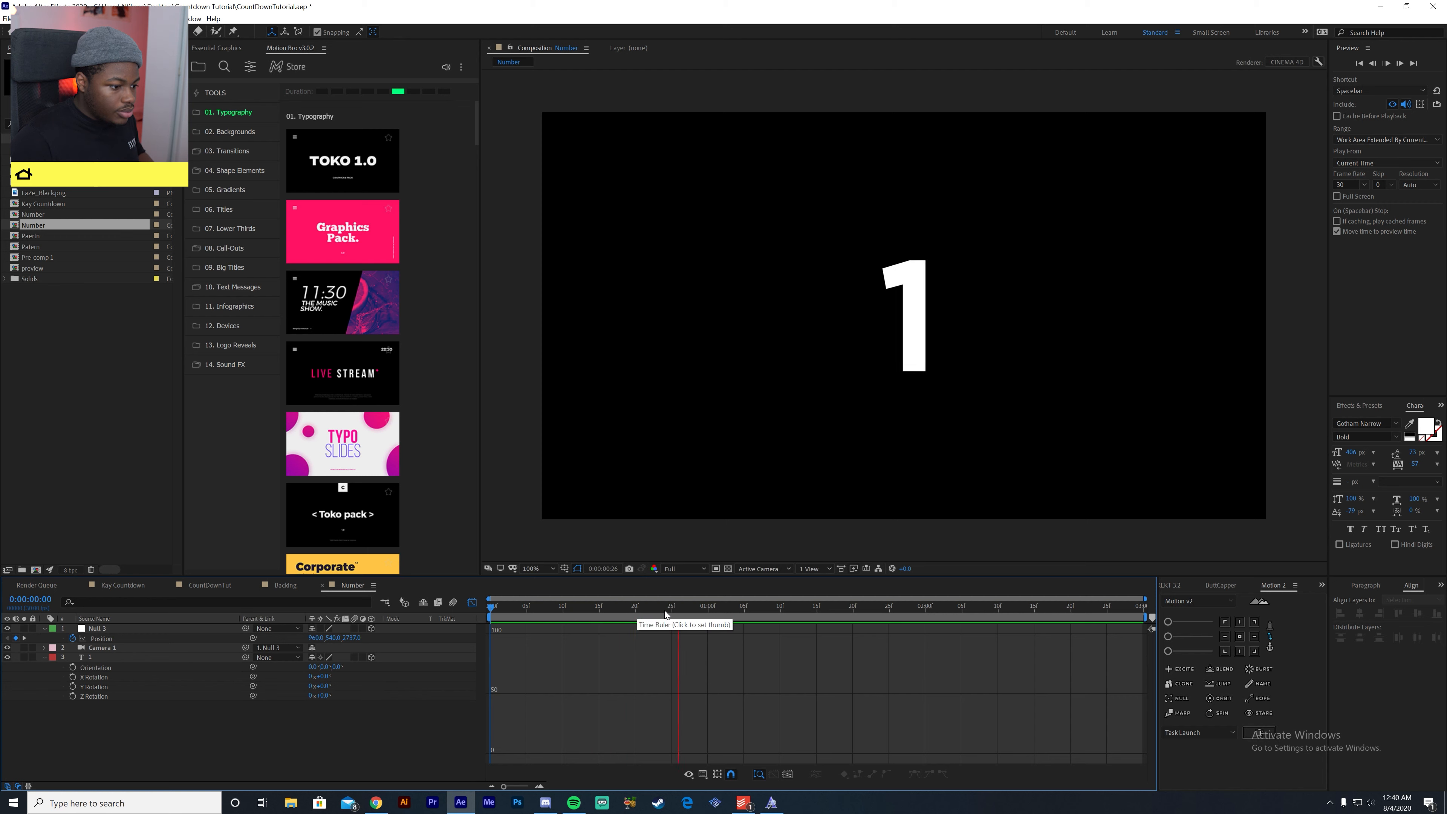
left_click(601, 605)
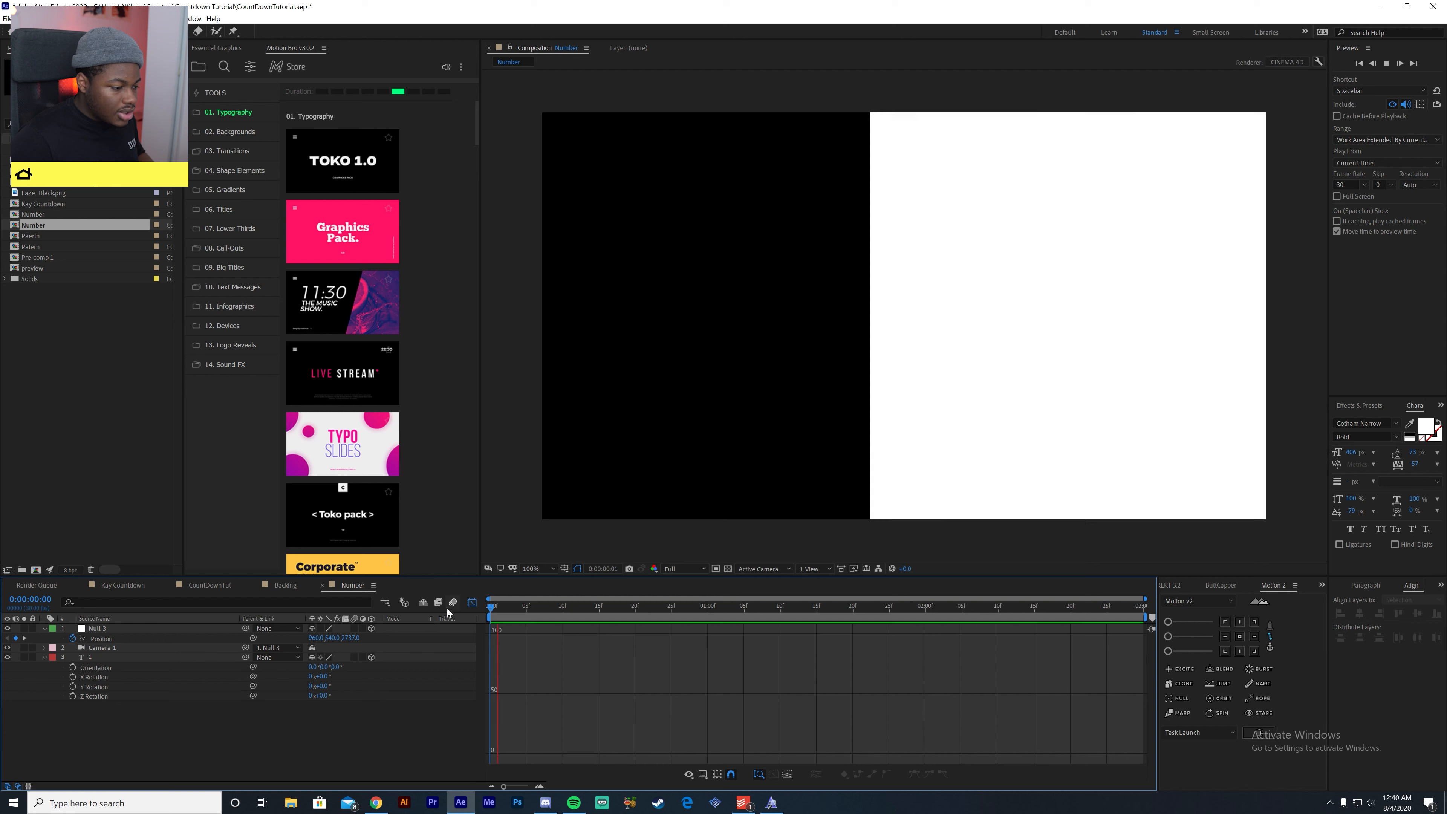
left_click(471, 603)
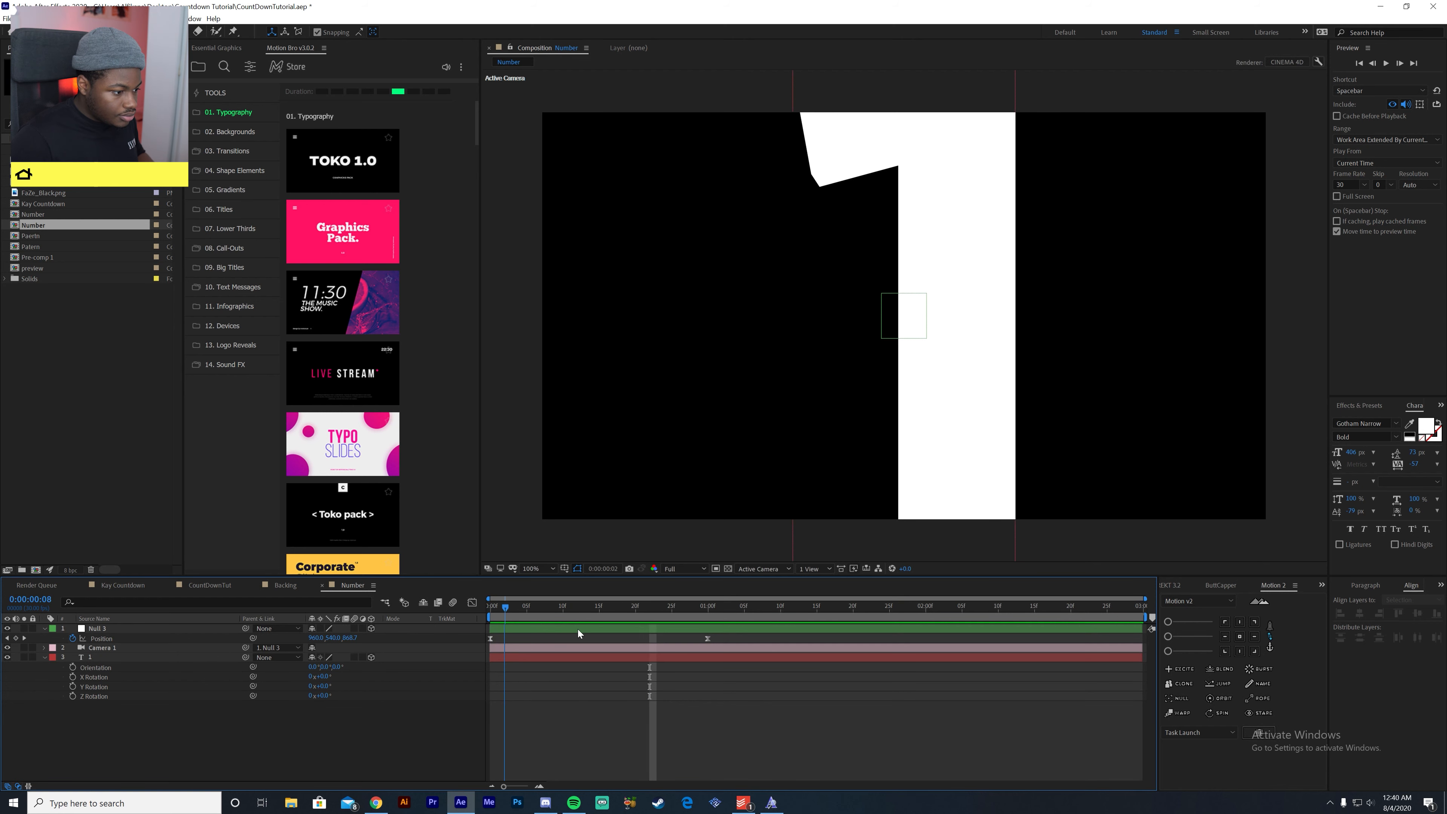
key("space")
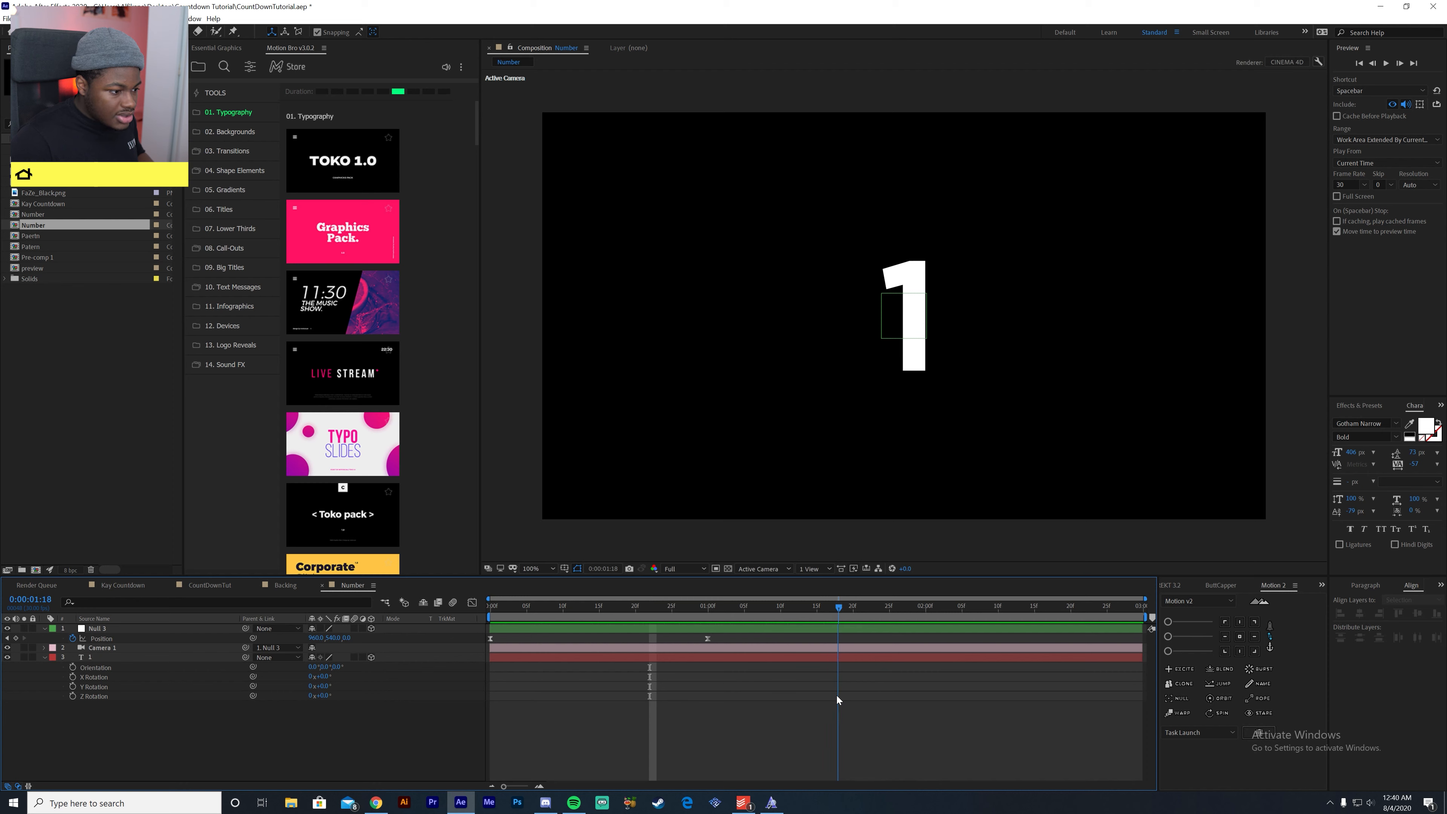
- Move the null's second Position keyframe to 0:00:01:15 and paste a copy of the first keyframe at 0:00:02:29
mouse_move(847, 692)
left_mouse_down()
mouse_move(757, 706)
mouse_move(555, 696)
mouse_move(816, 700)
left_mouse_up()
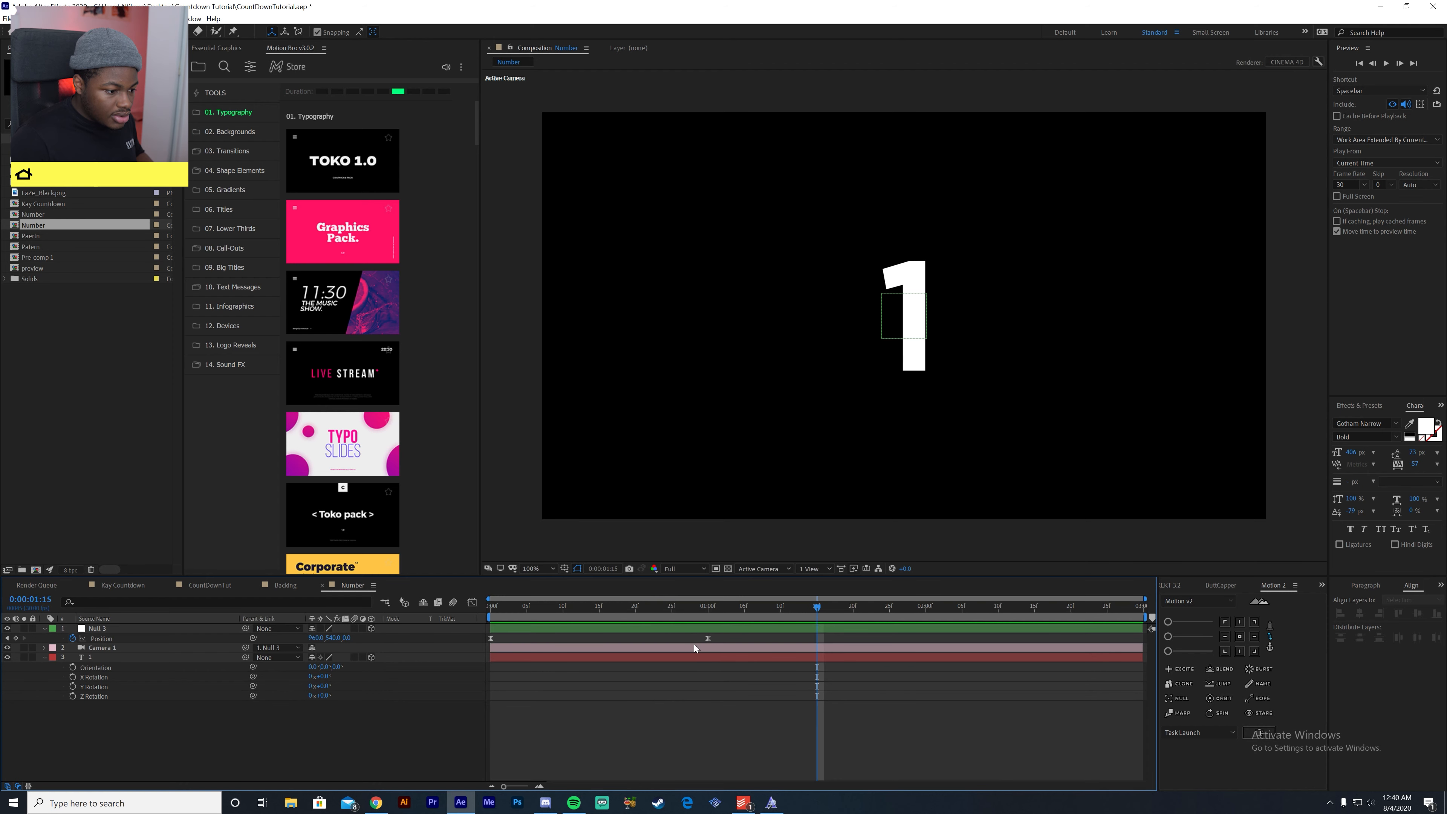
left_click_drag(708, 638, 1215, 650)
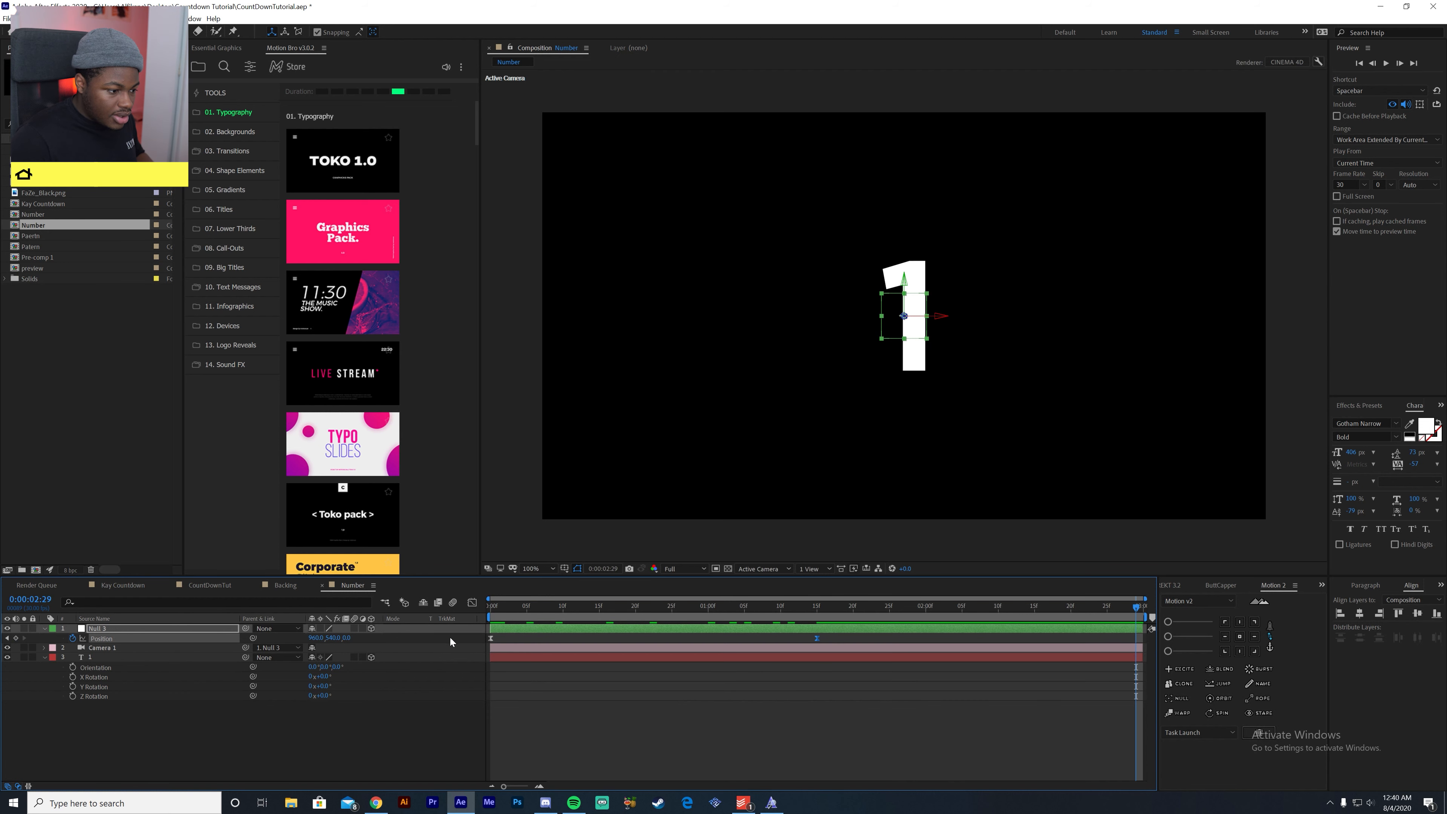
key("ctrl+c")
key("ctrl+v")
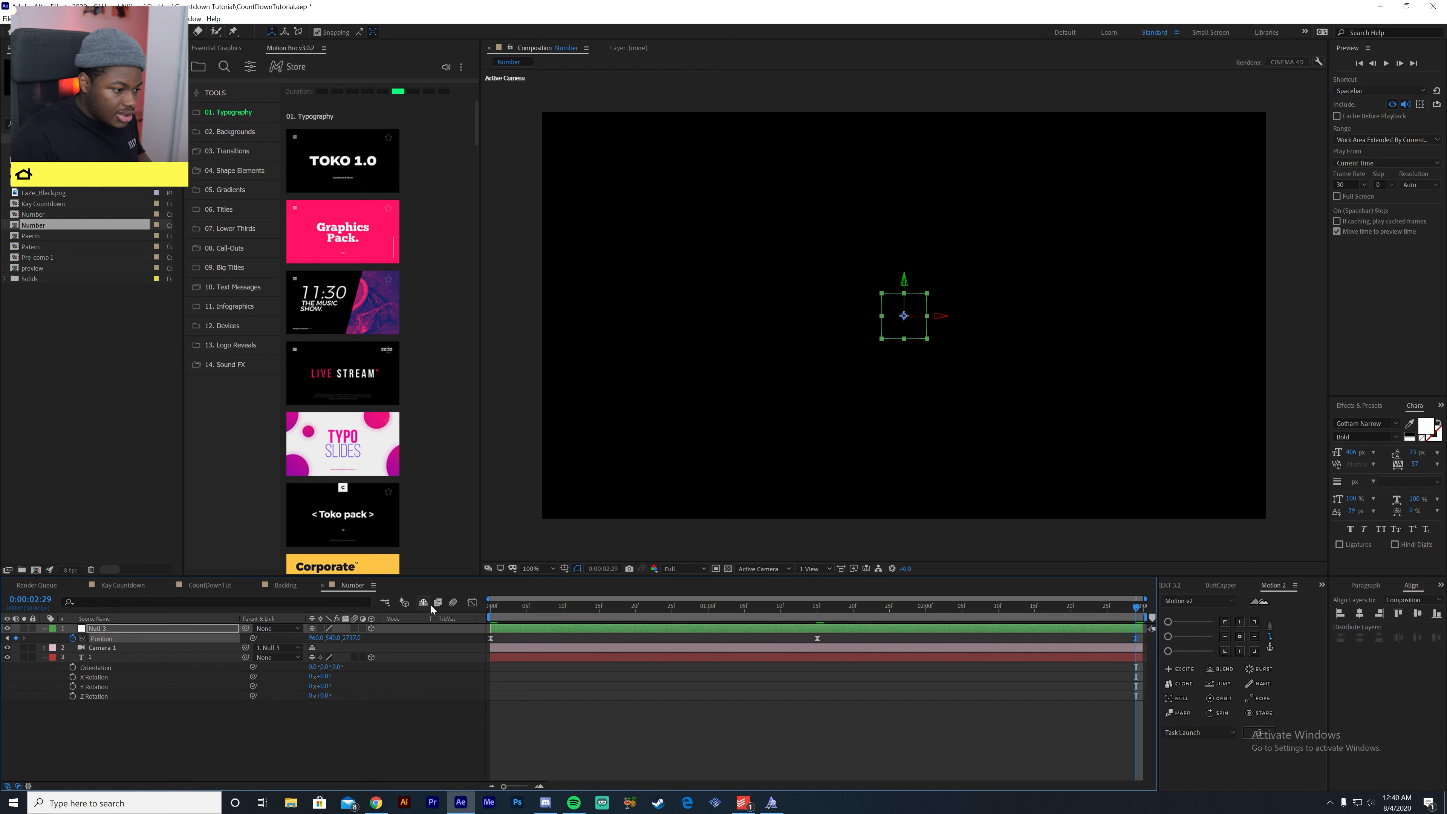
left_click(491, 610)
left_click_drag(491, 611, 1137, 641)
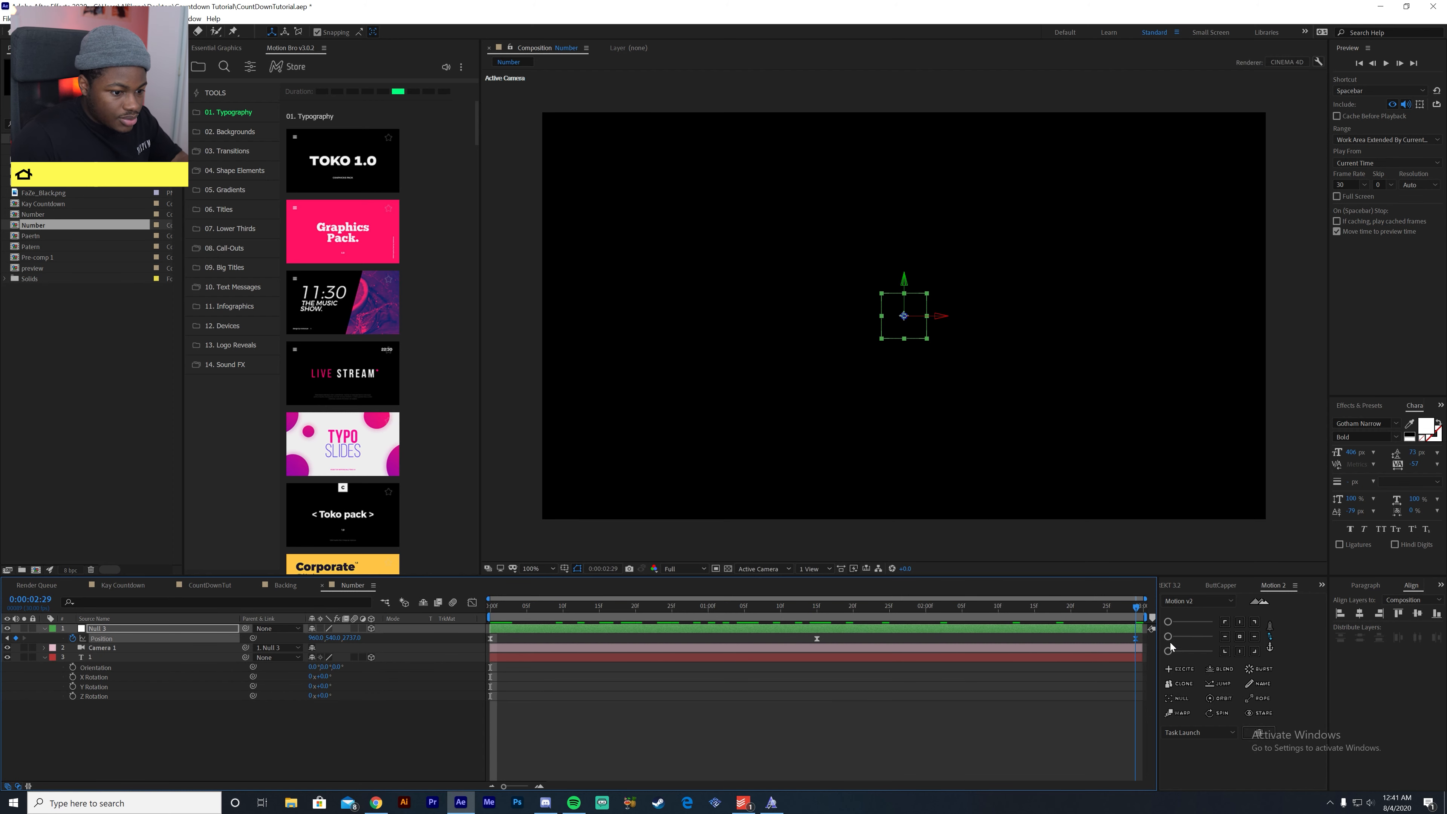
- Adjust the speed curve of the null's closing Position move in the graph editor
left_click(468, 602)
left_click_drag(845, 754, 1124, 757)
left_click(475, 604)
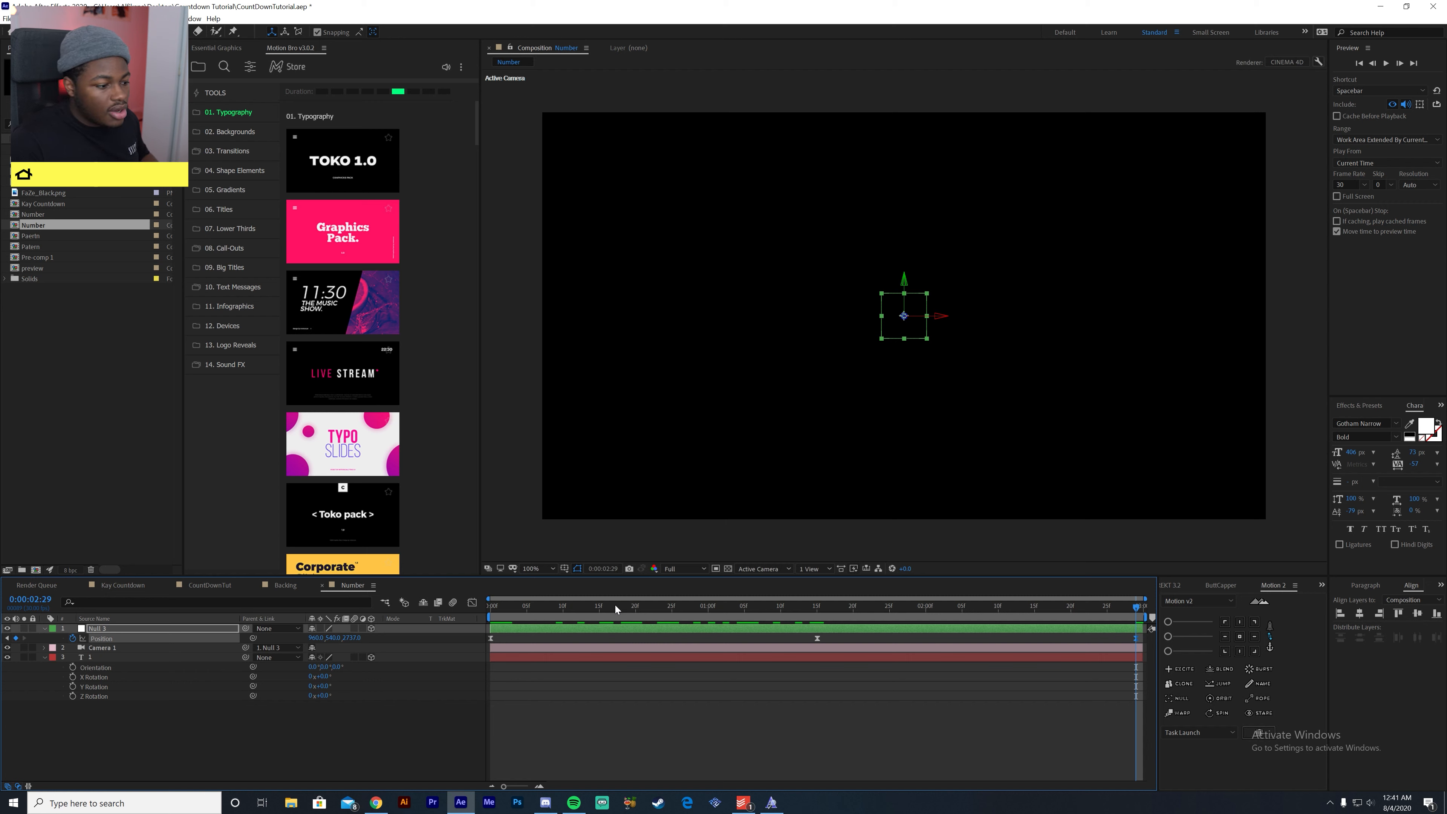
- Save the project and preview the camera's in-and-out move from the first frame
left_click_drag(588, 610, 443, 628)
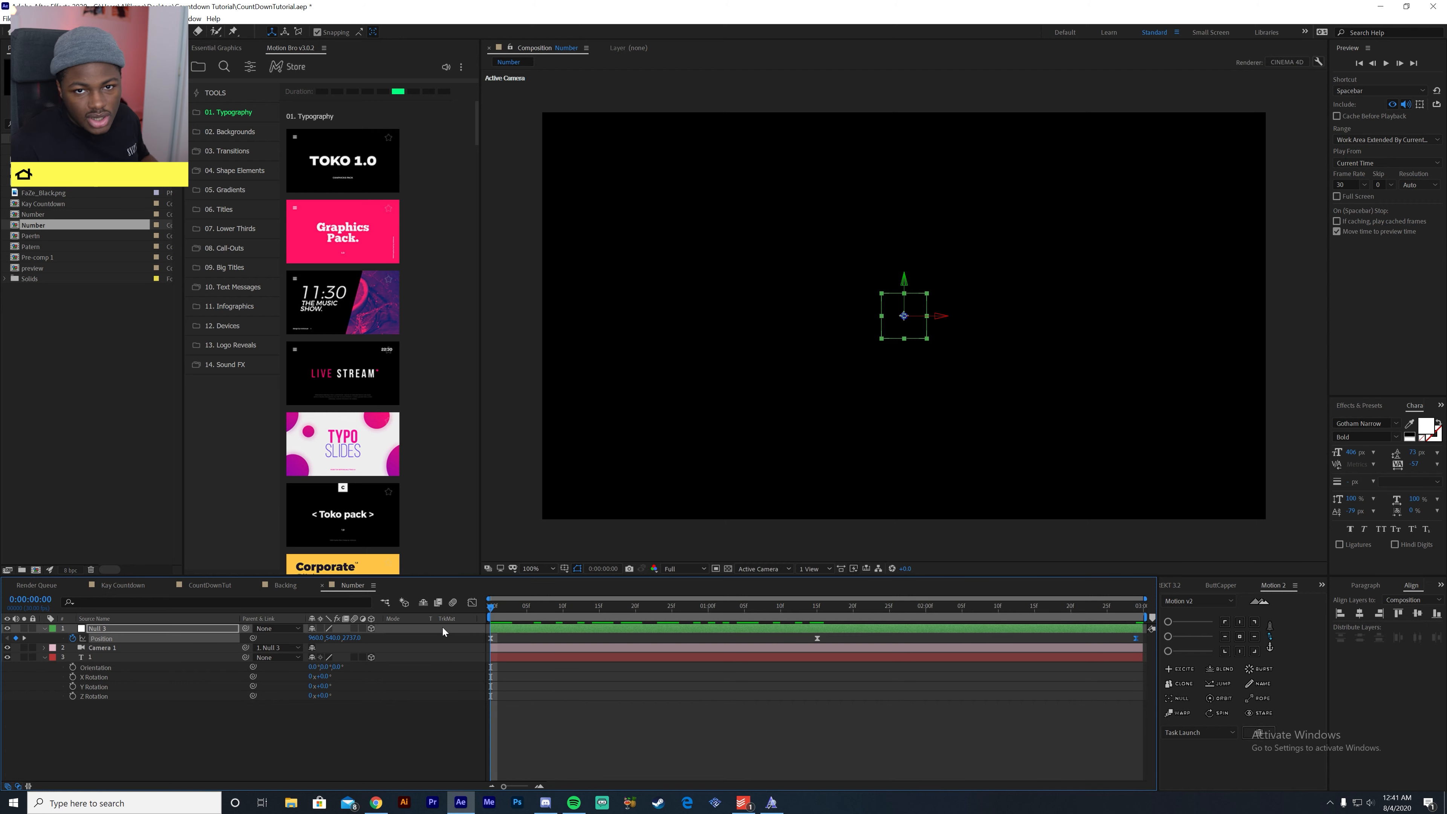
key("ctrl+s")
left_click(441, 726)
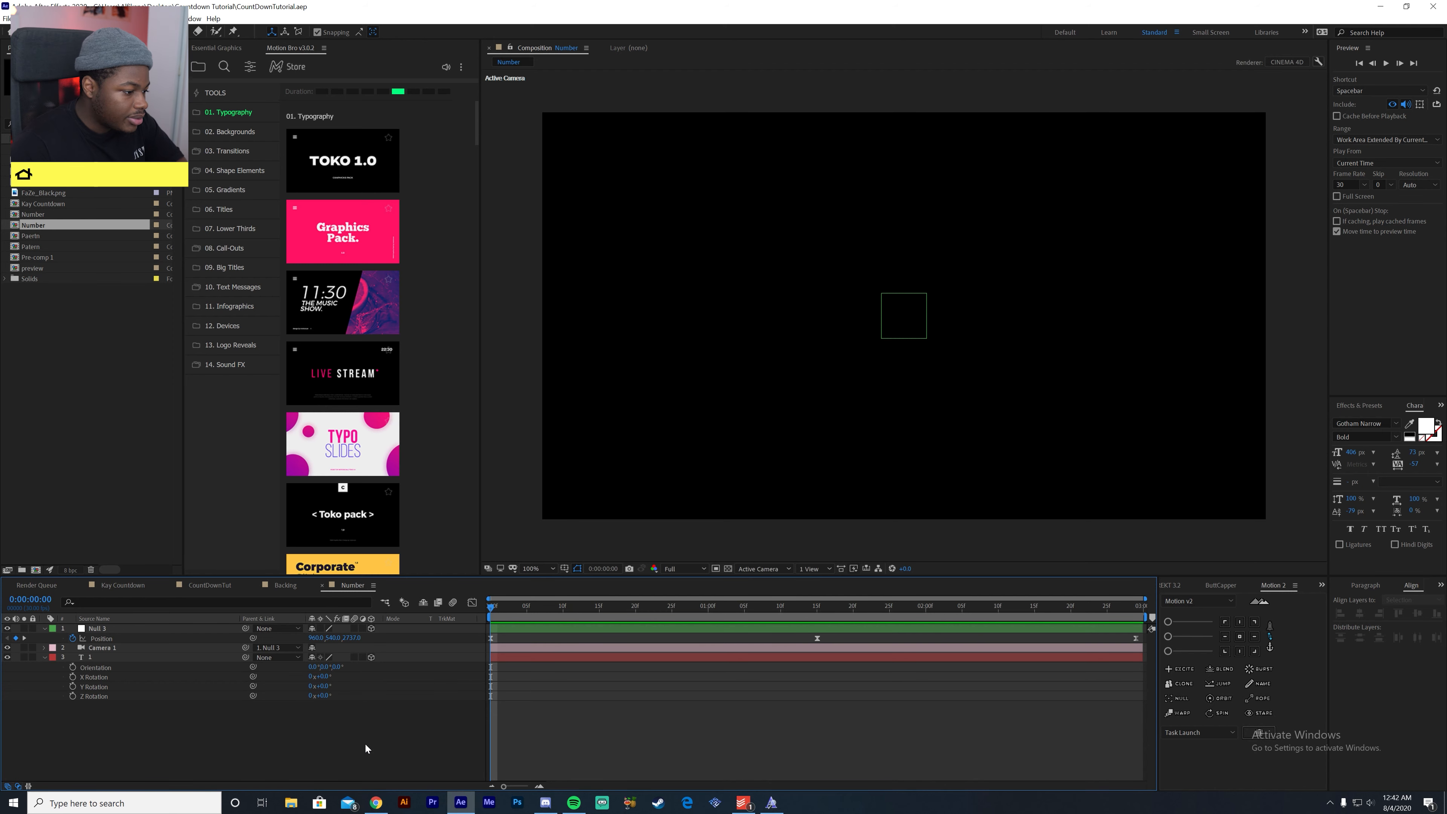
key("space")
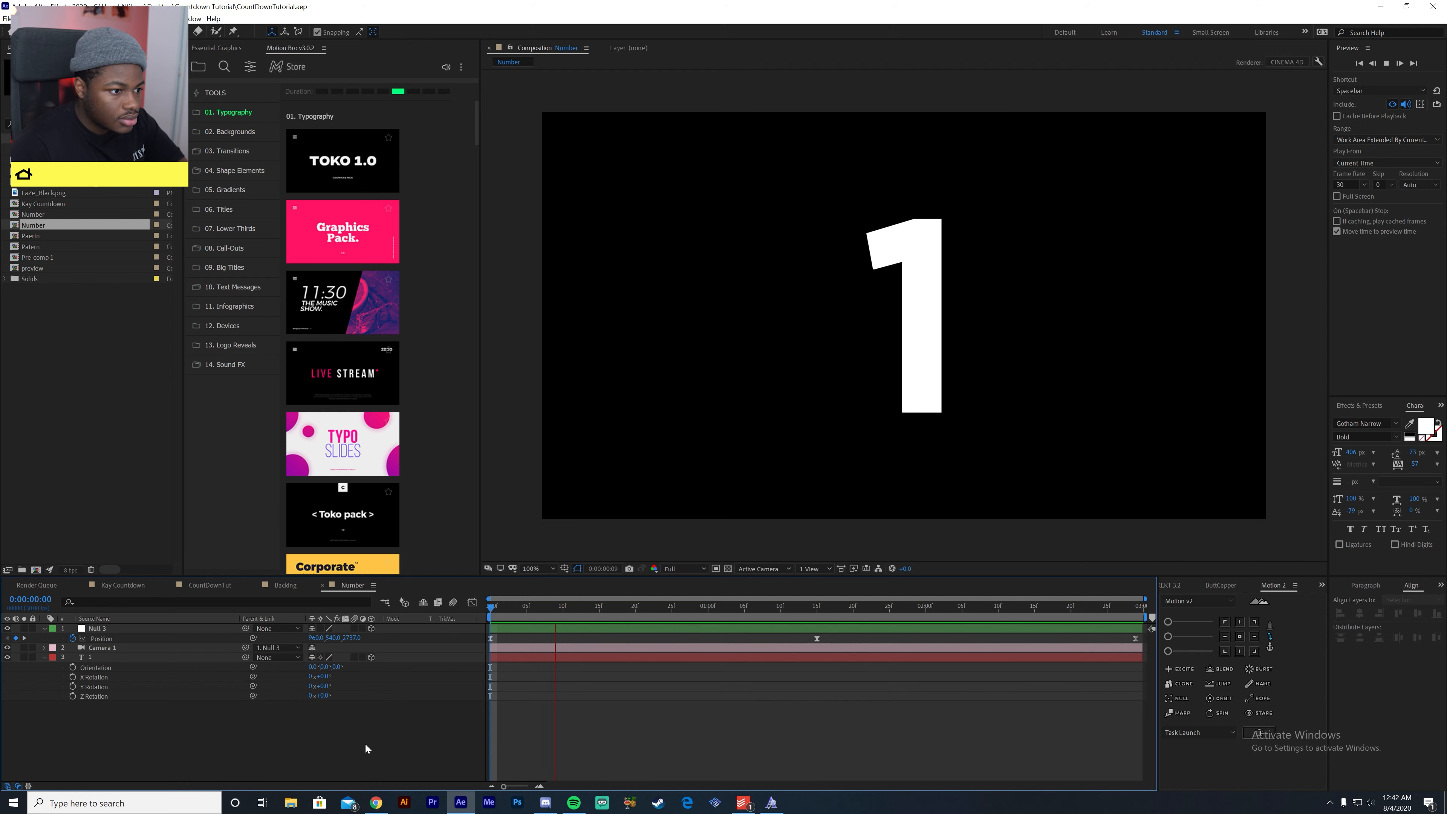
key("space")
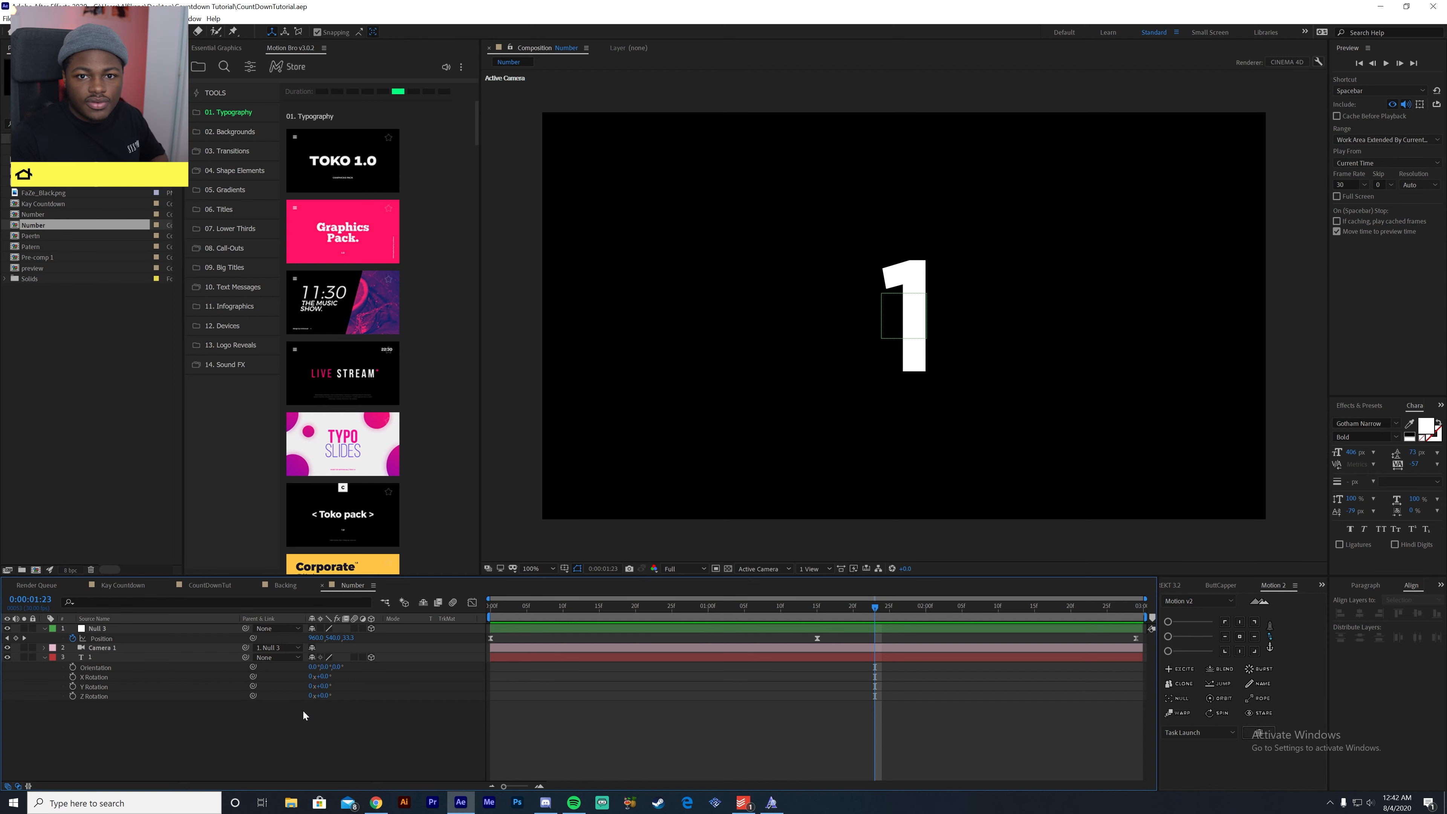
- Return to the first frame and switch the composition from the active camera to the Front view
left_click_drag(533, 611, 418, 631)
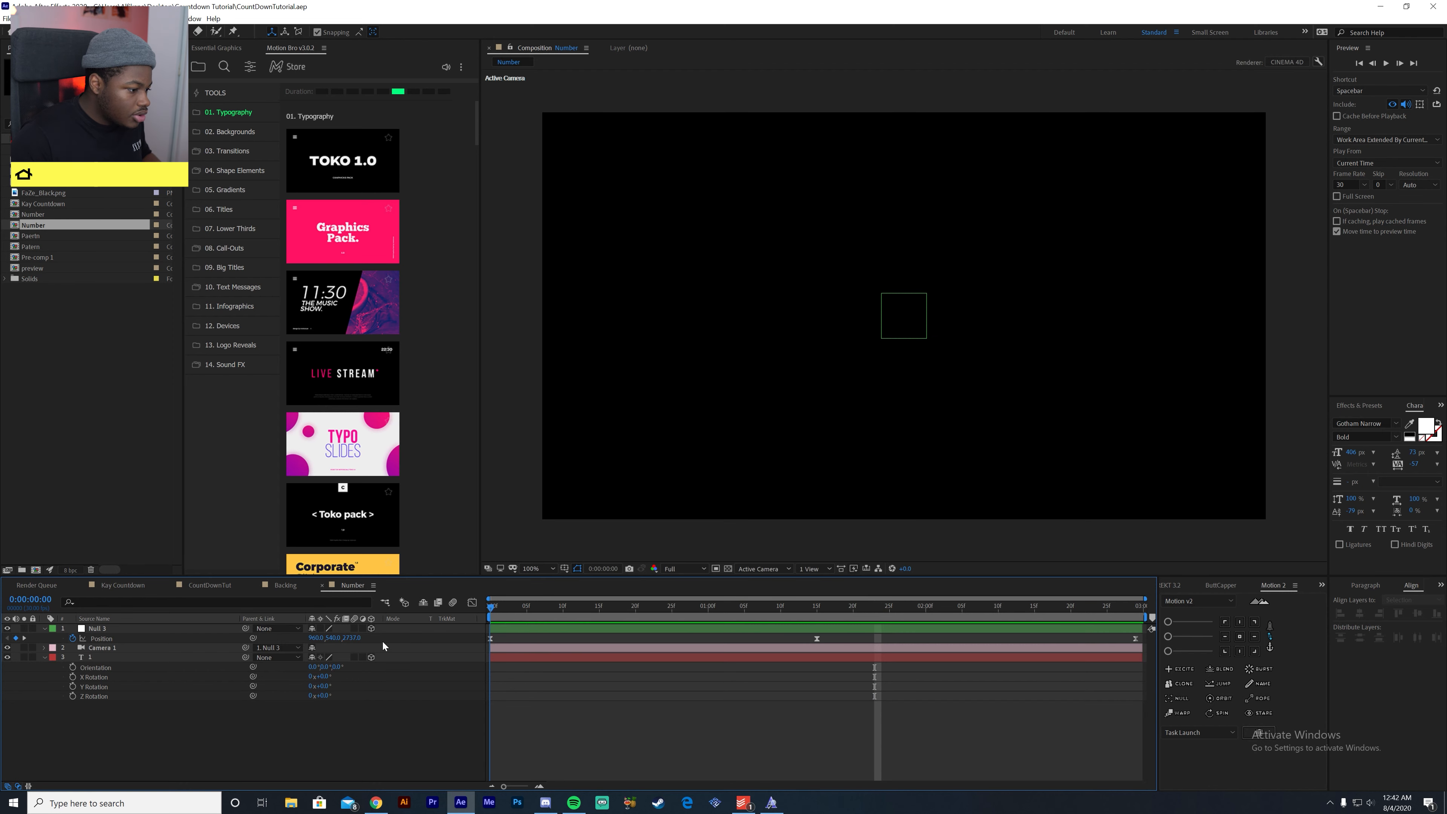
left_click(143, 658)
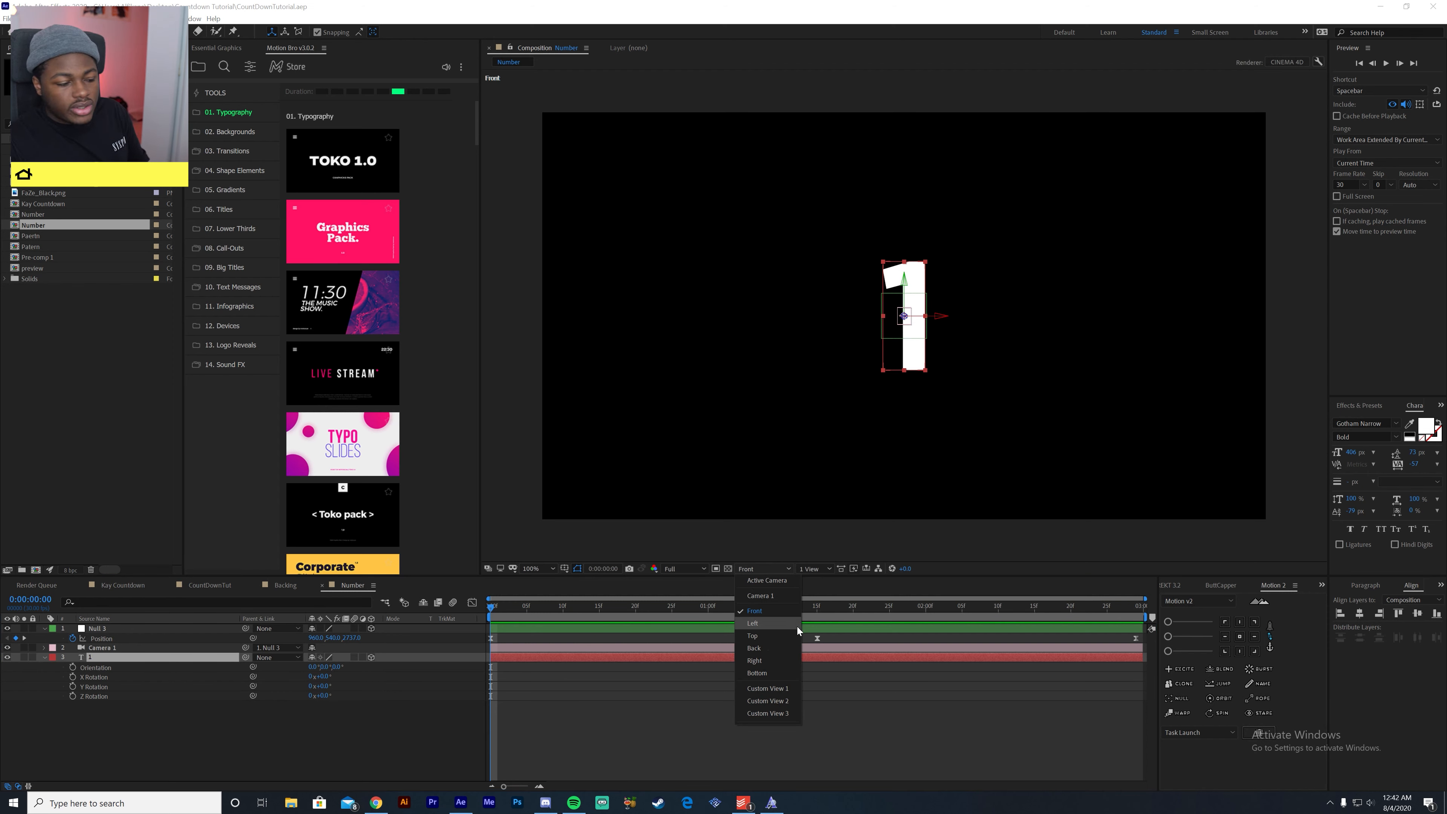
left_click(787, 581)
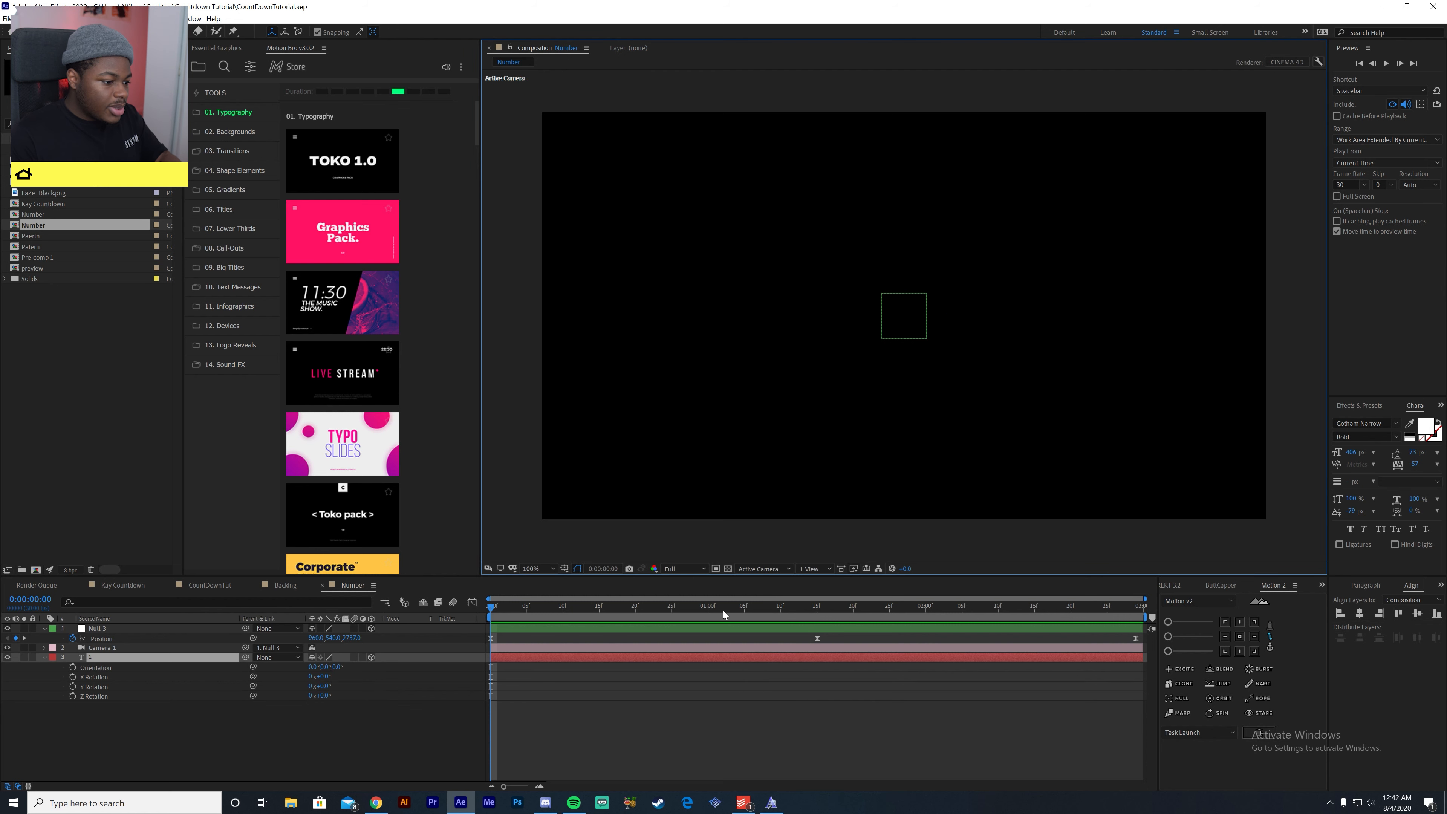
left_click(715, 629)
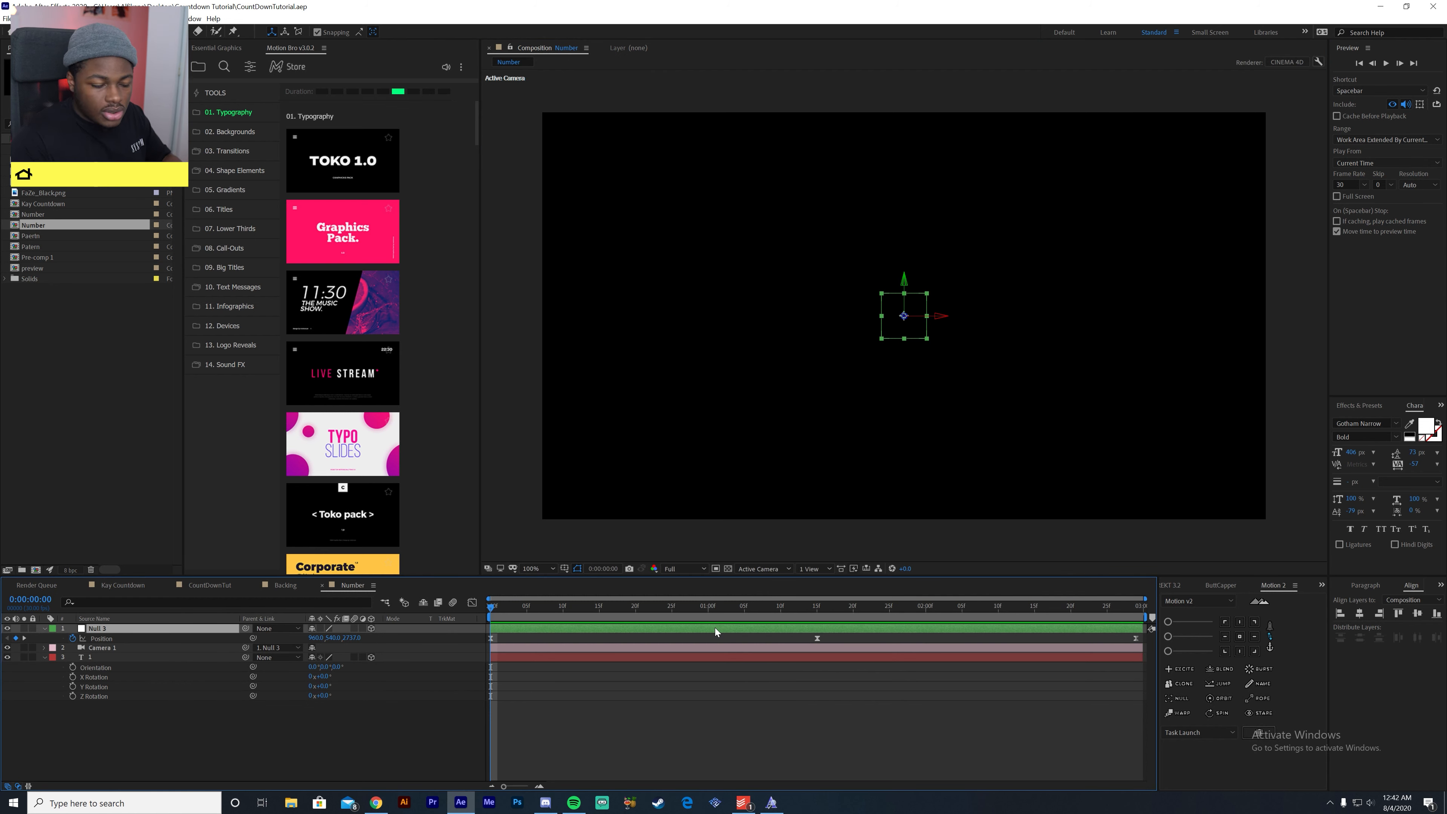
left_click(774, 572)
left_click(777, 609)
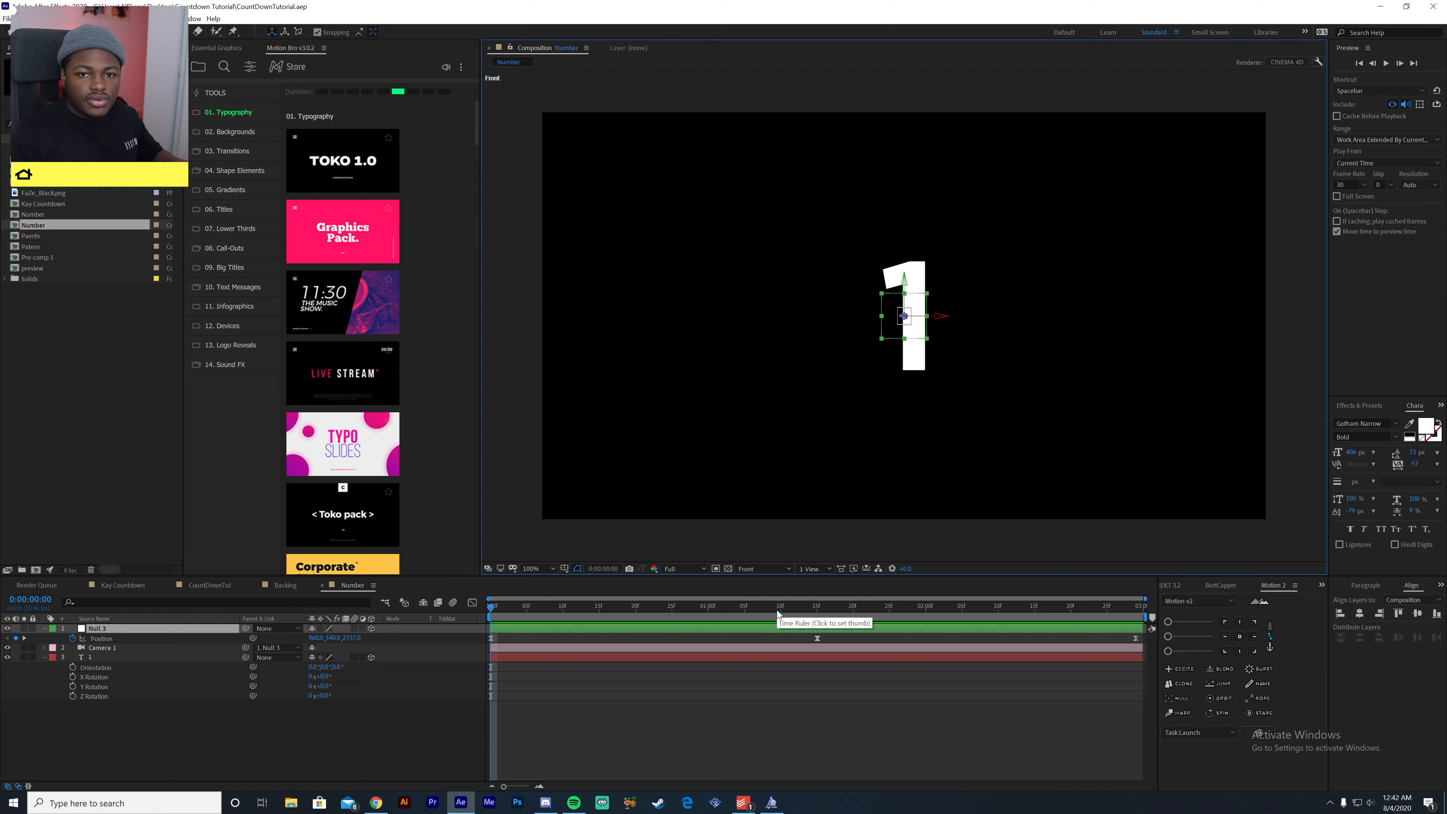
- Try rotating the number through its Z orientation and undo the rotation
left_click_drag(337, 667, 389, 677)
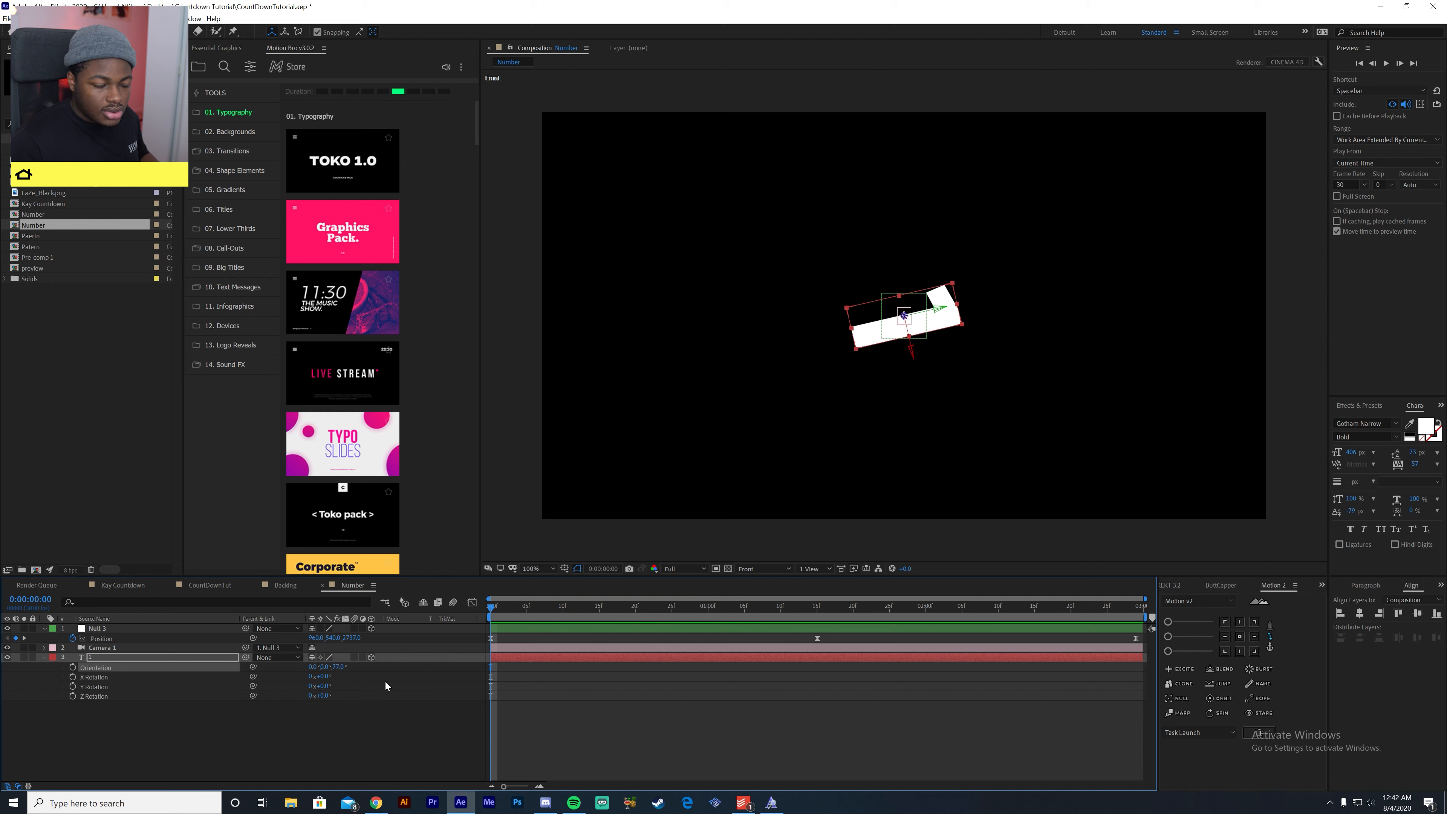
key("ctrl+z")
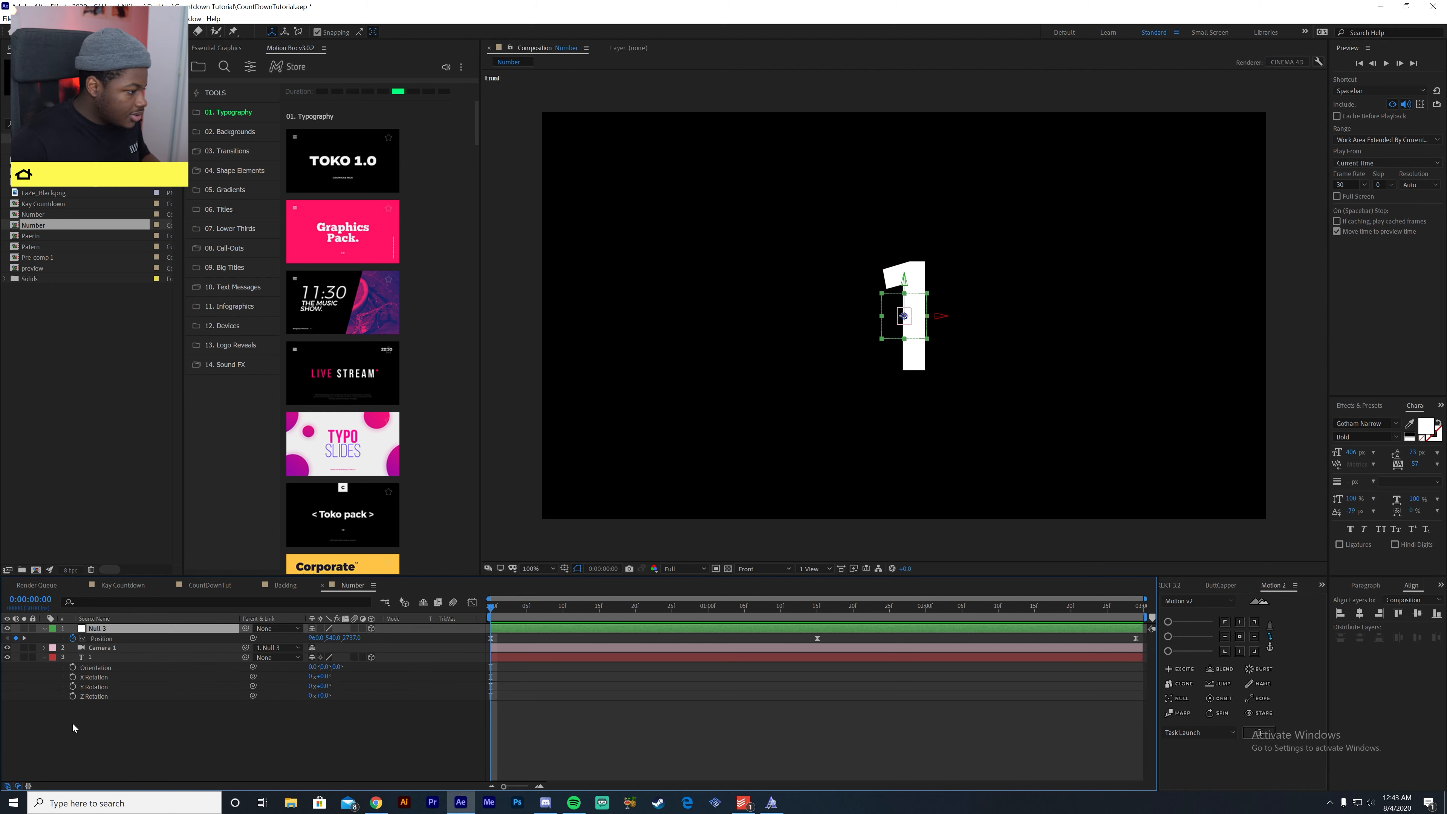
- Enable keyframing on the number layer's Y Rotation at the first frame and set it to 180°
left_click(72, 690)
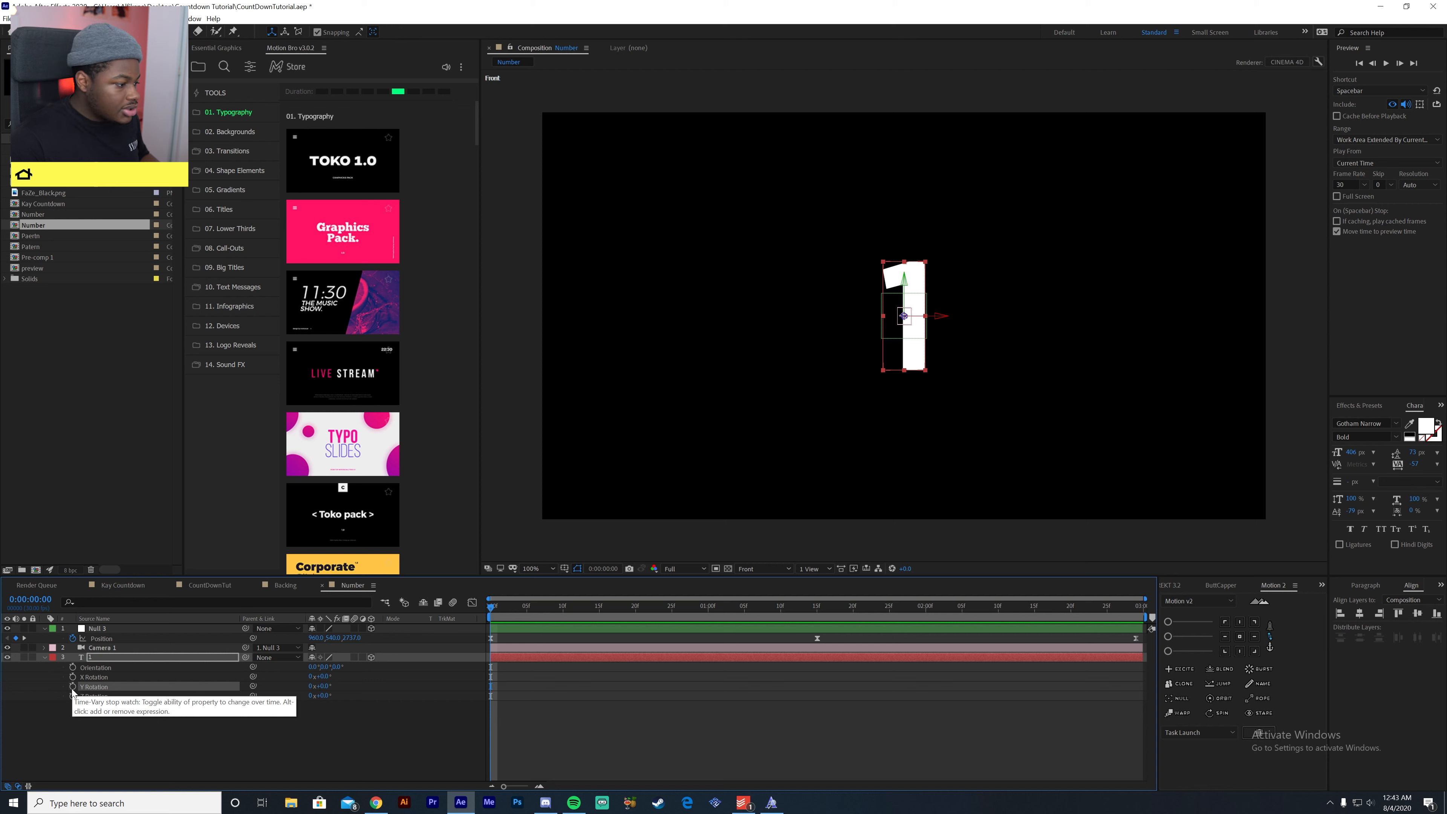
left_click(72, 687)
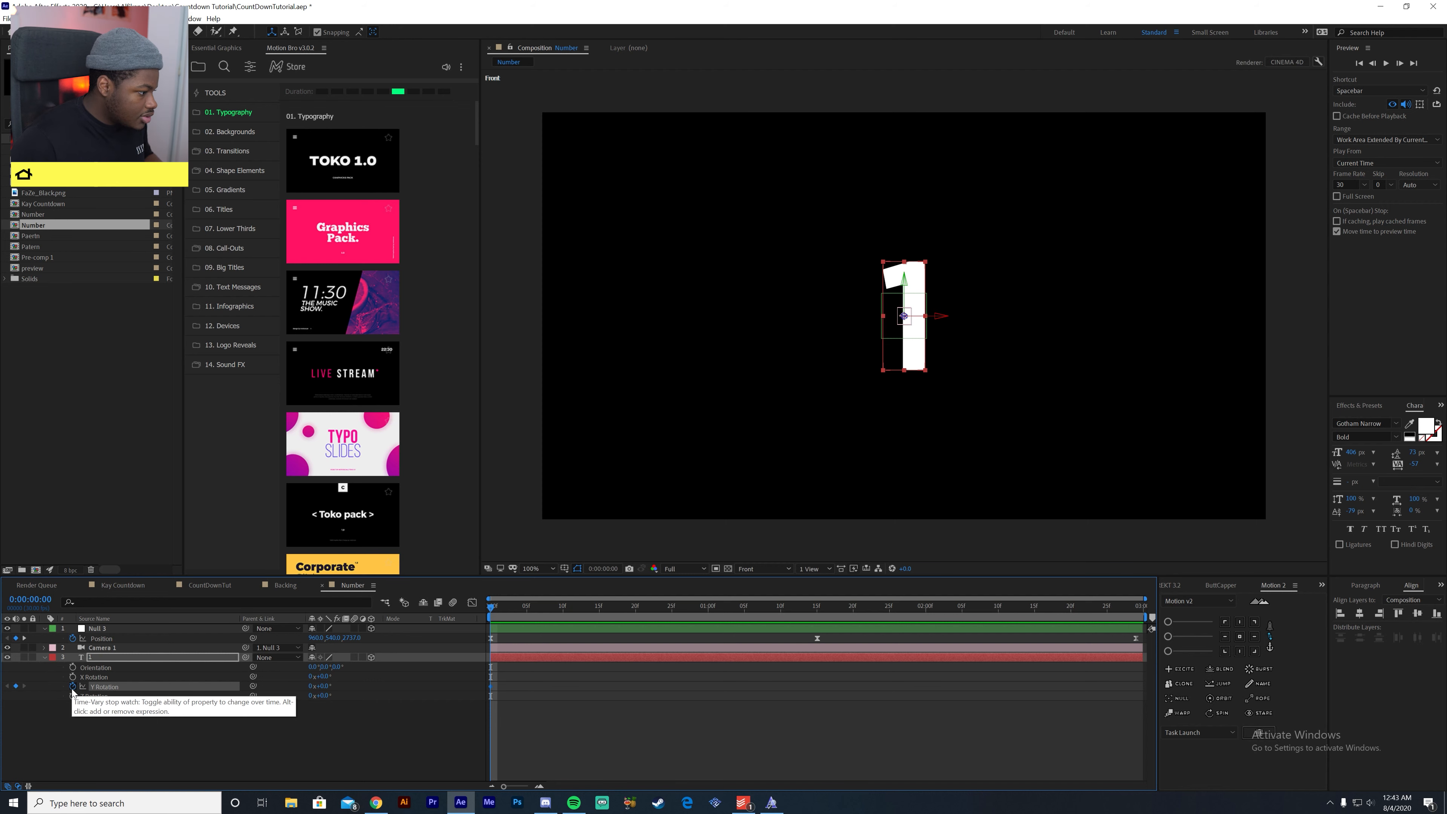
left_click(323, 686)
type("180")
key("Return")
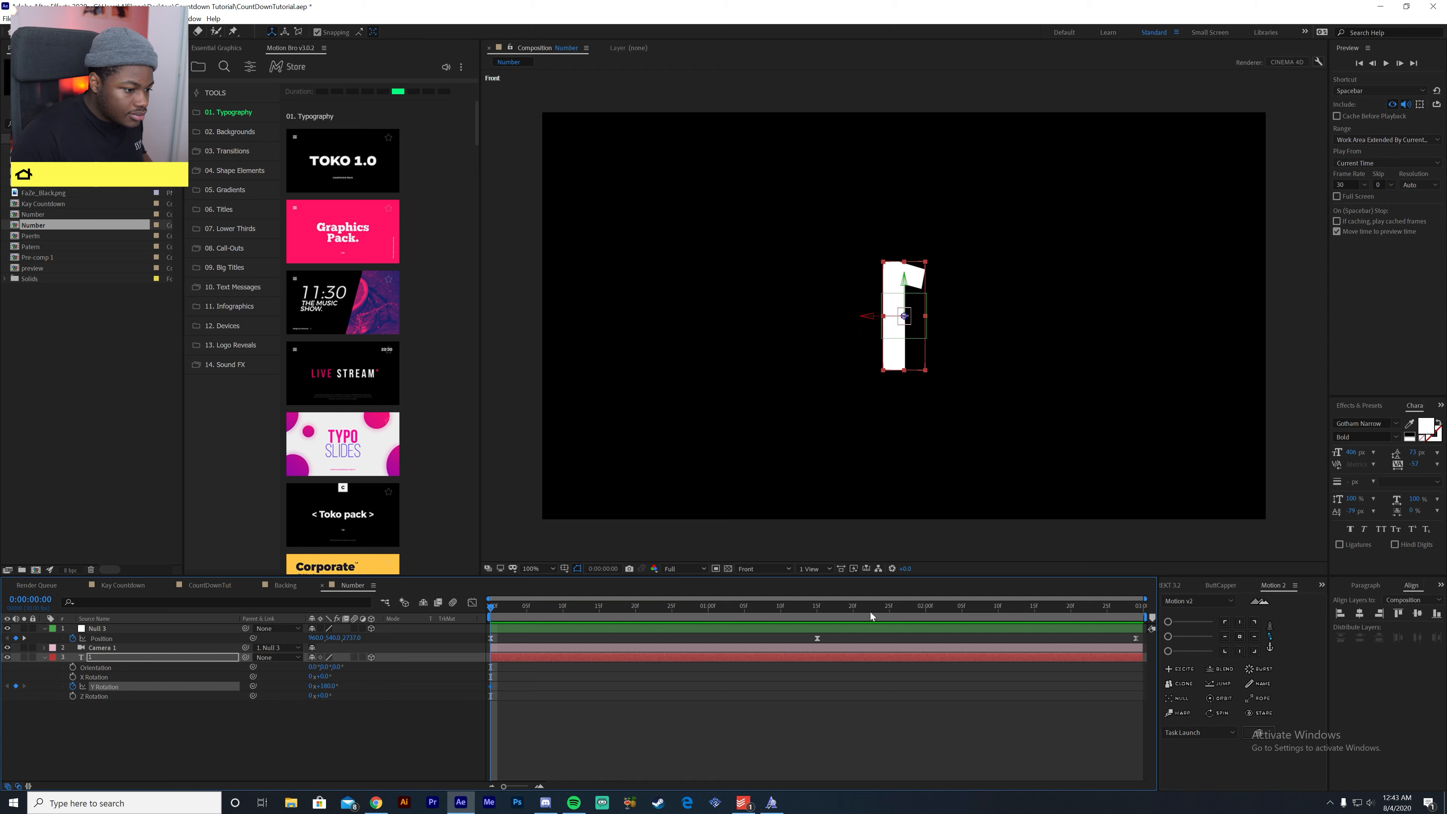
- Keyframe the number's Y Rotation at 0° on 0:00:01:15 and at 180° on 0:00:02:29
left_click(818, 610)
left_click(325, 687)
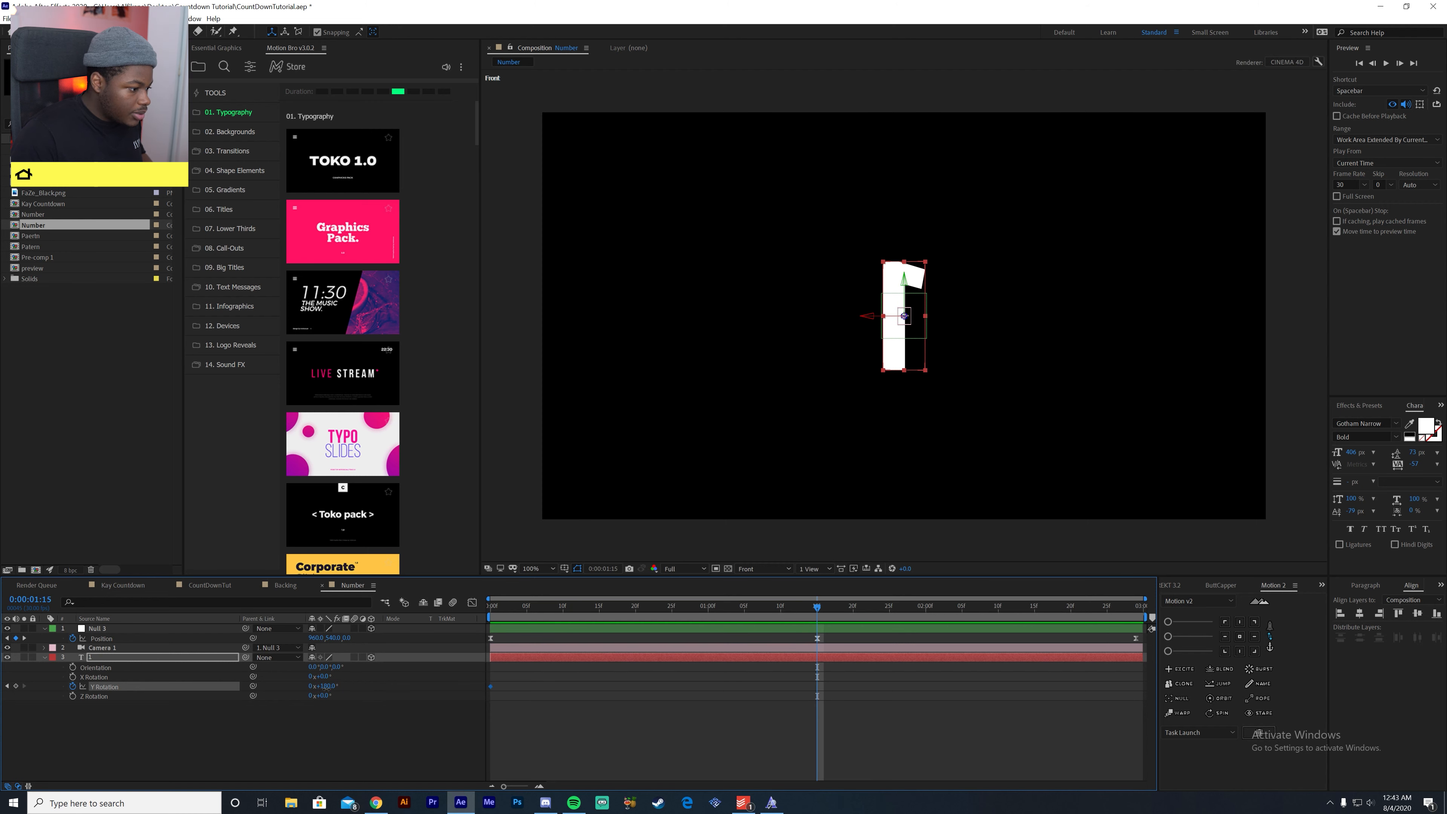
type("0")
key("Return")
left_click_drag(997, 611, 1137, 613)
left_click(322, 686)
type("180")
key("Return")
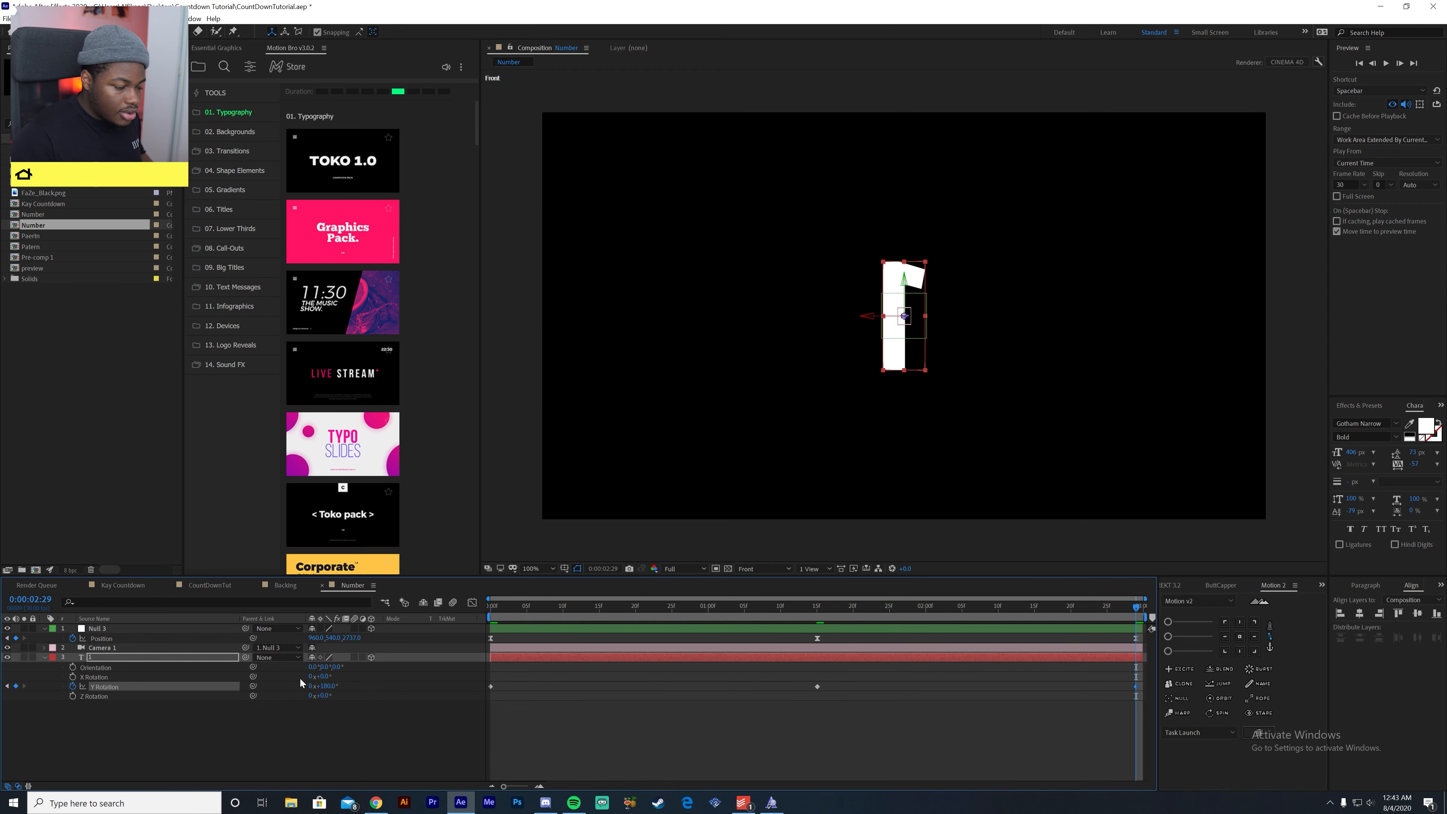
- Enable keyframing on the number's X Rotation at the first frame and set it to 20°
left_click_drag(841, 591, 253, 696)
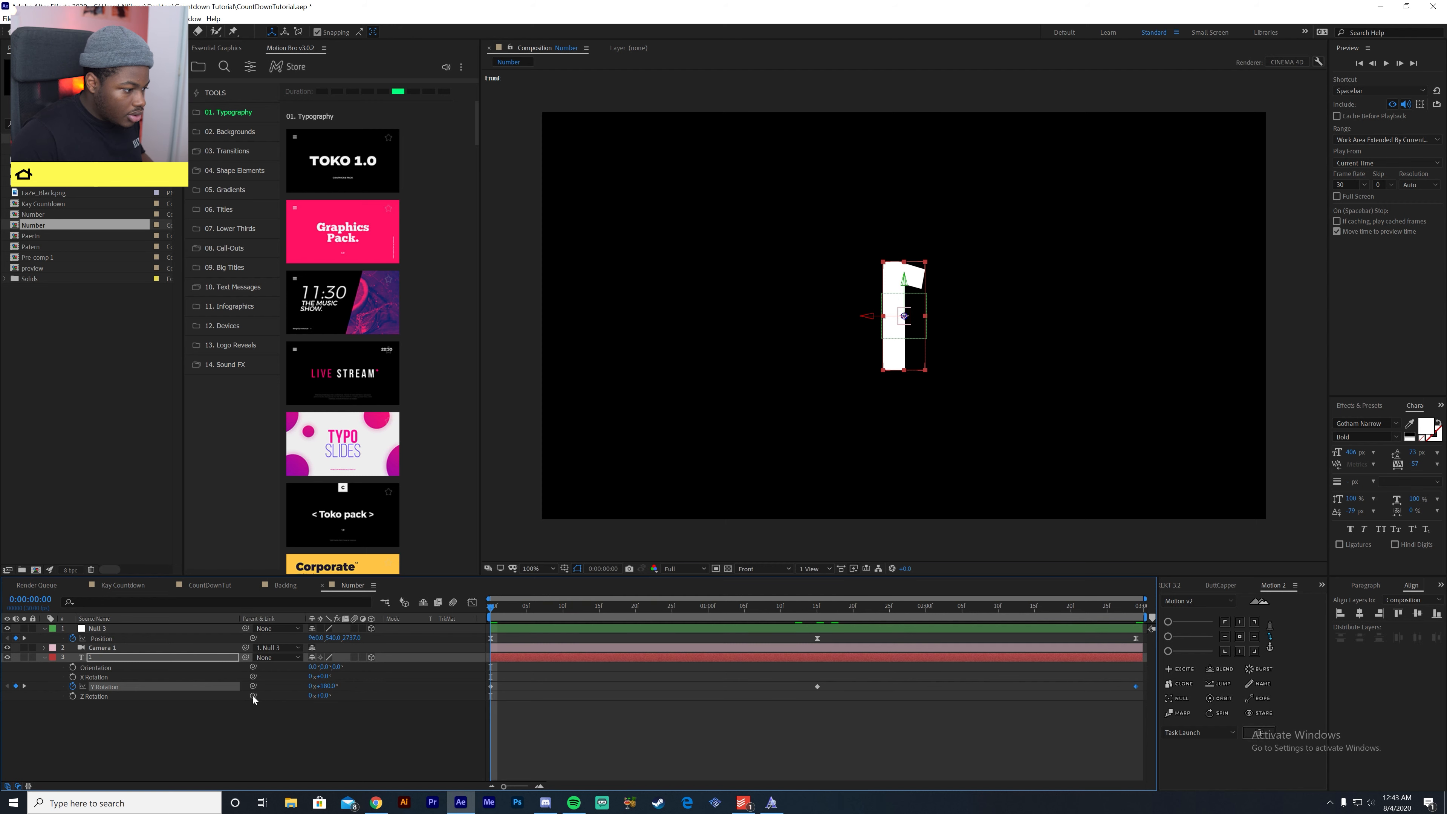
left_click(73, 676)
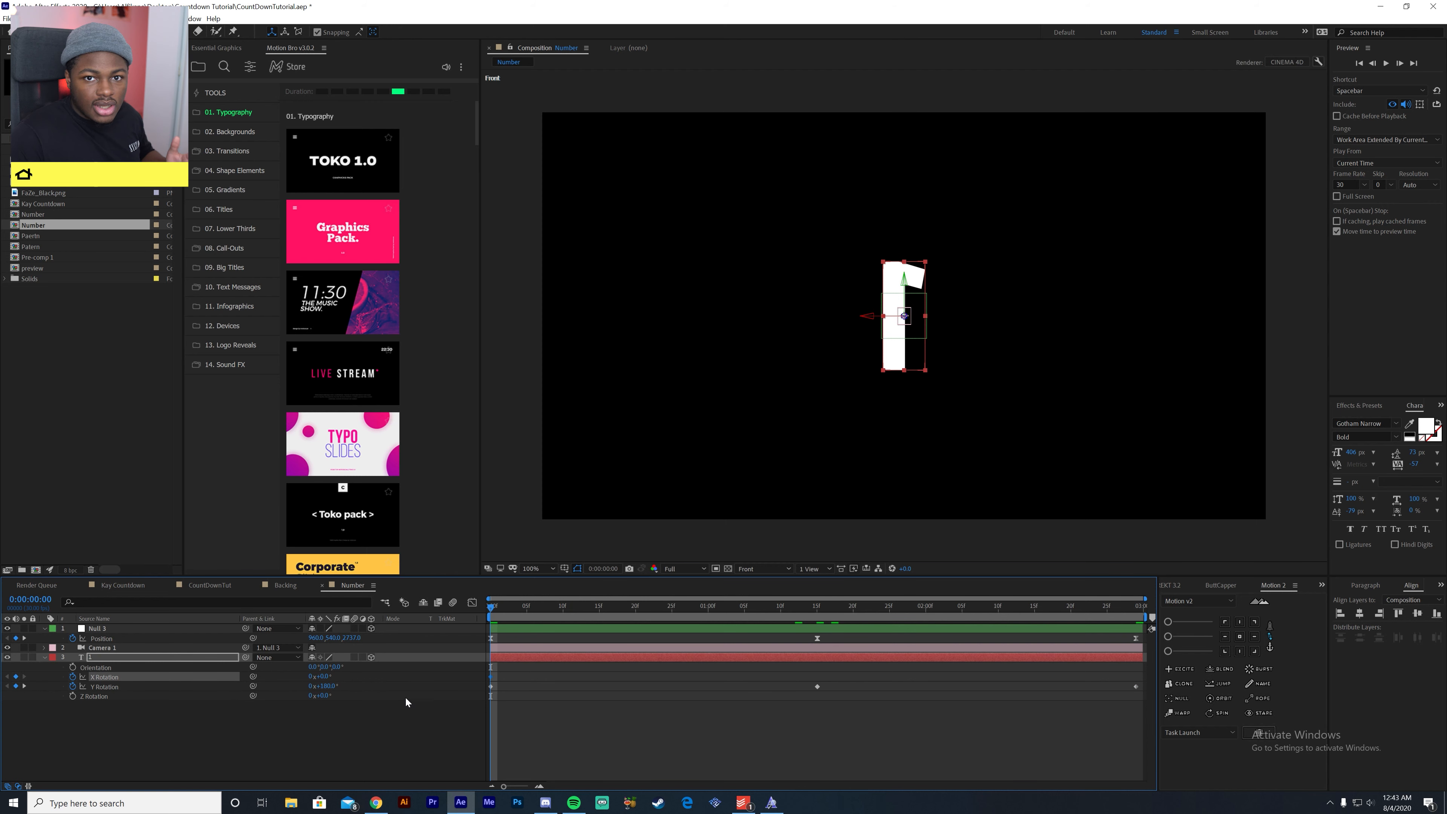
left_click(325, 678)
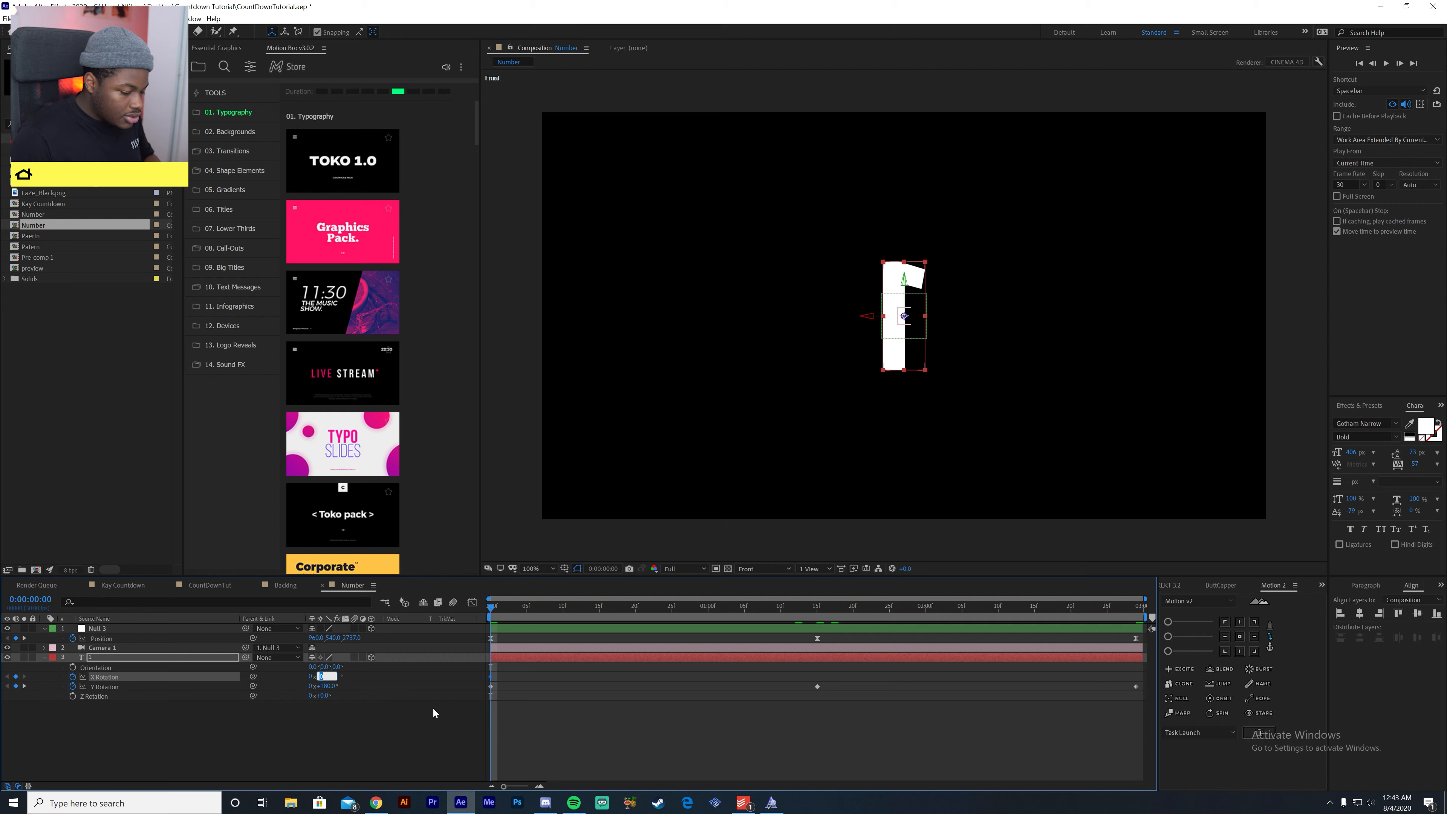
type("20")
key("Return")
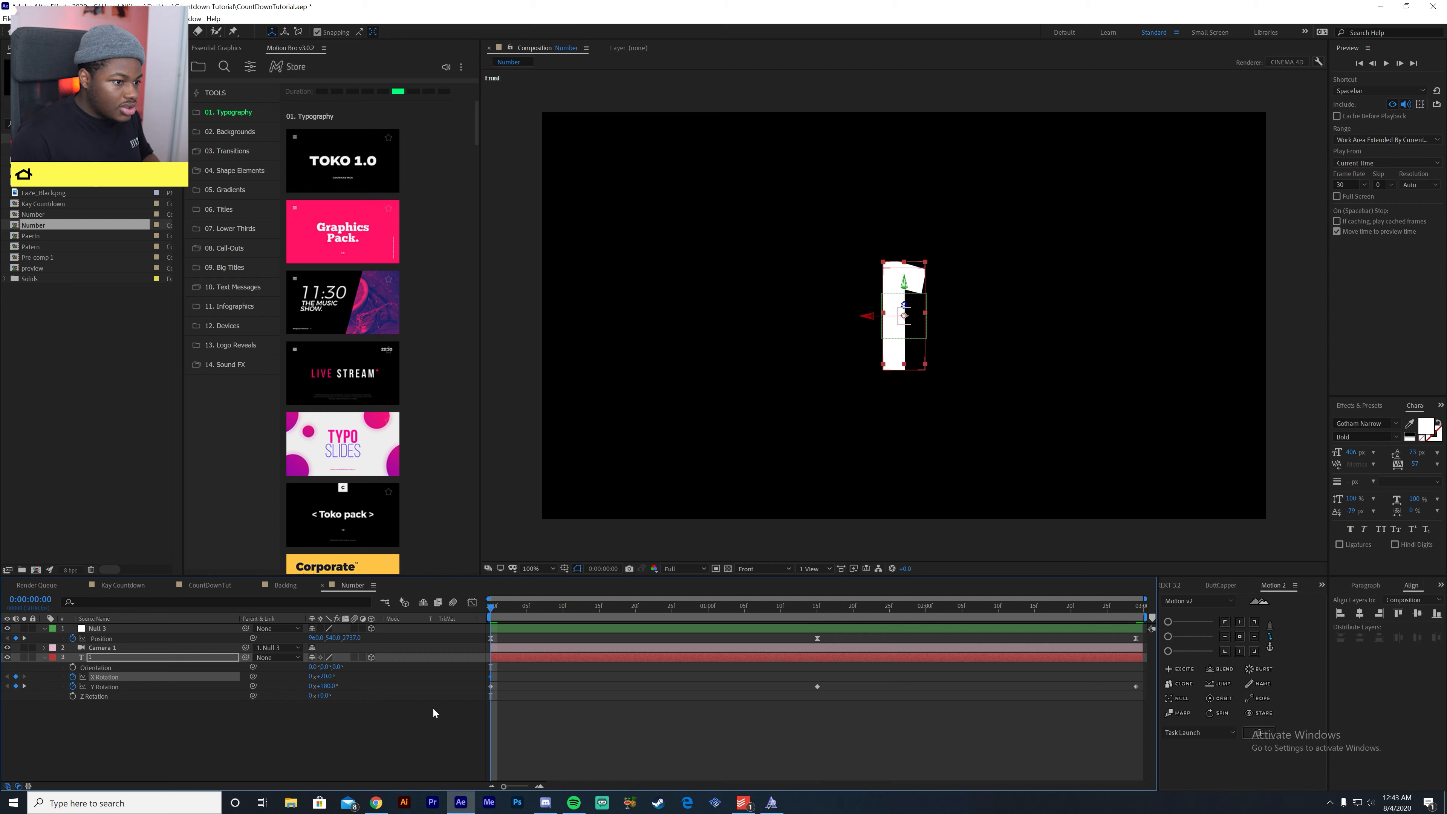
key("space")
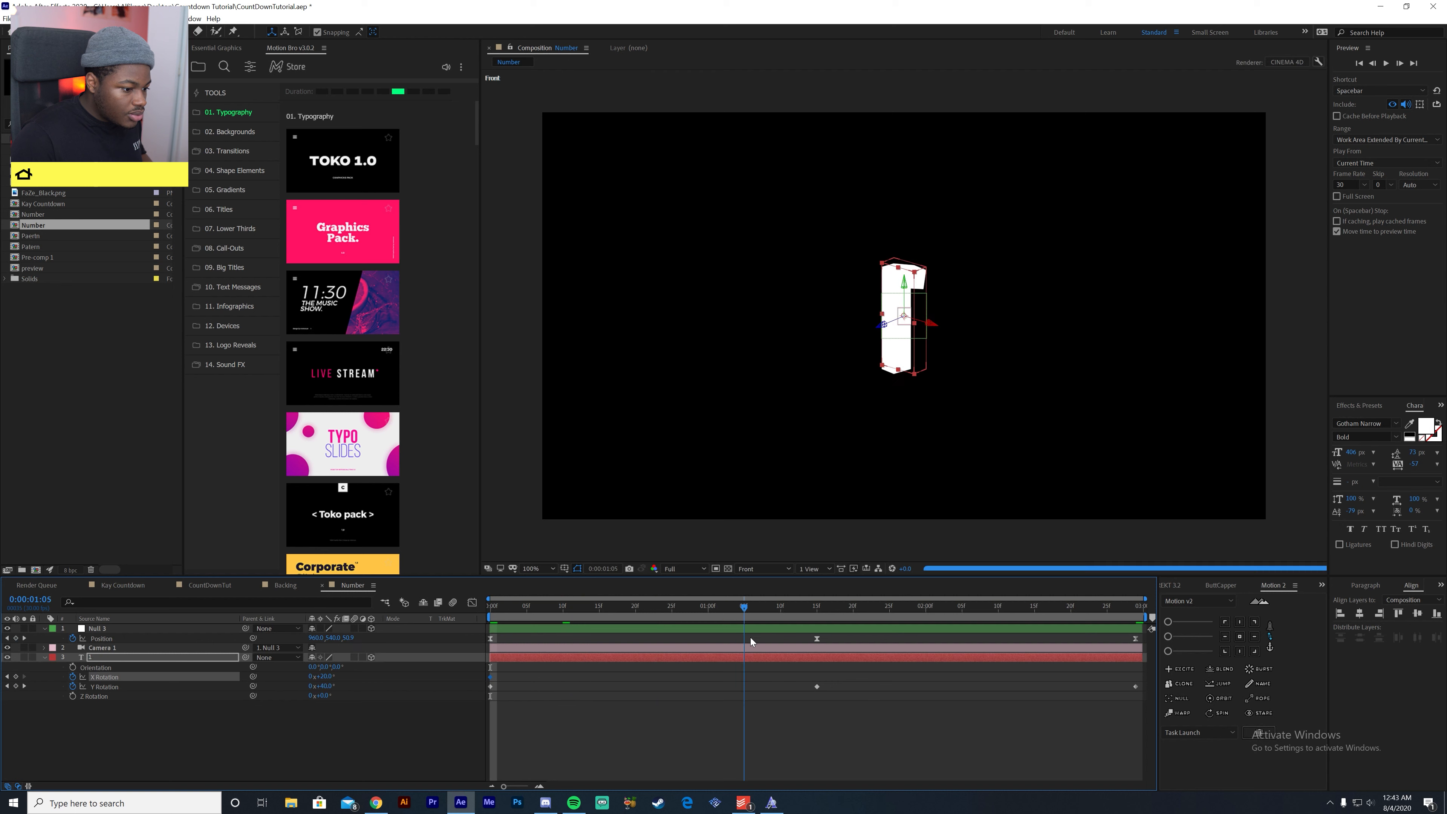
- Keyframe the number's X Rotation at 0° on 0:00:01:15 and set its first-frame keyframe to 50°
left_click(324, 676)
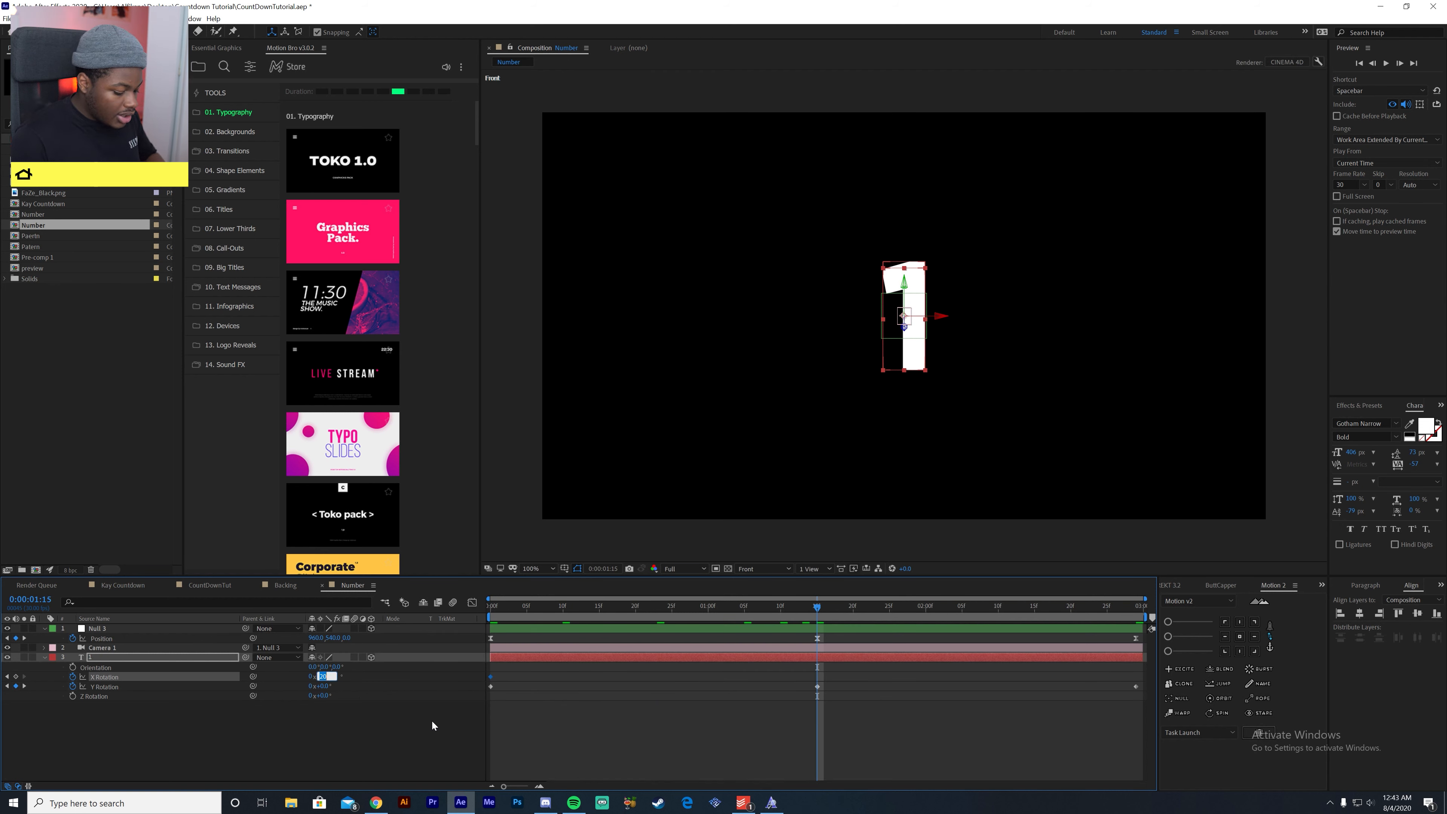
type("4")
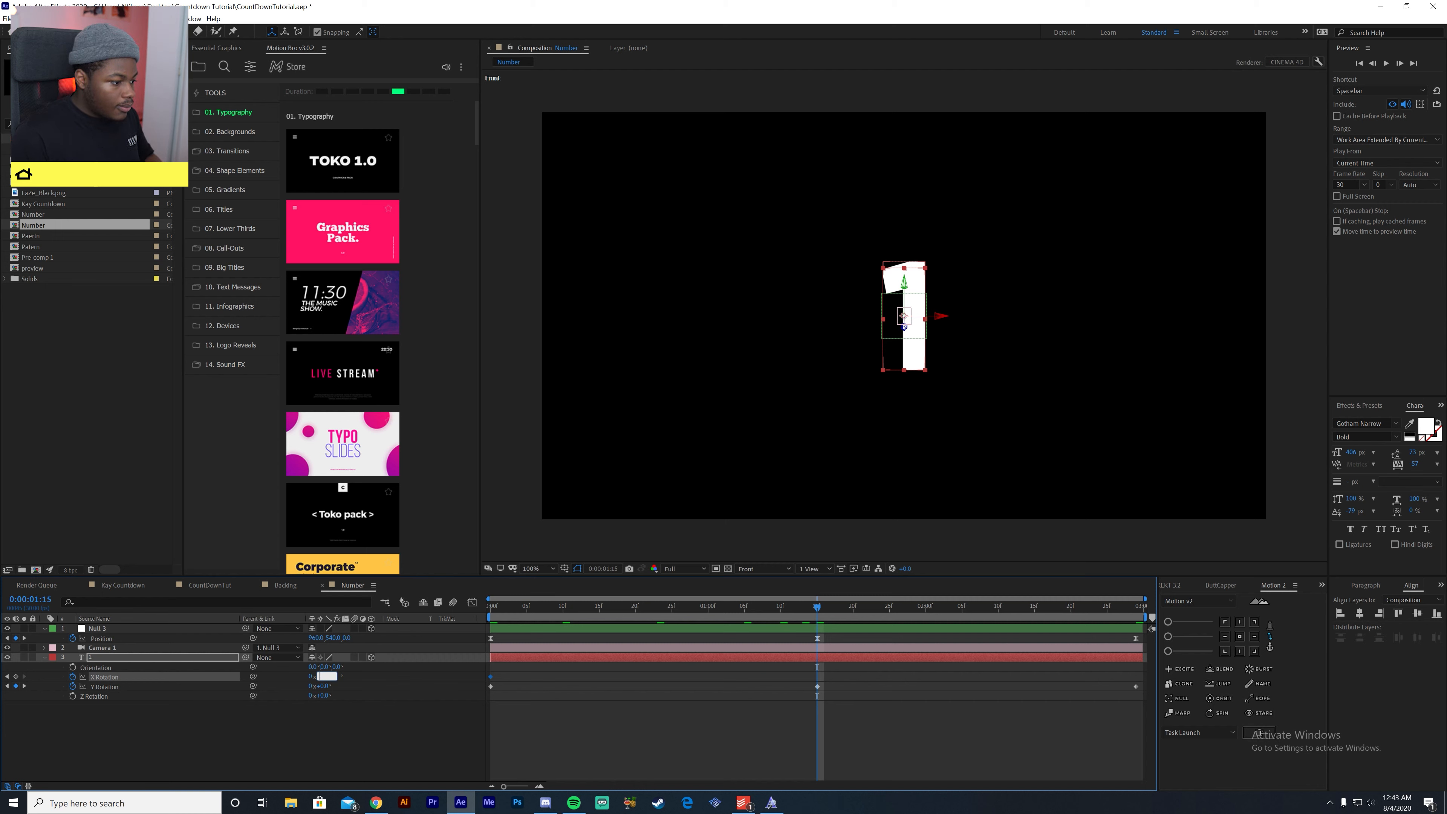
key("Return")
key("Home")
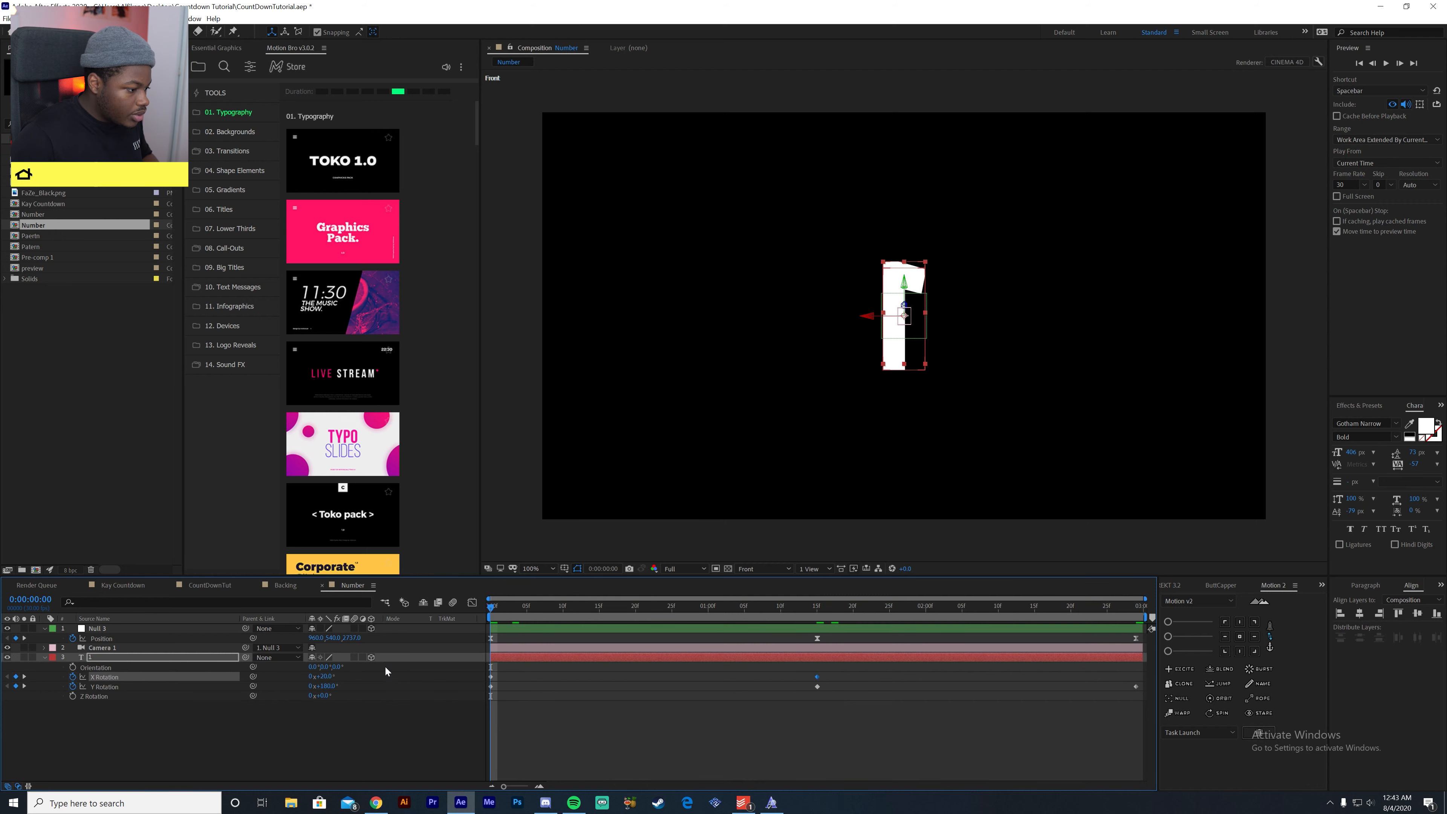
left_click(333, 677)
type("50")
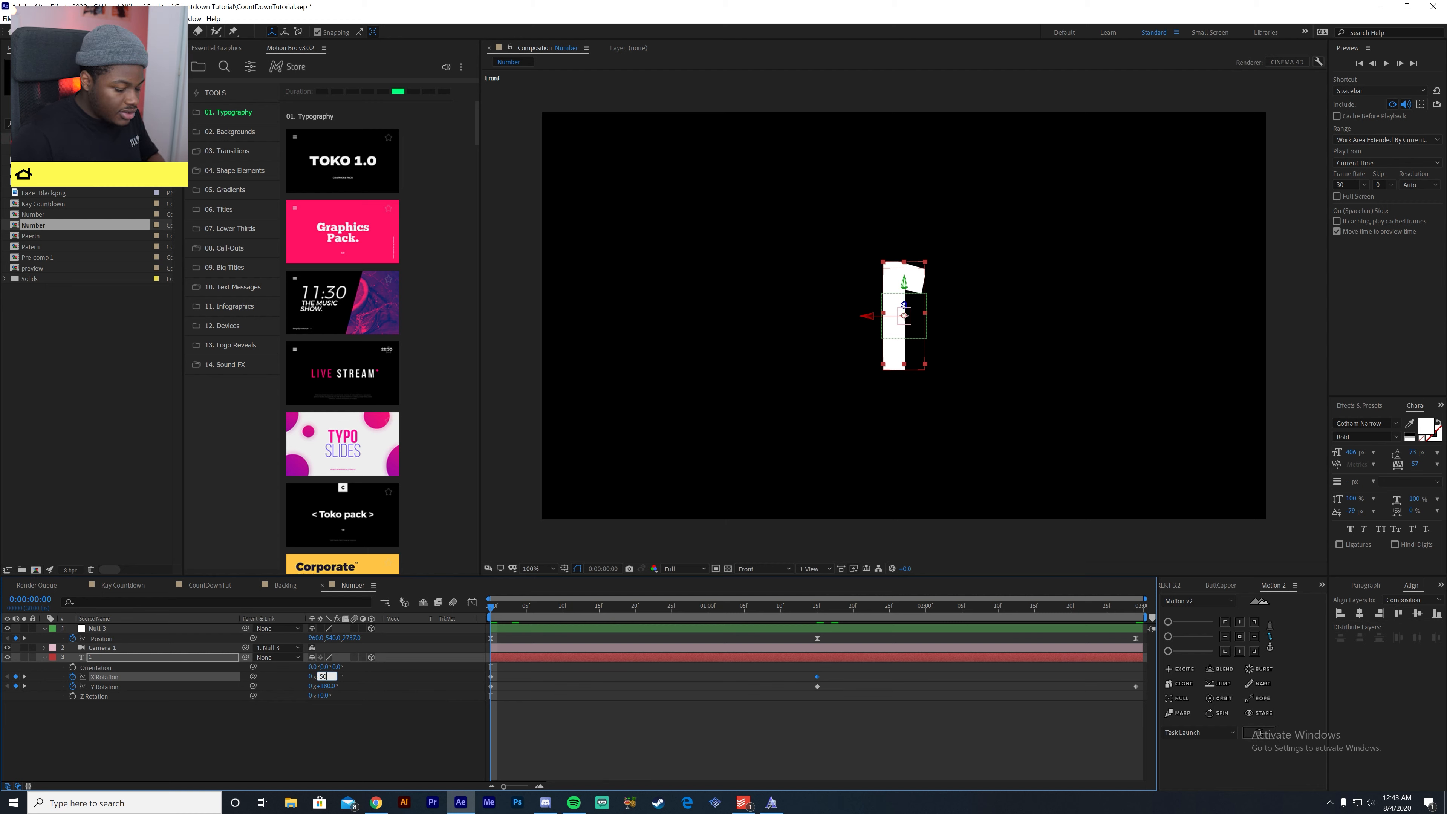
key("Return")
- Set the number's X Rotation to 20° on 0:00:01:15 and keyframe it at 50° on 0:00:02:29
left_click_drag(651, 614, 817, 631)
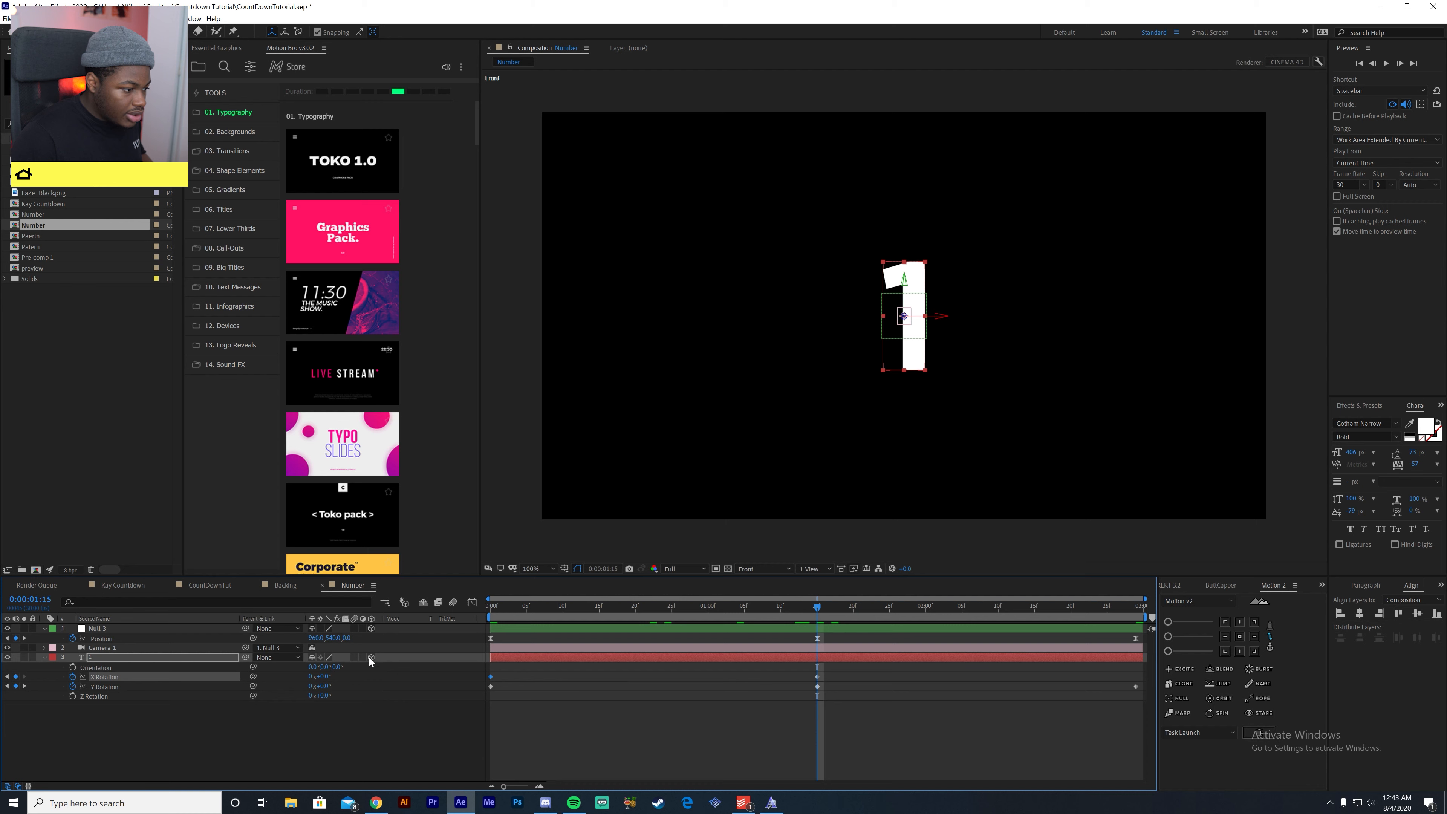
left_click(332, 677)
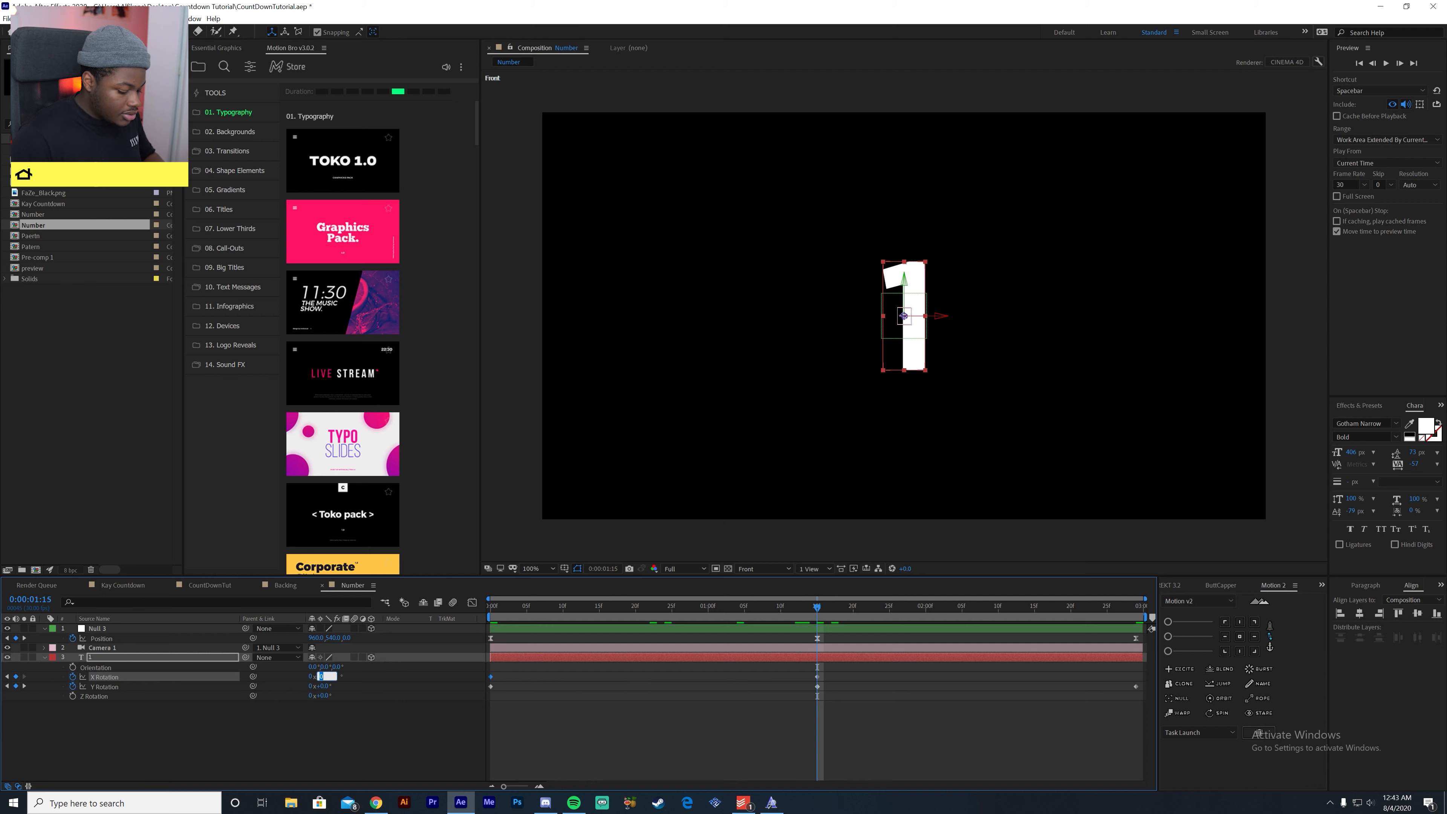
type("20")
key("Return")
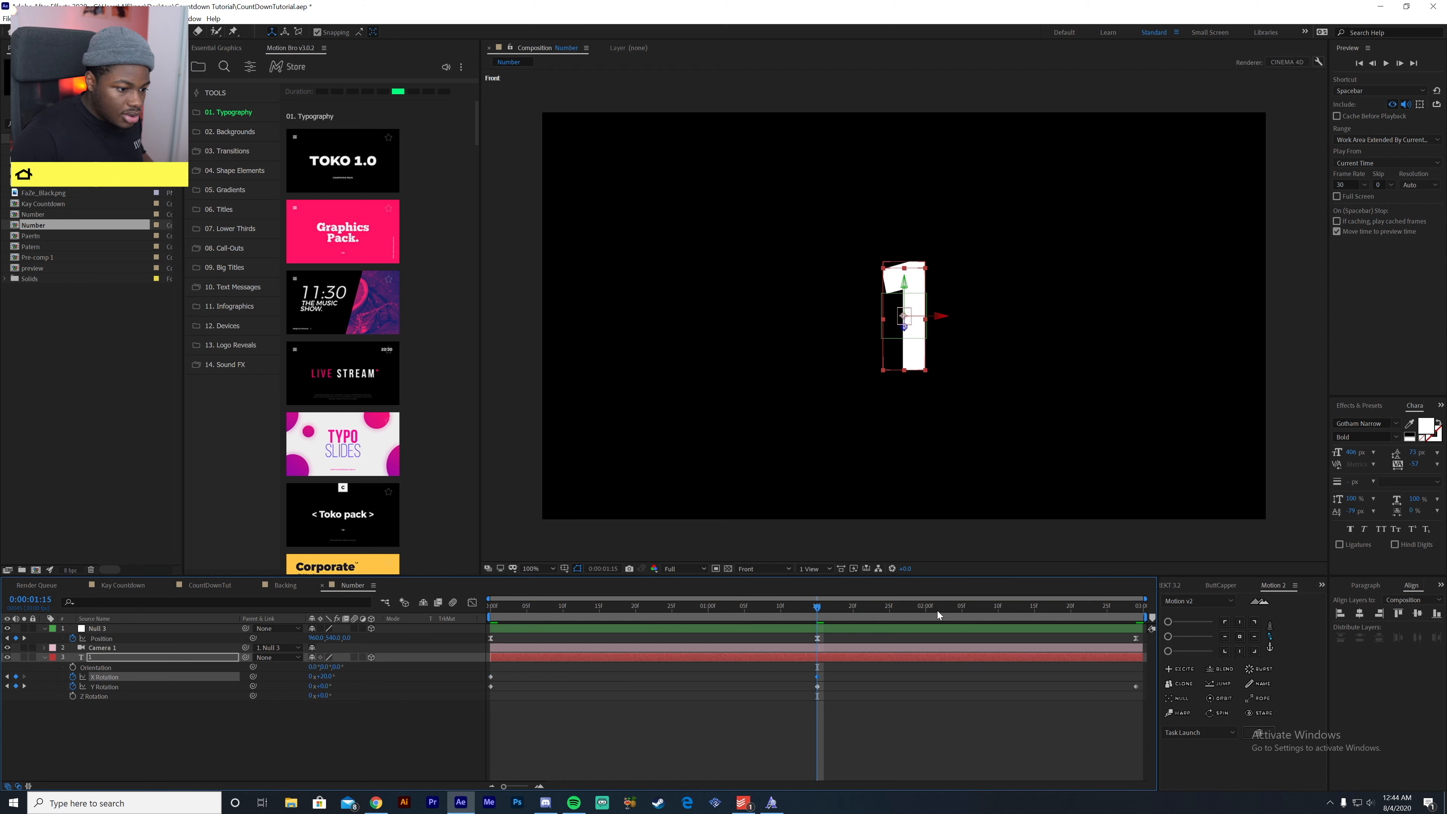
left_click_drag(937, 612, 1283, 626)
left_click(324, 677)
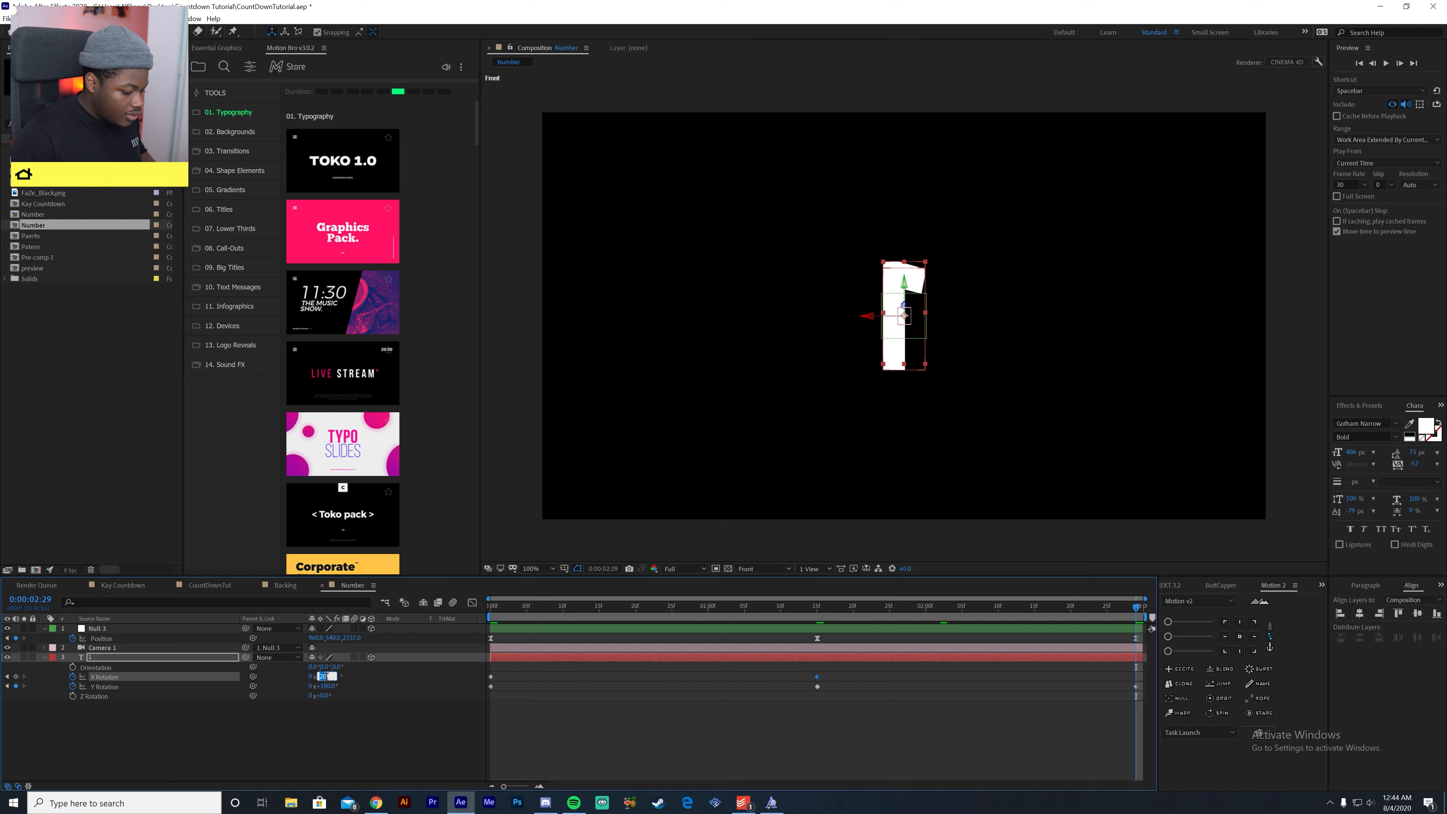
type("50")
key("Return")
- Apply Easy Ease to all of the number's X and Y Rotation keyframes
left_click_drag(1027, 621, 832, 754)
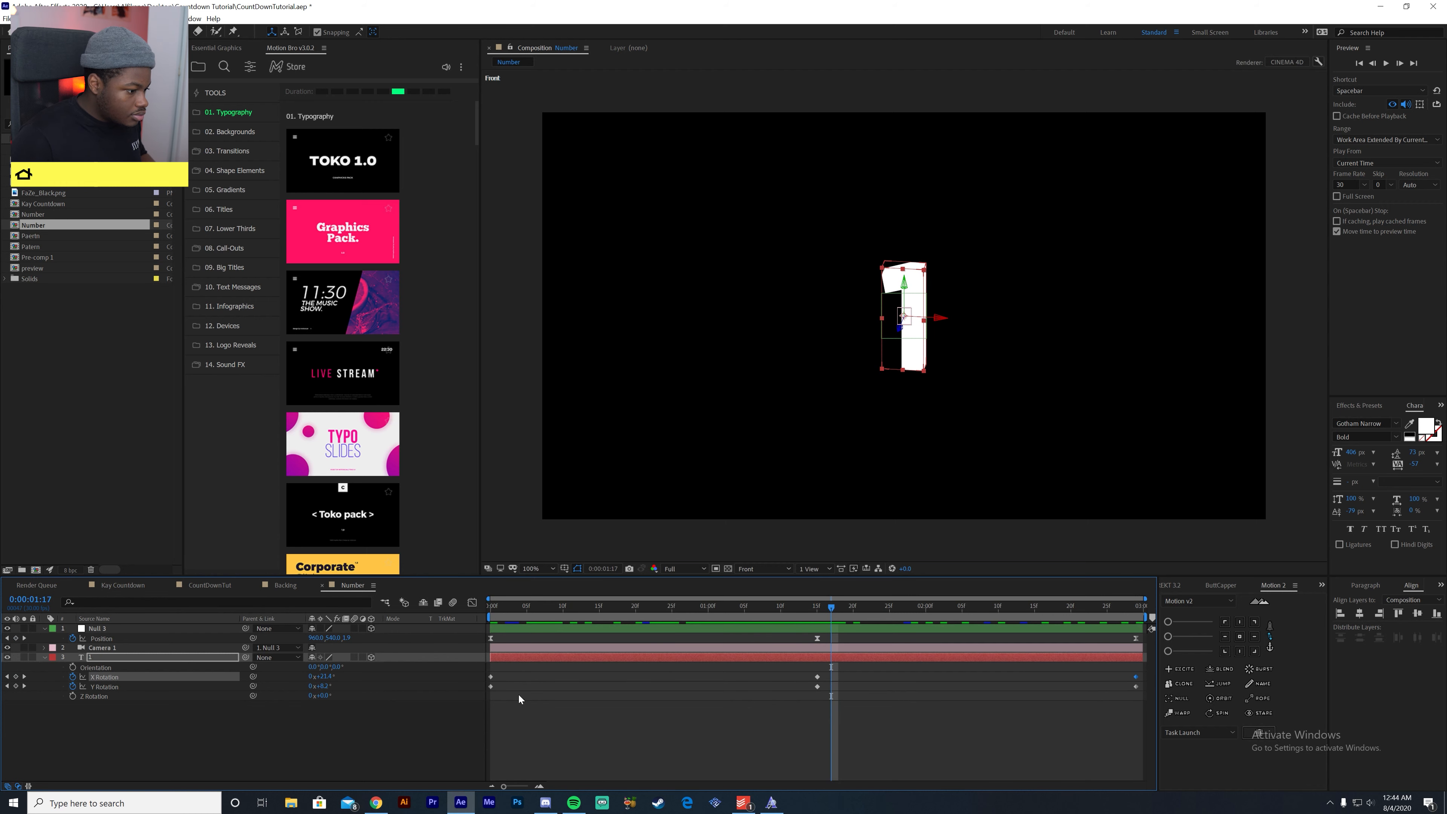
left_click_drag(487, 701, 1205, 677)
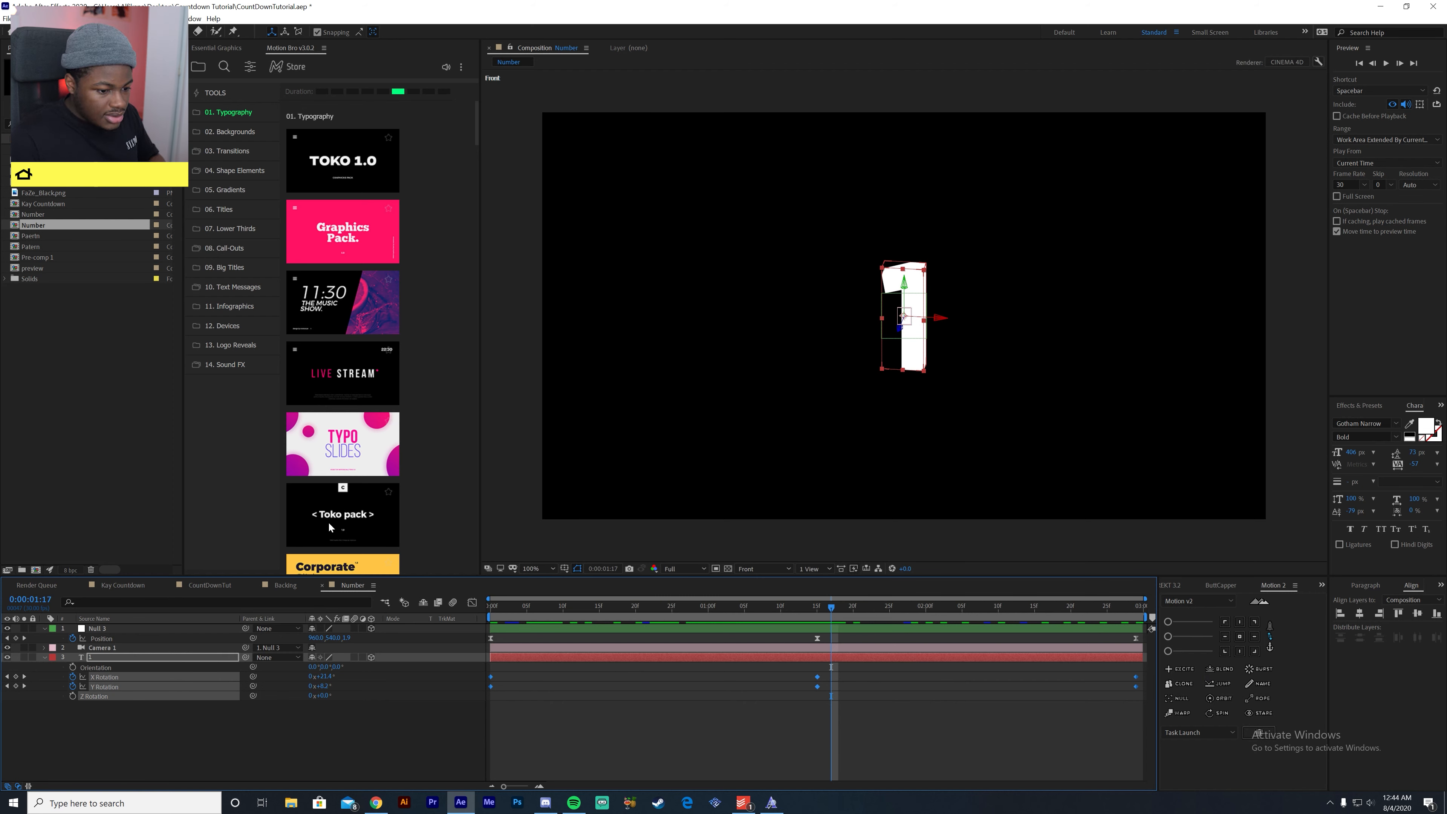
key("F9")
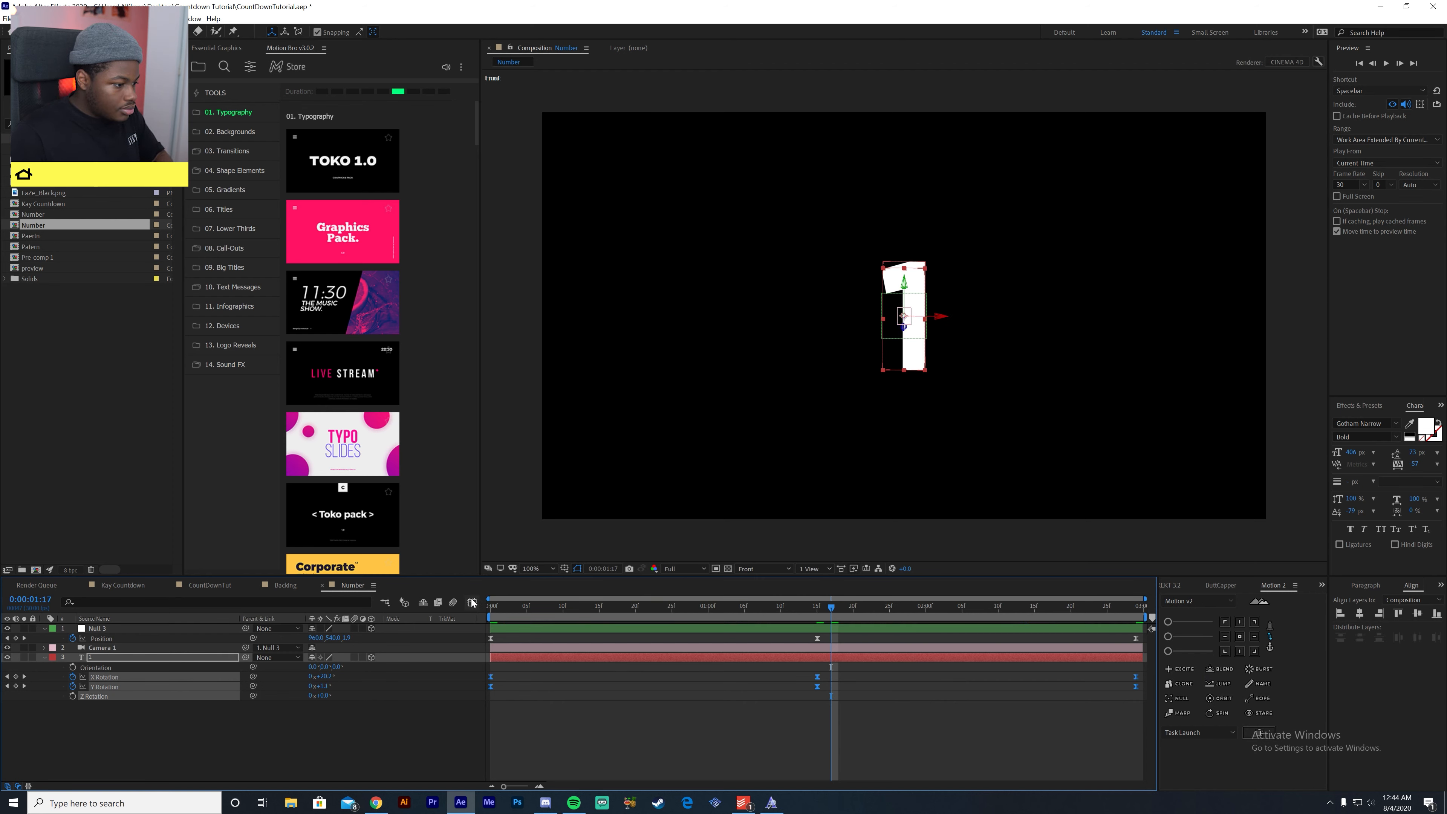
- Reshape the rotation curves around the middle keyframe in the Graph Editor by lengthening the ease handles on both sides
left_click(472, 602)
left_click_drag(831, 735, 759, 628)
left_click_drag(763, 696, 622, 695)
left_click(812, 677)
left_click_drag(812, 678, 1043, 668)
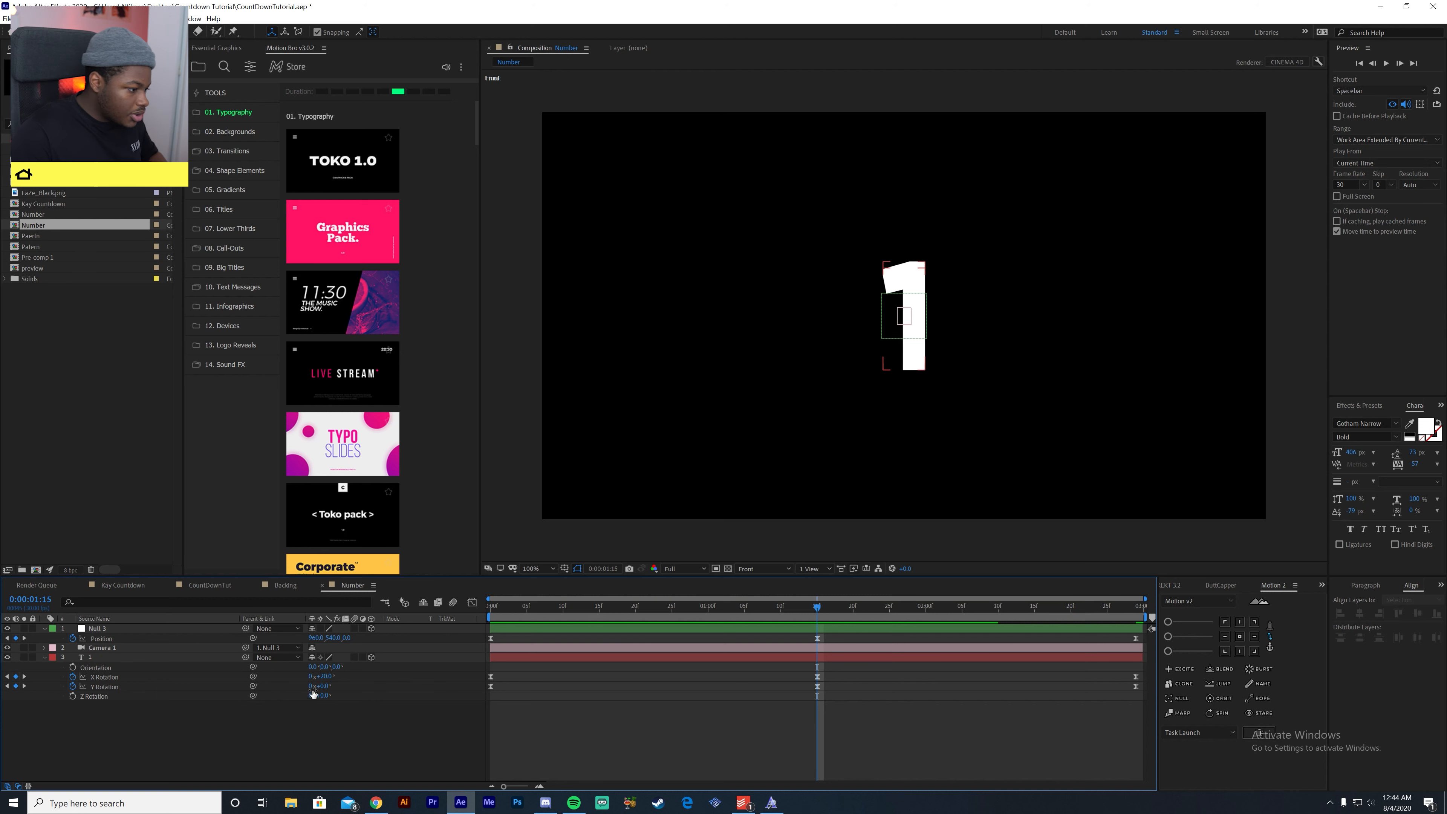
- Set the number's X Rotation keyframe on 0:00:01:15 to -20° and return to the first frame
left_click(323, 676)
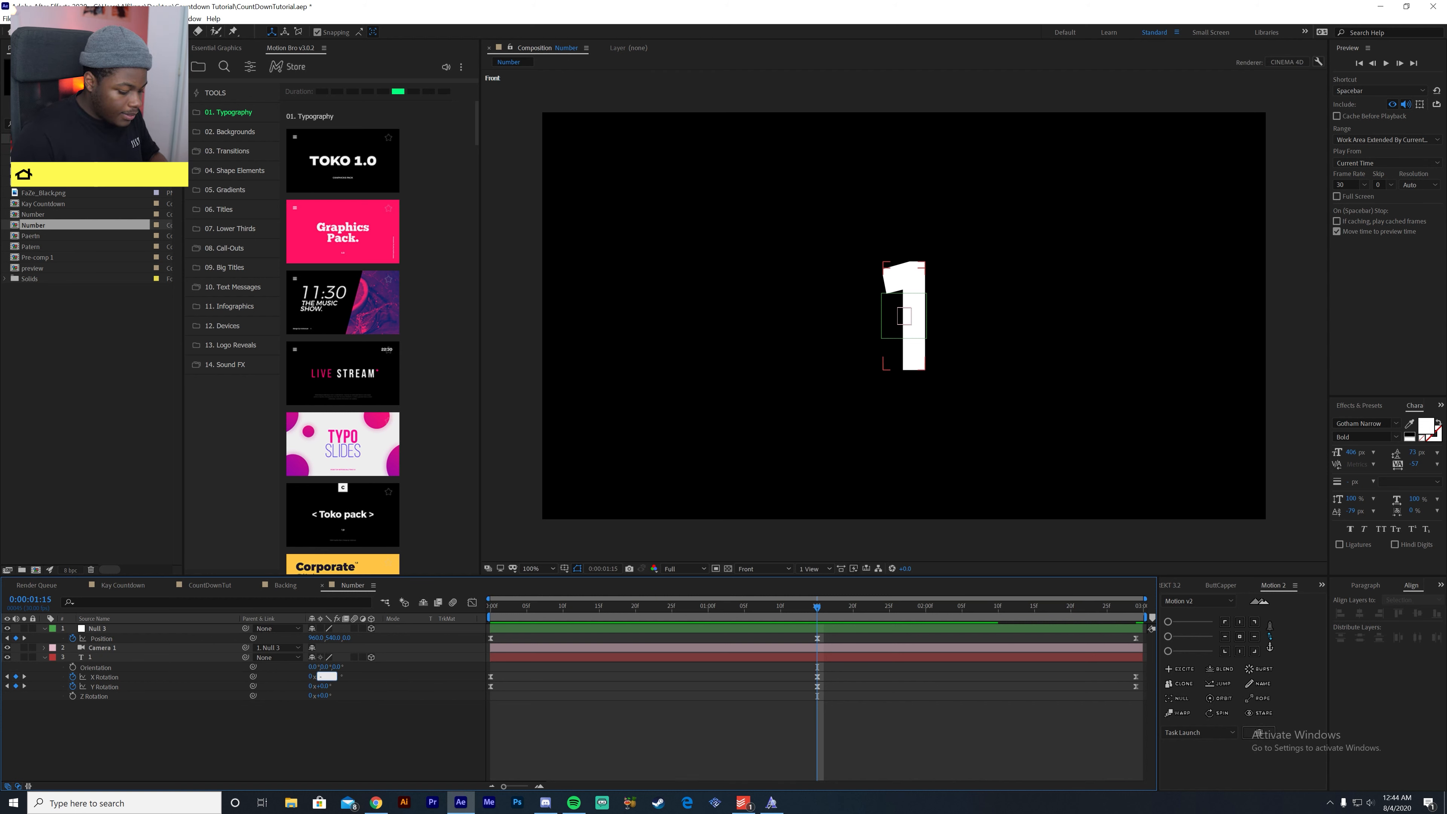
type("-20")
key("Return")
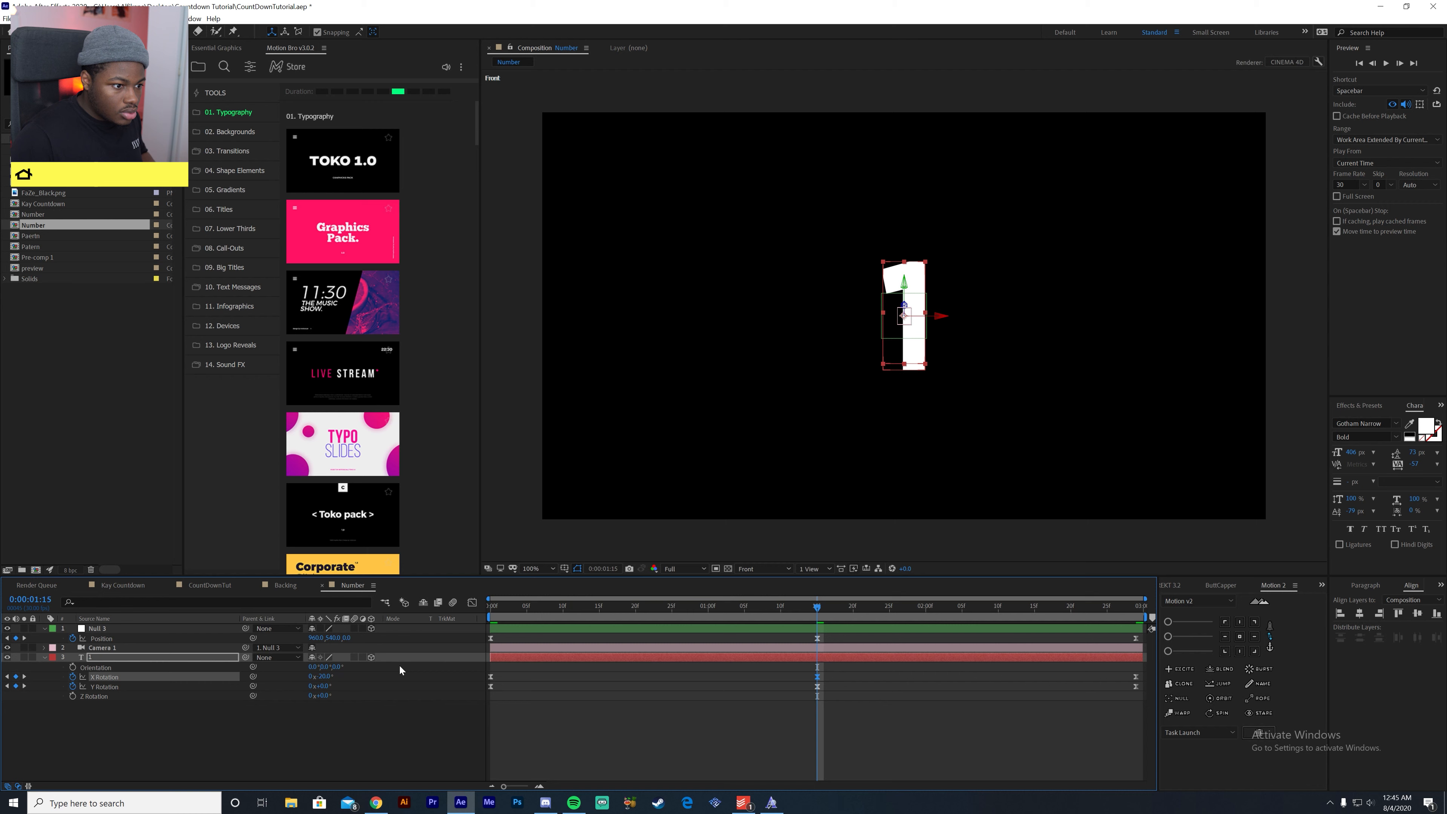
left_click_drag(675, 610, 466, 642)
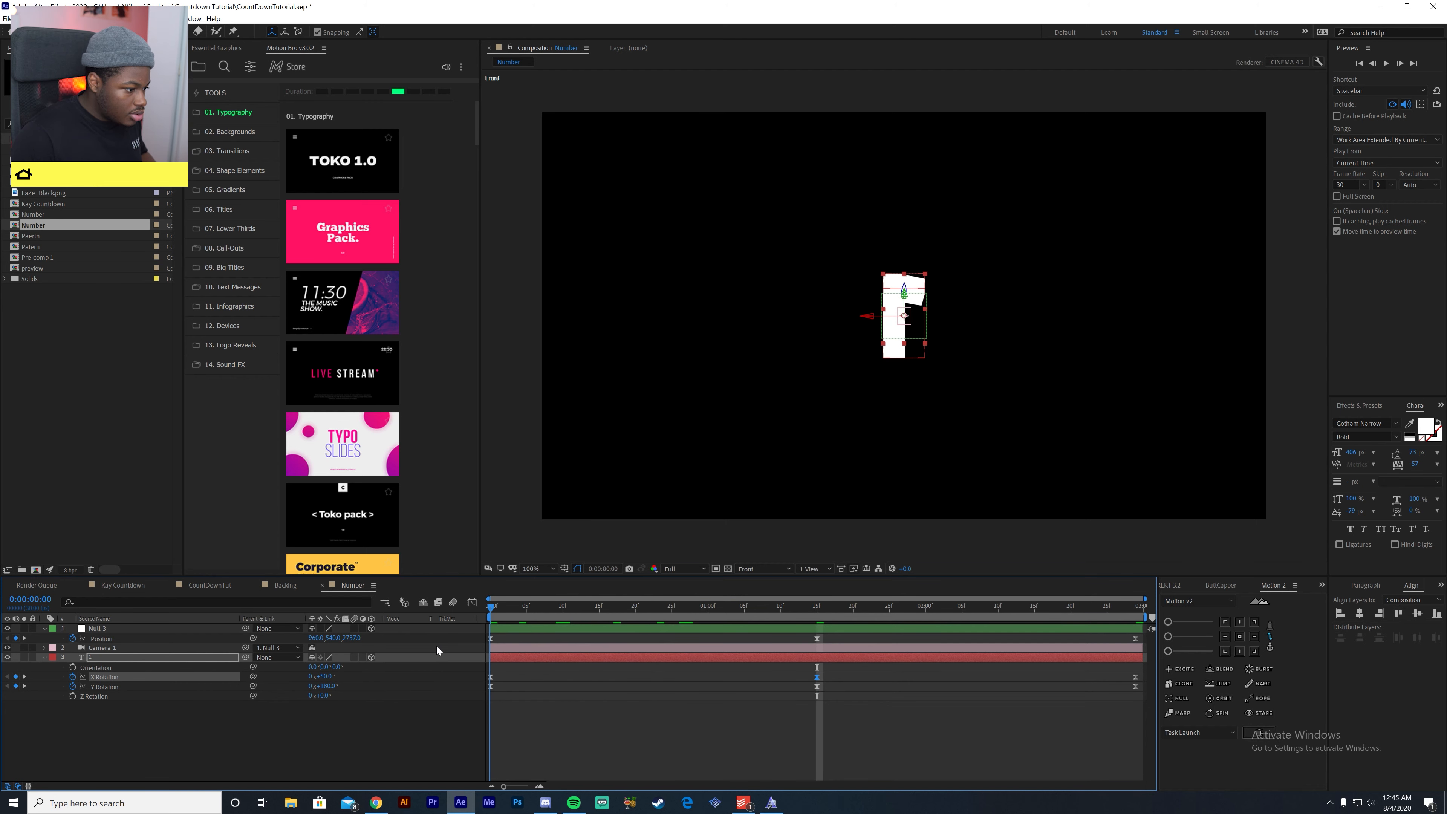
- Save the project and preview the number's rotation through the active camera
key("ctrl+s")
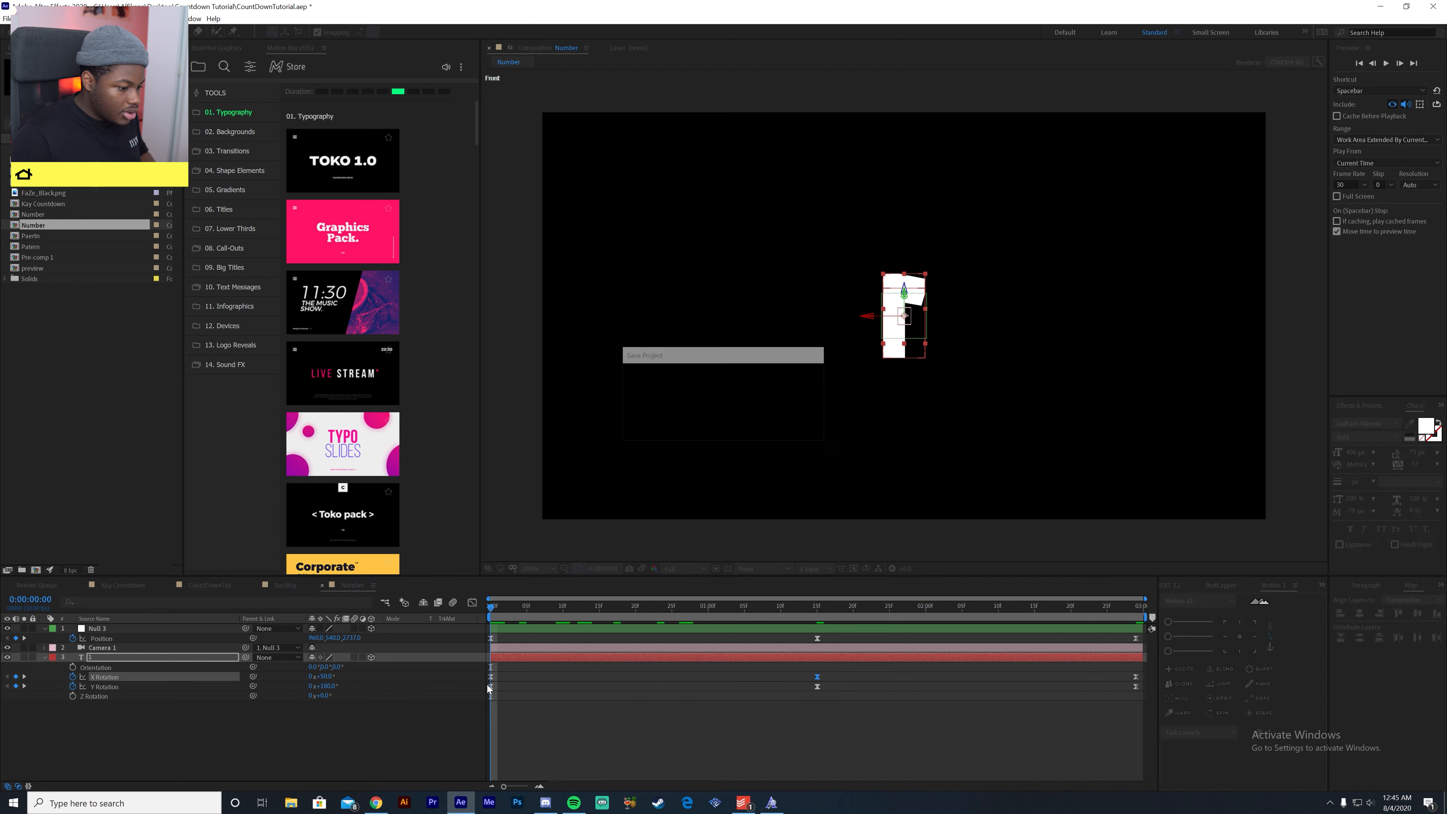
left_click(408, 751)
key("space")
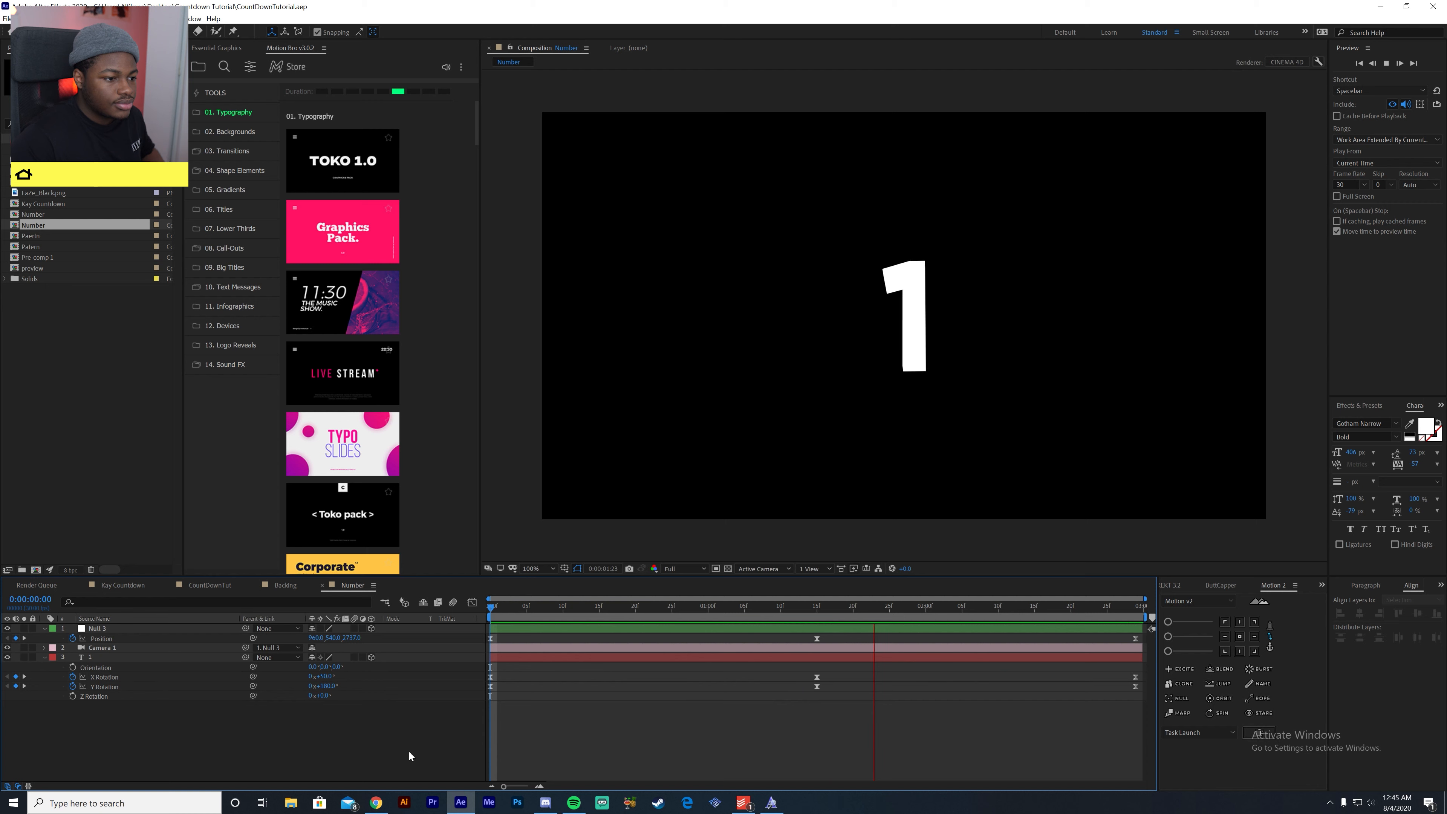
key("space")
left_click_drag(562, 607, 743, 678)
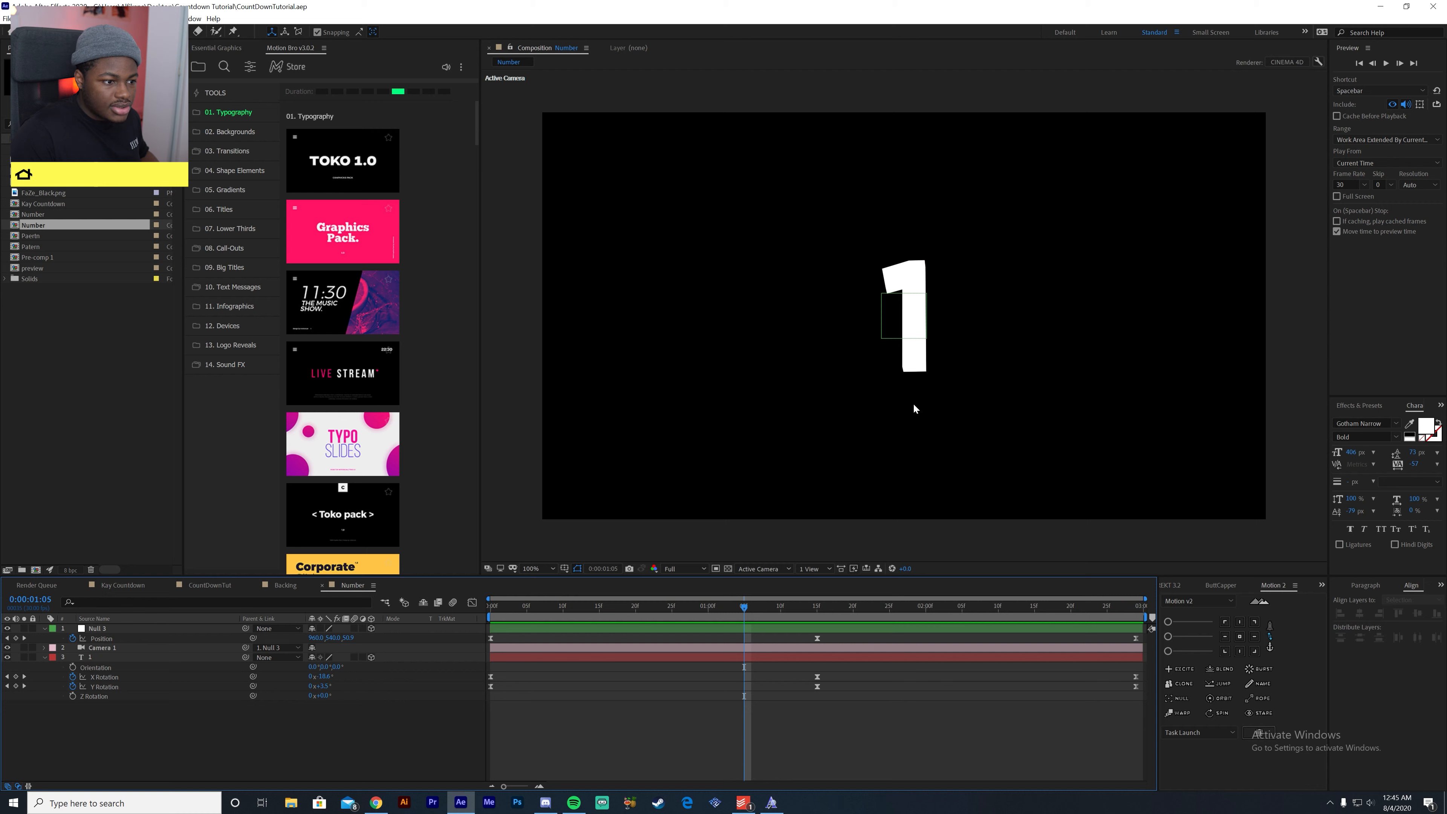
left_click(907, 314)
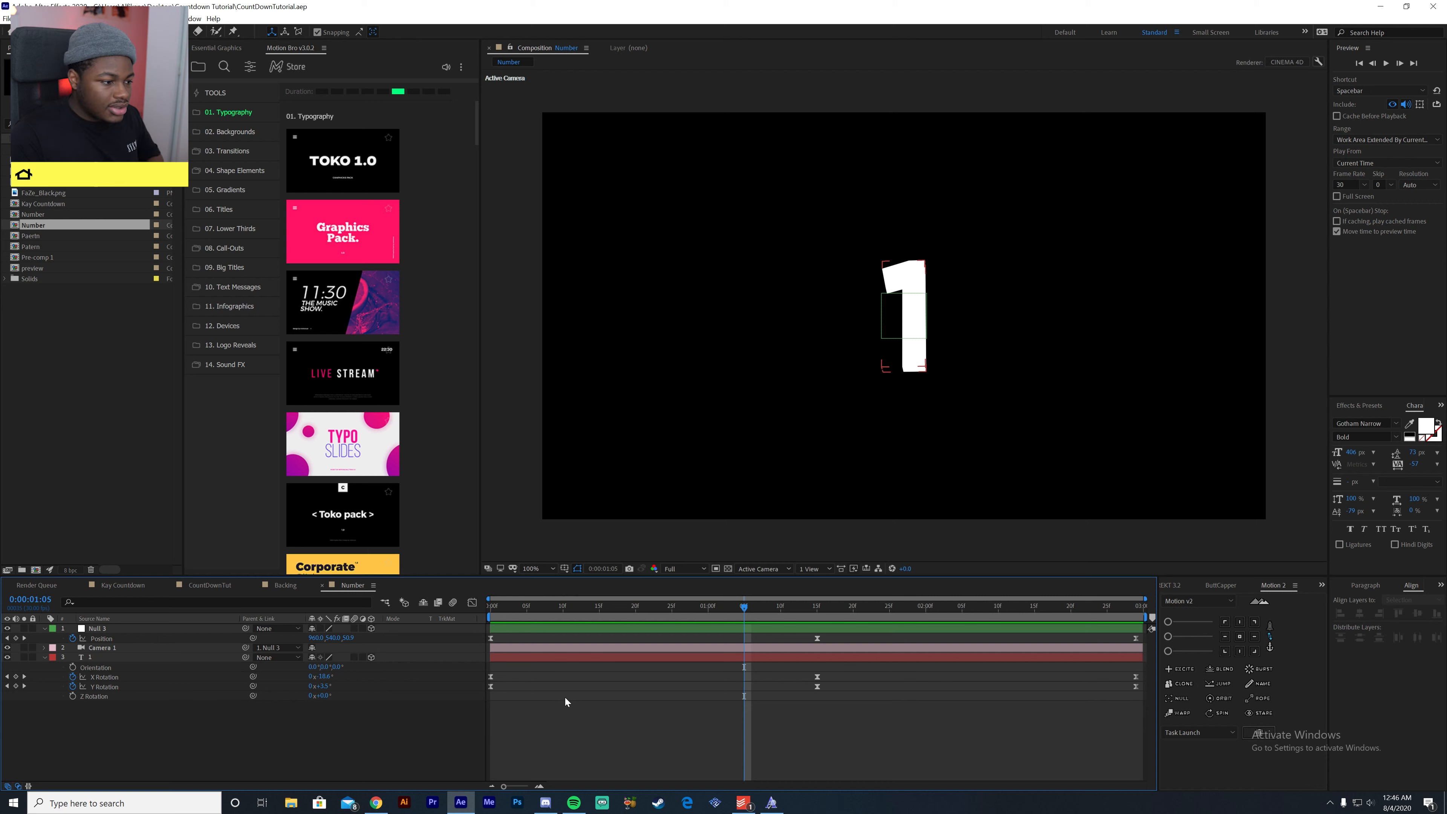
- Add a spot light with the default settings and nudge its point of interest slightly on the number
right_click(392, 745)
mouse_move(444, 630)
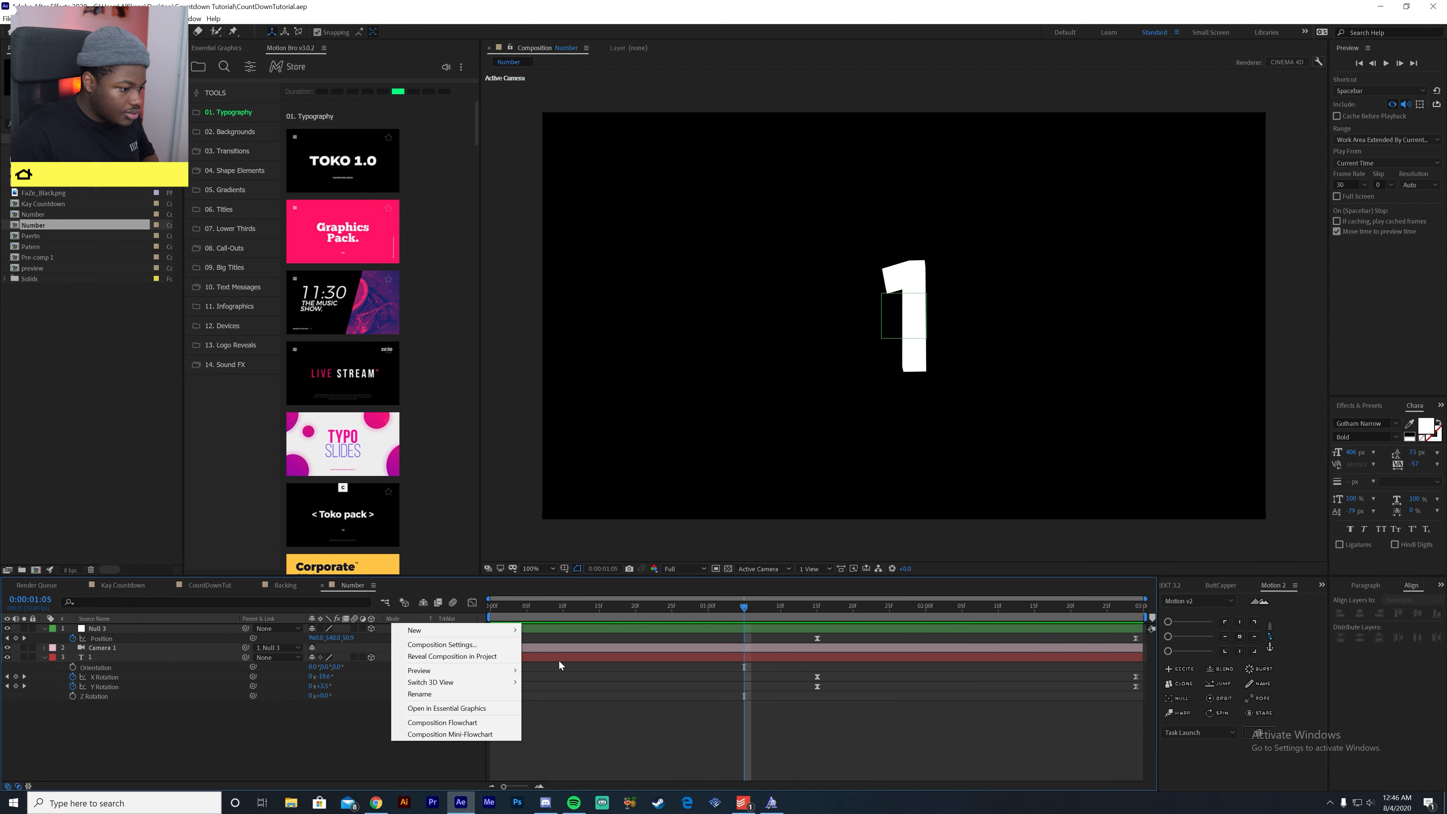
left_click(563, 668)
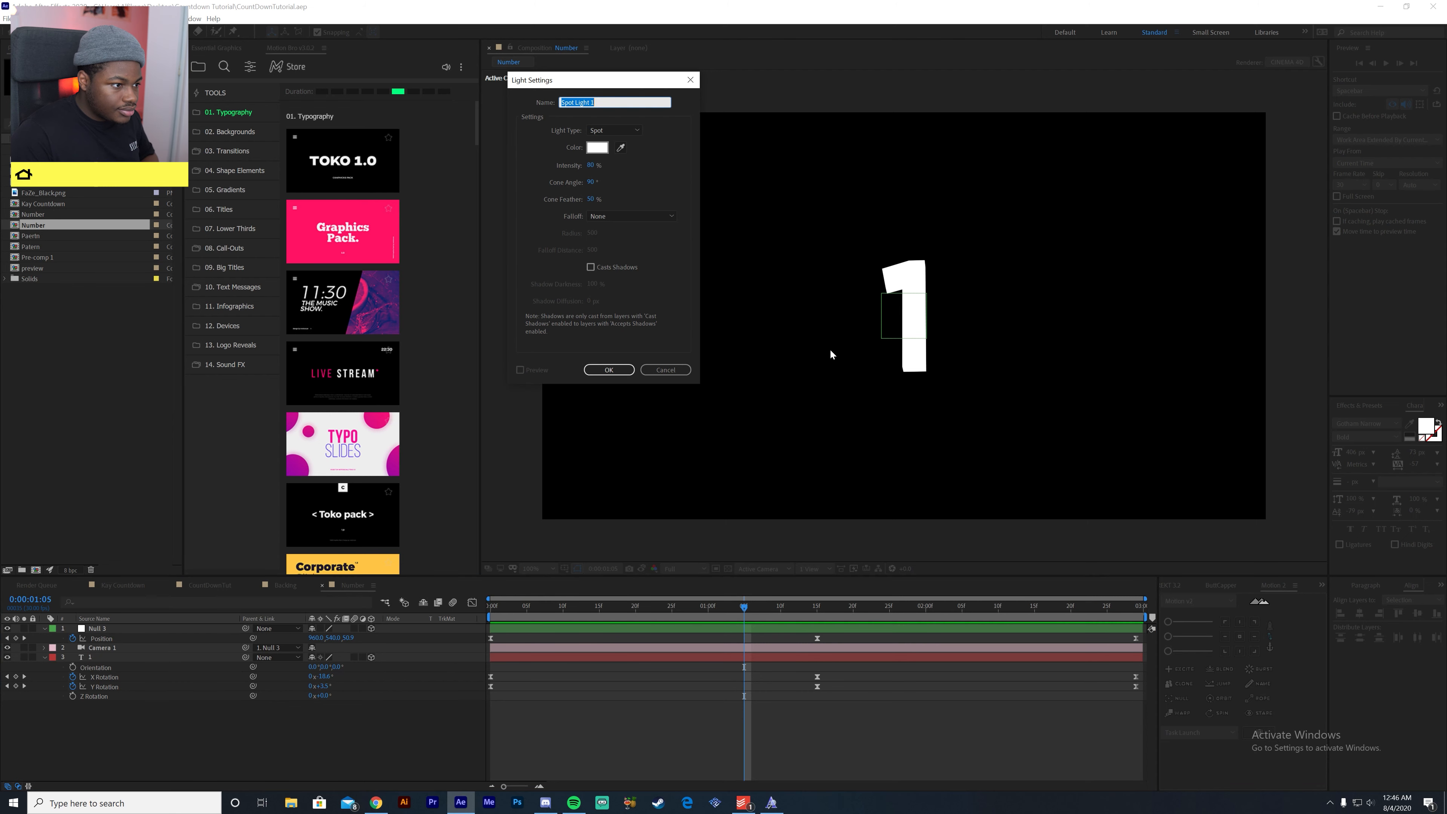
left_click(611, 364)
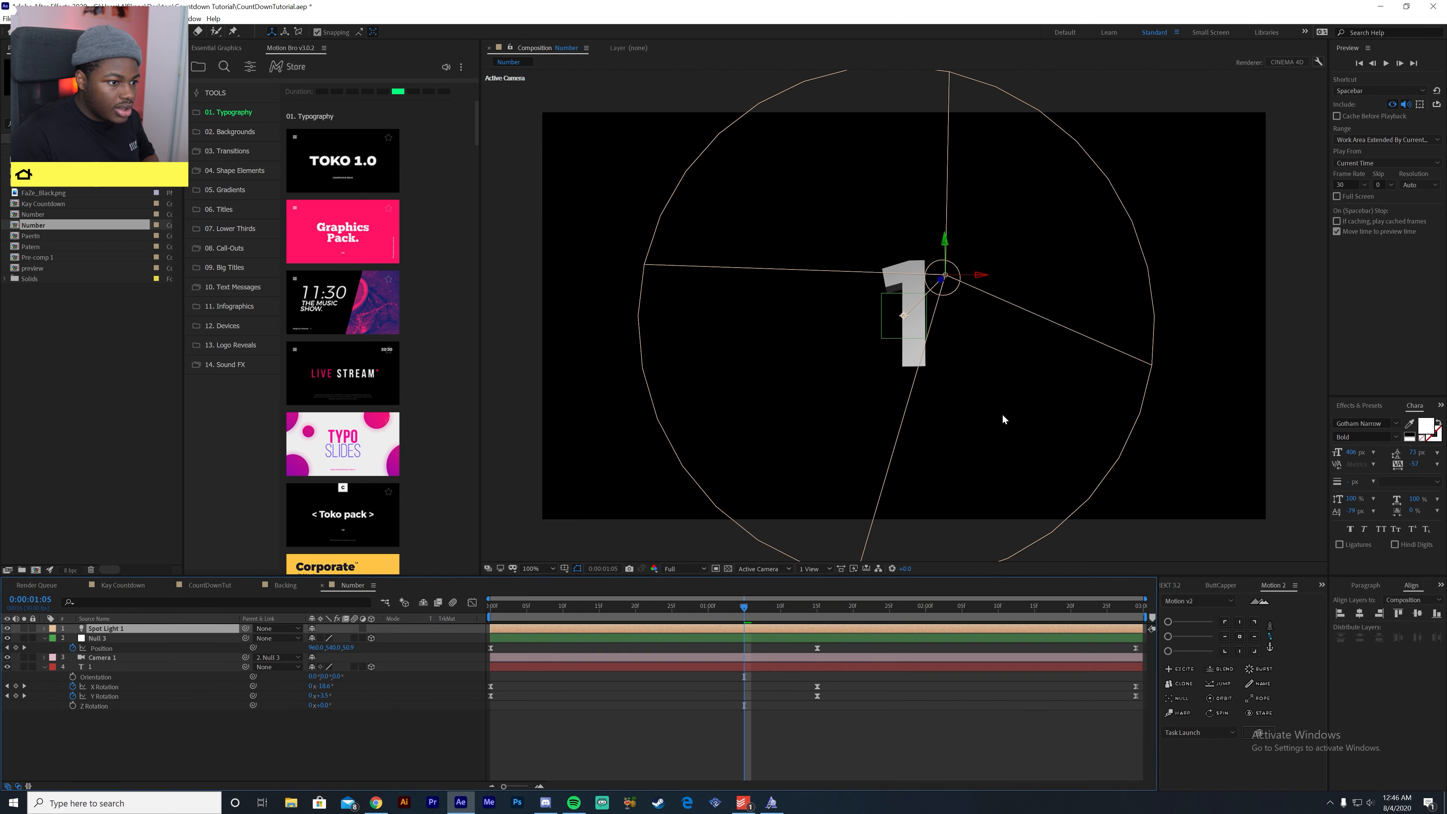
mouse_move(904, 316)
left_mouse_down()
mouse_move(923, 280)
mouse_move(902, 313)
left_mouse_up()
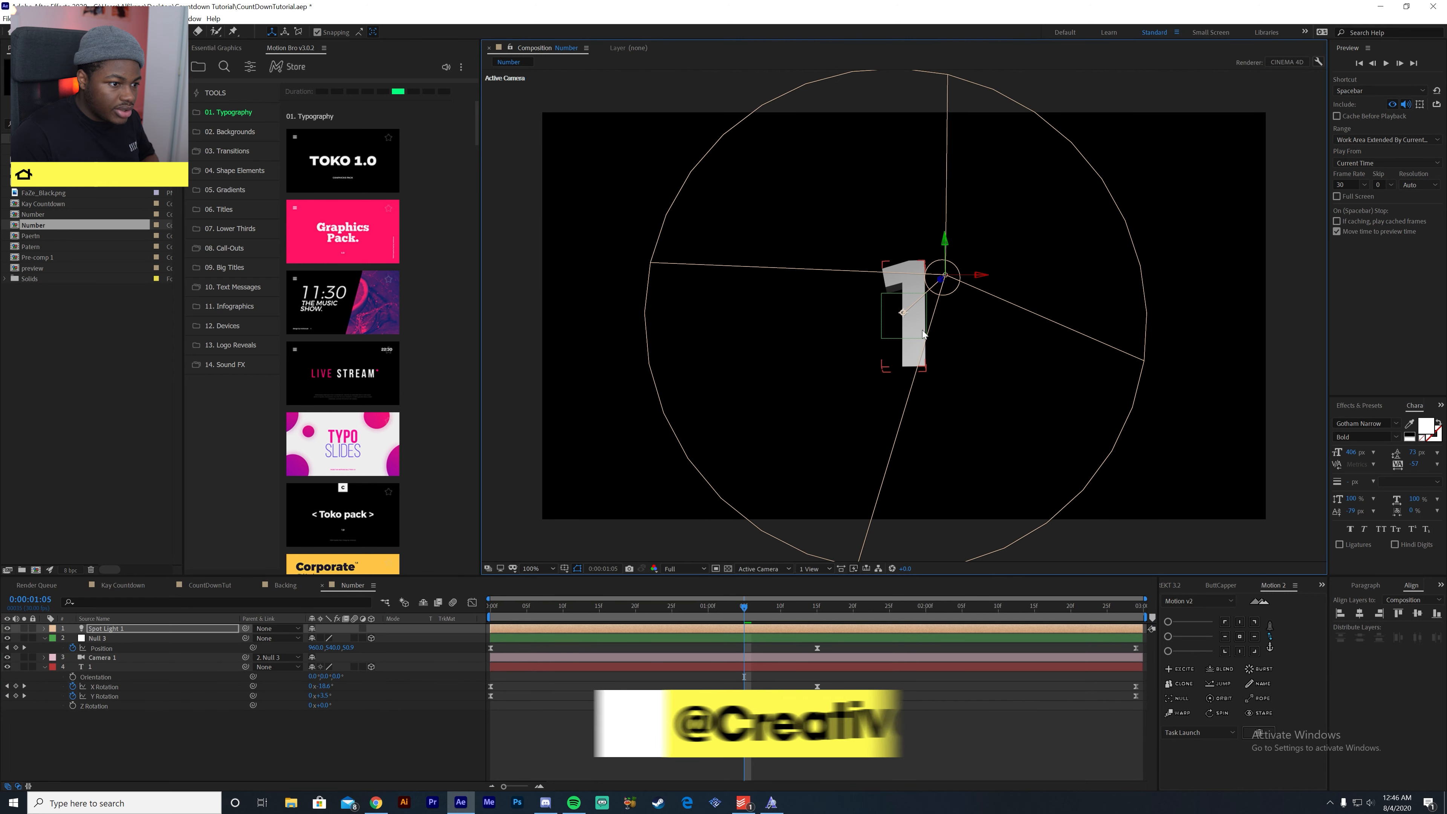
- Turn off snapping and move the first spot light closer to the number in the Top view
left_click(318, 32)
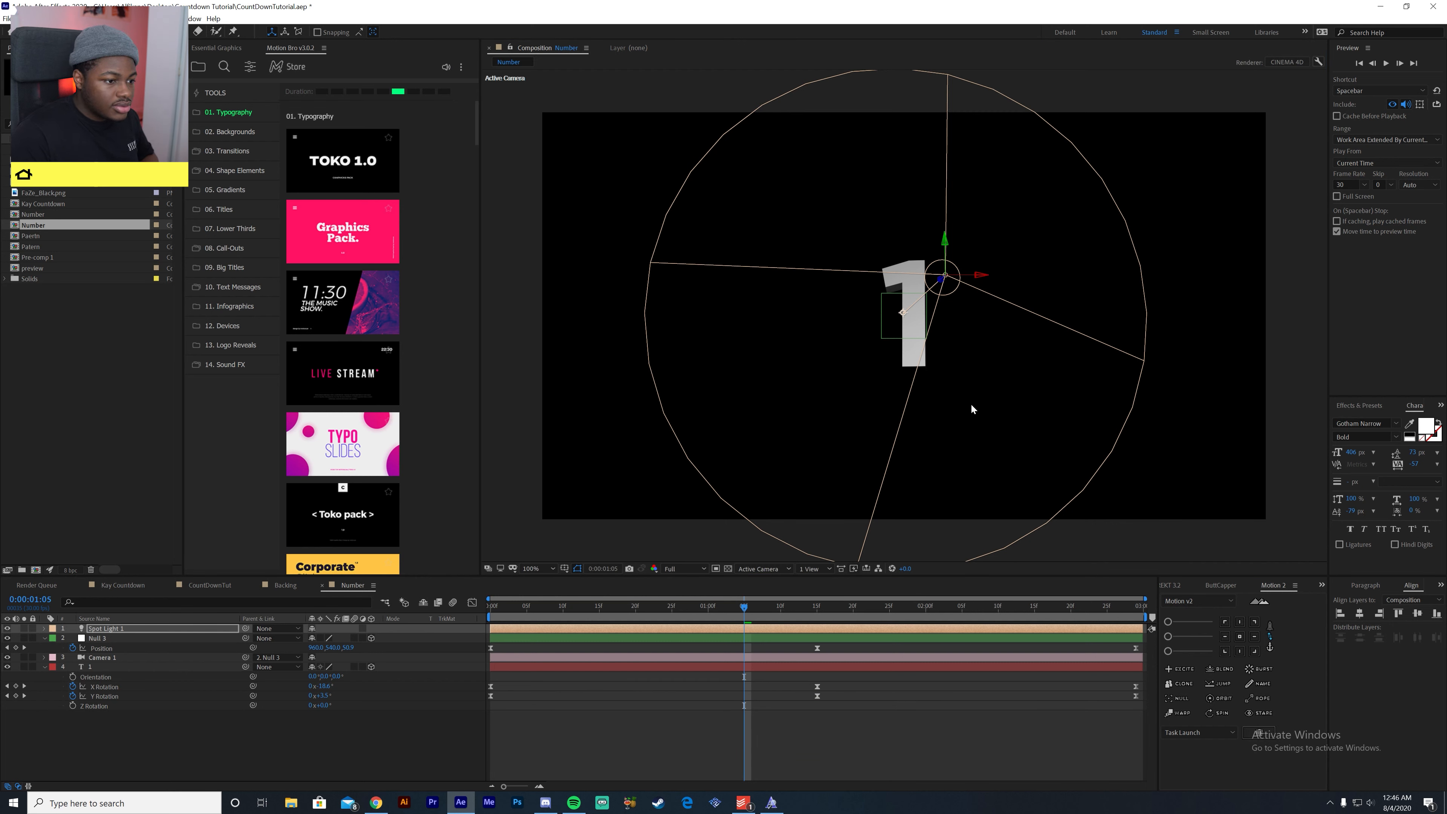
left_click(766, 568)
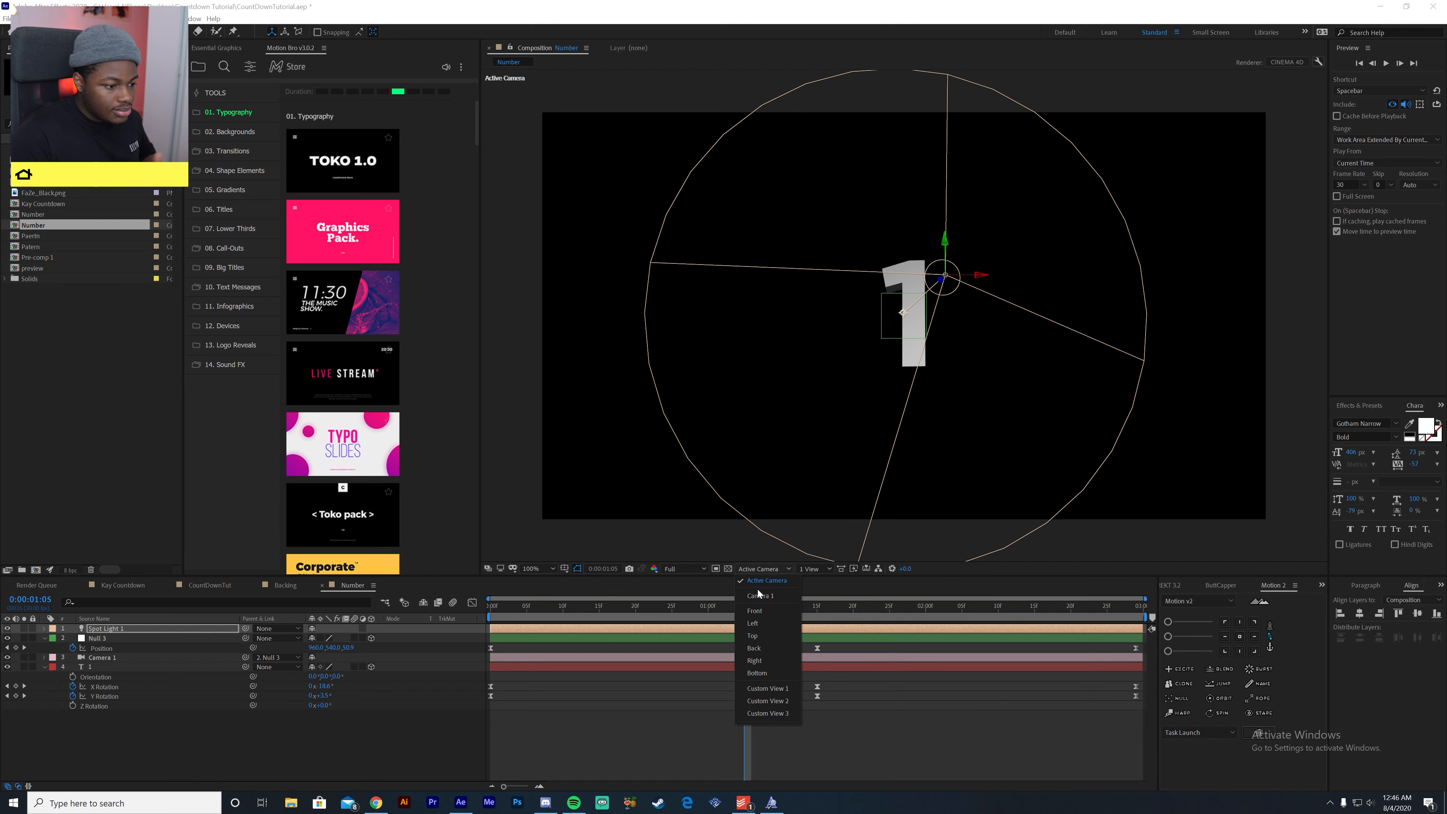
left_click(770, 610)
left_click(763, 568)
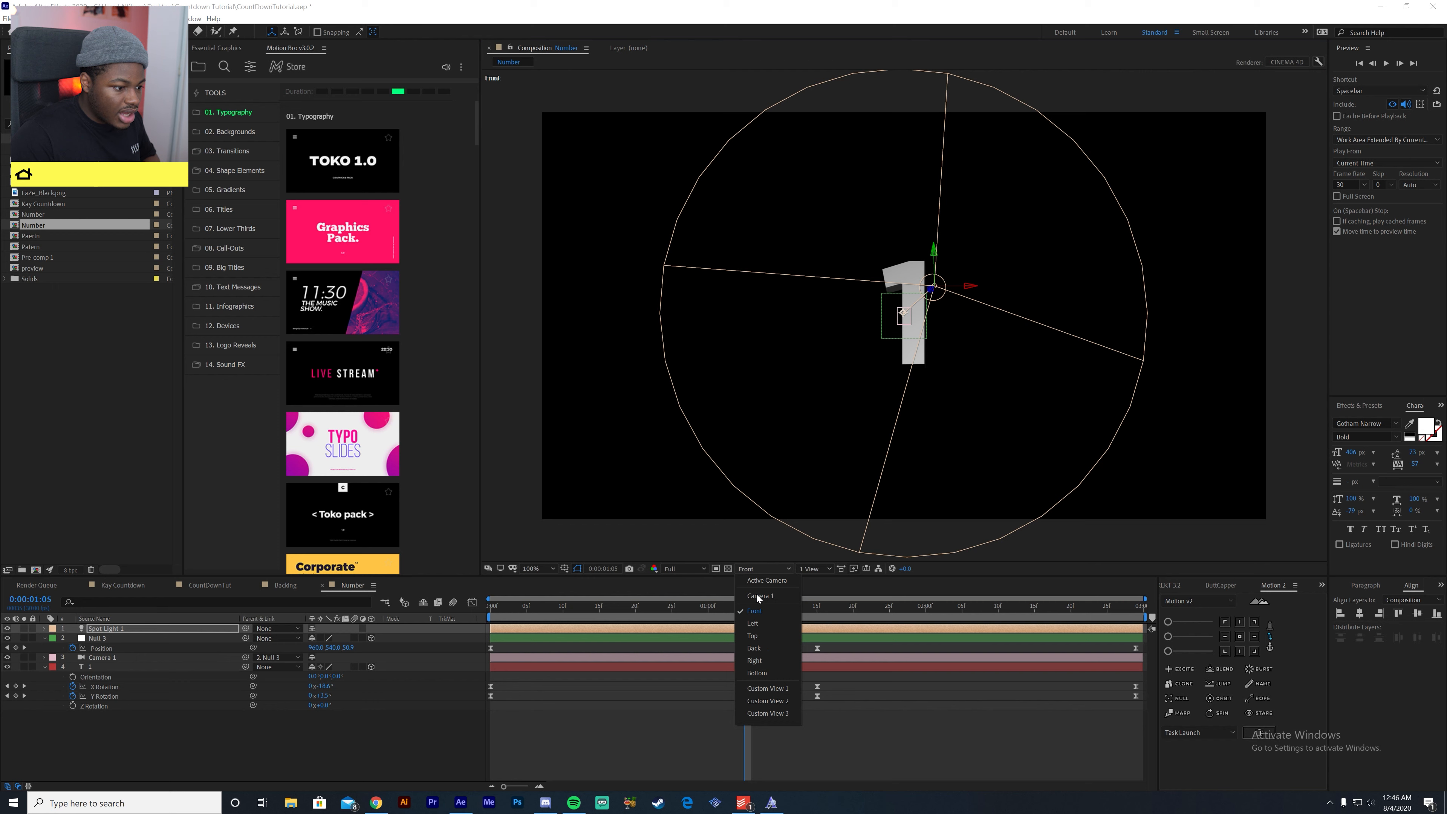
left_click(761, 635)
left_click(933, 540)
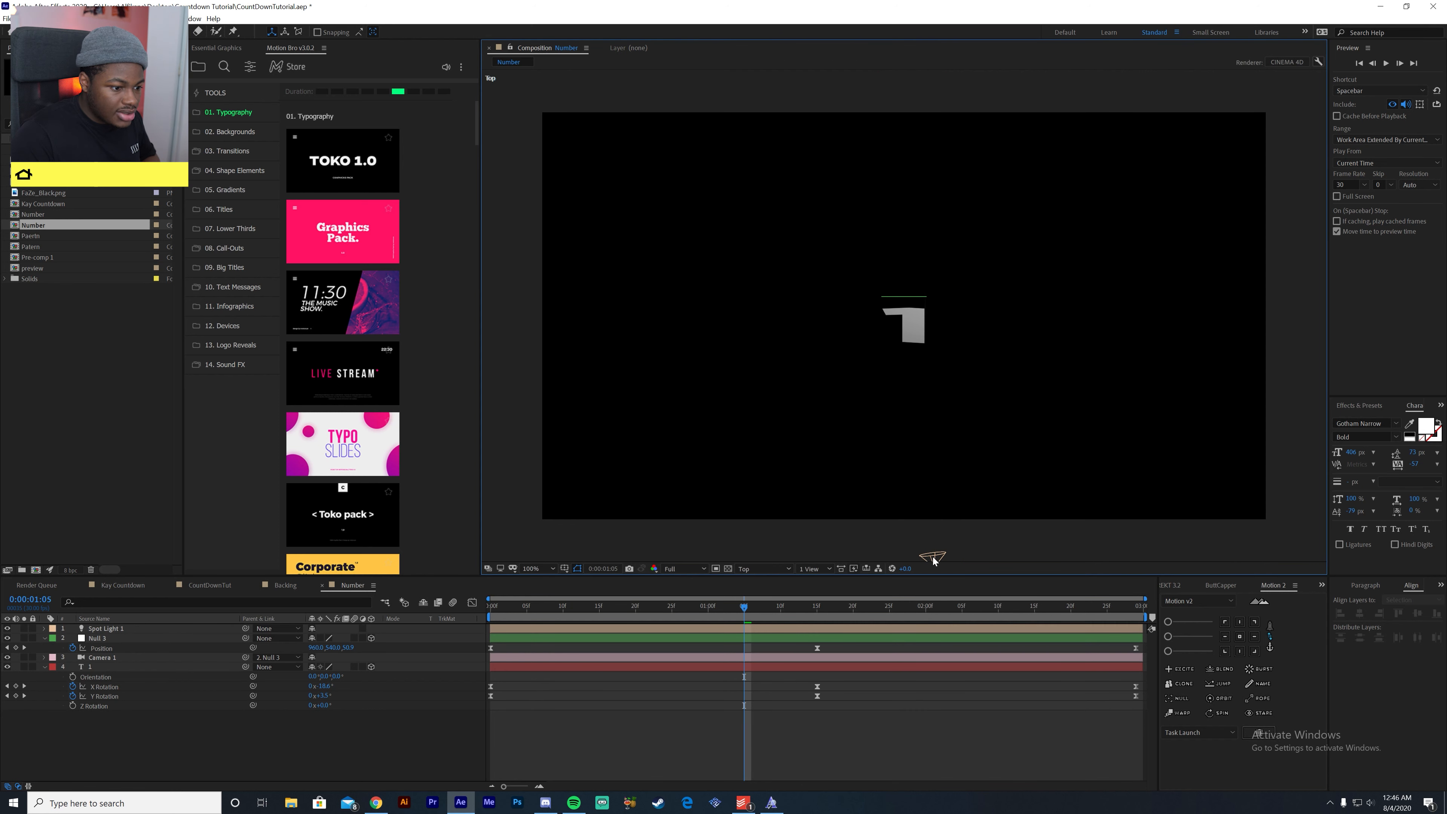
left_click(621, 666)
scroll(936, 556, "down", 2)
- Add a second default spot light, place it near the number on the side opposite the first light, and preview the lighting
right_click(285, 741)
left_click(450, 664)
left_click(604, 371)
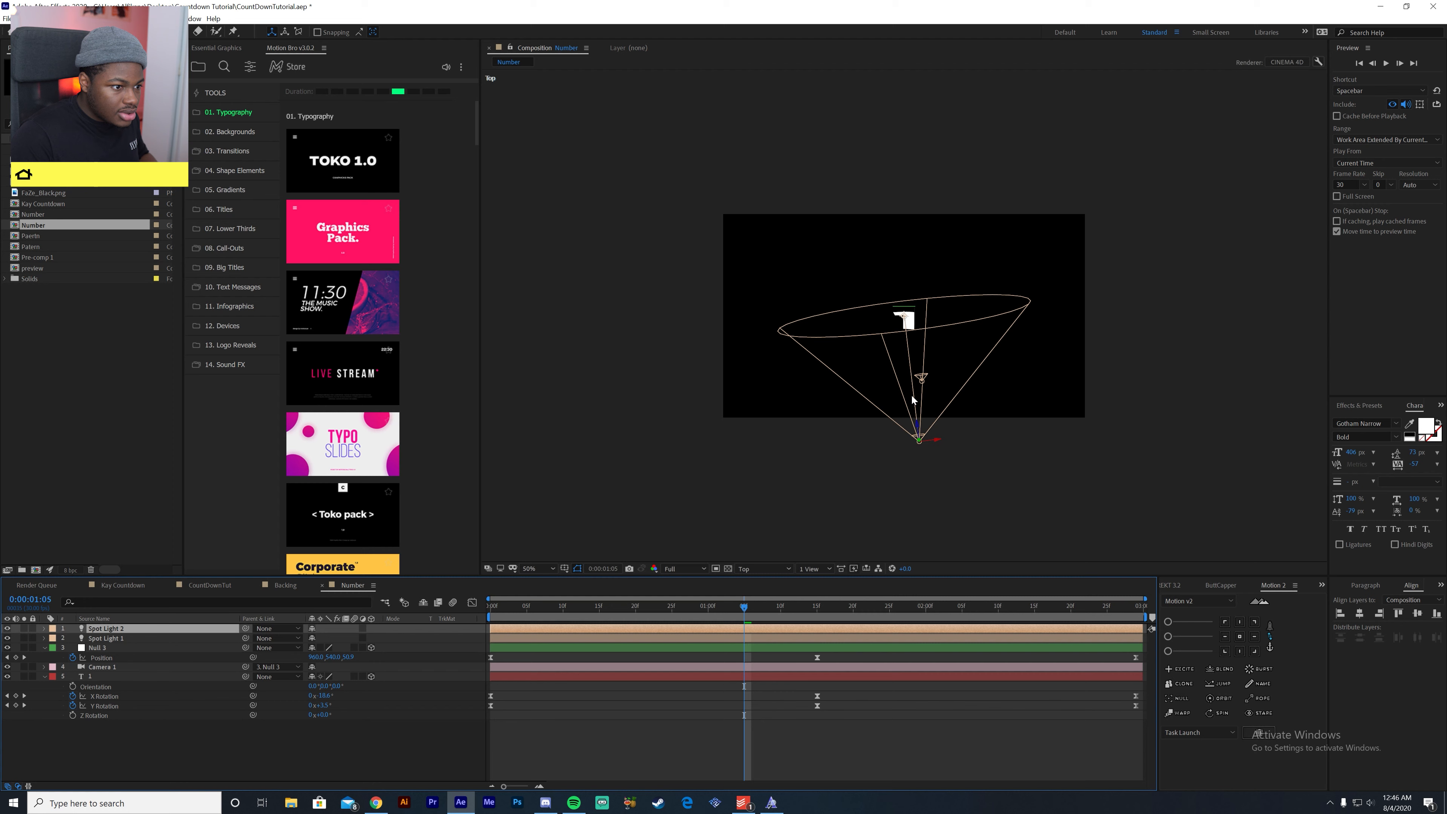
left_click_drag(917, 420, 915, 365)
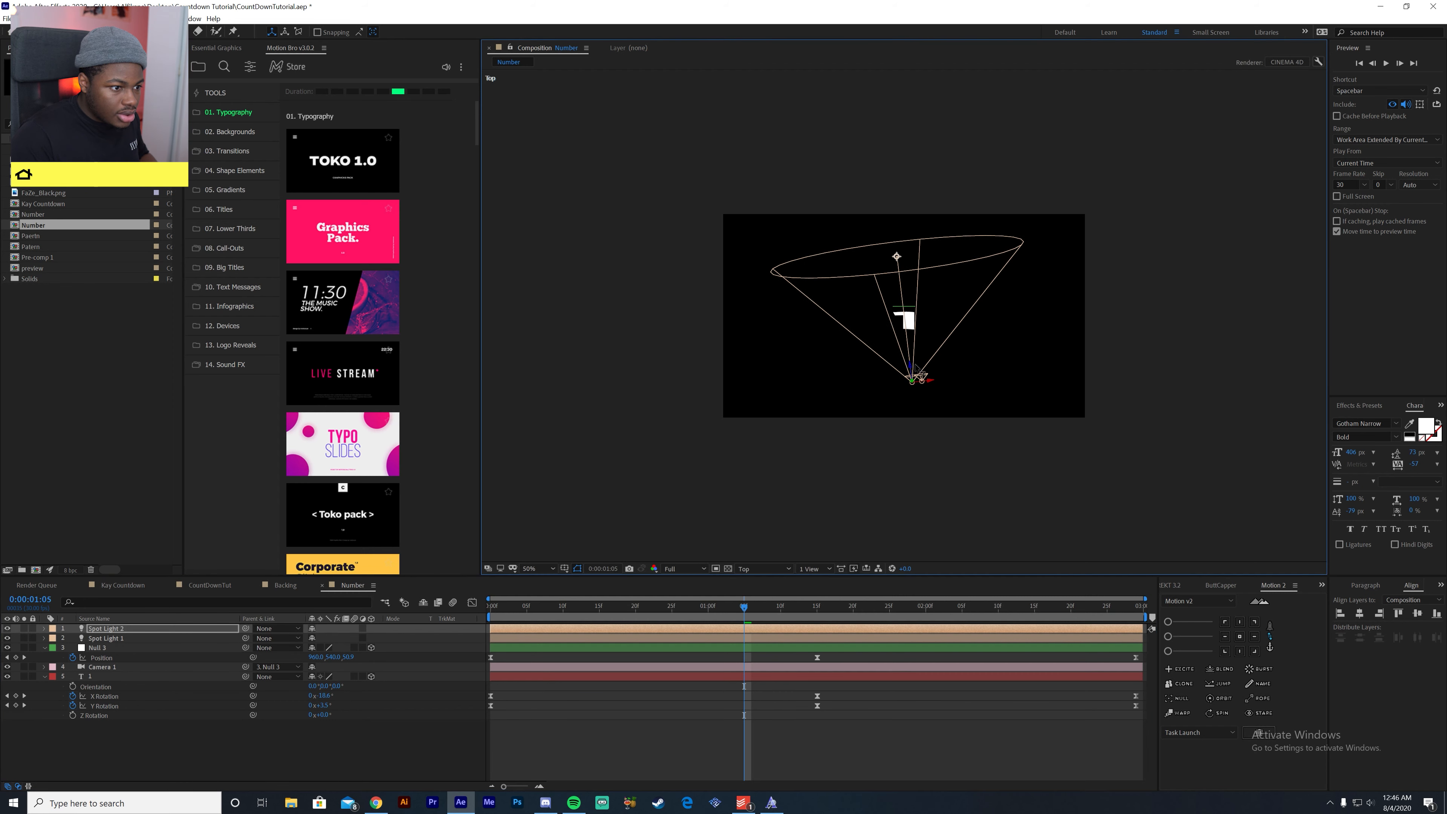
key("space")
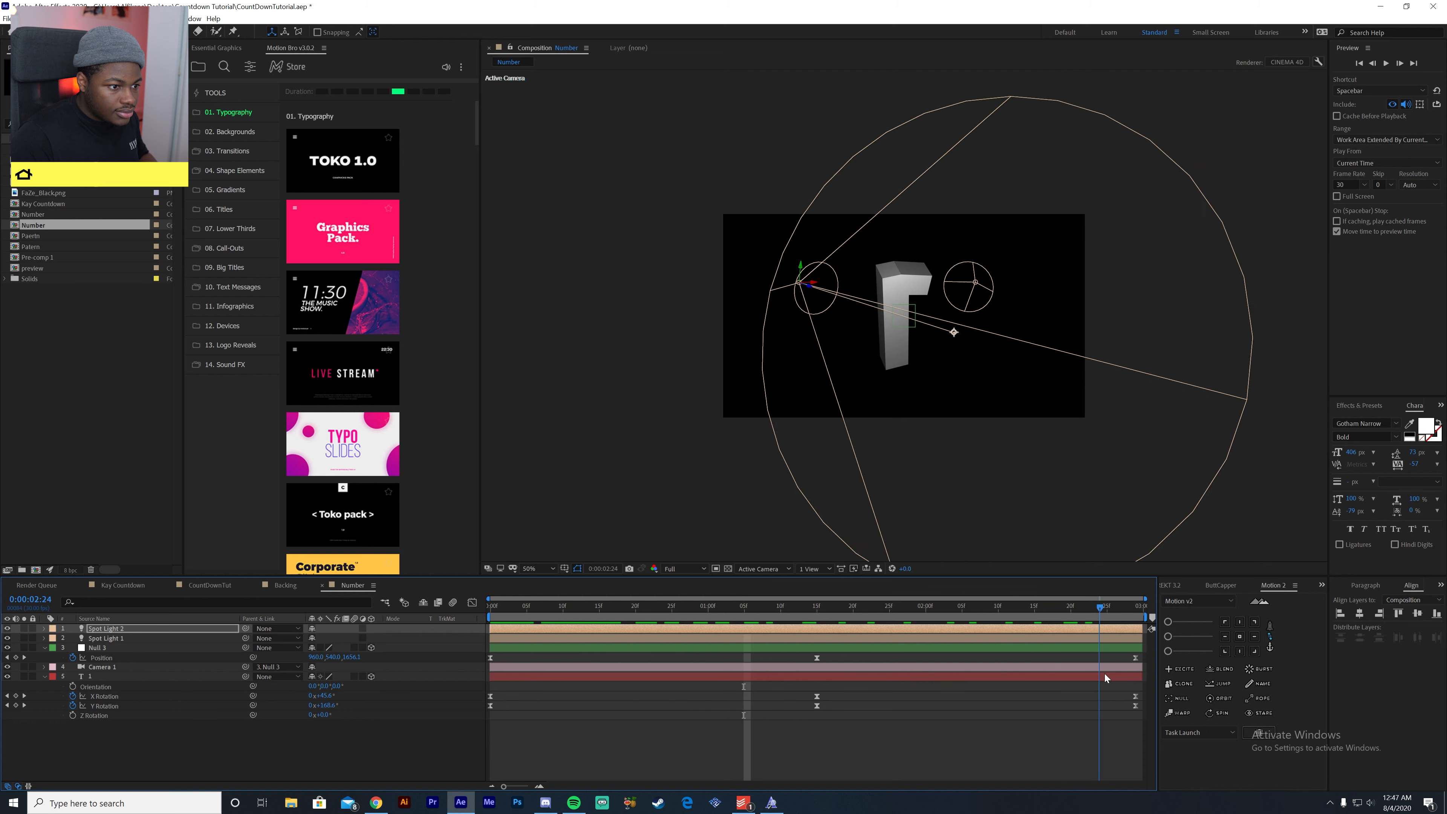
key("space")
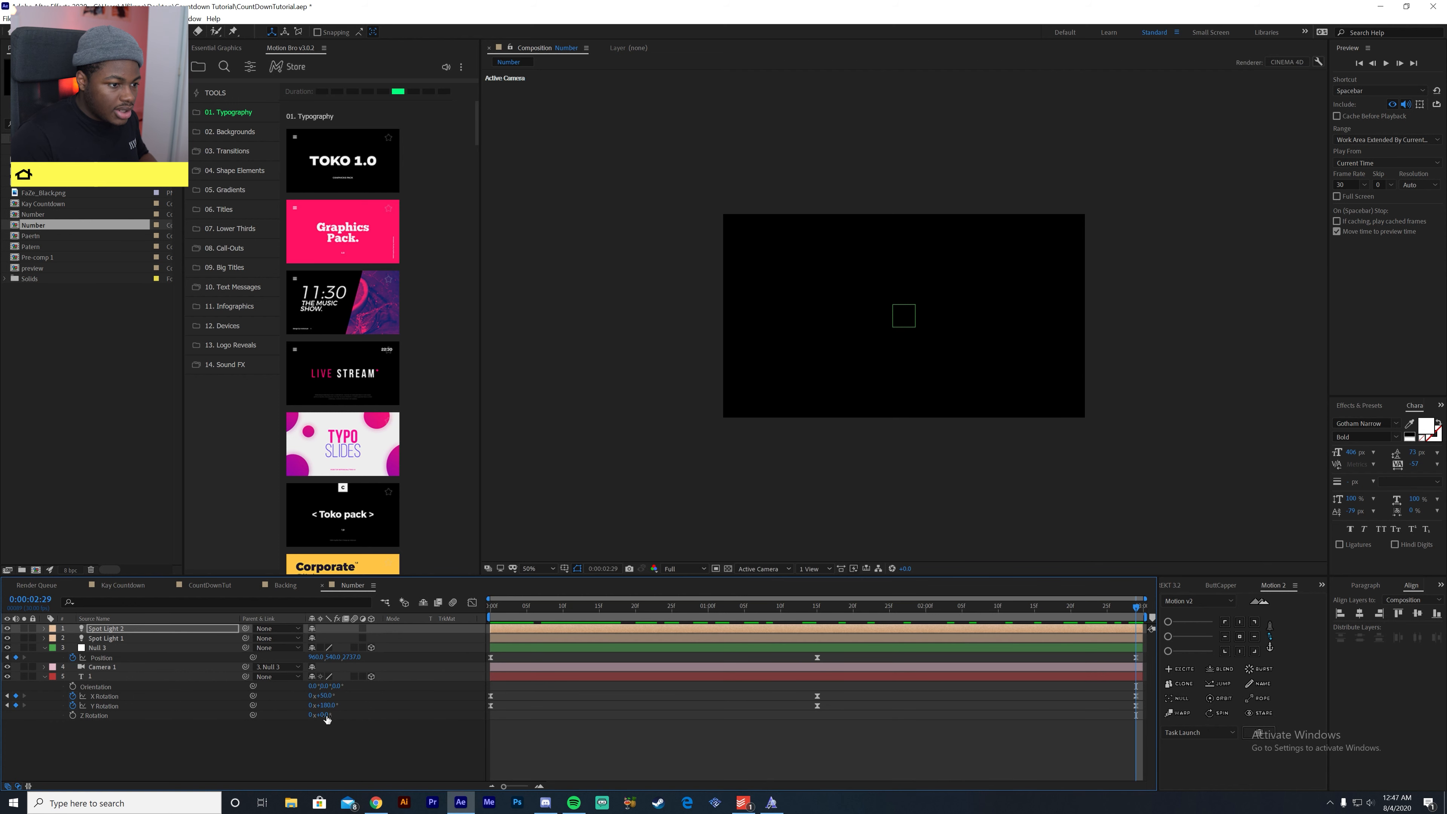
- Enable motion blur for the null, the number layer and the composition, and switch to the CountDownTut composition
left_click(247, 742)
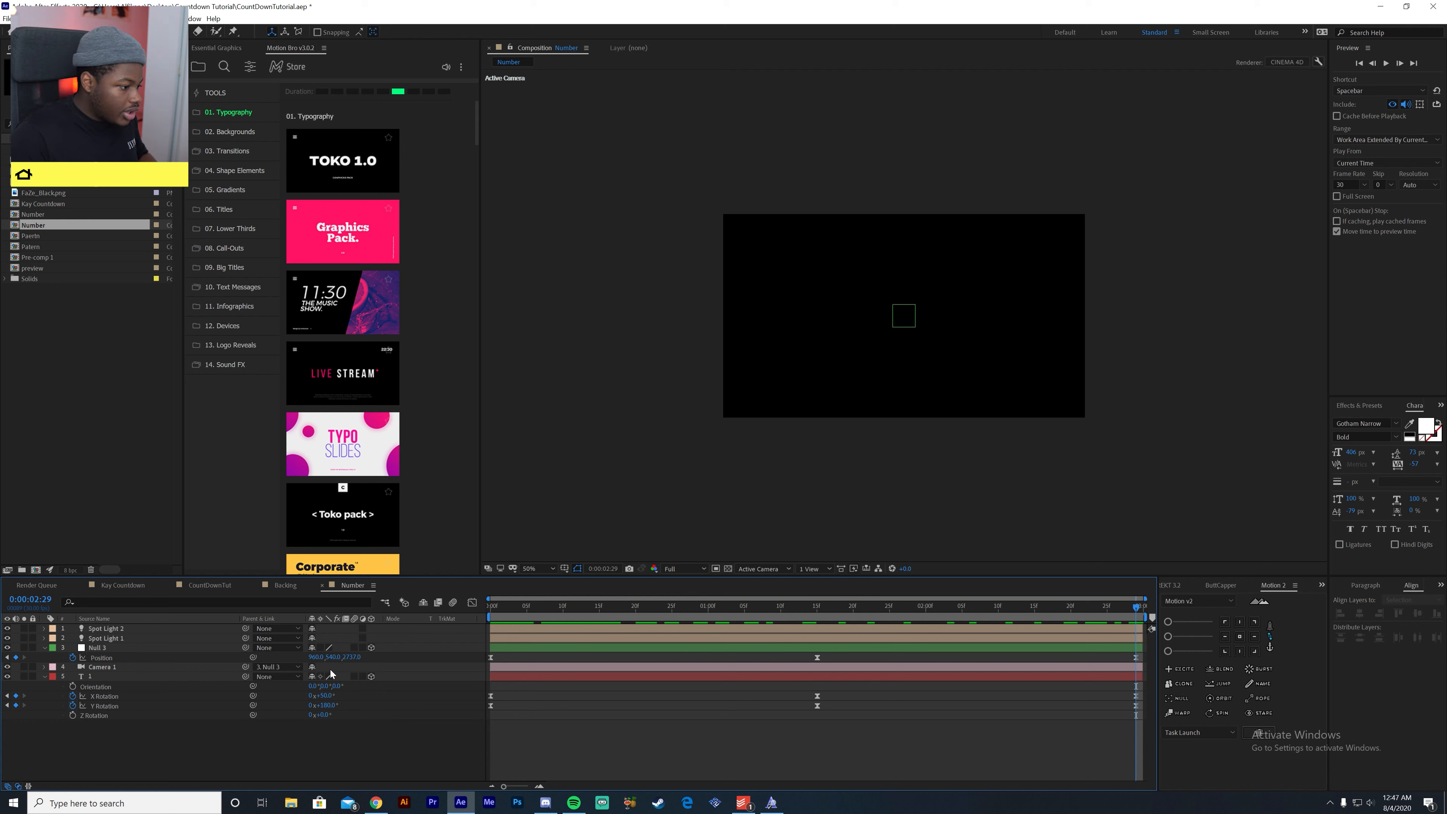
left_click(393, 648)
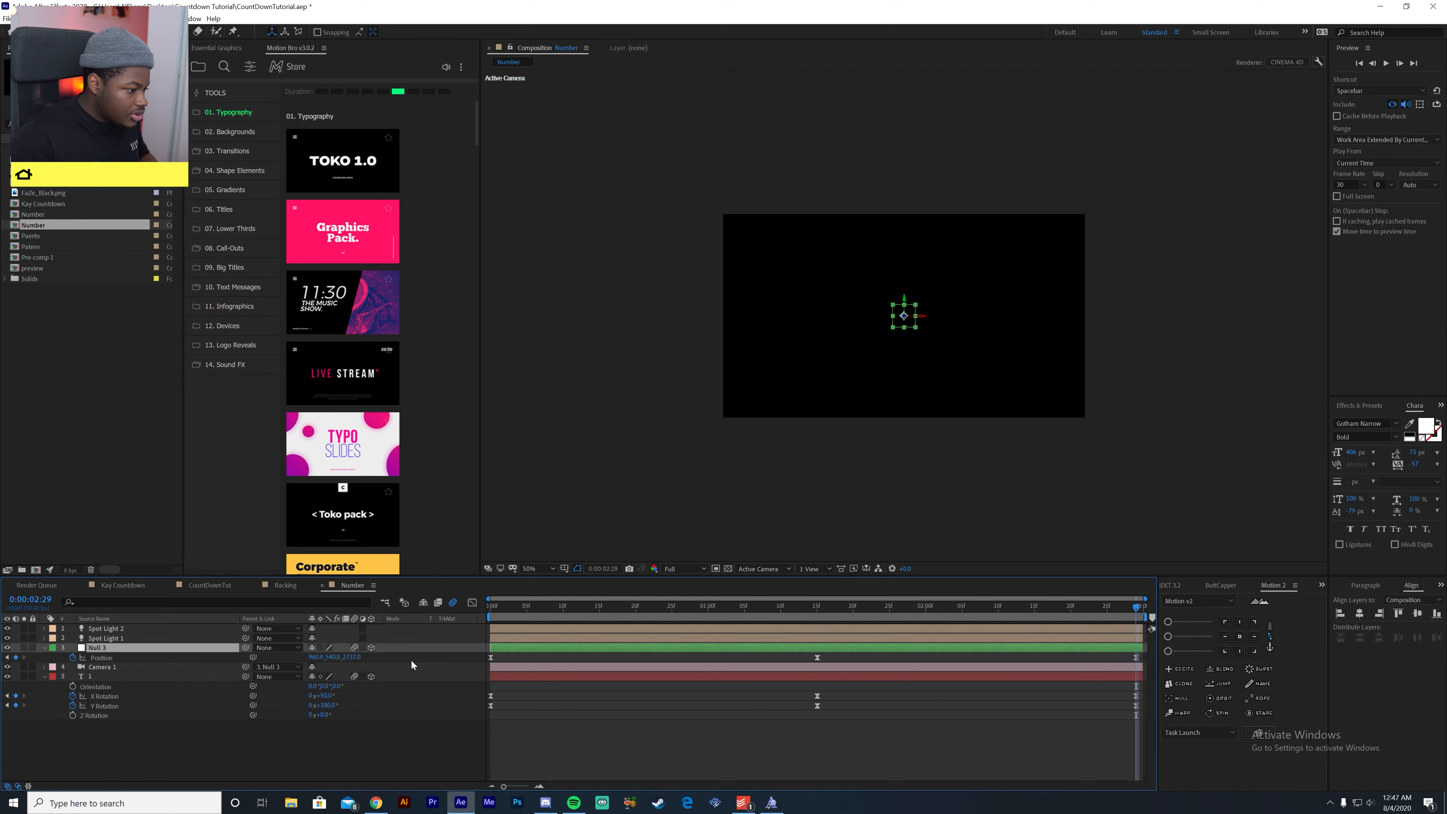
left_click(206, 587)
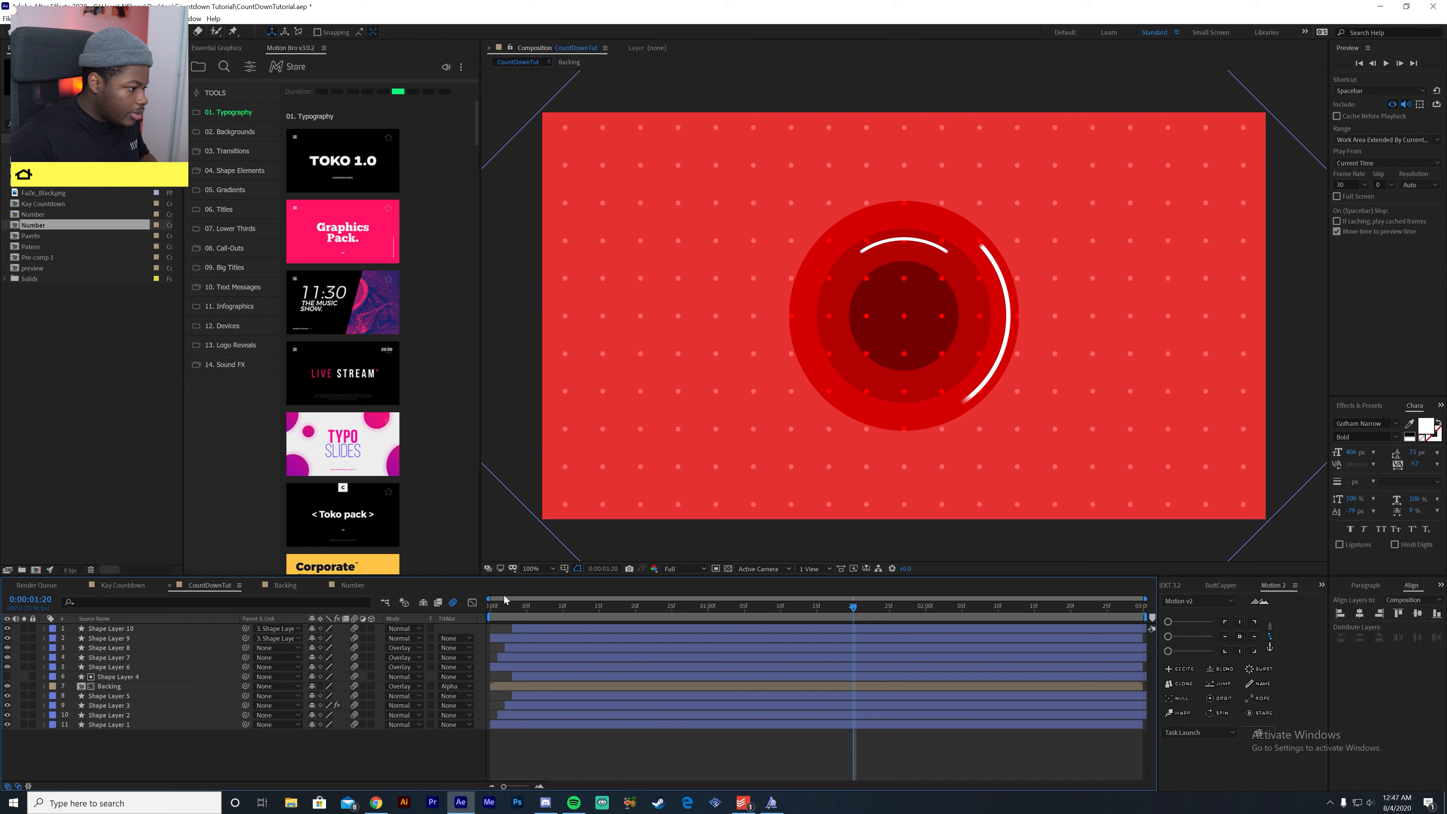
mouse_move(335, 394)
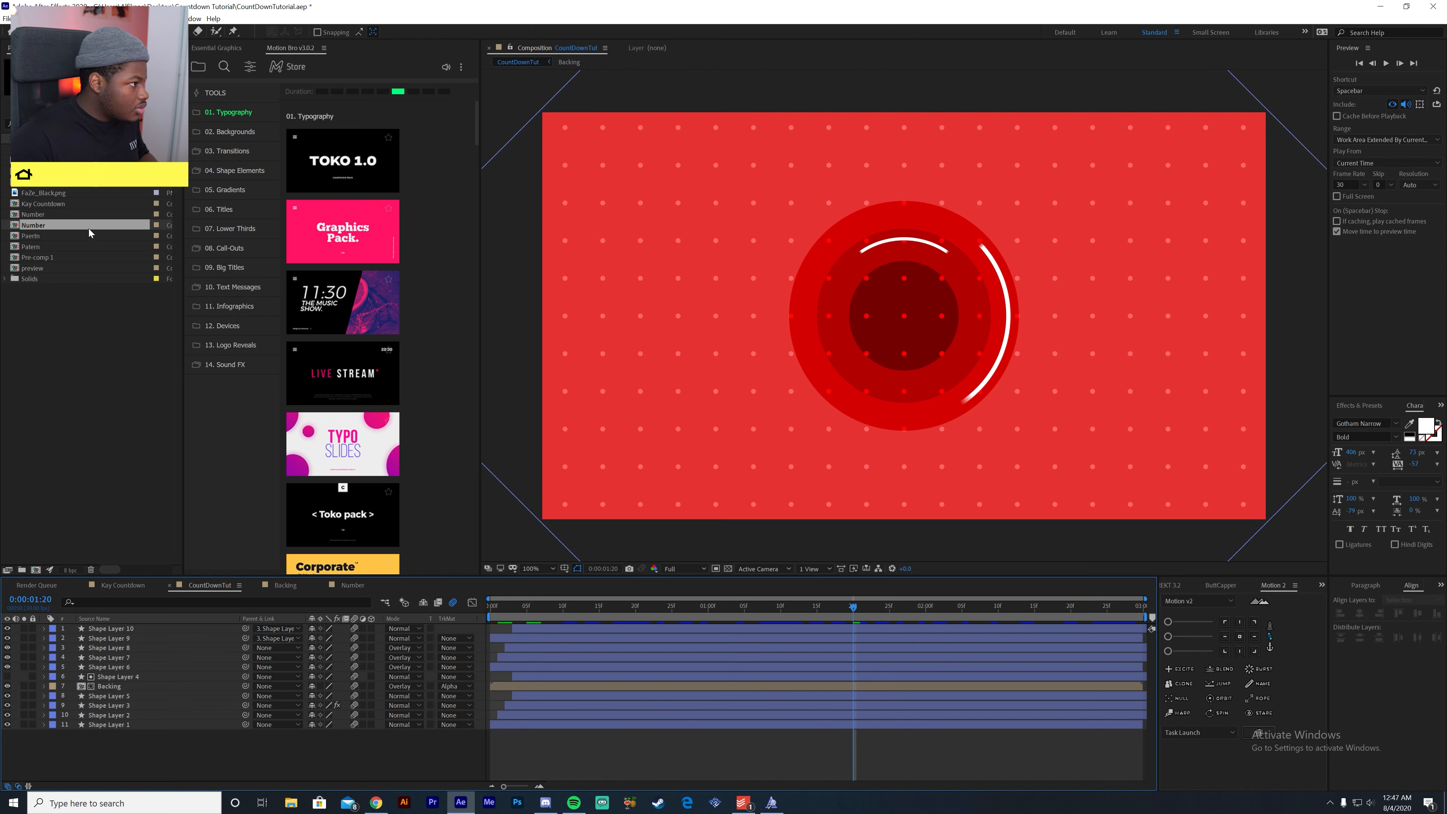
- Place the Number composition above all layers of CountDownTut, go to the first frame and save the project
left_click_drag(63, 223, 492, 628)
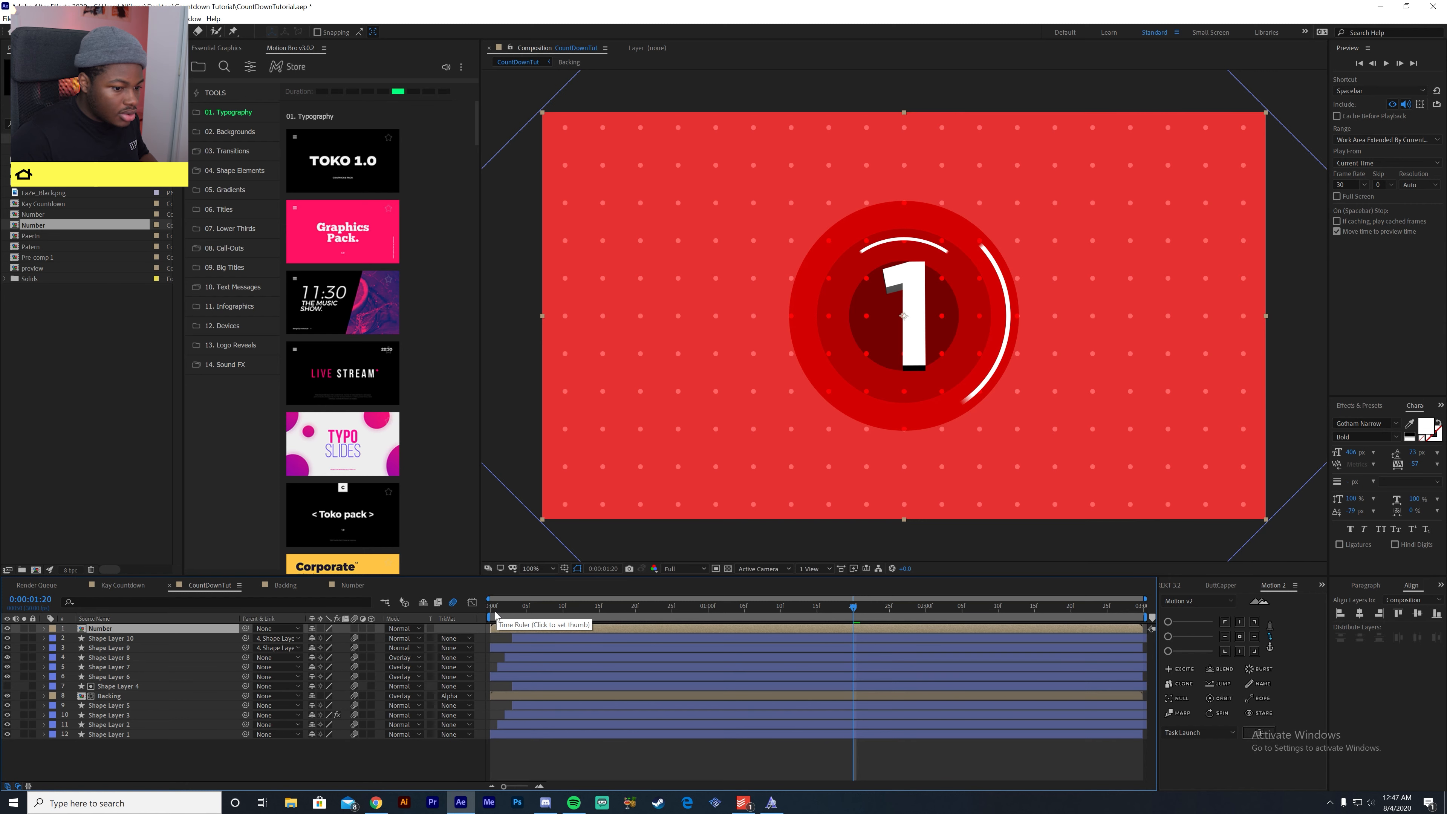
left_click_drag(497, 616, 505, 617)
key("Home")
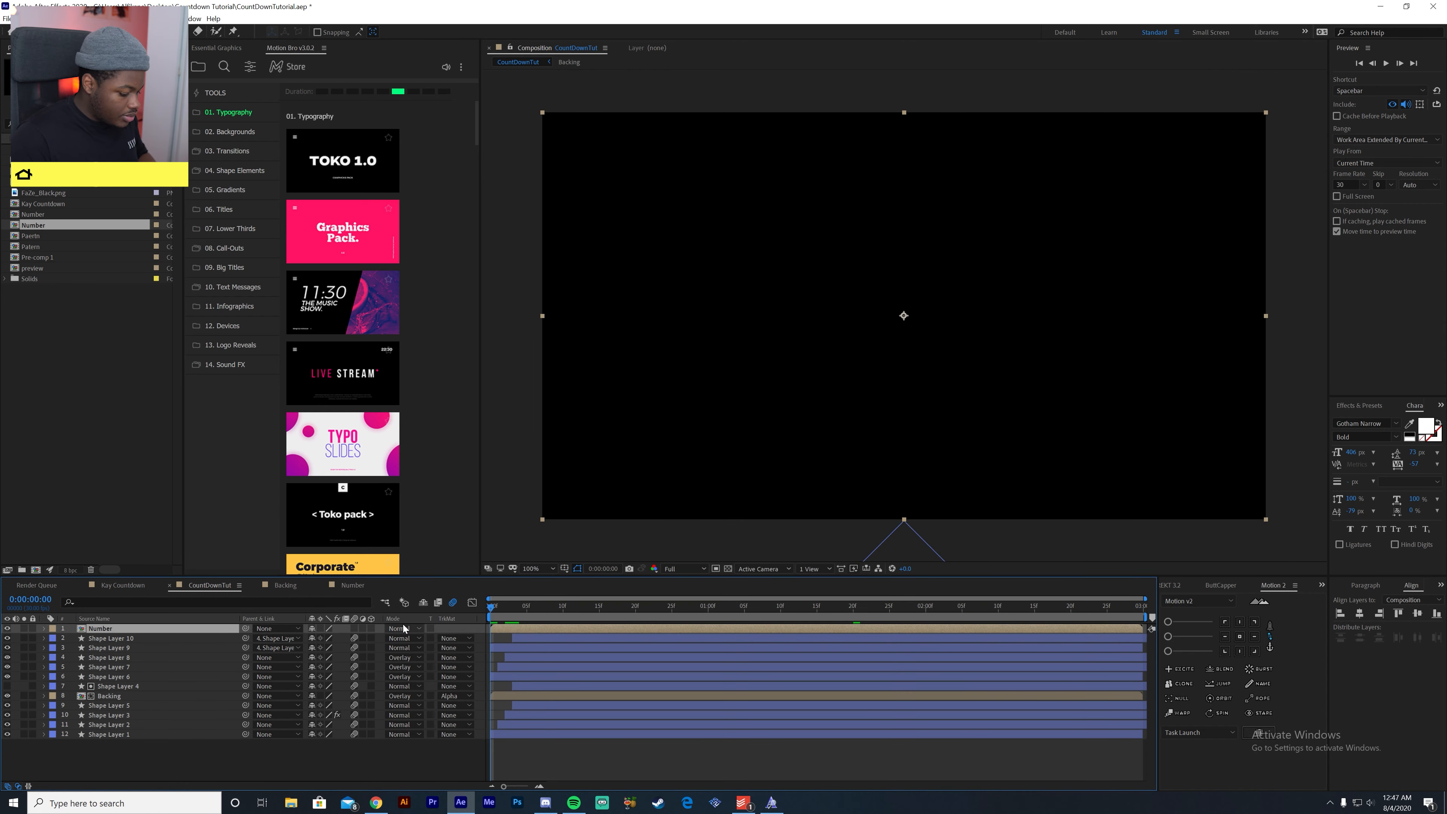
key("ctrl+s")
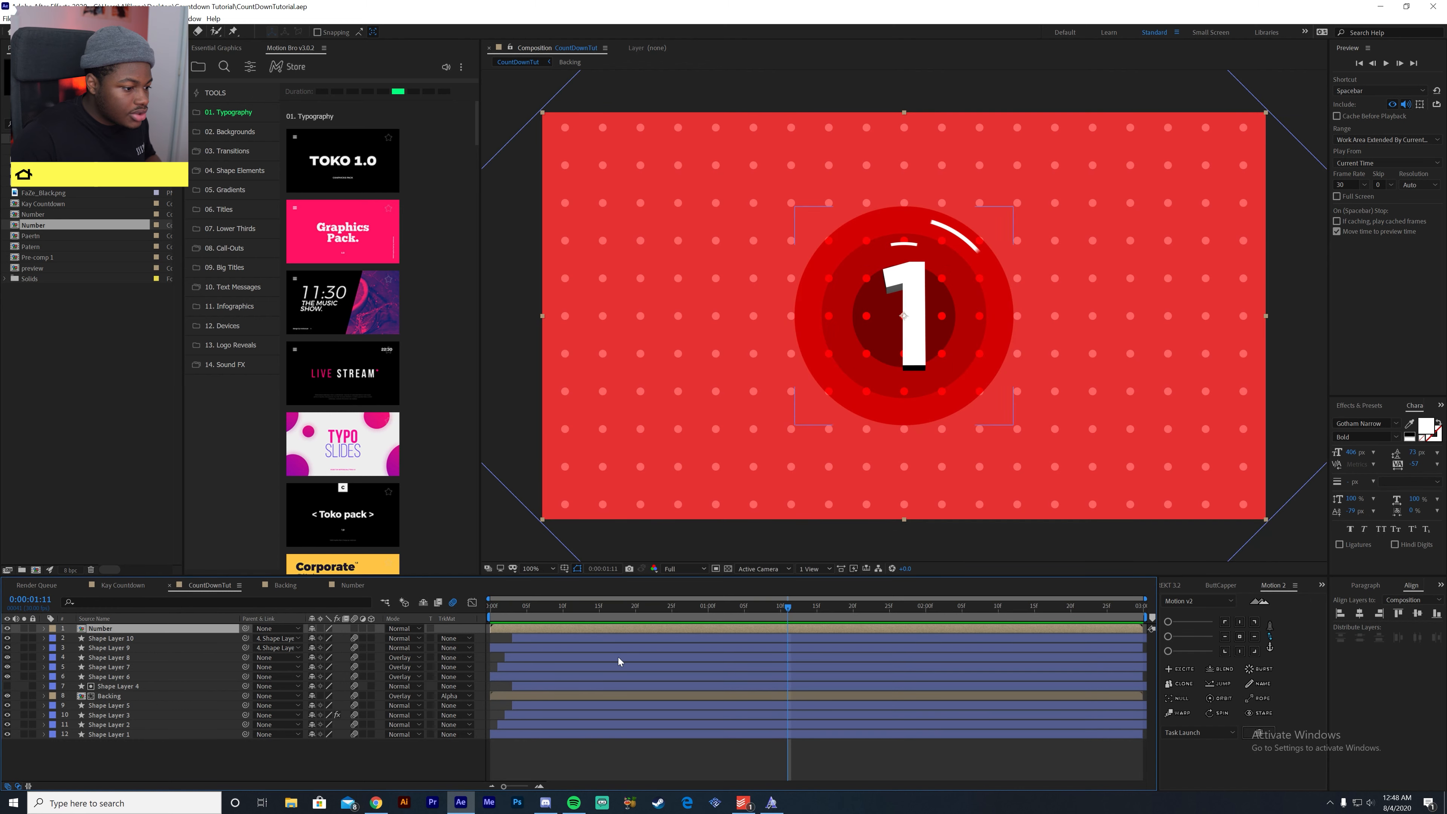
- Preview the countdown animation with the number over the circles and rings
left_click_drag(668, 603, 577, 605)
key("space")
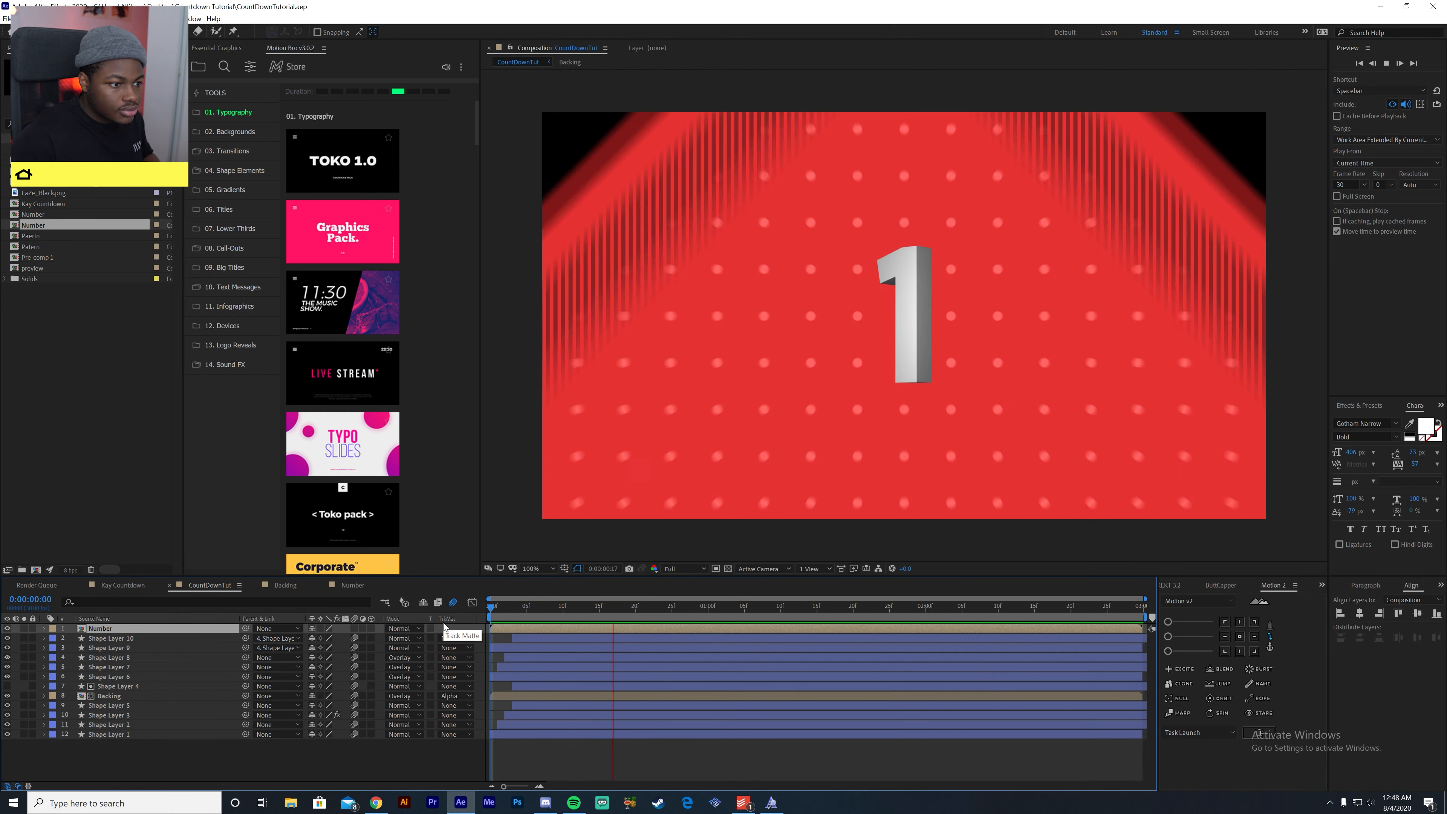
left_click_drag(555, 604, 487, 801)
key("space")
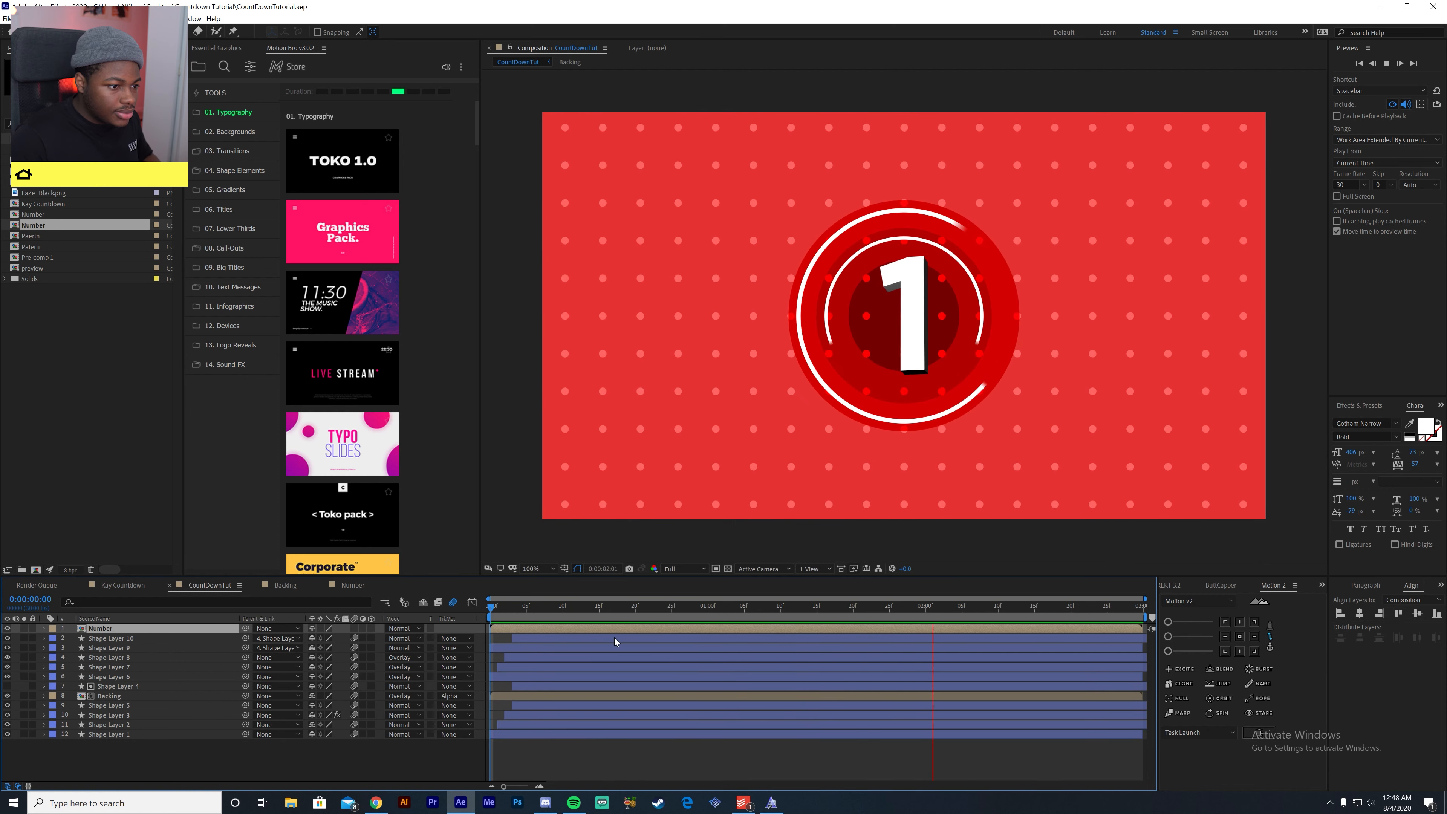
- Search the effects for "deep", apply Deep Glow to the Number layer and check the glow along the timeline
key("space")
left_click(1373, 405)
left_click(1373, 420)
type("deep")
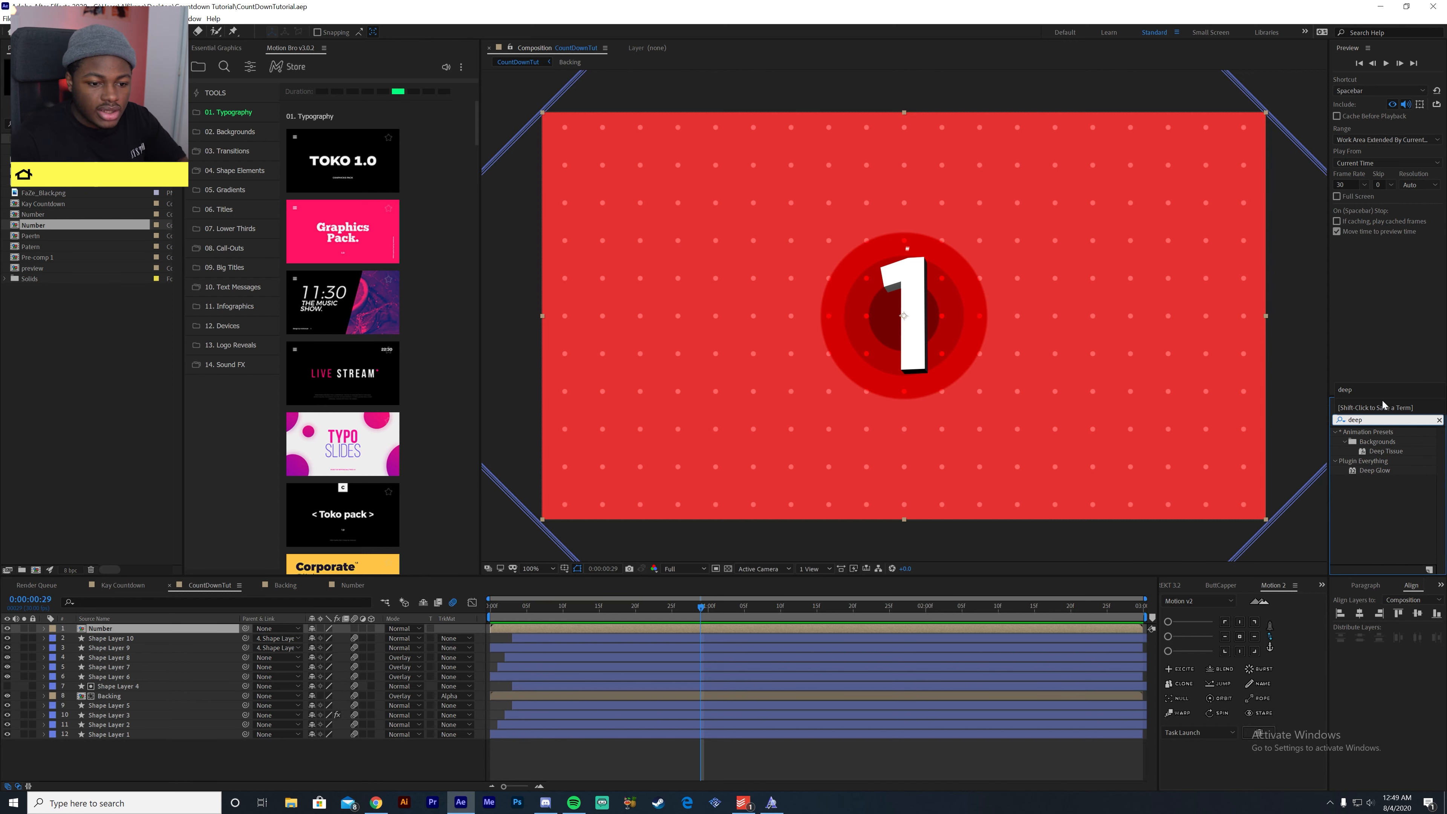
double_click(1368, 471)
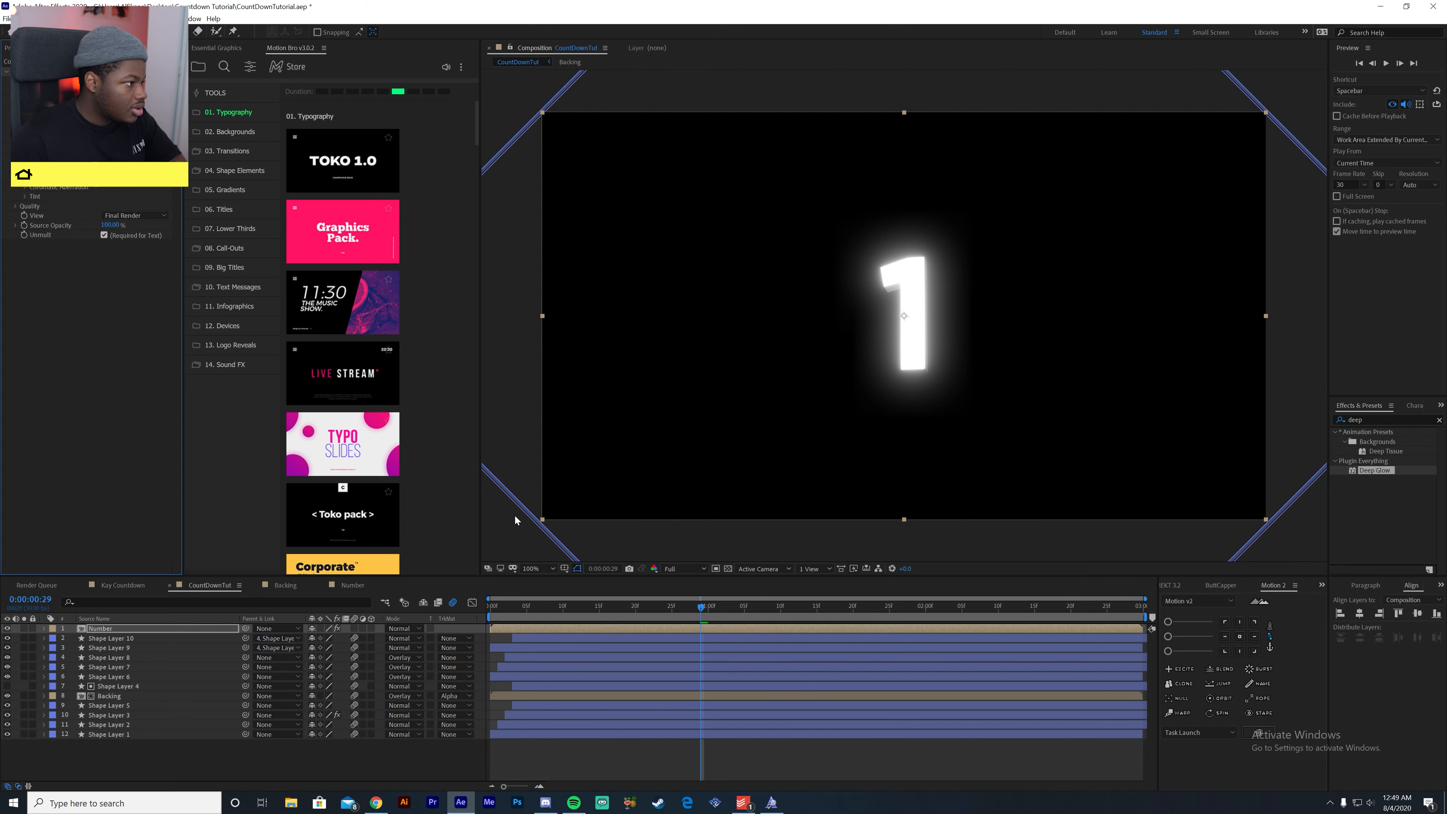
left_click(626, 615)
key("space")
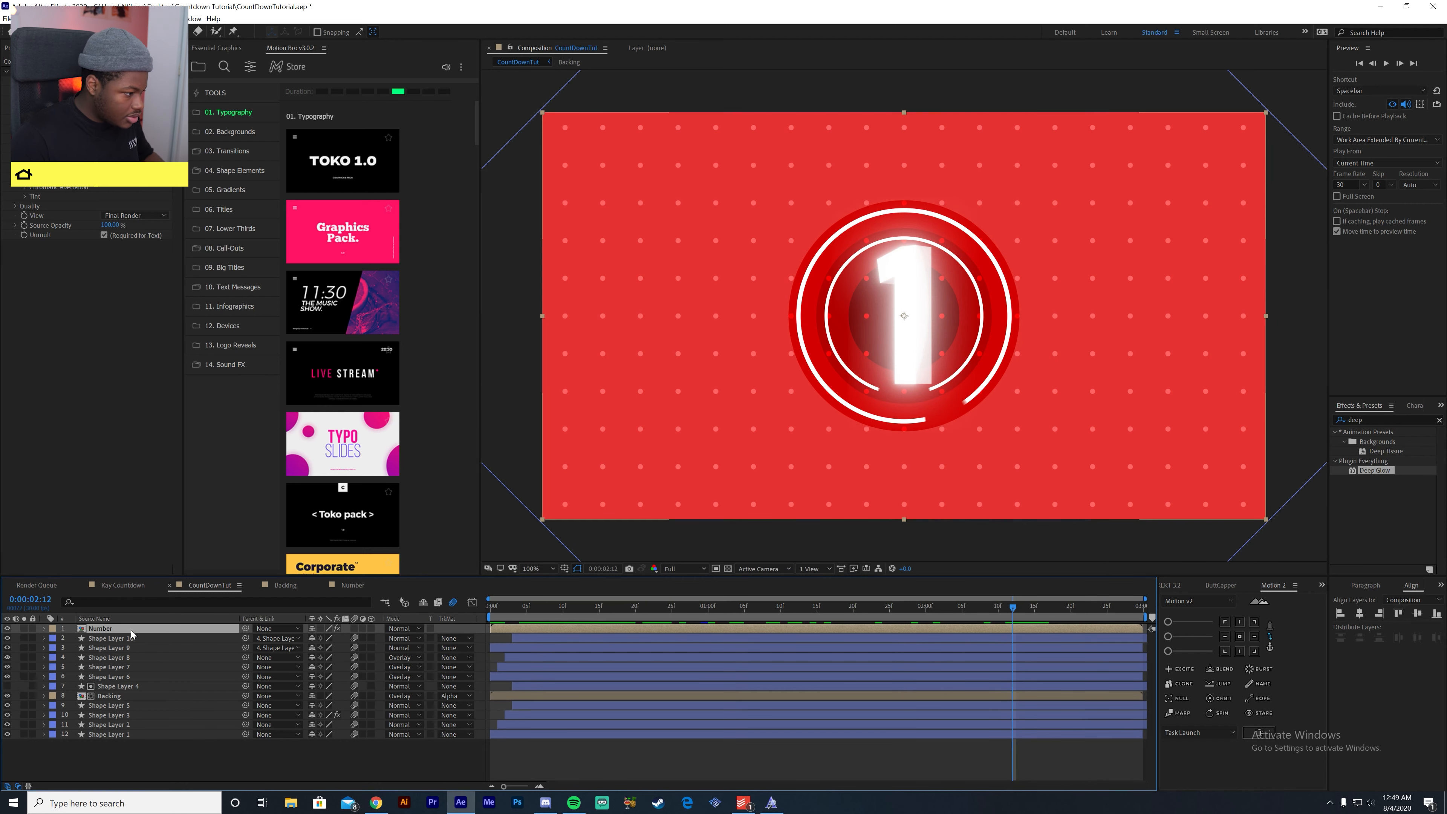
- Duplicate the glowing Number layer, remove Deep Glow from the lower copy and check the result at an earlier frame
key("ctrl+d")
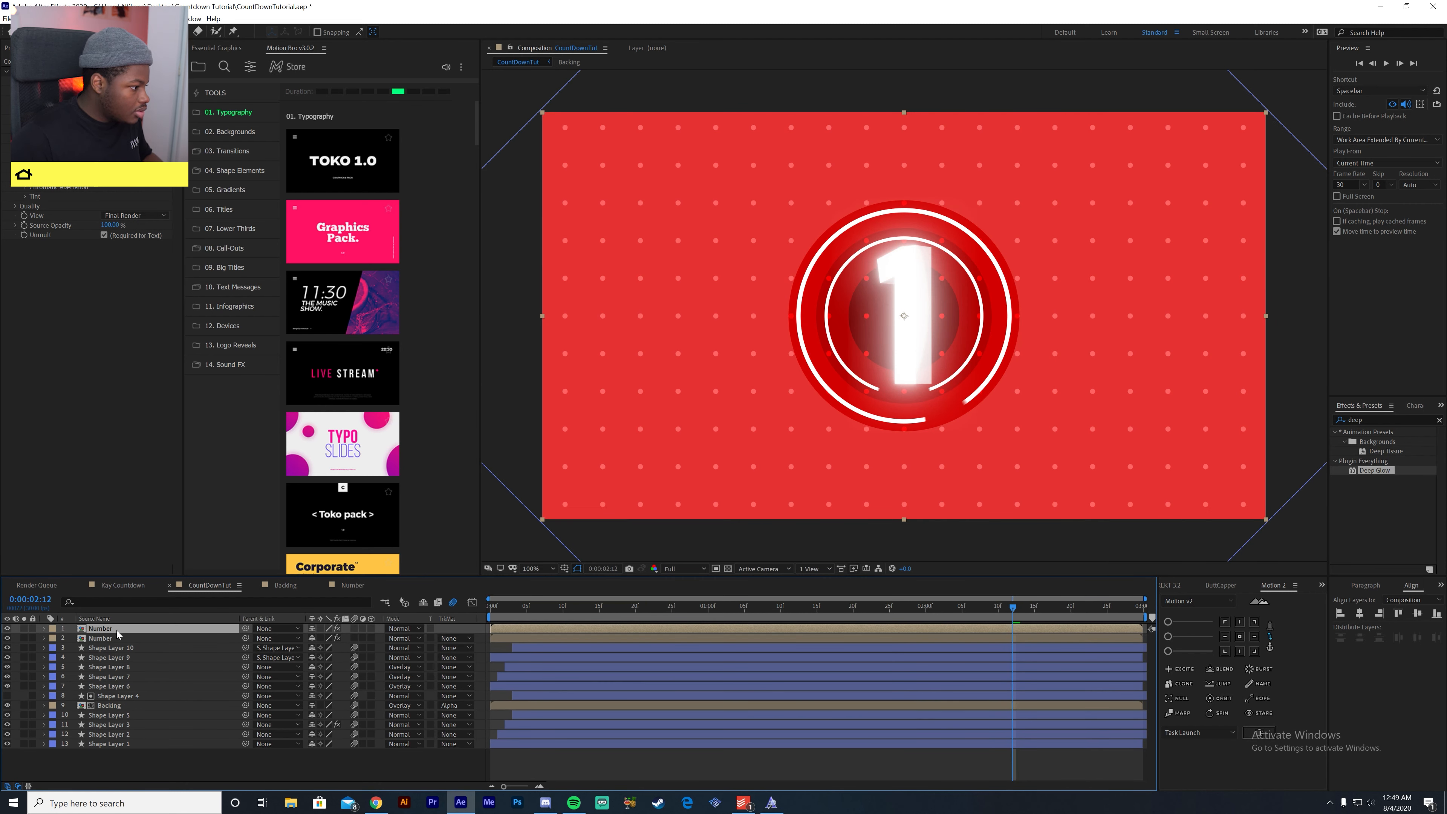
left_click(120, 639)
key("Delete")
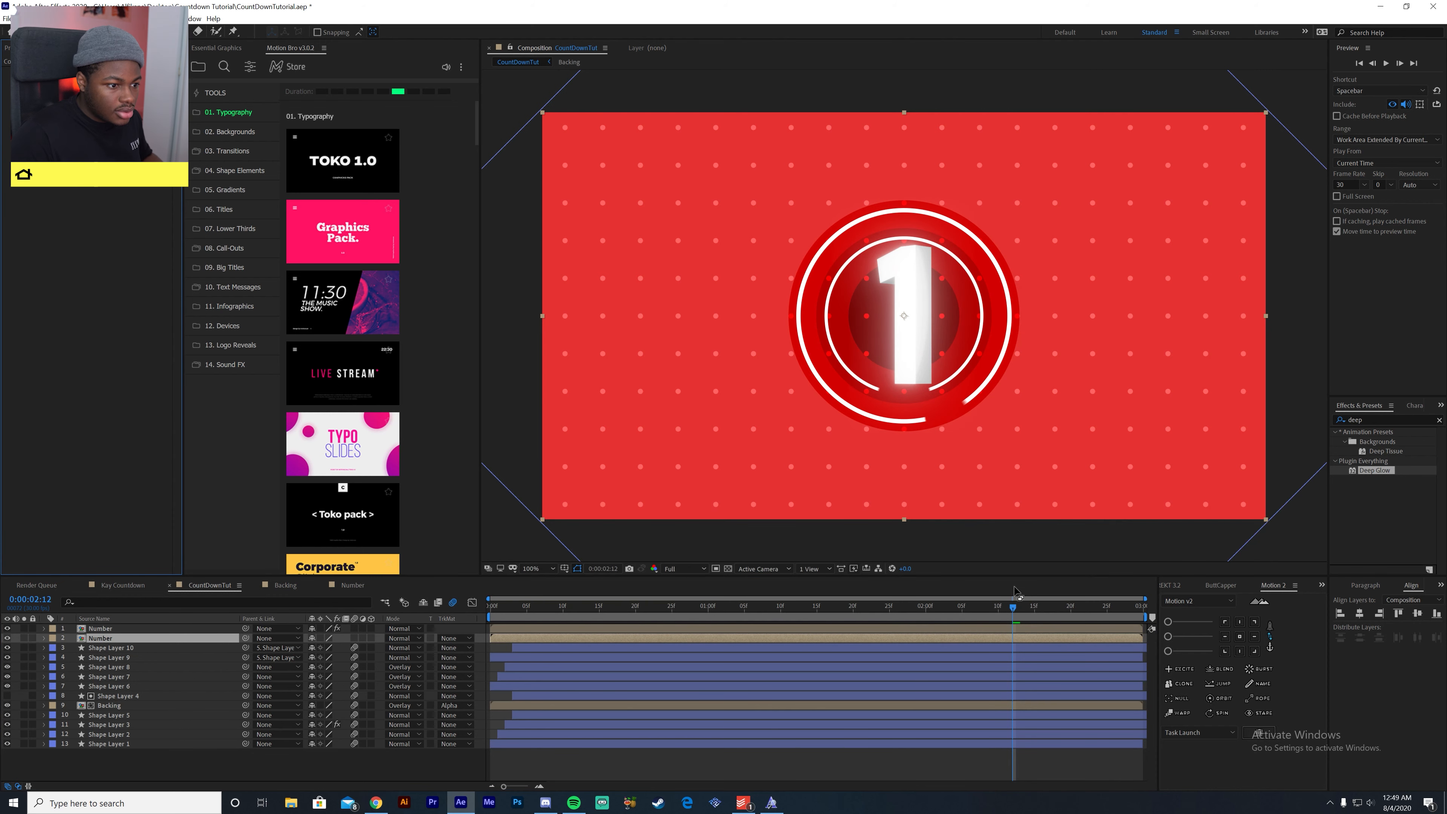
left_click_drag(1010, 614, 884, 632)
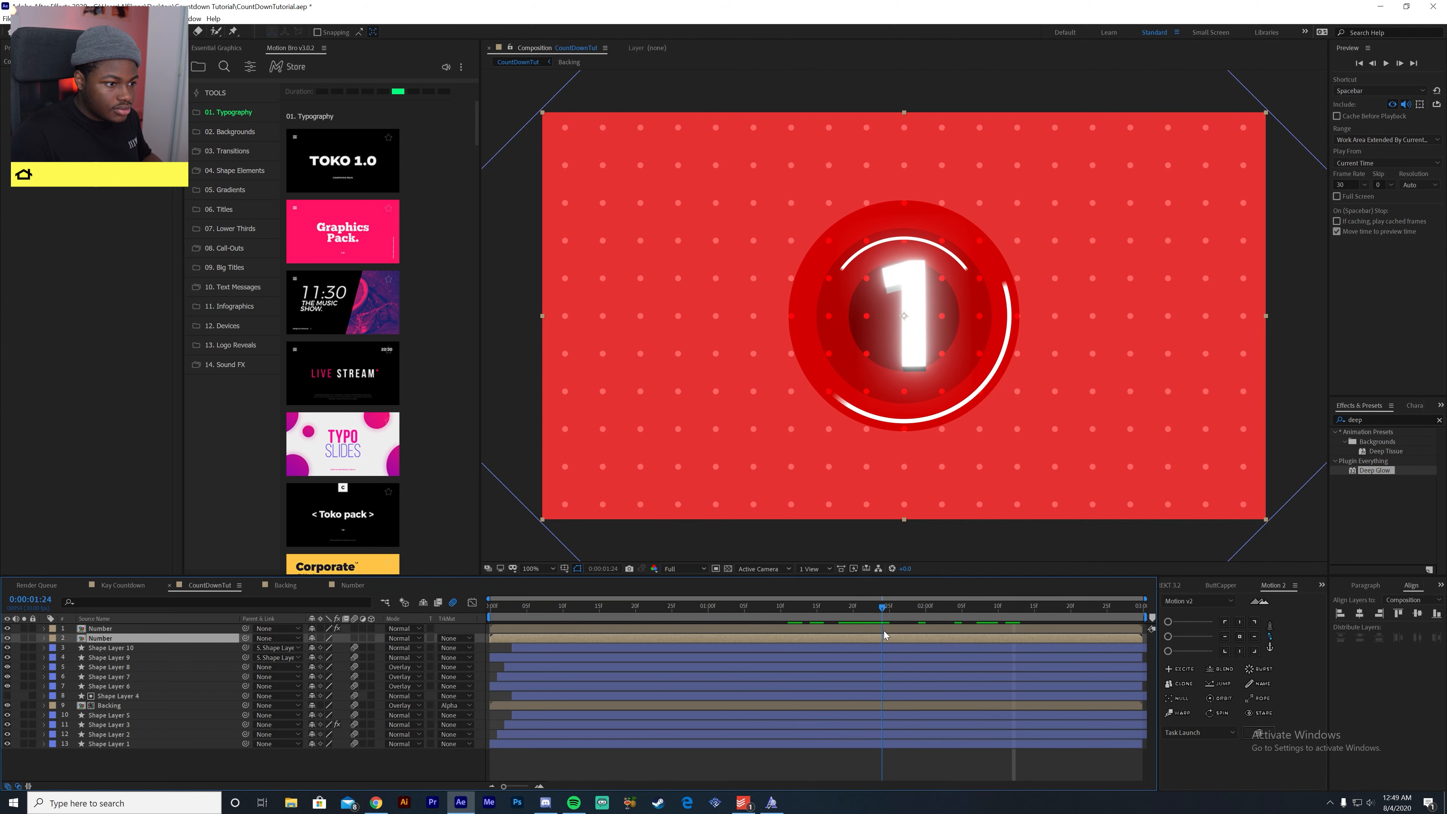
- Copy Deep Glow from the upper Number layer onto the ring layers Shape Layer 10 and Shape Layer 9, and preview the result
left_click(138, 627)
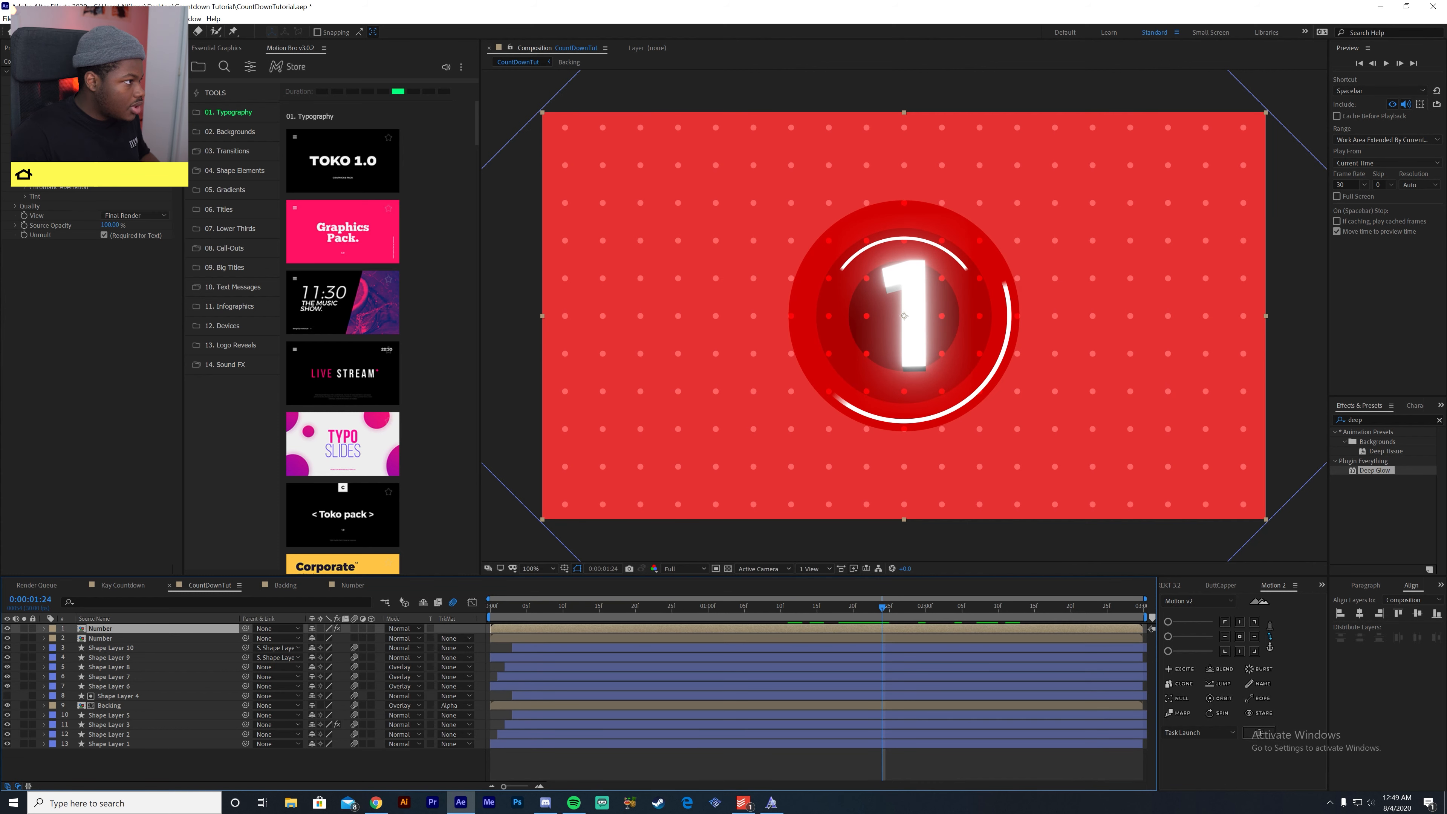
left_click(36, 72)
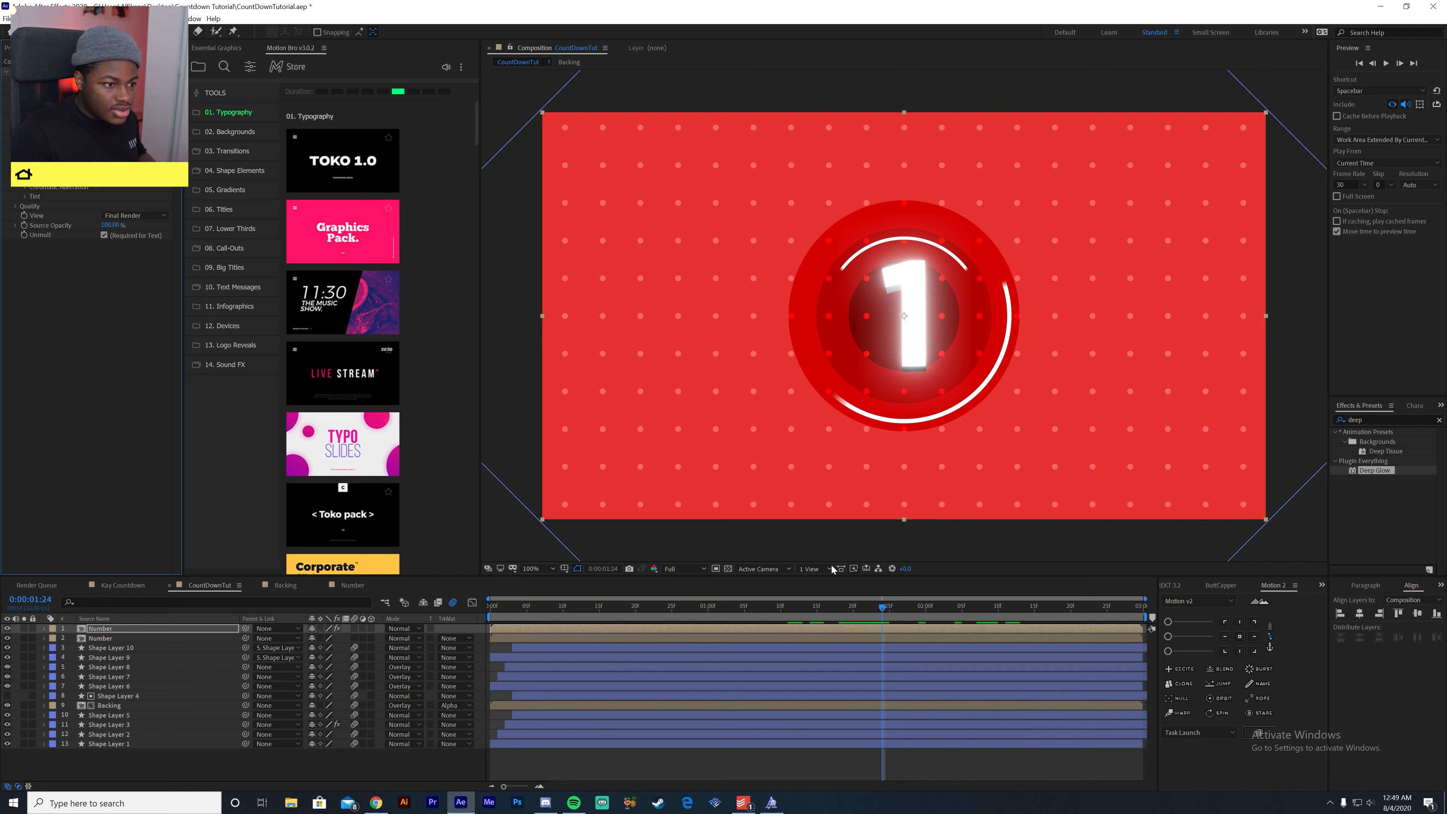
left_click(585, 650)
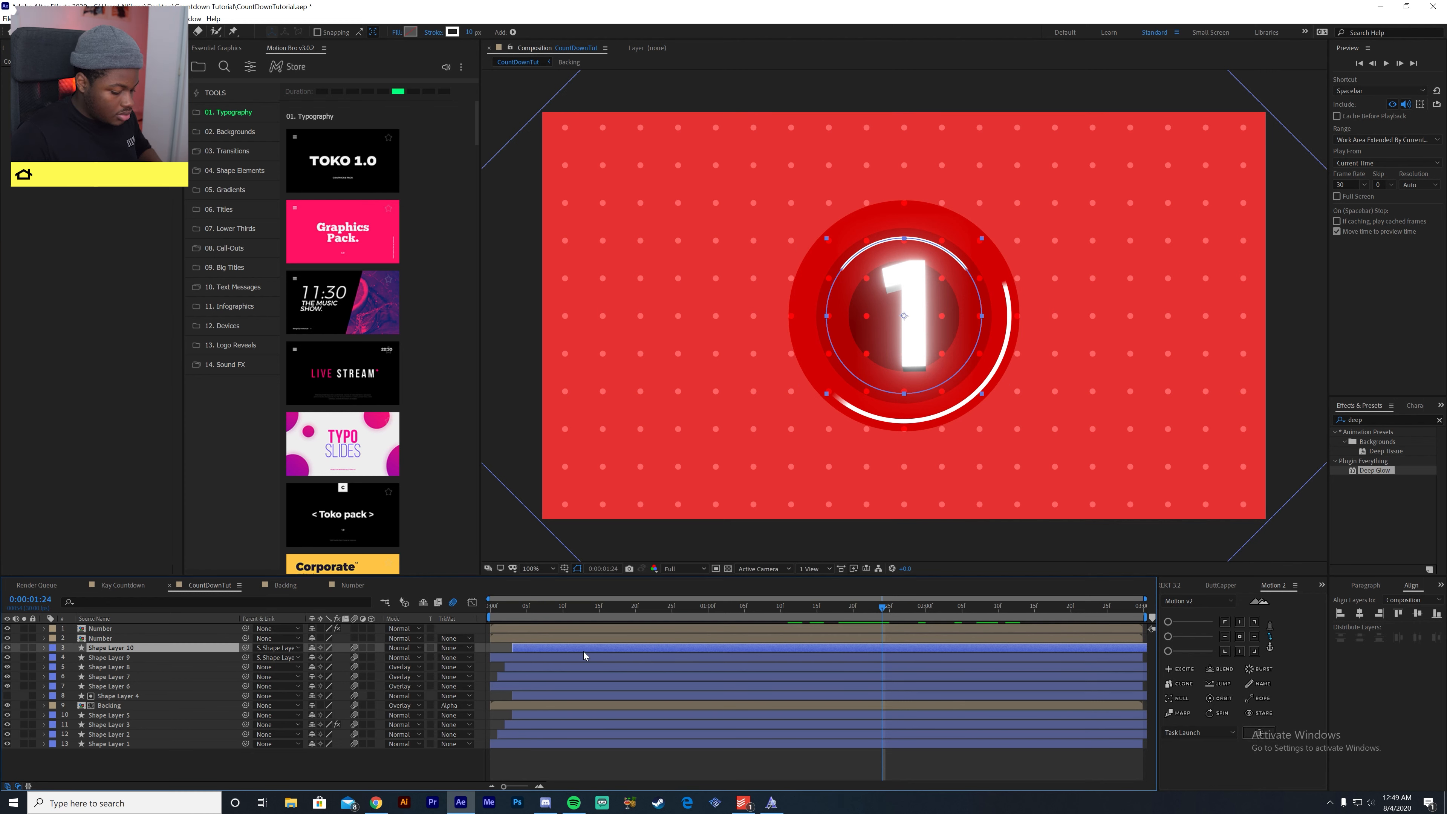
left_click(607, 658)
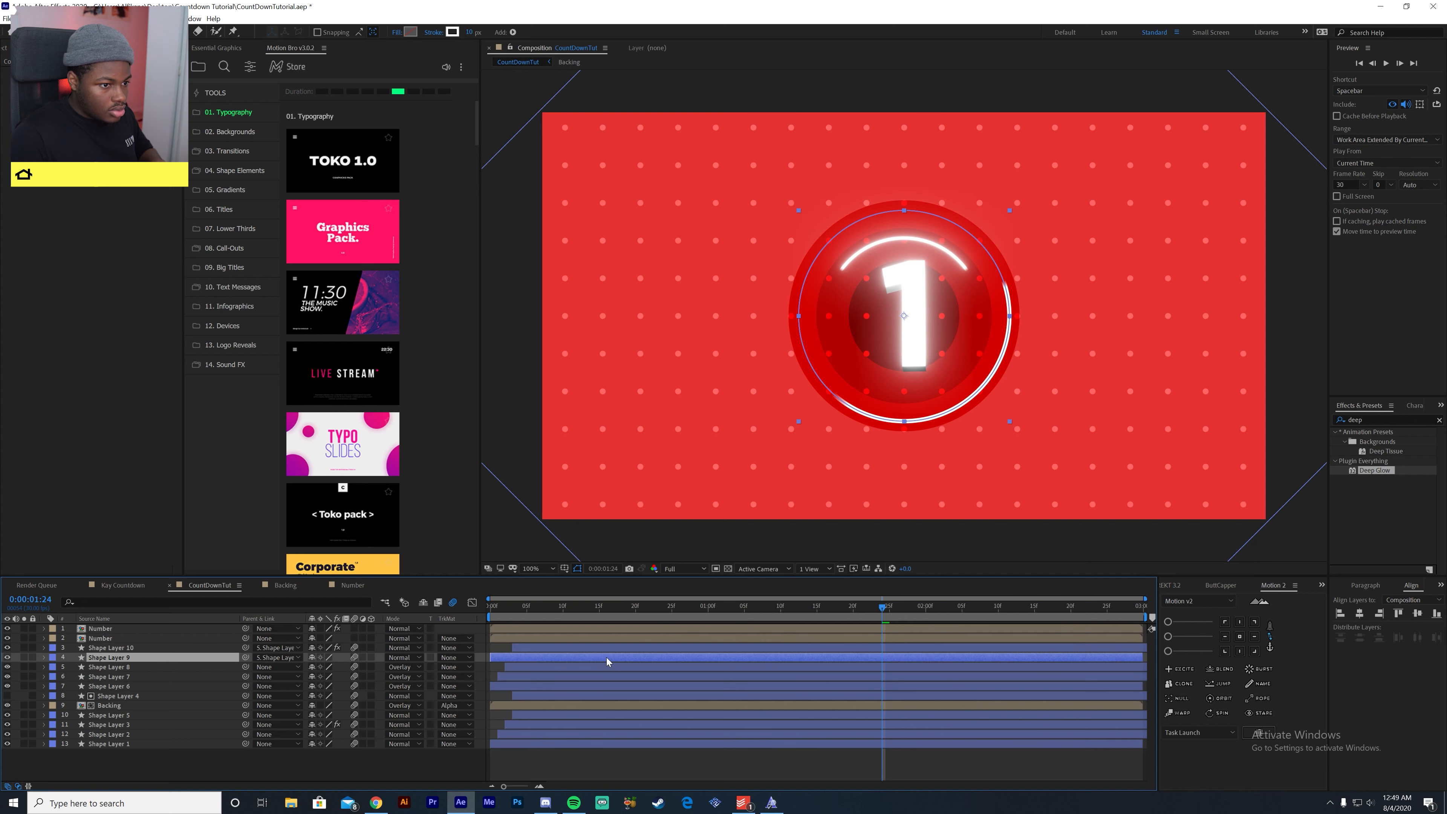
key("ctrl+v")
mouse_move(879, 621)
left_mouse_down()
mouse_move(815, 625)
mouse_move(899, 638)
left_mouse_up()
key("space")
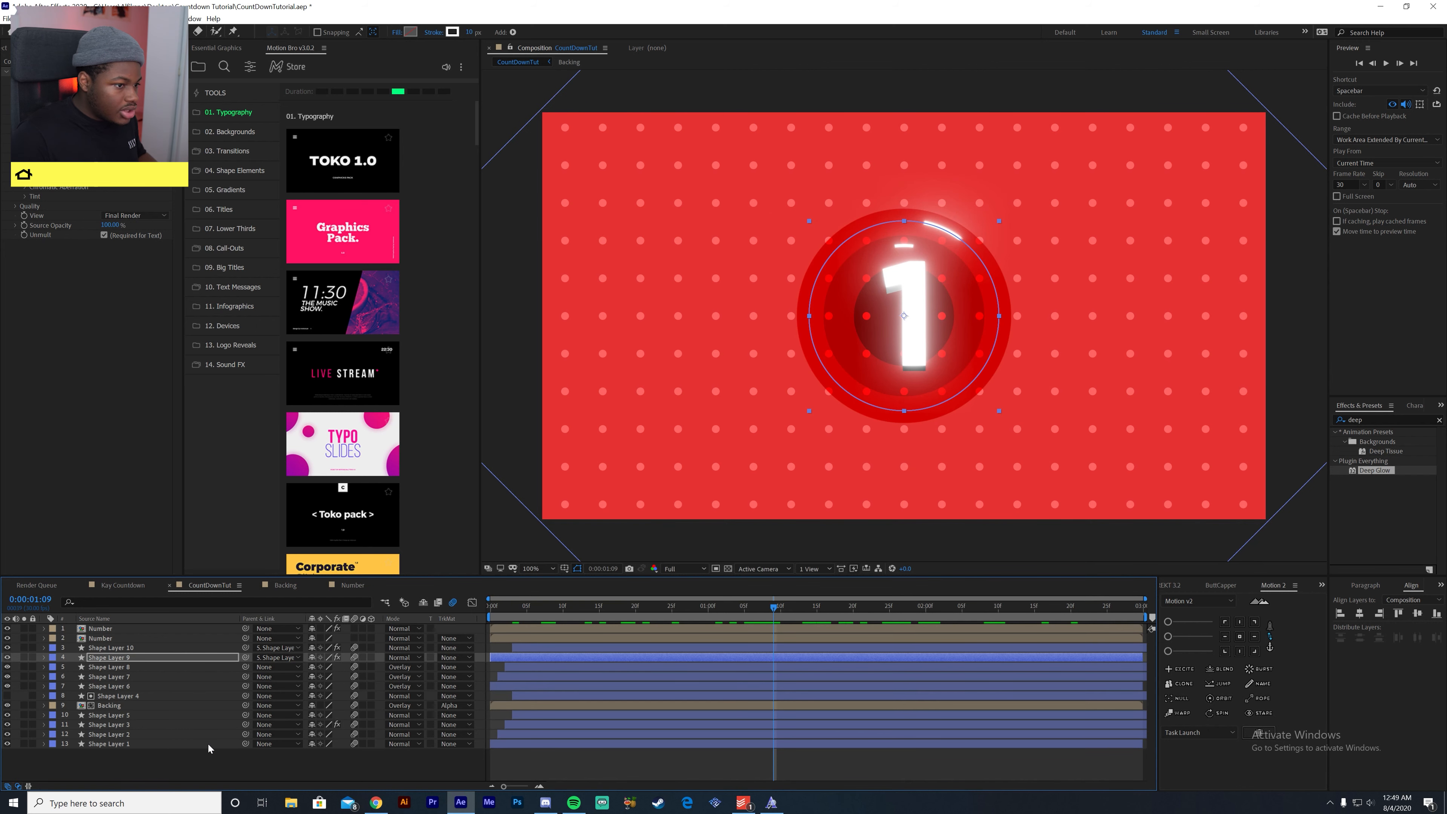
- Pre-compose all layers of CountDownTut into a new composition named Done, moving all attributes
left_click_drag(185, 753, 95, 595)
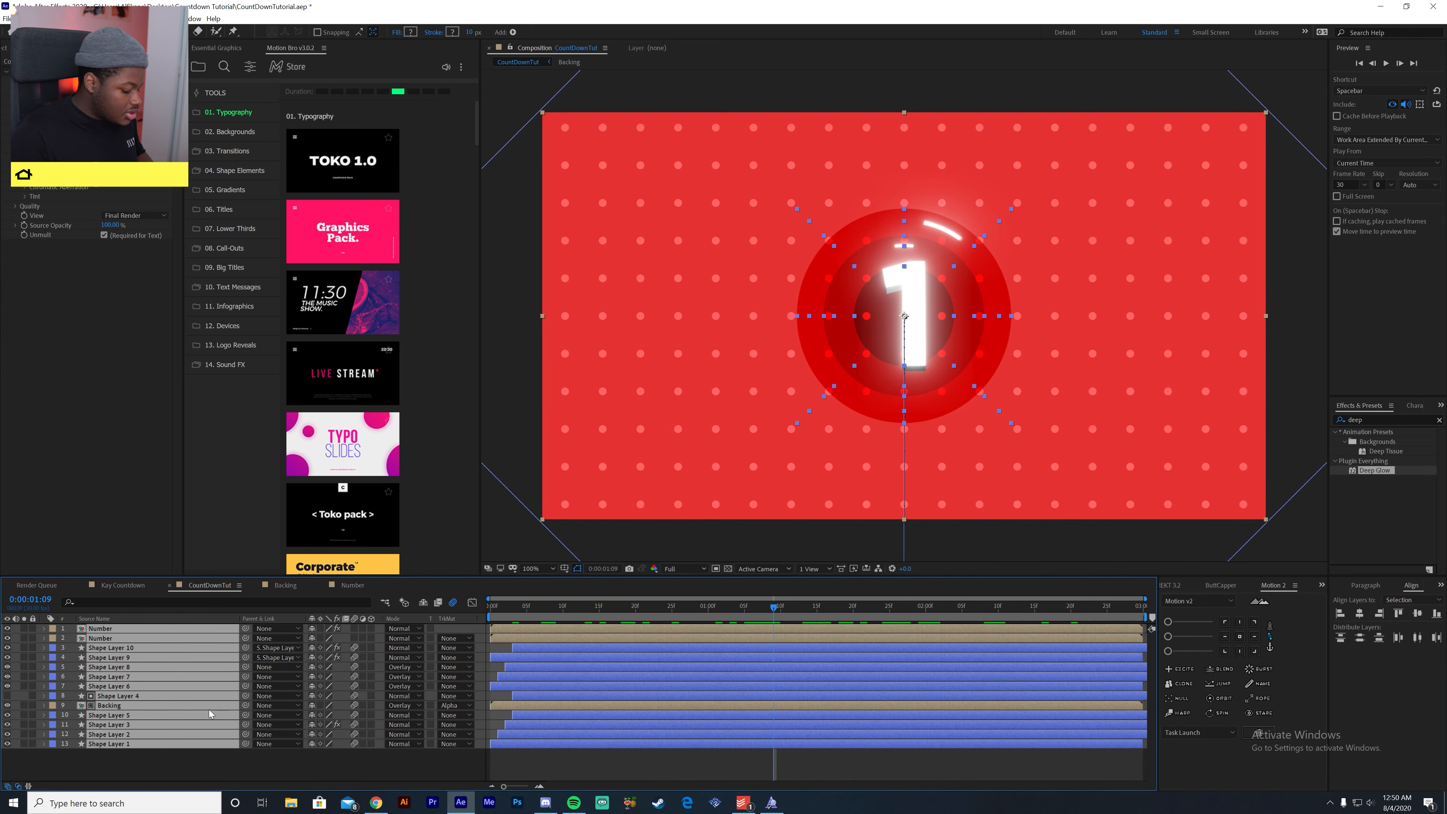
key("ctrl+shift+c")
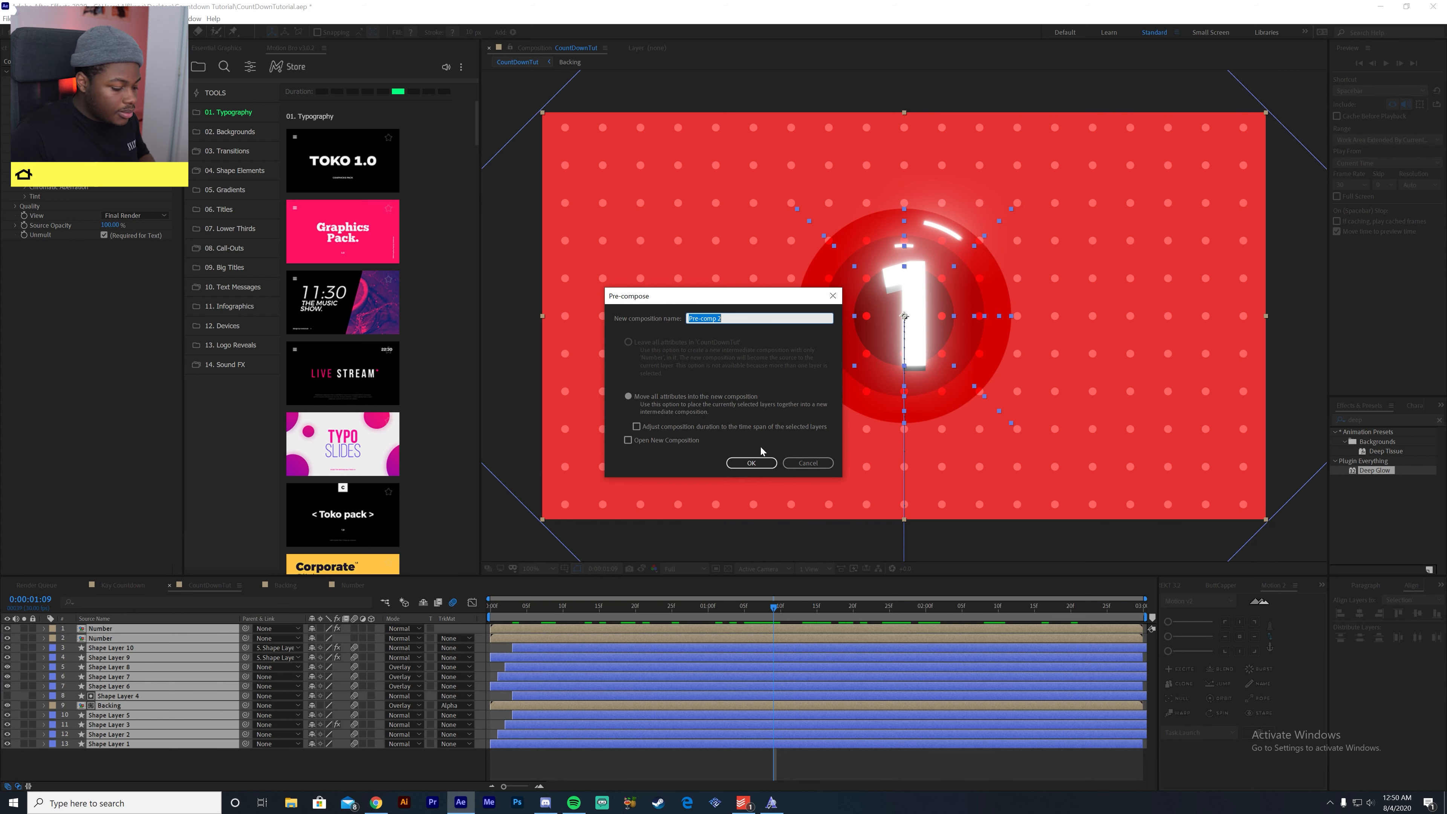
type("Done")
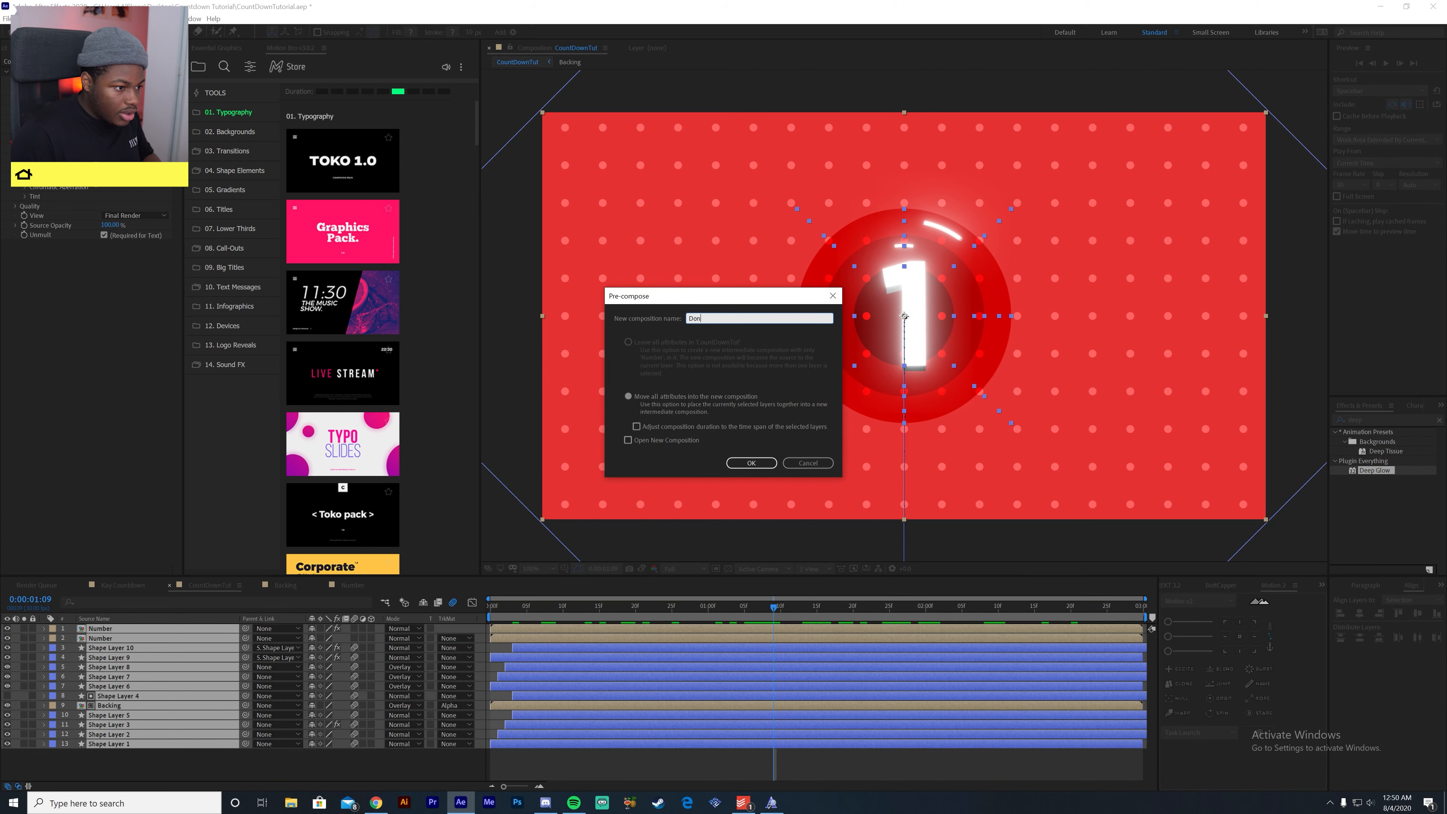
key("Return")
- Keyframe the Done layer's scale at 100% at 0:00:02:20 and at about 309% at 0:00:02:29
left_click_drag(1091, 604, 1071, 636)
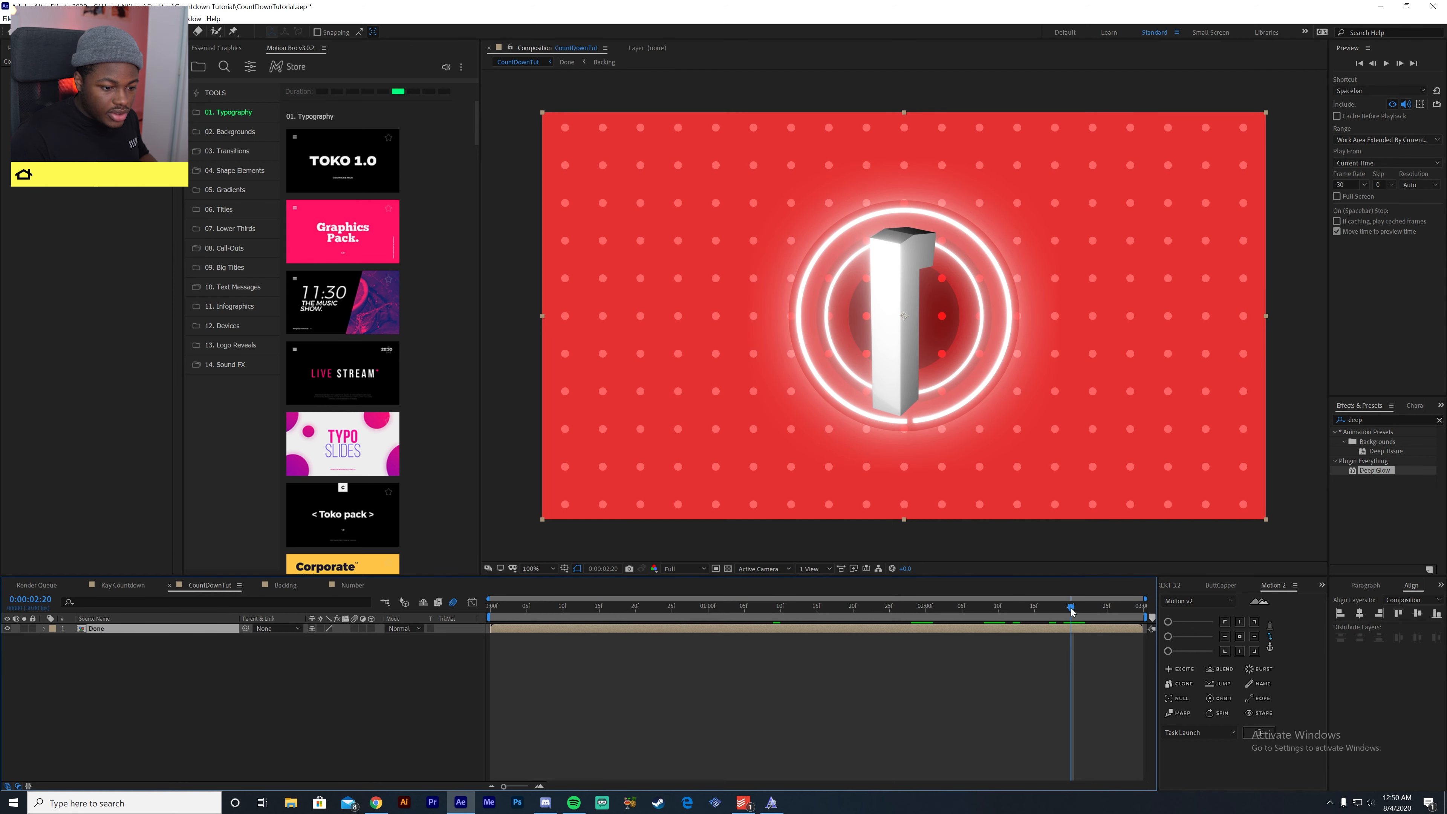
key("s")
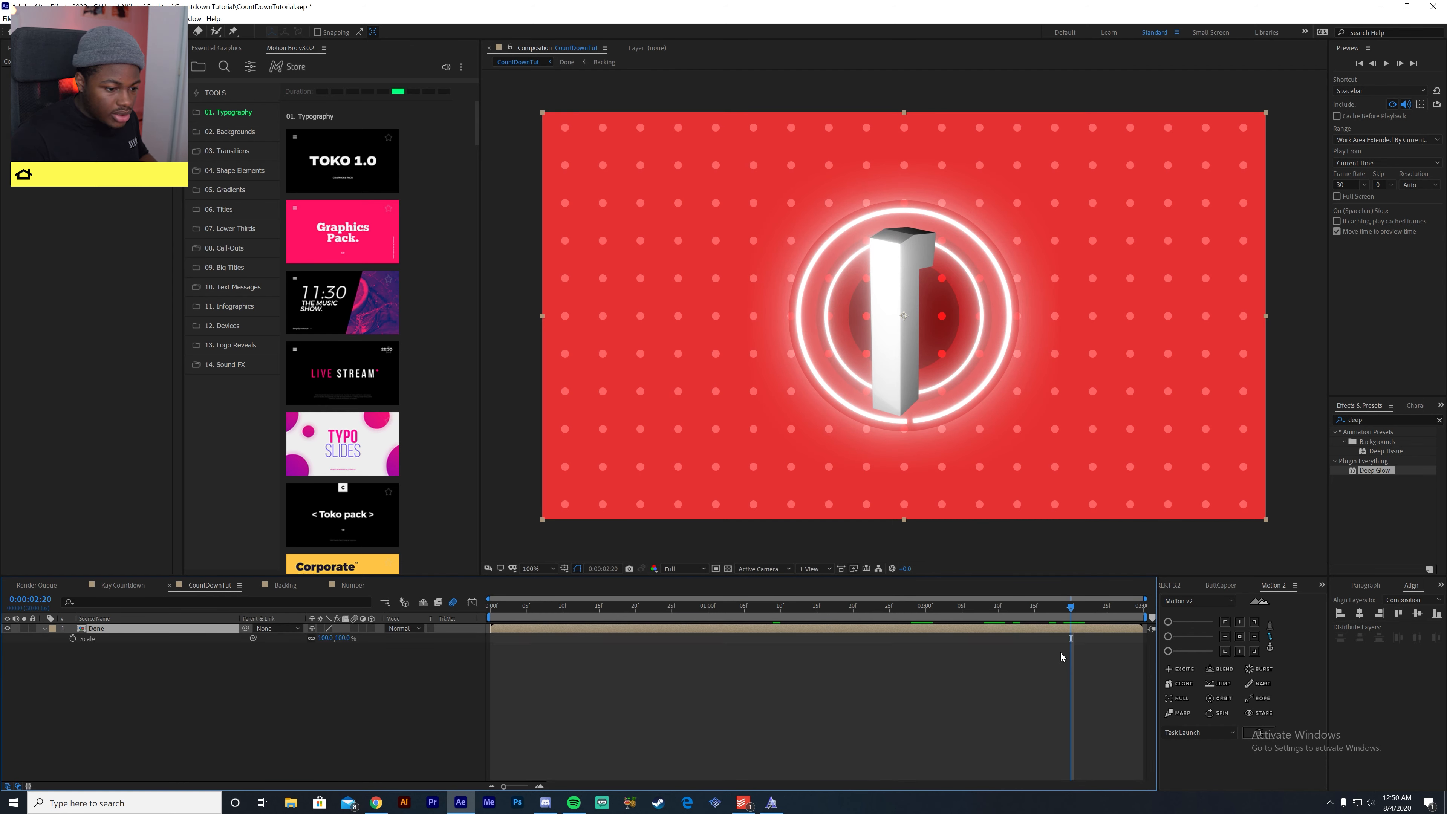
left_click(80, 639)
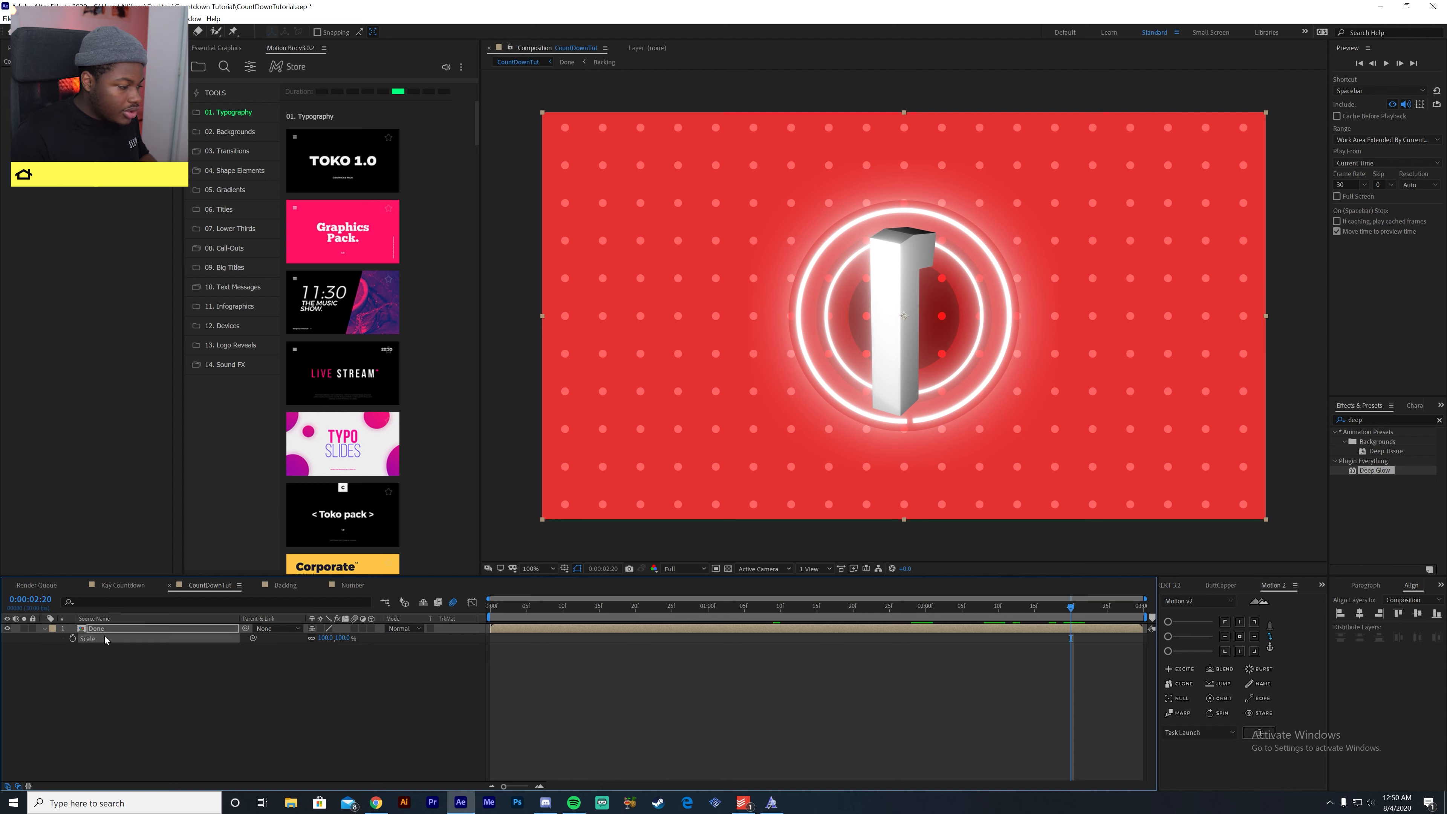
left_click_drag(1083, 620, 1189, 610)
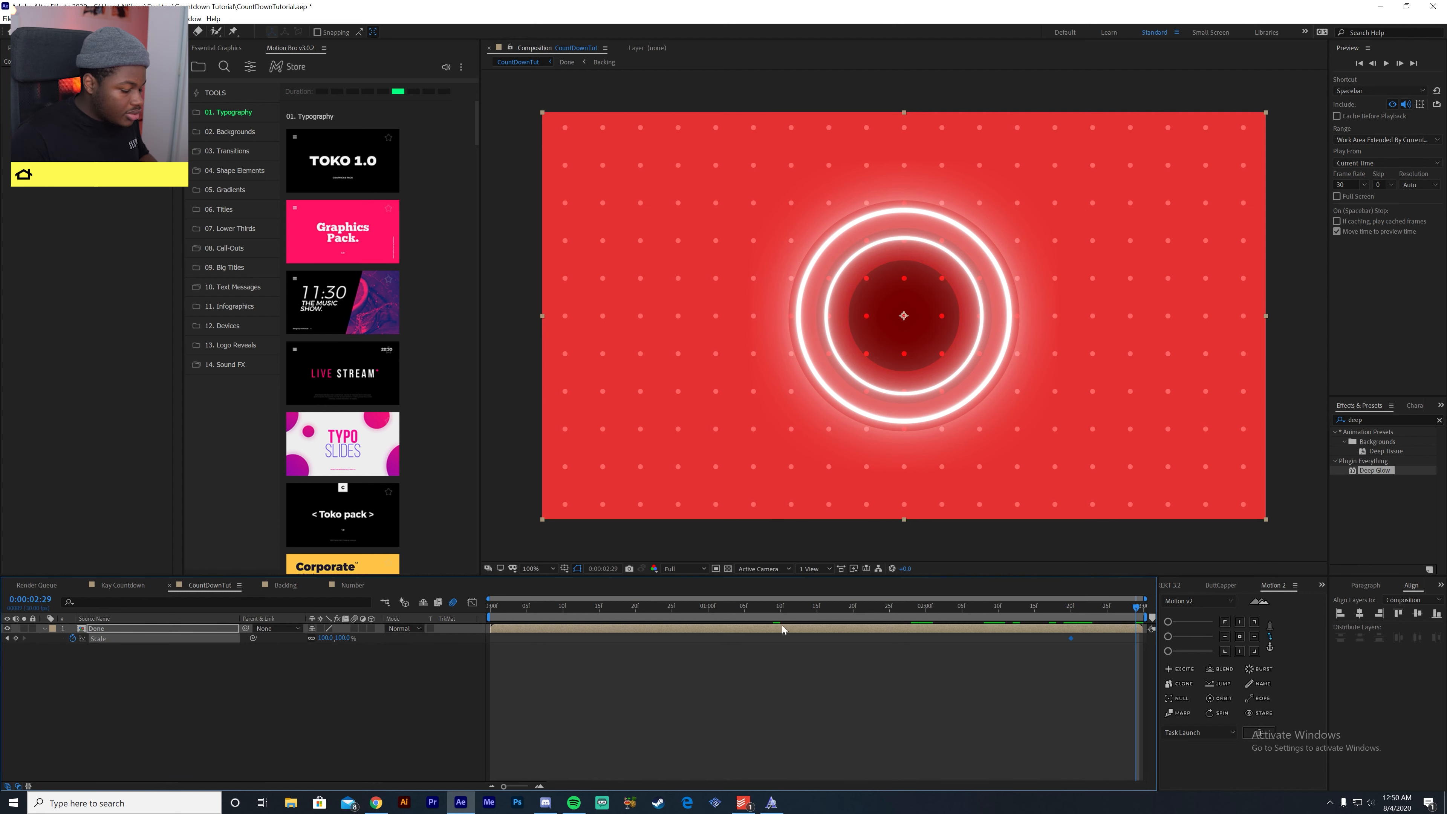
left_click_drag(1072, 619, 1147, 618)
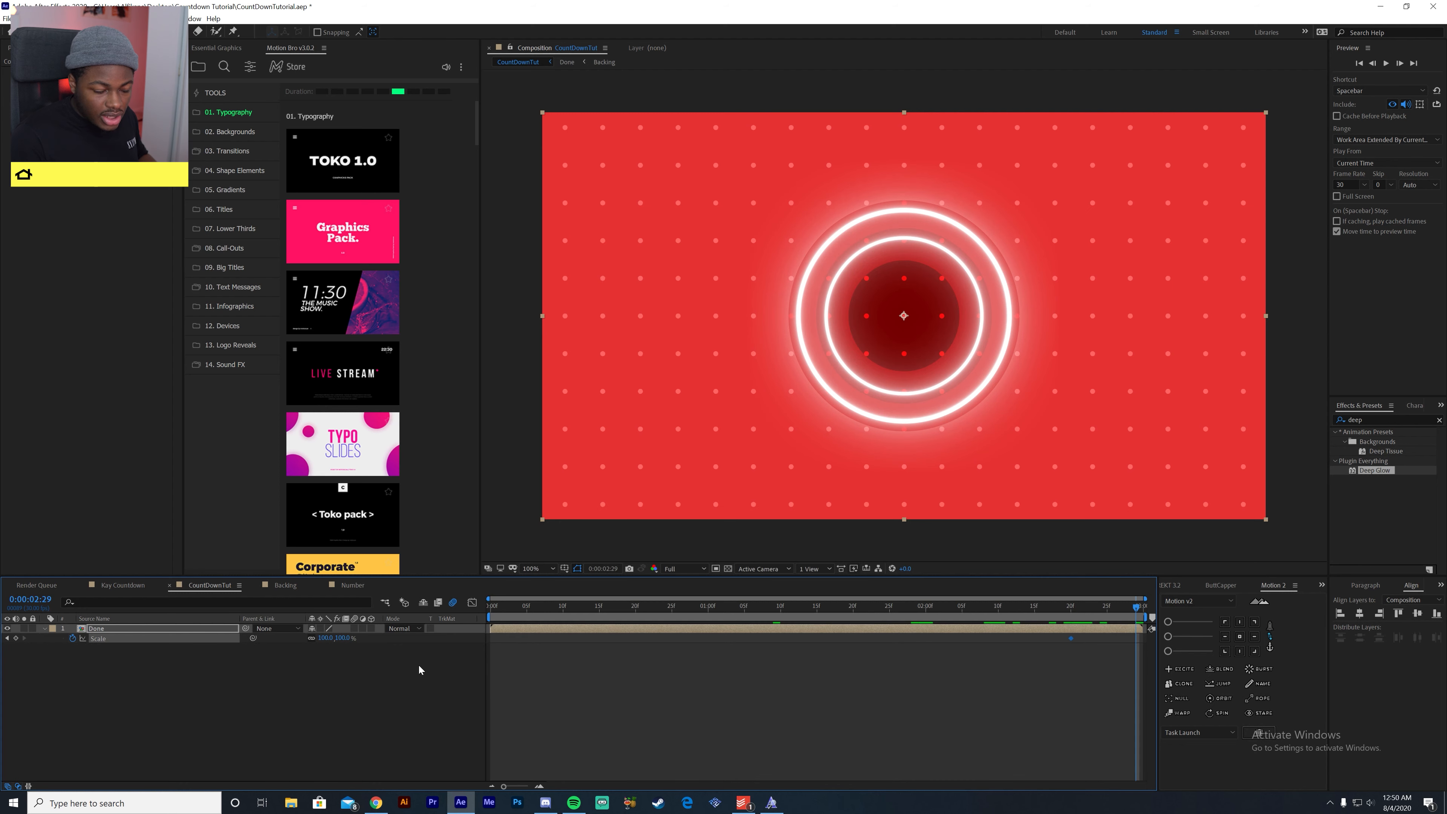
left_click_drag(347, 638, 472, 645)
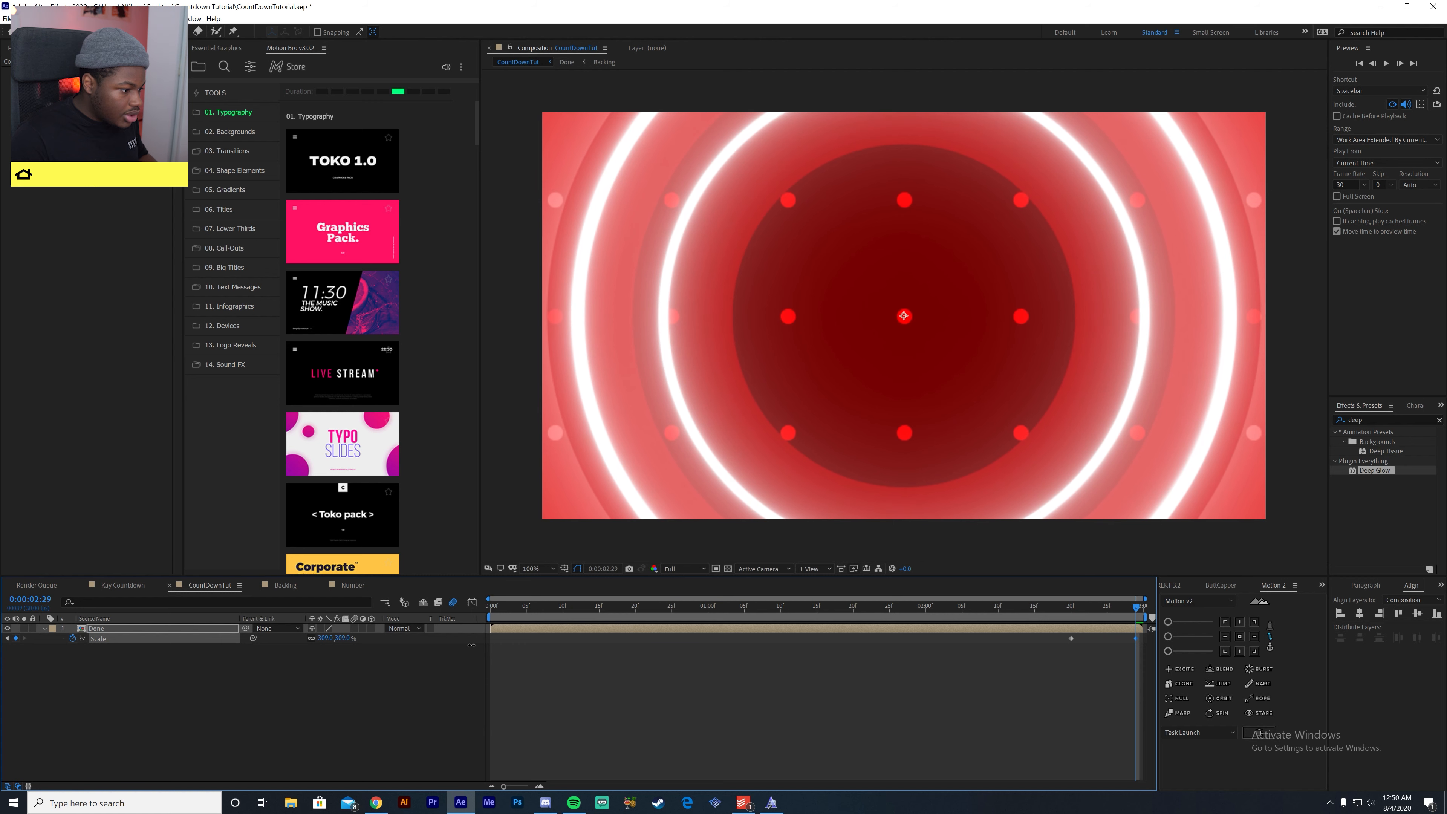
- Easy-ease both scale keyframes and shape the speed graph so the zoom accelerates to a sharp peak at the end
left_click_drag(1051, 659, 1157, 638)
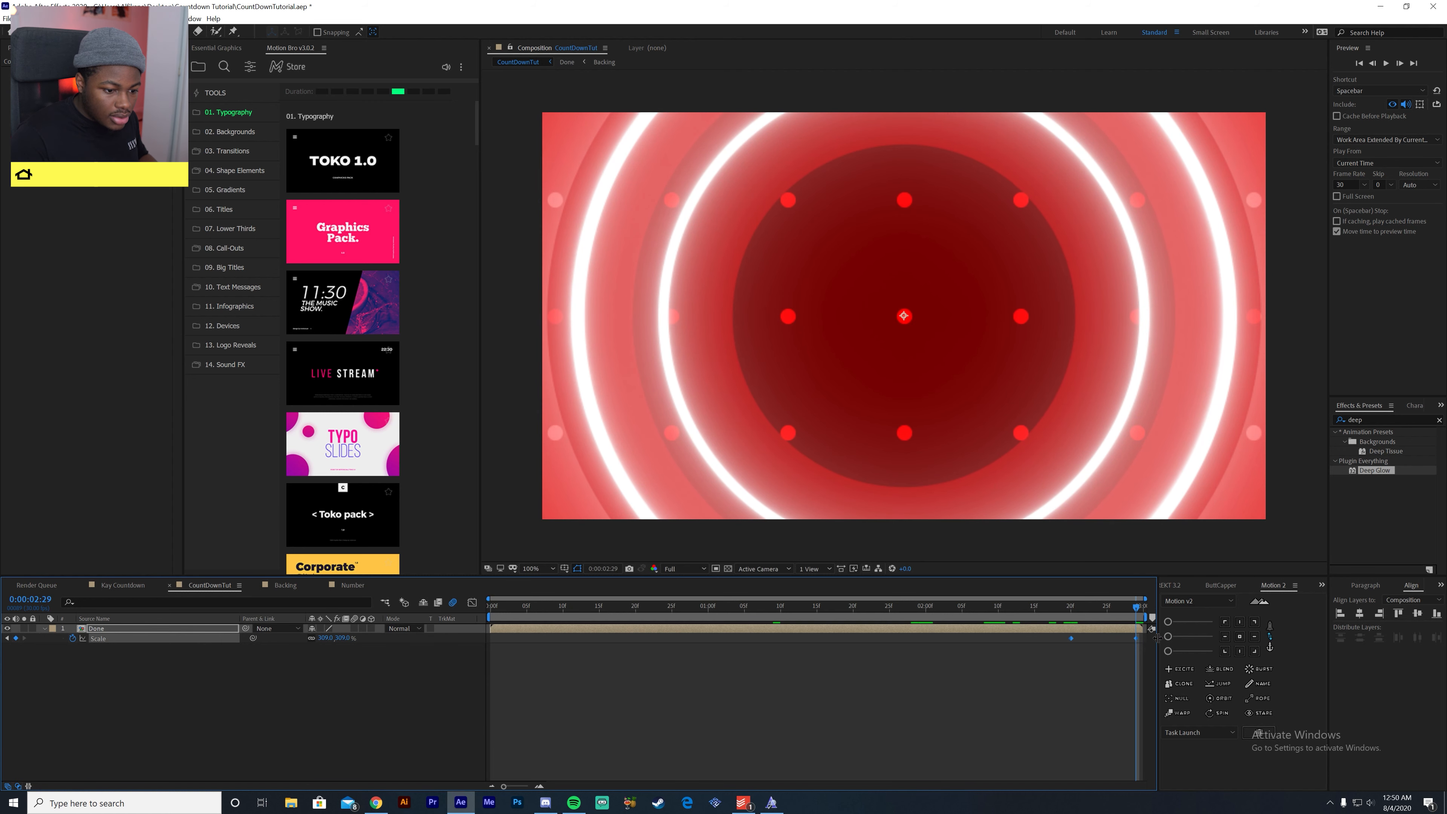
key("F9")
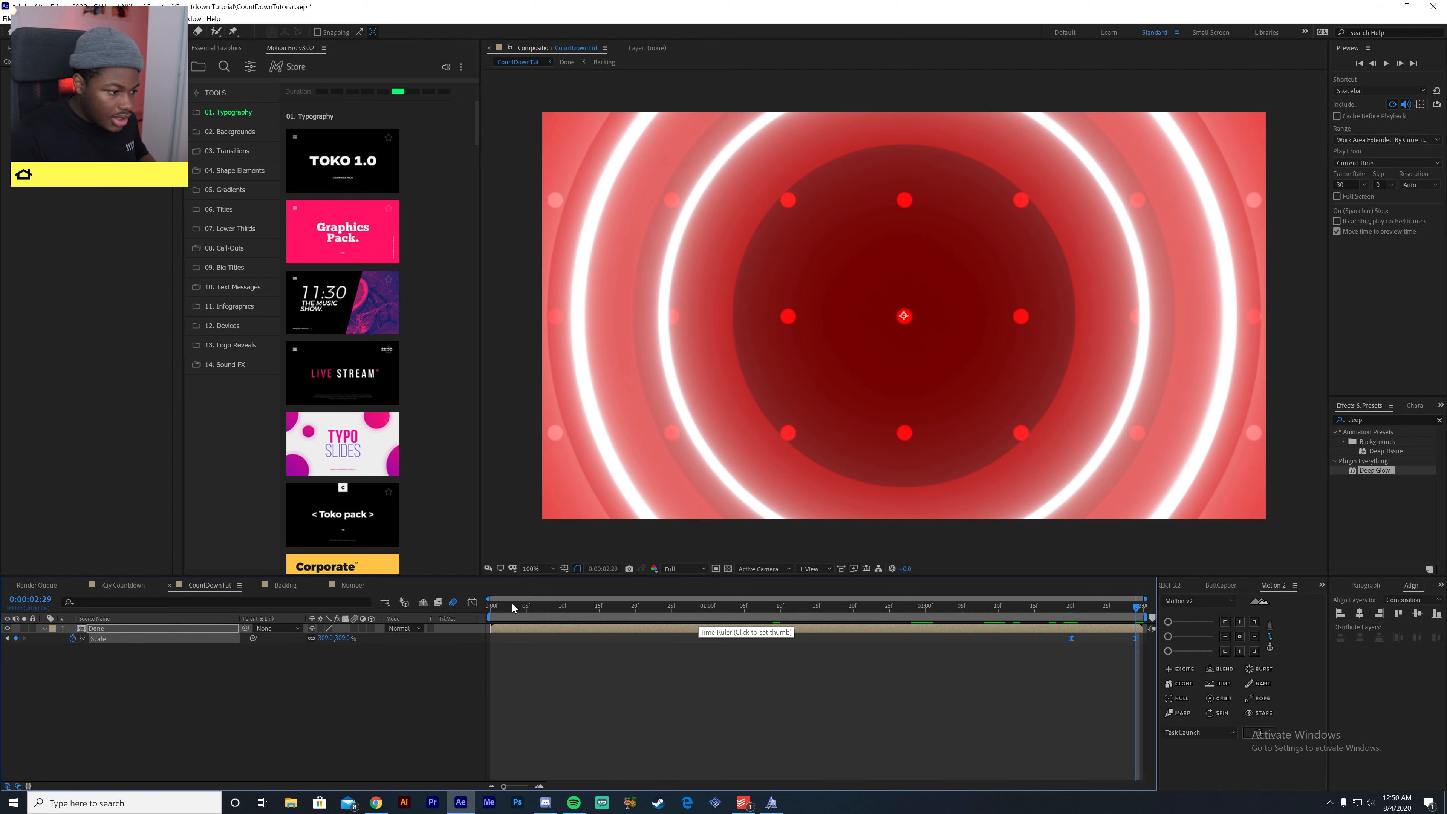
left_click(472, 602)
left_click_drag(1050, 692, 1133, 756)
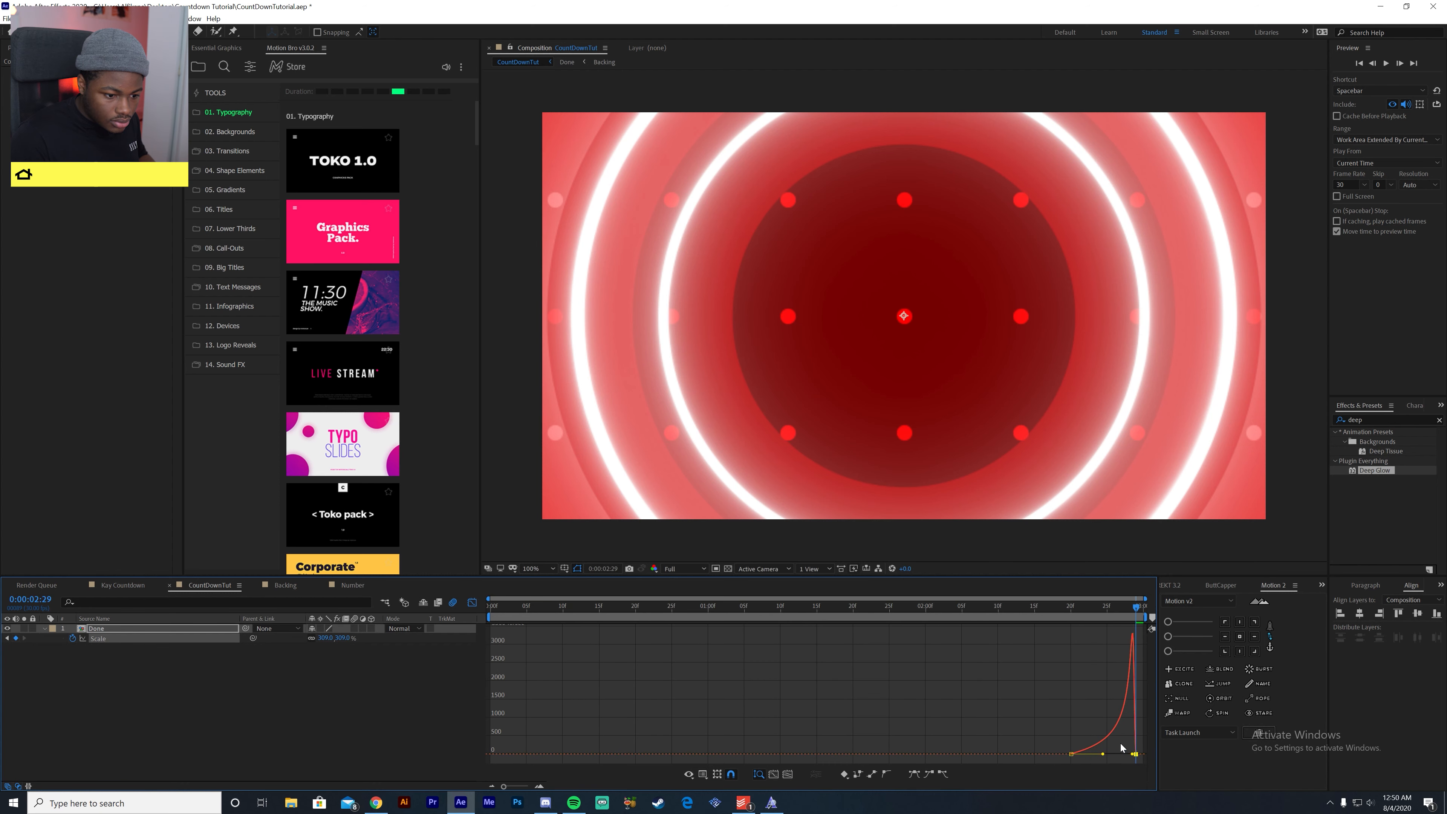
key("space")
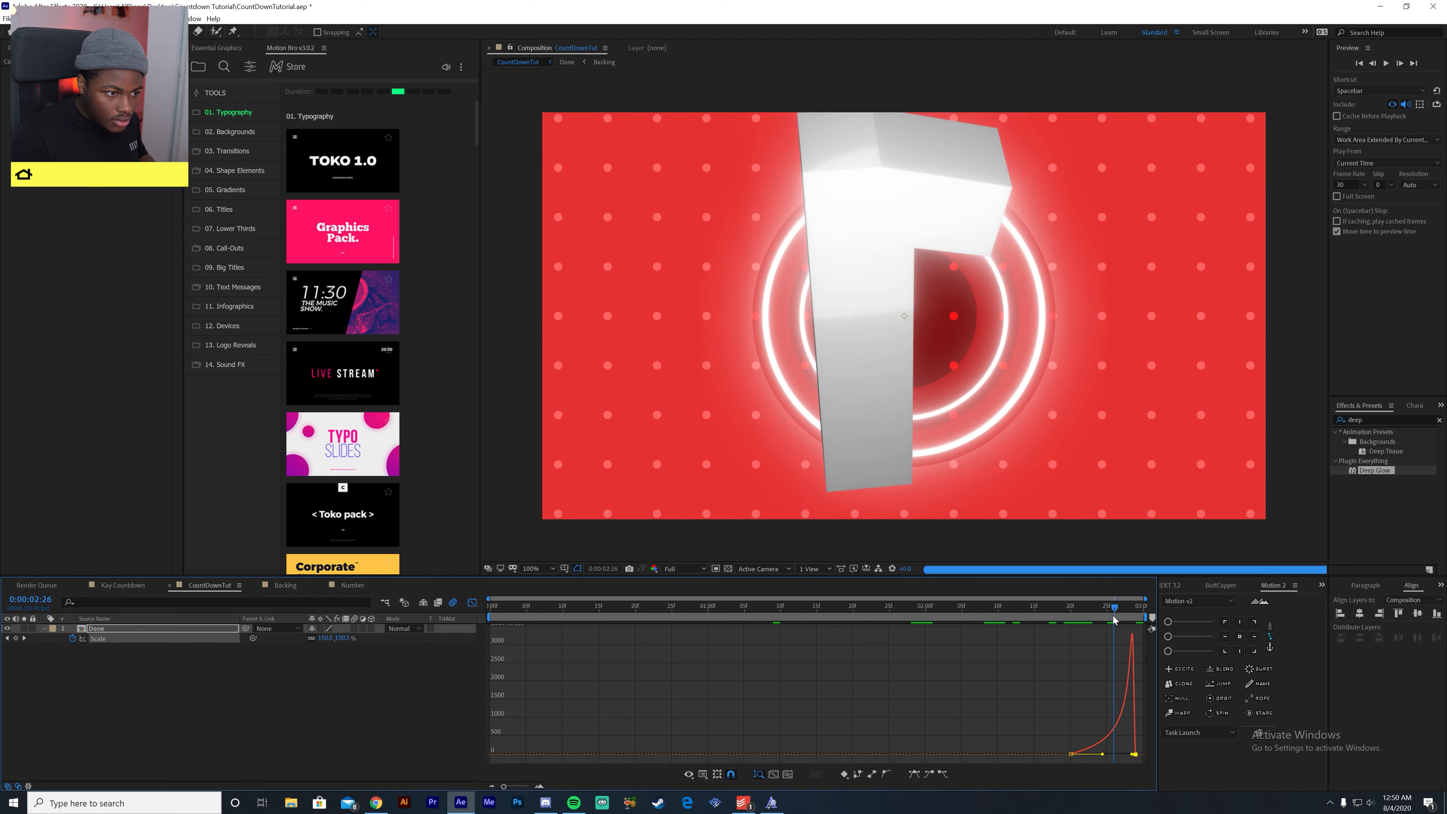
- Enable motion blur for the Done layer, close the graph editor and deselect the layer
left_click(355, 628)
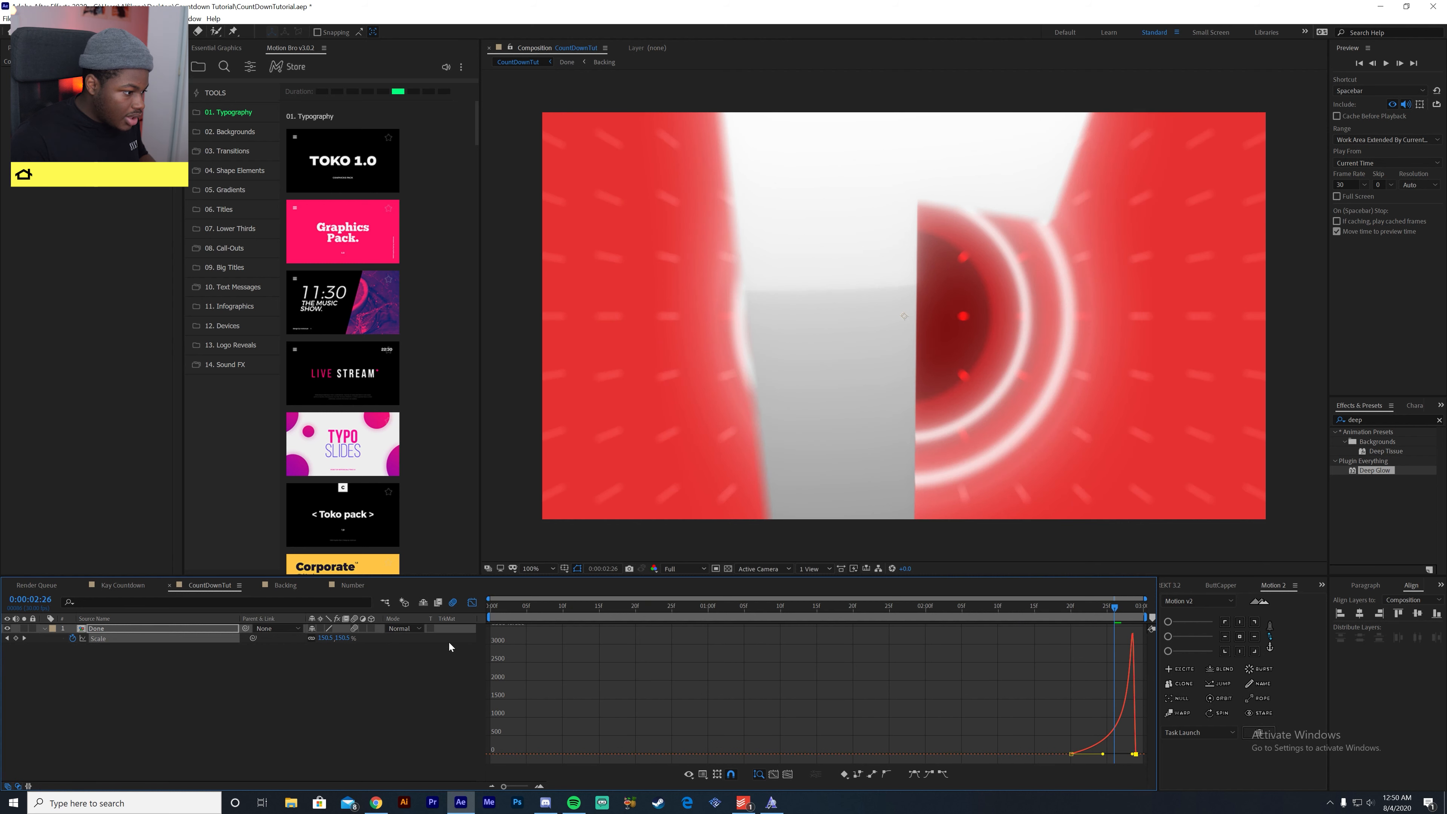
left_click(472, 602)
left_click(295, 613)
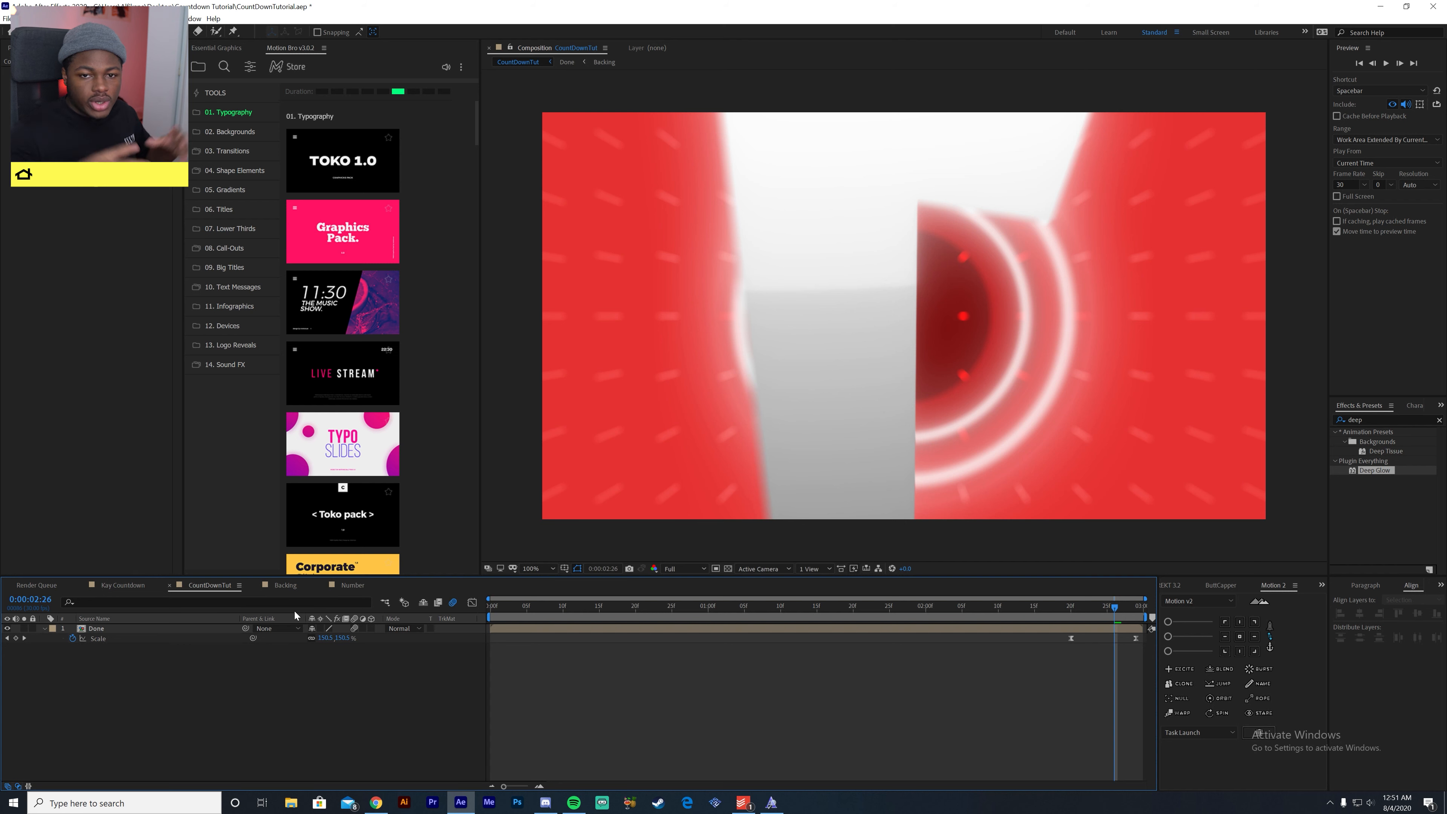
- Draw a circle as a new shape layer above Done in CountDownTut and set its fill to muted red CA4949
left_click(119, 32)
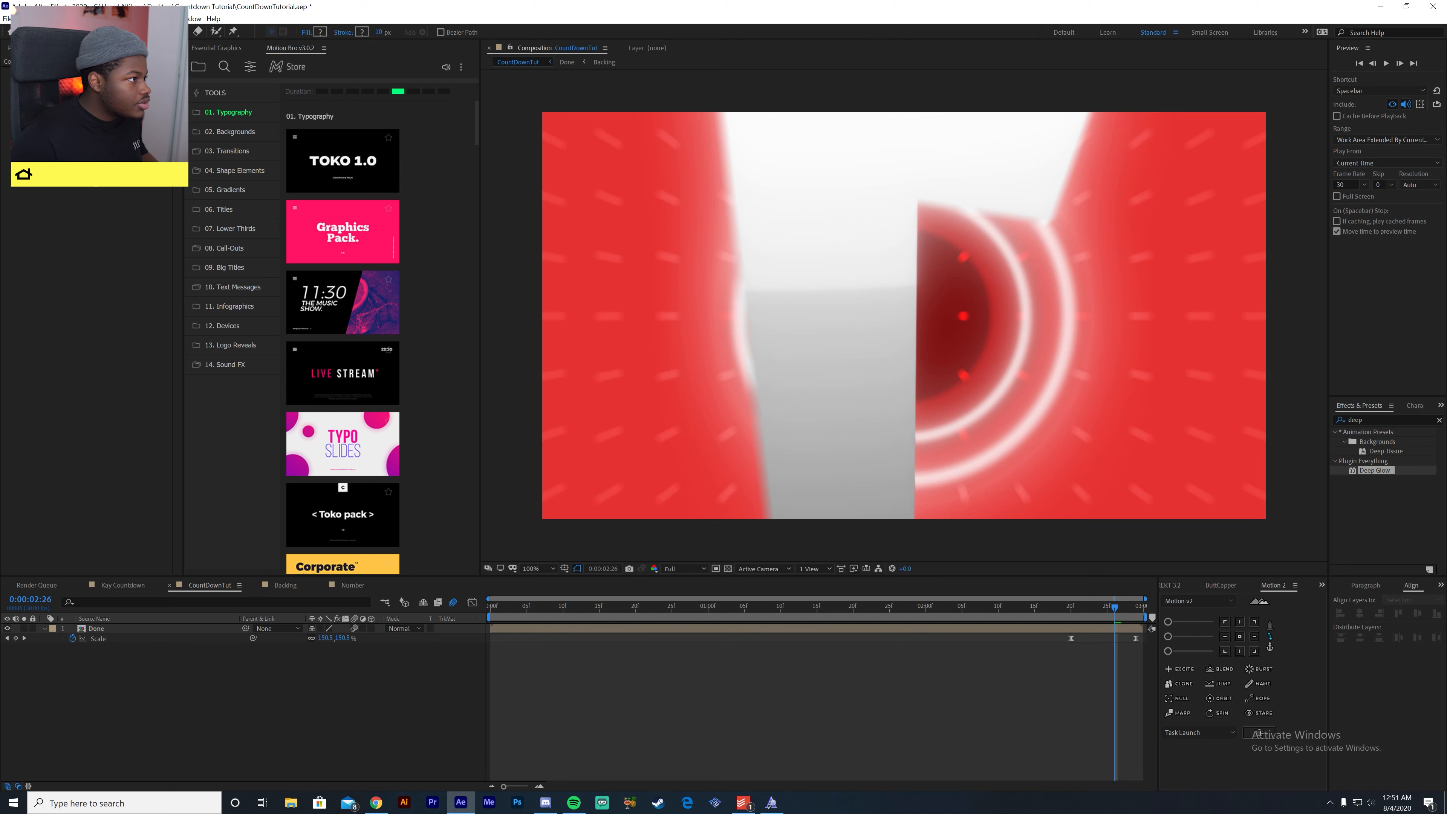
left_click(428, 740)
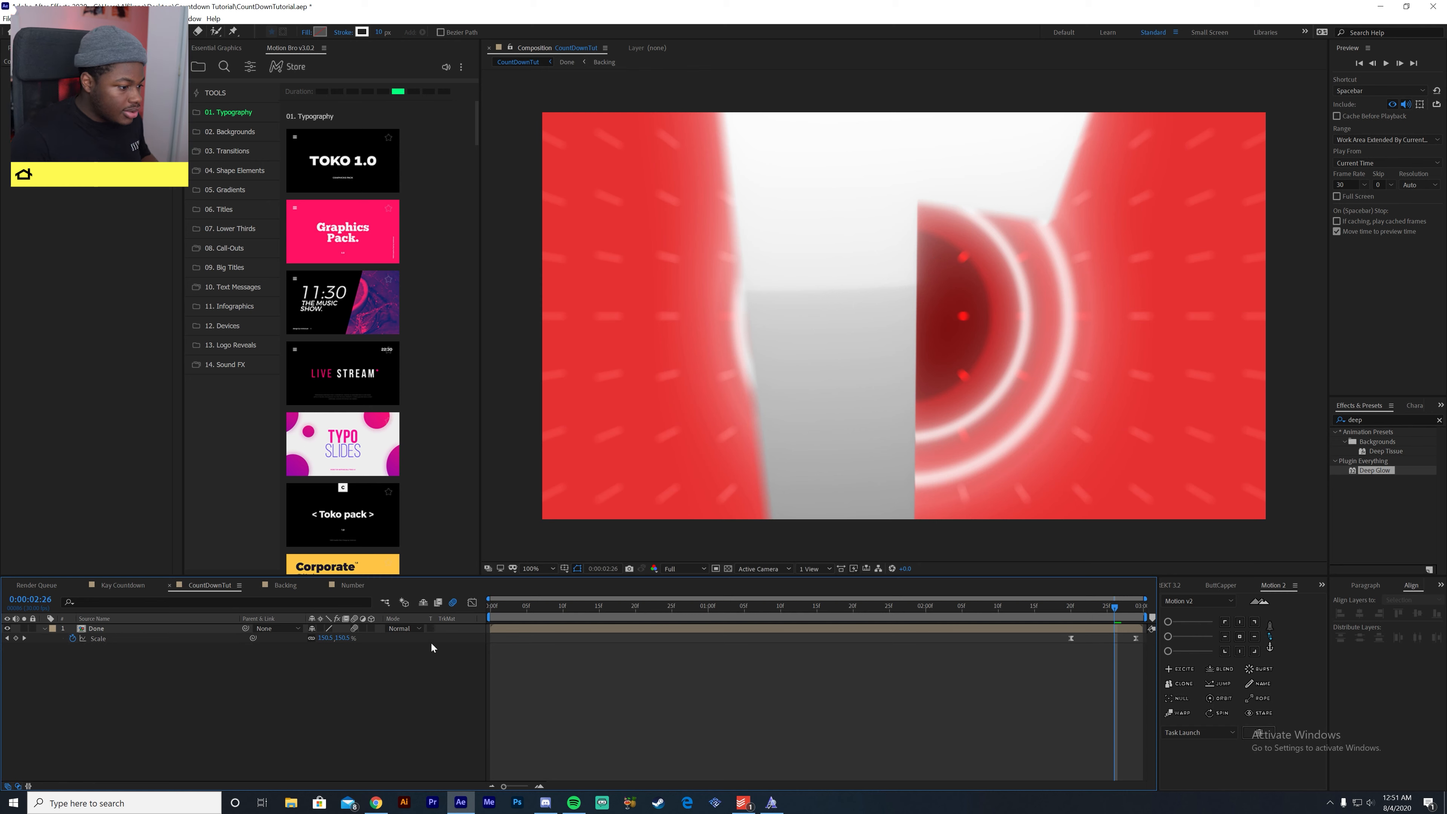
left_click_drag(748, 177, 922, 351)
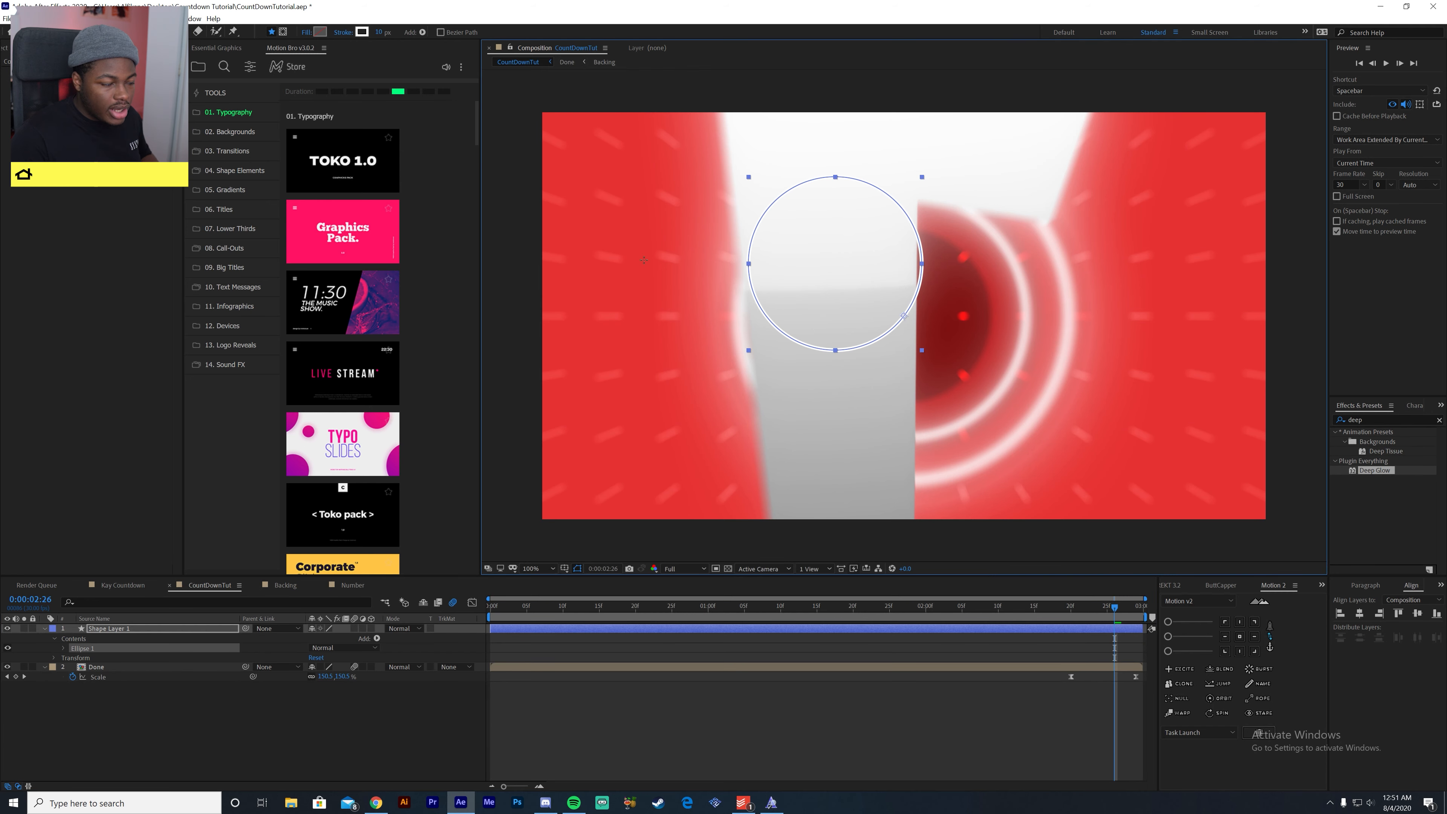
left_click(320, 33)
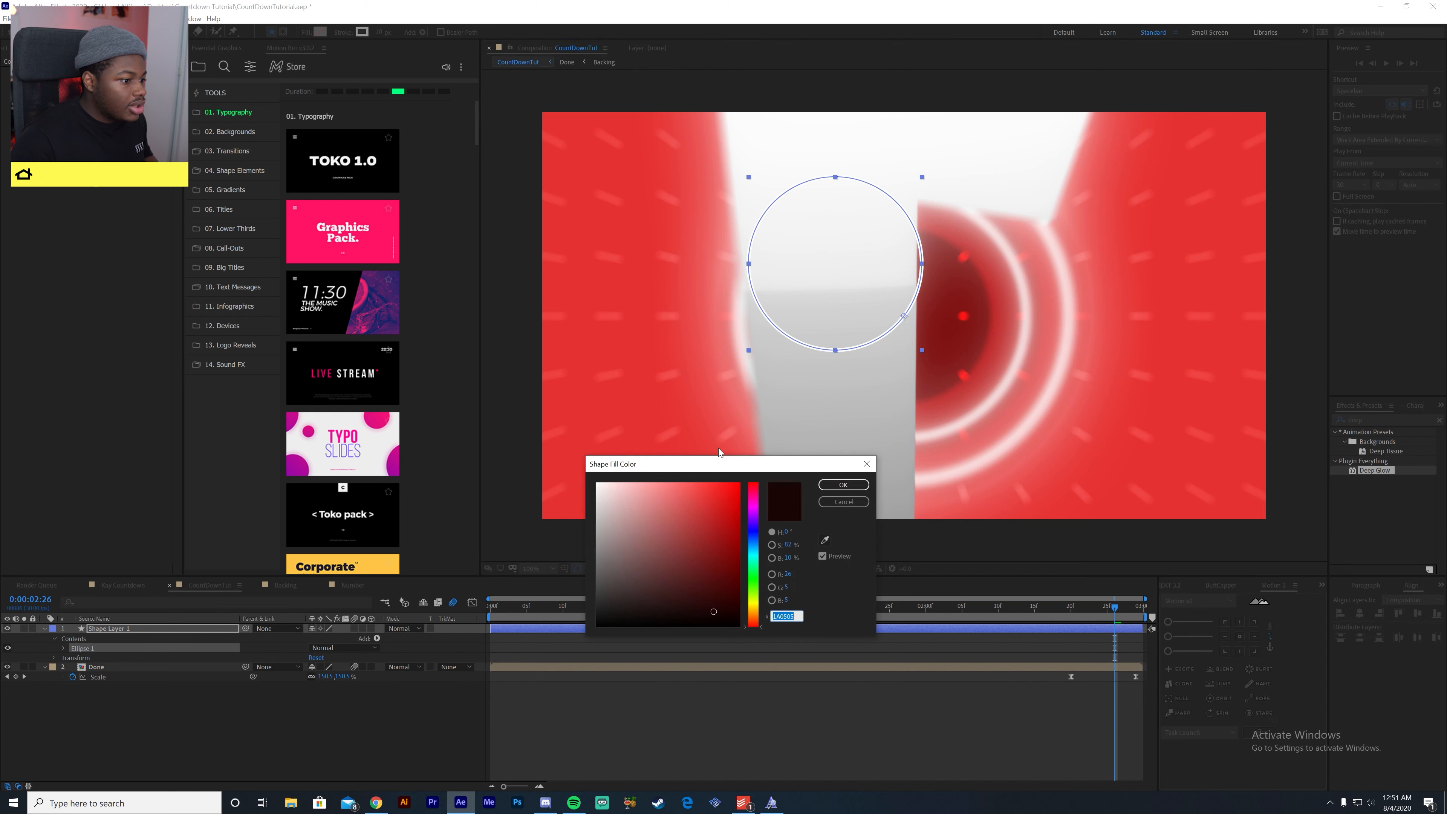
left_click(673, 541)
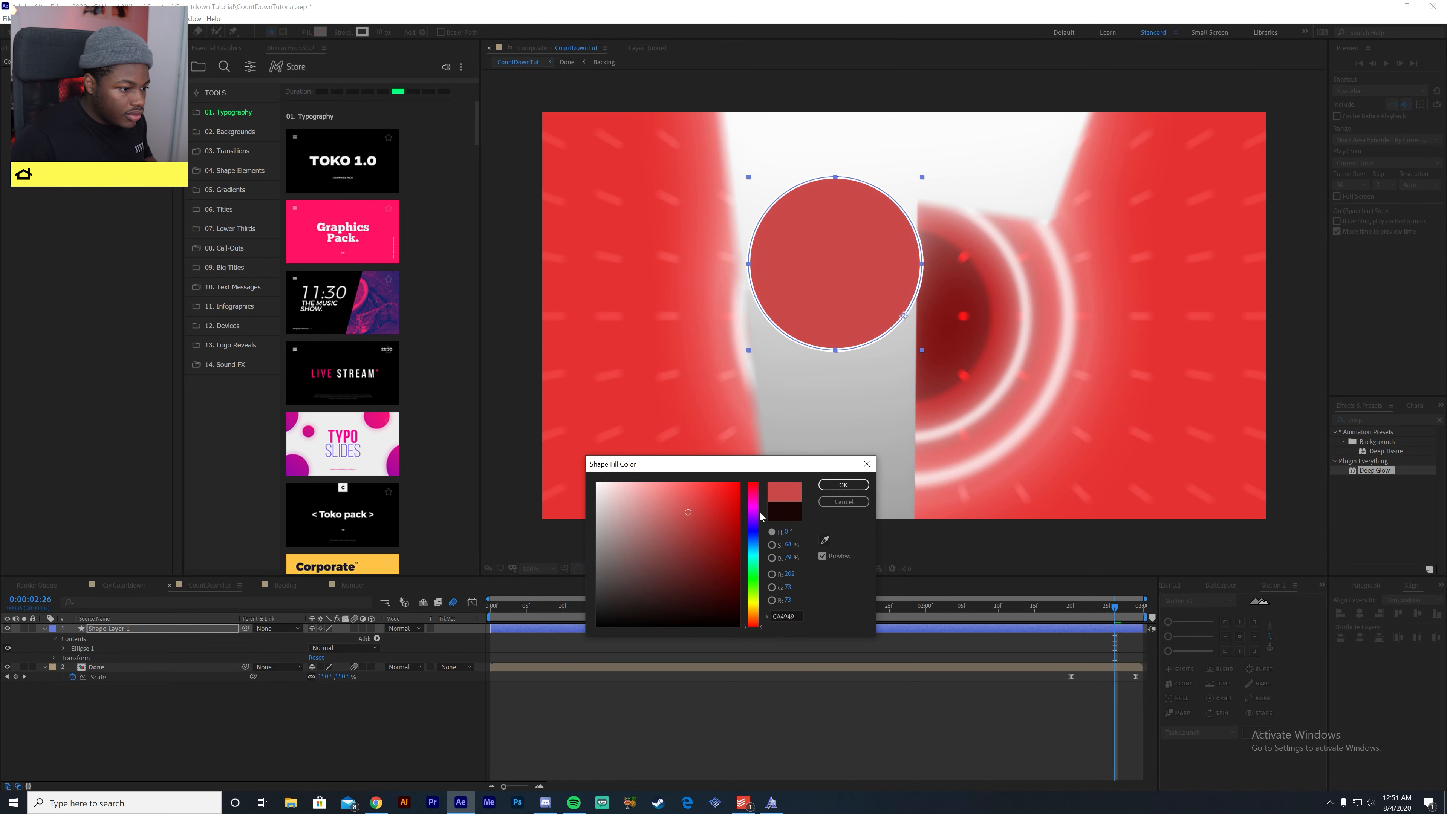
left_click(843, 484)
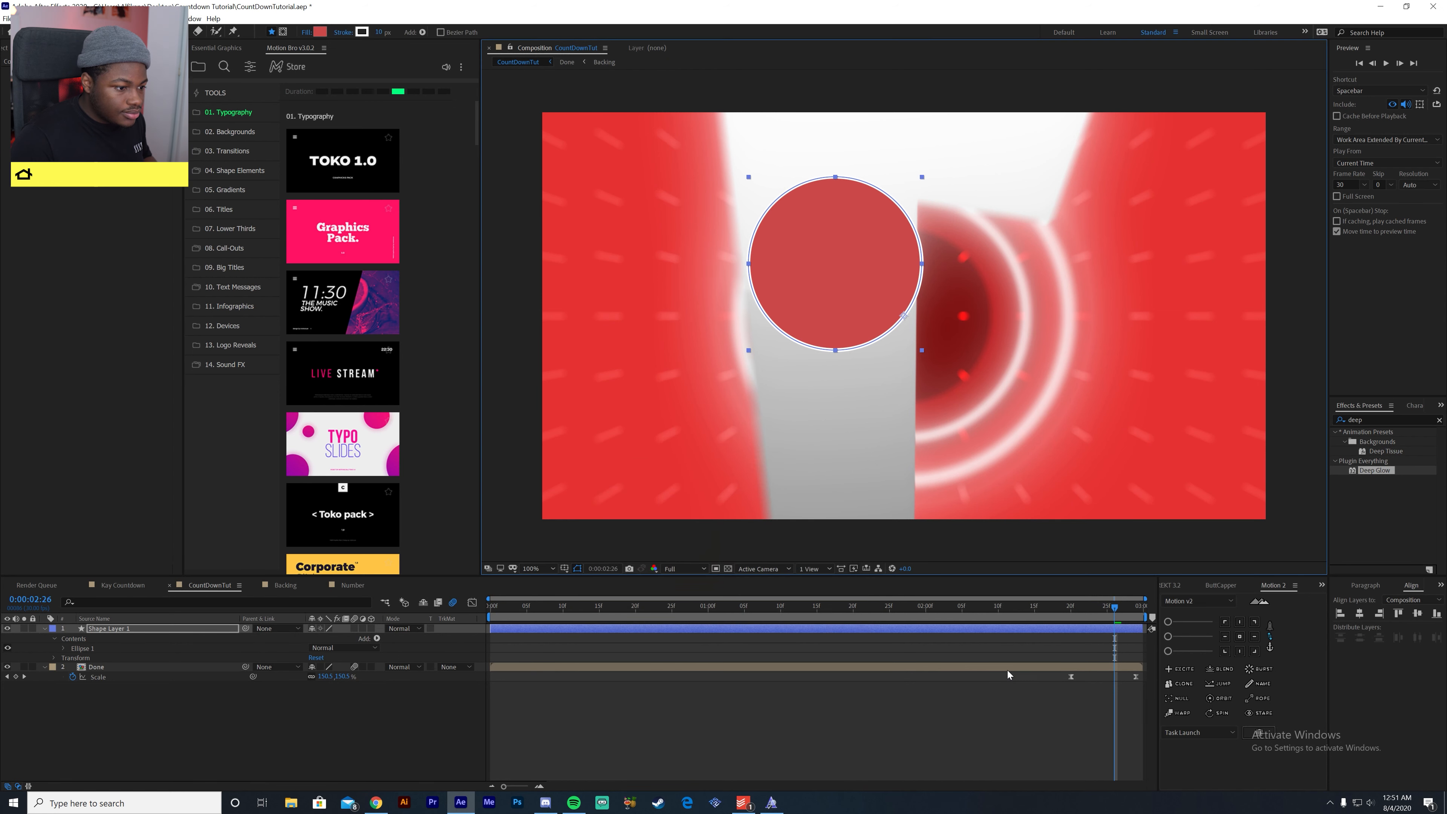
- Centre the circle layer's anchor point and align the layer to the composition's horizontal and vertical centre
left_click(1243, 641)
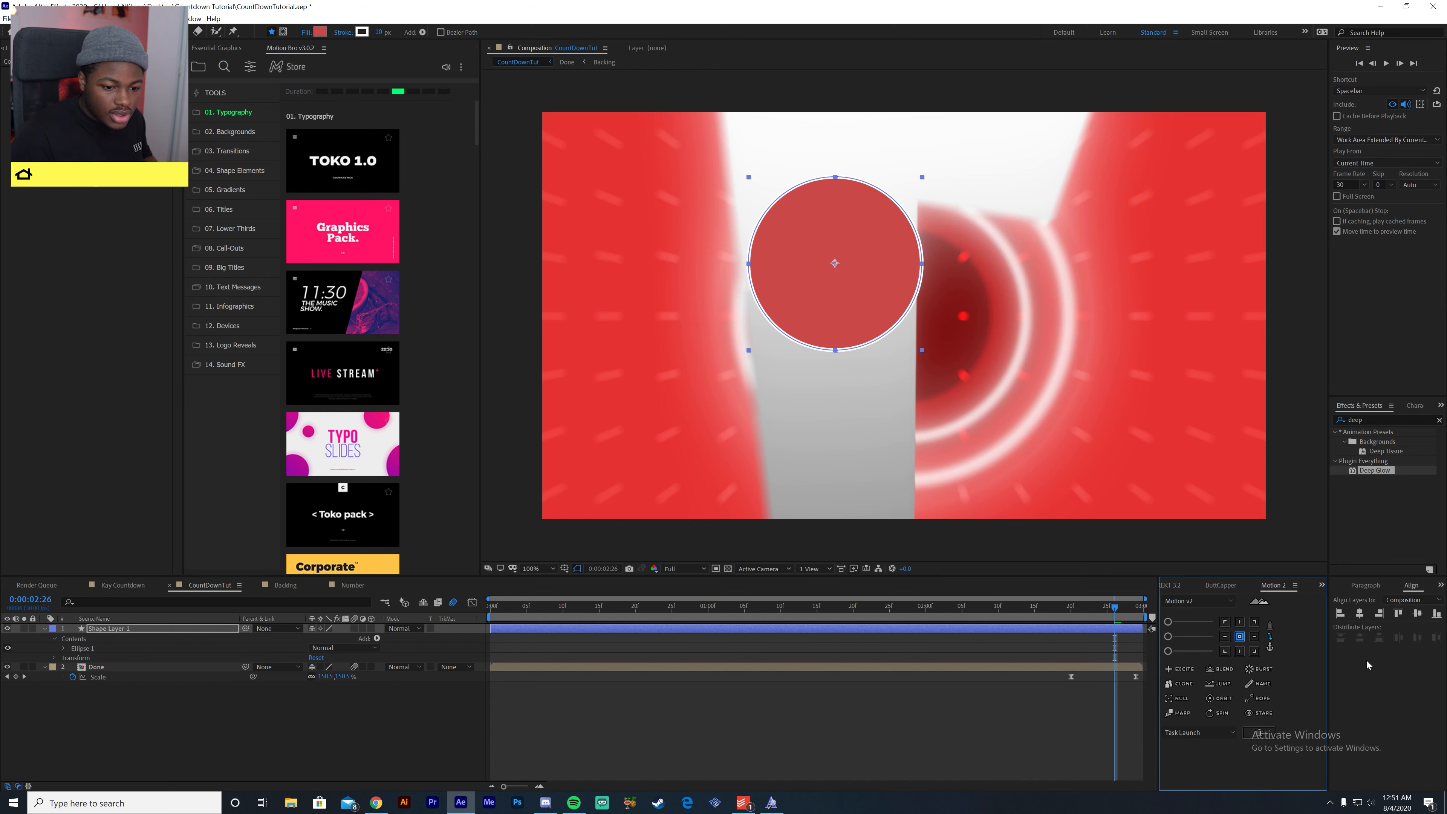
left_click(1361, 614)
left_click(1418, 614)
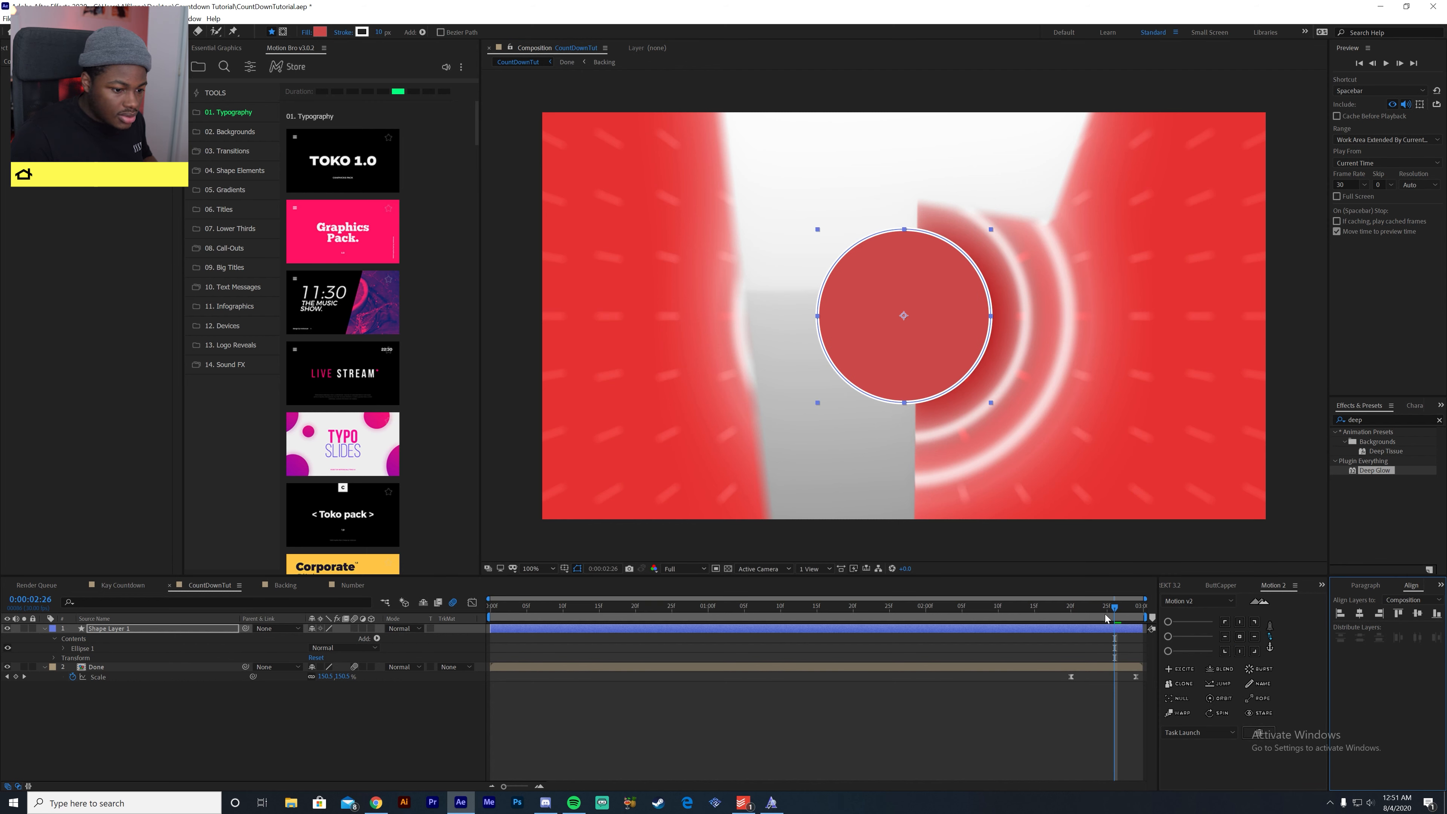
- Keyframe the circle layer's scale at about 470% at 0:00:02:20 and at 0% at 0:00:02:29
left_click_drag(1093, 609, 1082, 610)
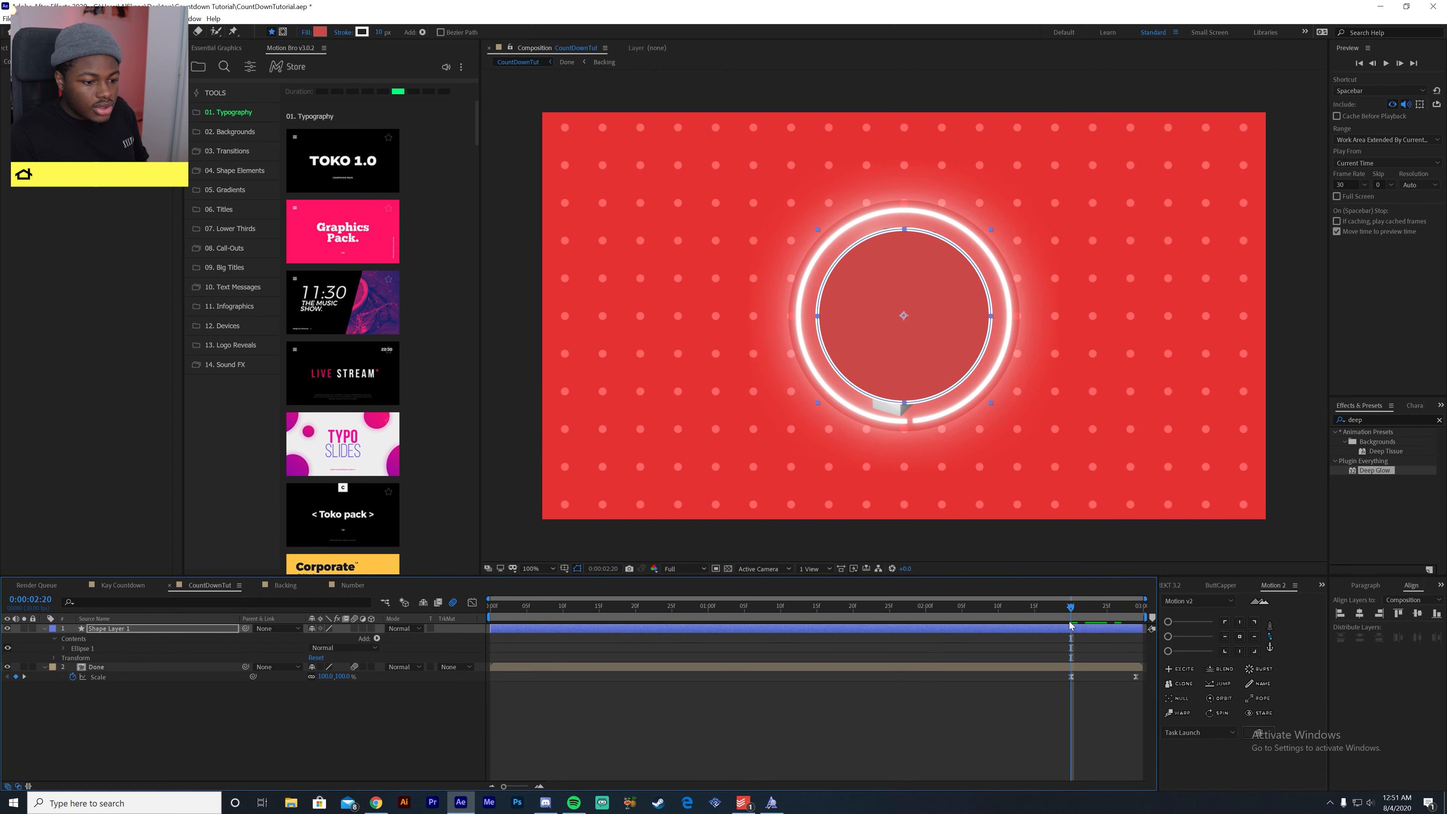
key("s")
left_click_drag(327, 639, 561, 670)
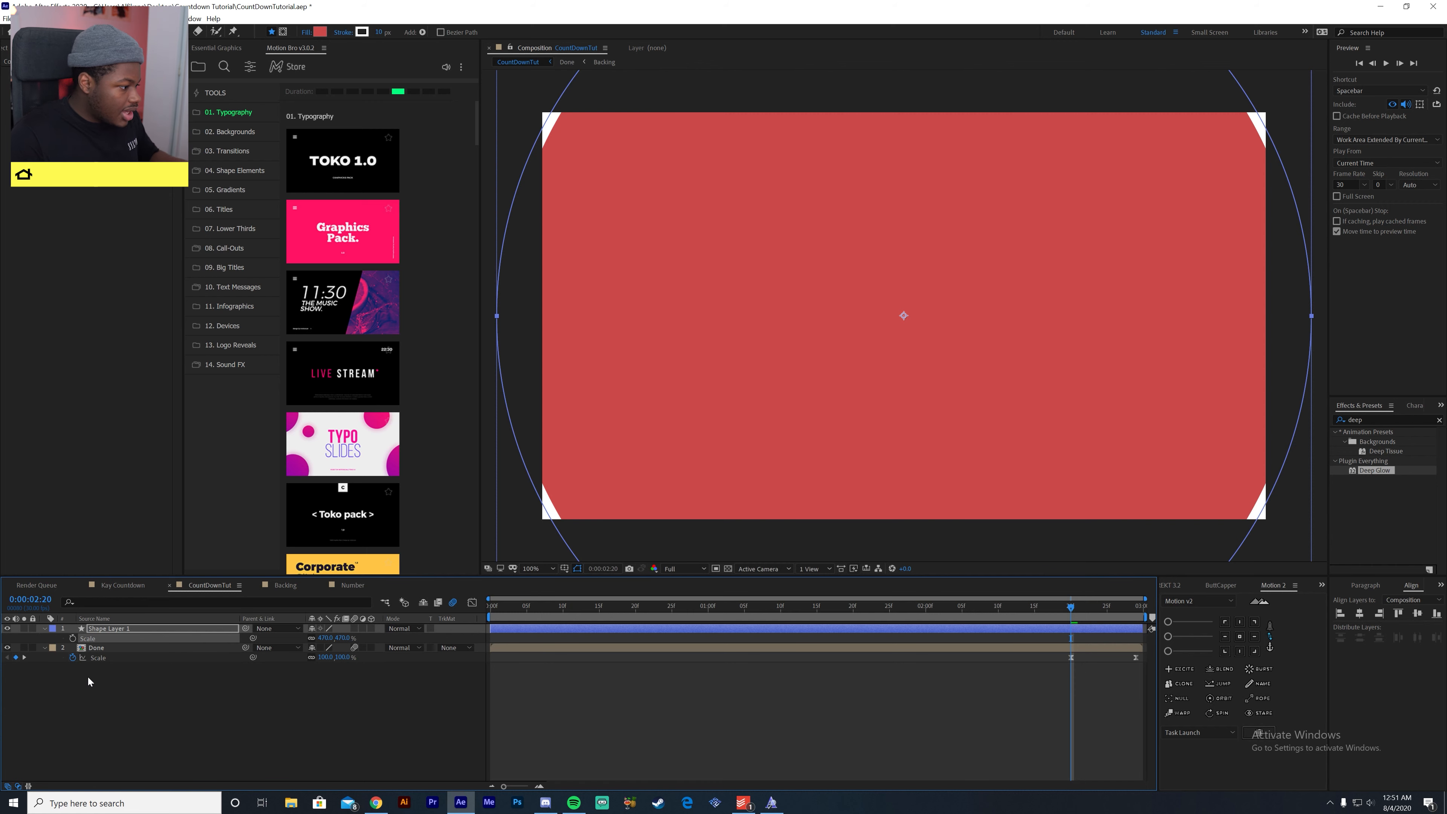
left_click(72, 638)
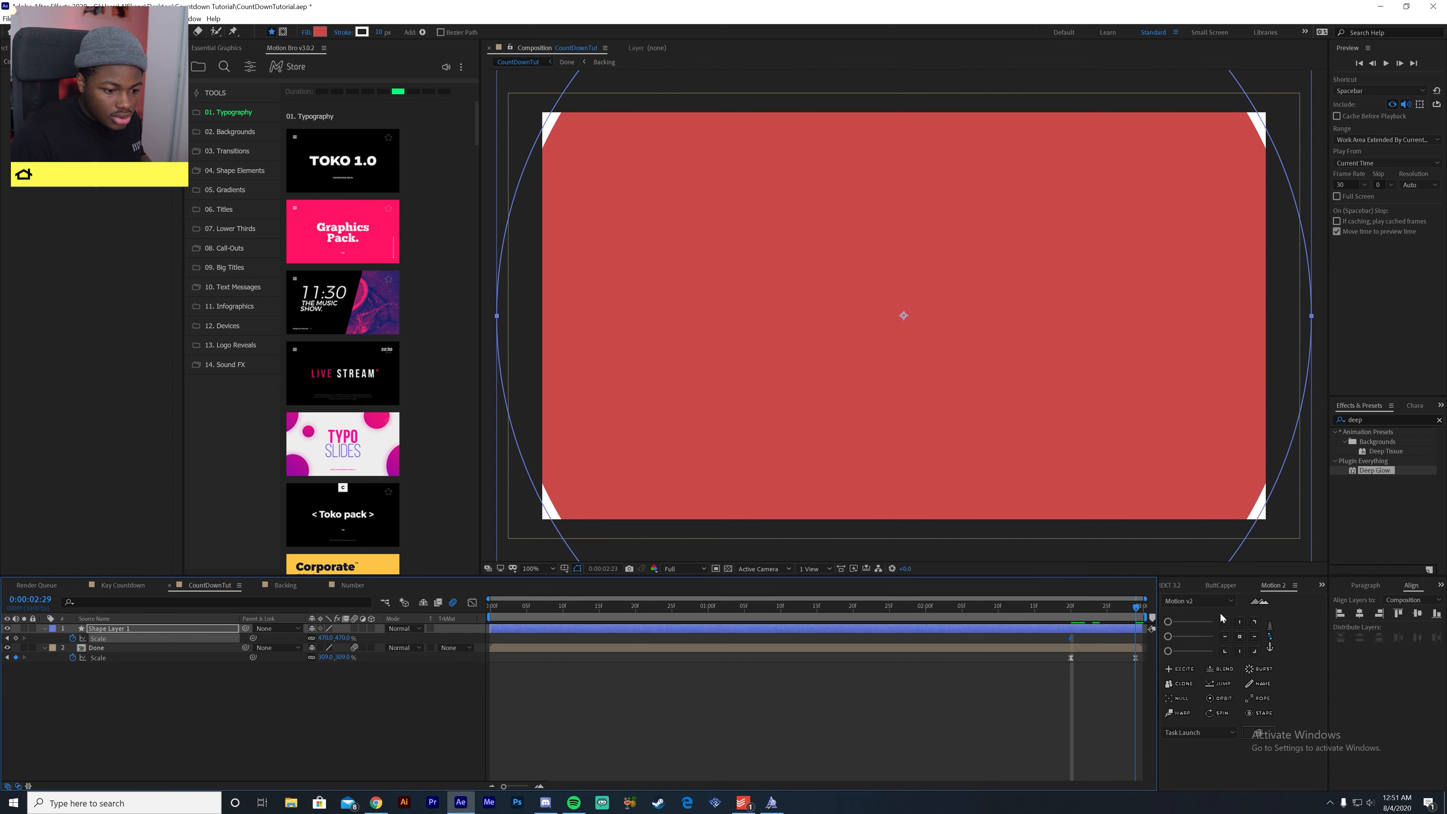
key("End")
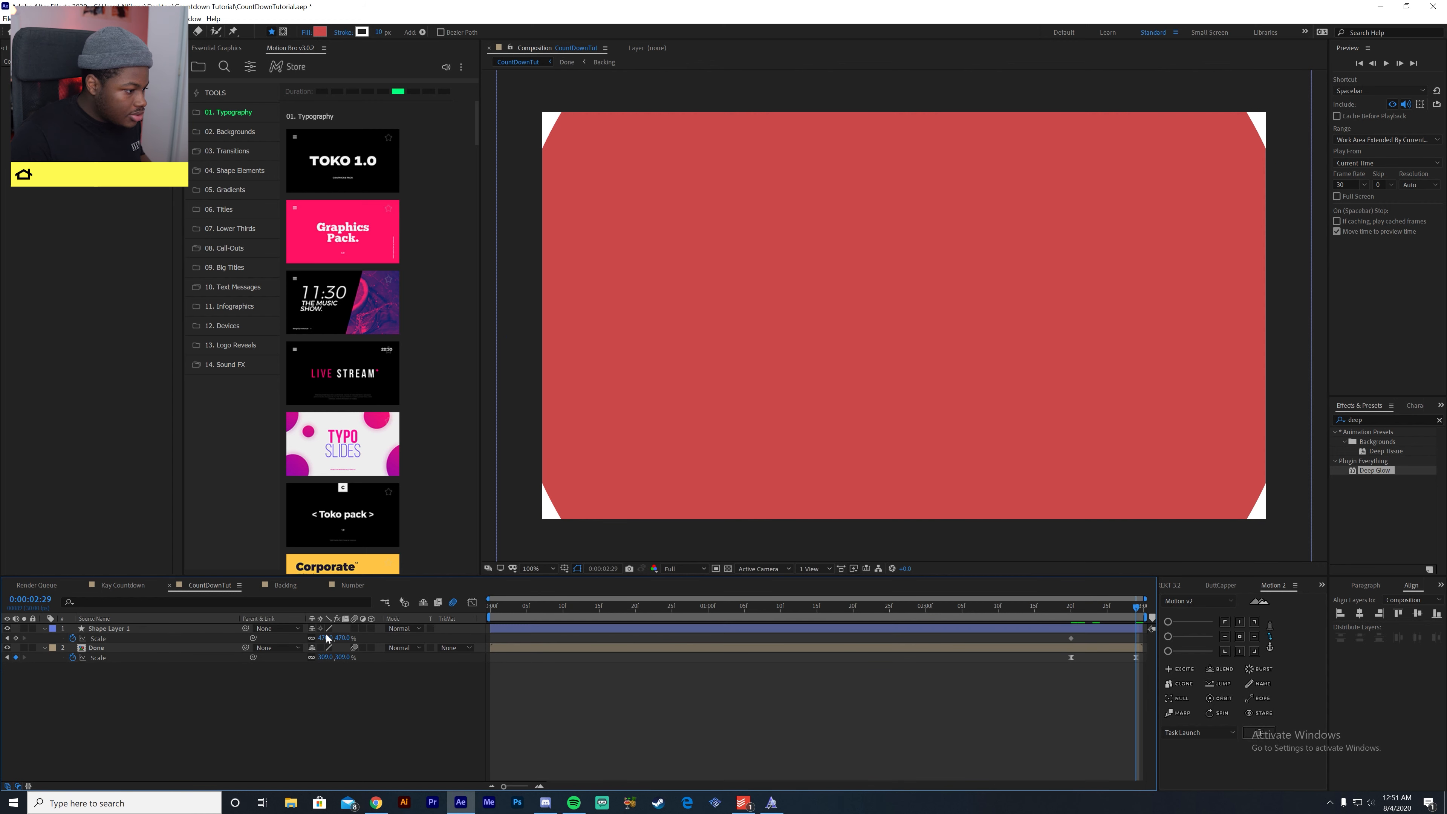
left_click(324, 638)
type("0")
key("Return")
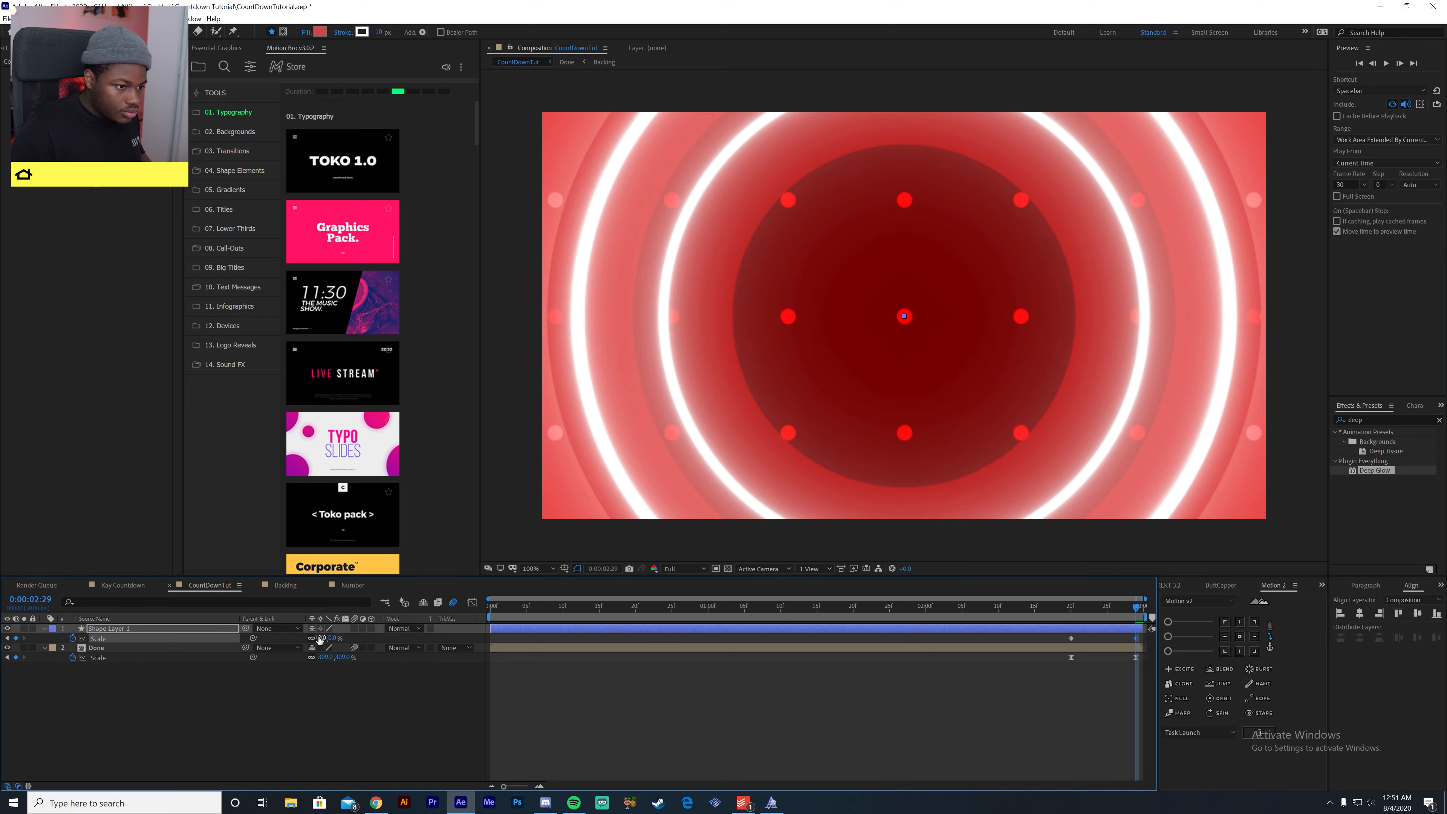
- Easy-ease the circle's scale keyframes and shape the speed graph so the shrink peaks sharply near the end
key("F9")
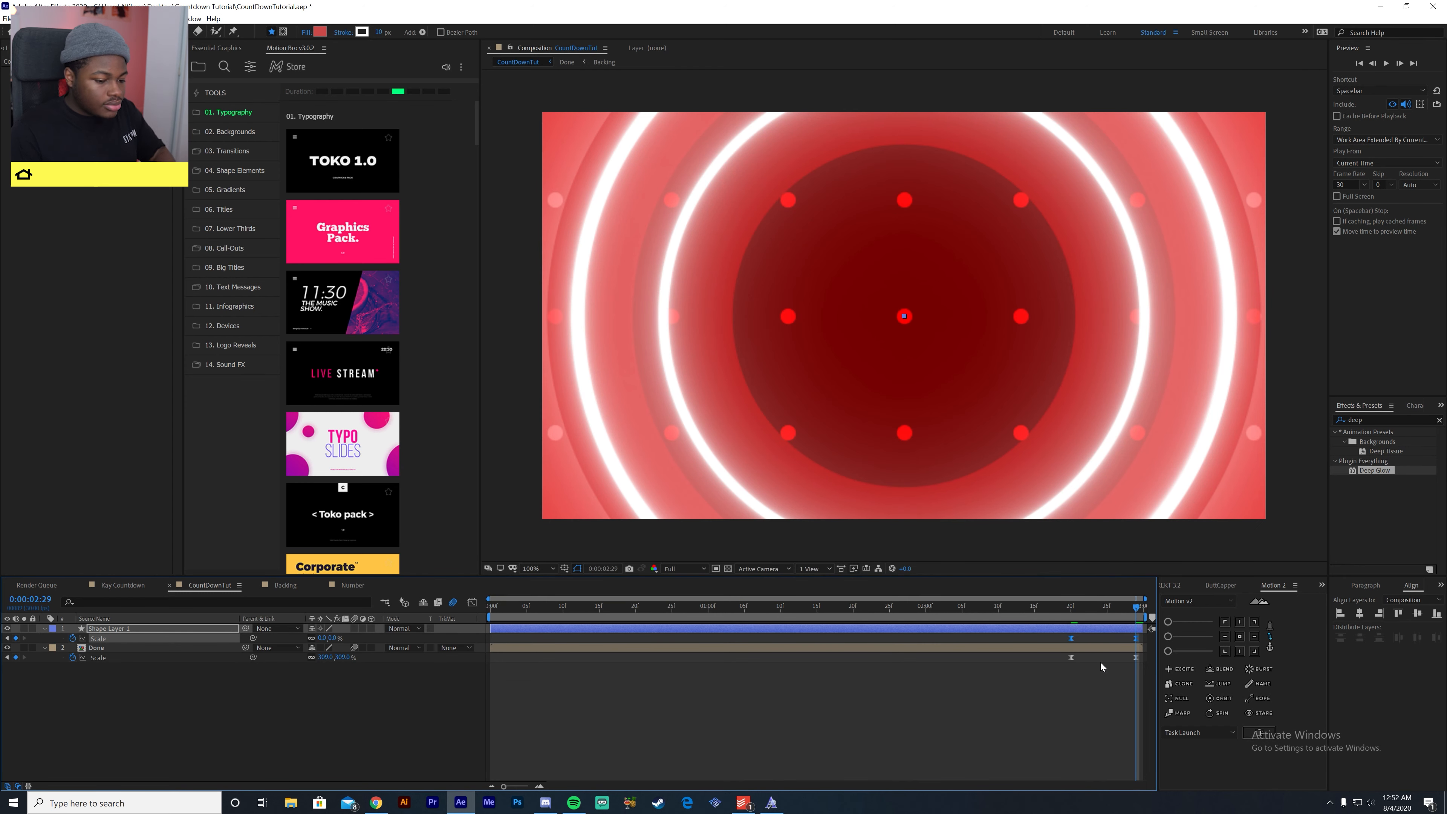
left_click(472, 602)
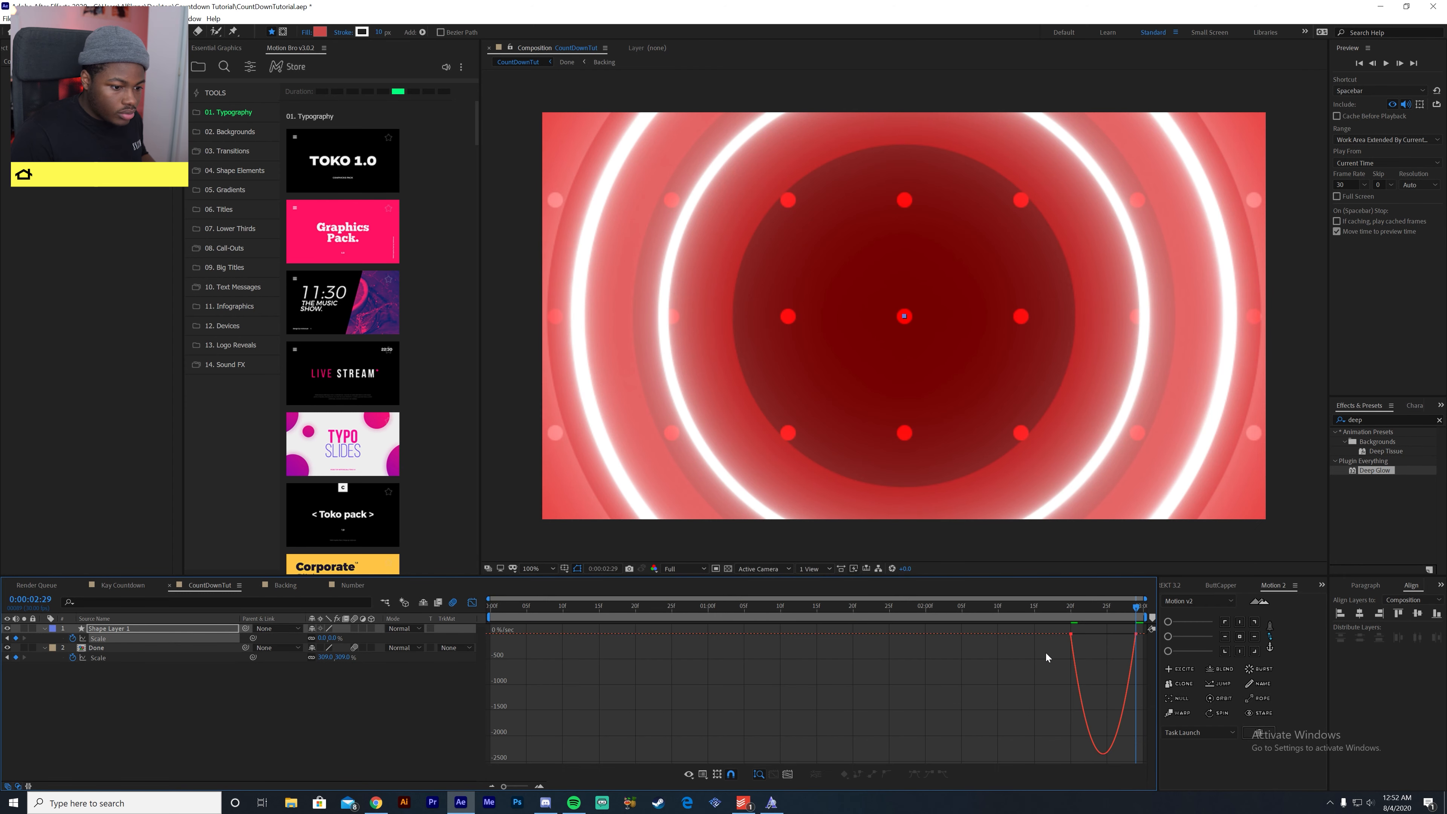
left_click_drag(1082, 635, 1103, 634)
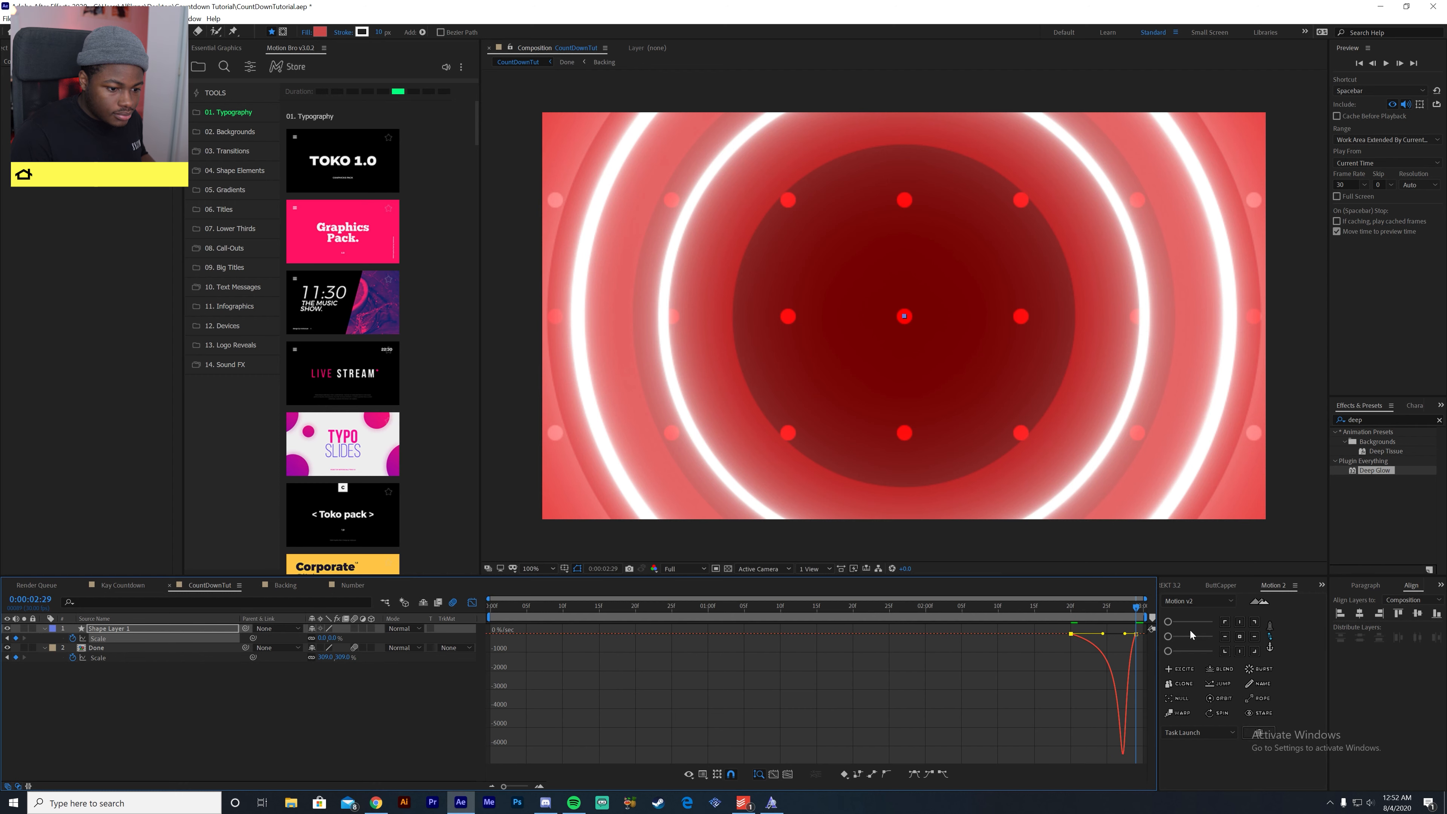
- Preview the shrinking circle, enable motion blur for its shape layer and close the graph editor
key("space")
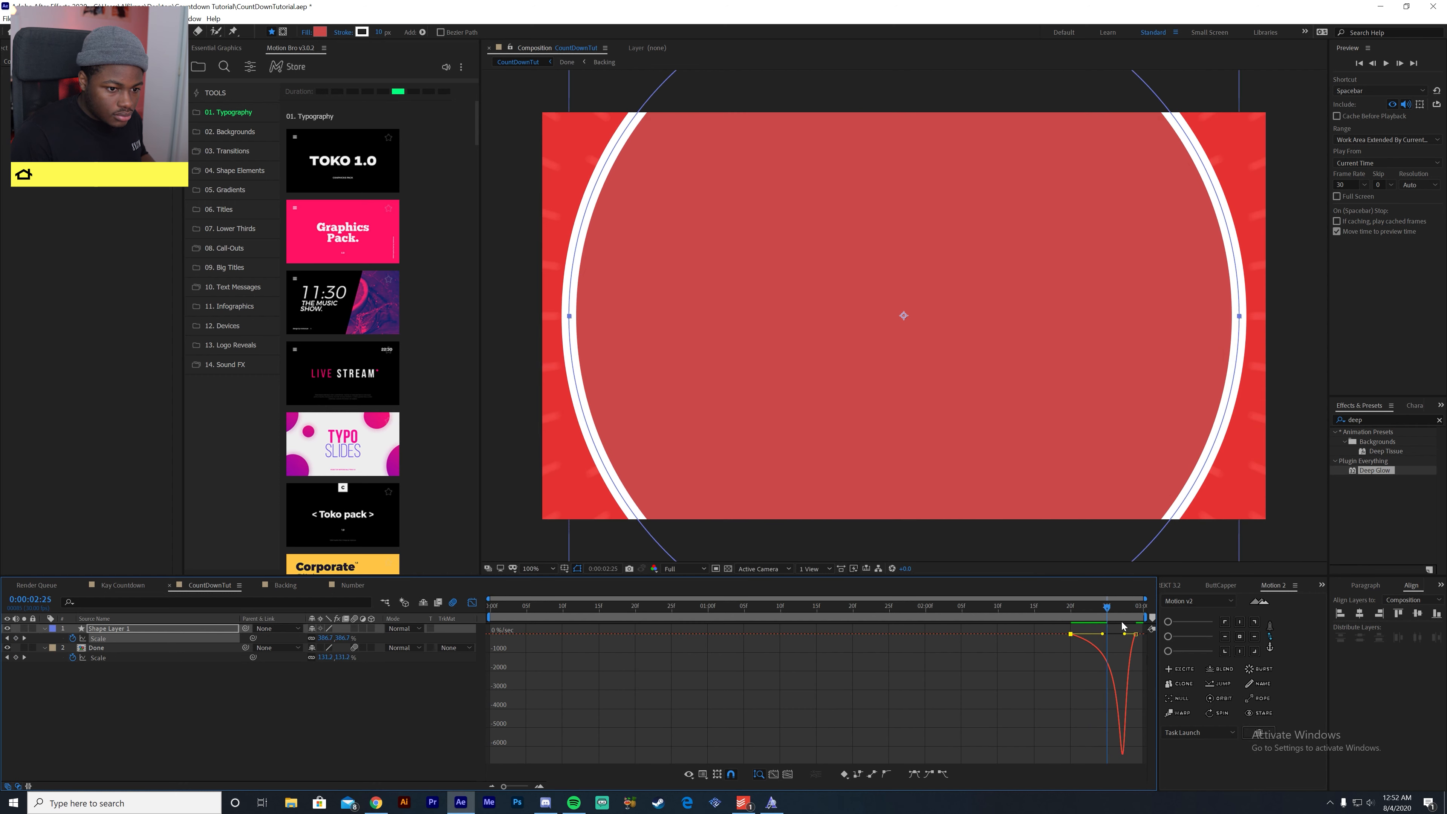
left_click(1115, 607)
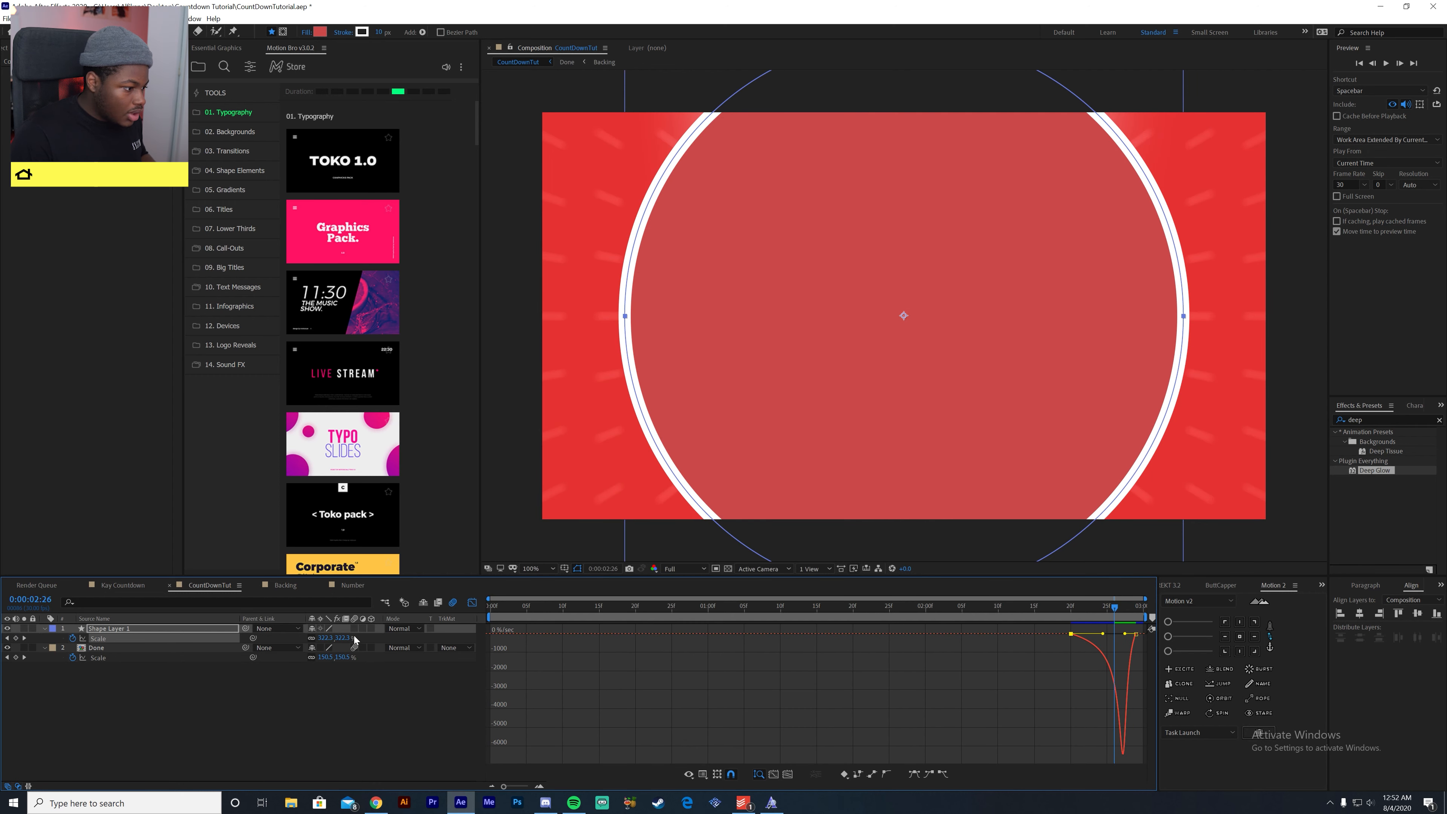
left_click(354, 629)
left_click(472, 602)
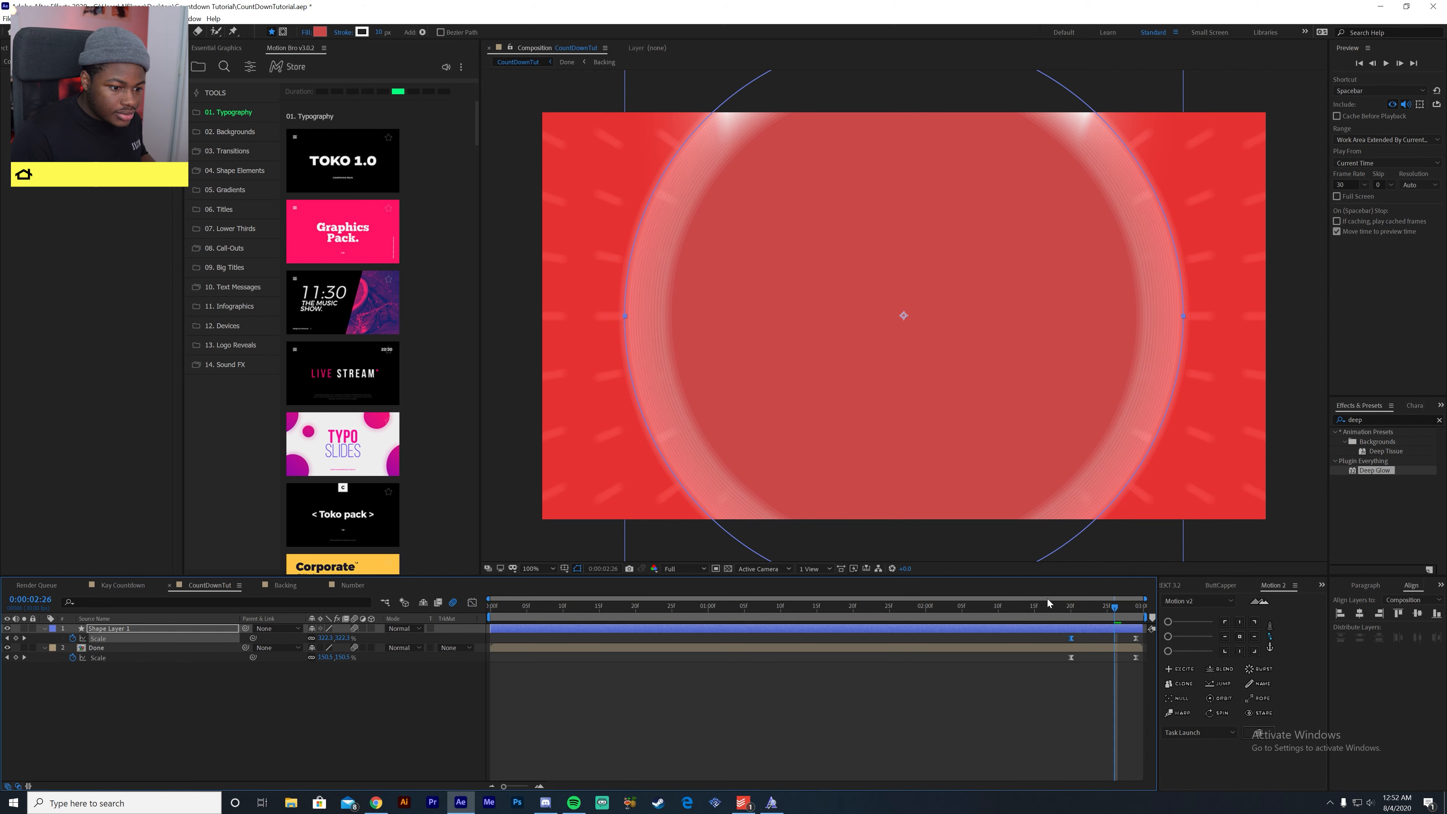
- Set the Done layer's track matte to Alpha Matte "Shape Layer 1"
left_click(420, 679)
left_click(80, 650)
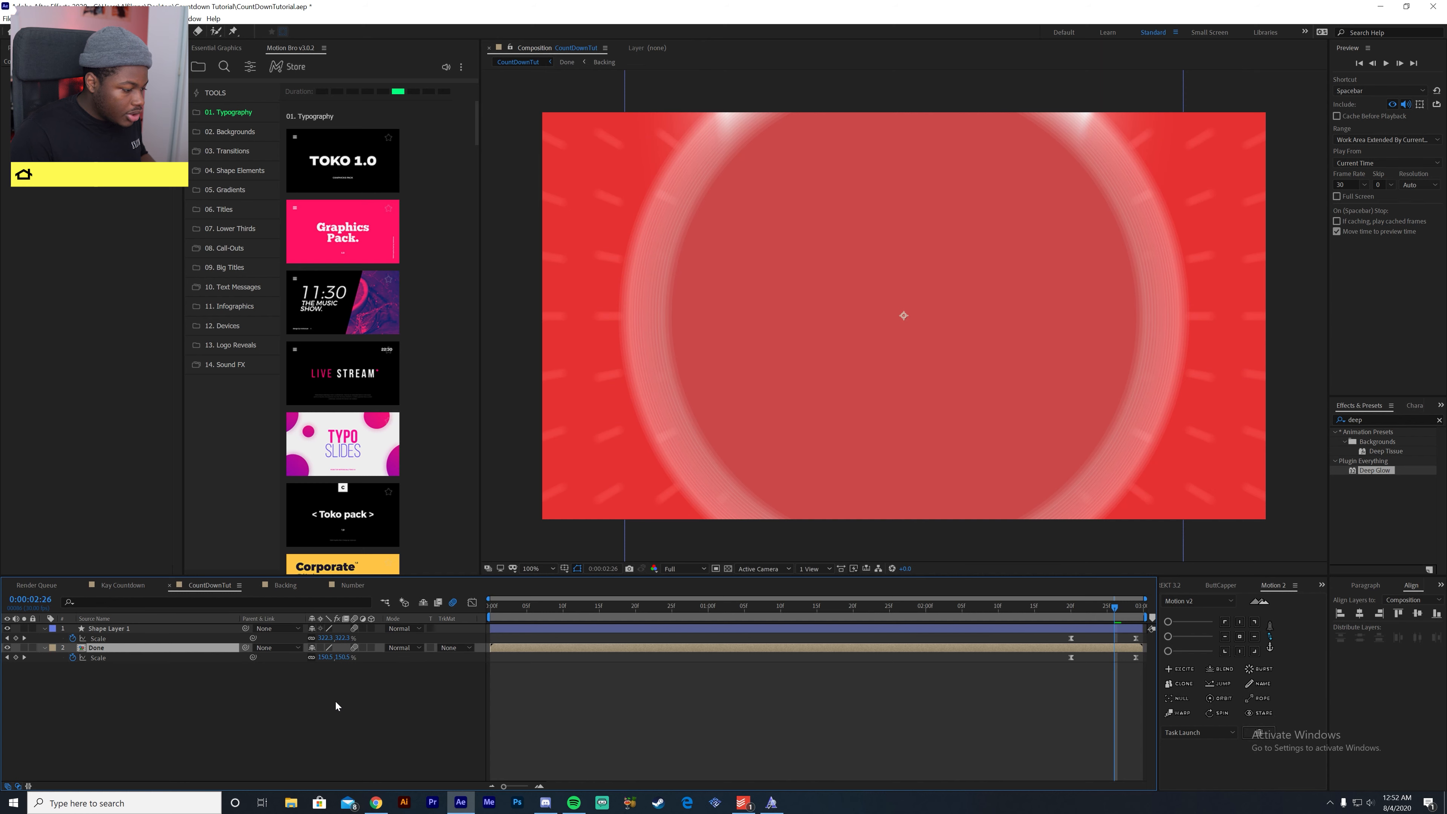
left_click(456, 647)
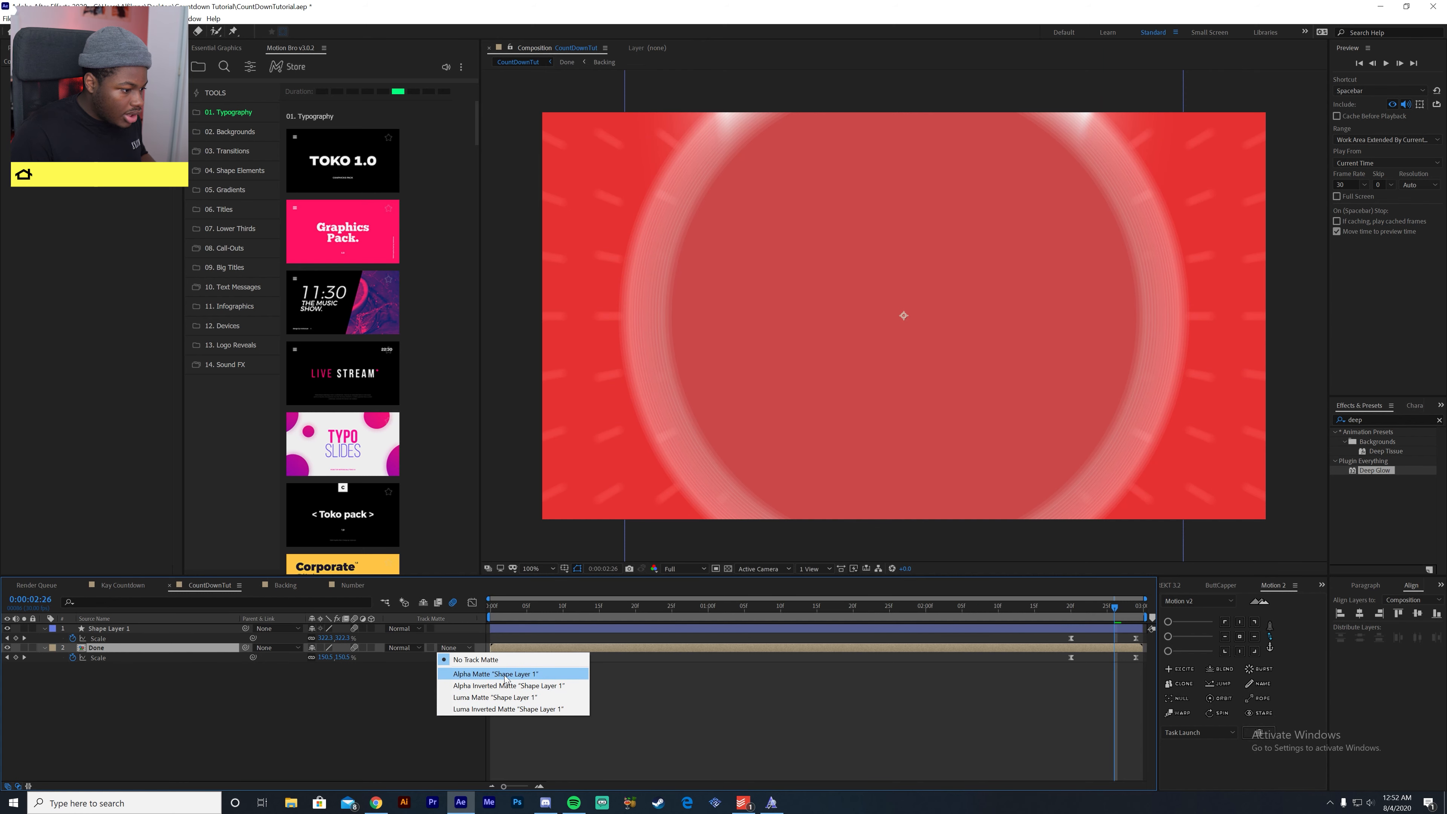
left_click(485, 673)
- Play back the countdown around 0:00:02:19 to check the circle-matte closing transition
mouse_move(1066, 612)
left_mouse_down()
mouse_move(1132, 622)
mouse_move(1073, 625)
mouse_move(1082, 609)
left_mouse_up()
left_click(1067, 607)
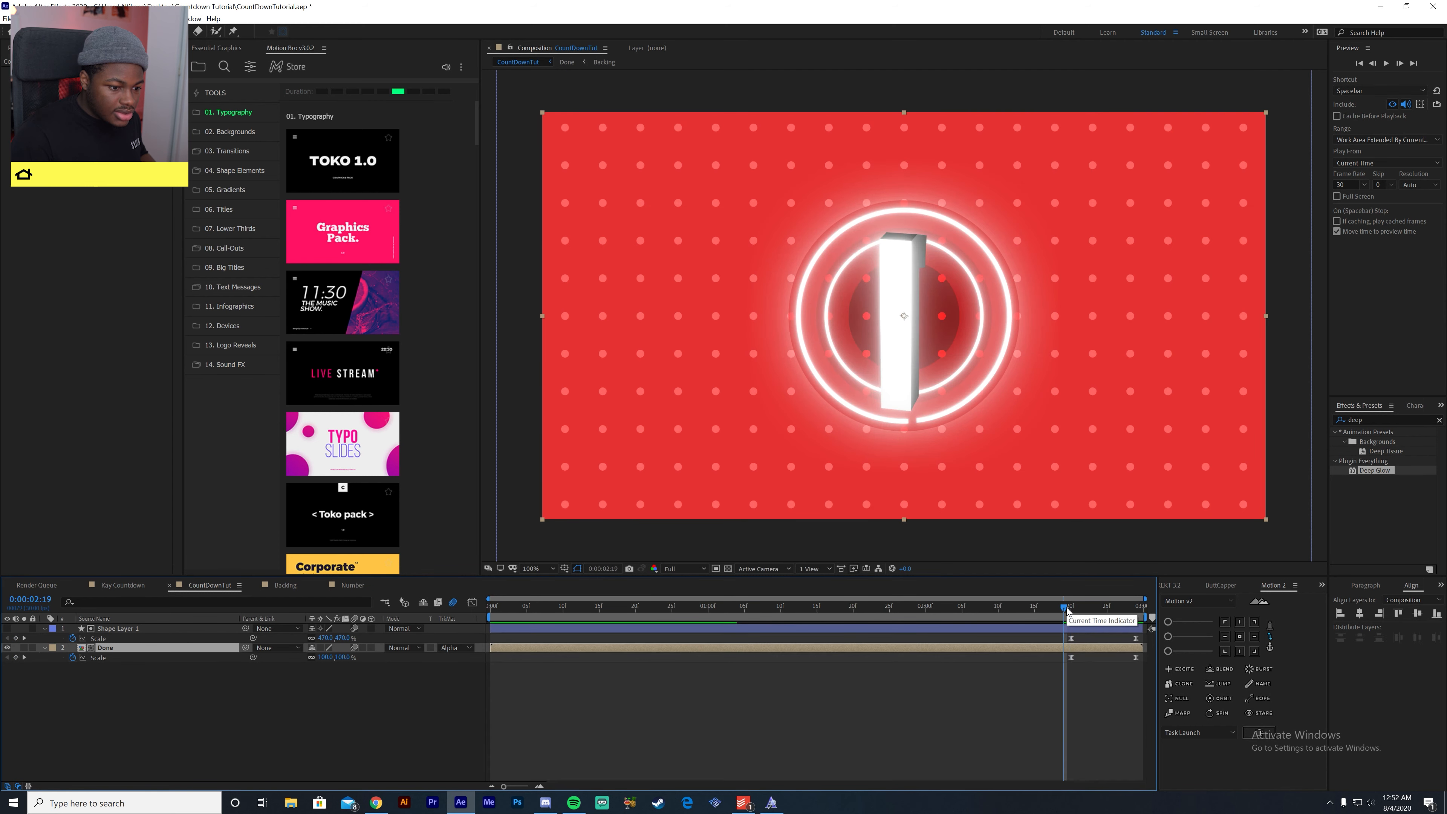
key("space")
left_click(1067, 608)
key("space")
left_click_drag(1073, 607, 1060, 646)
key("space")
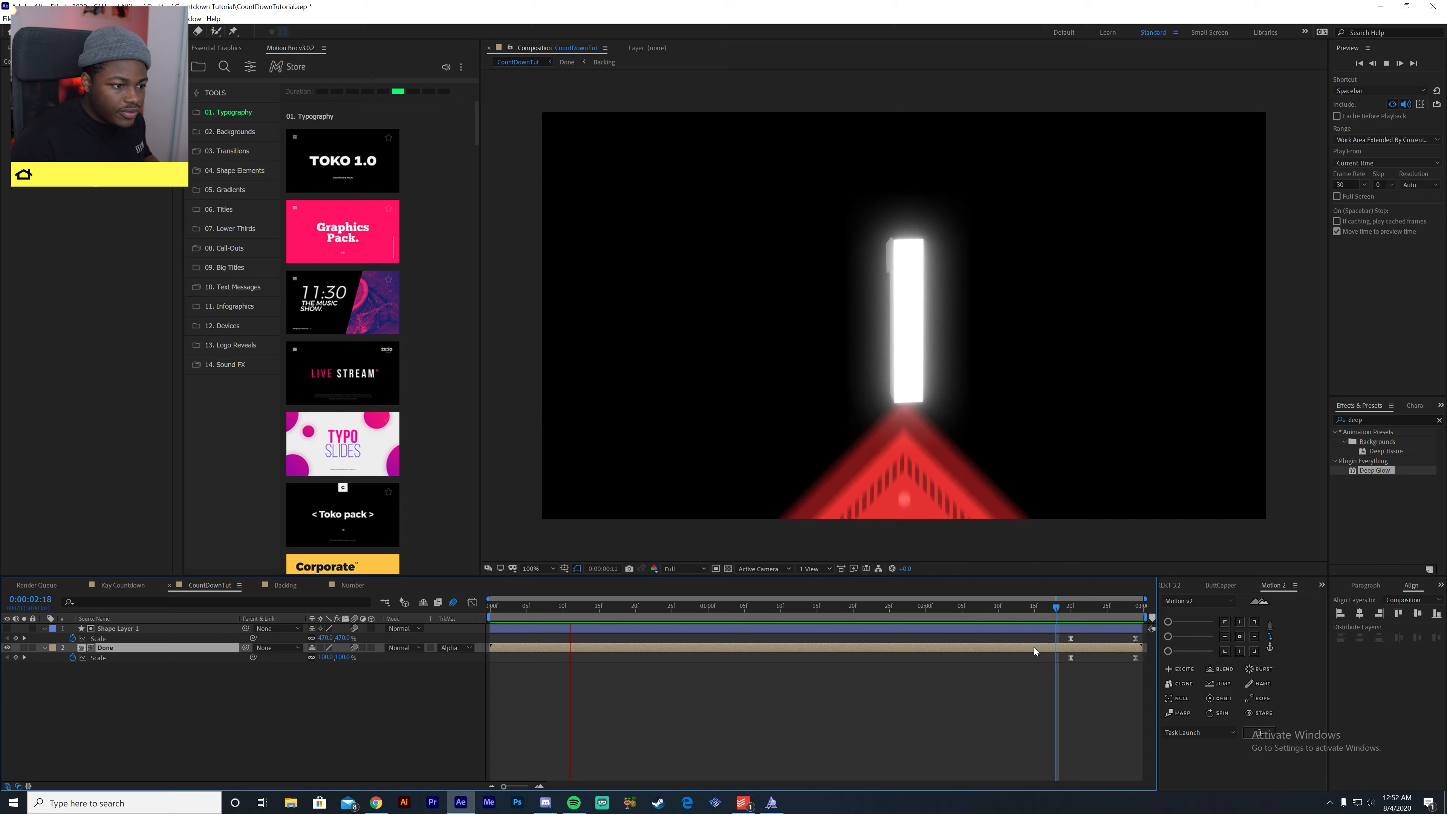
- Compare the Key Countdown composition's look with the CountDownTut composition by scrubbing through both
left_click(123, 585)
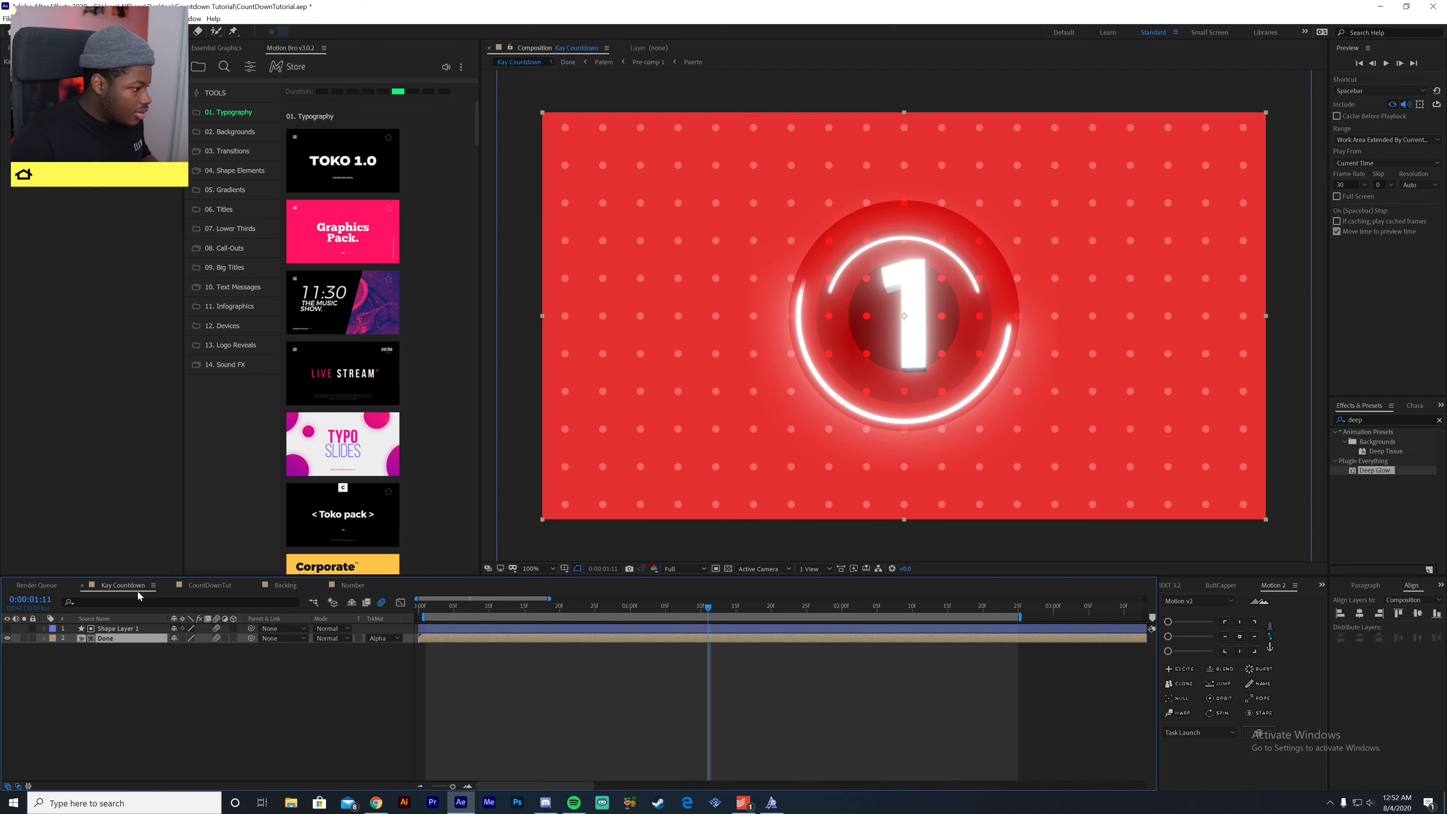
left_click_drag(563, 607, 673, 686)
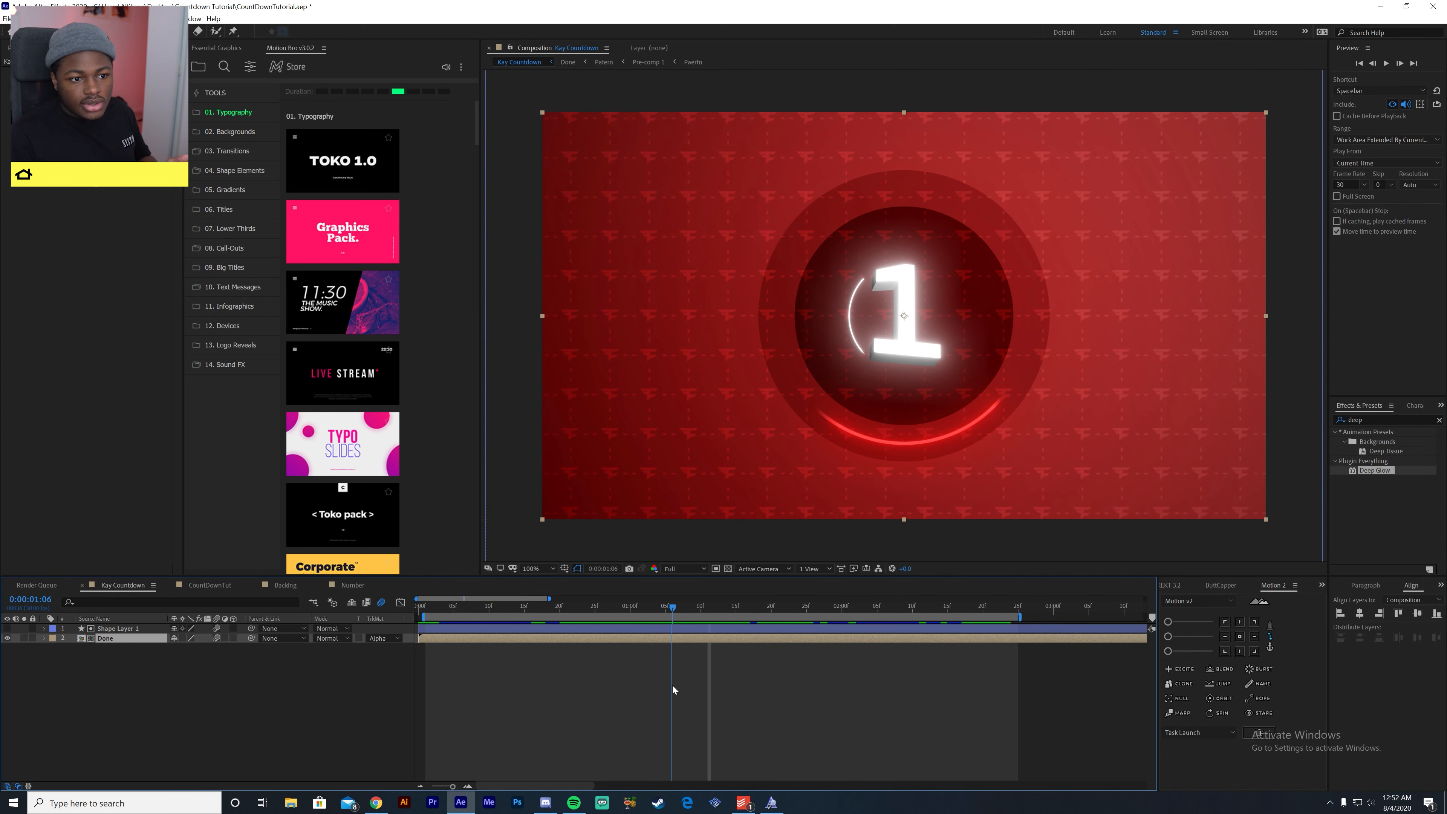
left_click(209, 585)
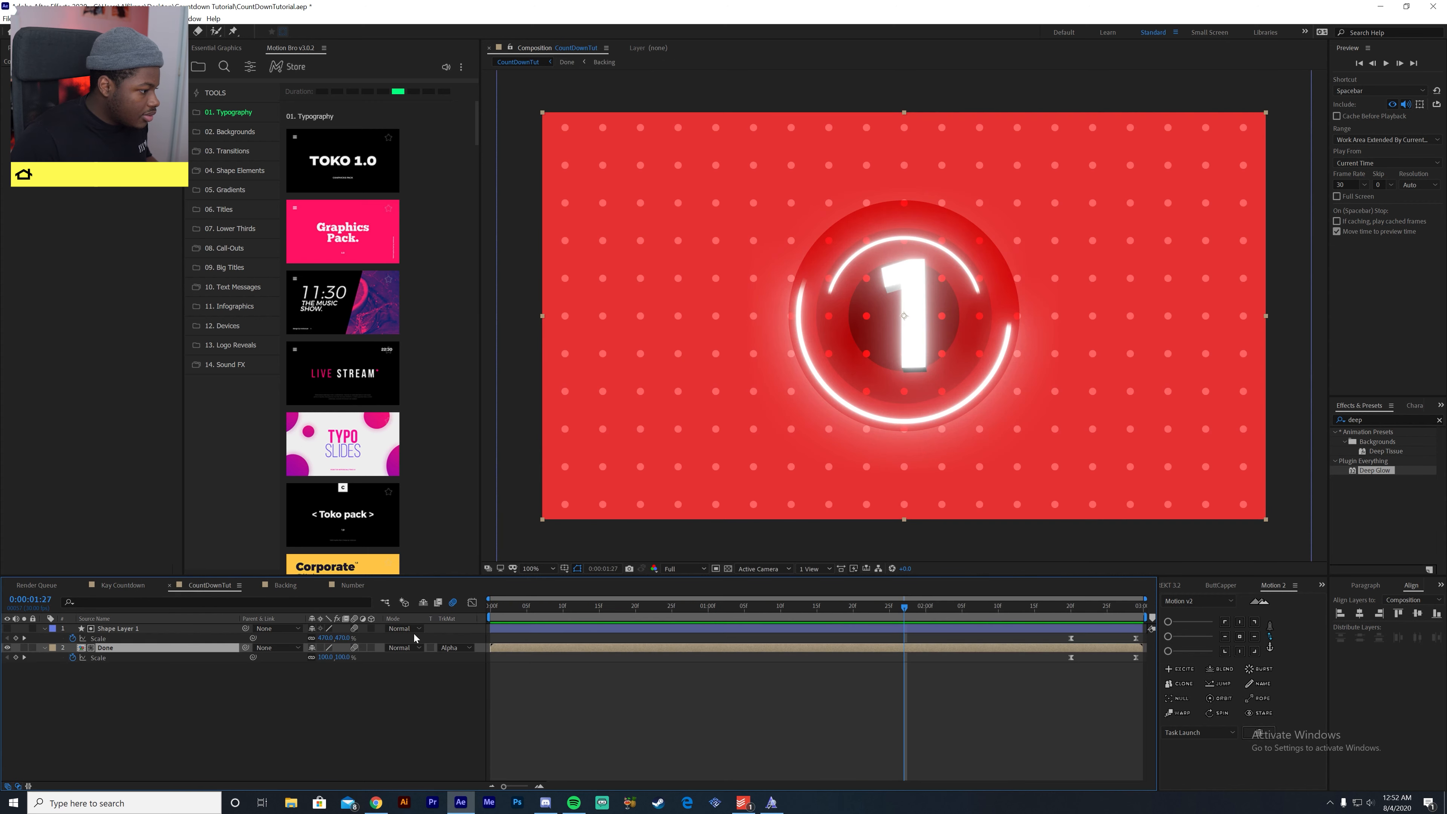
left_click_drag(622, 636, 883, 643)
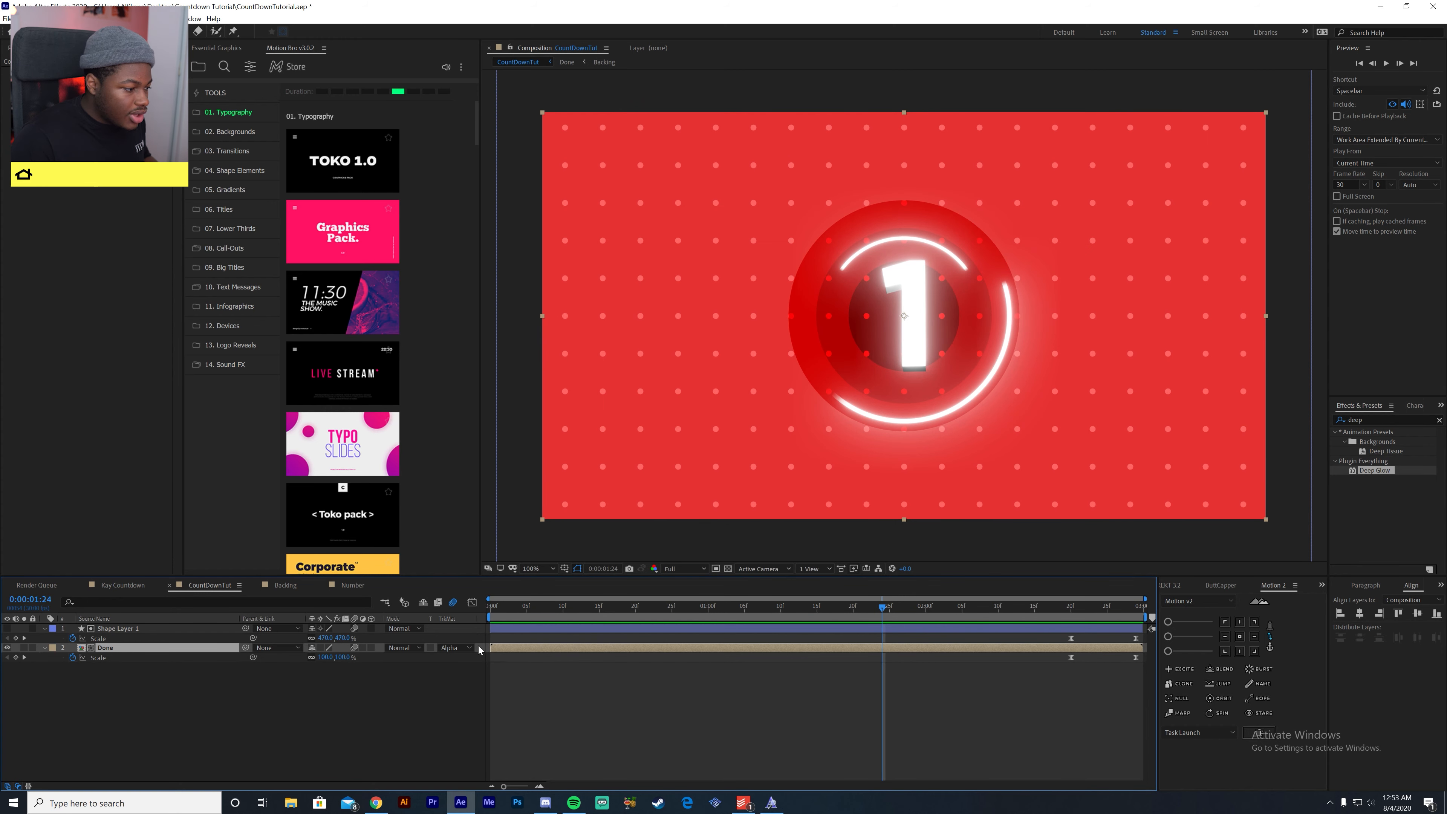
- Inside the Done composition, select the background Shape Layer 1 and search the effects for "gradient"
double_click(99, 651)
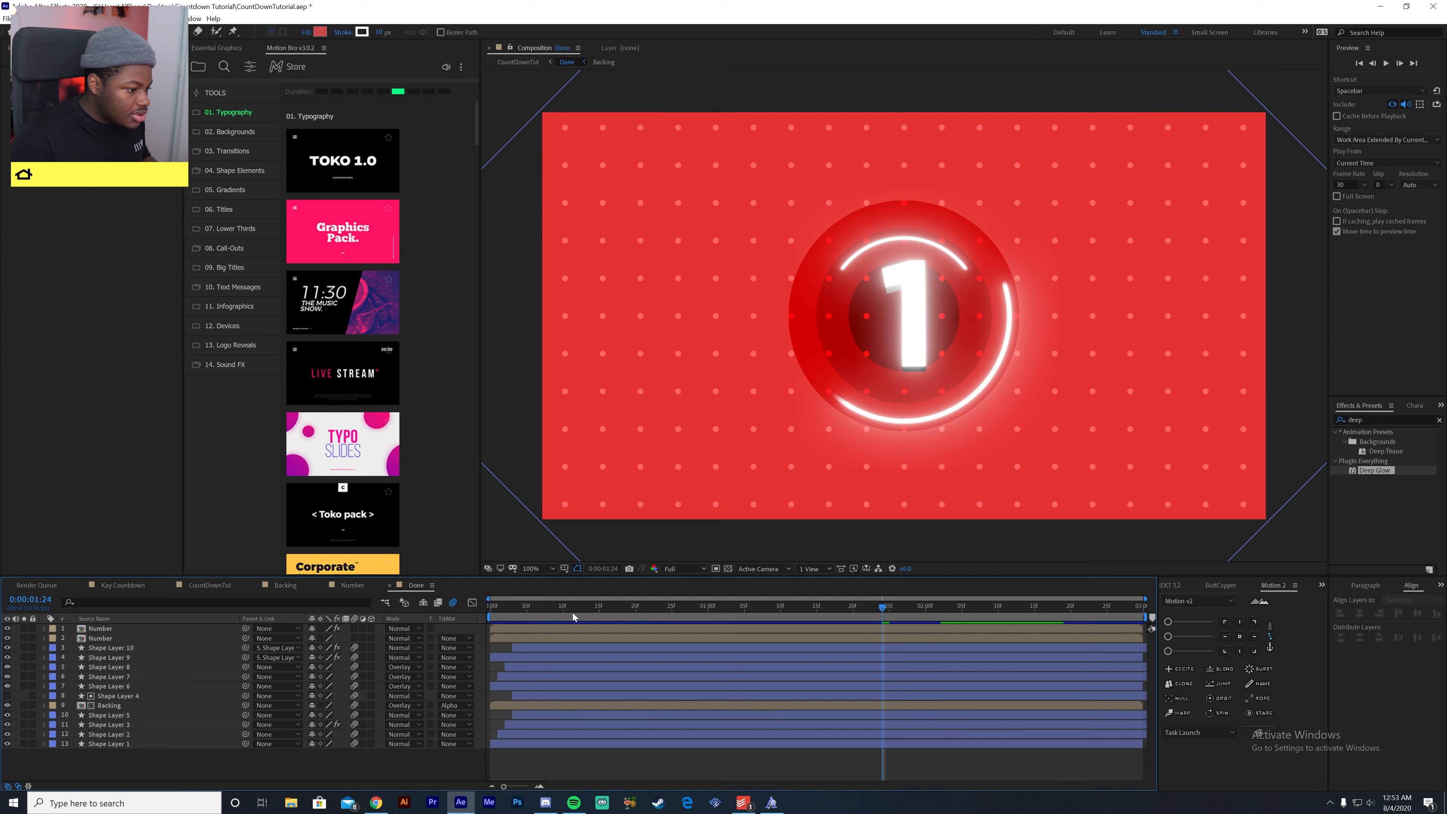
left_click(126, 748)
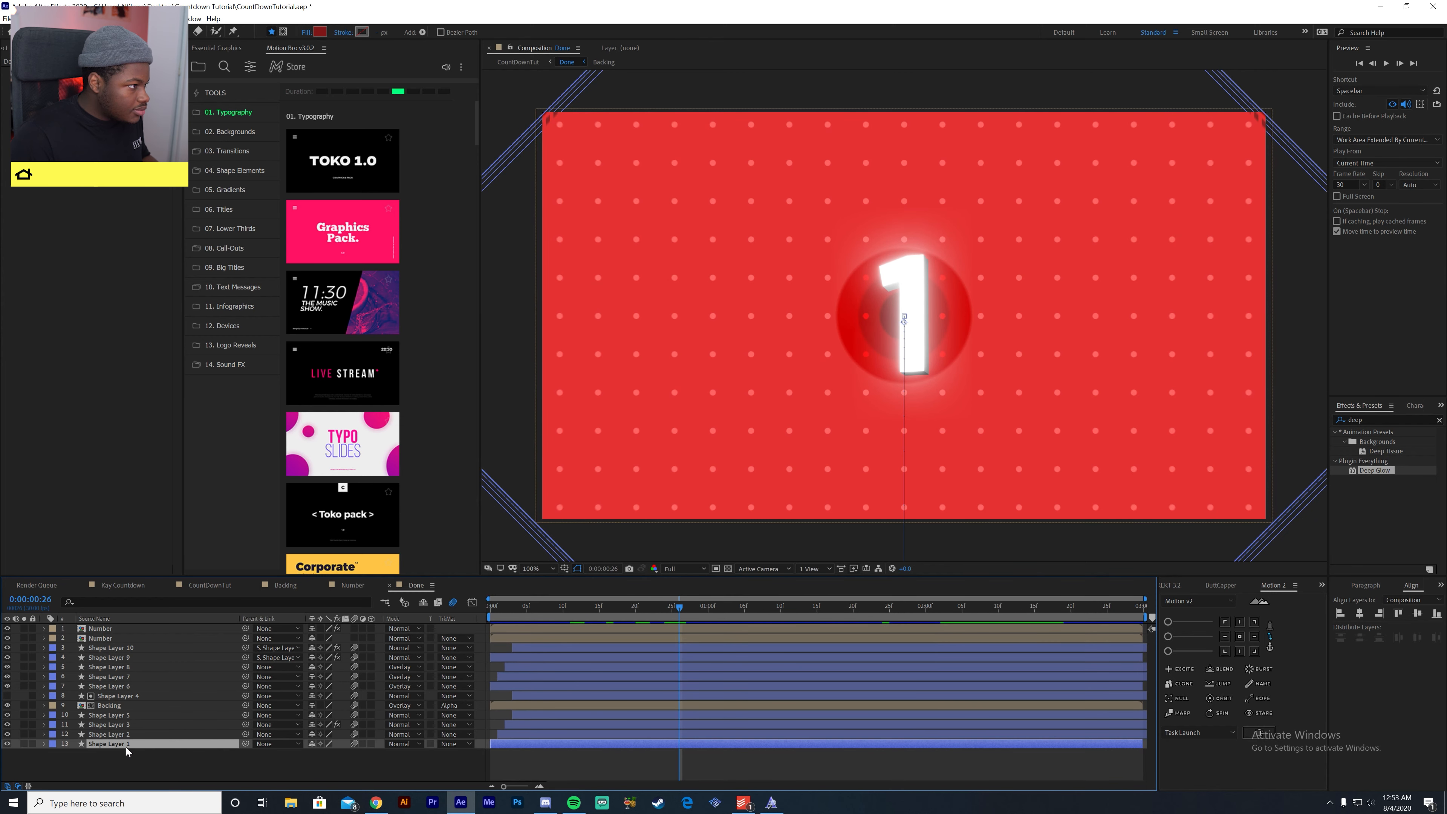
left_click(1362, 419)
type("gradient")
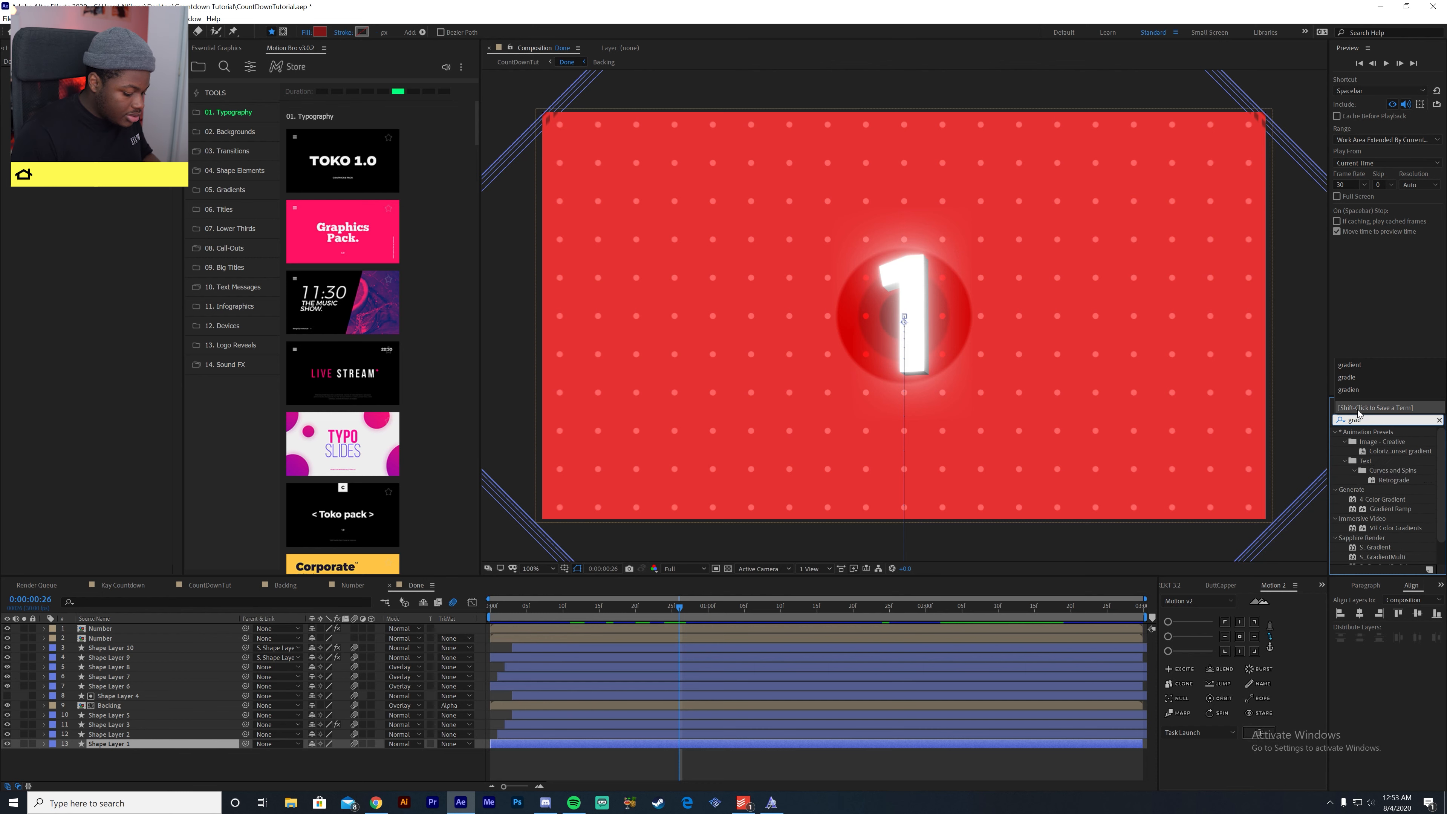